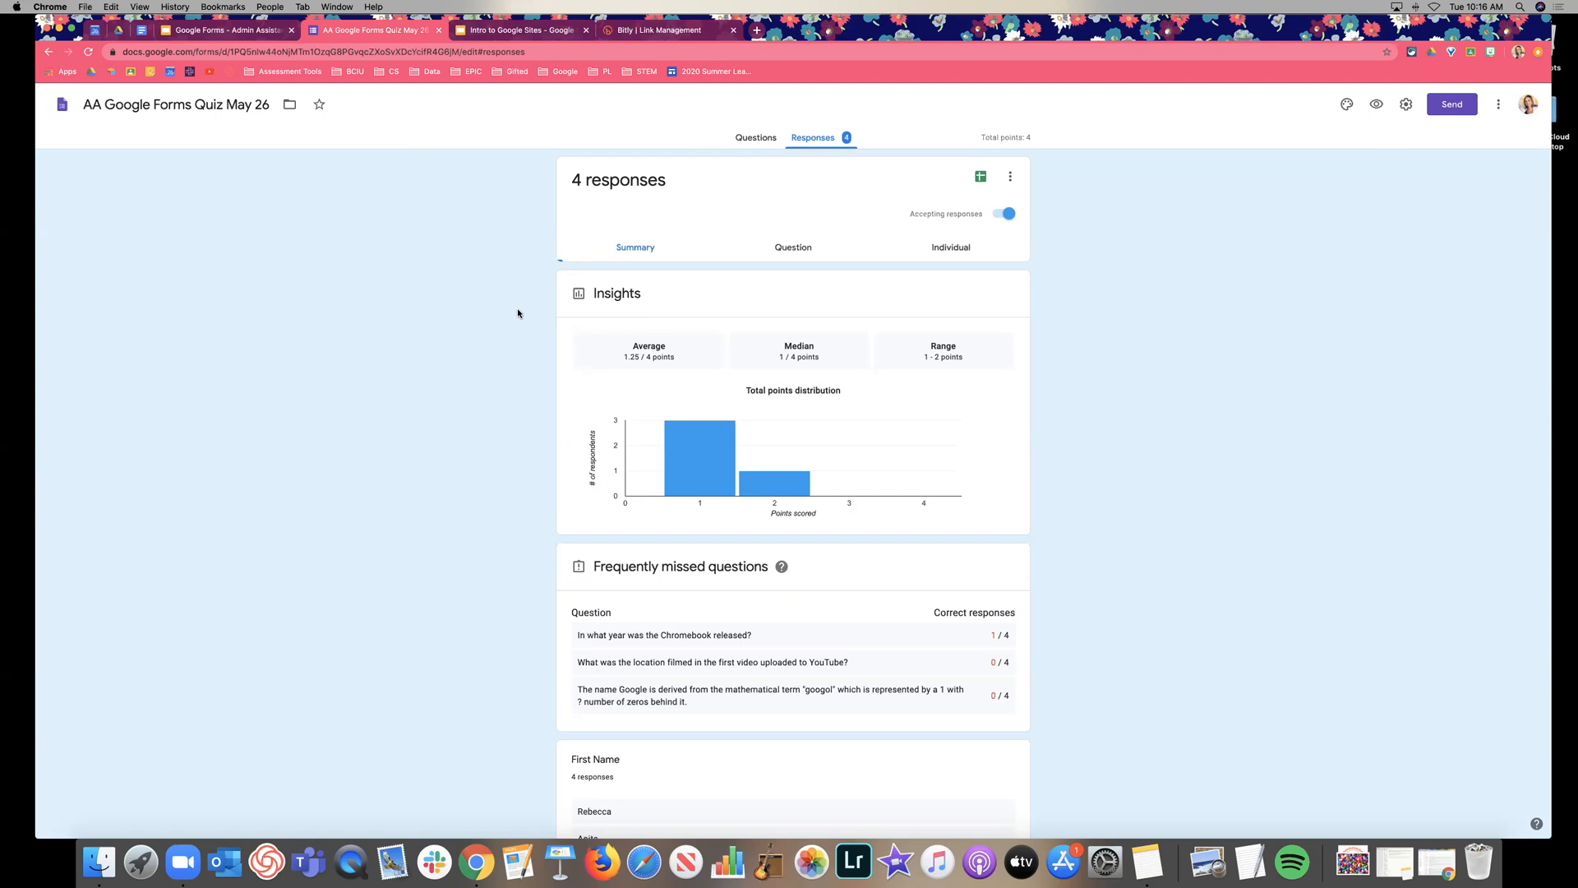
# Scroll through the quiz's response summary, then switch to the question-by-question view.
pyautogui.scroll(-1, 518, 313)
pyautogui.scroll(1, 516, 323)
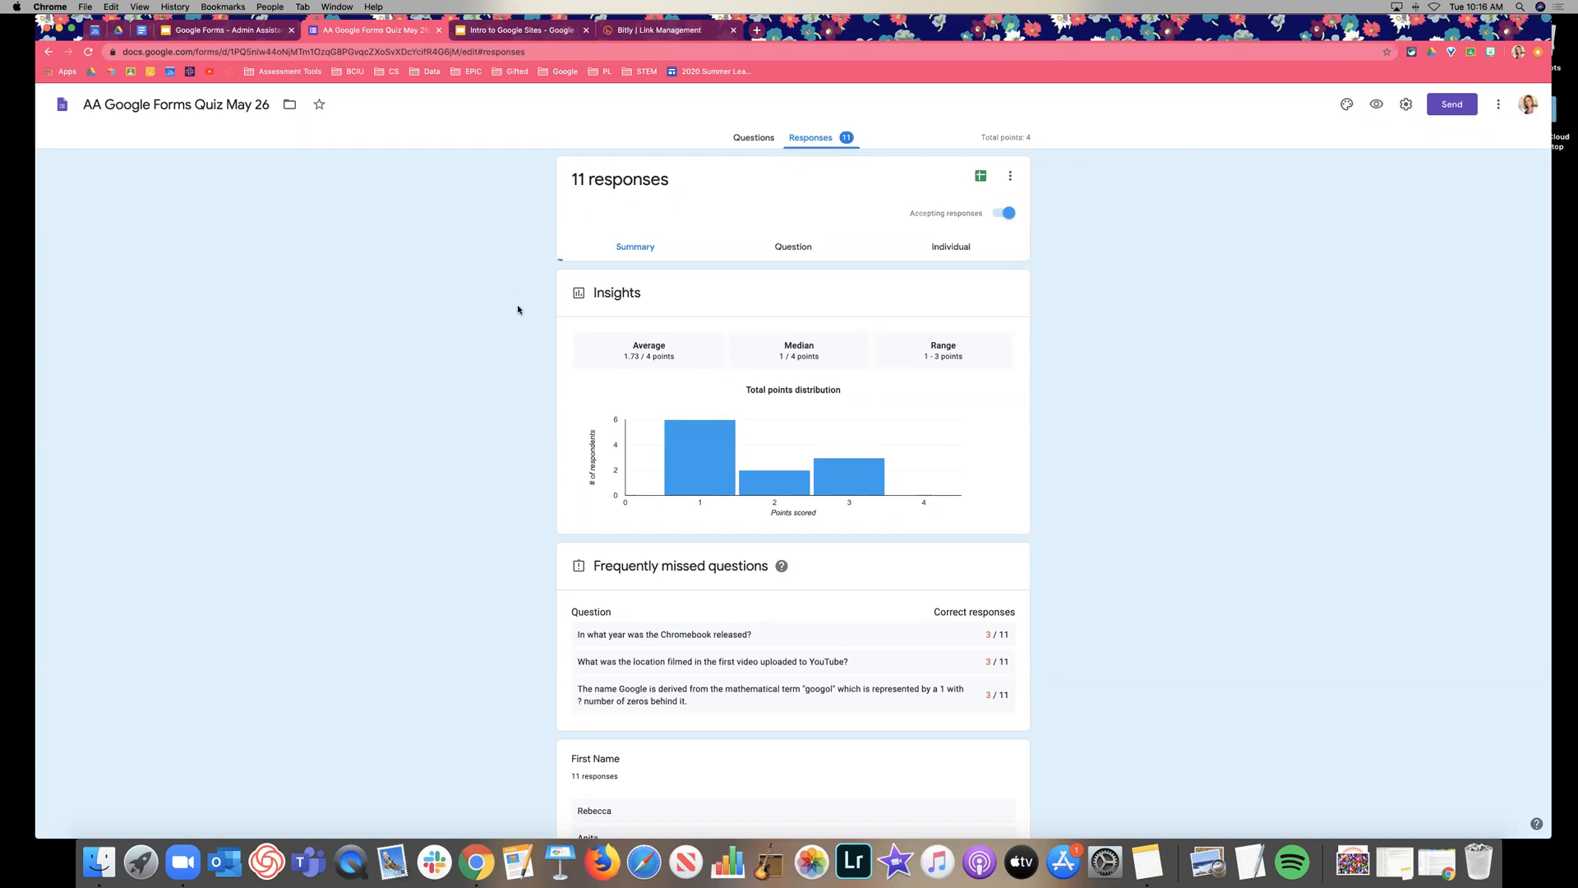
pyautogui.scroll(-4, 517, 309)
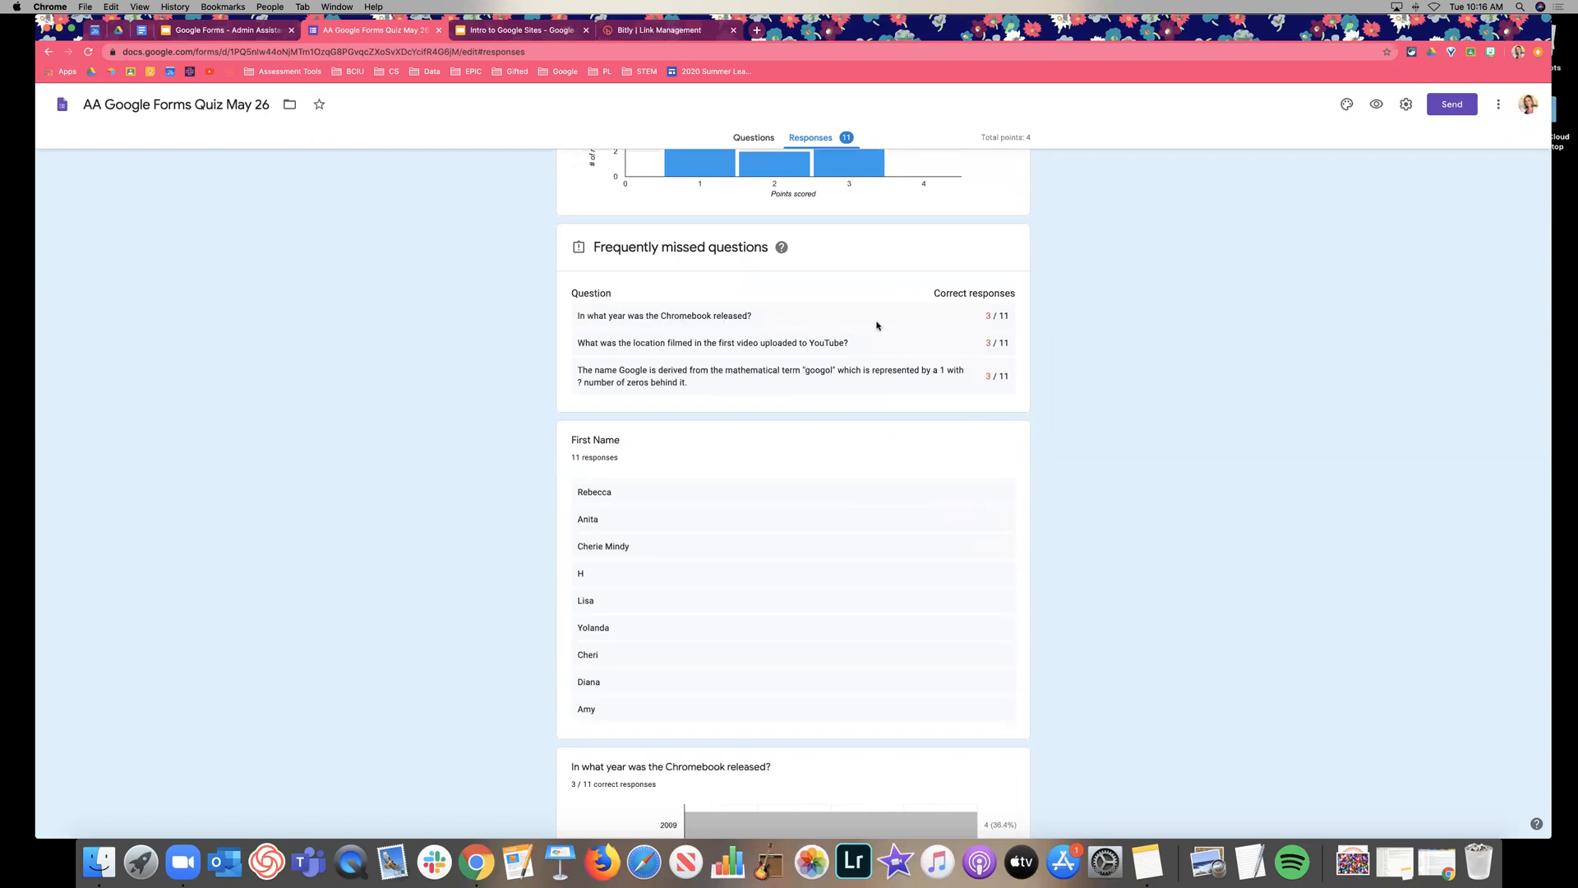
pyautogui.scroll(-1, 877, 325)
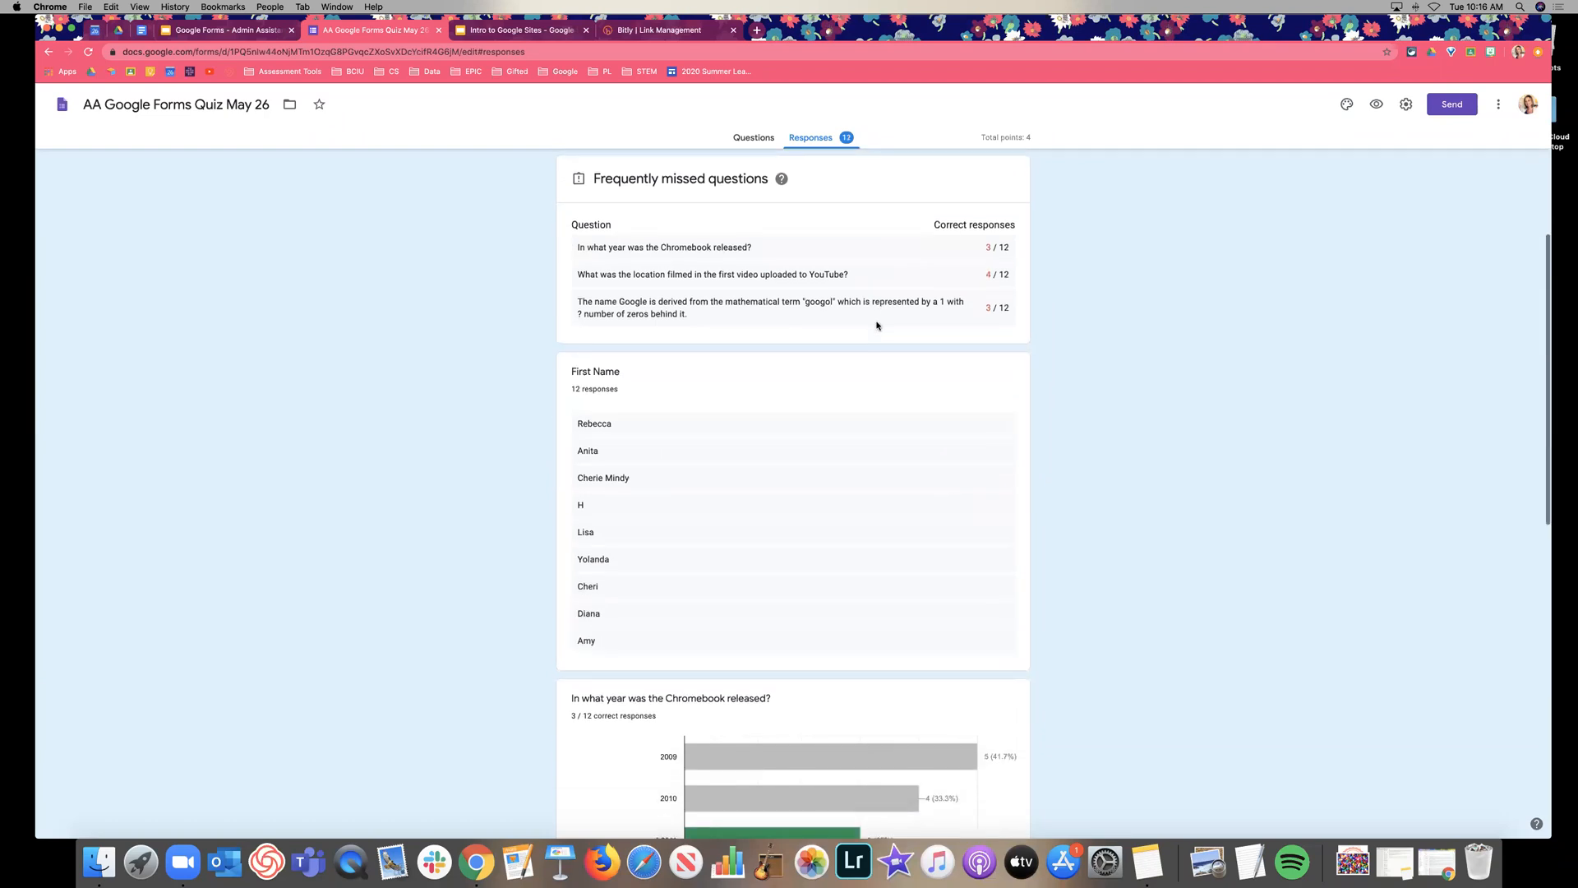
pyautogui.scroll(-5, 877, 325)
pyautogui.scroll(-3, 877, 326)
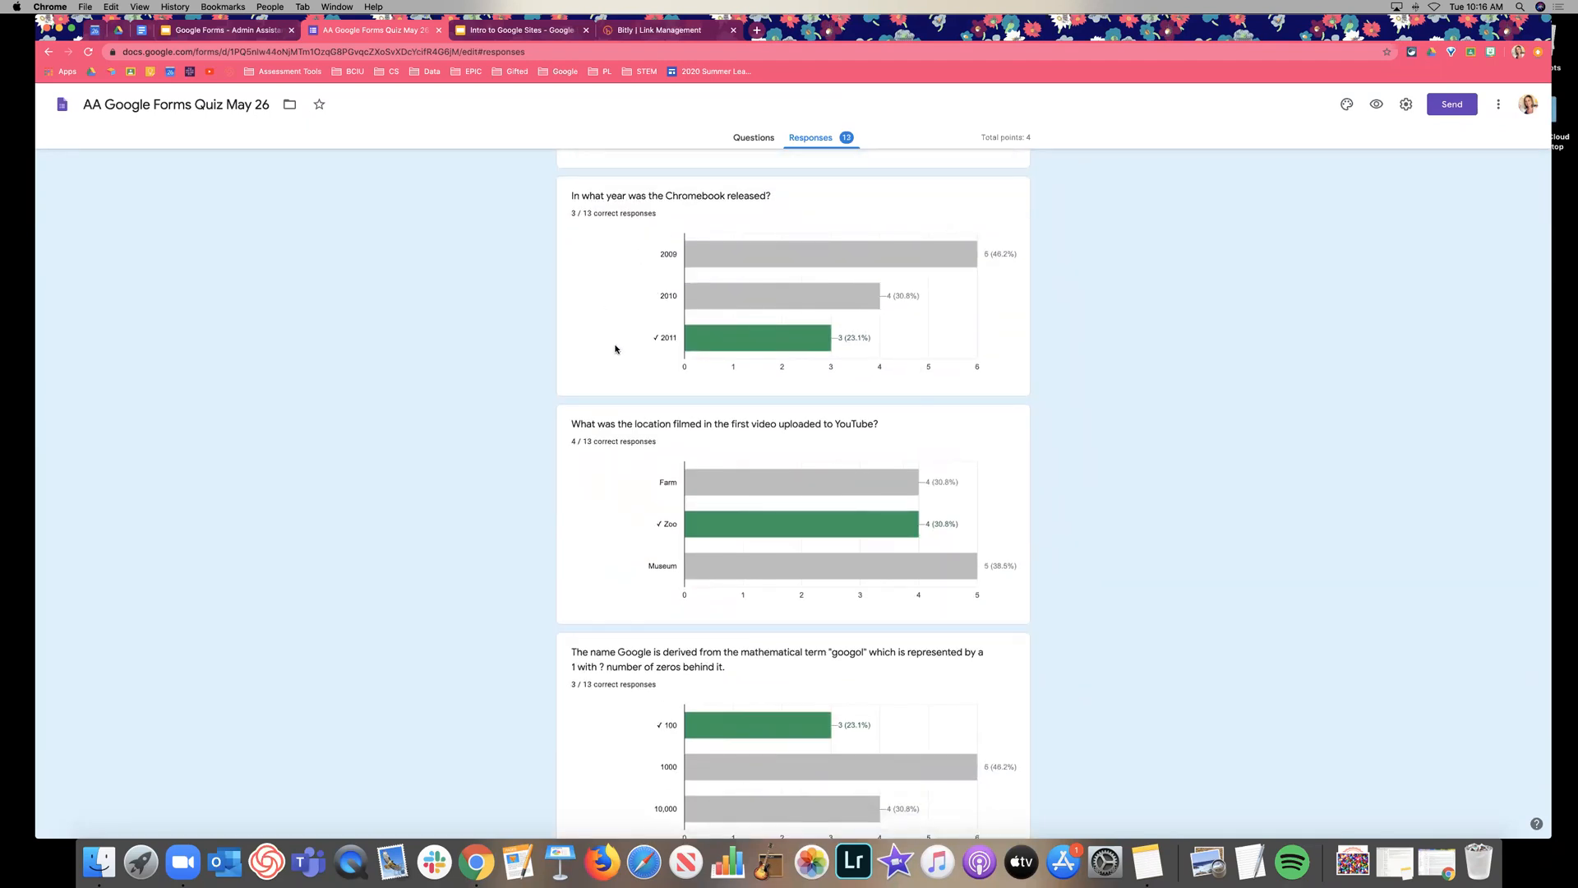
pyautogui.scroll(-1, 611, 345)
pyautogui.scroll(-4, 612, 349)
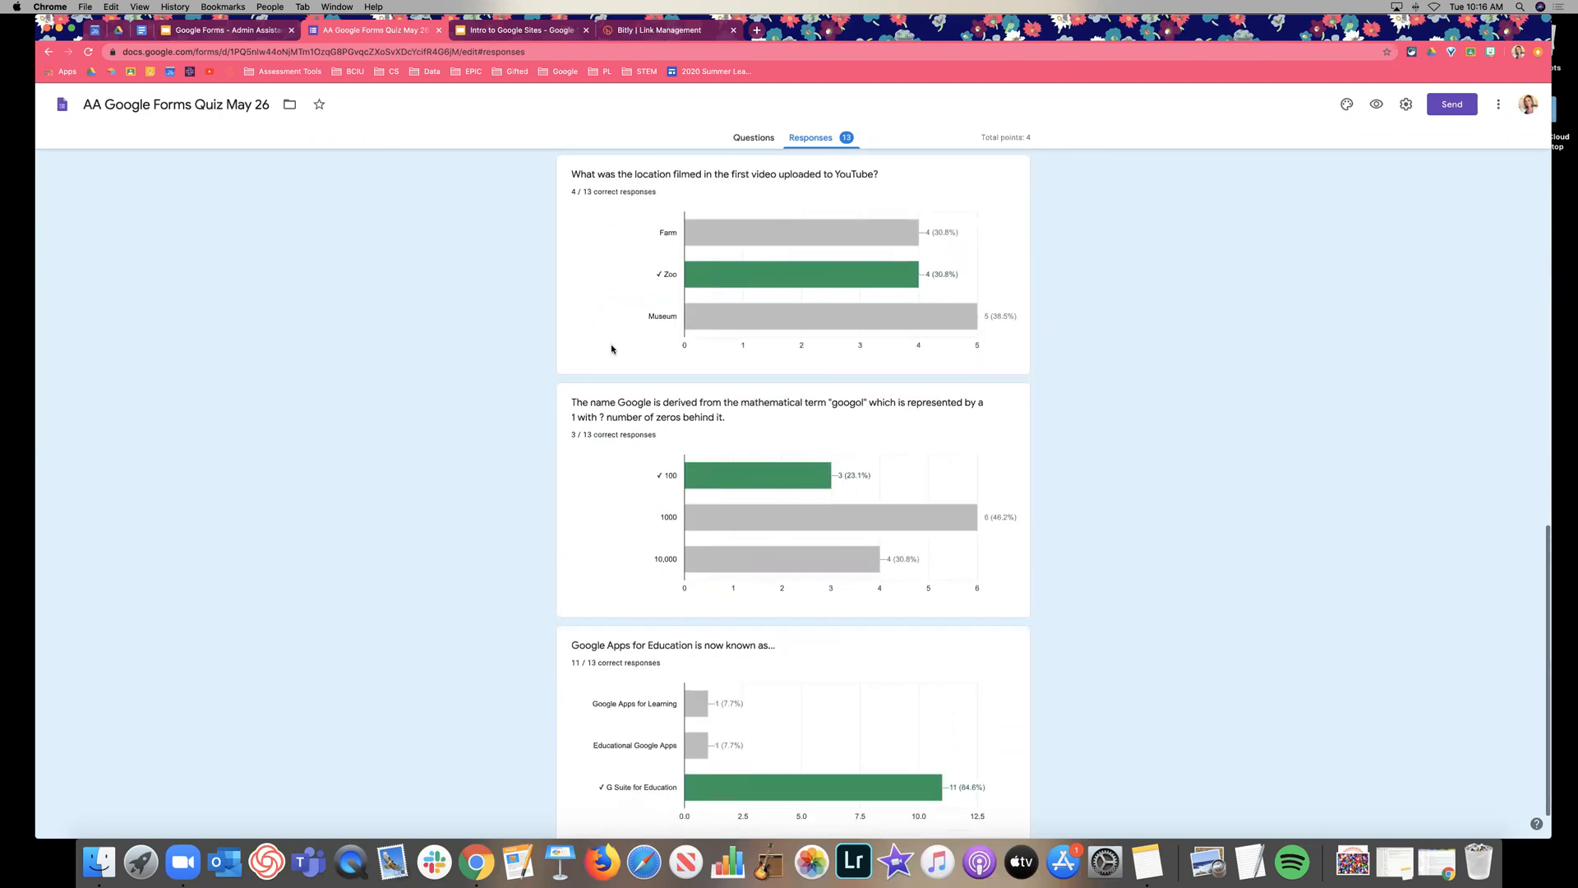
pyautogui.scroll(3, 612, 349)
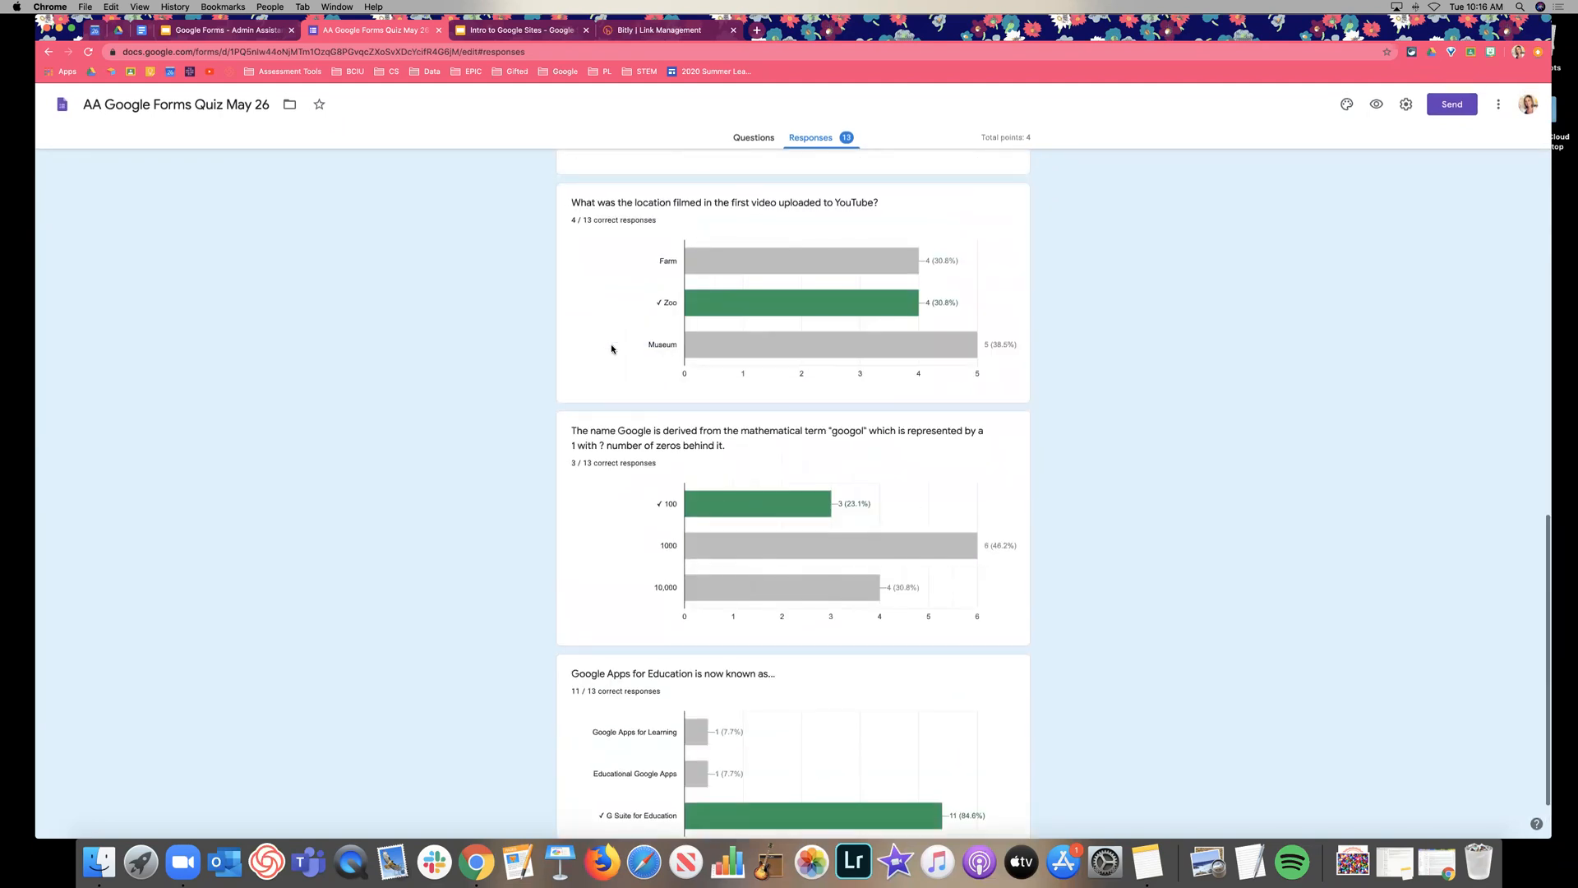
pyautogui.scroll(2, 612, 349)
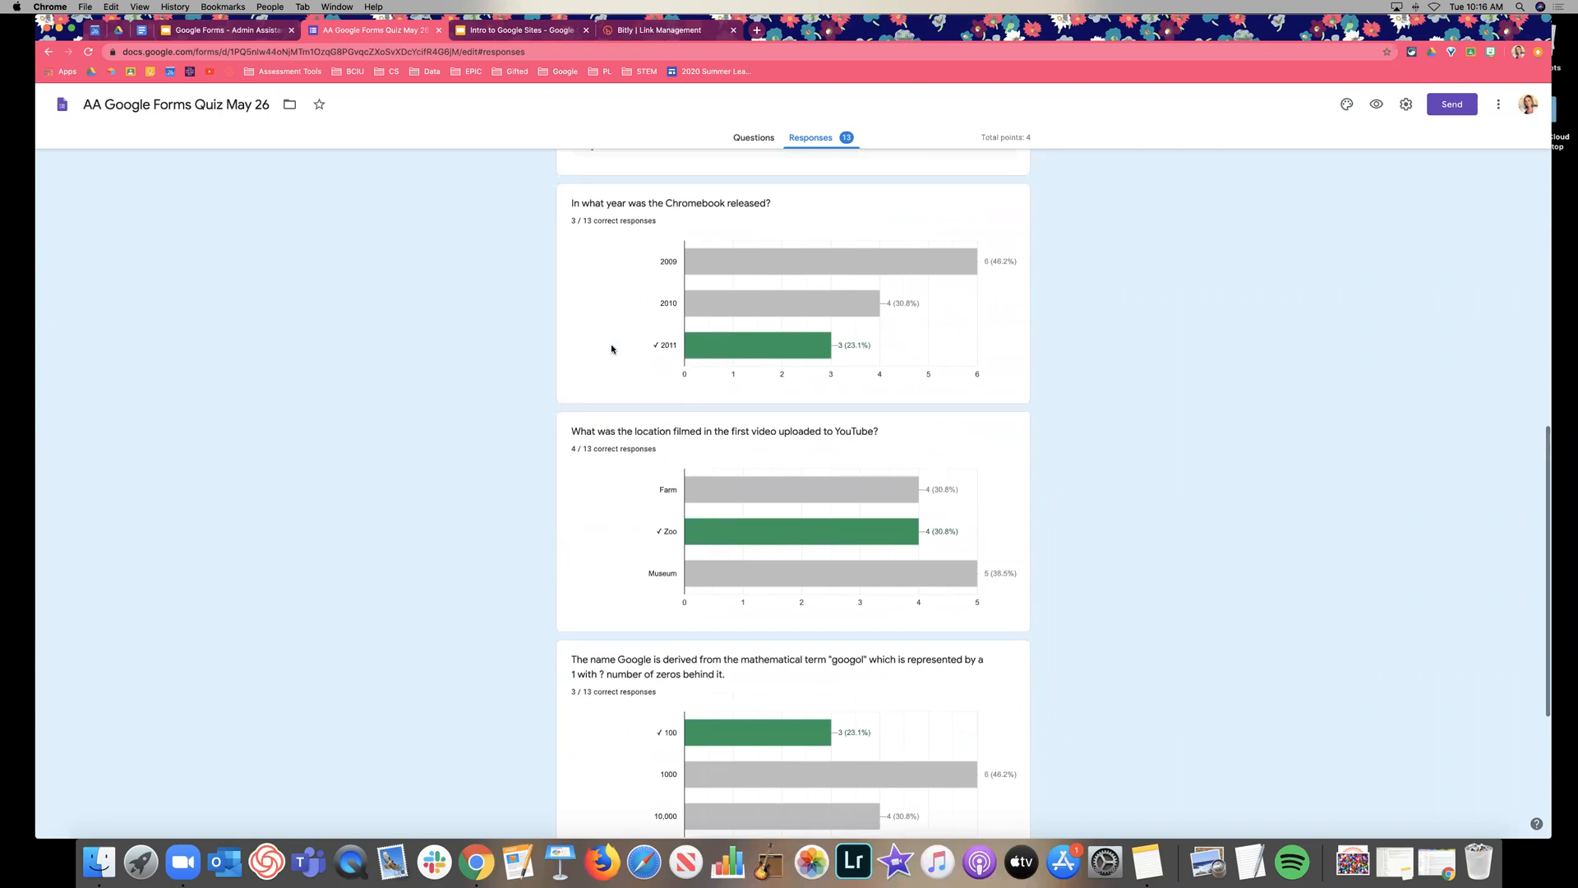
pyautogui.scroll(-2, 612, 348)
pyautogui.scroll(1, 612, 348)
pyautogui.scroll(1, 599, 233)
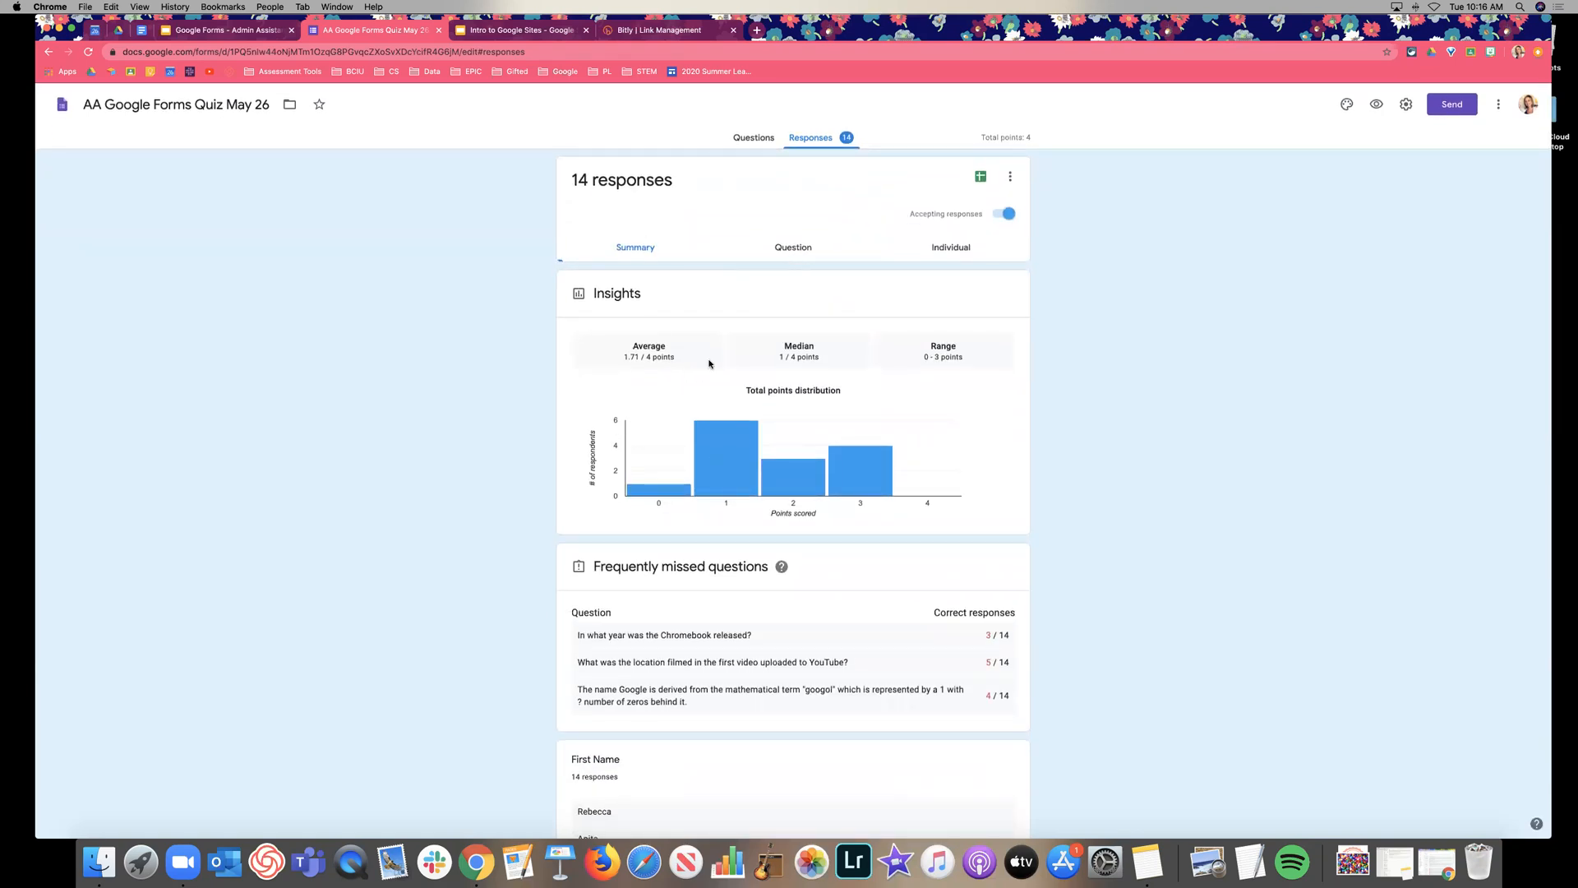
pyautogui.click(776, 252)
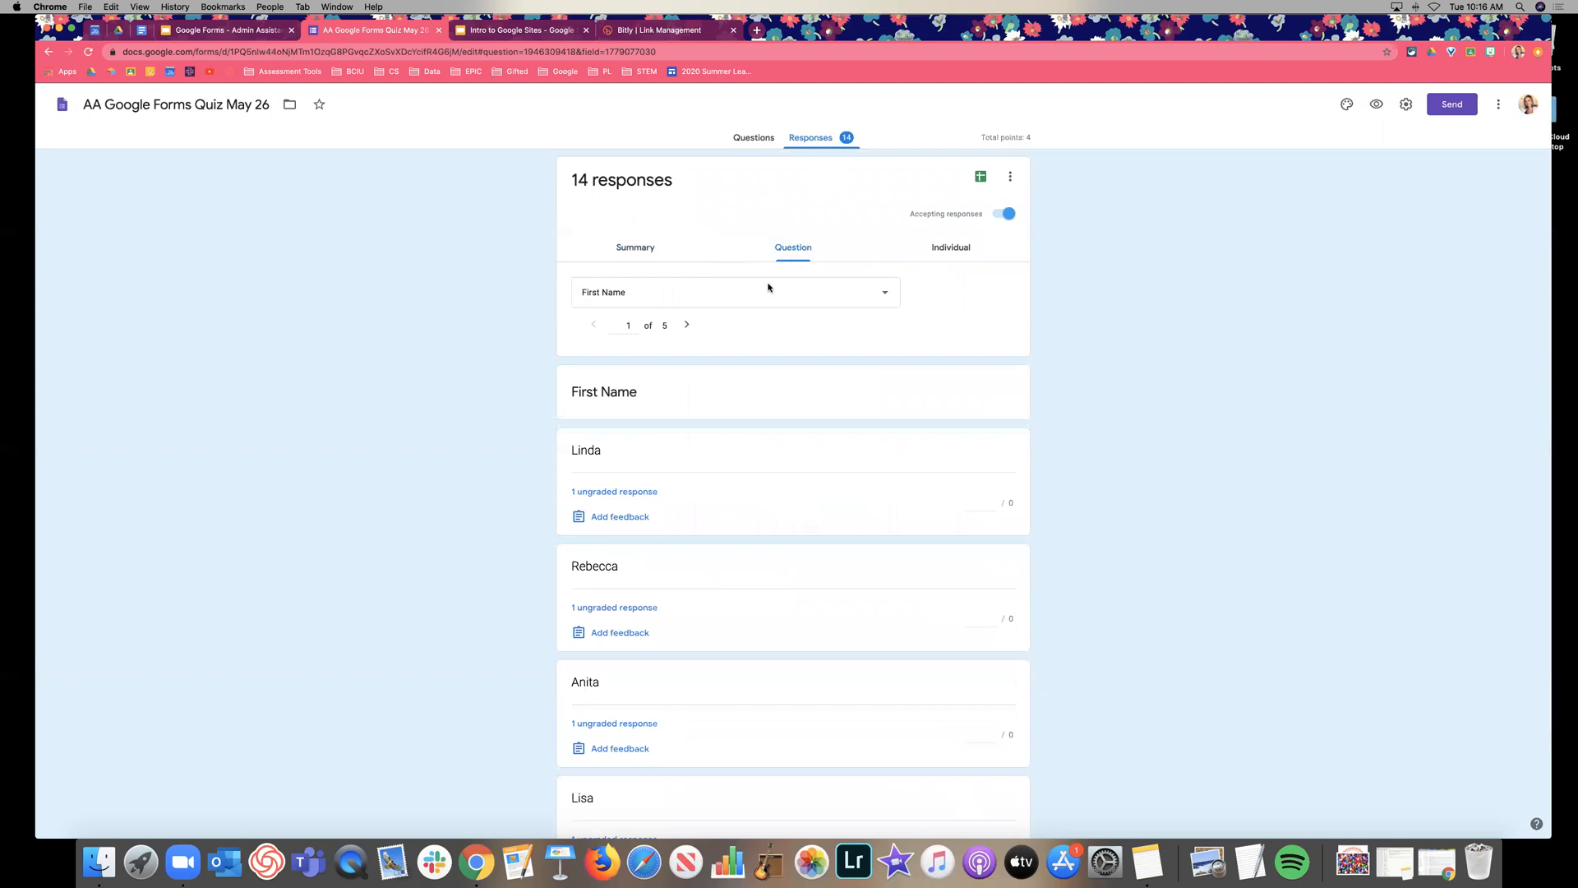
pyautogui.scroll(-6, 747, 331)
pyautogui.scroll(6, 707, 334)
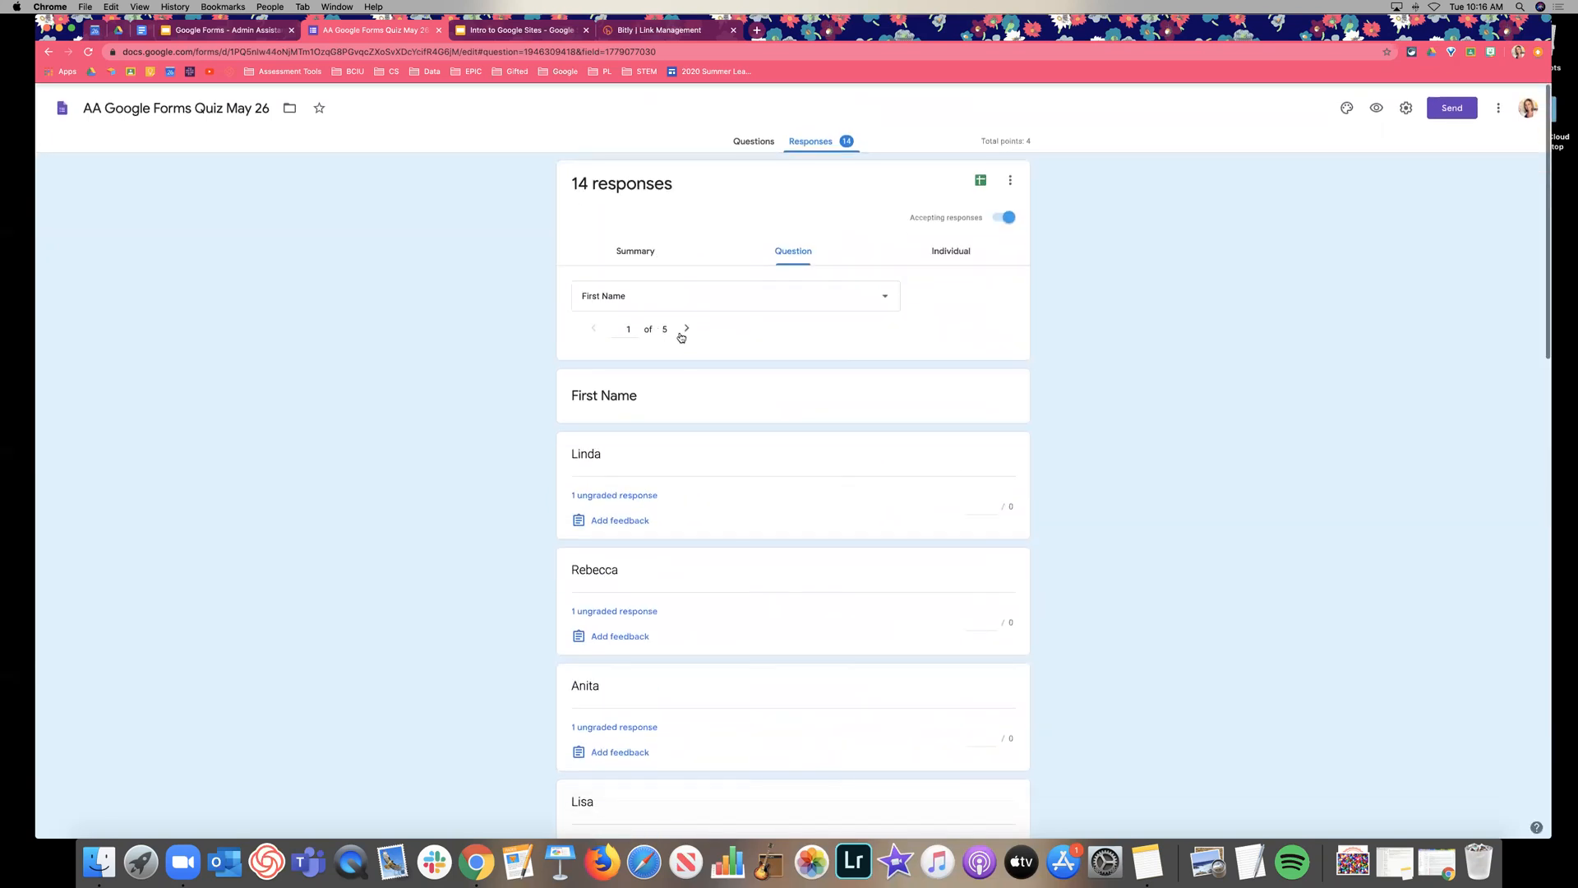
# Advance to the Chromebook question's responses and look them over.
pyautogui.click(683, 331)
pyautogui.scroll(-1, 778, 347)
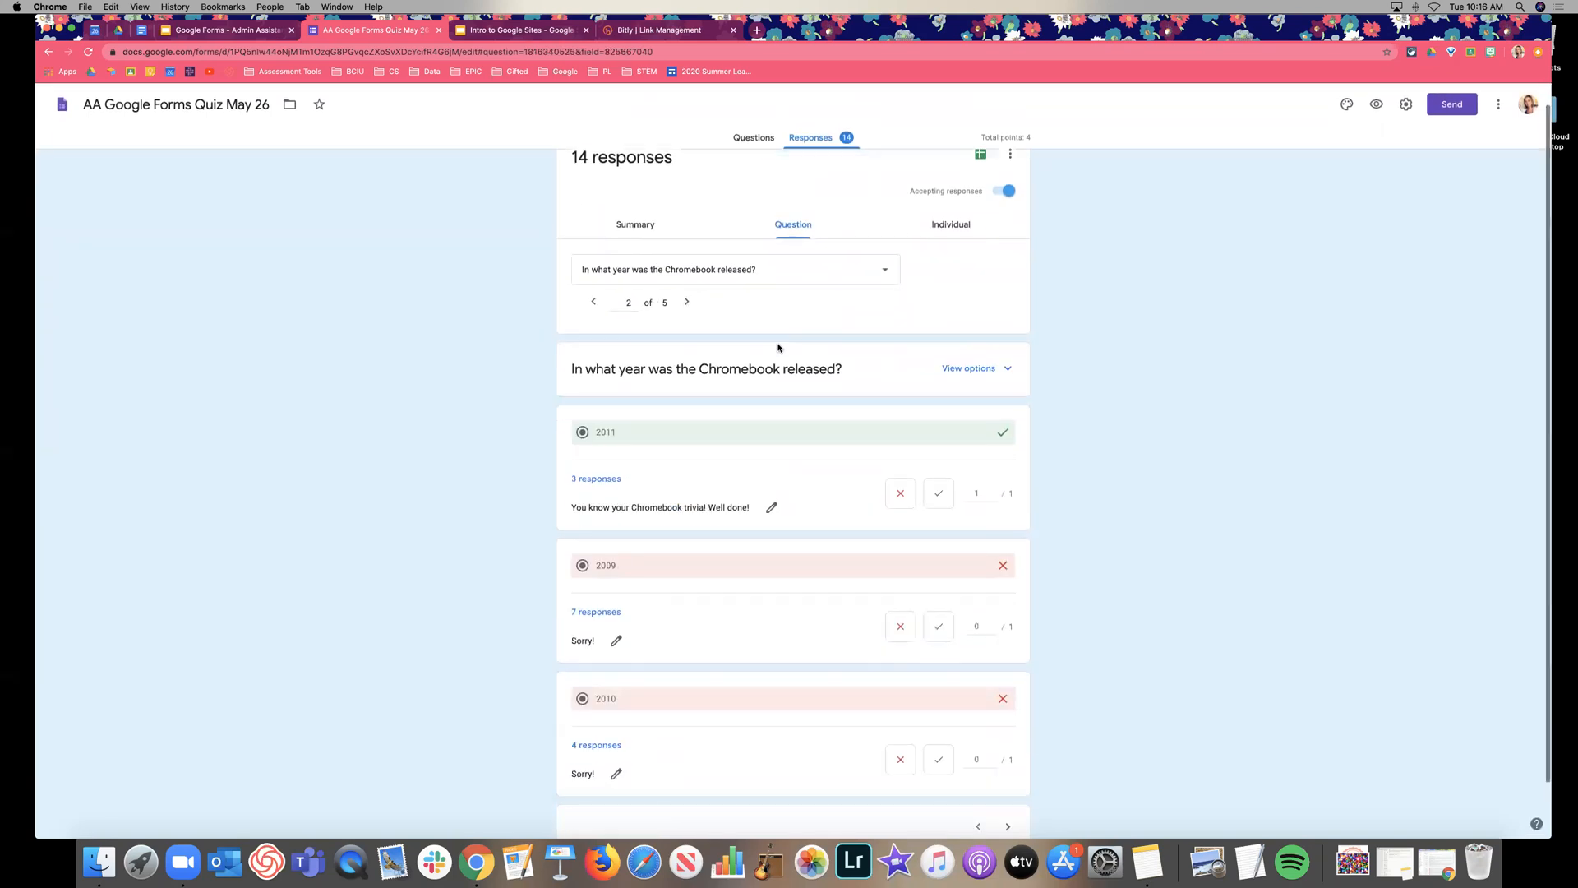
pyautogui.scroll(-1, 778, 347)
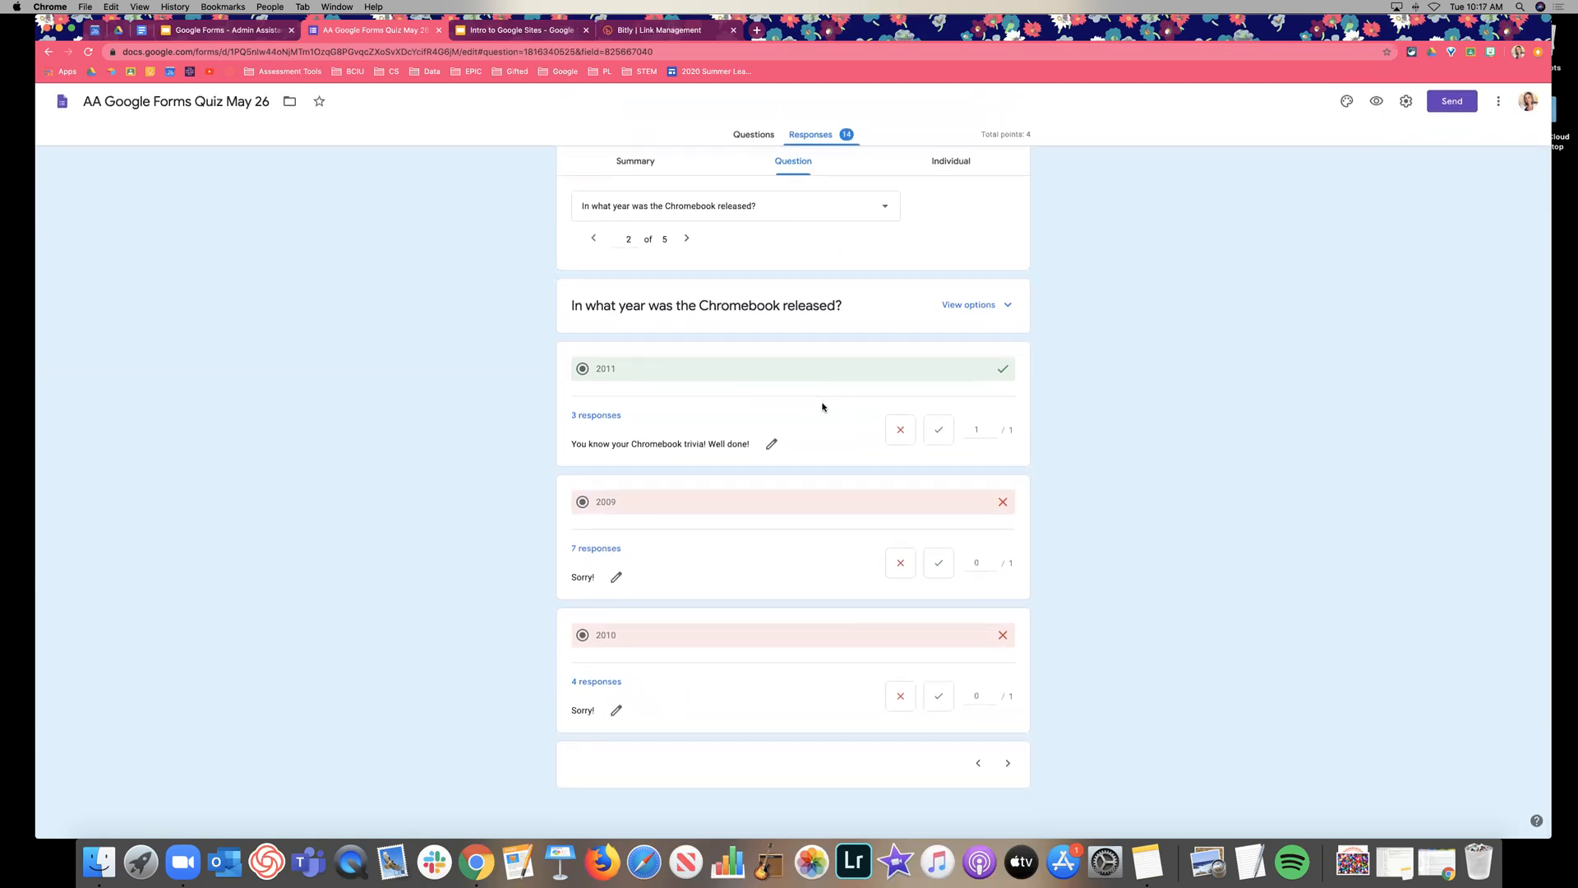
pyautogui.scroll(1, 830, 422)
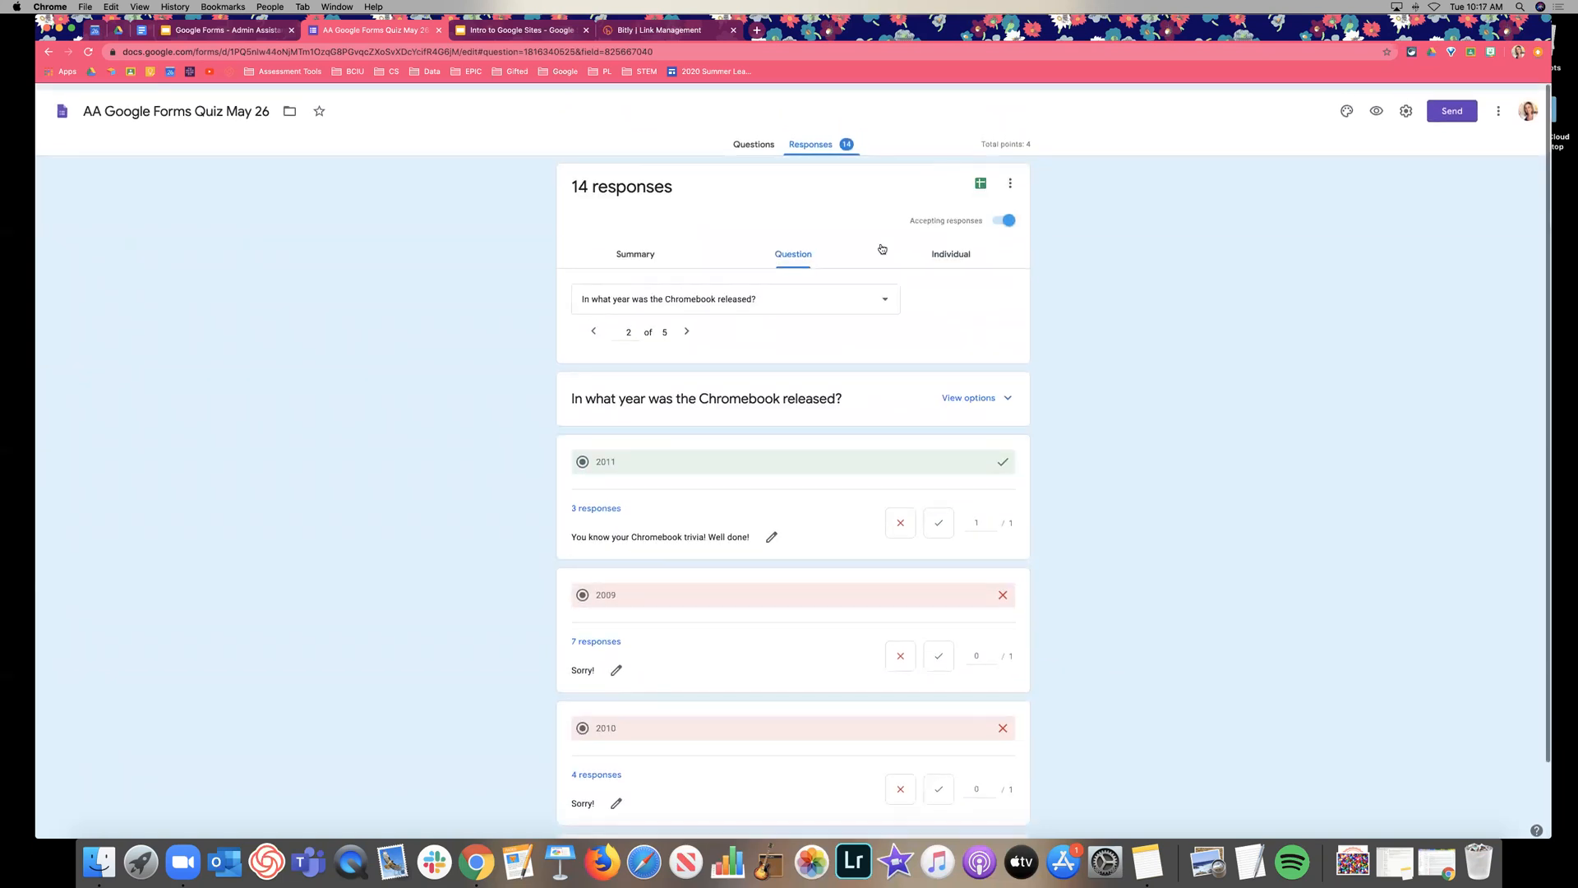
# Switch to individual responses to see the first of 15, scored 1 of 4 points.
pyautogui.click(933, 249)
pyautogui.scroll(-5, 1119, 374)
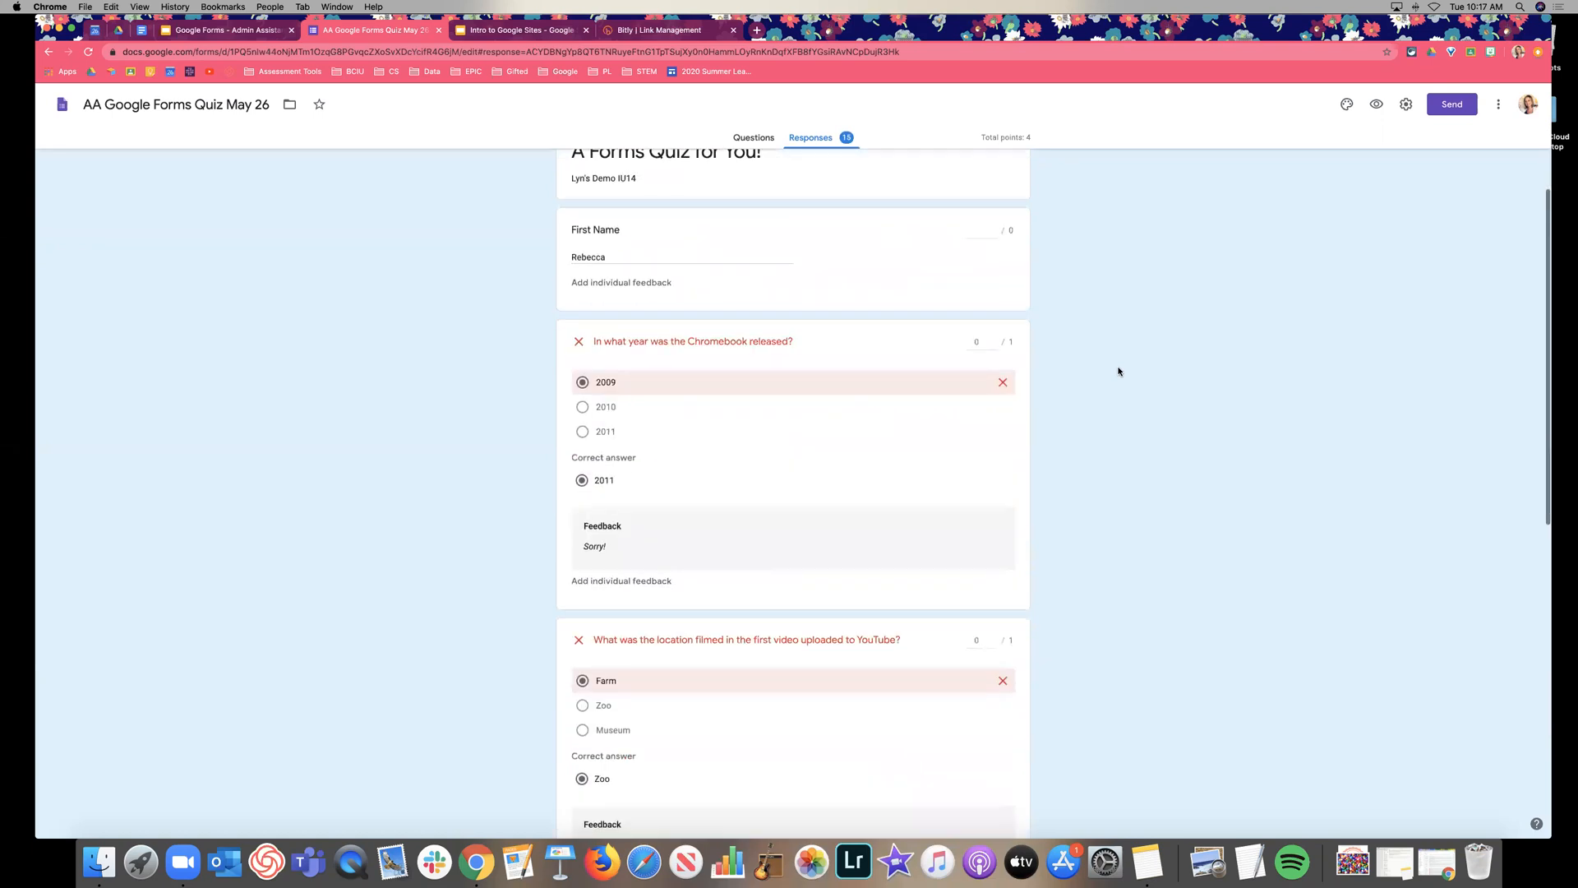
pyautogui.scroll(-2, 1119, 371)
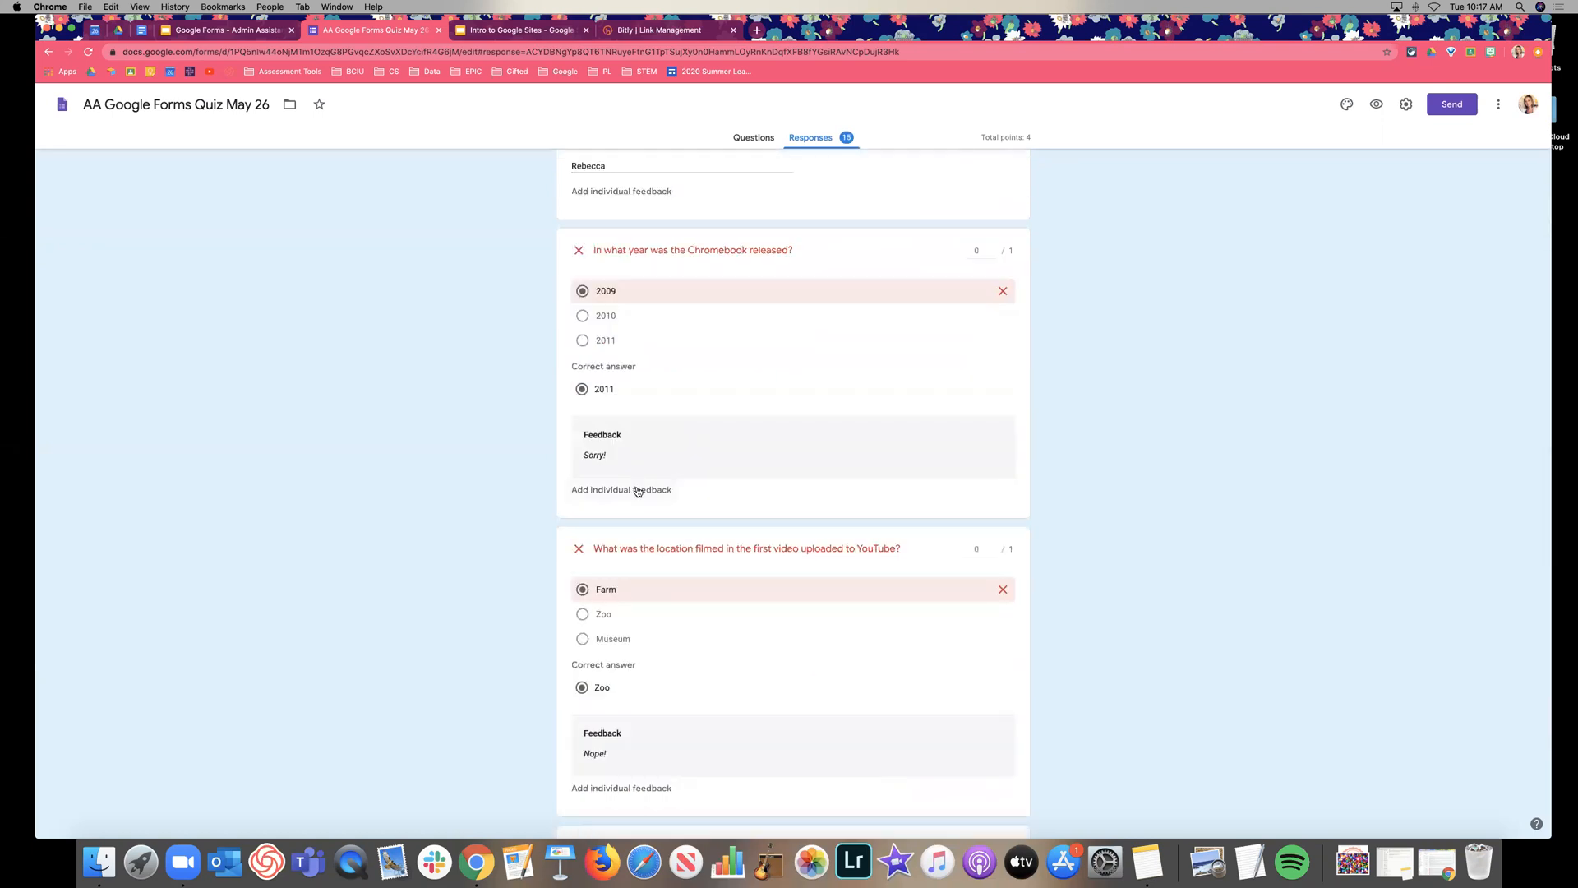
pyautogui.scroll(3, 653, 476)
pyautogui.scroll(-4, 652, 477)
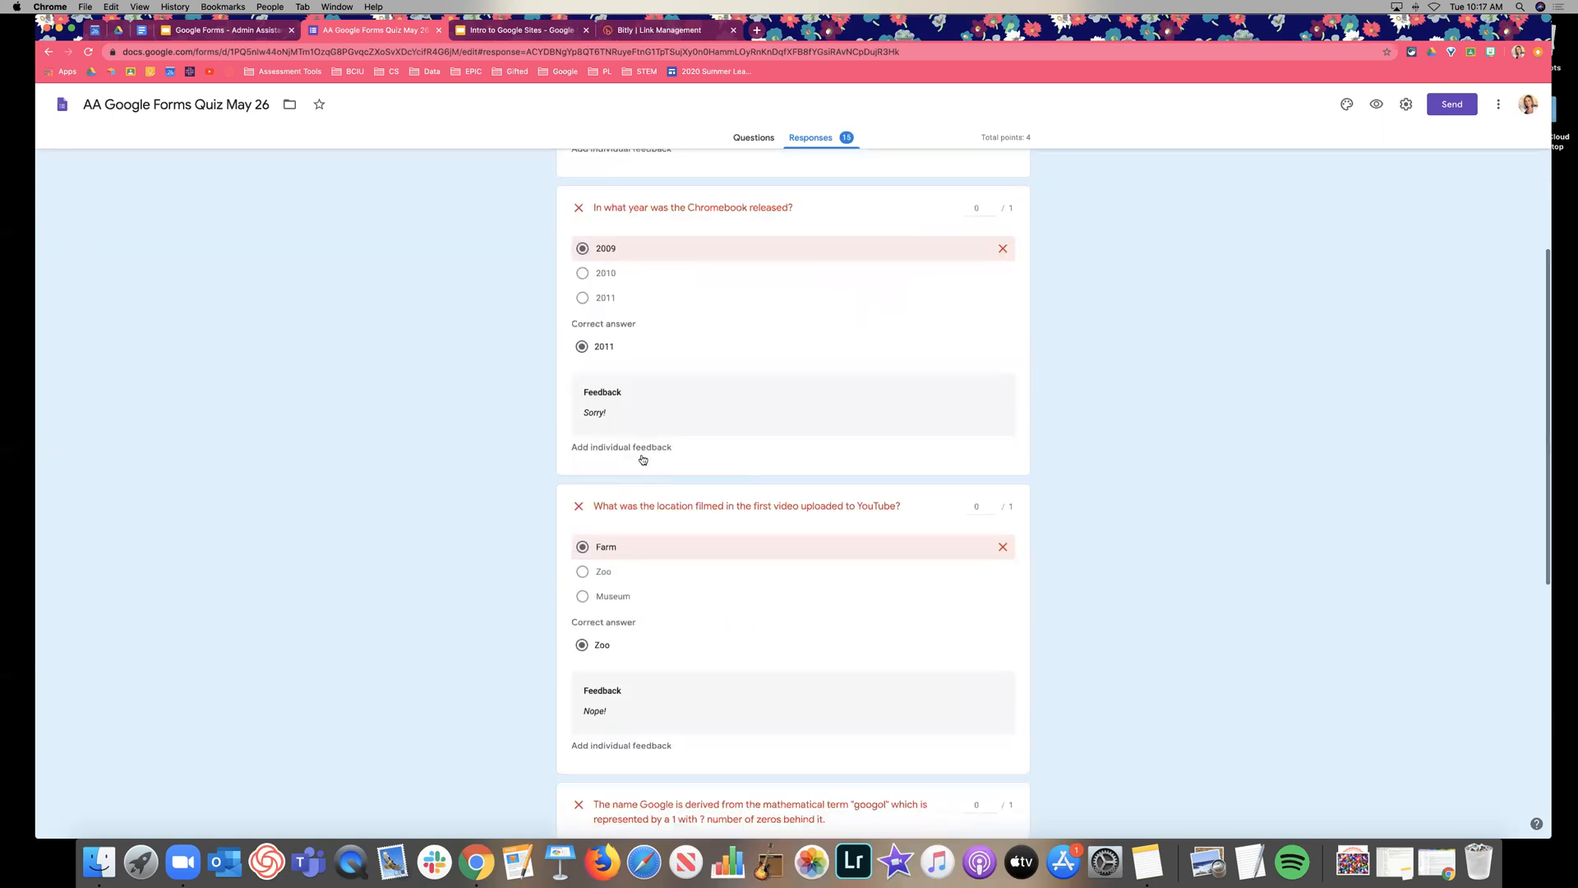
# Add feedback 'Sorry! Read this article to find the right answer!' to the Chromebook answer and save.
pyautogui.click(640, 449)
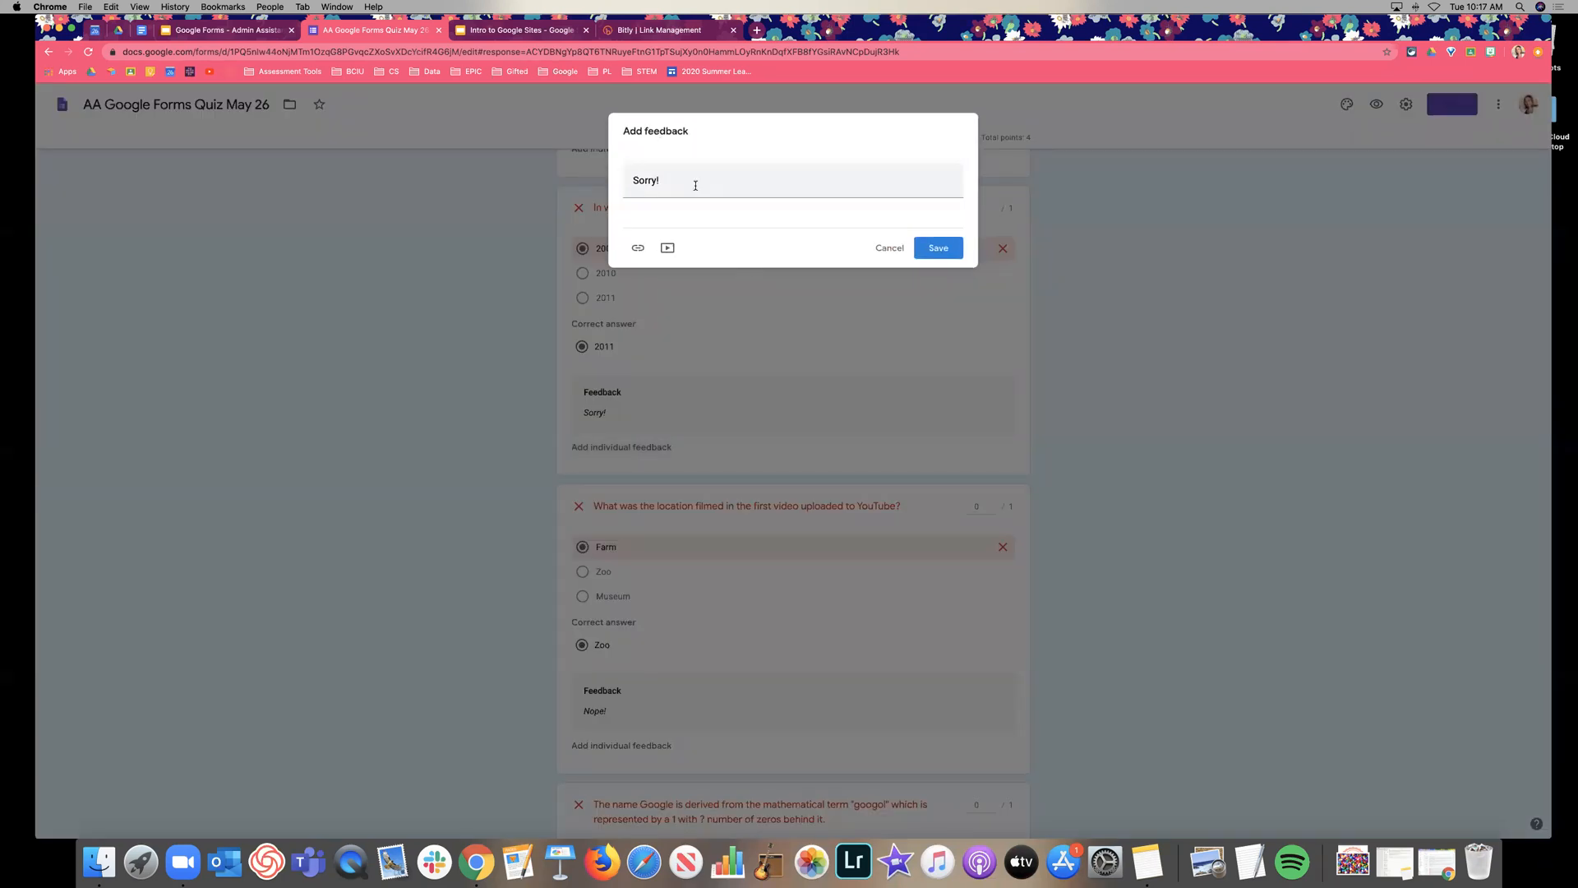
pyautogui.click(696, 185)
pyautogui.write('Read ')
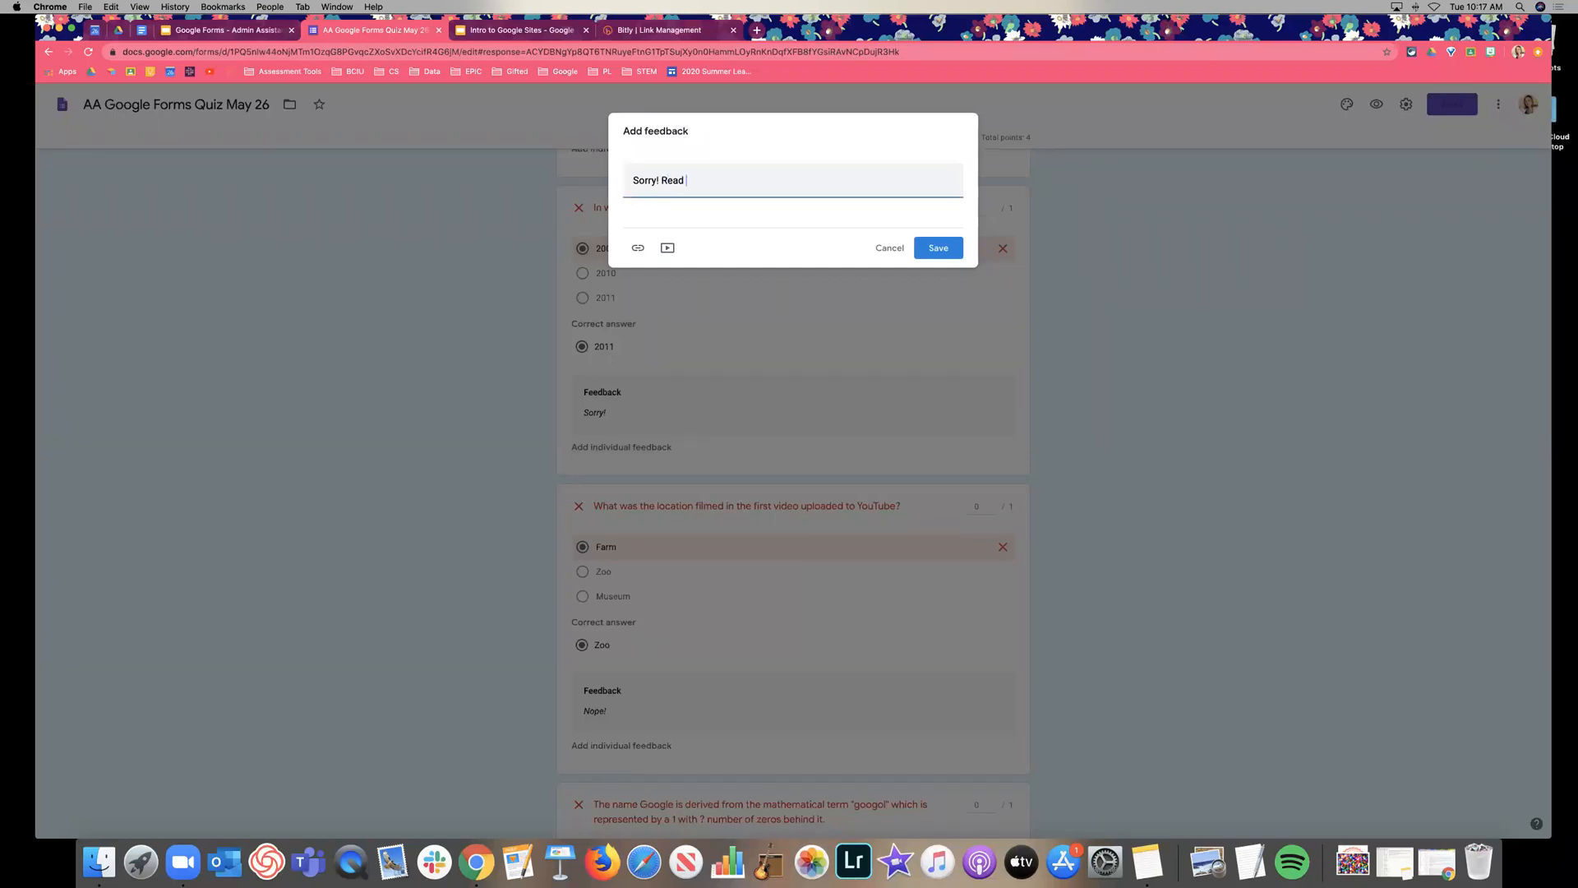
pyautogui.write('this article to find the right answer!')
pyautogui.click(930, 253)
pyautogui.scroll(5, 1190, 333)
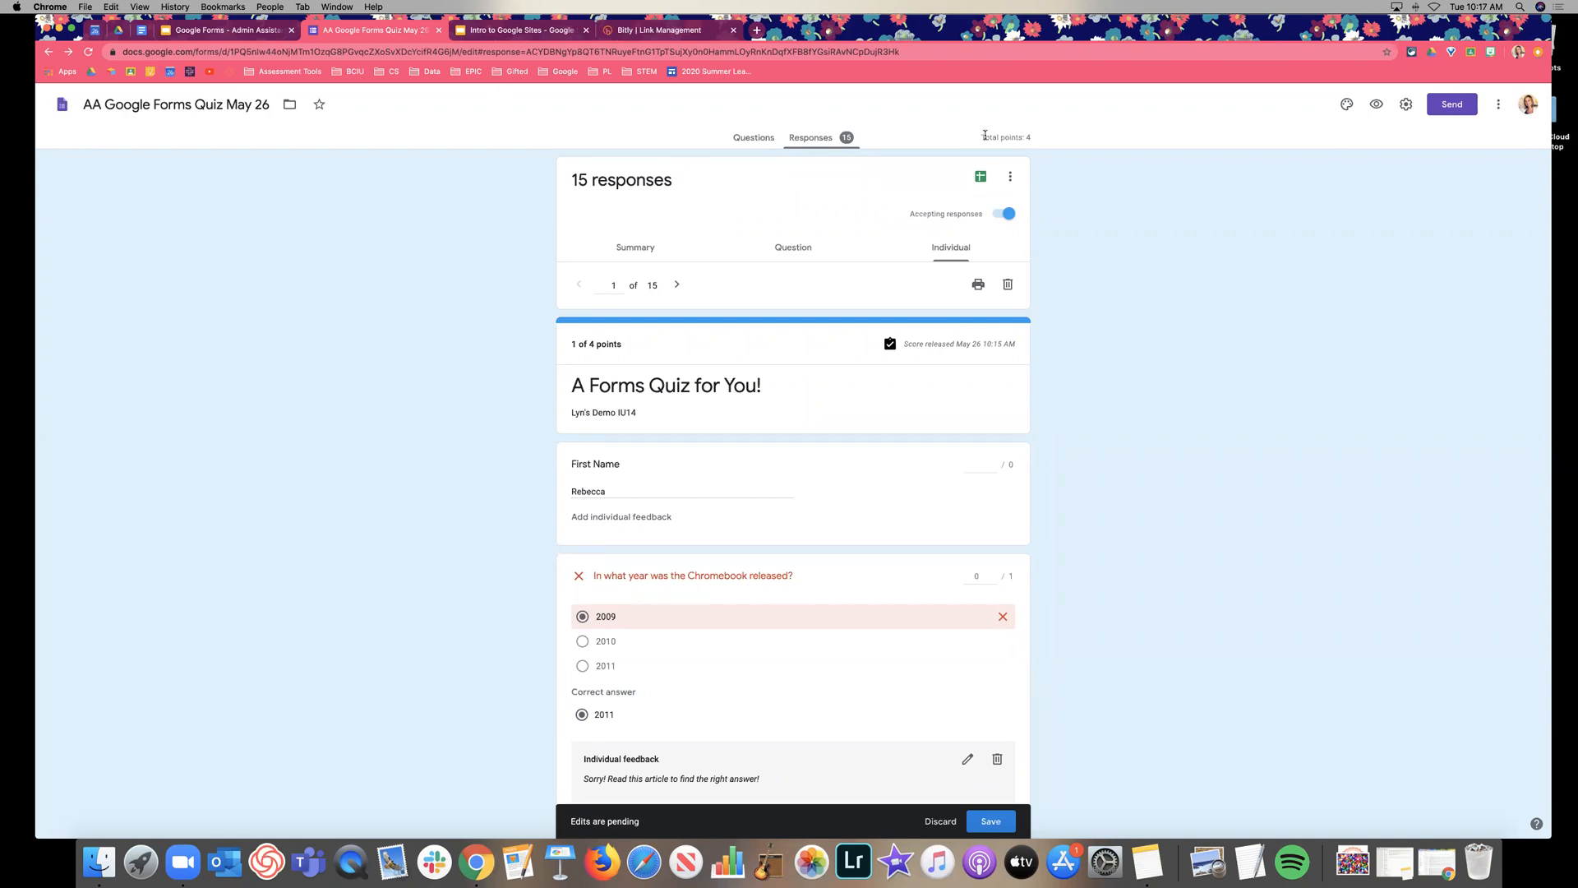
pyautogui.scroll(-3, 910, 472)
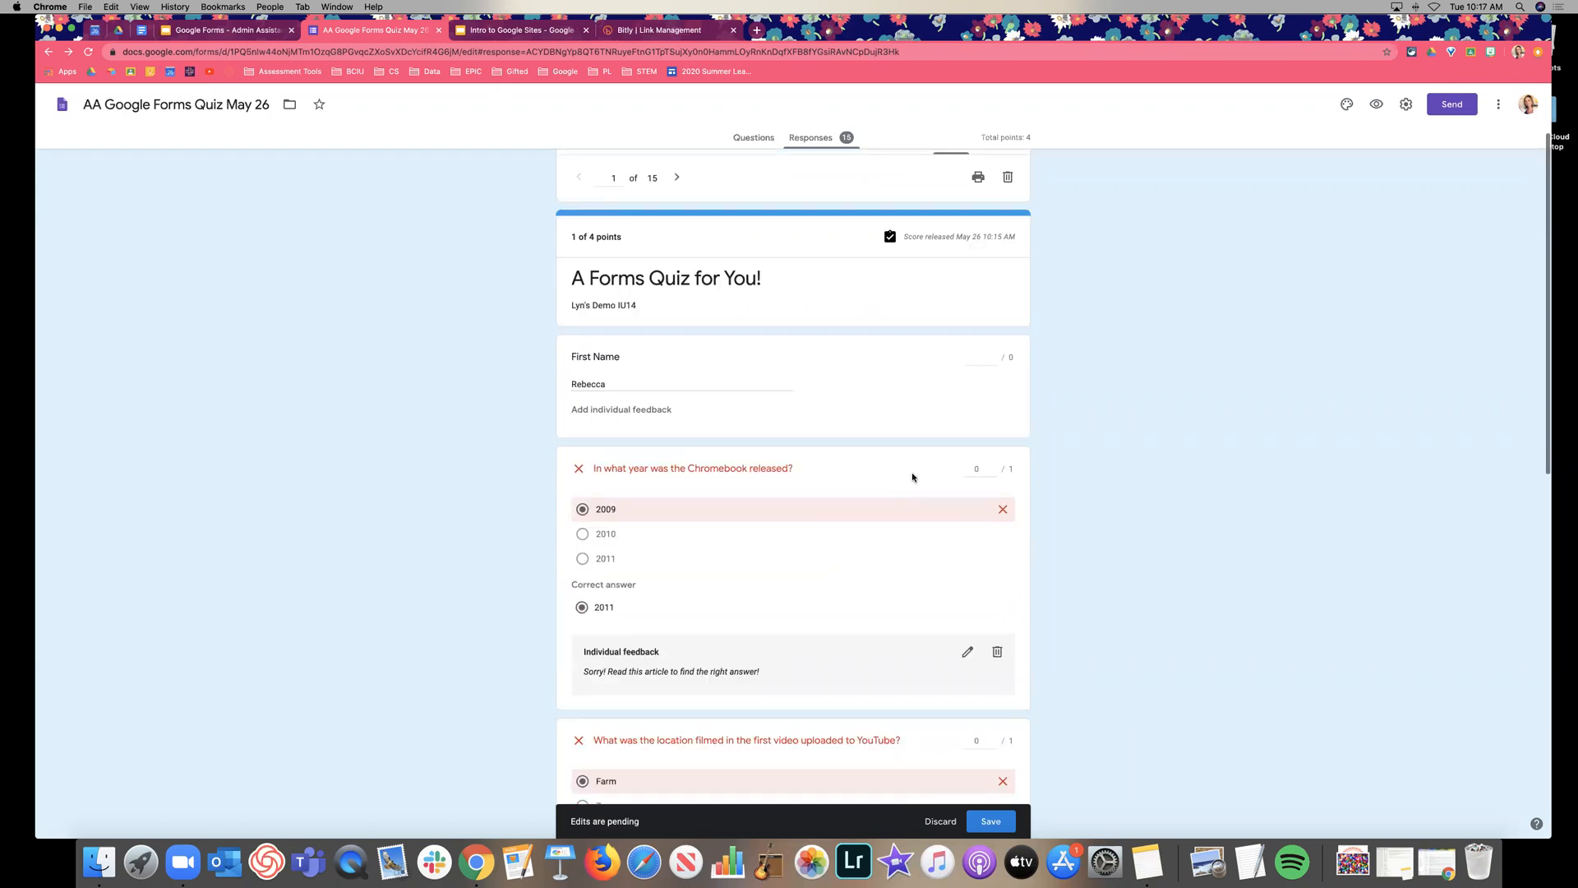
pyautogui.click(992, 820)
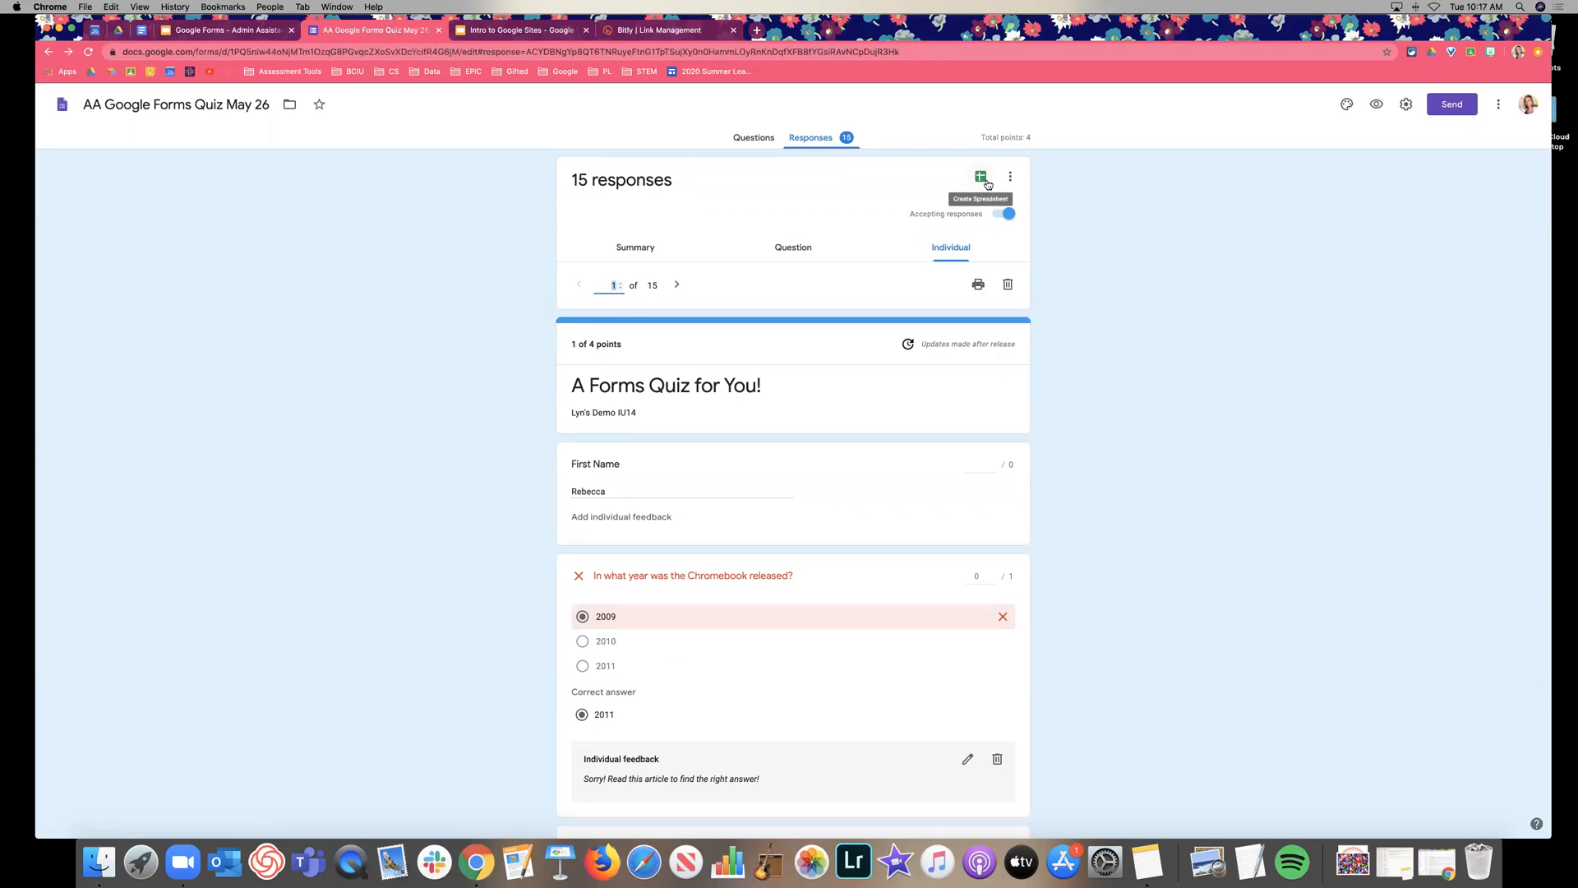
# Zoom to 175% and create the linked spreadsheet 'AA Google Forms Quiz May 26 (Responses)'.
pyautogui.press('super+equal')
pyautogui.press('super+equal')
pyautogui.press('super+equal')
pyautogui.press('super+equal')
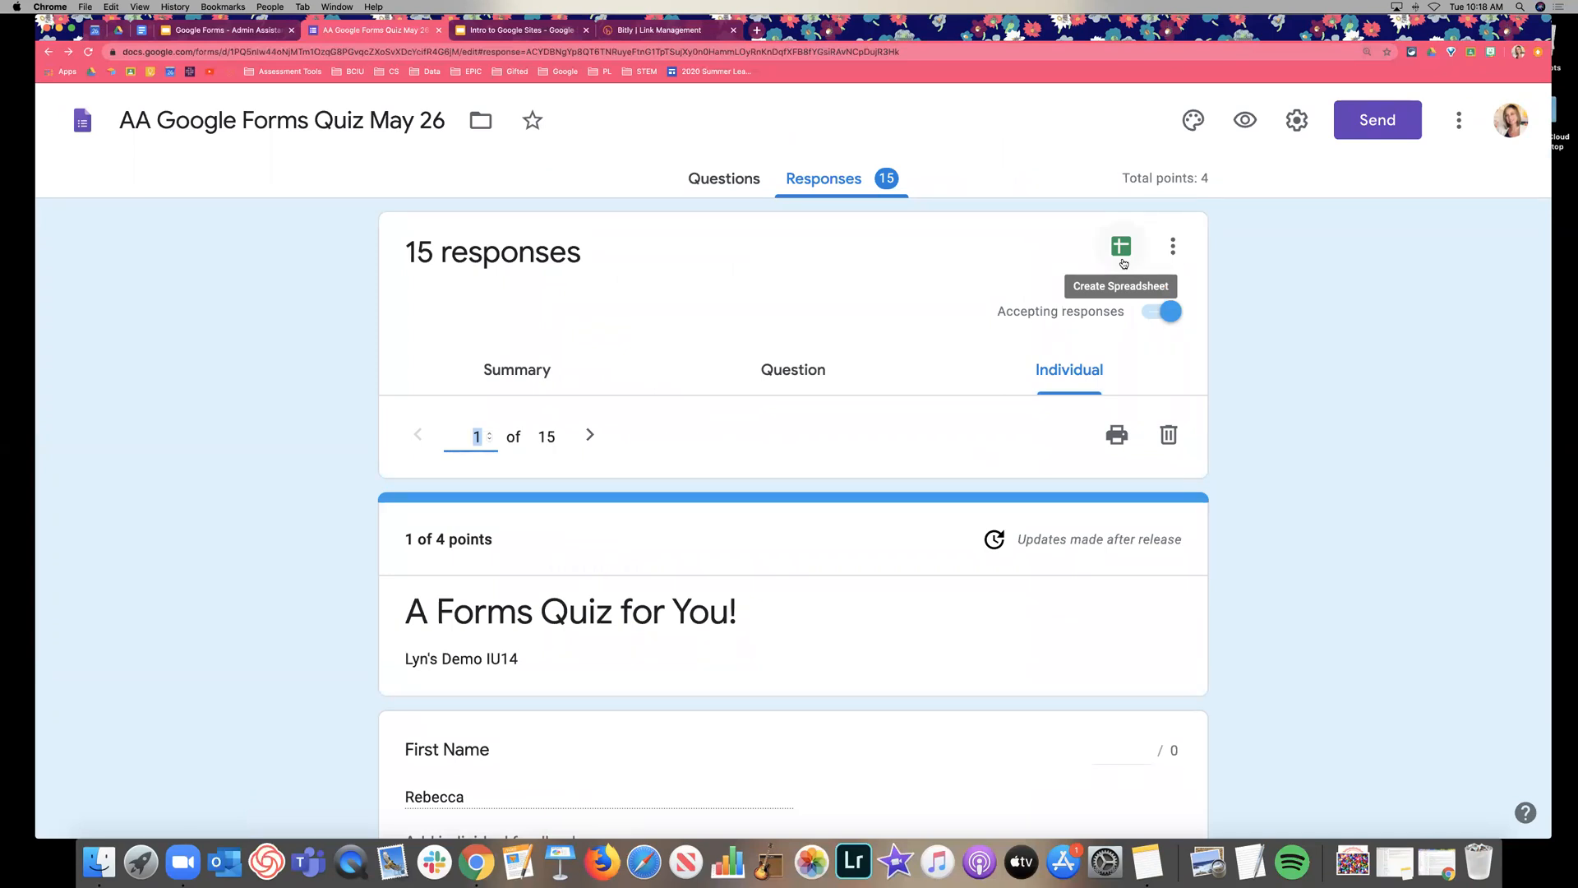
pyautogui.click(1123, 256)
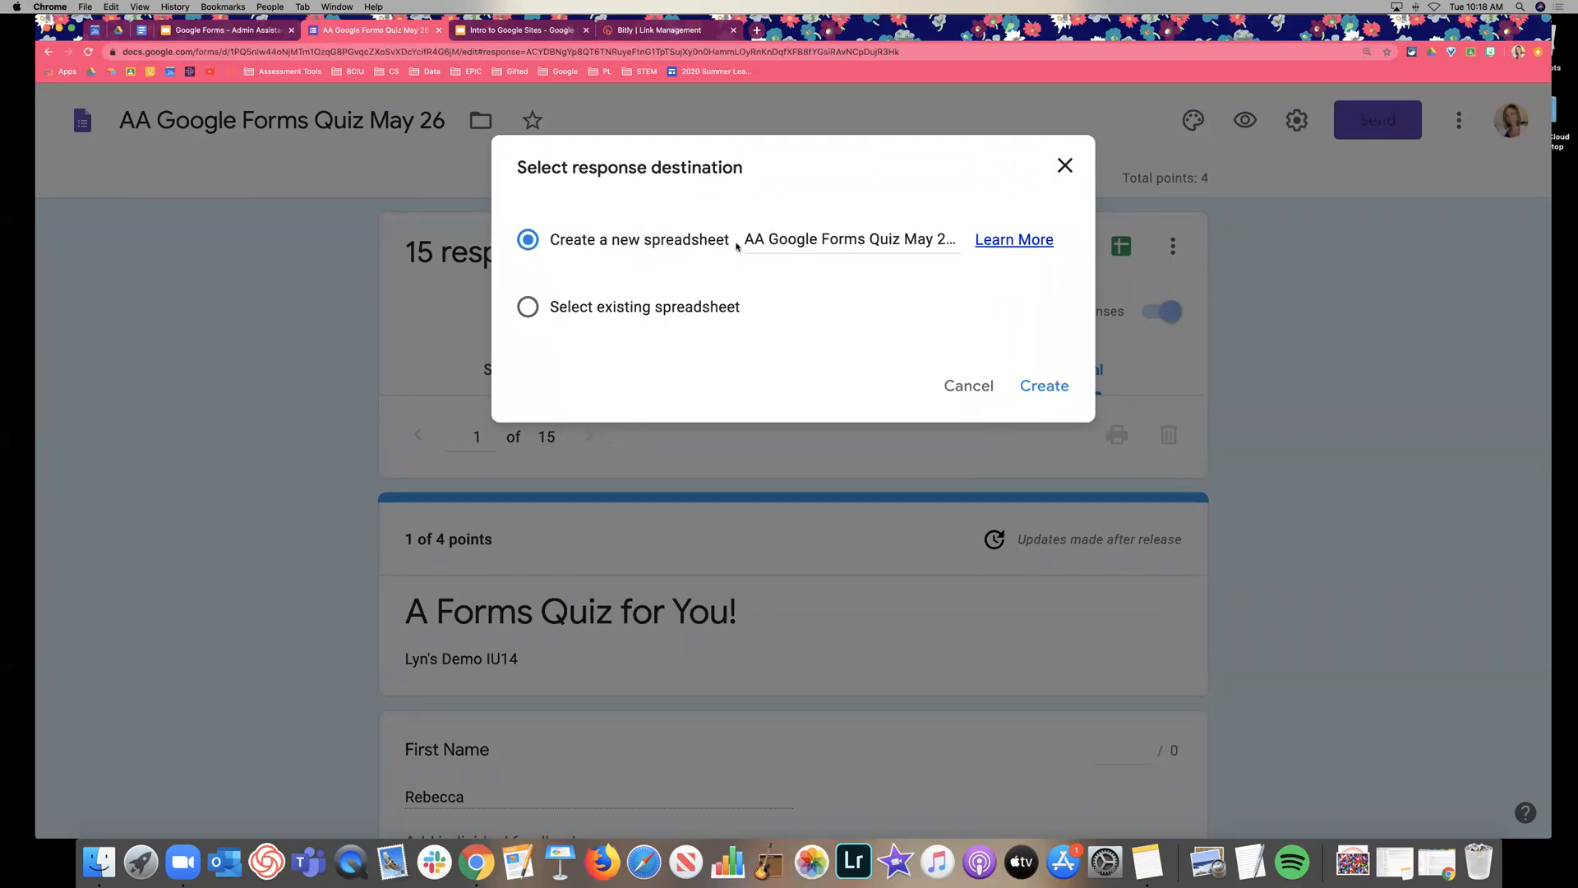
pyautogui.click(761, 240)
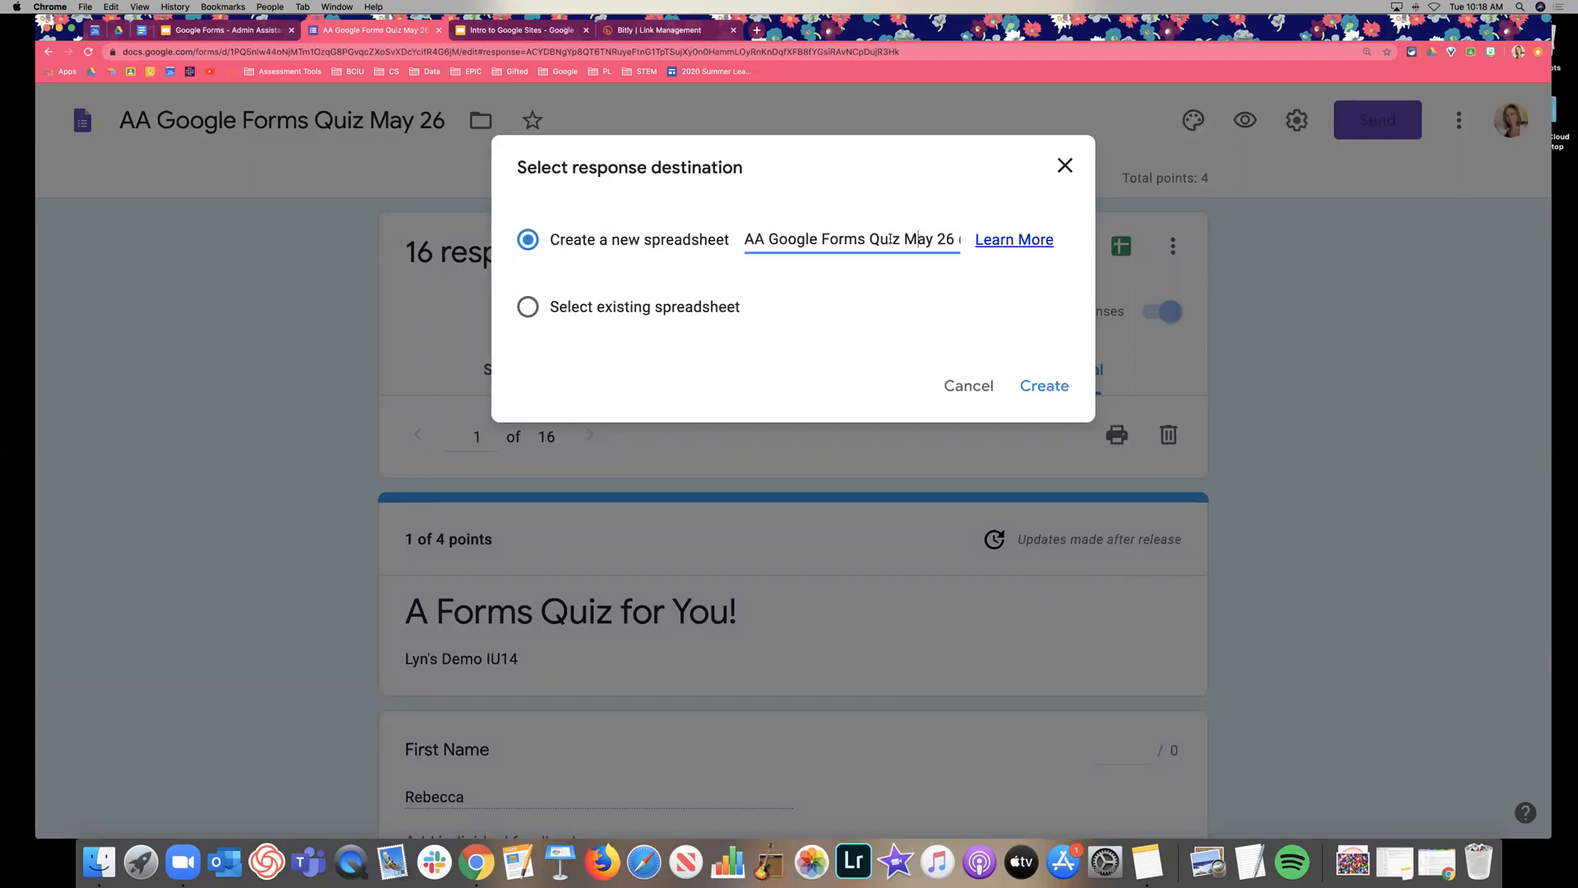
pyautogui.moveTo(901, 239); pyautogui.dragTo(960, 239)
pyautogui.click(853, 239)
pyautogui.press('super+a')
pyautogui.click(752, 260)
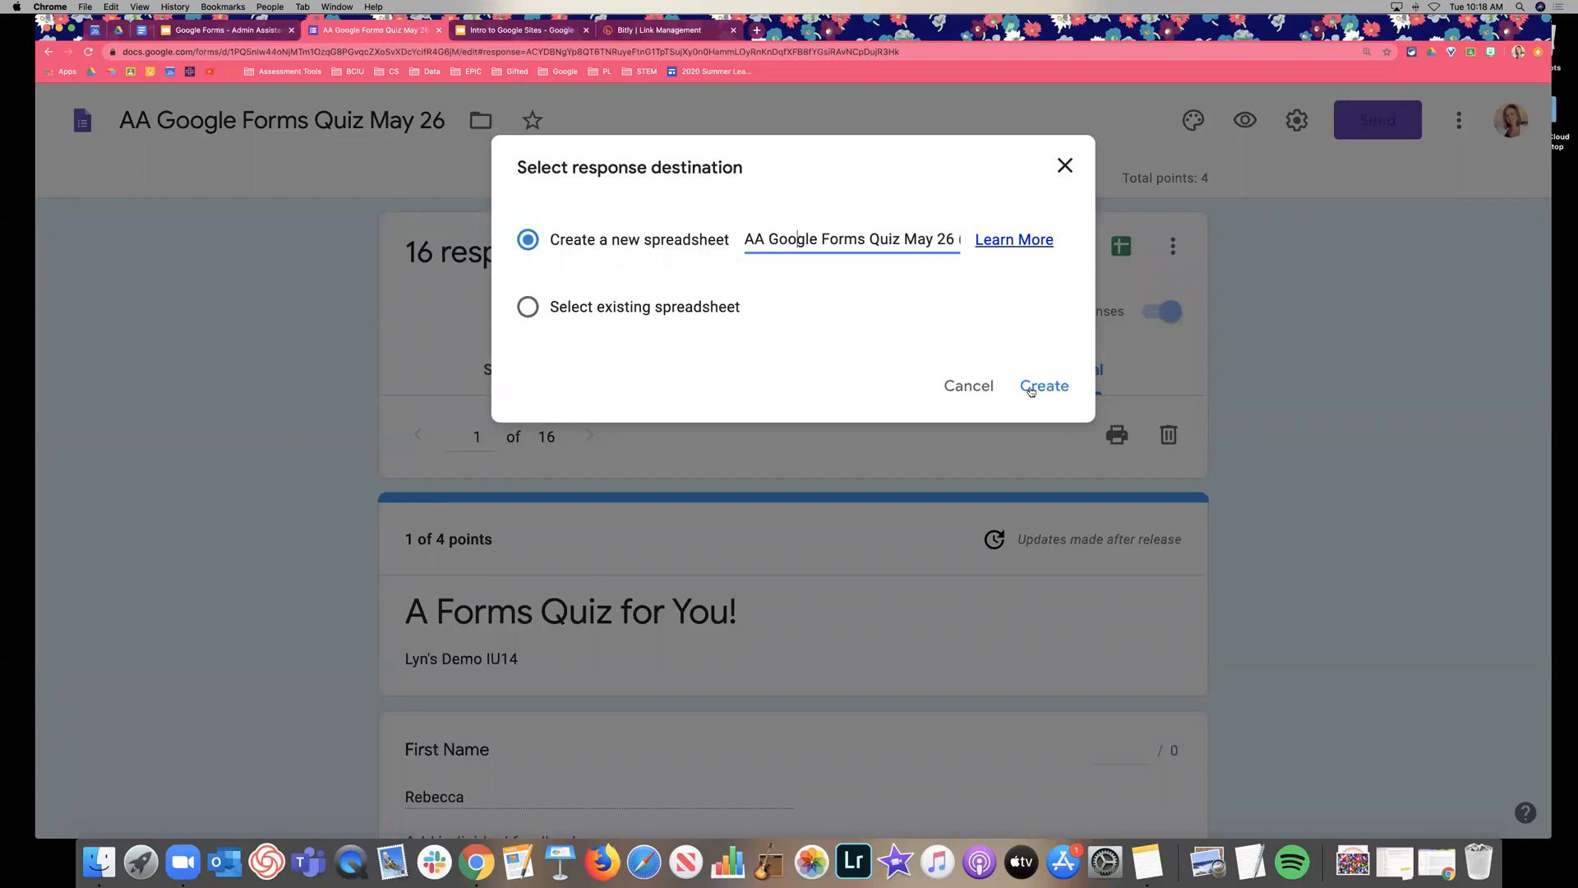
pyautogui.click(1057, 385)
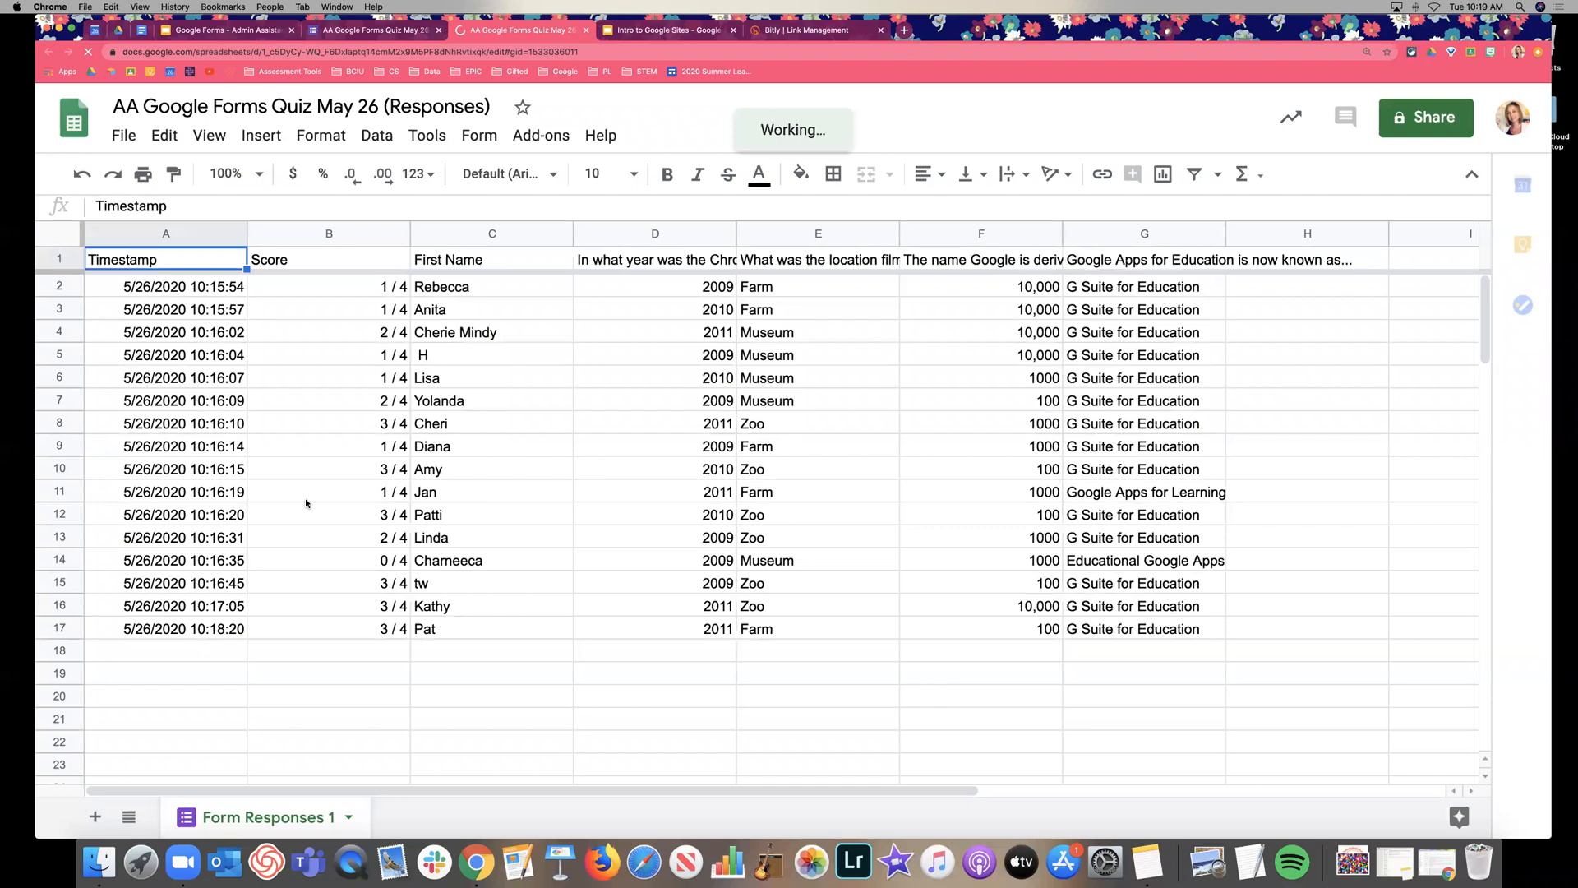
# Browse the Form Responses 1 sheet, then go back through the form to the 'Take a Quiz!' slide.
pyautogui.click(472, 376)
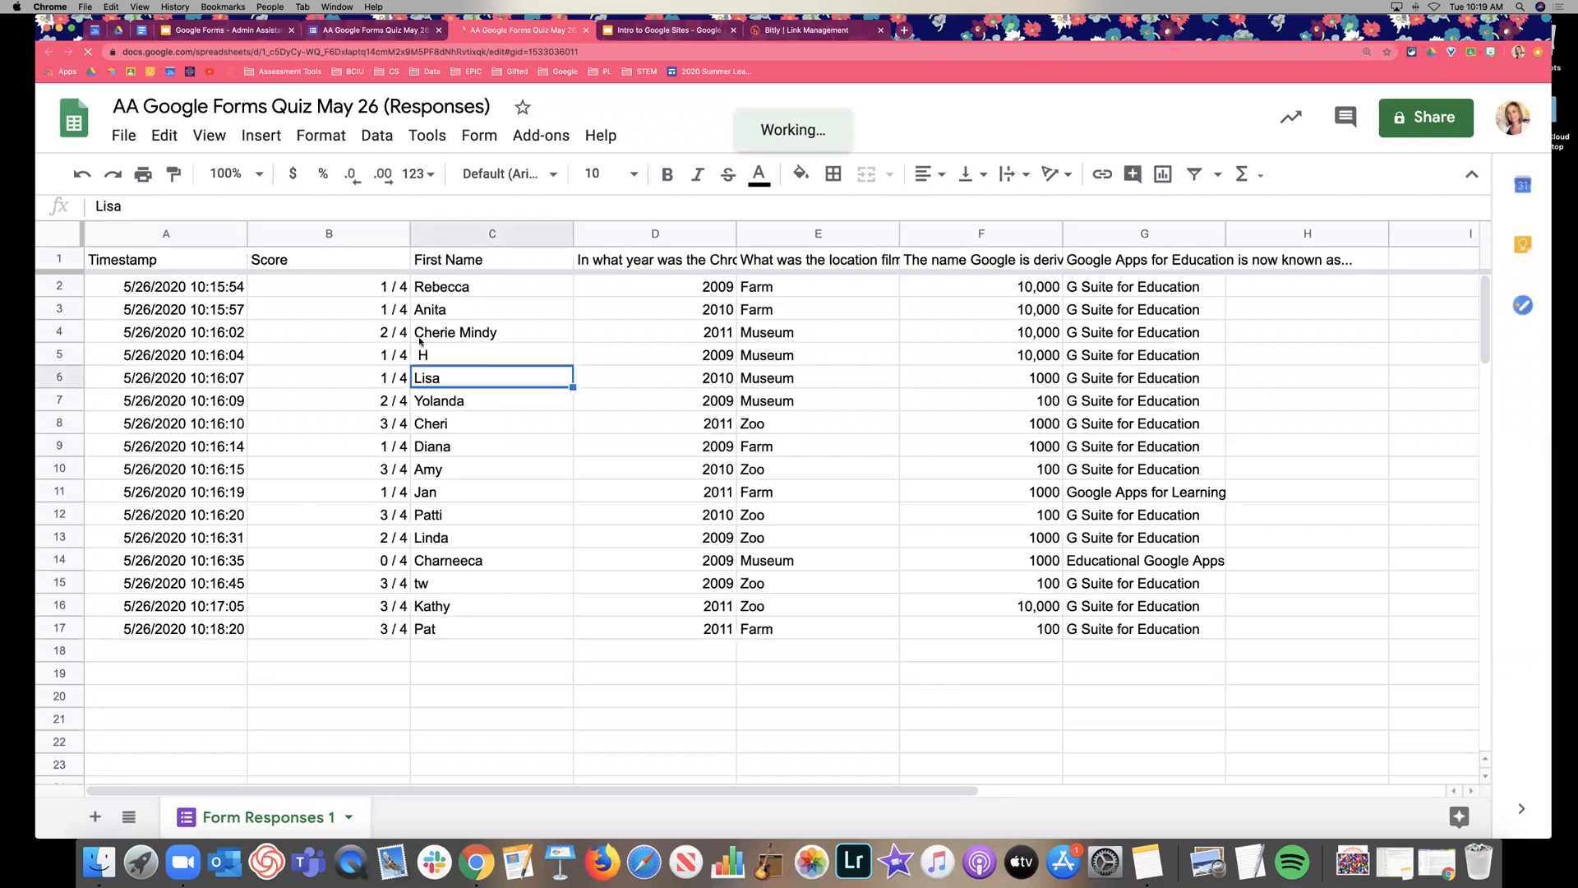
pyautogui.hscroll(4, 421, 336)
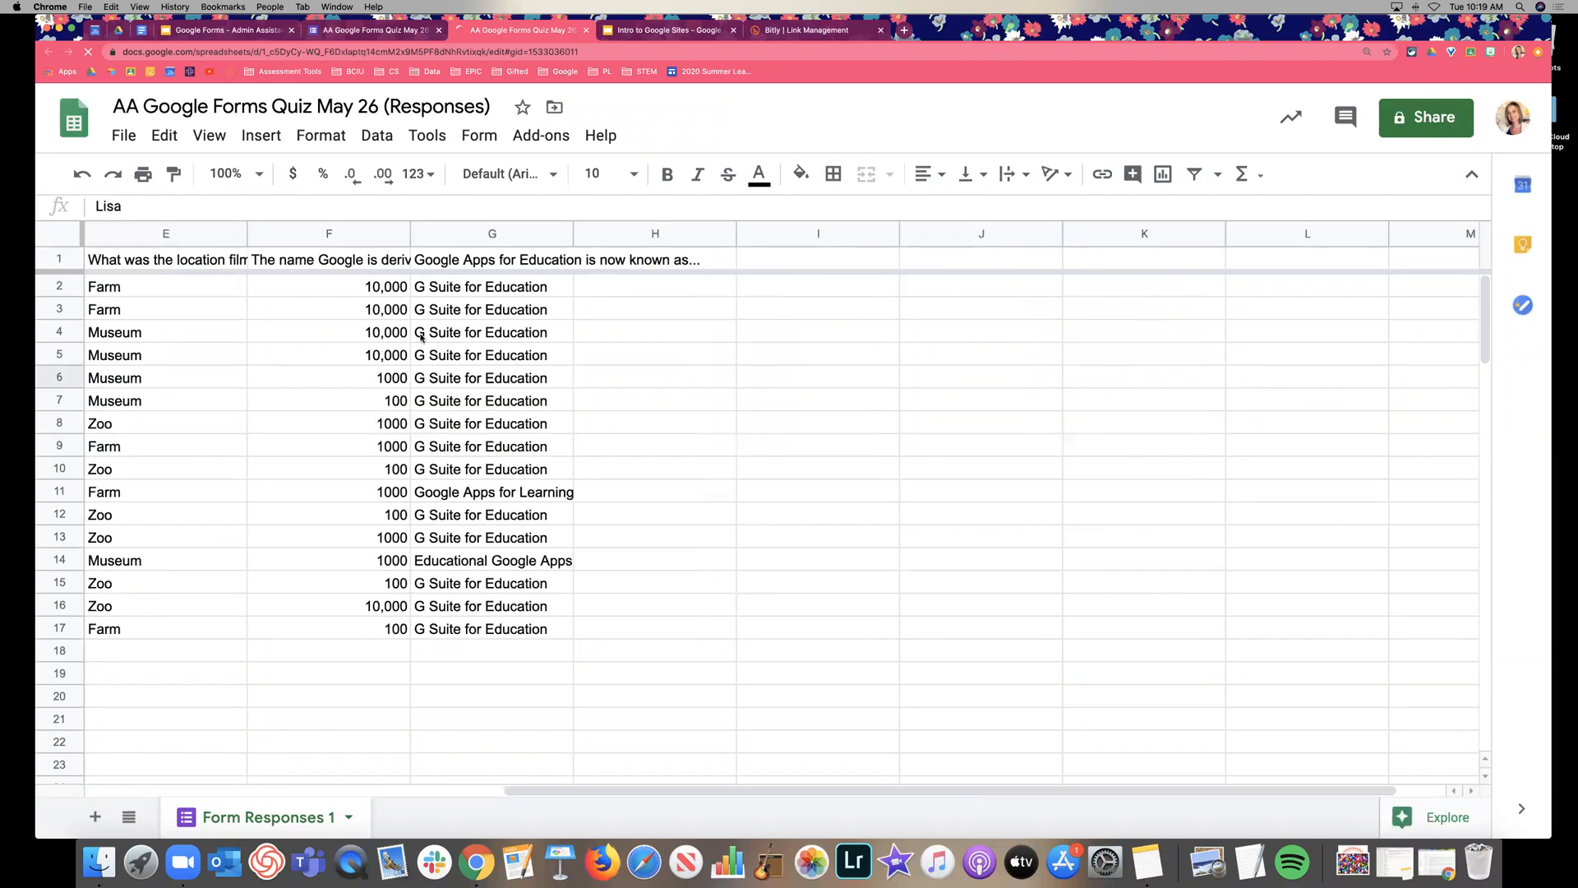
pyautogui.hscroll(-2, 421, 337)
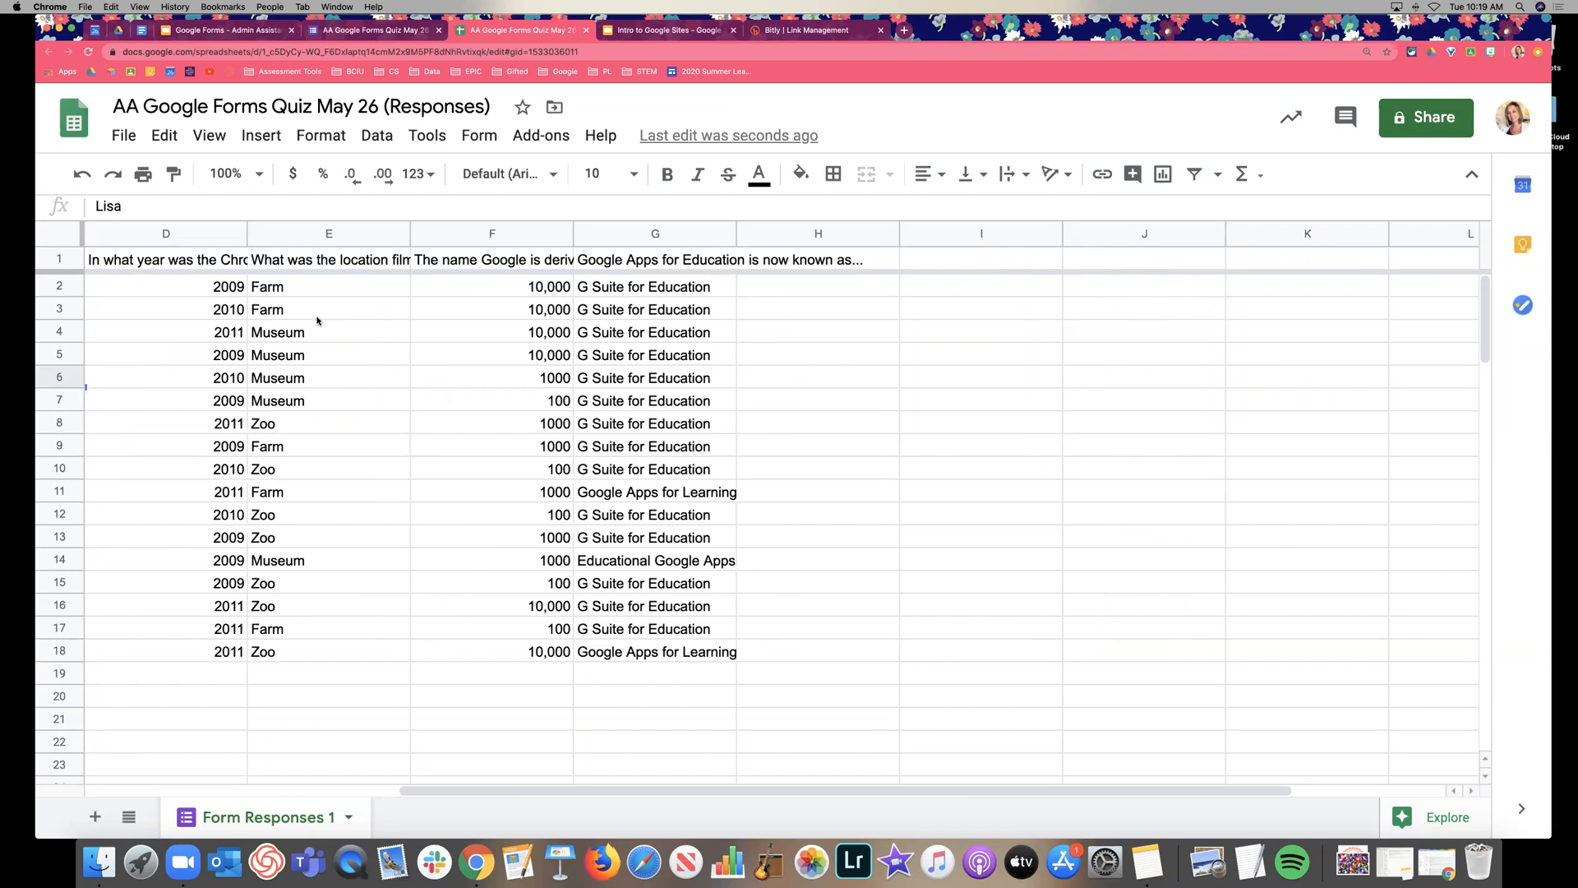
pyautogui.click(828, 432)
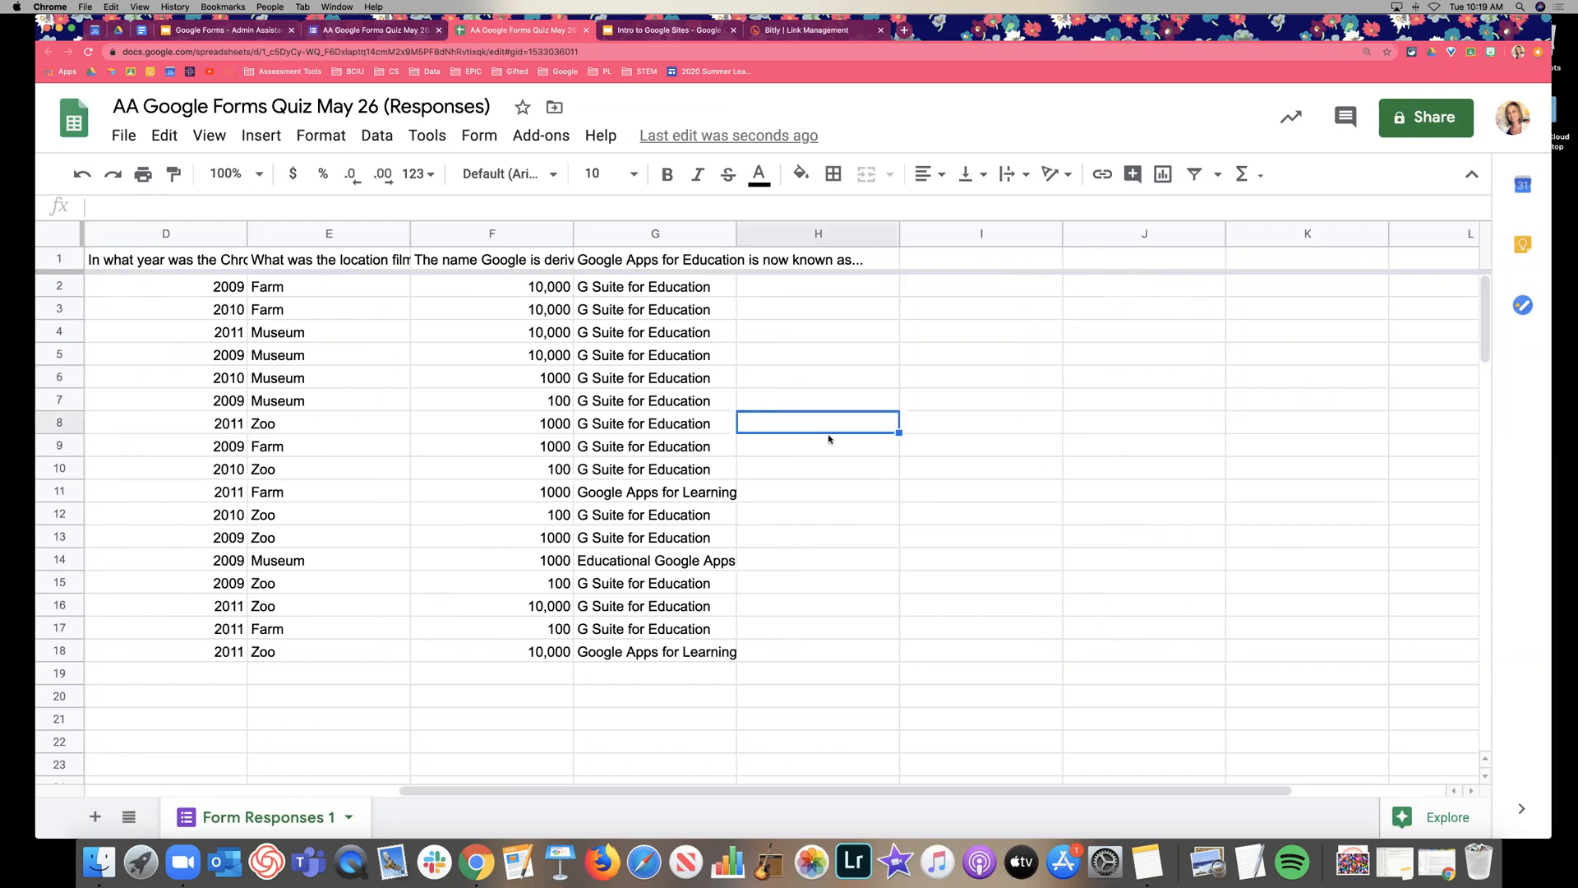
pyautogui.hscroll(-5, 829, 438)
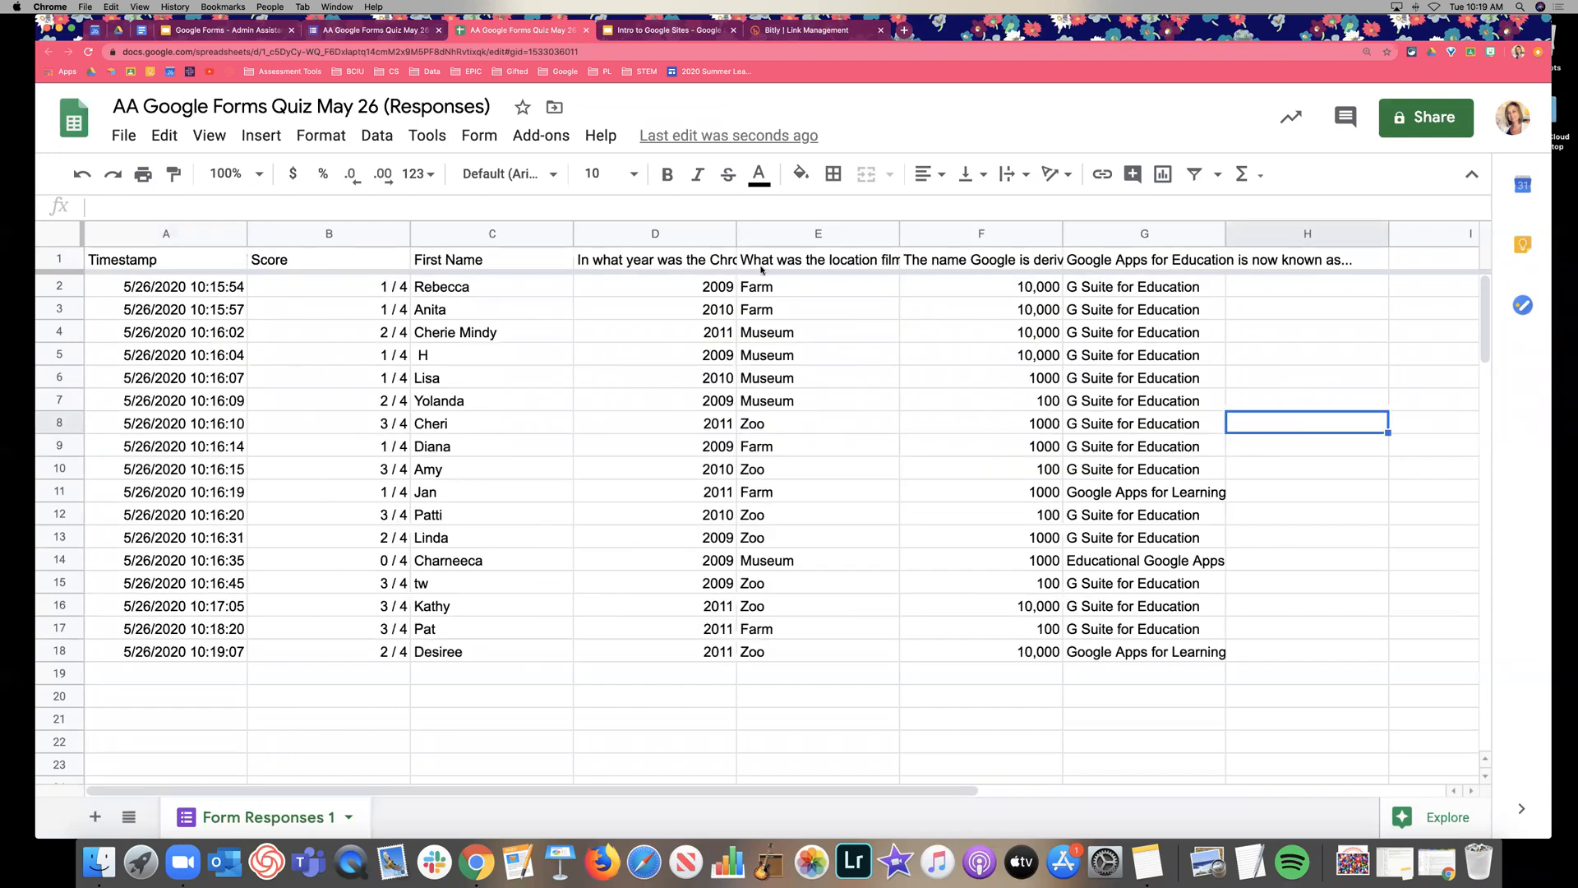
pyautogui.click(359, 26)
pyautogui.click(229, 30)
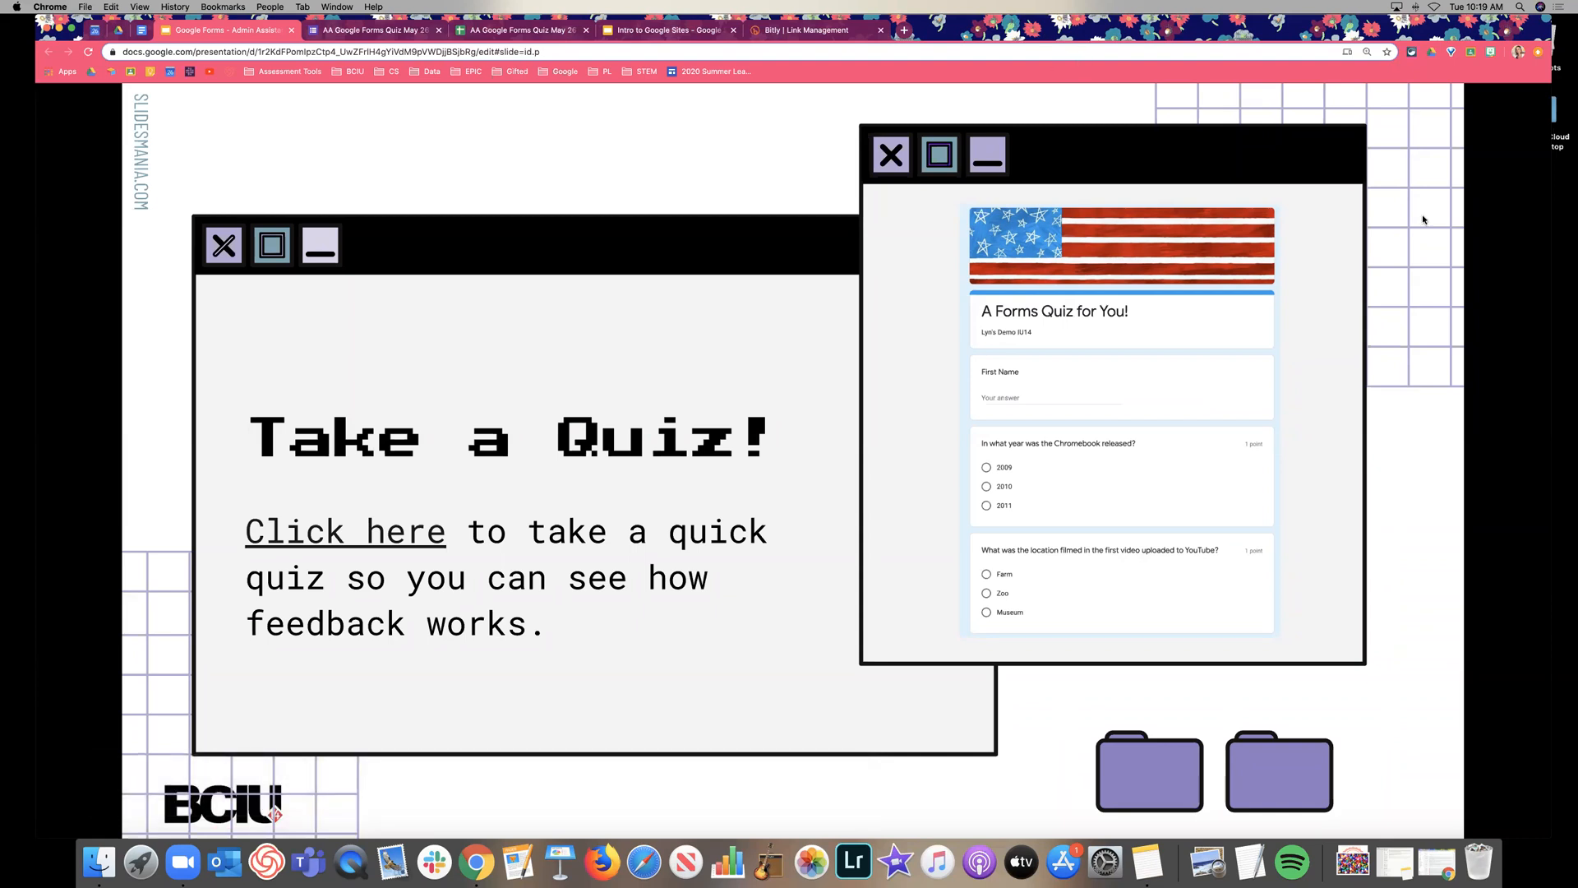
# On the next slide, change the title 'Let's Make a Quiz' to 'Let's Make a Form'.
pyautogui.click(1451, 532)
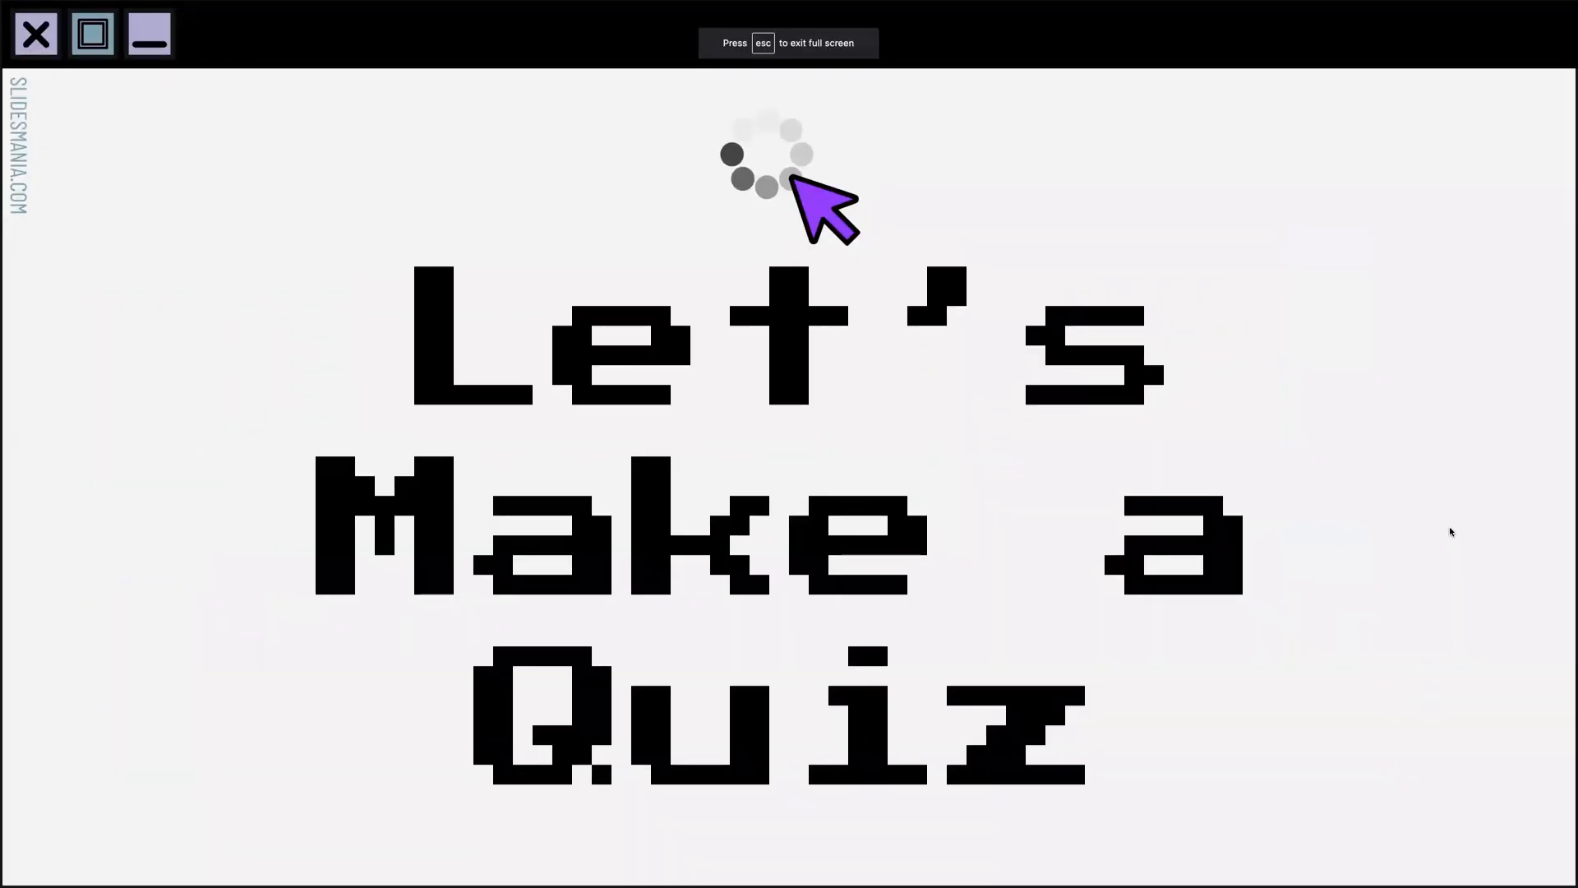
pyautogui.press('Escape')
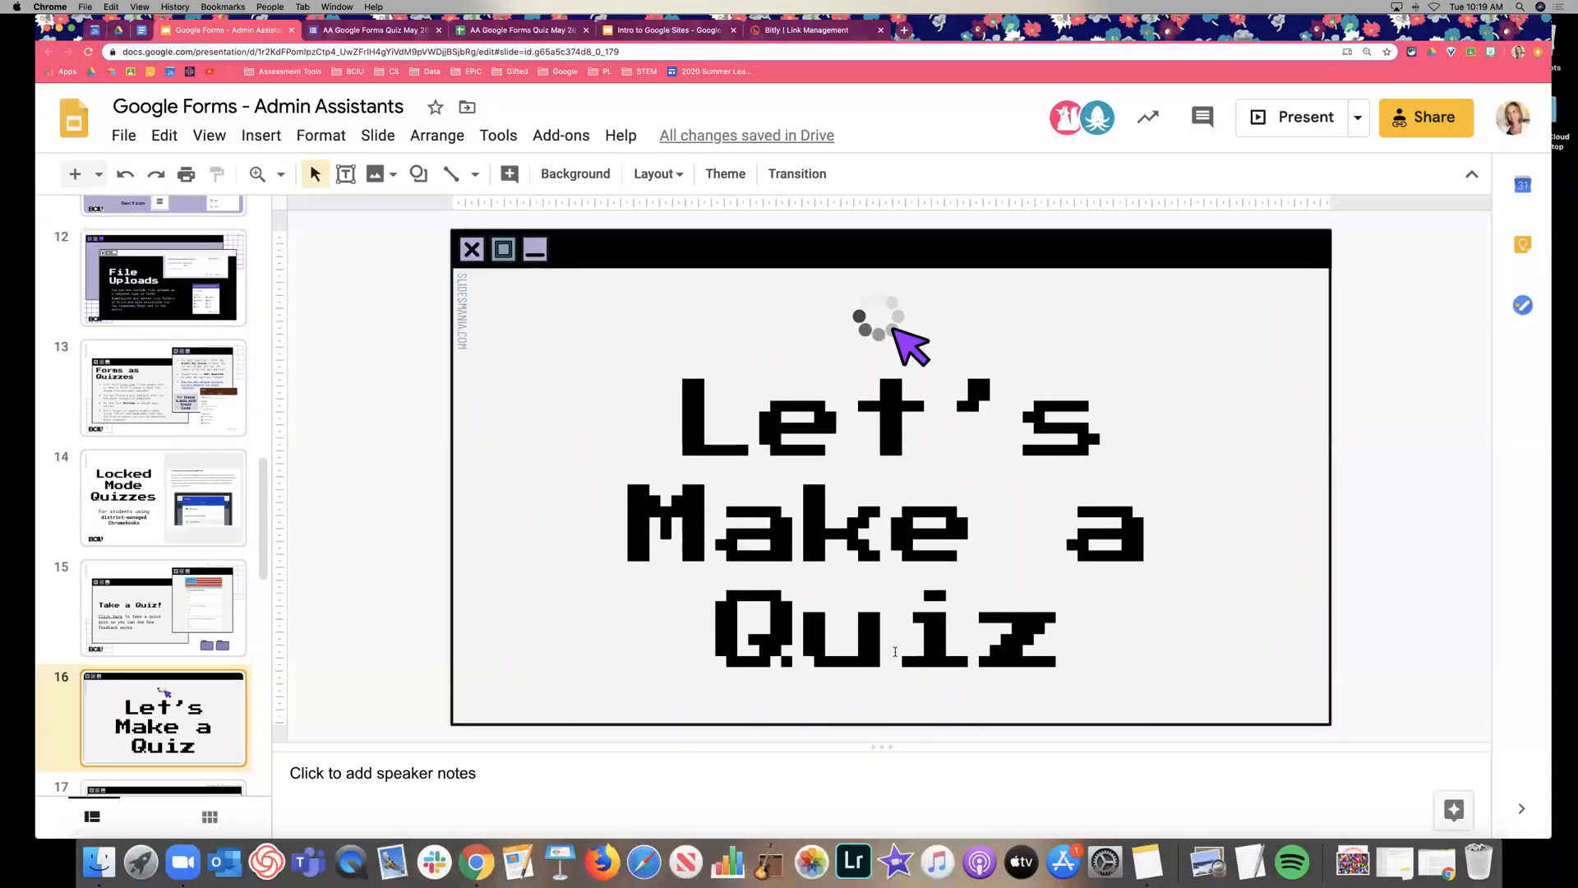
pyautogui.doubleClick(895, 651)
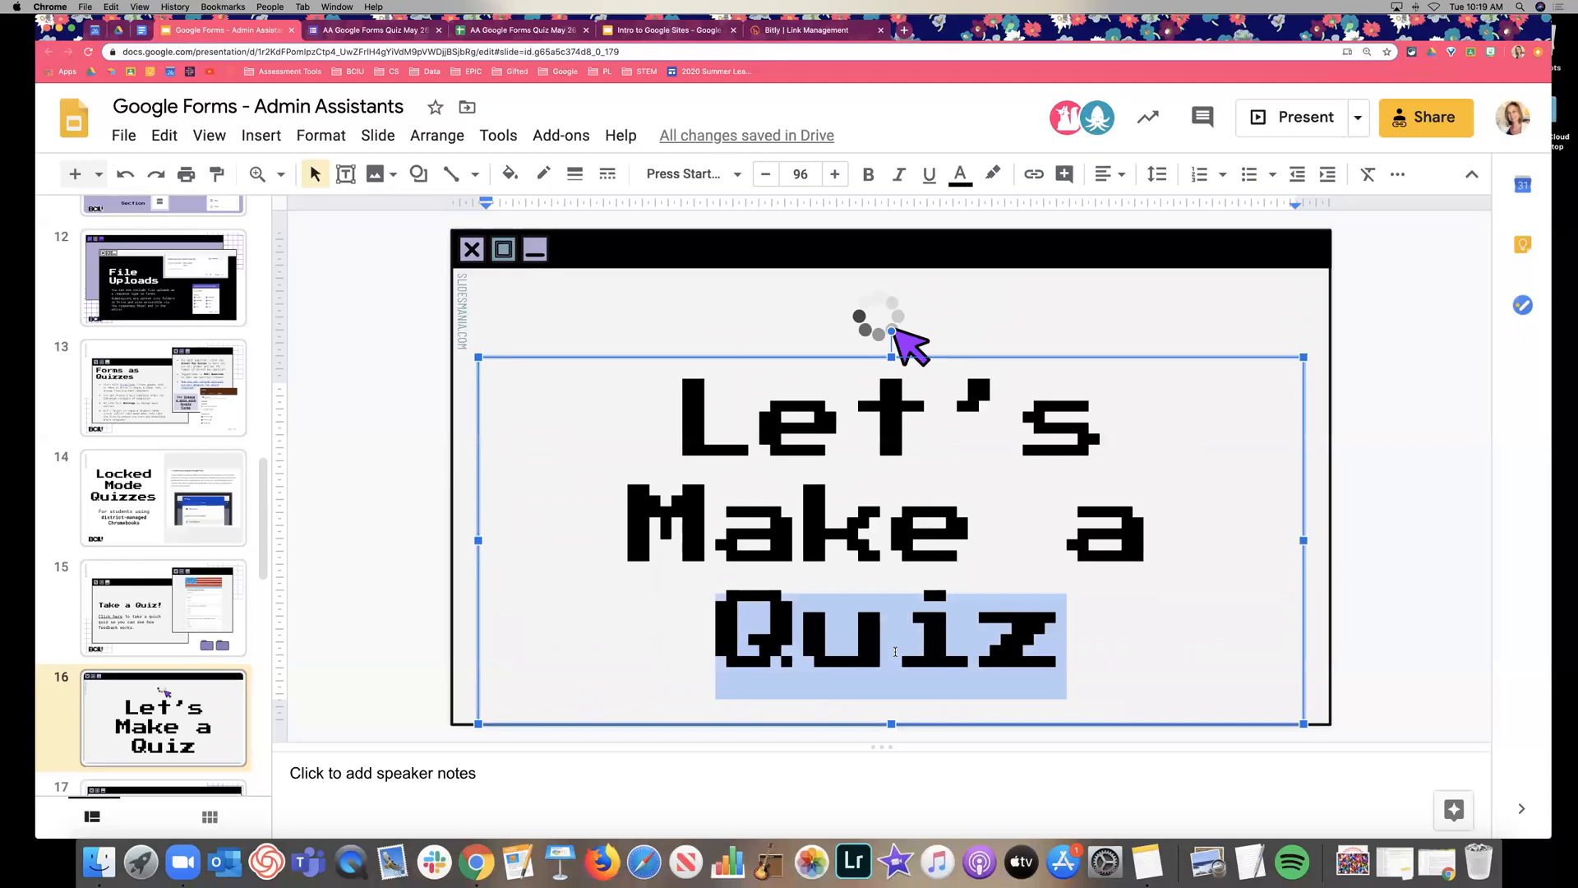
pyautogui.write('Form')
pyautogui.click(910, 345)
# Present the slideshow through to the 'Google Forms 102' slide, then exit.
pyautogui.press('super+Return')
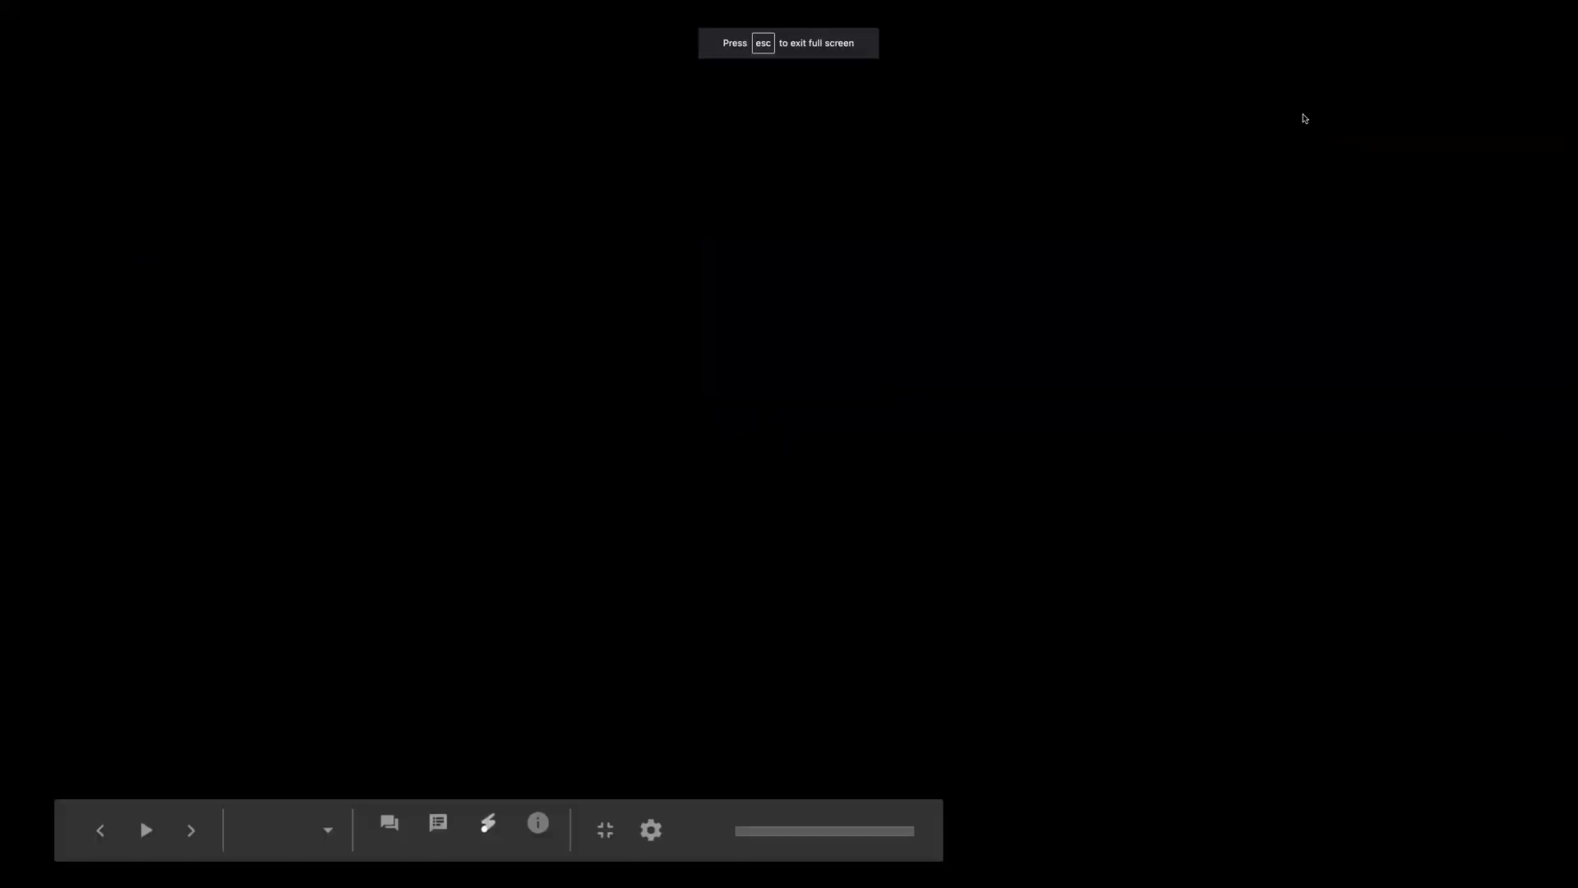
pyautogui.press('Right')
pyautogui.press('Escape')
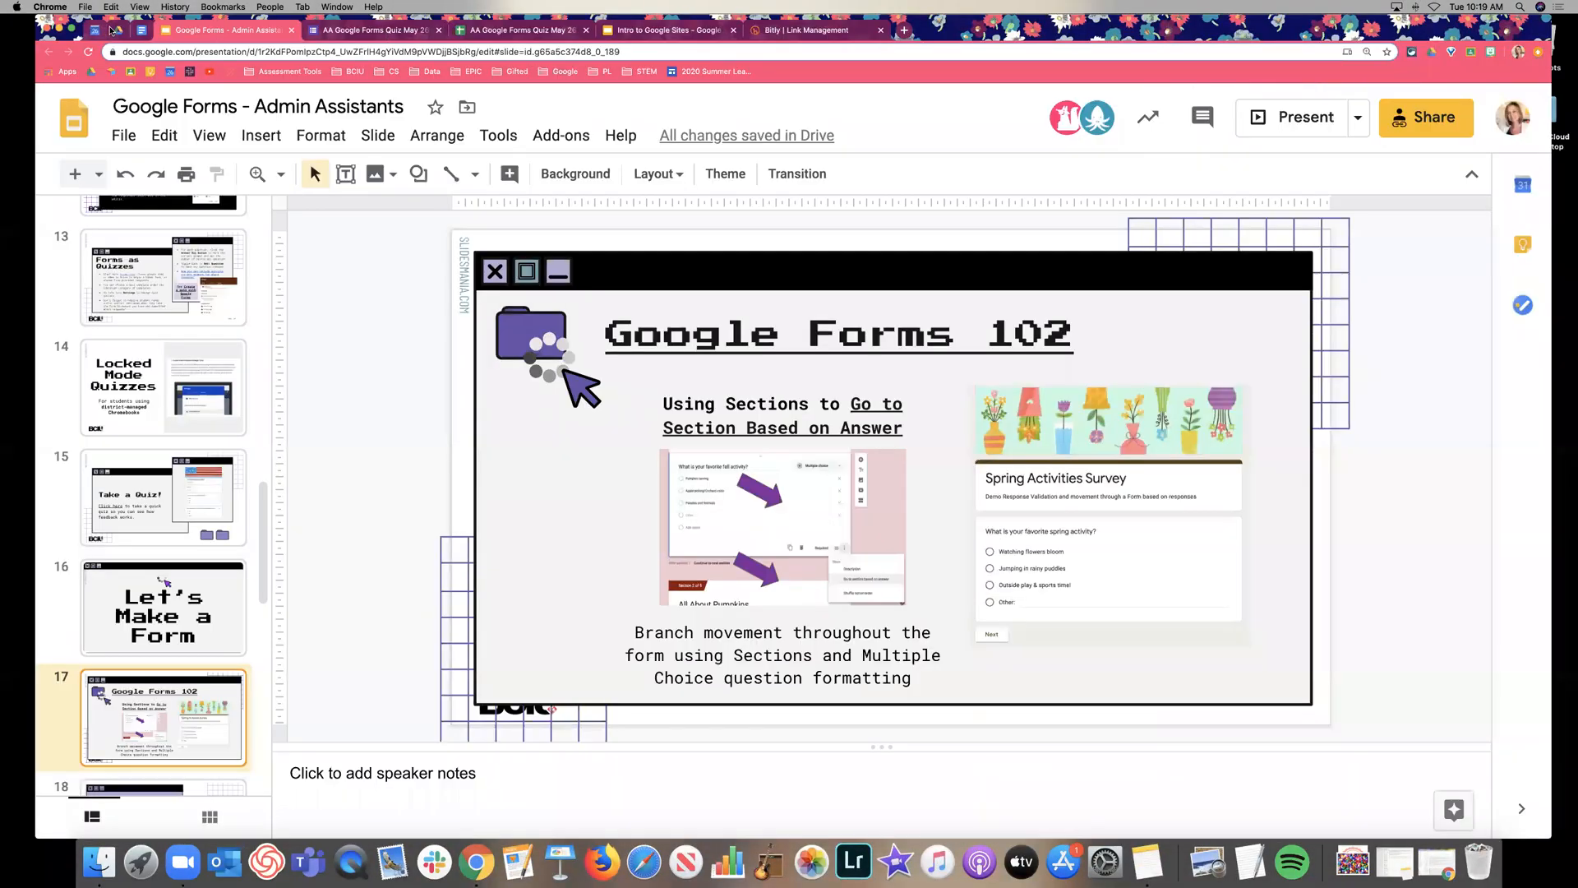
# Switch to Google Drive's My Drive.
pyautogui.click(110, 31)
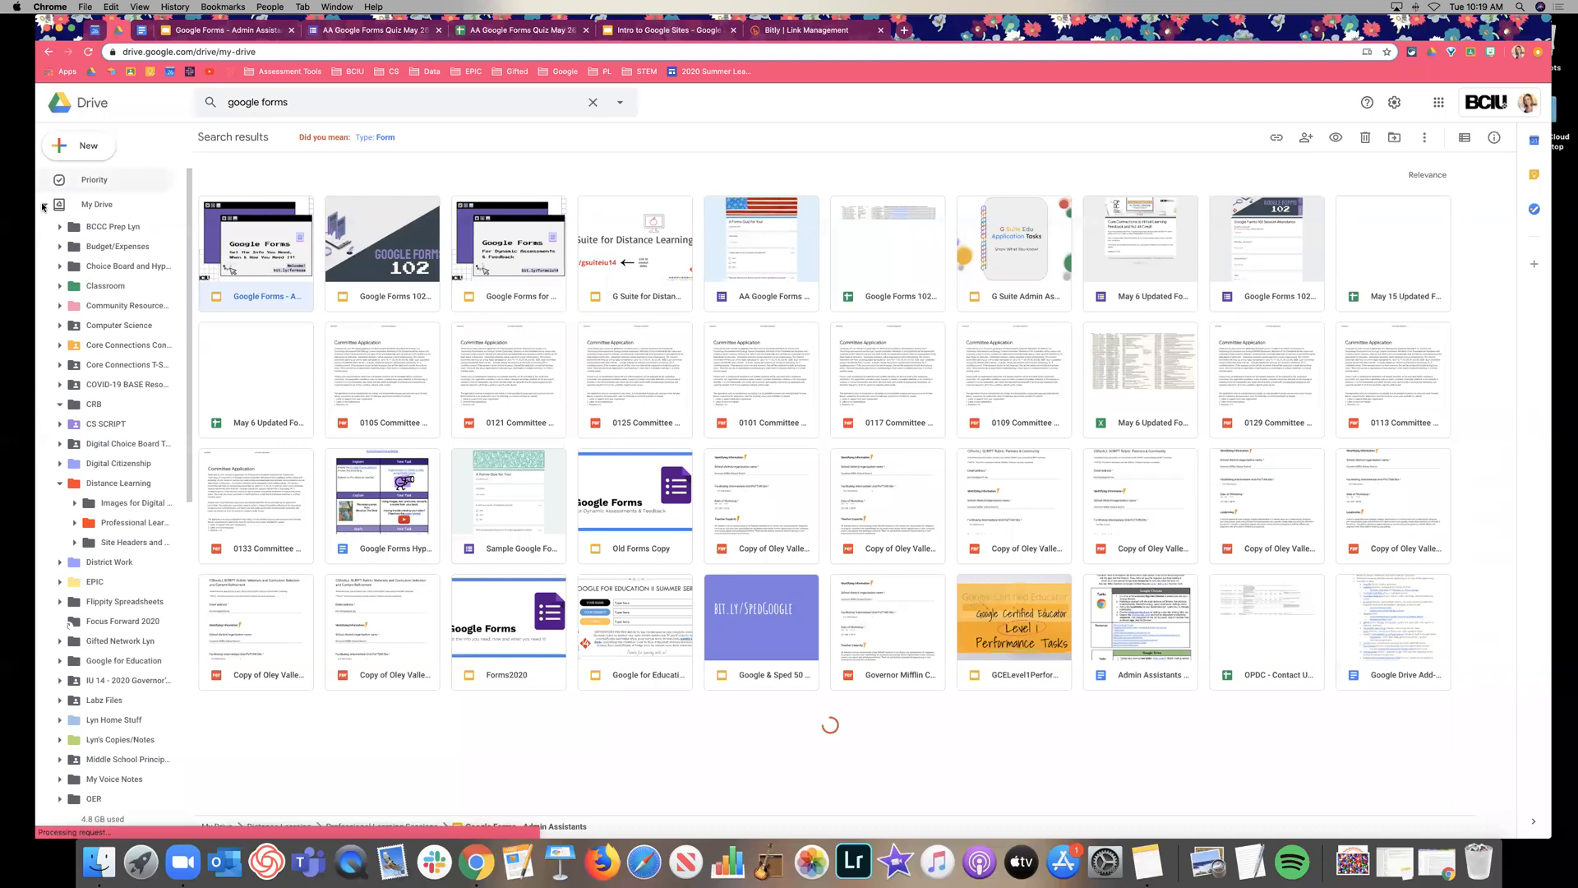
pyautogui.click(69, 206)
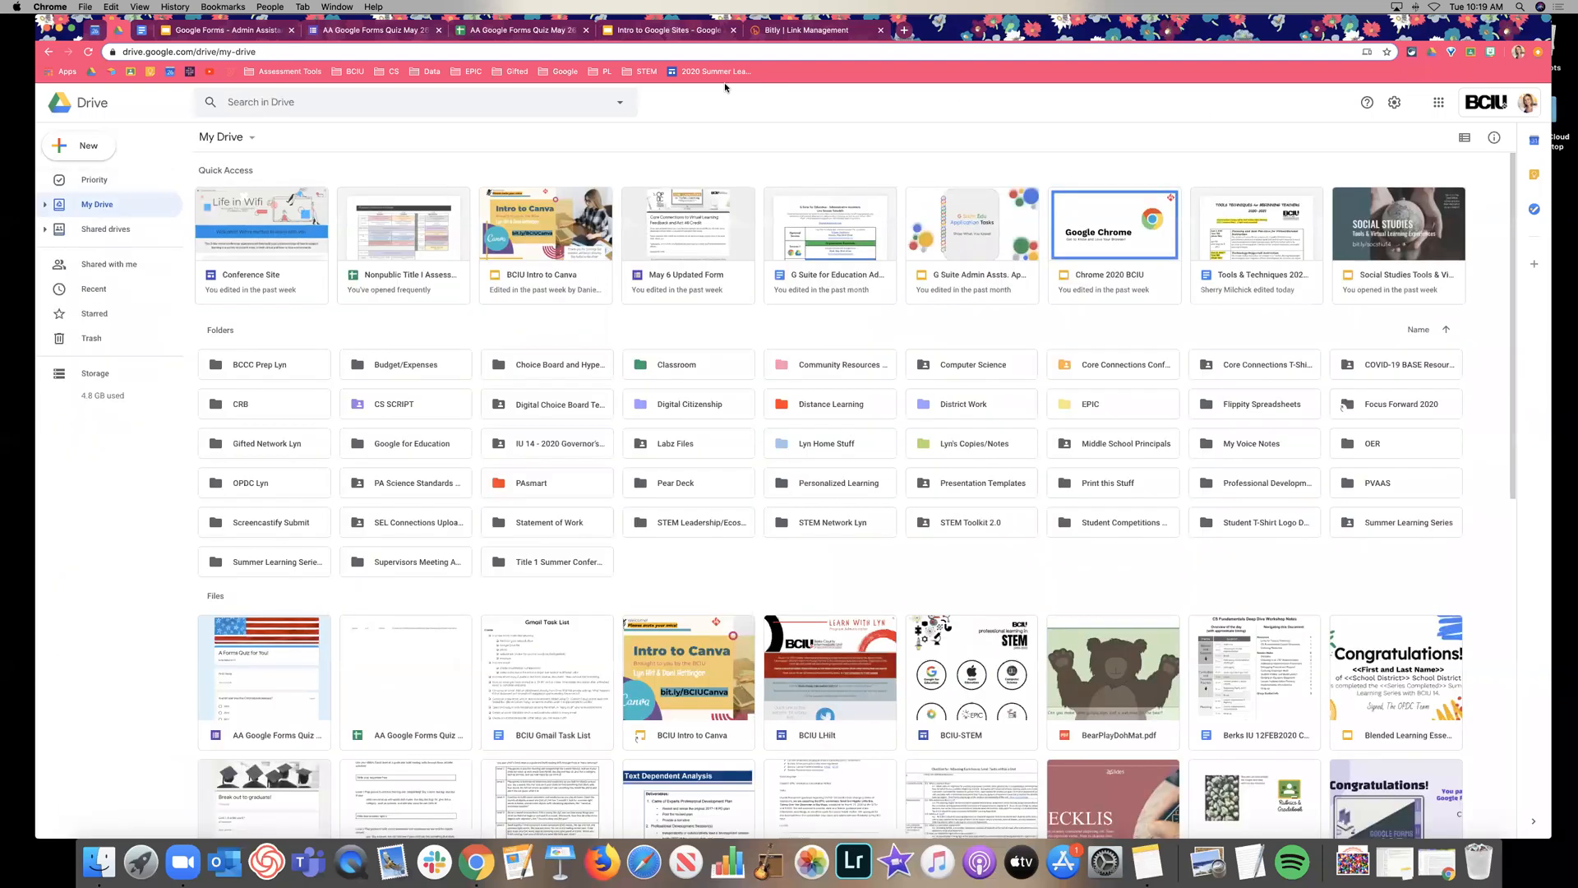
pyautogui.moveTo(1110, 36); pyautogui.dragTo(1116, 72)
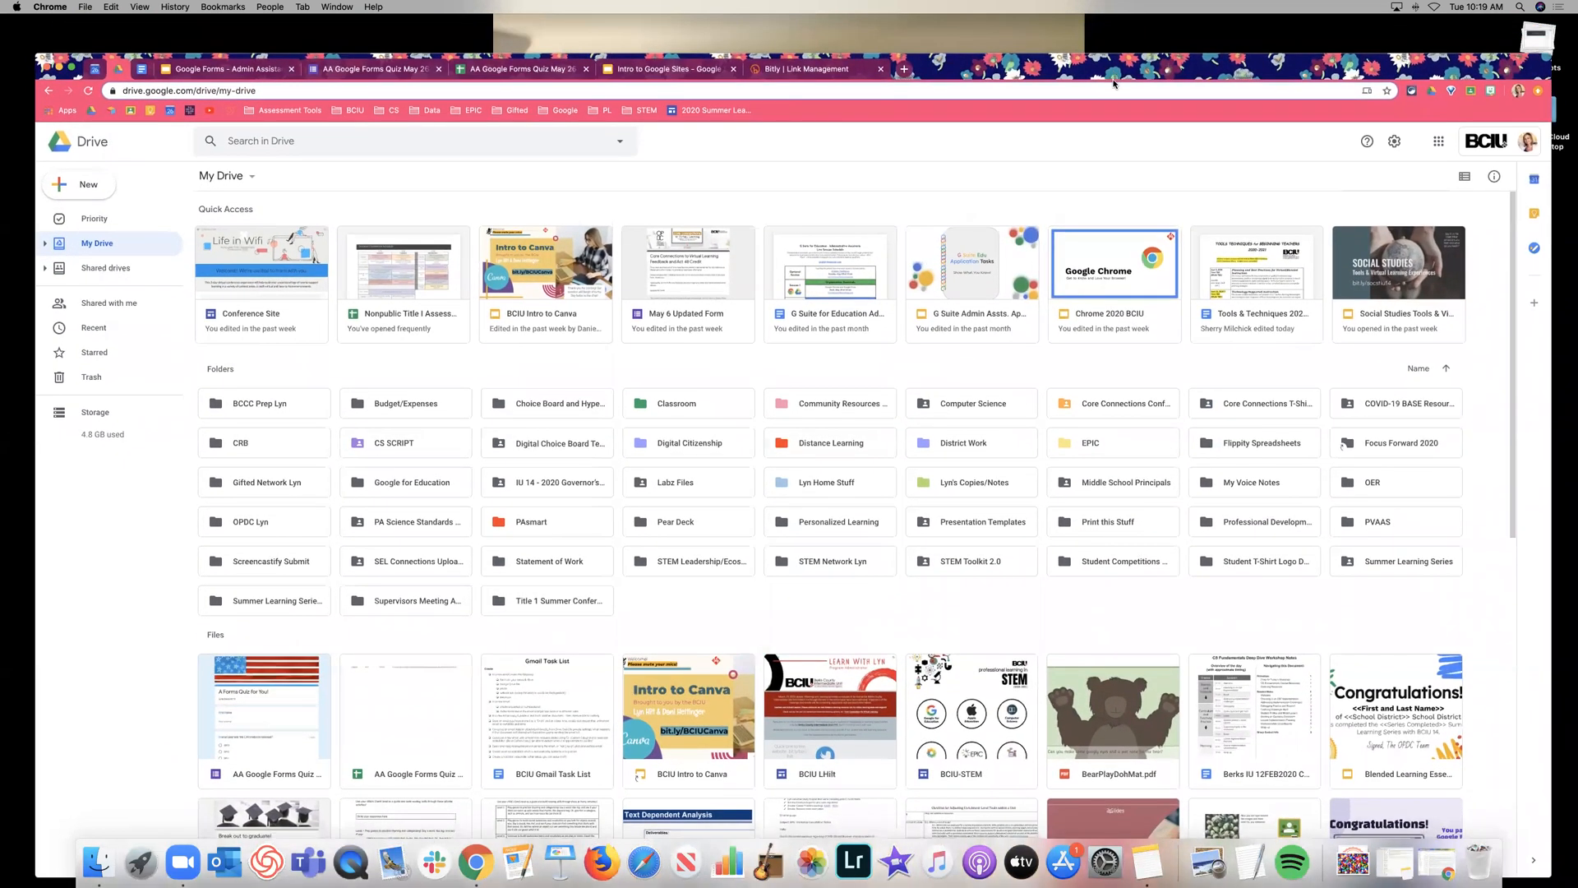
# Load forms.new in a new browser tab to create a blank form.
pyautogui.click(906, 78)
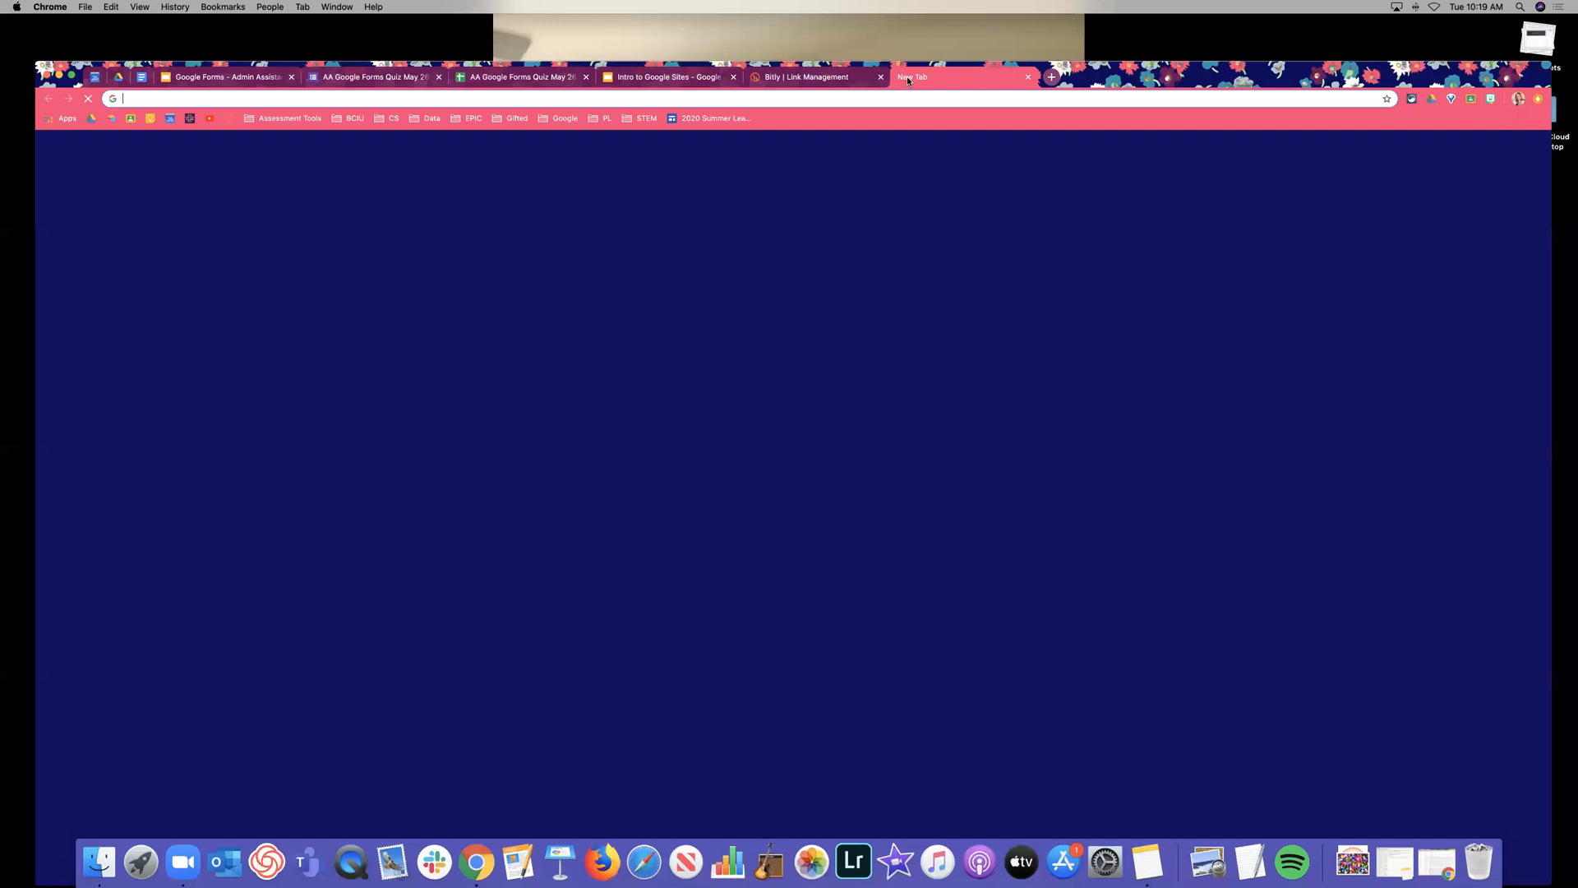
pyautogui.write('forms')
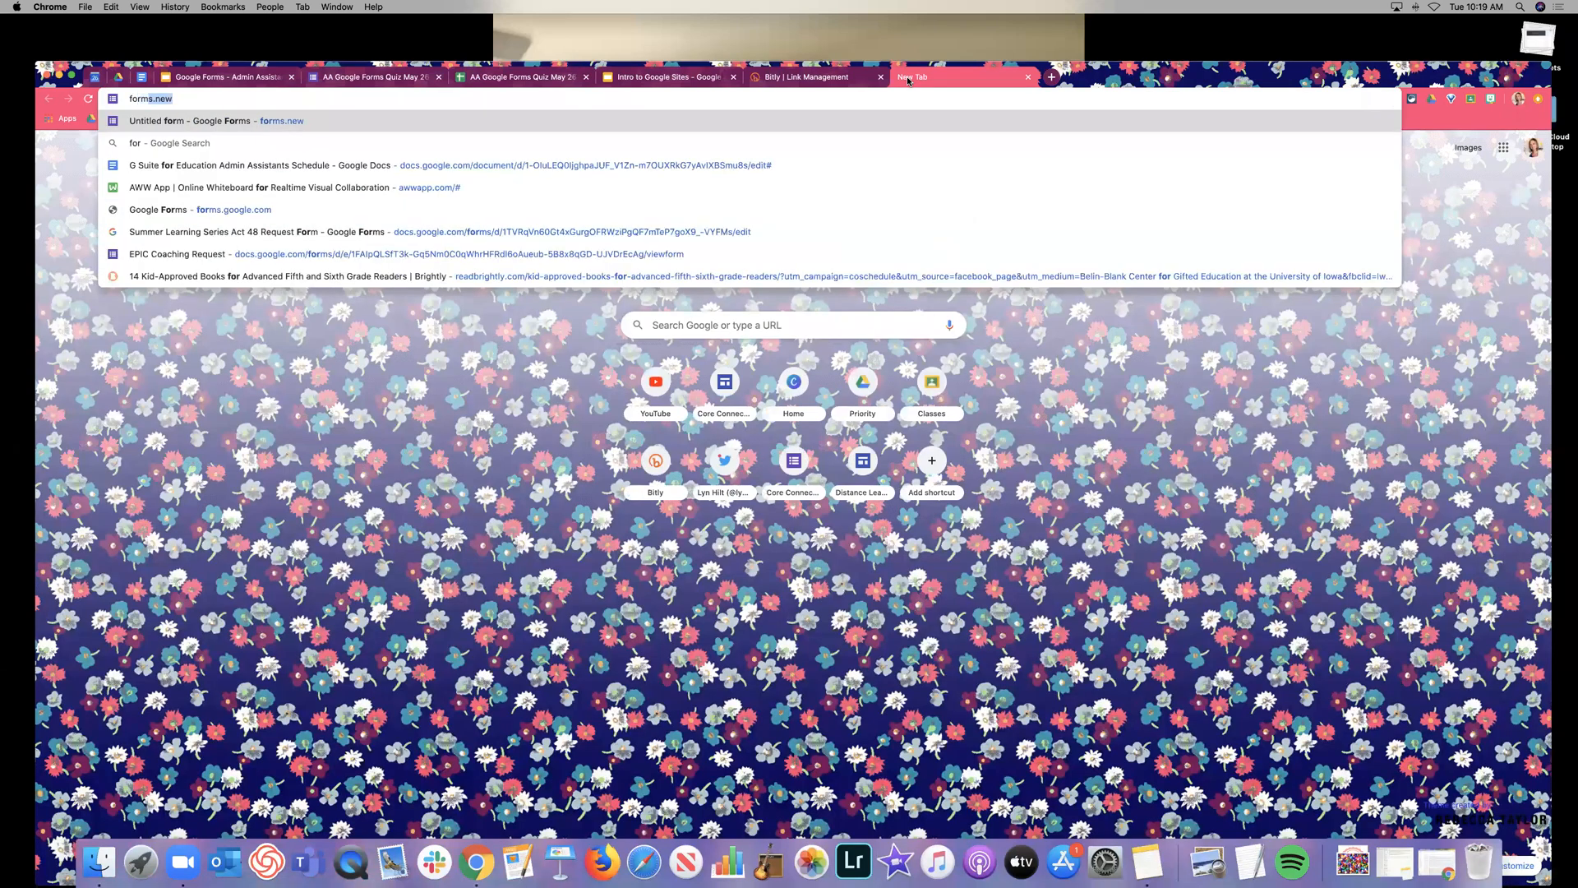
pyautogui.write('.n')
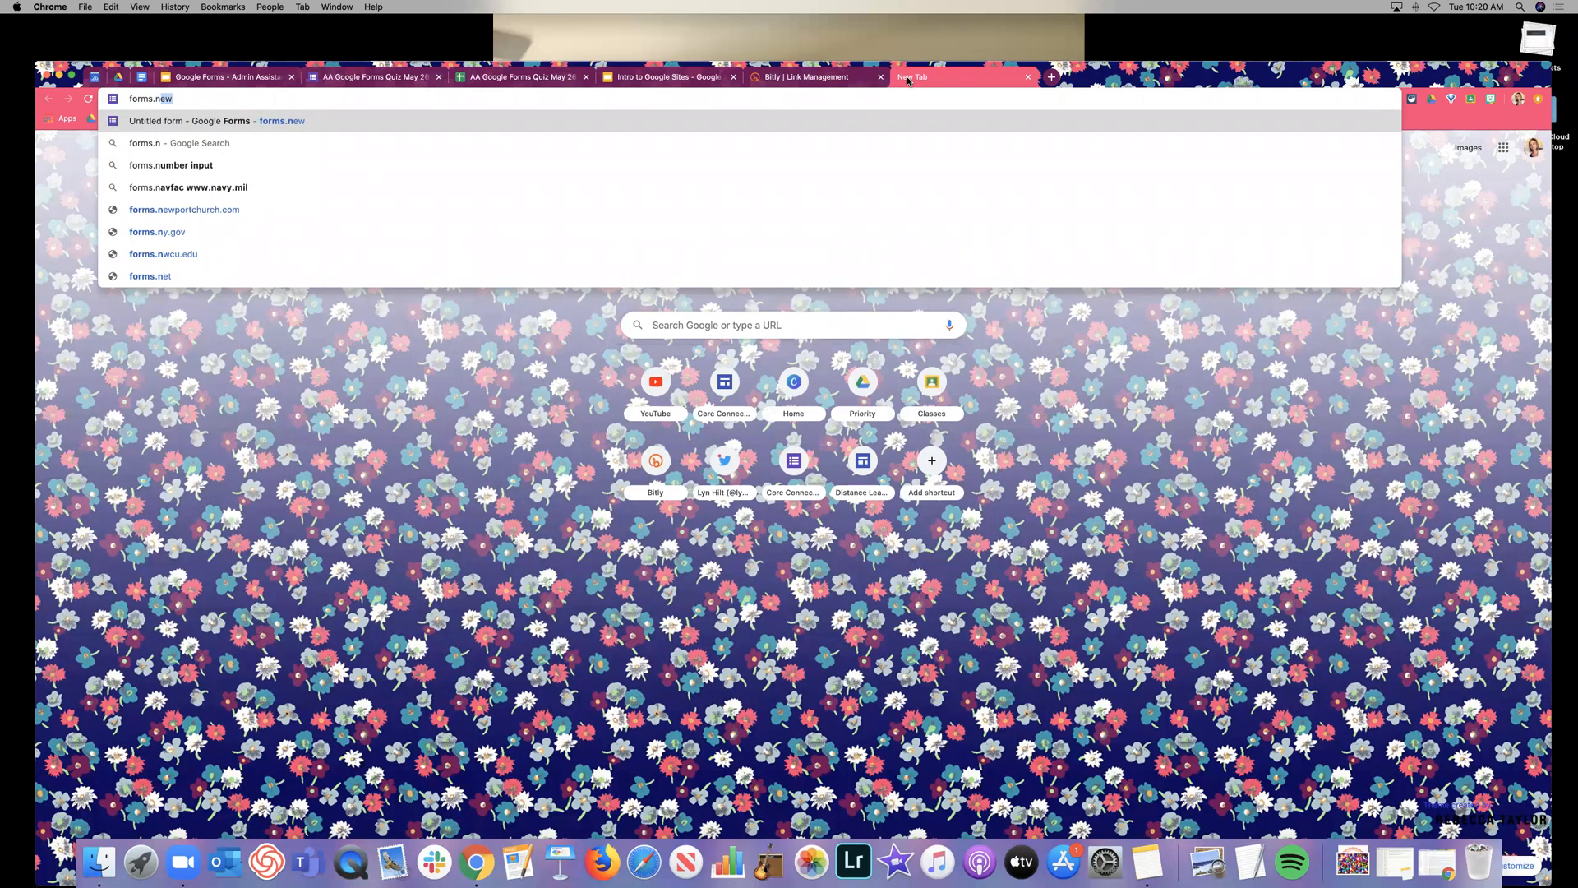
pyautogui.write('ew')
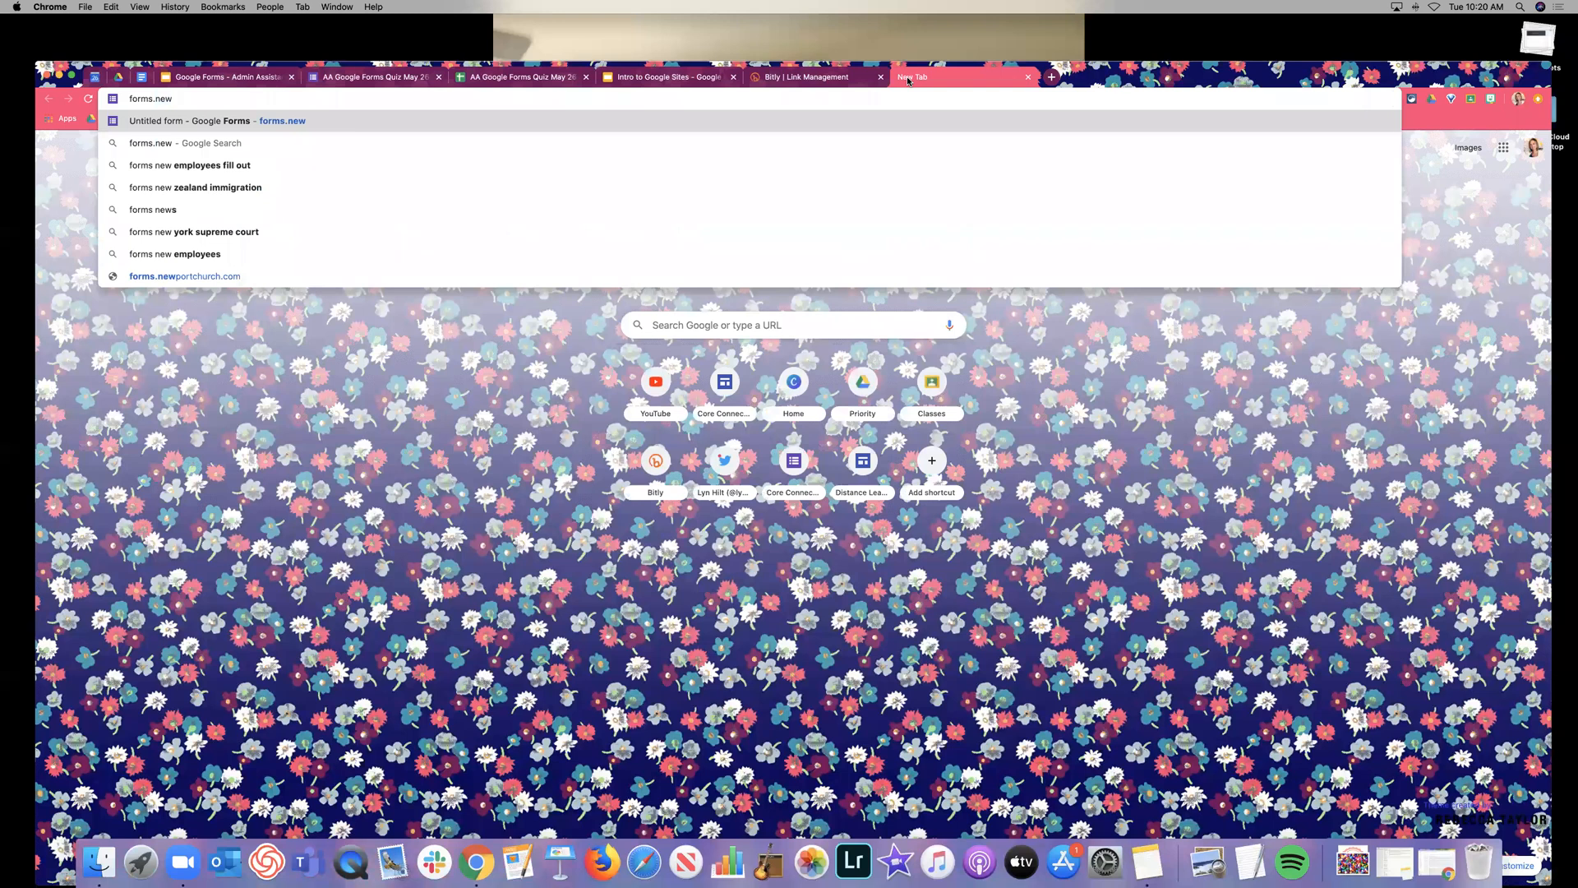
pyautogui.press('Return')
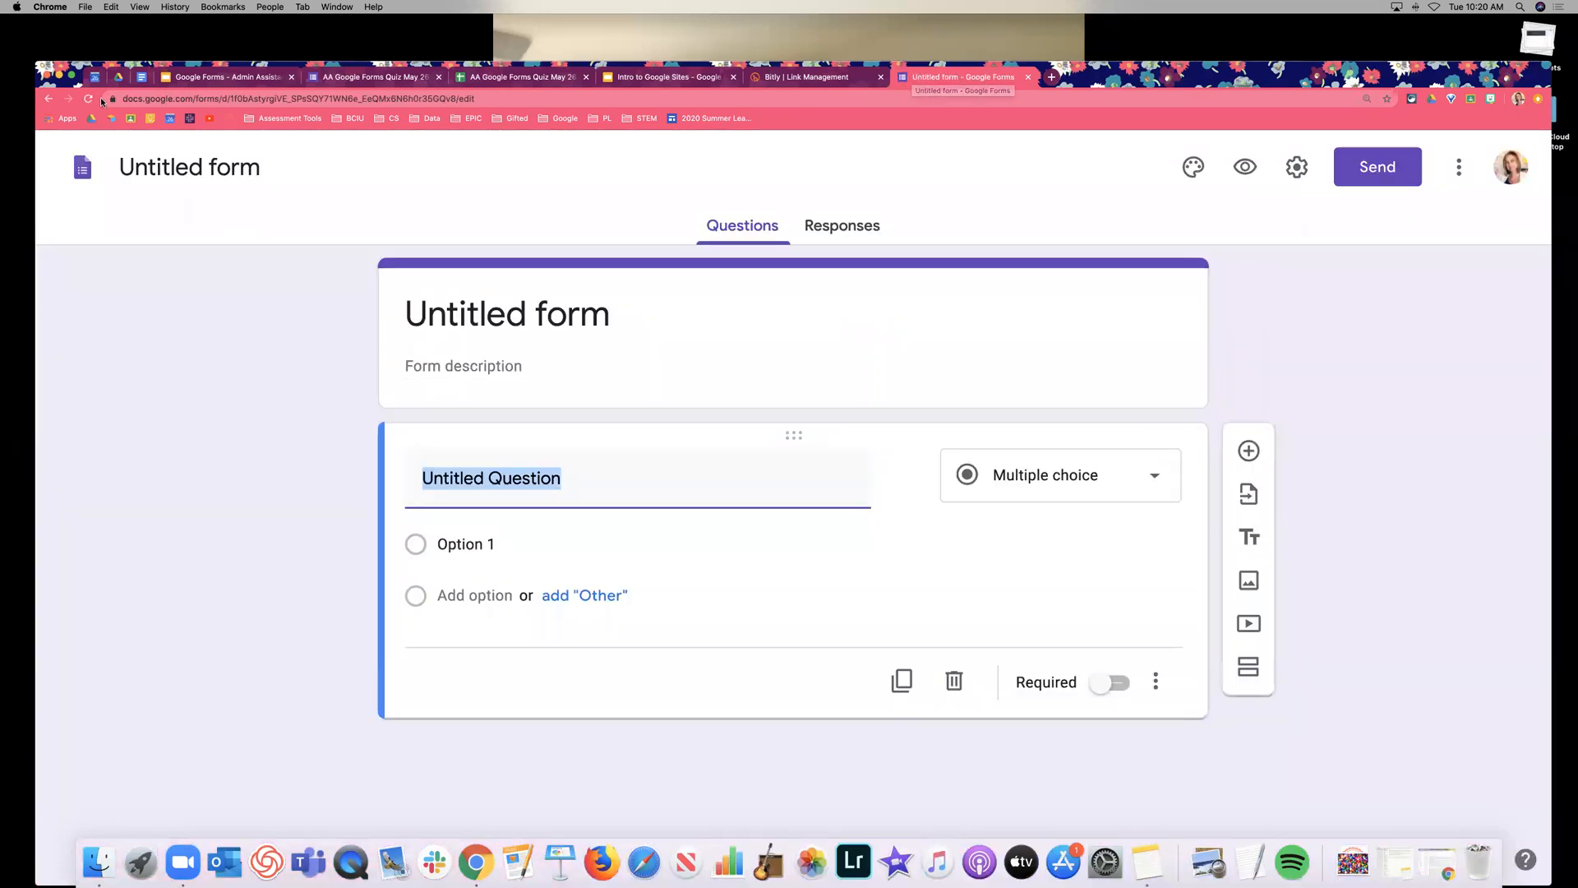
# Back in Drive, zoom to 150% and choose New > More > Google Forms > From a template.
pyautogui.click(118, 77)
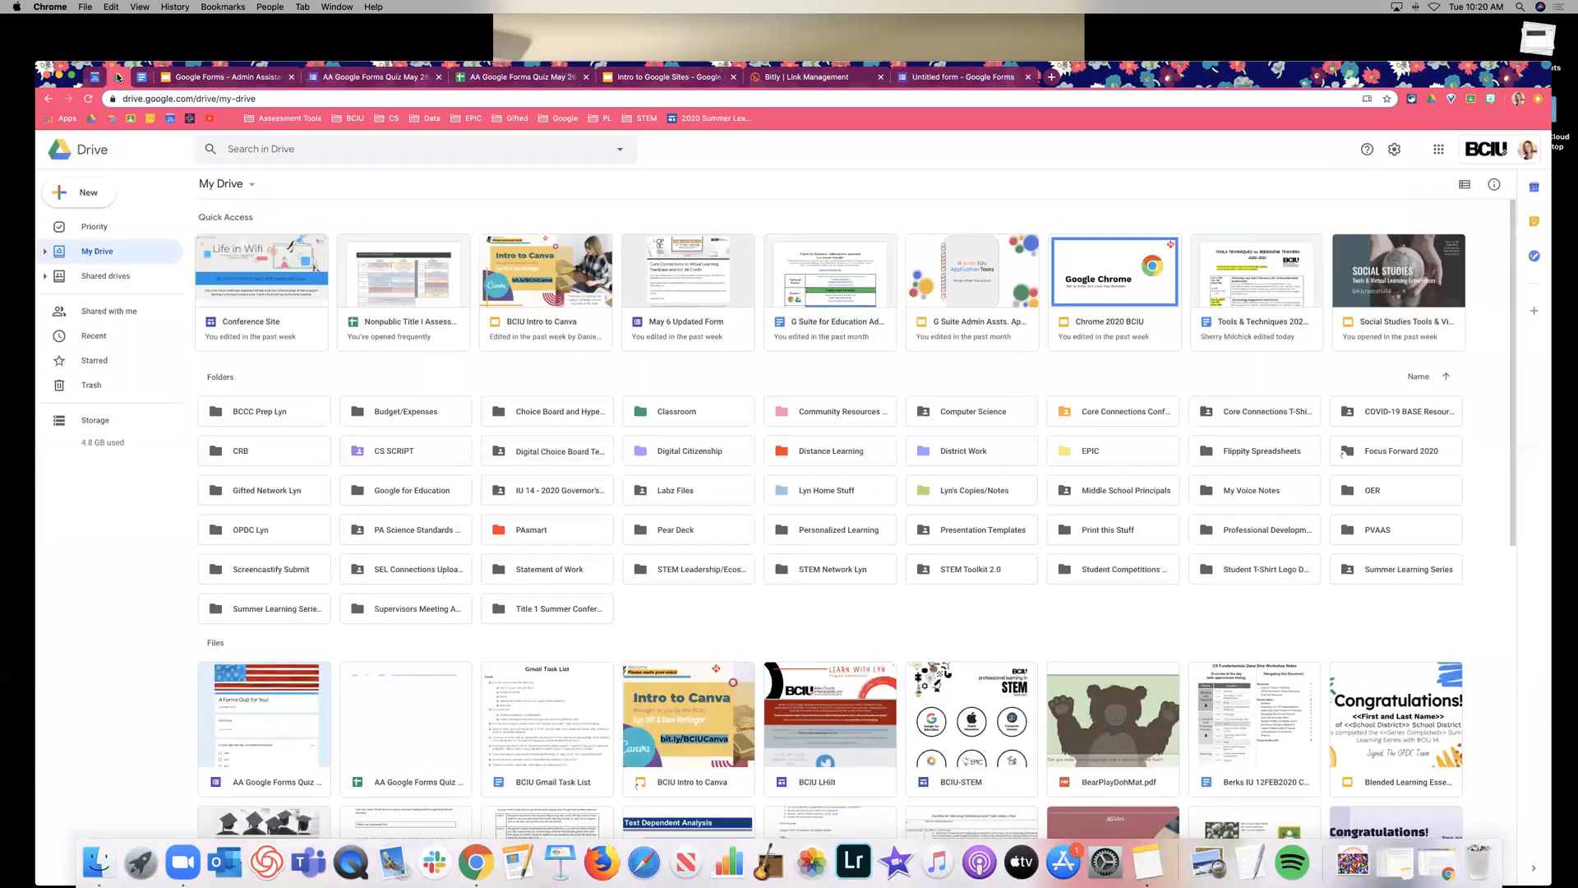
pyautogui.click(91, 194)
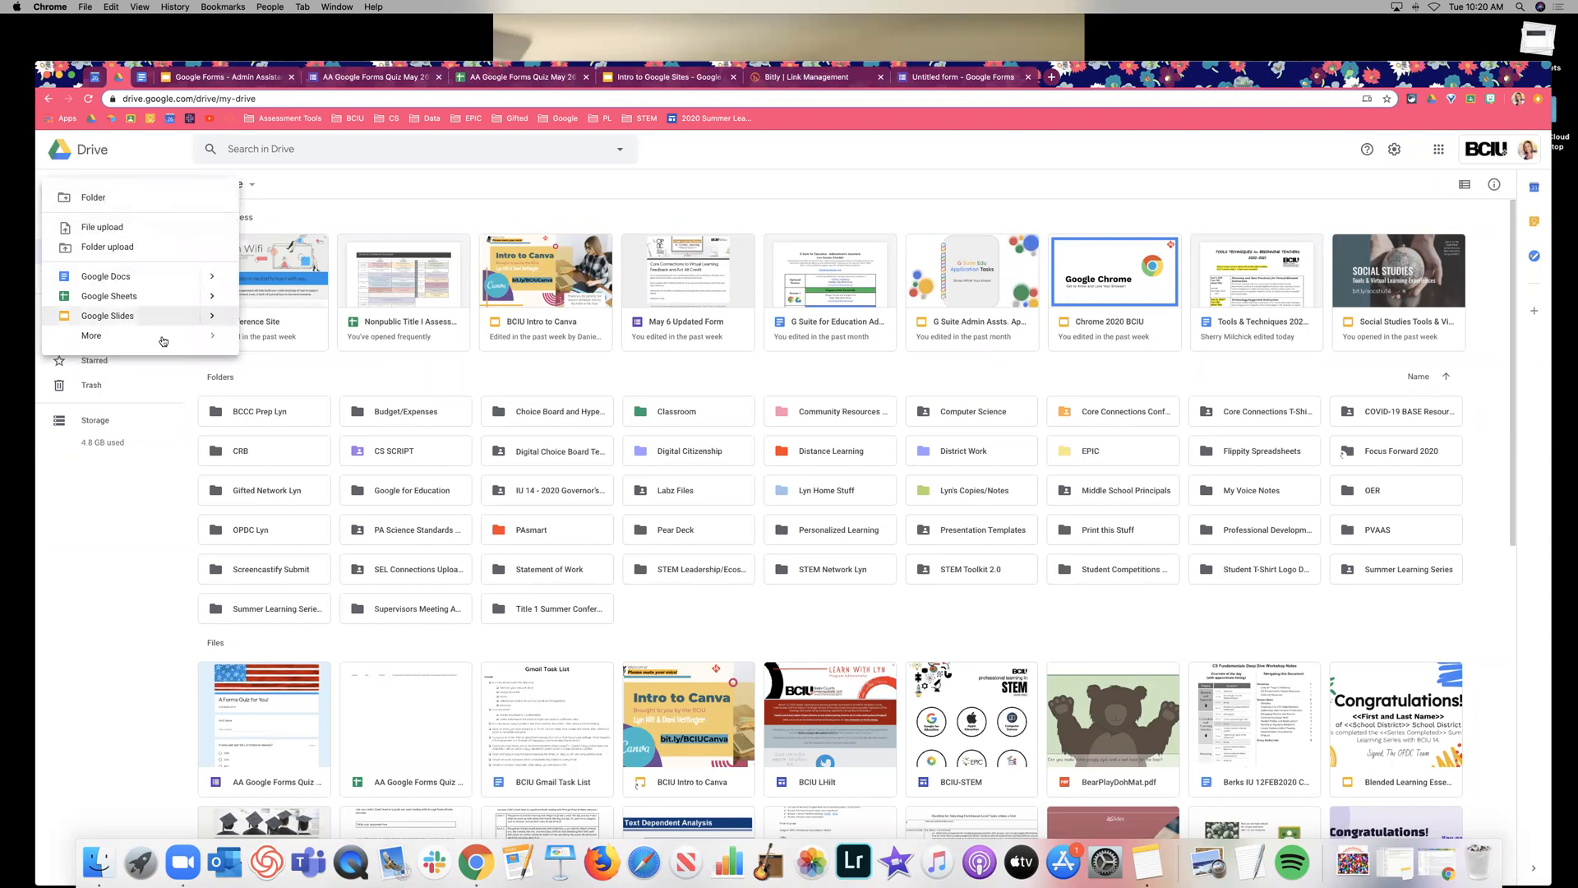
pyautogui.moveTo(165, 337)
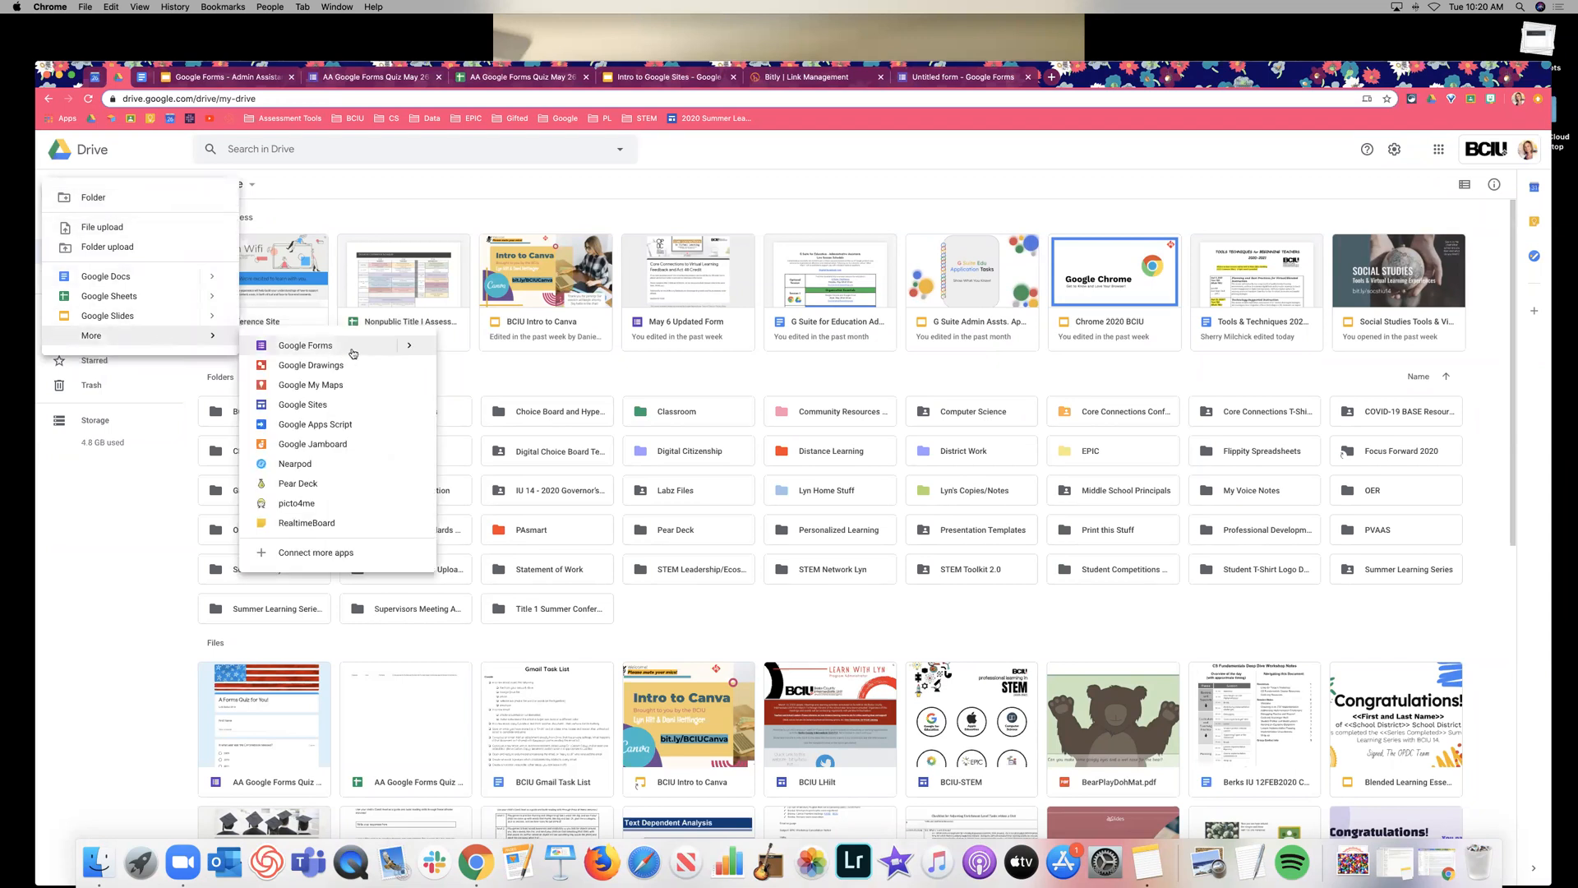
pyautogui.press('super+equal')
pyautogui.press('super+equal')
pyautogui.press('super+equal')
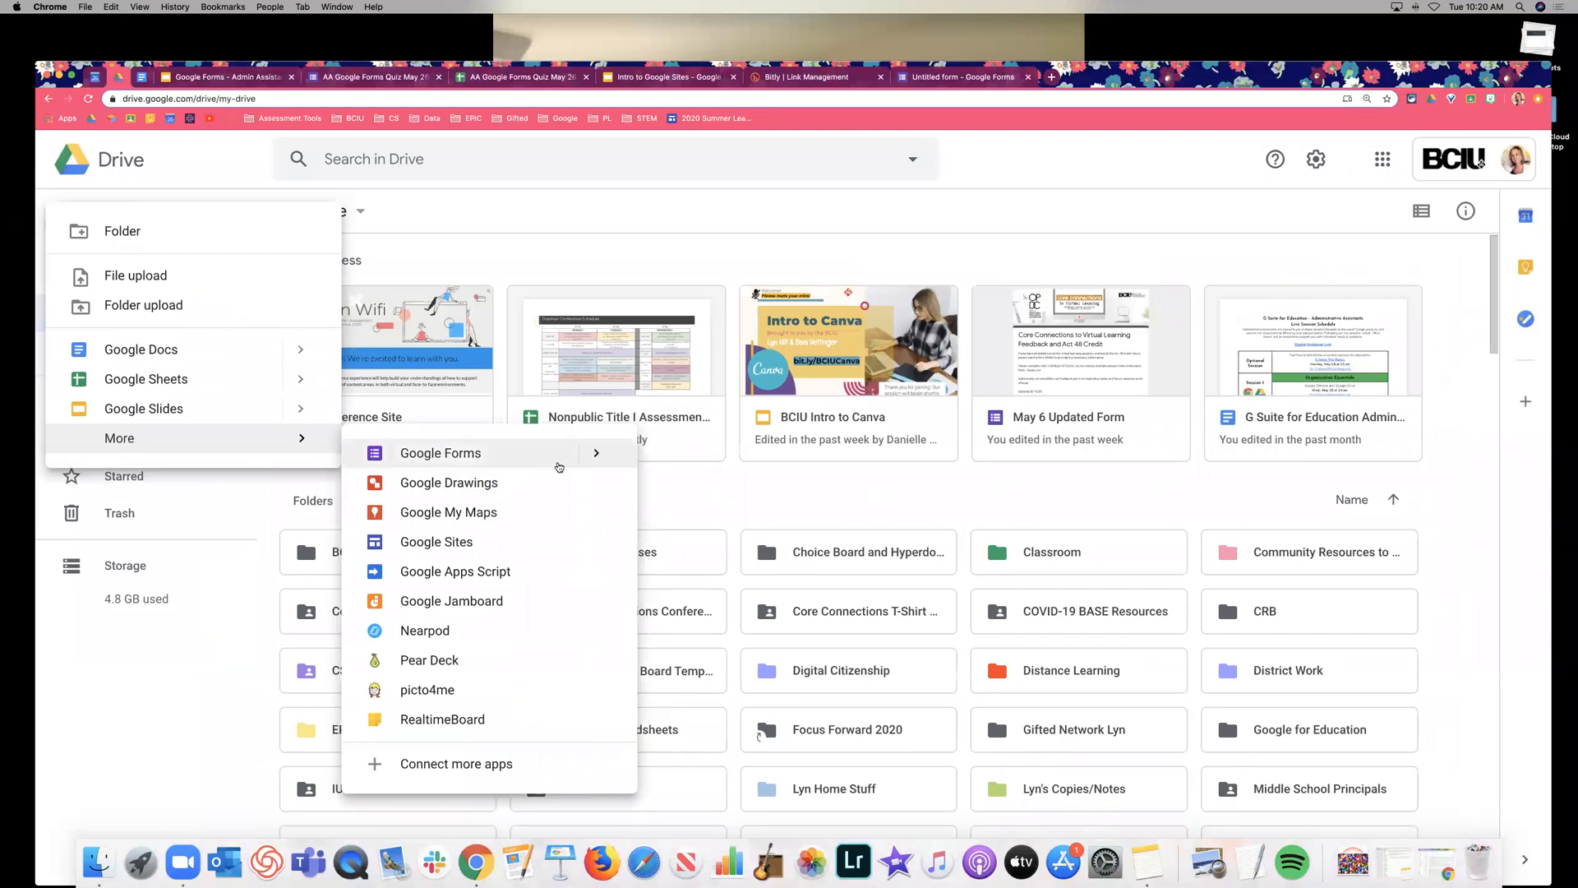
pyautogui.click(605, 462)
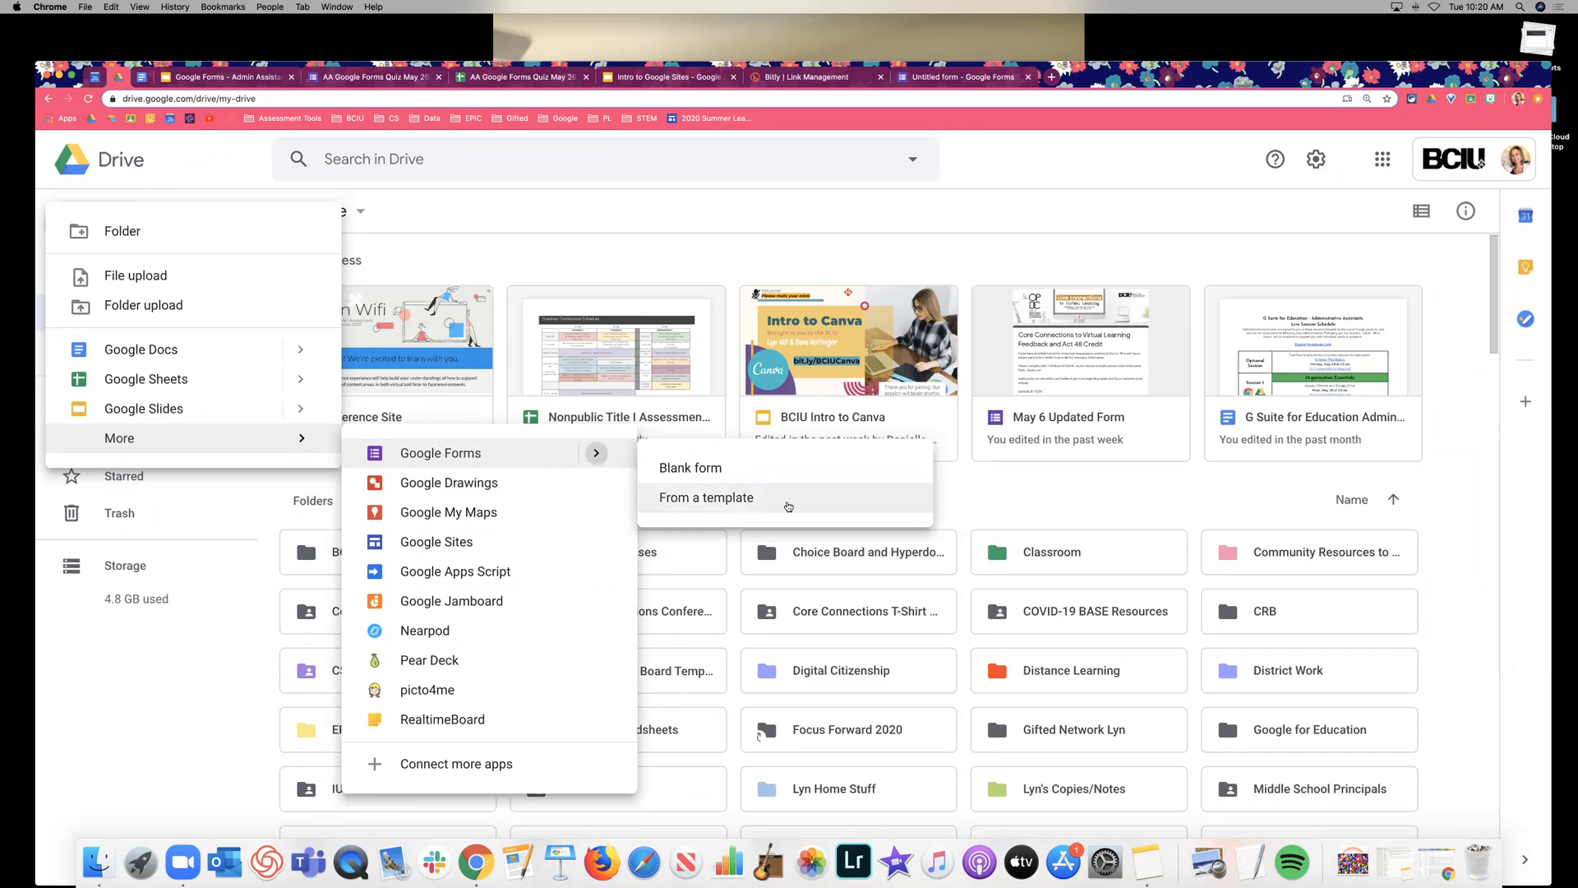
pyautogui.click(788, 506)
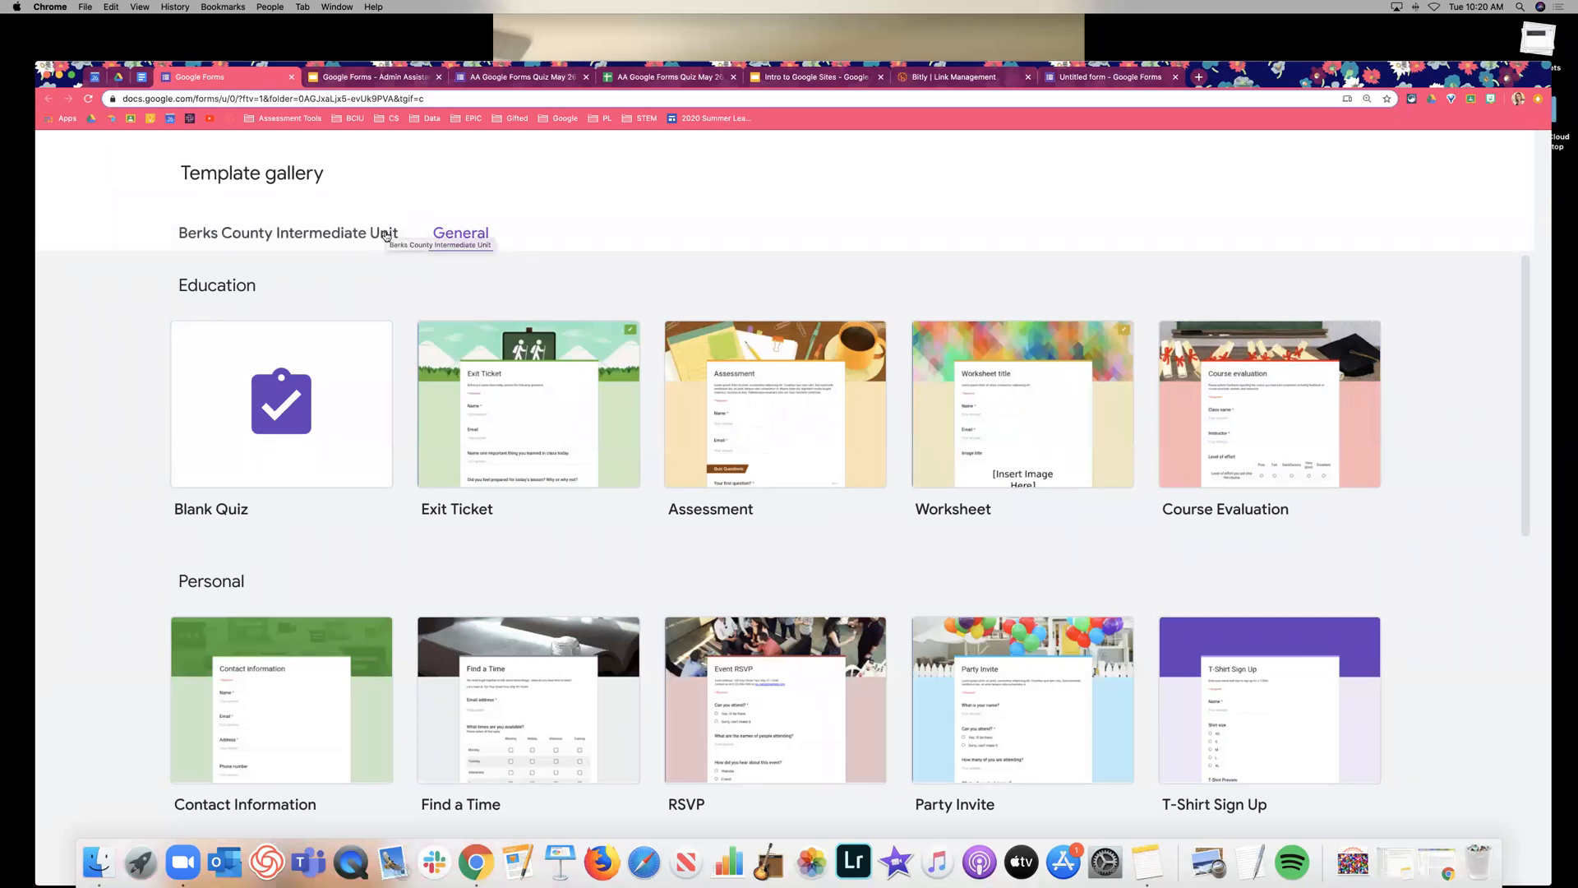
pyautogui.click(212, 236)
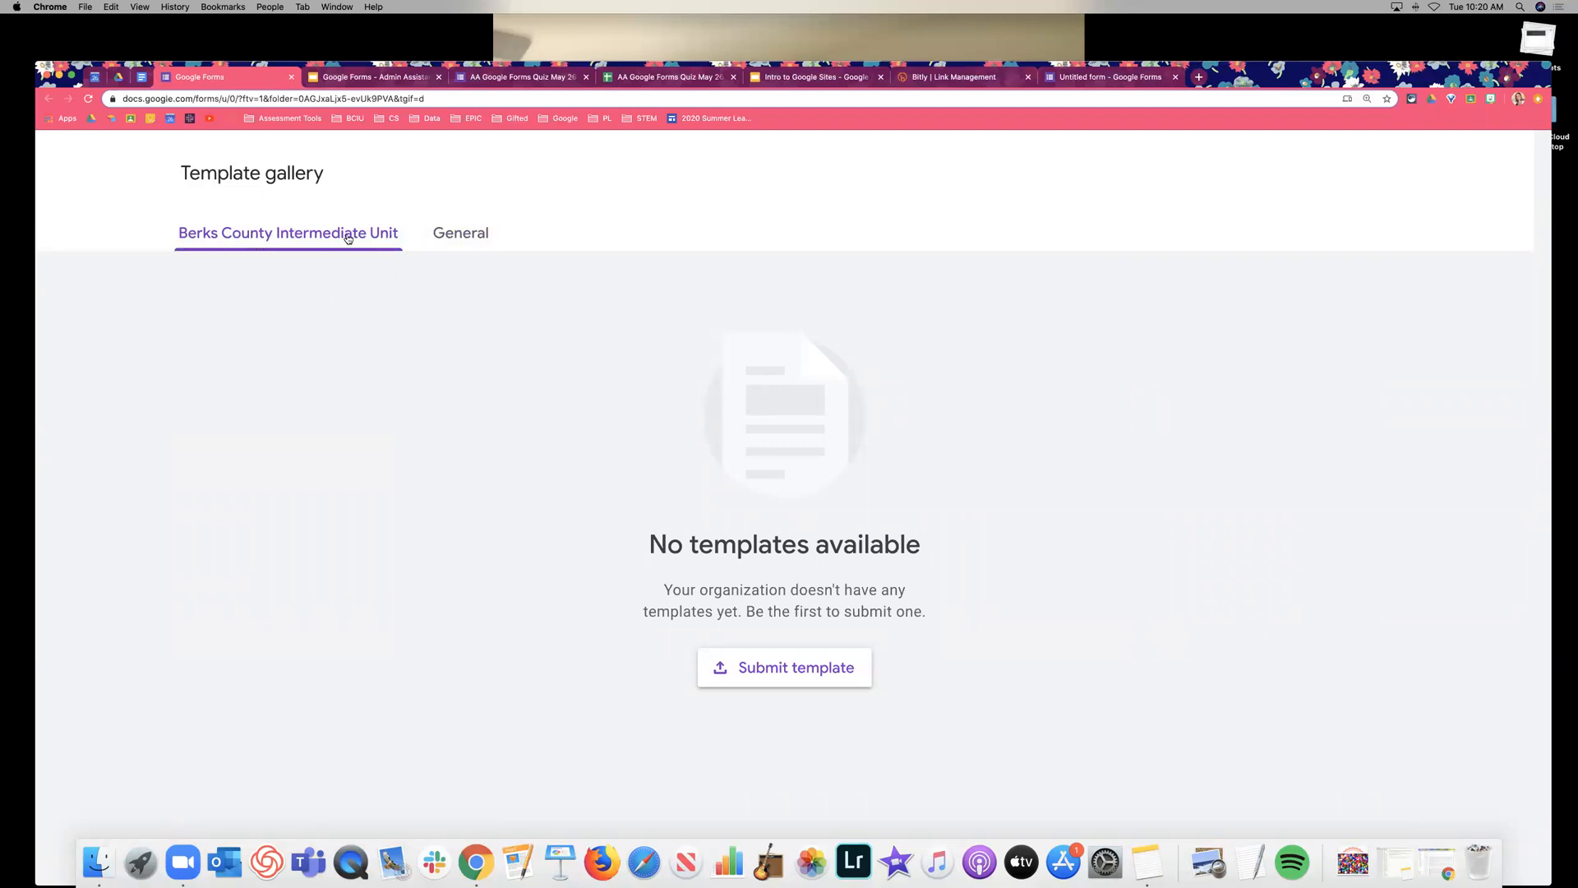
pyautogui.click(448, 244)
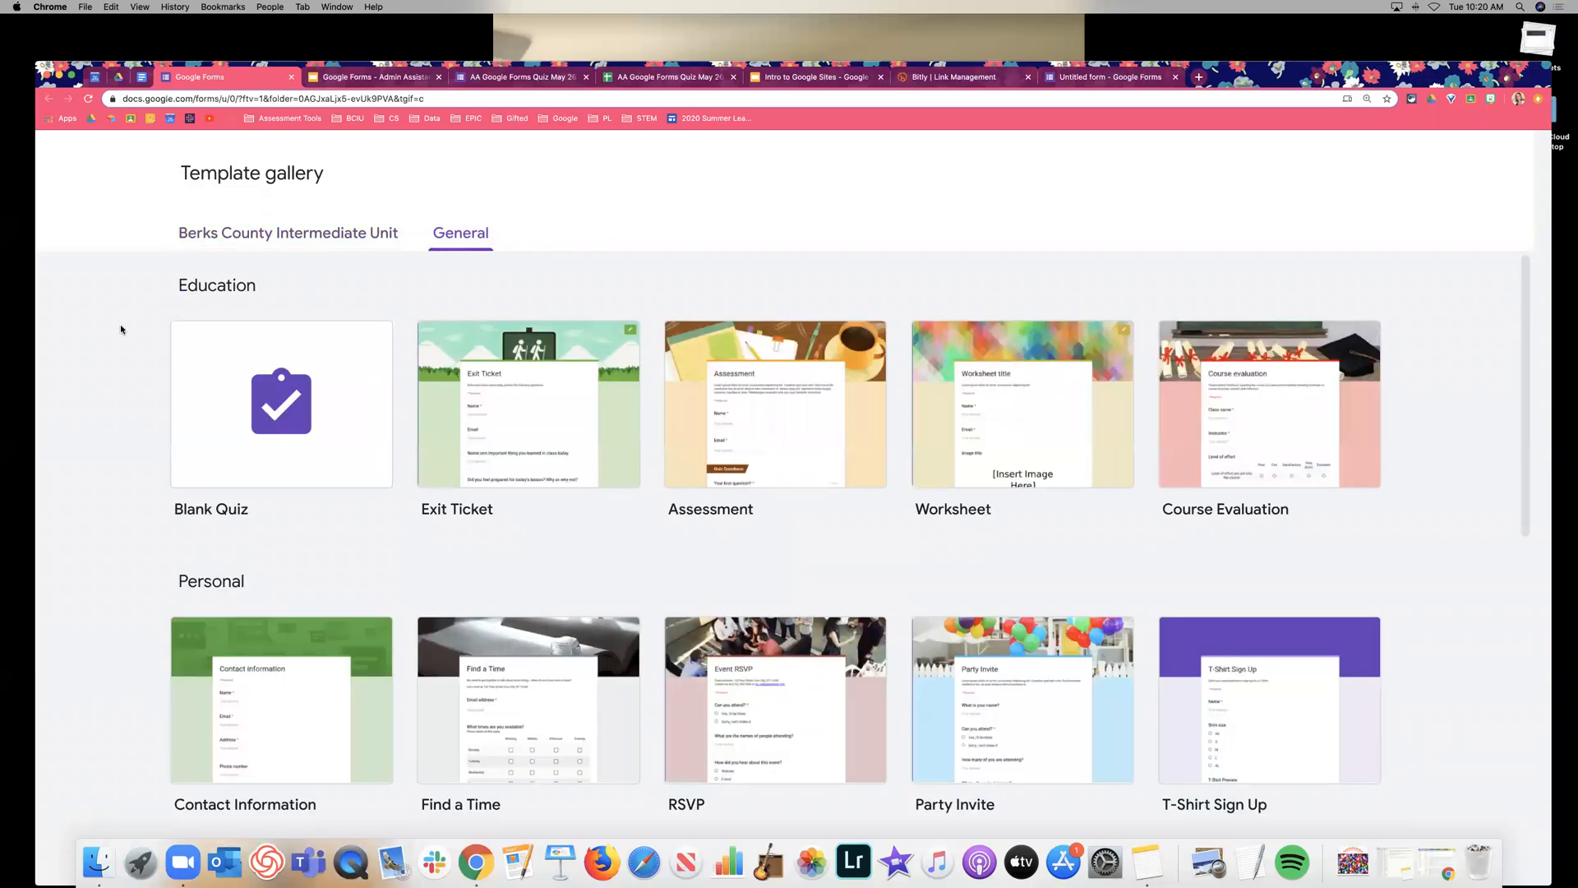
pyautogui.scroll(-2, 126, 326)
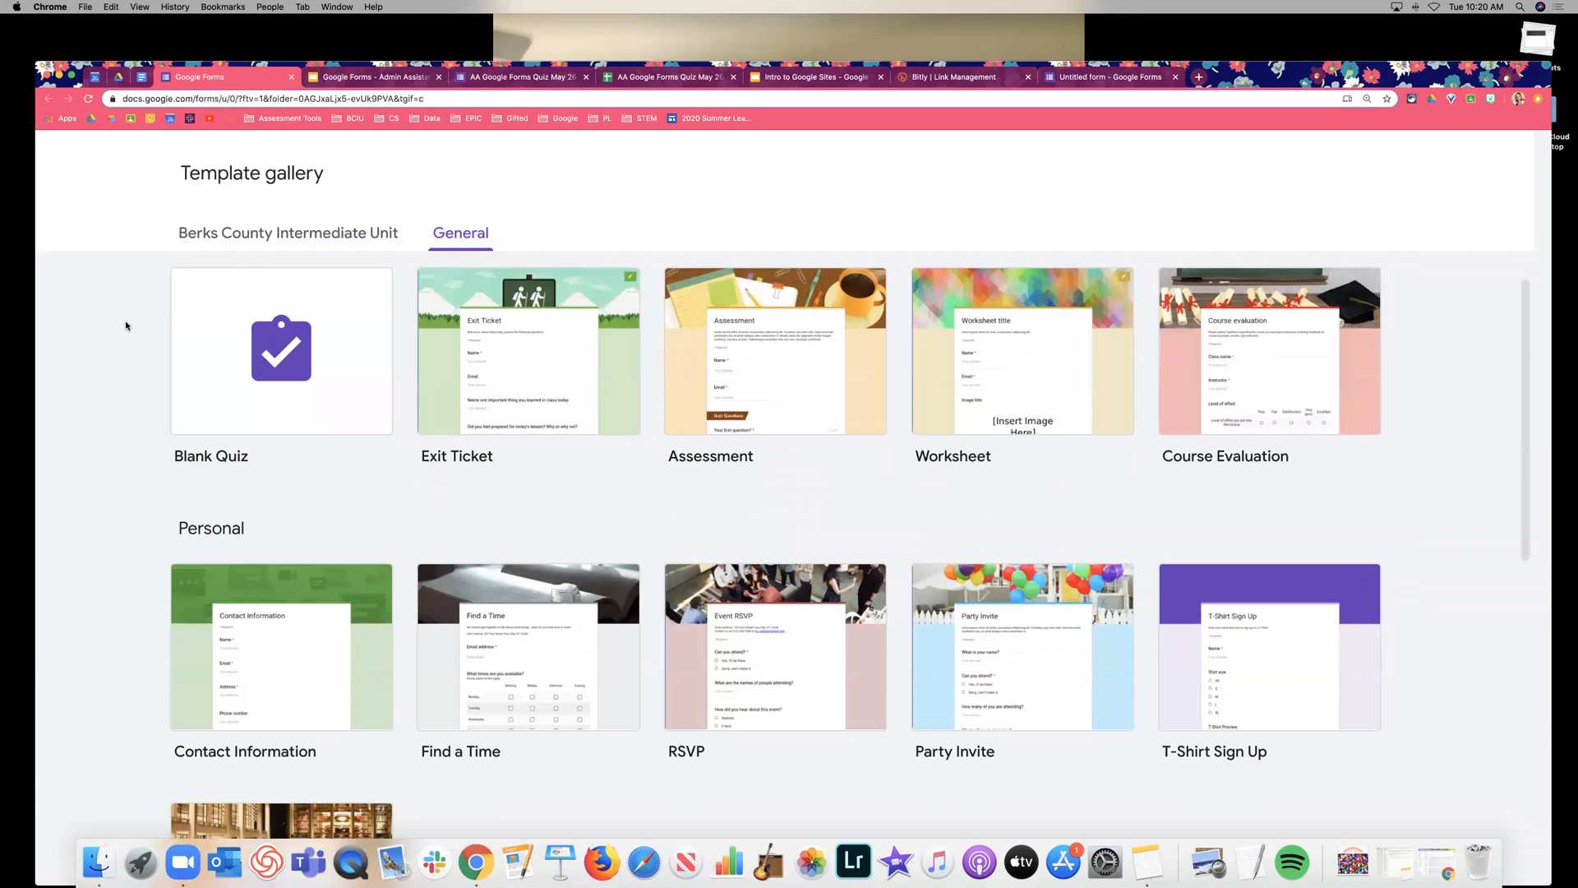
pyautogui.scroll(1, 125, 325)
pyautogui.scroll(-1, 126, 326)
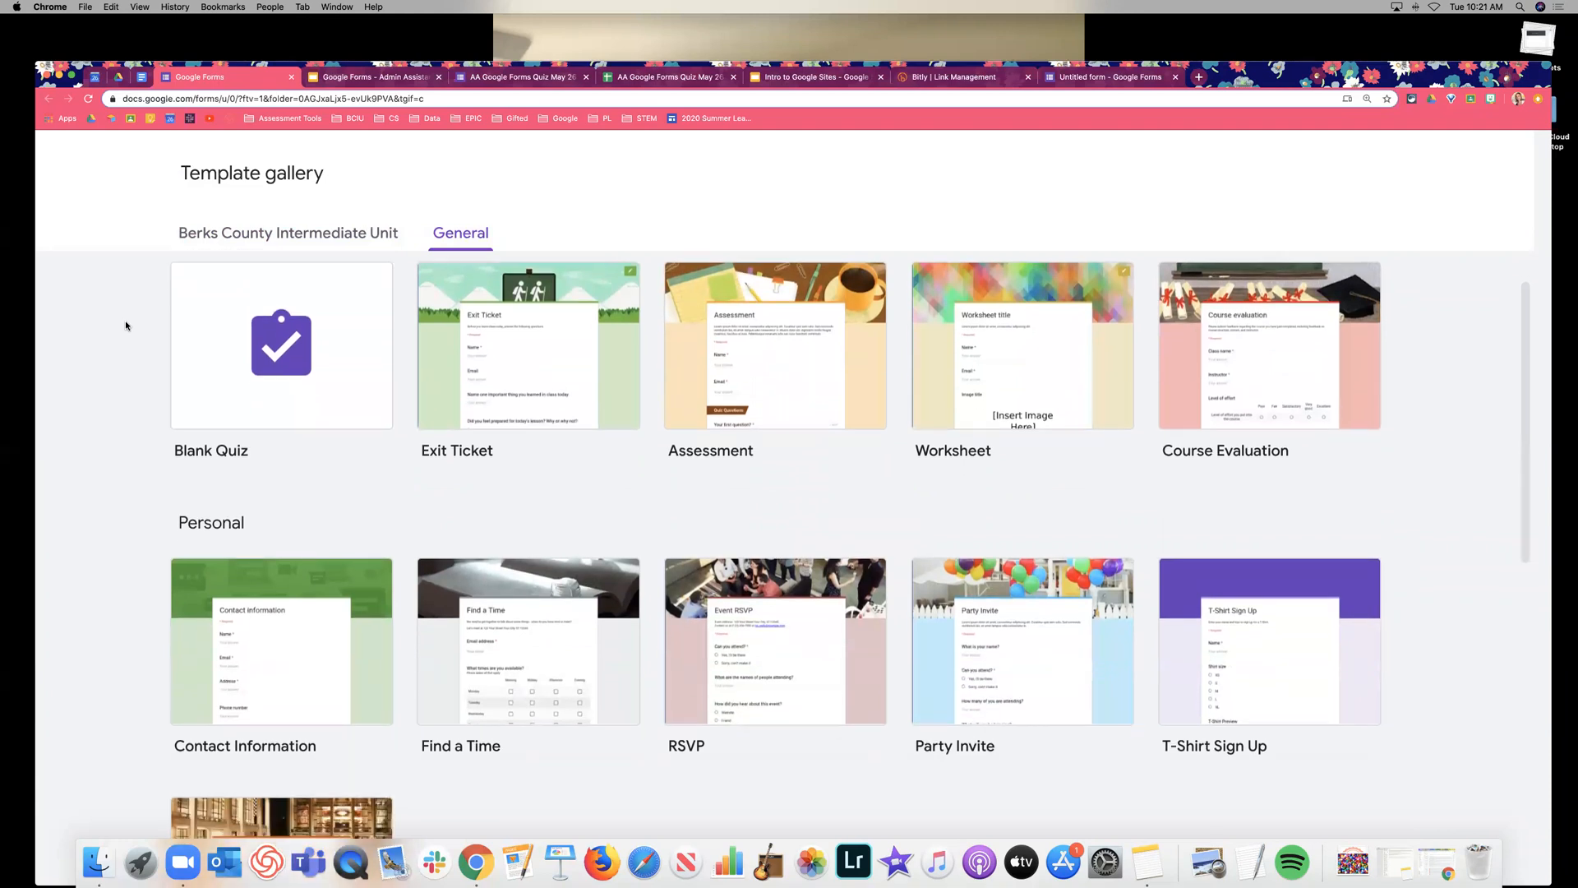
pyautogui.scroll(1, 126, 326)
pyautogui.scroll(-1, 247, 337)
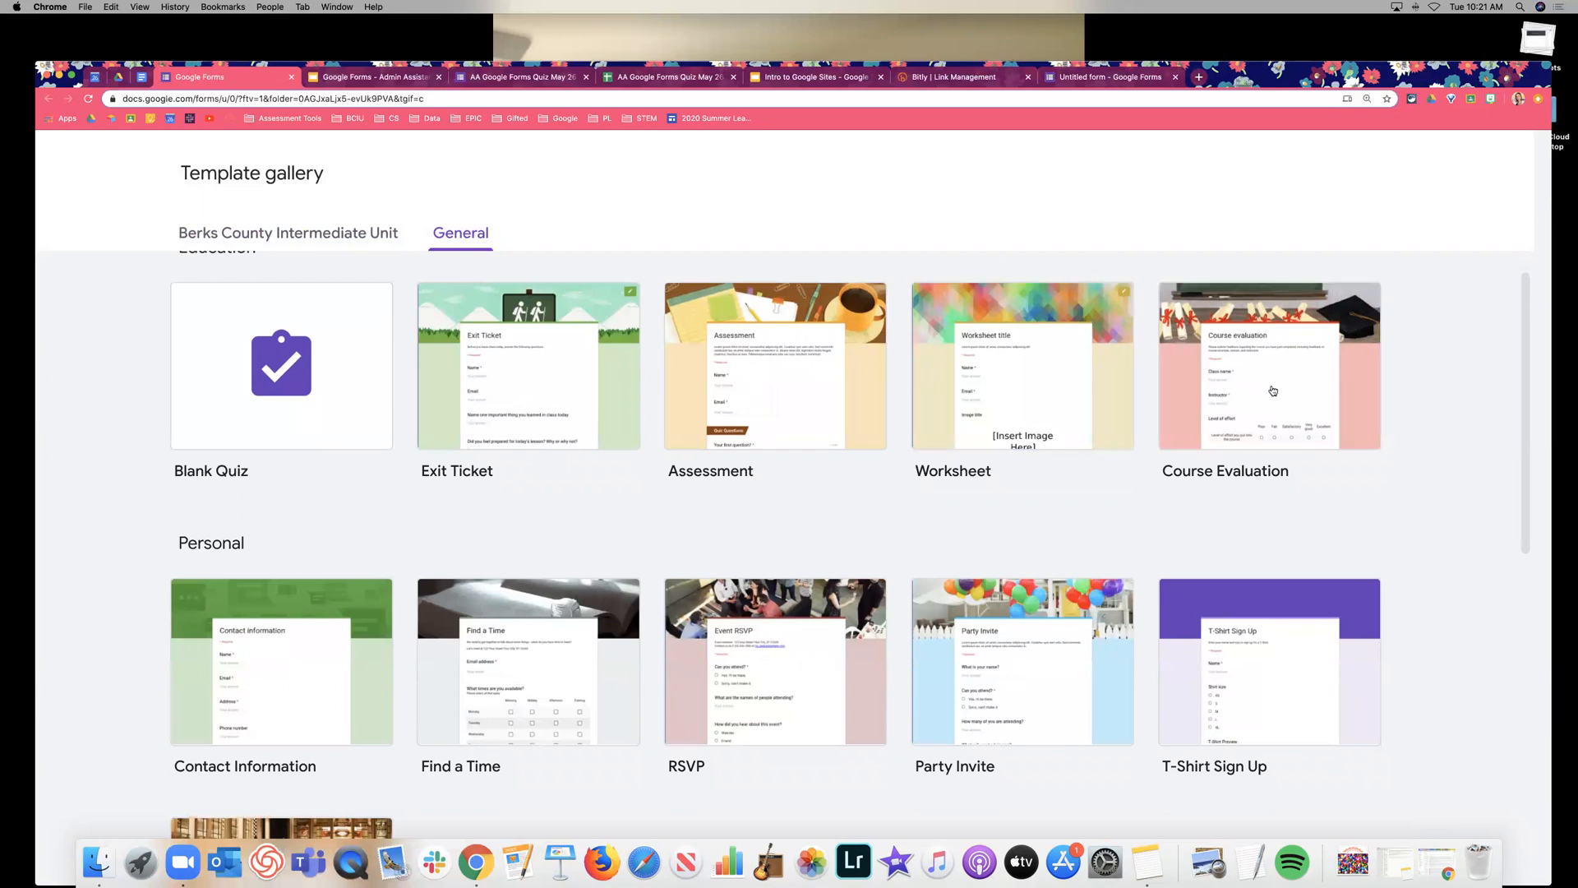
pyautogui.scroll(-3, 1331, 386)
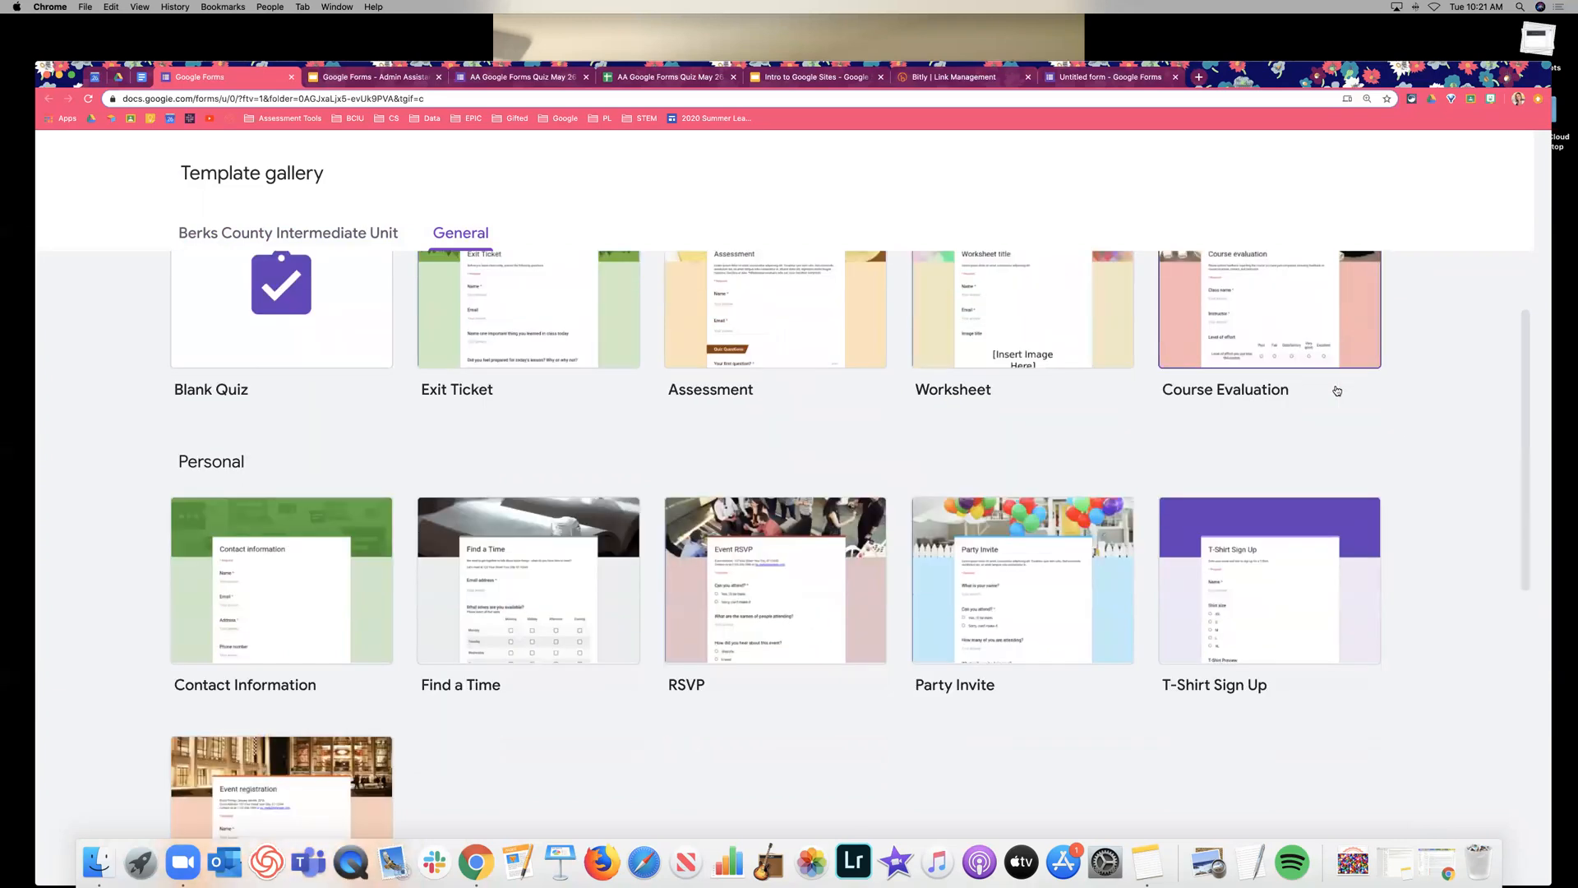
pyautogui.scroll(-3, 1335, 390)
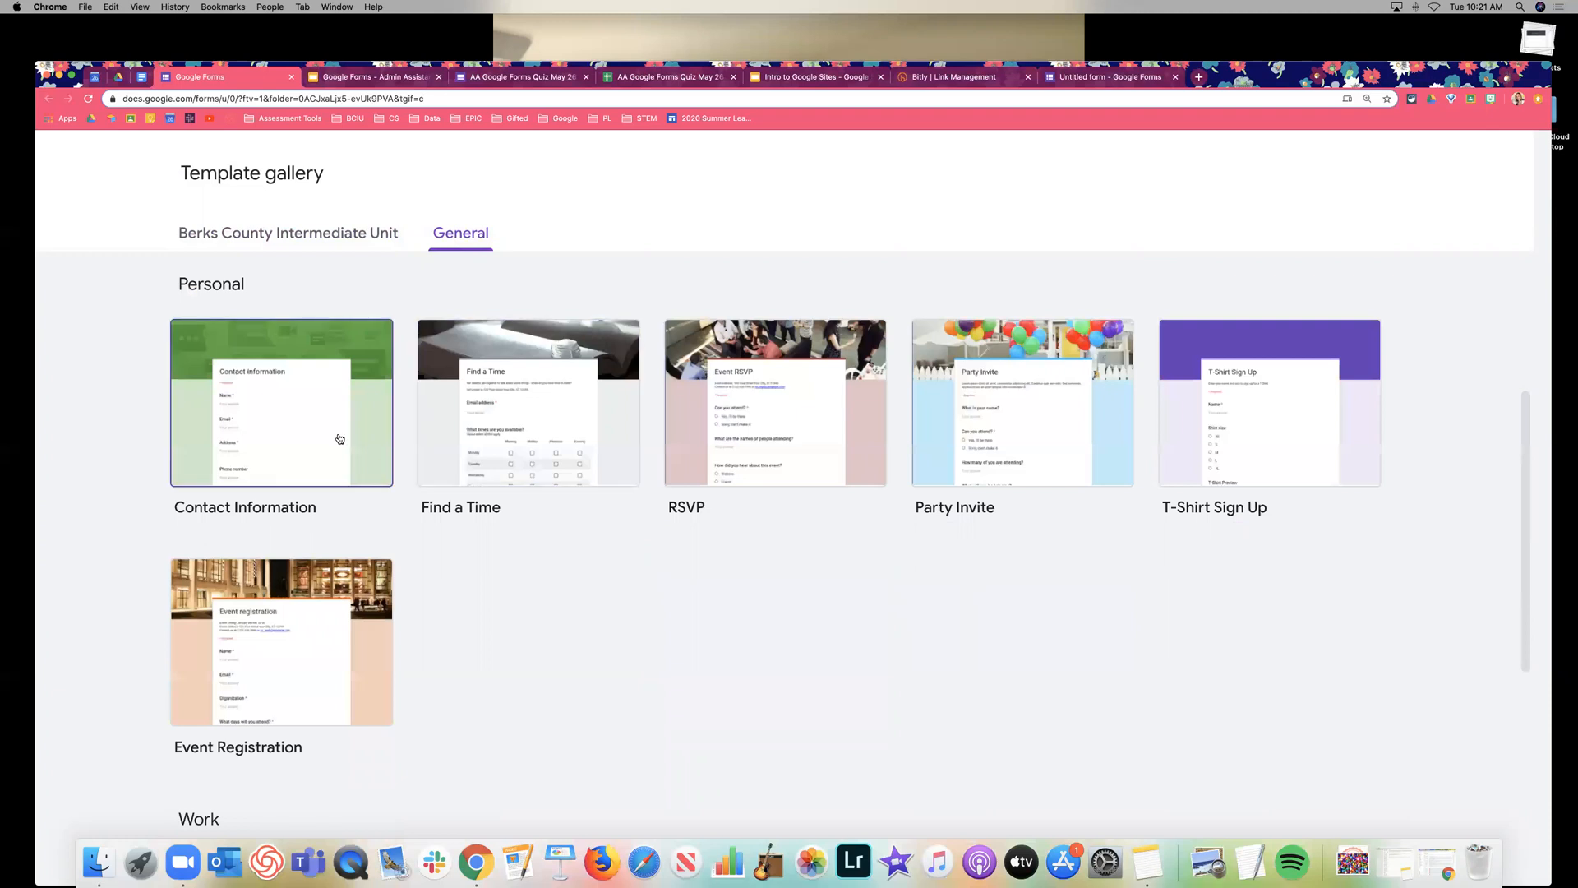
# Create a form from the Find a Time template and review its availability grid, discussion and dietary questions.
pyautogui.click(577, 395)
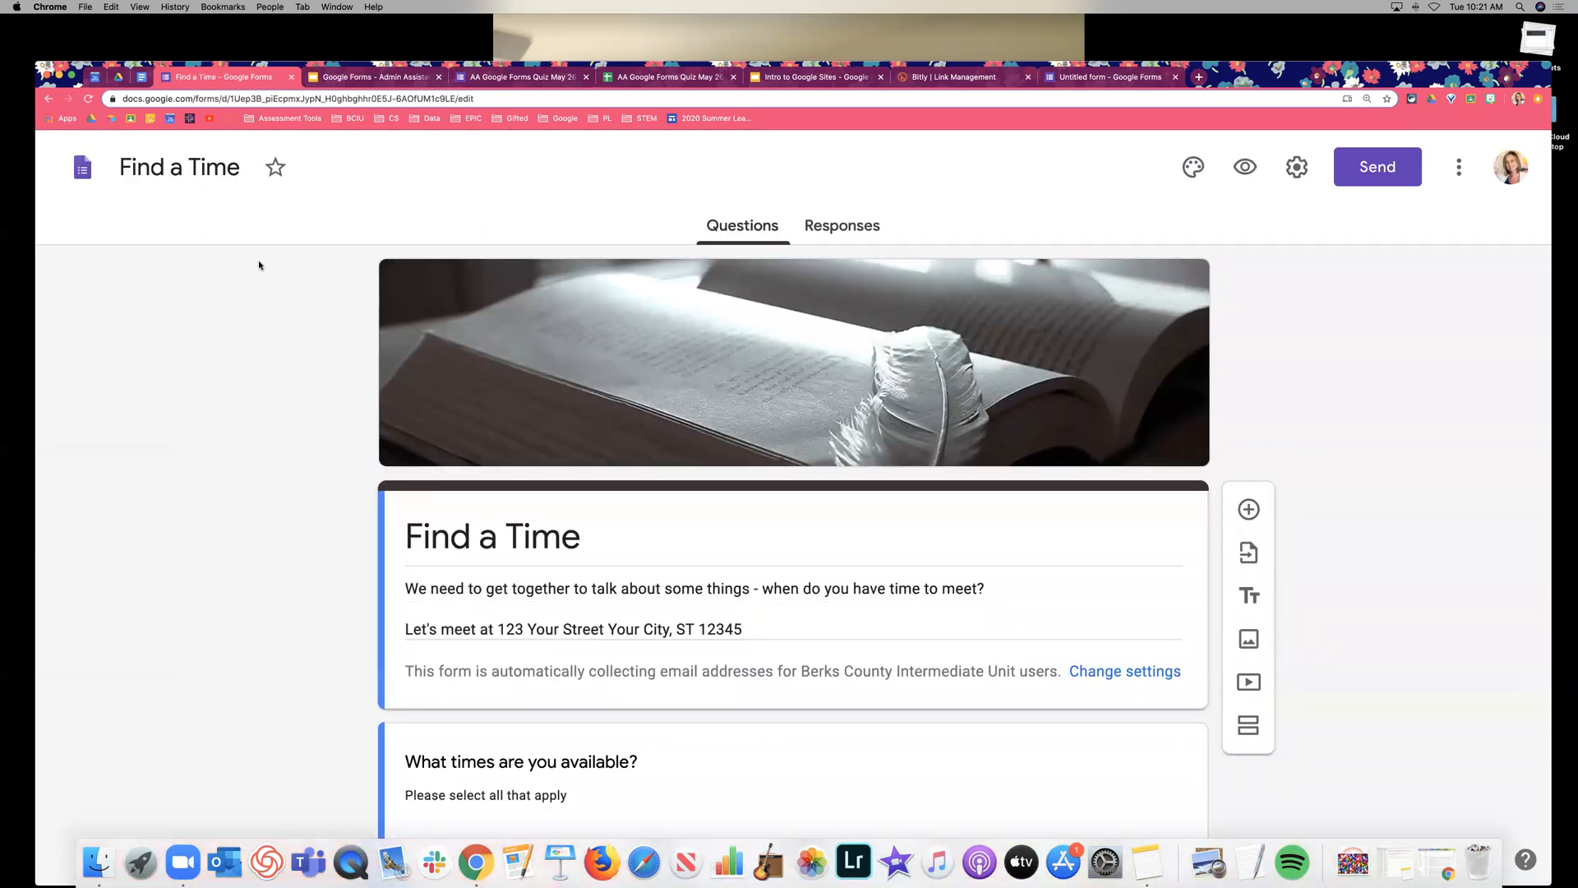
pyautogui.scroll(-3, 257, 266)
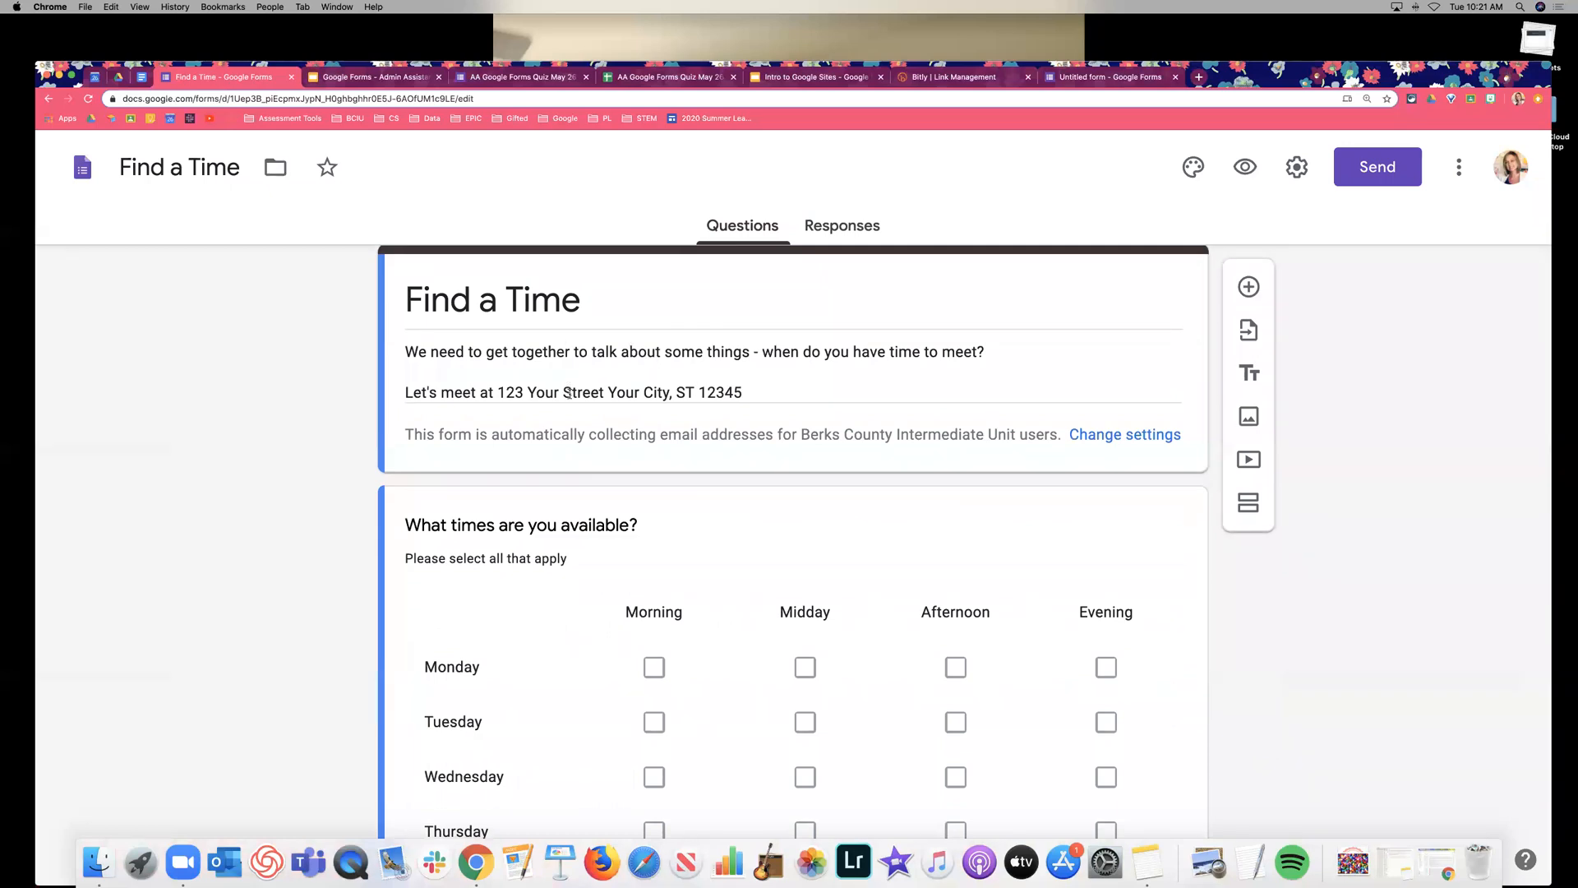
pyautogui.scroll(-1, 523, 377)
pyautogui.scroll(-3, 354, 544)
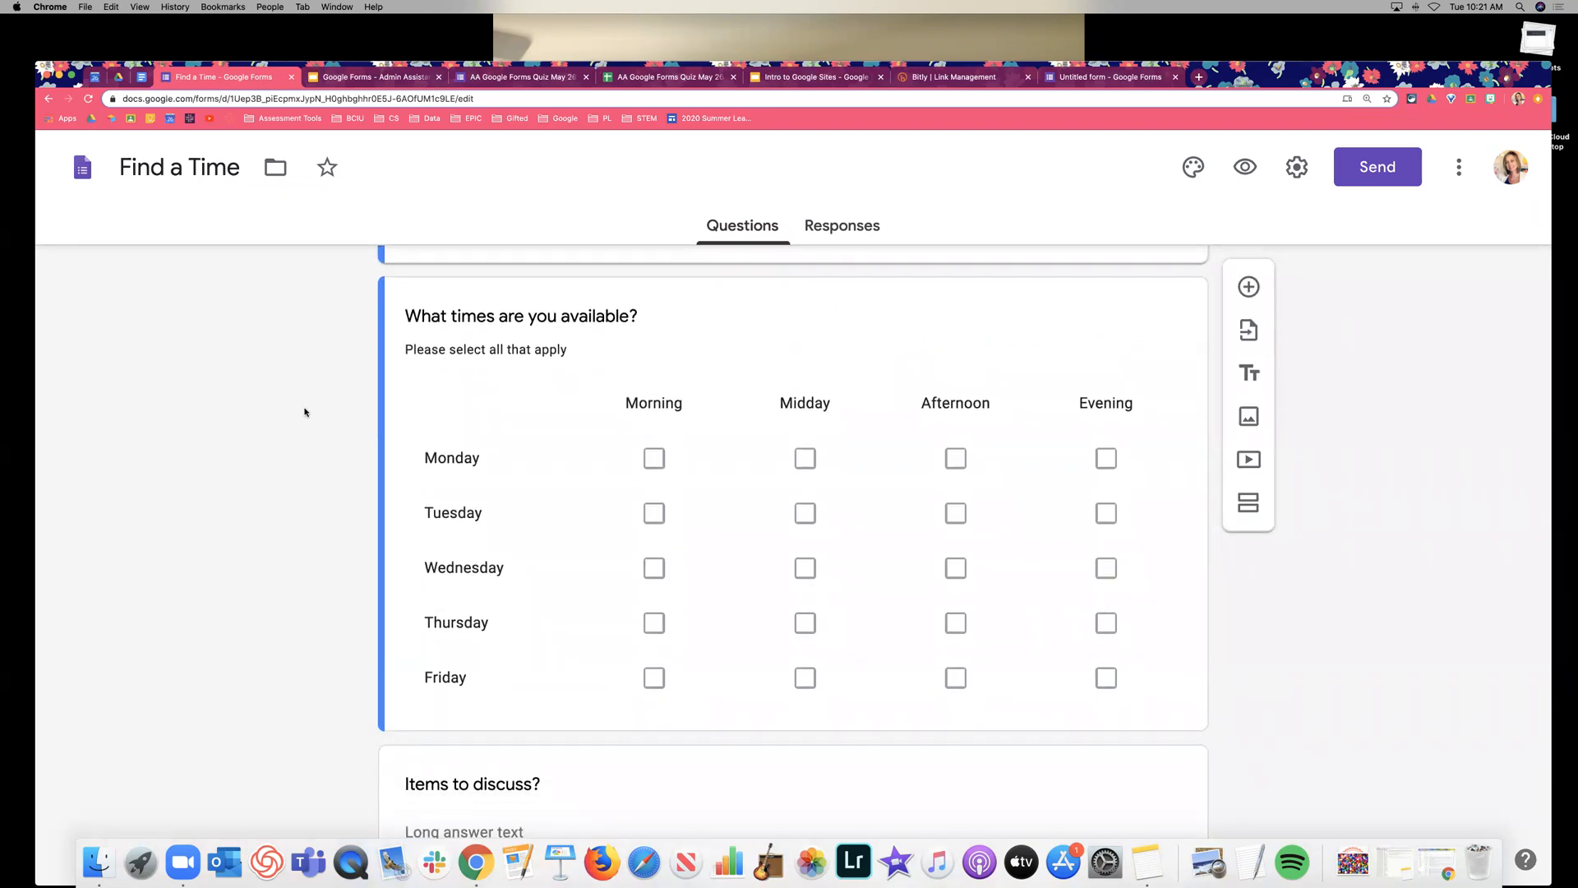
pyautogui.scroll(-5, 304, 412)
pyautogui.scroll(-5, 304, 412)
pyautogui.scroll(15, 310, 419)
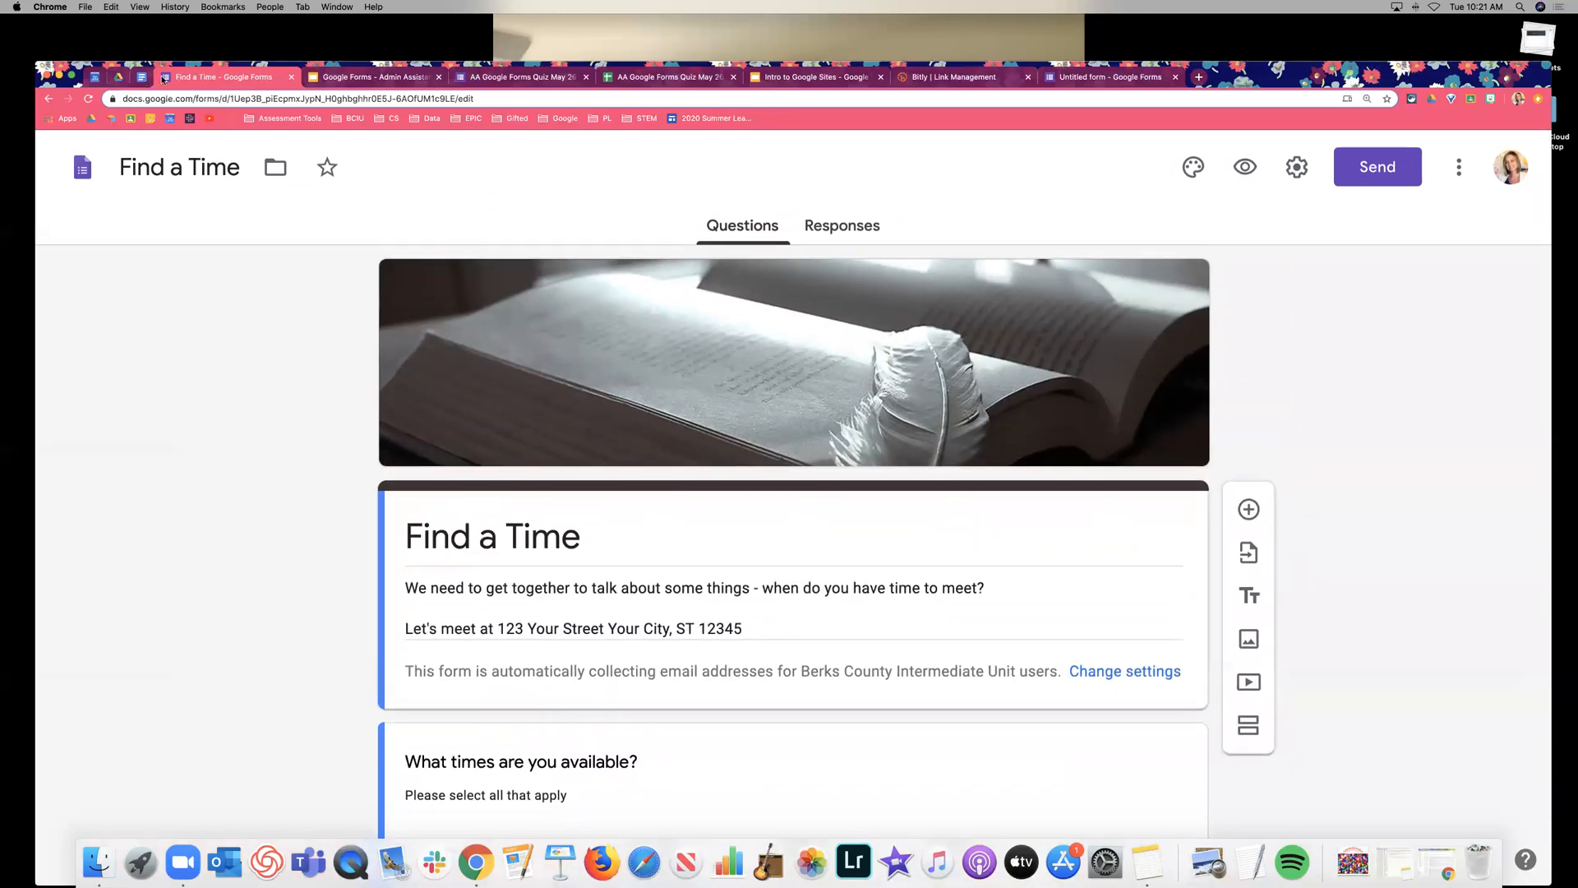
pyautogui.press('super+bracketleft')
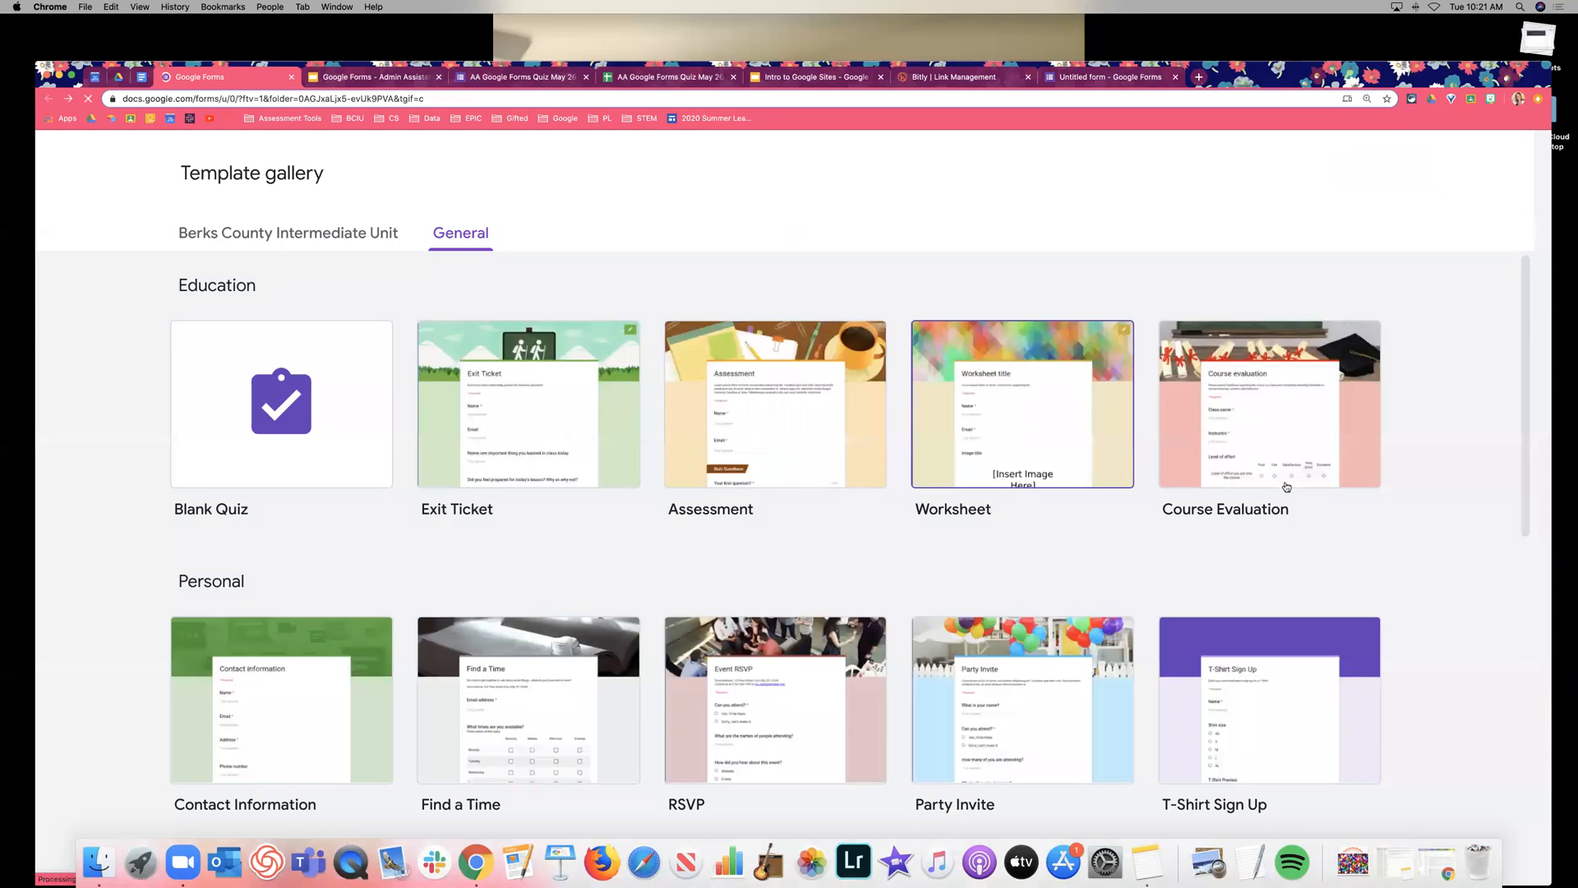
pyautogui.scroll(-3, 1286, 487)
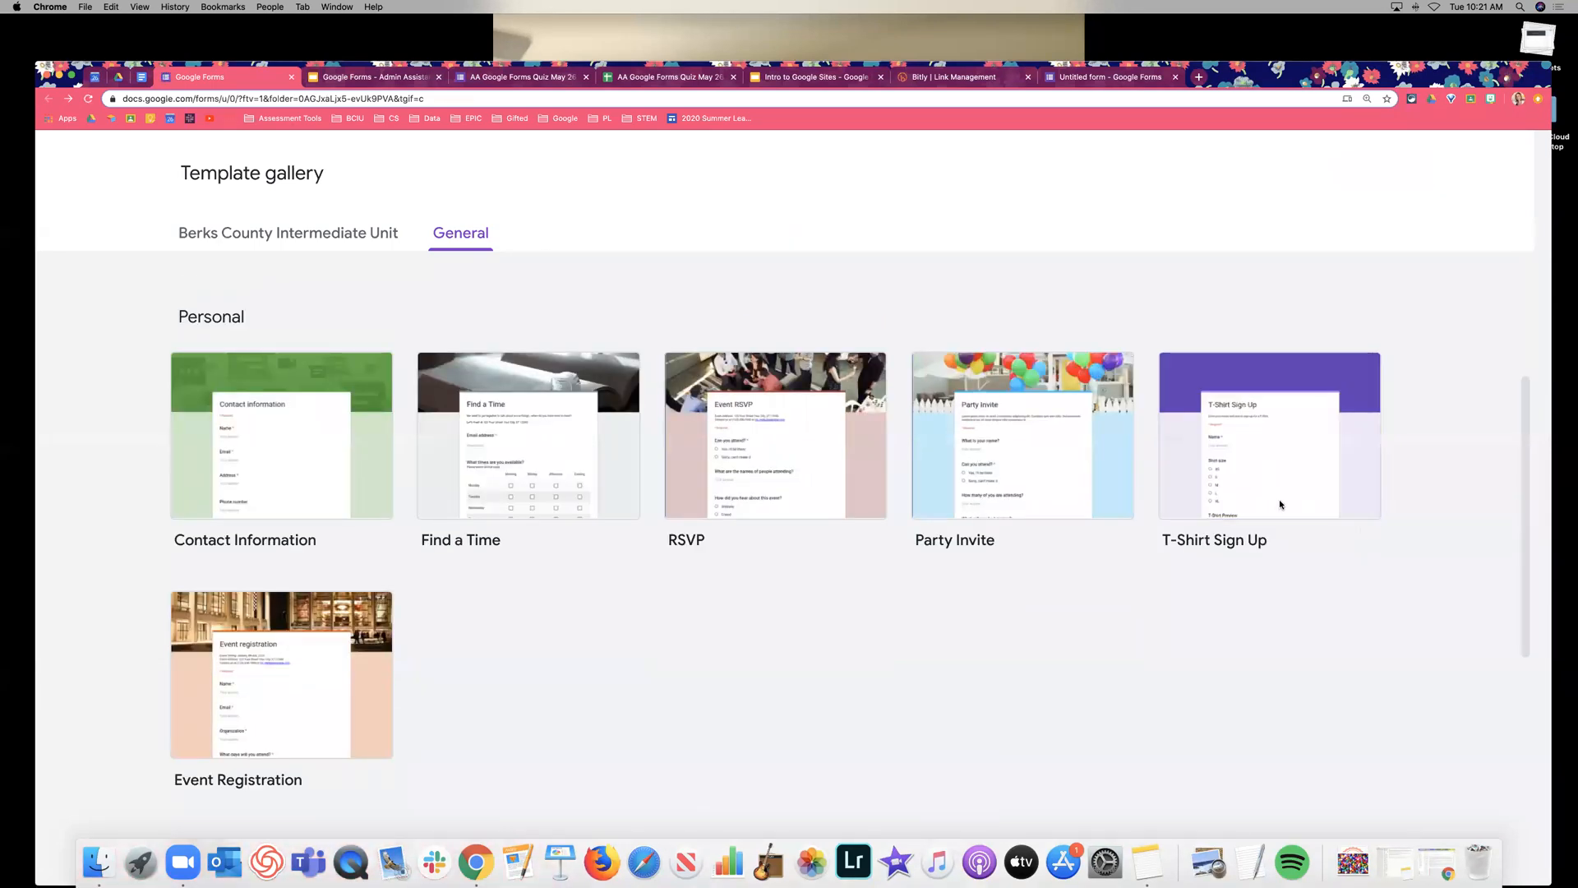
pyautogui.scroll(1, 1280, 503)
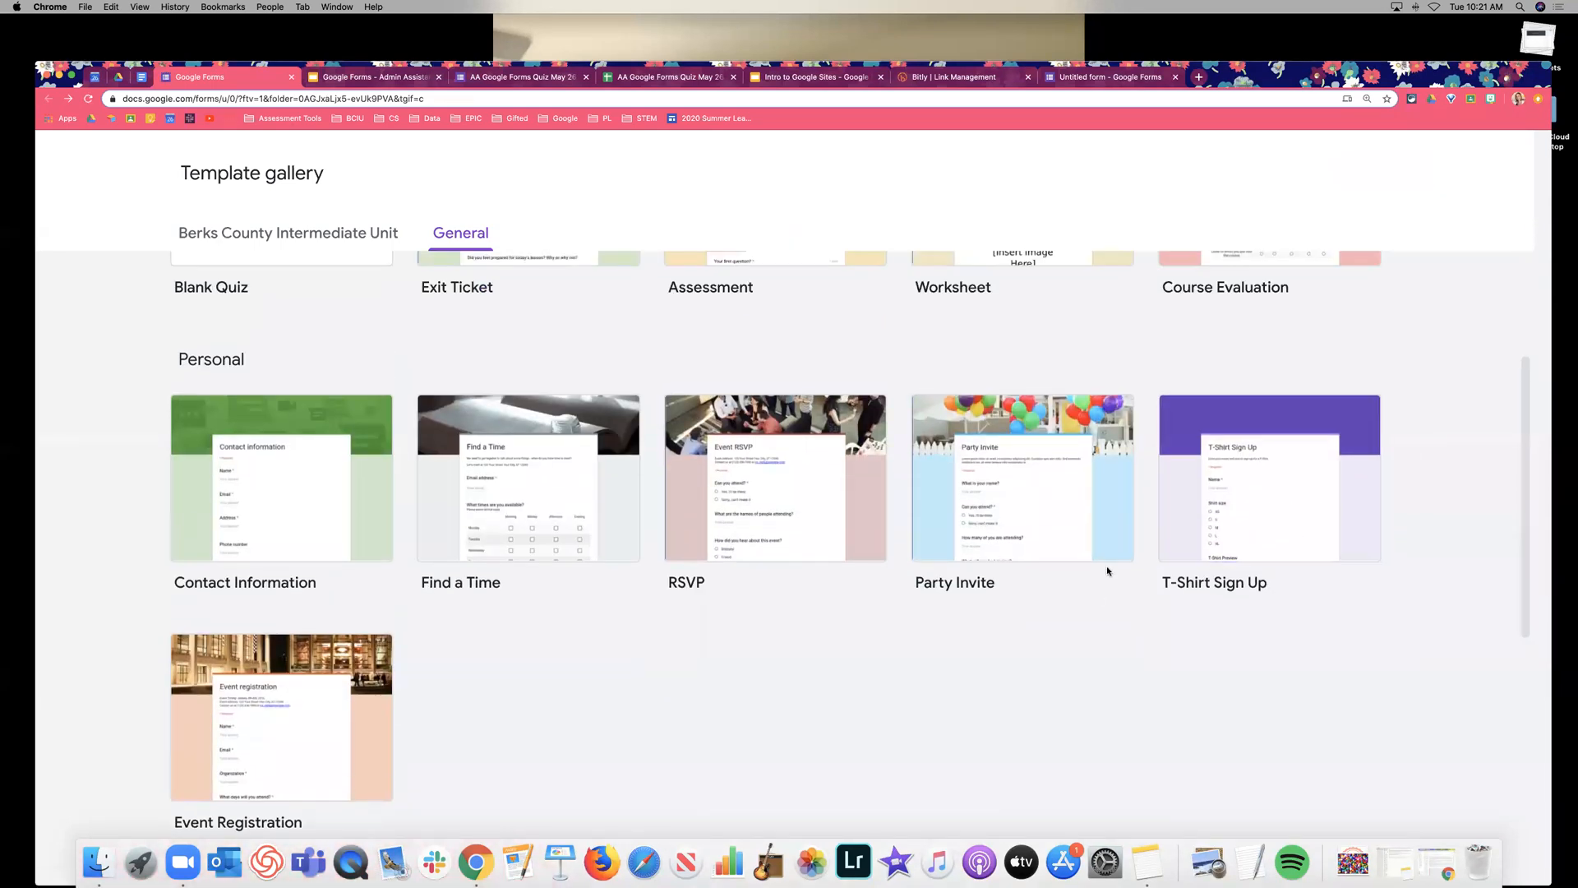
pyautogui.scroll(-5, 821, 559)
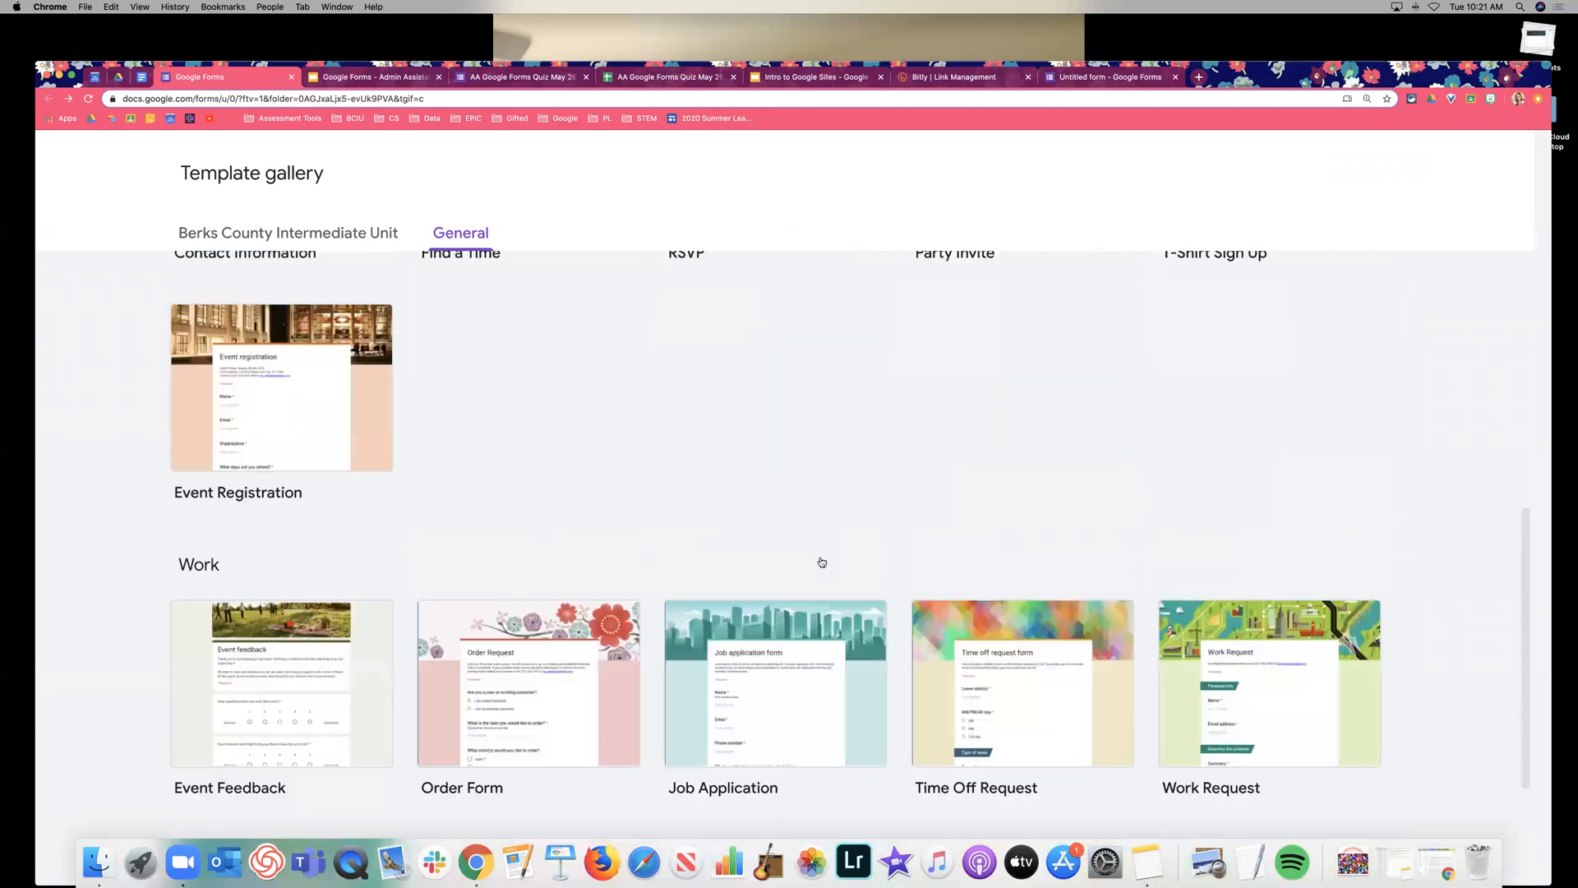
pyautogui.scroll(-1, 821, 562)
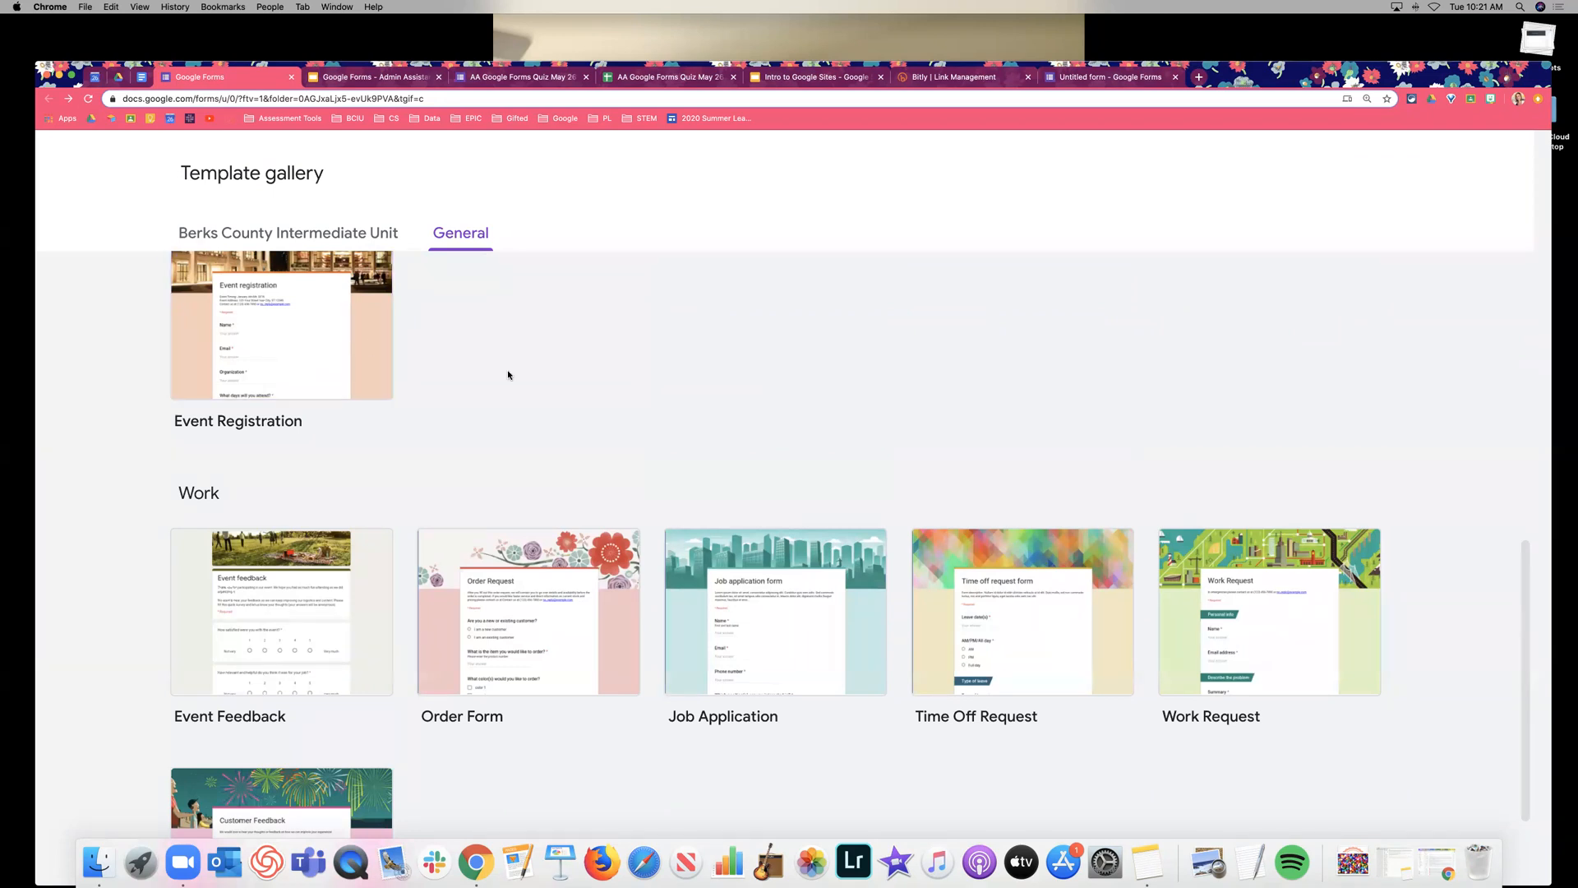
pyautogui.scroll(-1, 508, 375)
pyautogui.scroll(-2, 508, 375)
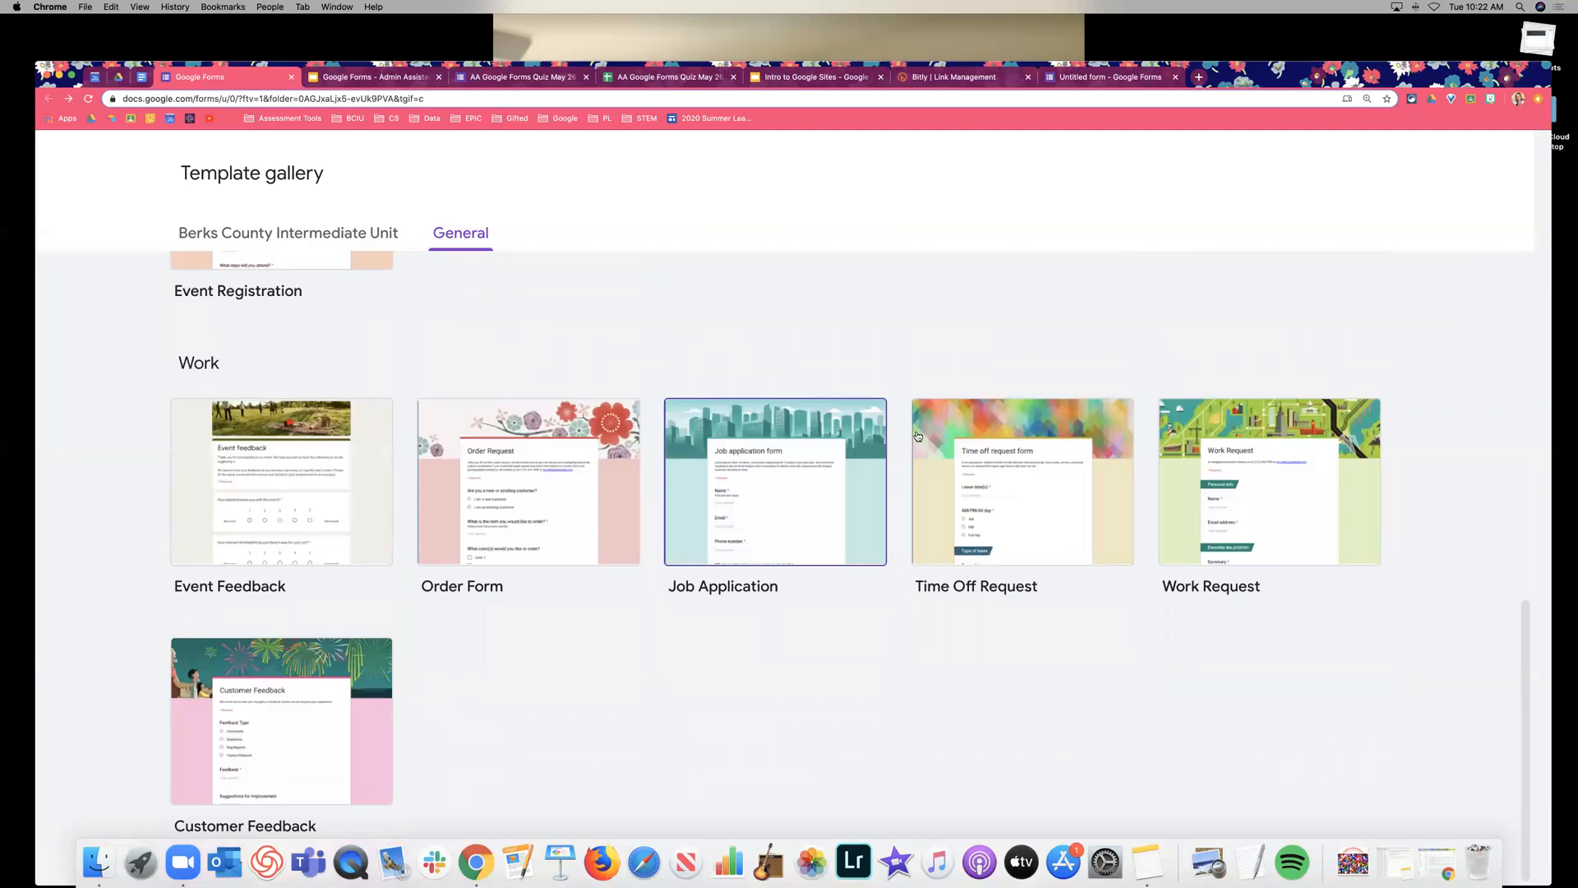
# Open the Order Form template and review its item, colour, product-options and contact-info questions.
pyautogui.click(471, 422)
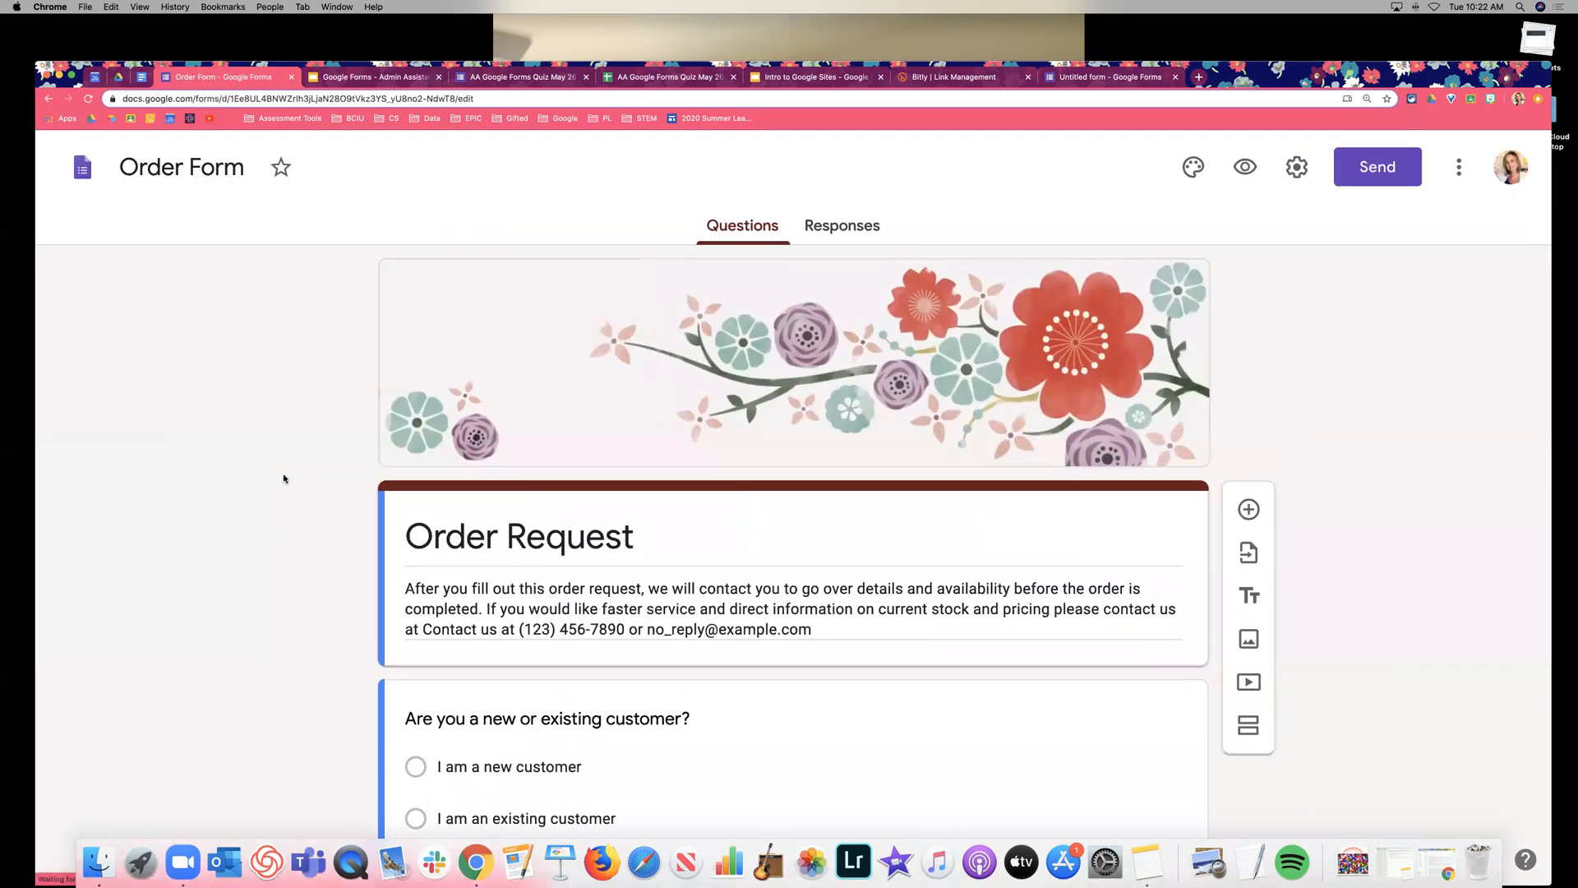
pyautogui.scroll(-1, 283, 480)
pyautogui.scroll(1, 281, 480)
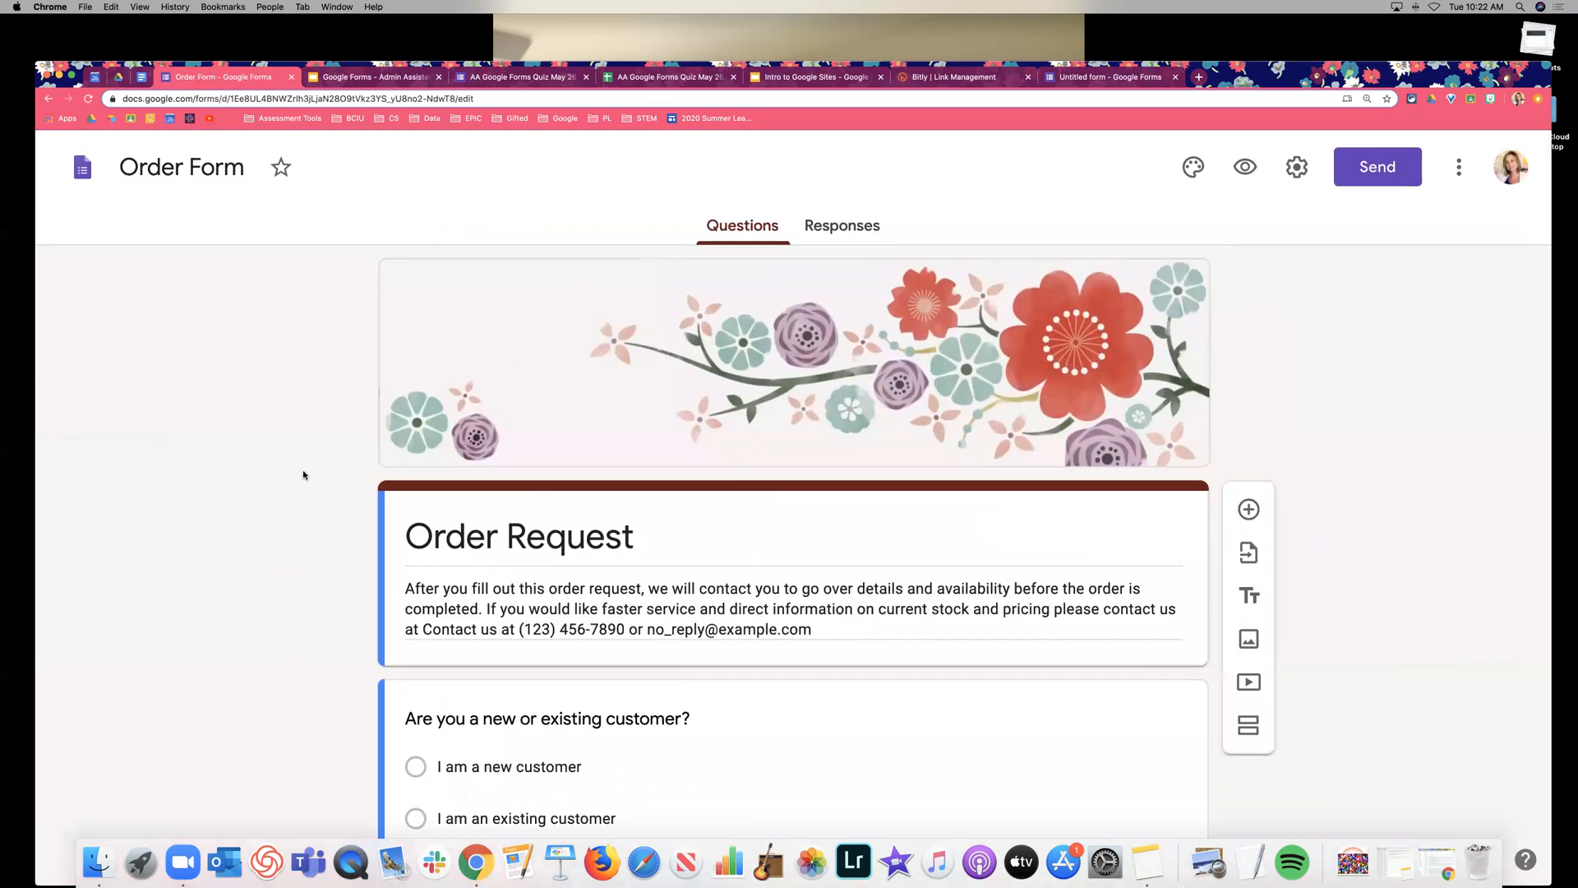
pyautogui.scroll(-3, 1349, 381)
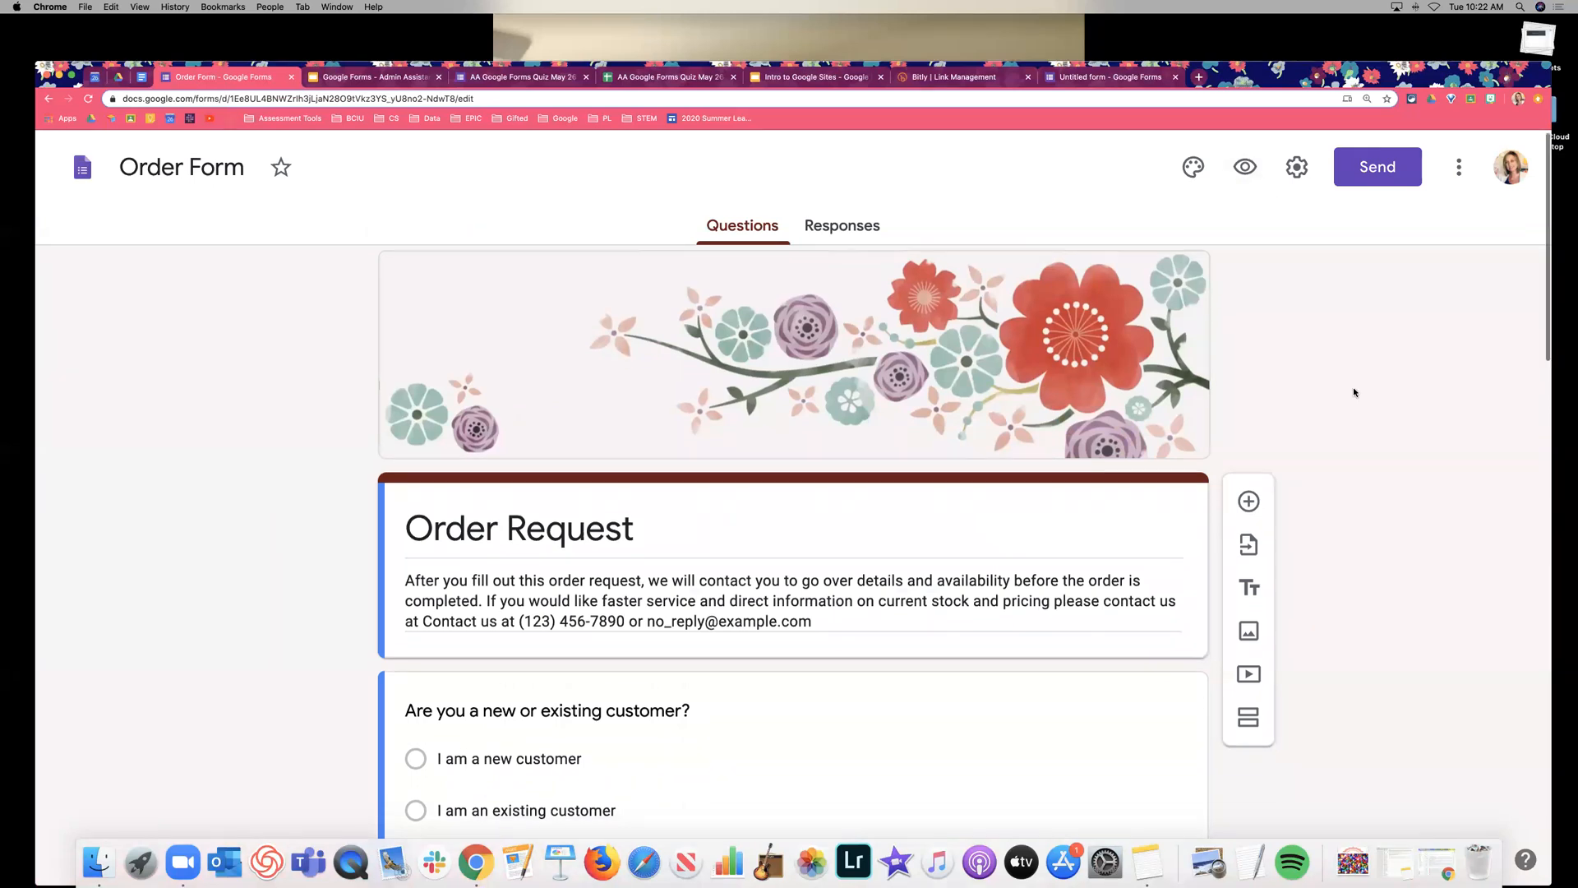
pyautogui.scroll(-7, 1354, 383)
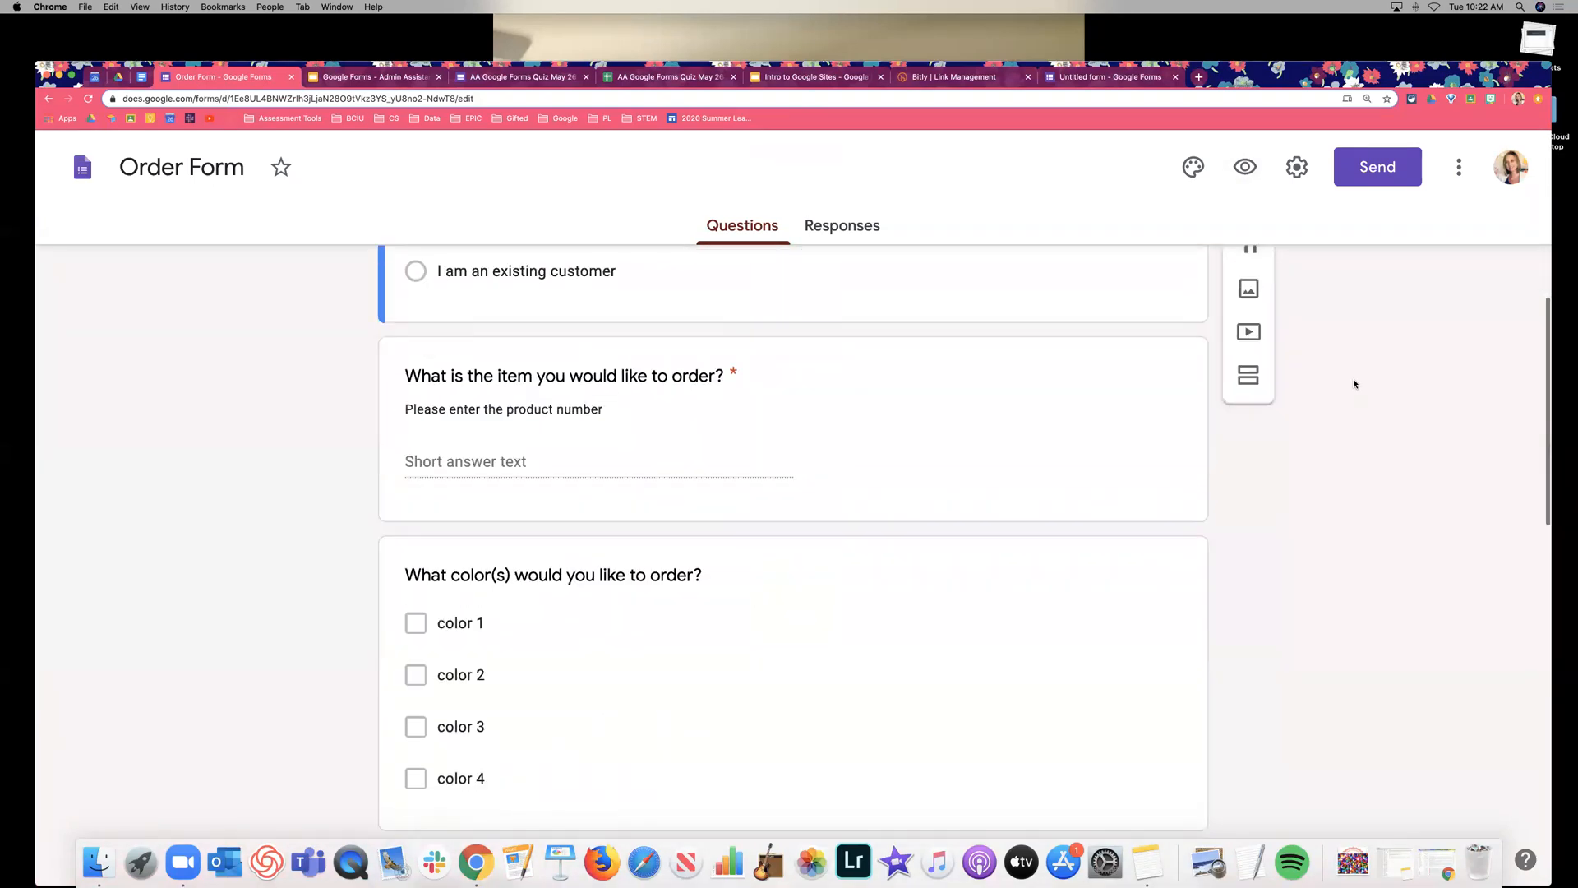
pyautogui.scroll(-5, 1354, 383)
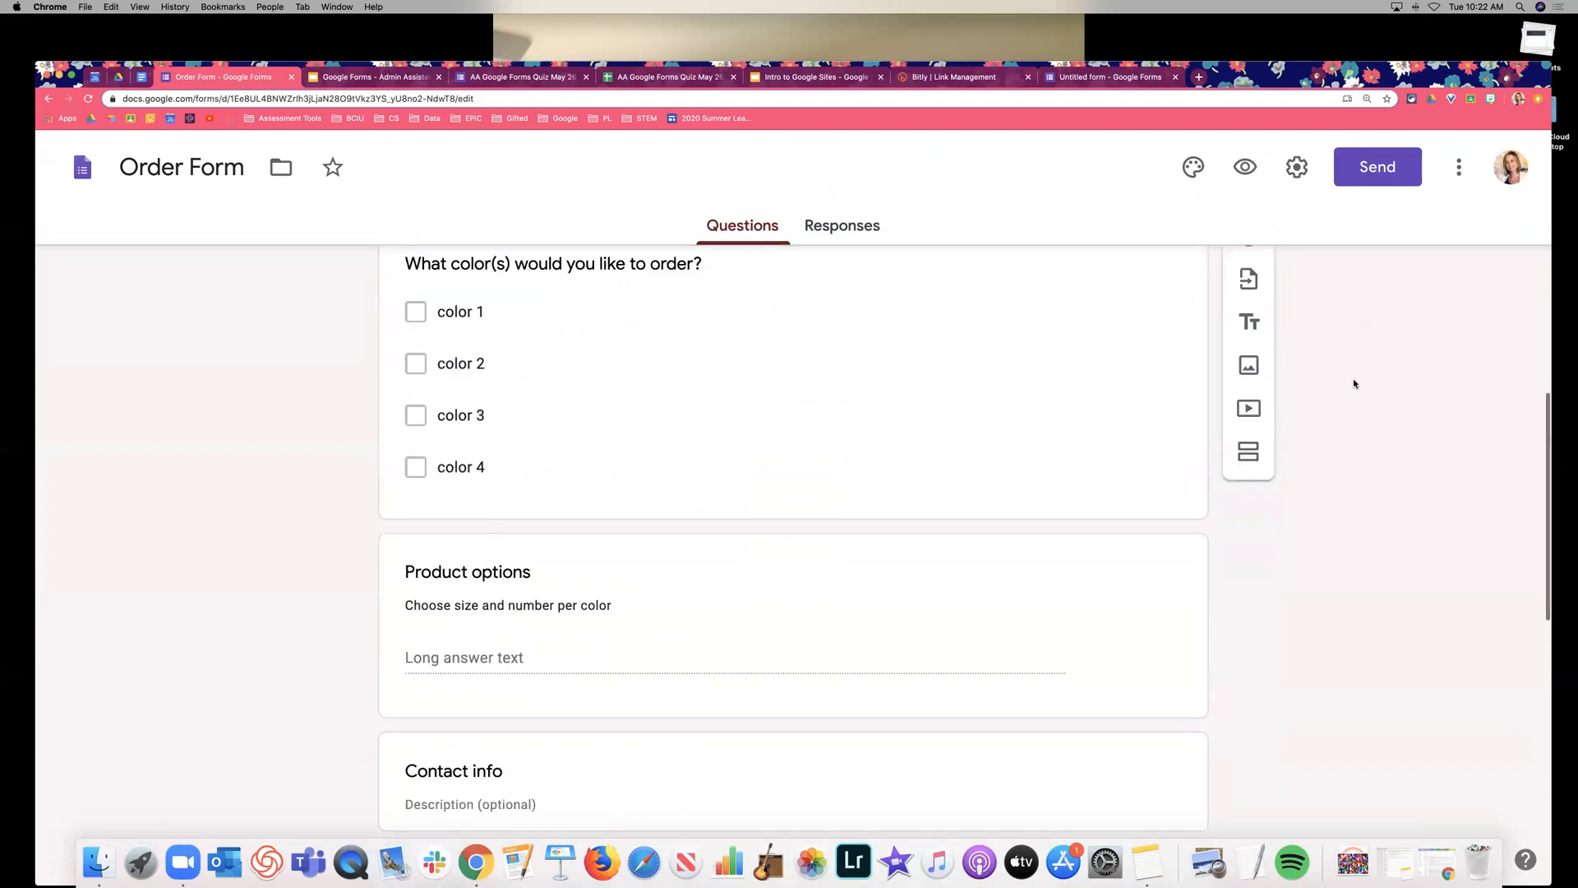
pyautogui.scroll(-5, 1354, 383)
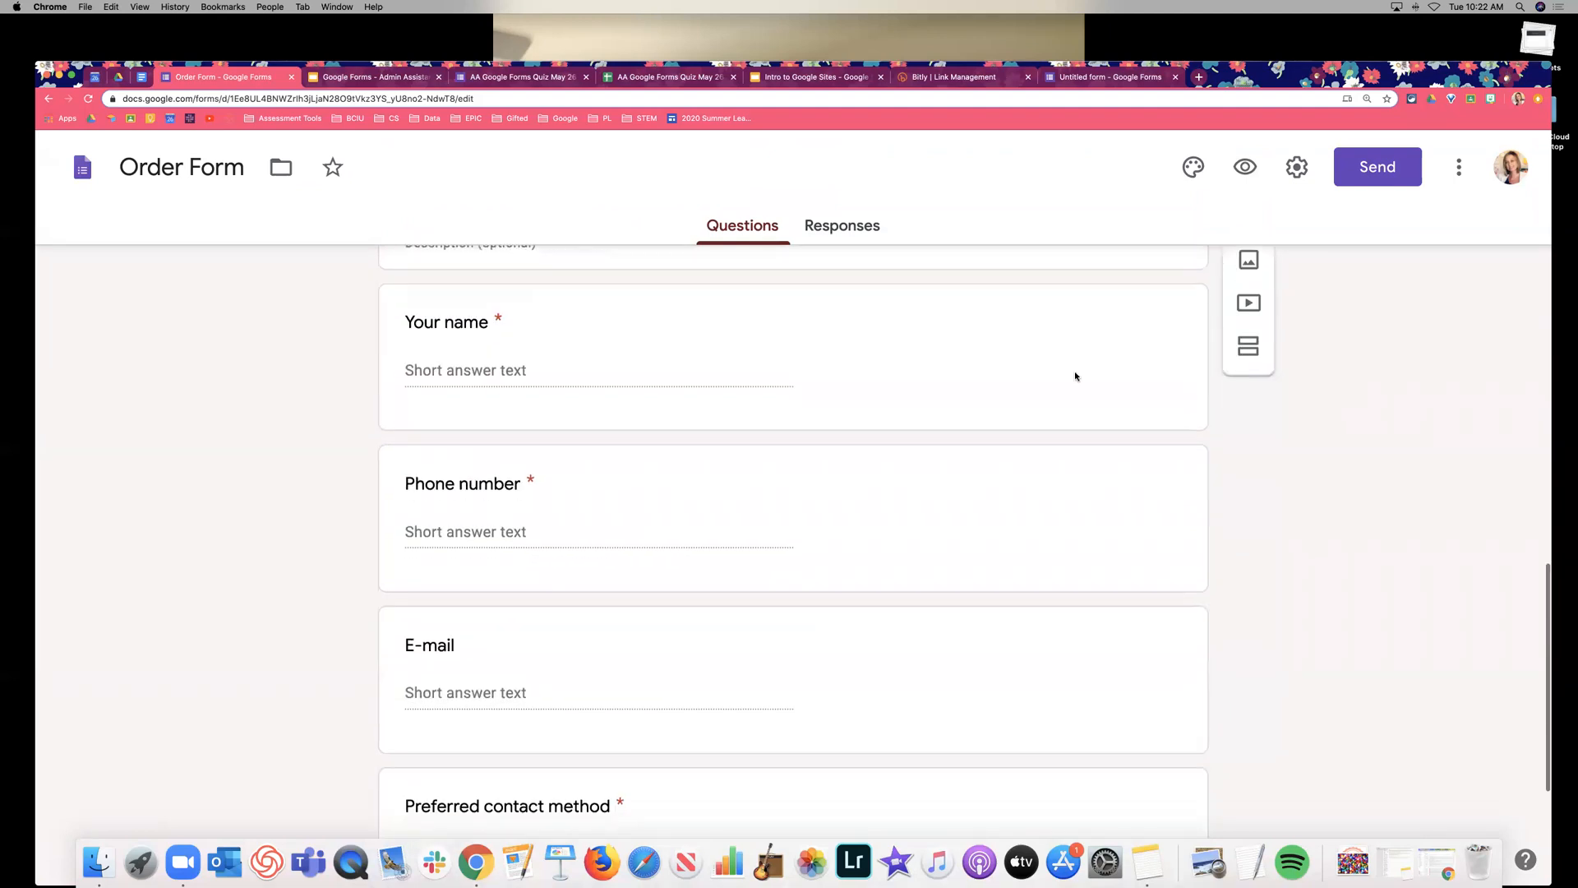
pyautogui.scroll(-2, 767, 365)
pyautogui.scroll(10, 781, 396)
pyautogui.scroll(15, 782, 394)
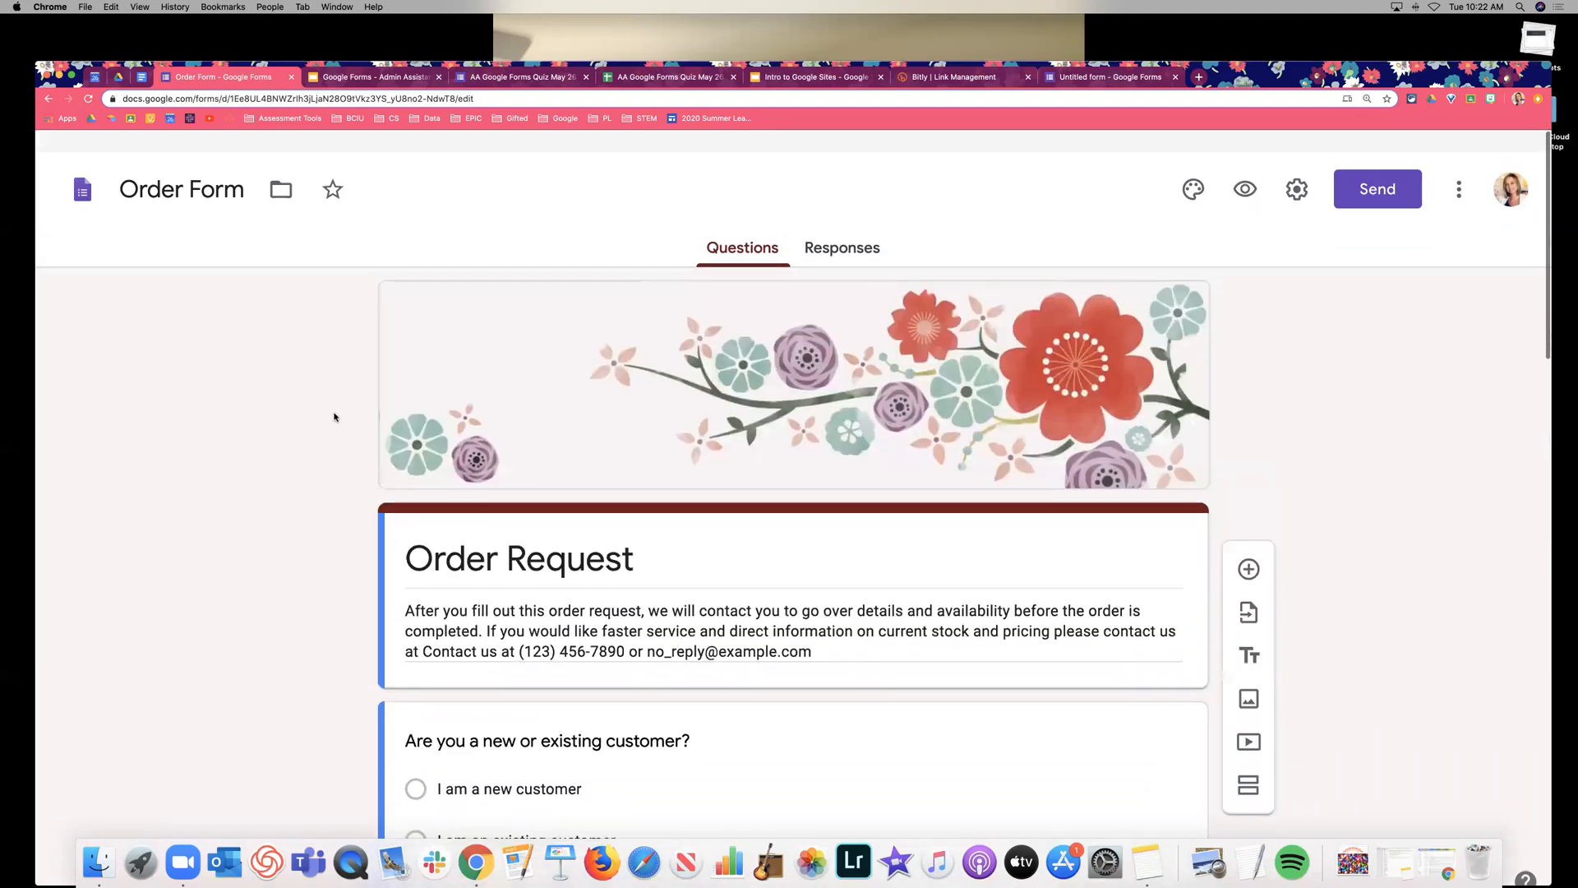
# Review Drive's New > More > Google Forms options, then return to the blank Untitled form.
pyautogui.click(118, 78)
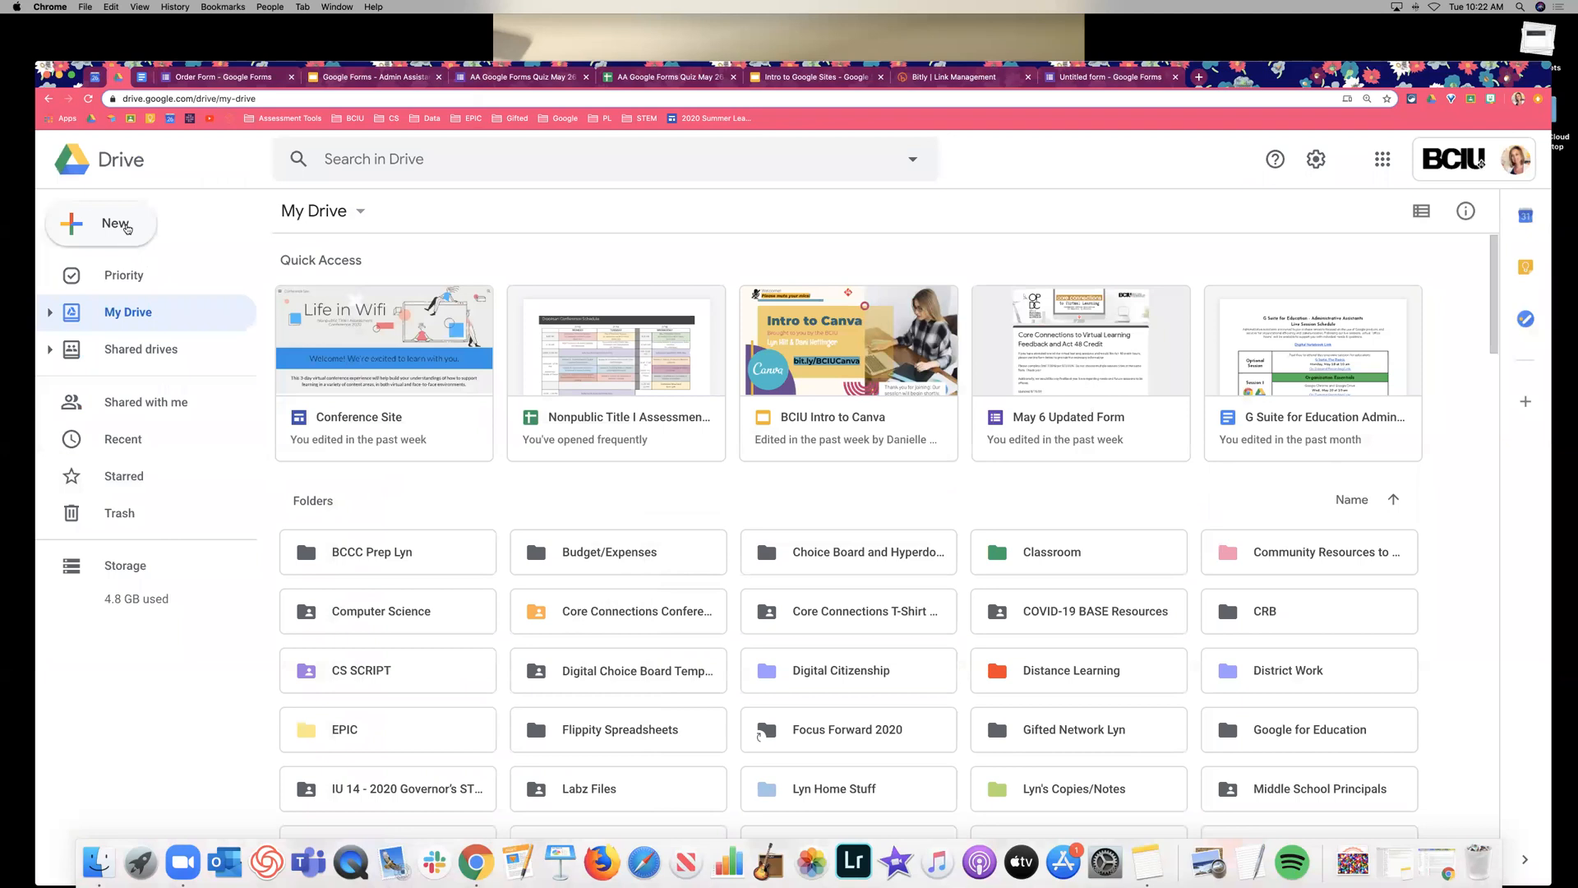
pyautogui.click(130, 231)
pyautogui.moveTo(329, 437)
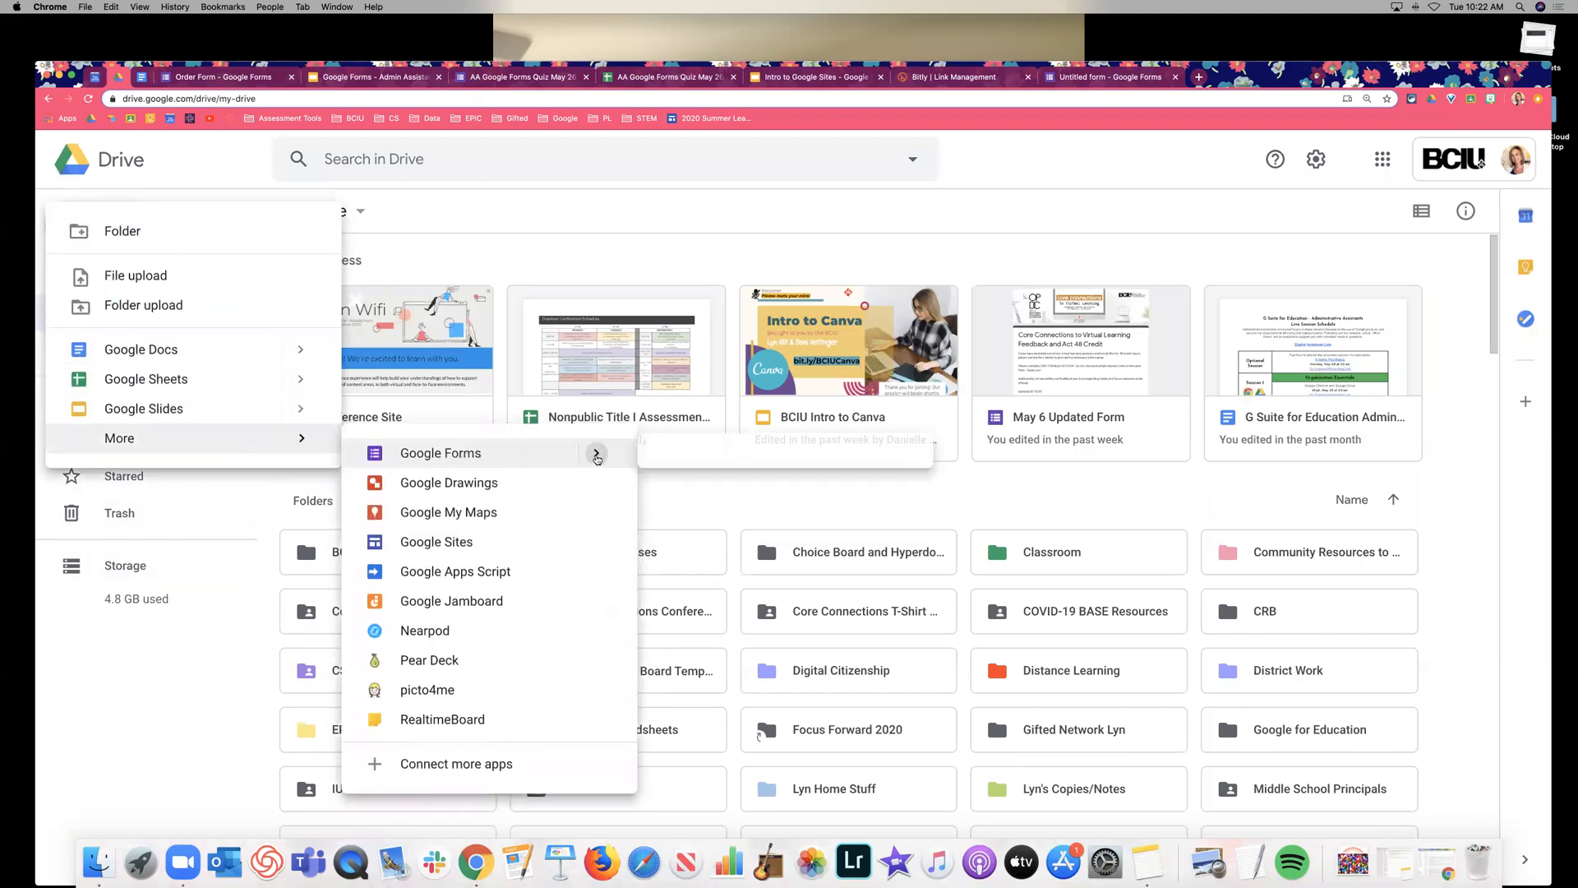
pyautogui.moveTo(598, 452)
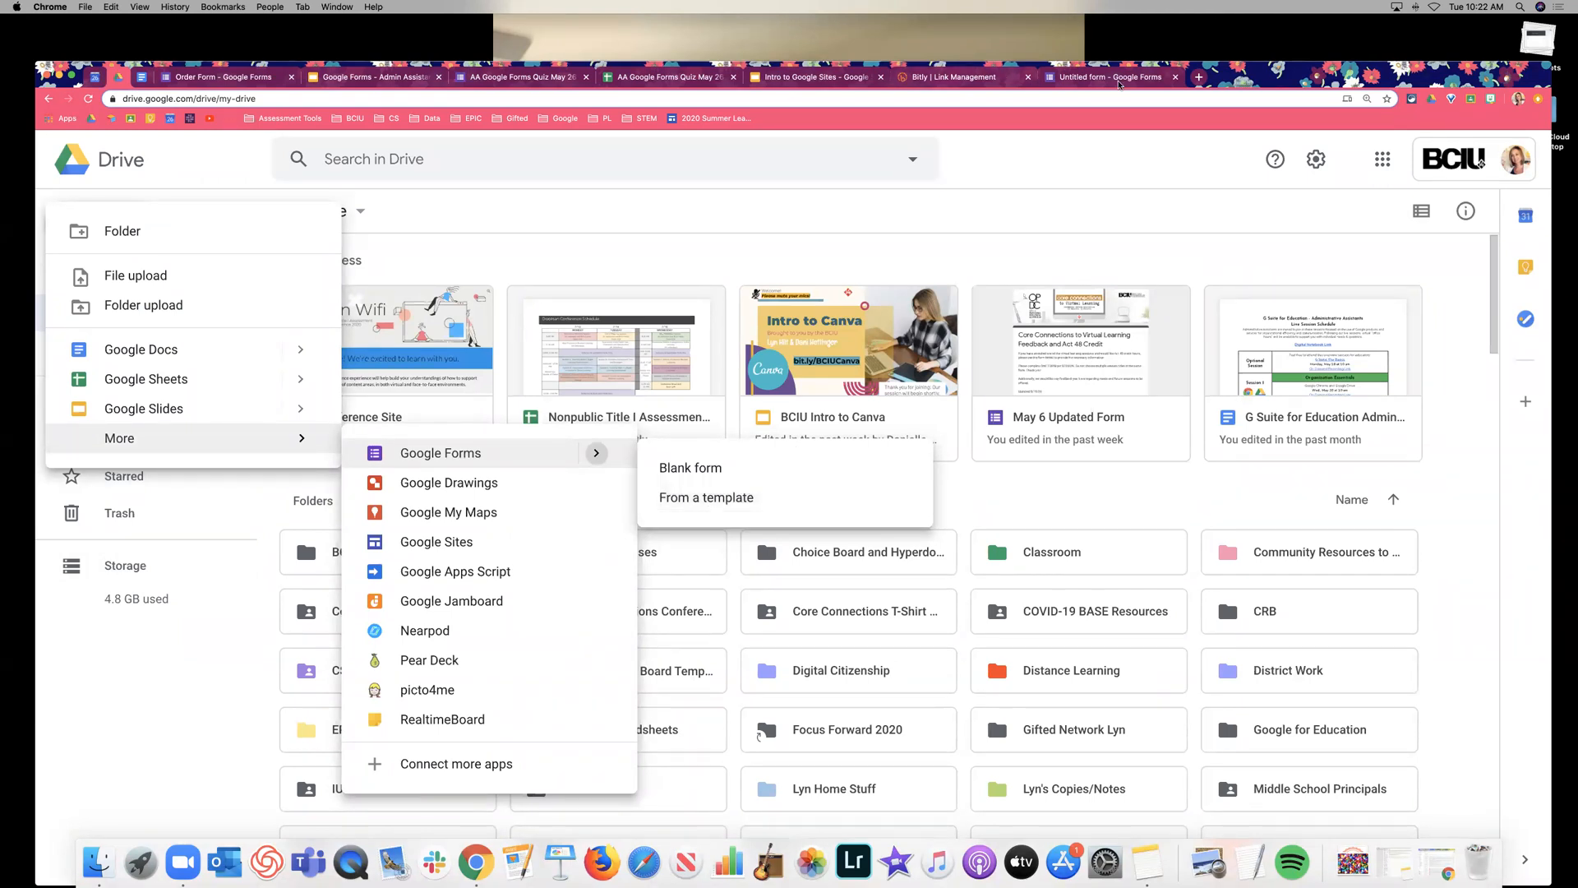
pyautogui.click(1109, 76)
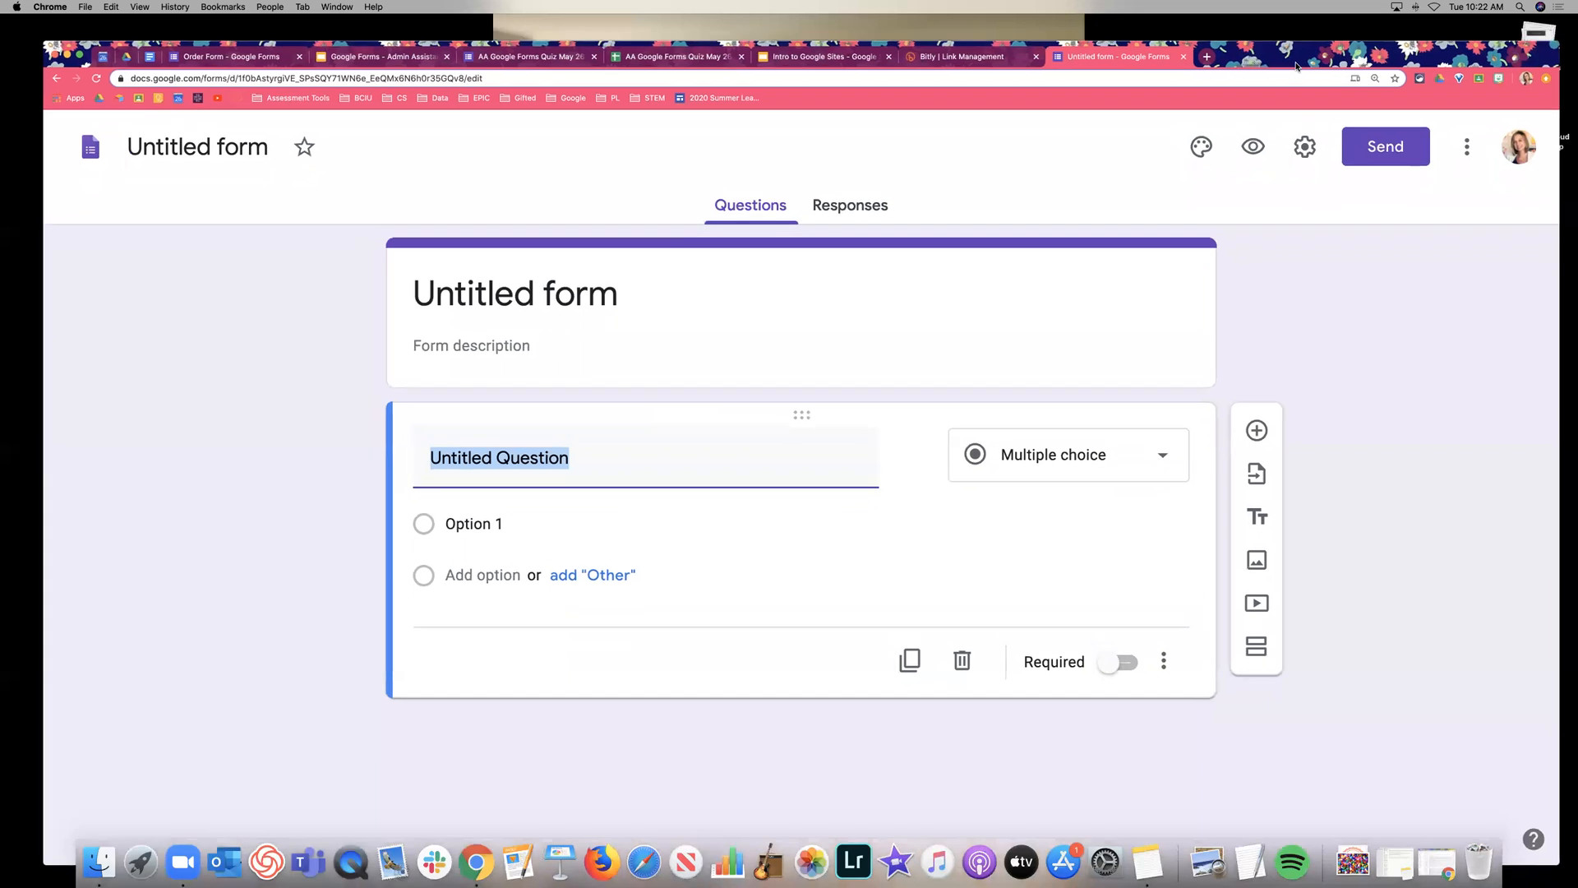
# Title the form 'End of Year Needs Survey' and give the file the same name.
pyautogui.click(1360, 377)
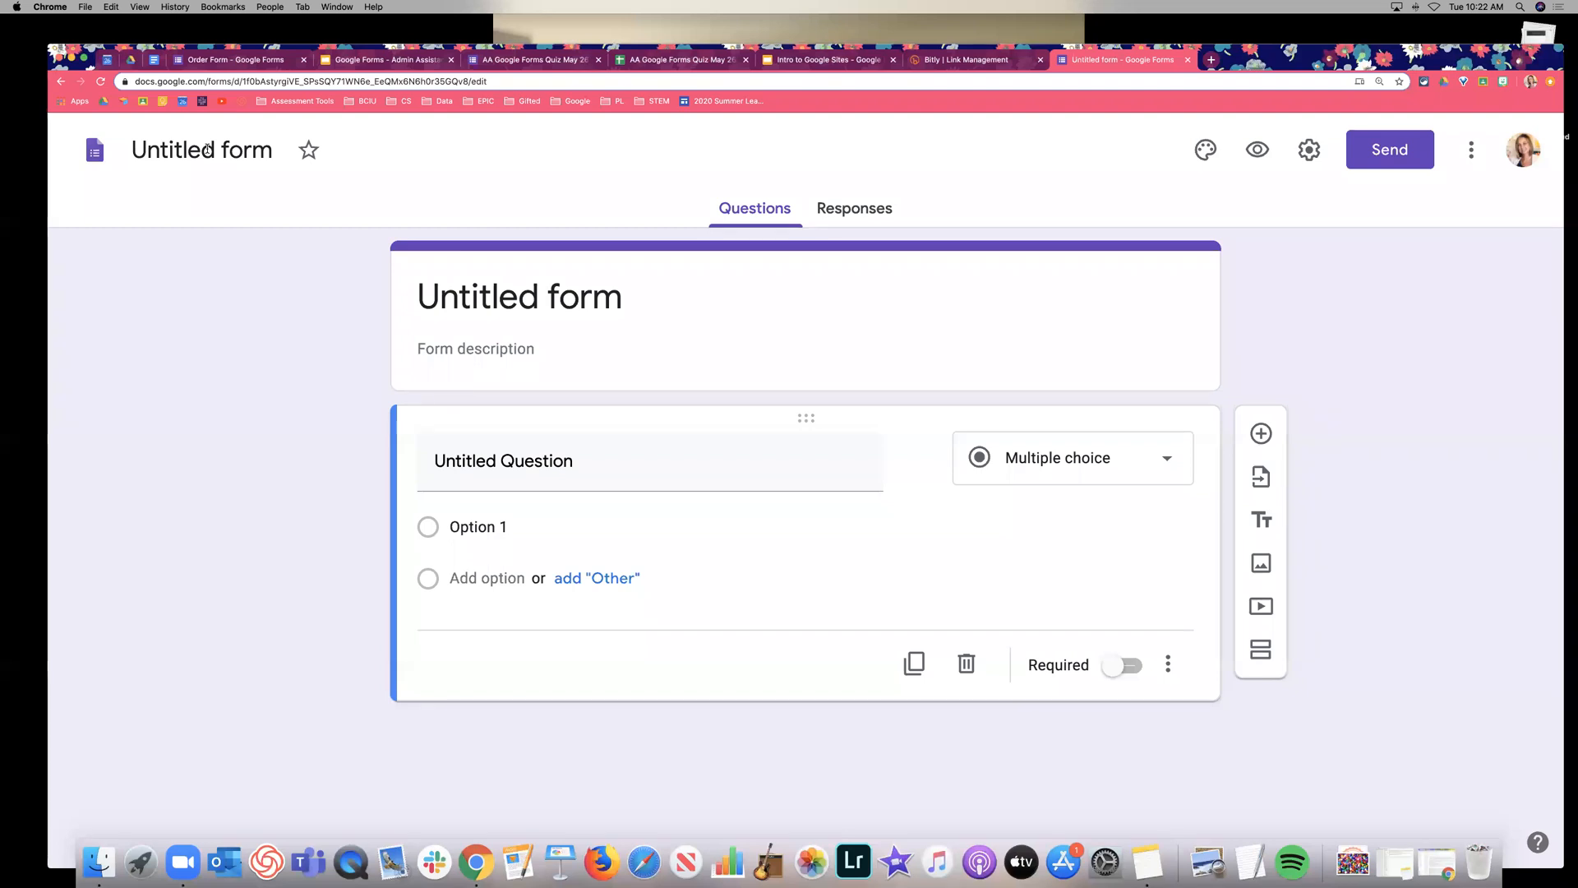
pyautogui.click(505, 298)
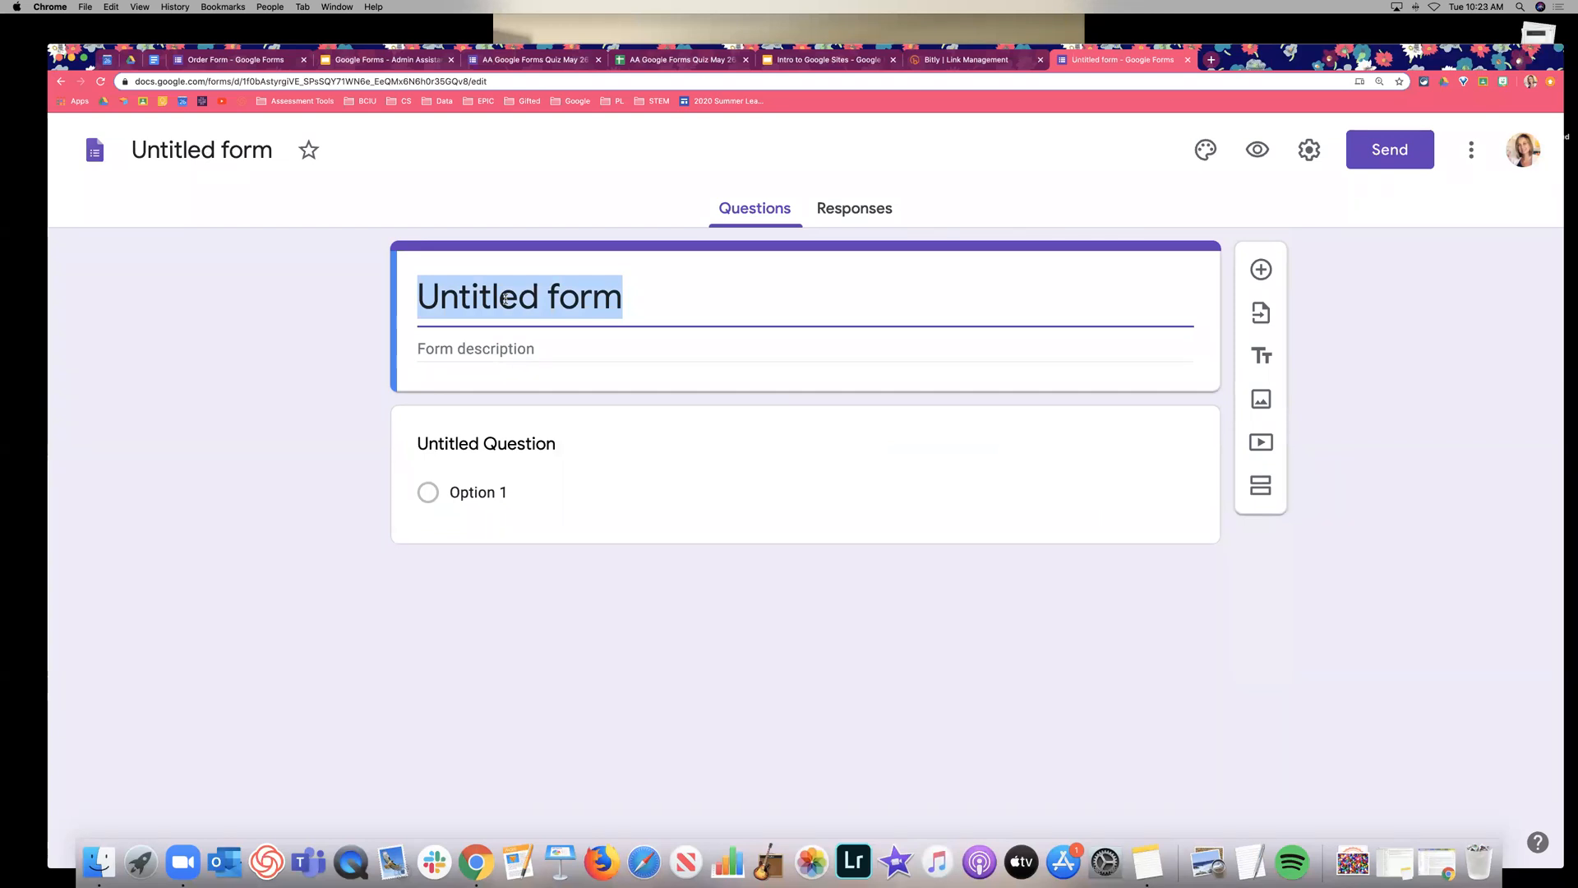
pyautogui.write('End of Year Needs')
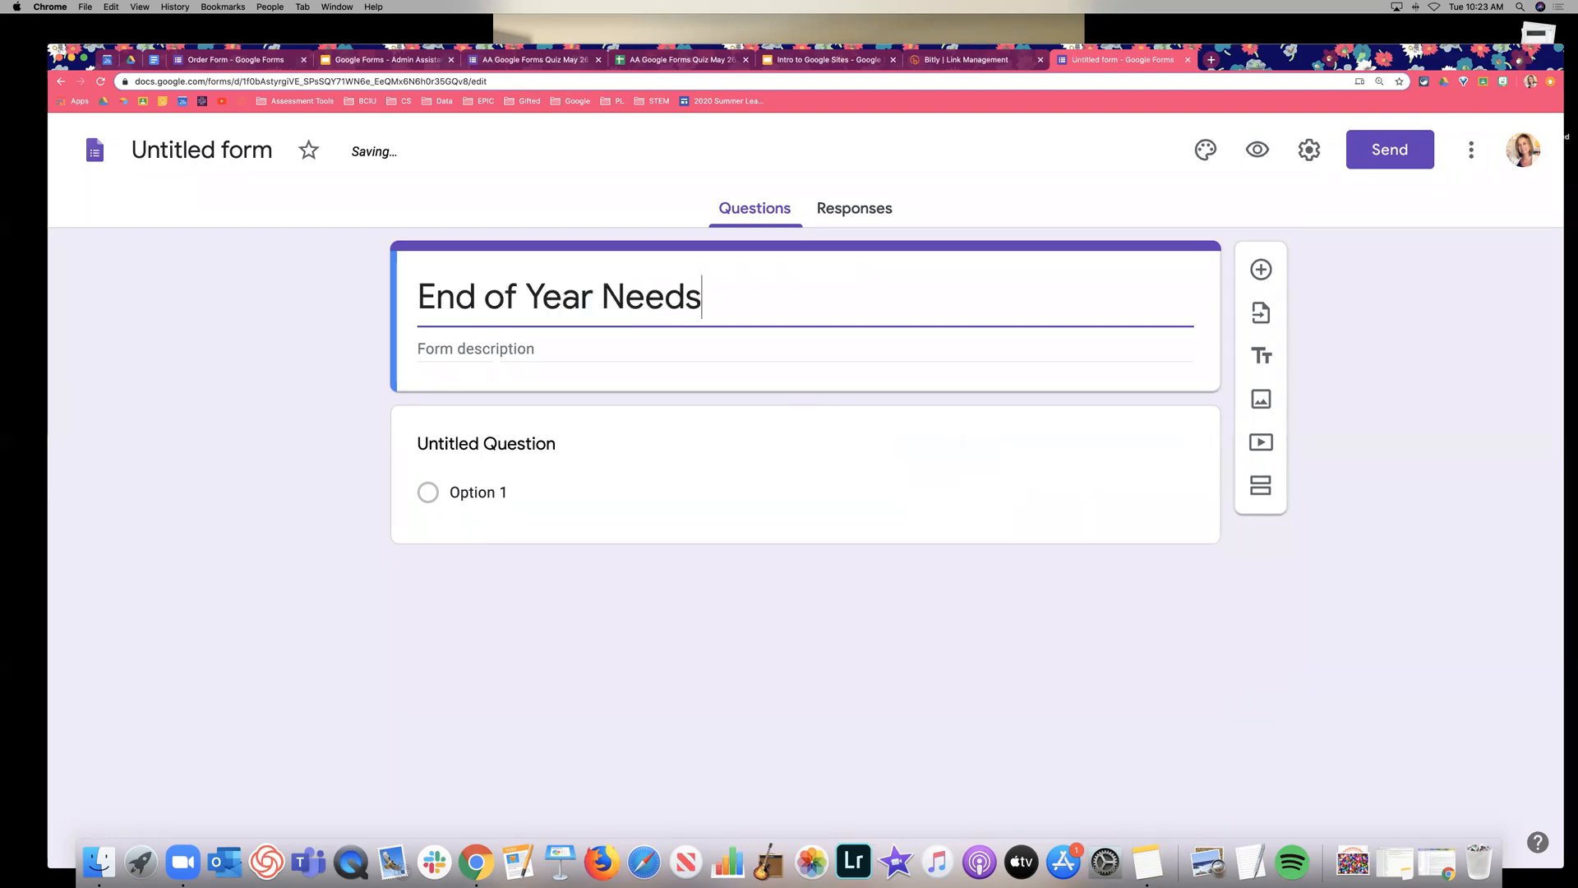
pyautogui.write(' Survey')
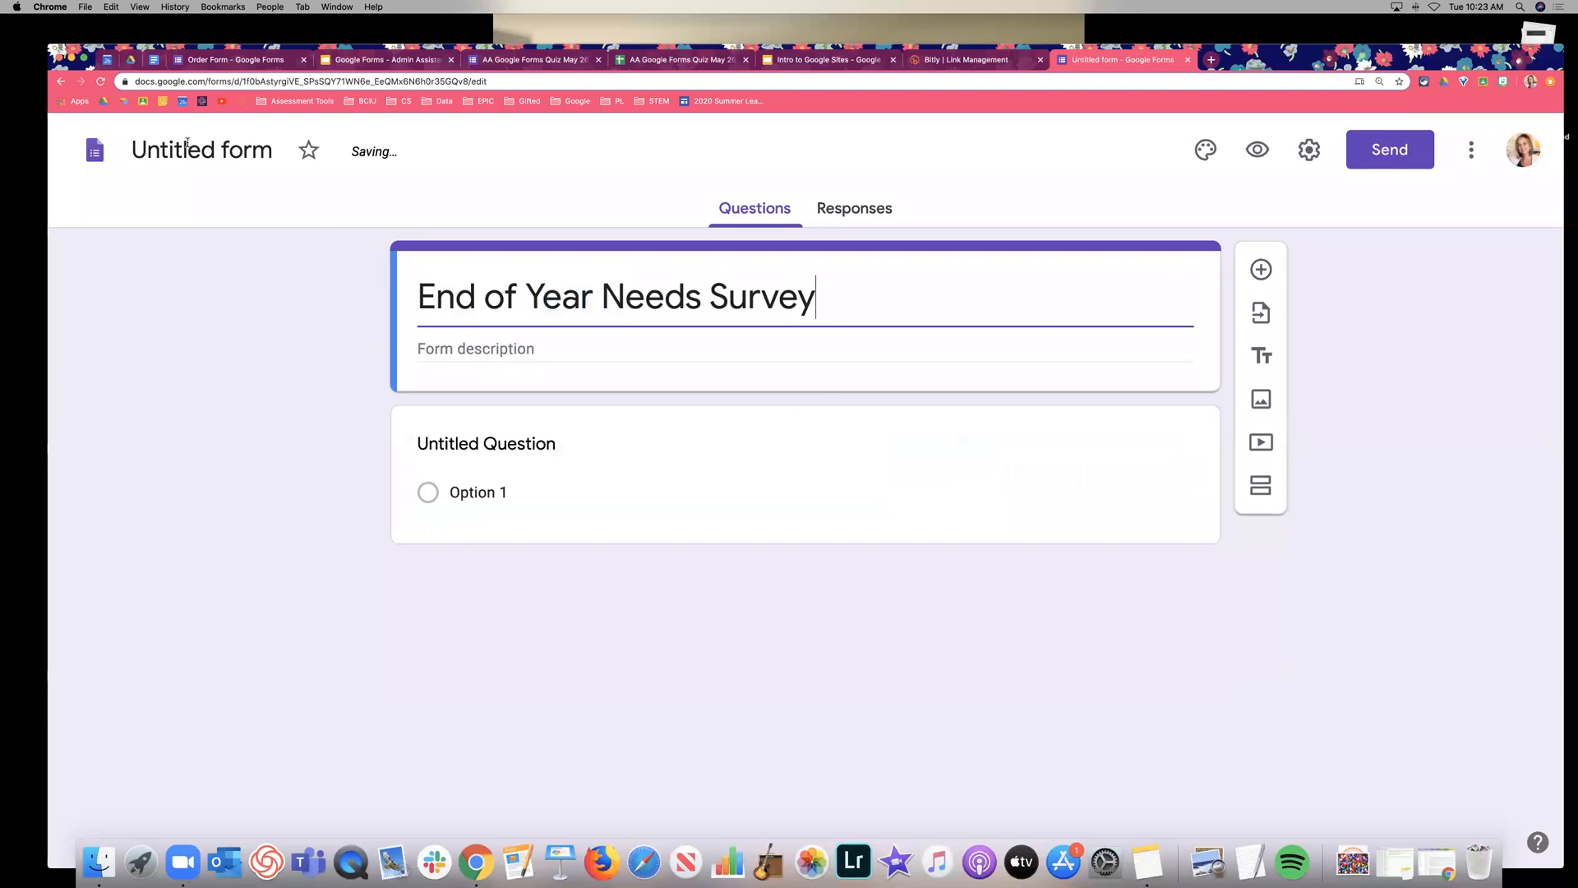
pyautogui.click(194, 149)
pyautogui.click(400, 309)
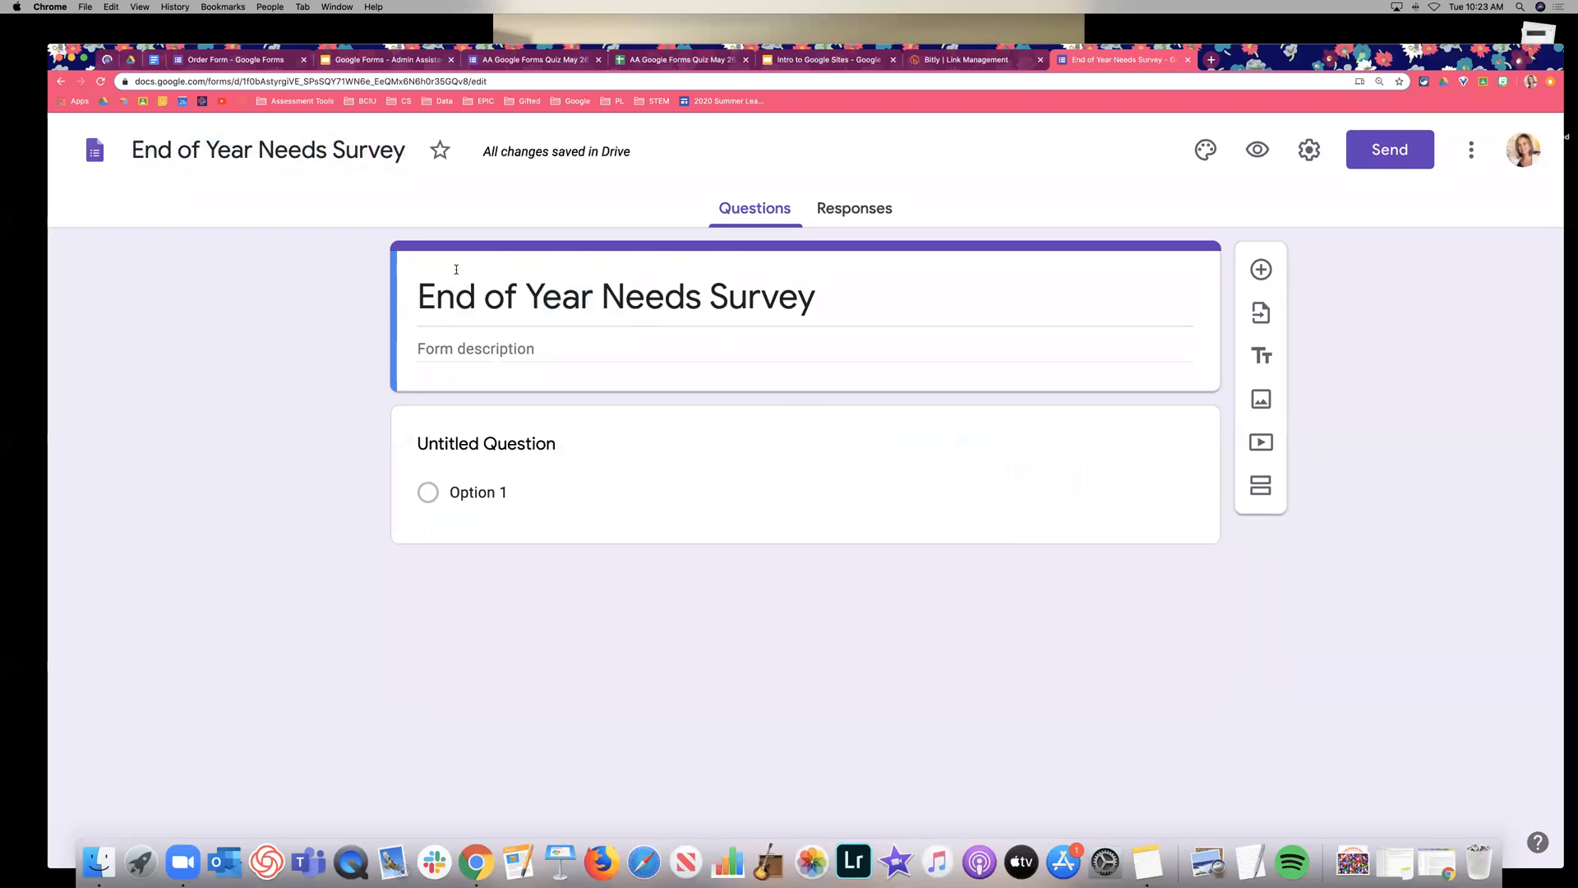
# Add the description 'Teachers, let us know what you need from the admin team to support you at the end of the year.'.
pyautogui.click(482, 350)
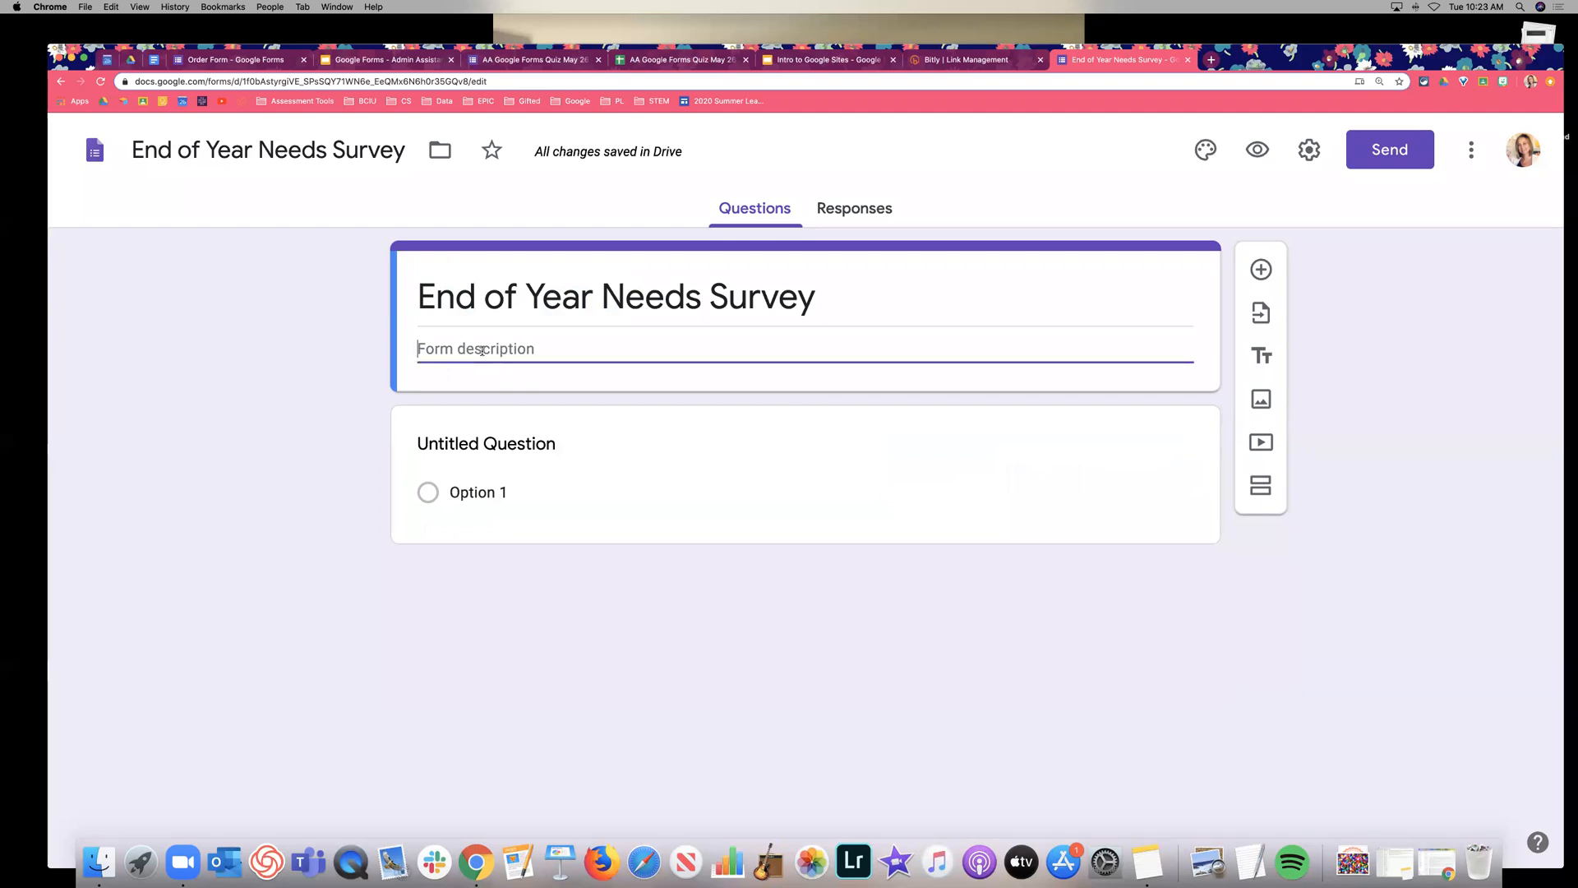
pyautogui.write('Teachers, let us')
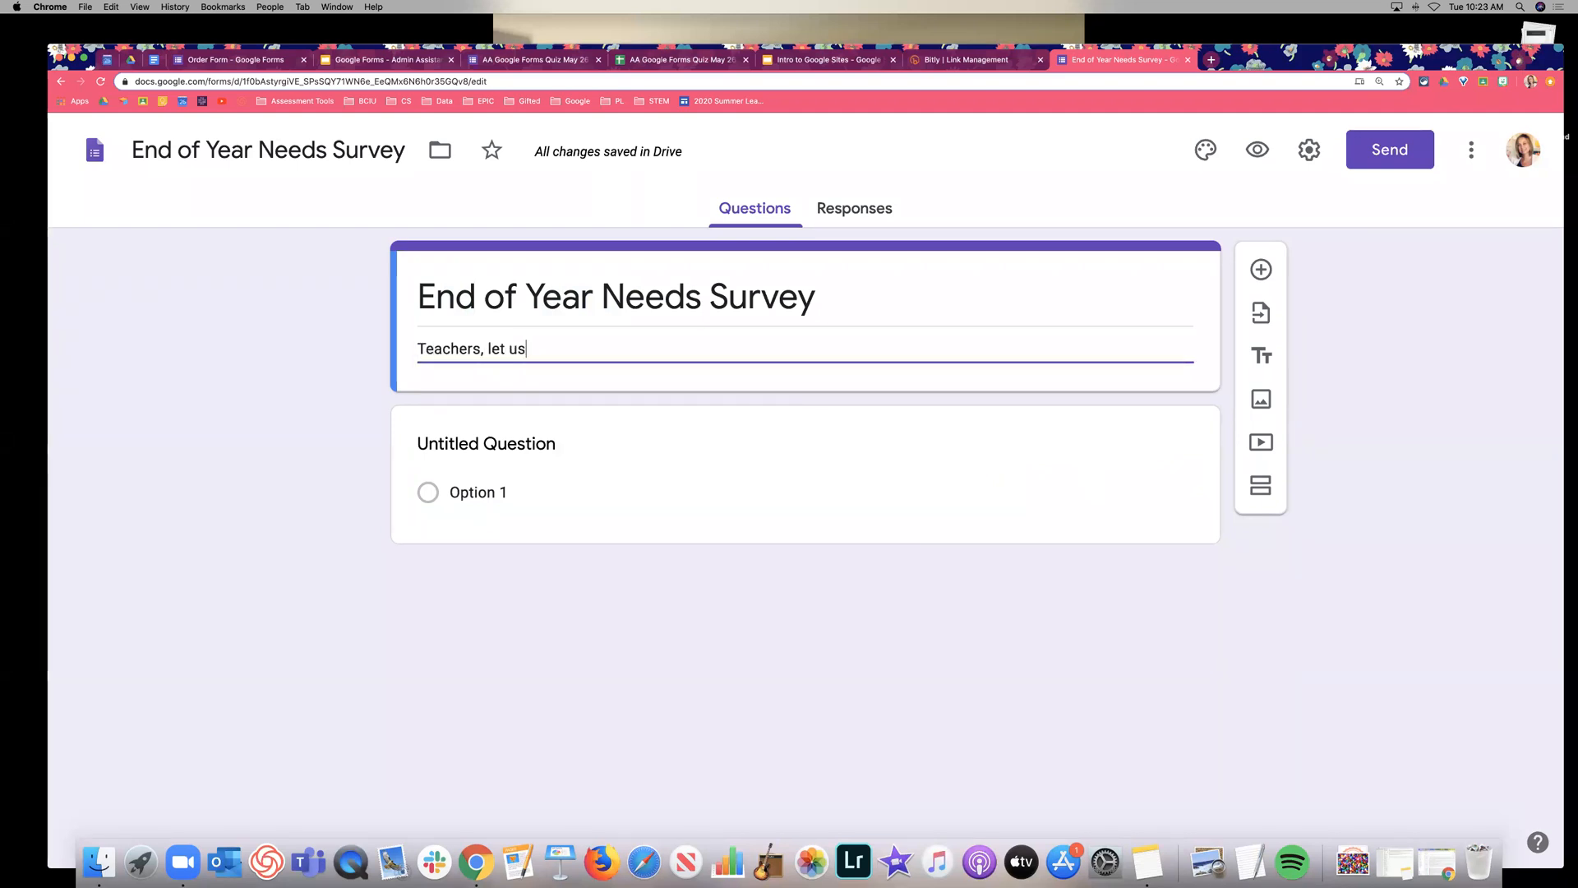
pyautogui.write(' know what you need from ')
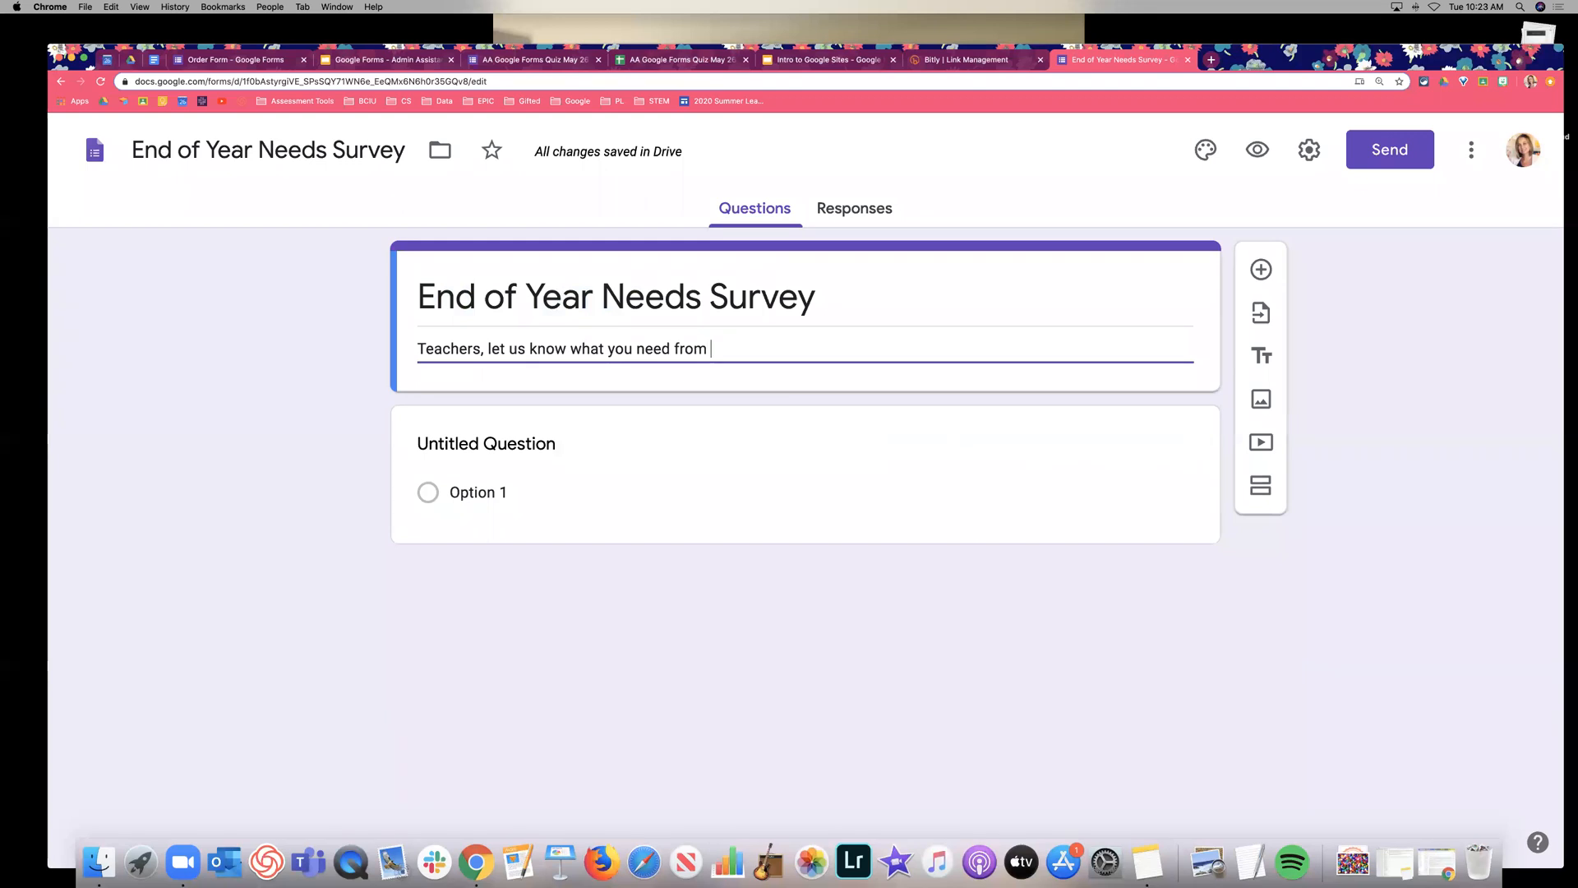
pyautogui.write('admin team over t')
pyautogui.press('BackSpace')
pyautogui.press('BackSpace')
pyautogui.press('BackSpace')
pyautogui.press('BackSpace')
pyautogui.write('t')
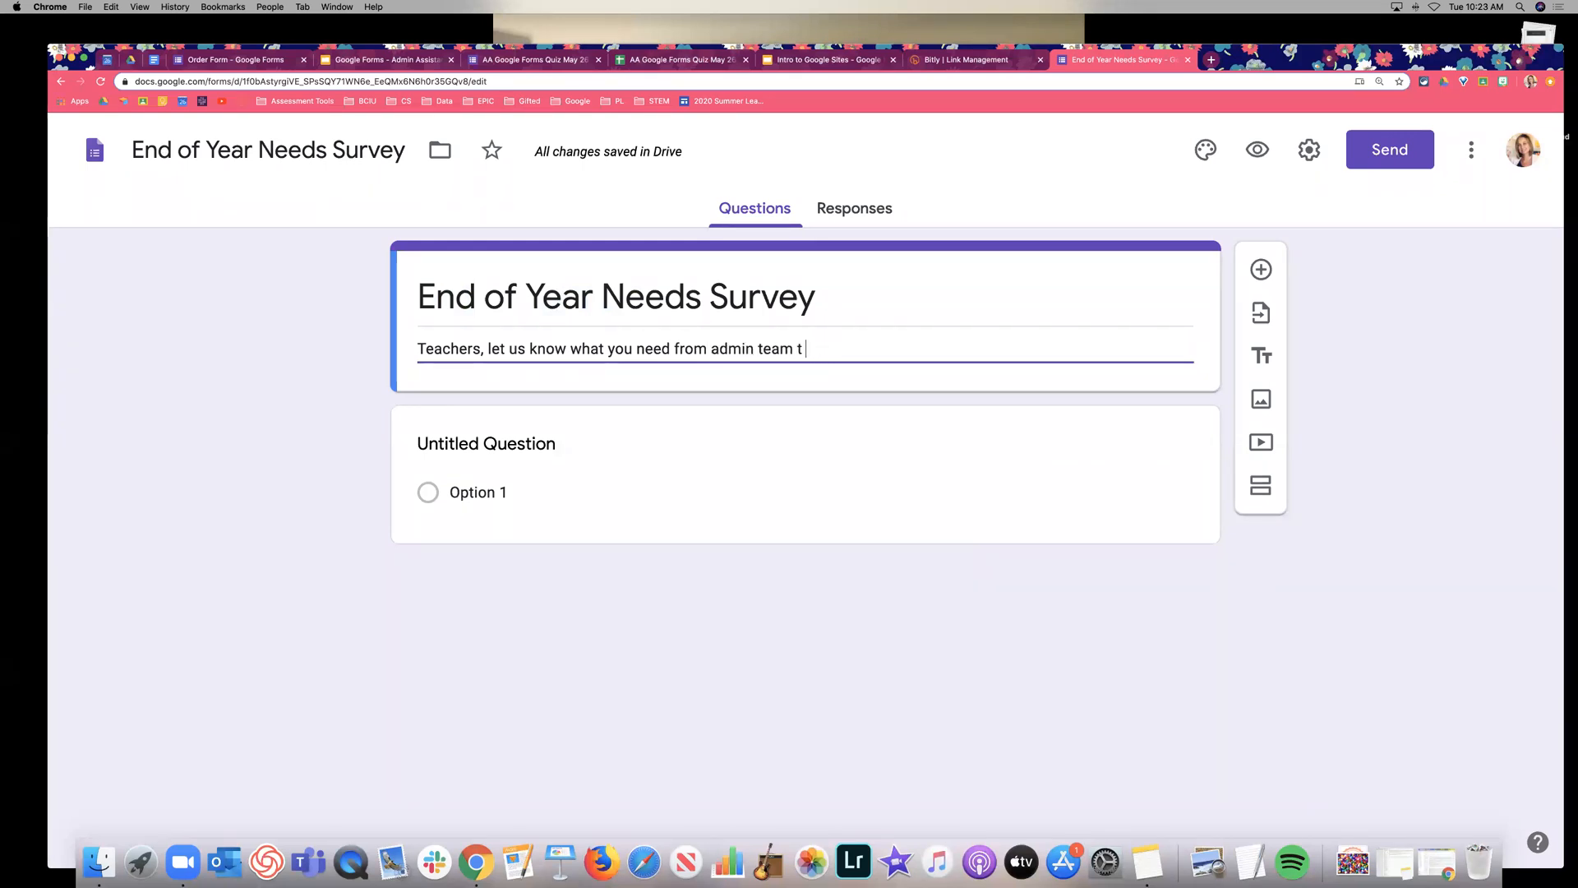
pyautogui.write('o support you end of the year.')
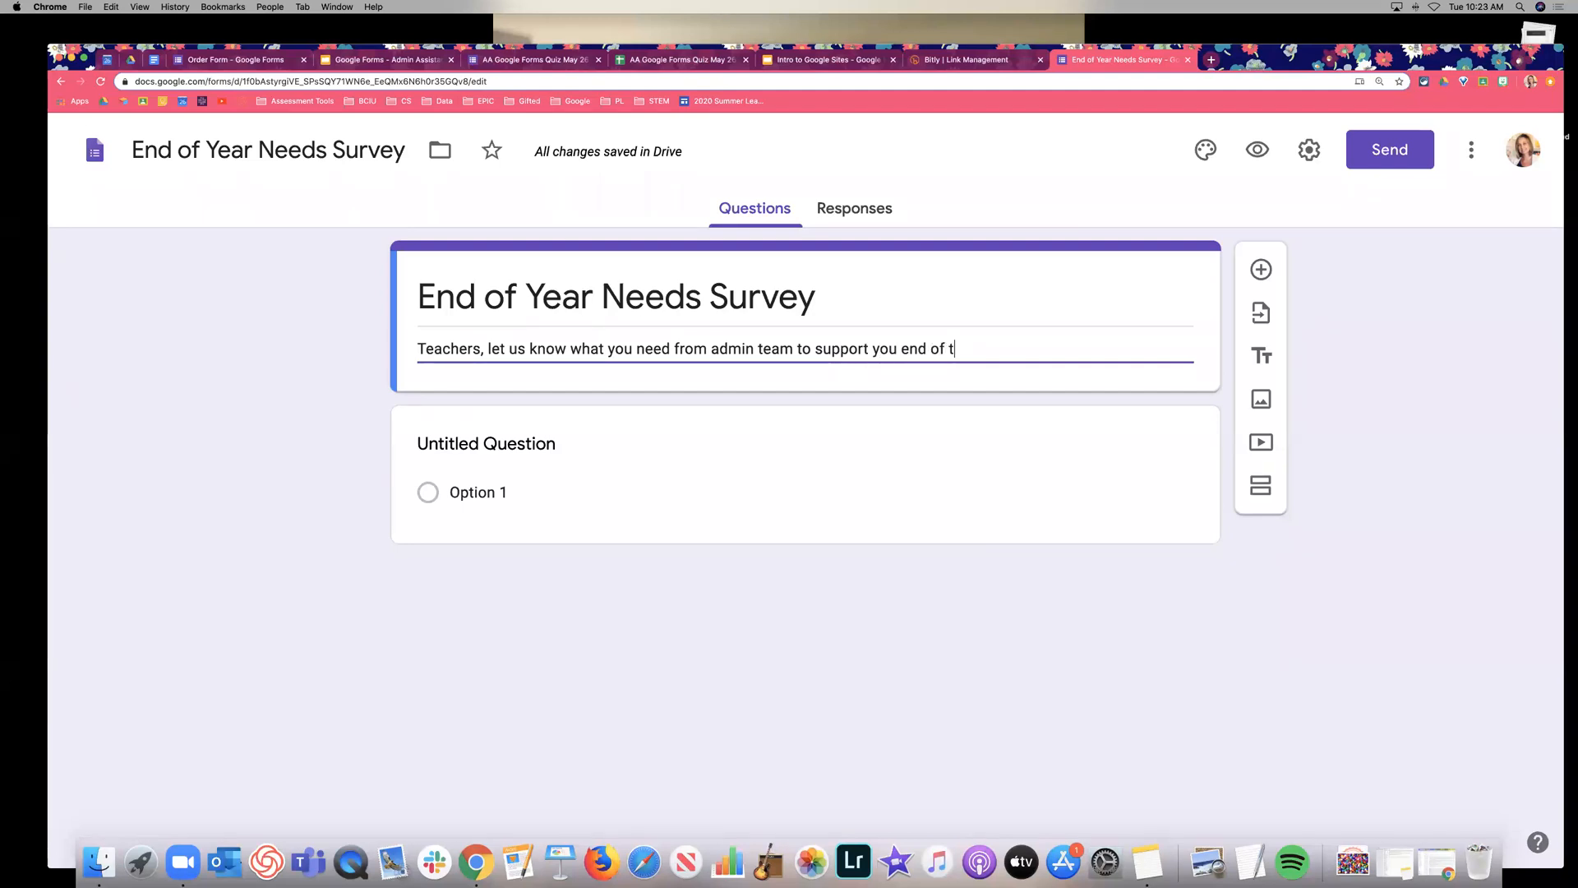
pyautogui.click(707, 347)
pyautogui.write('the')
pyautogui.click(929, 348)
pyautogui.write('at the')
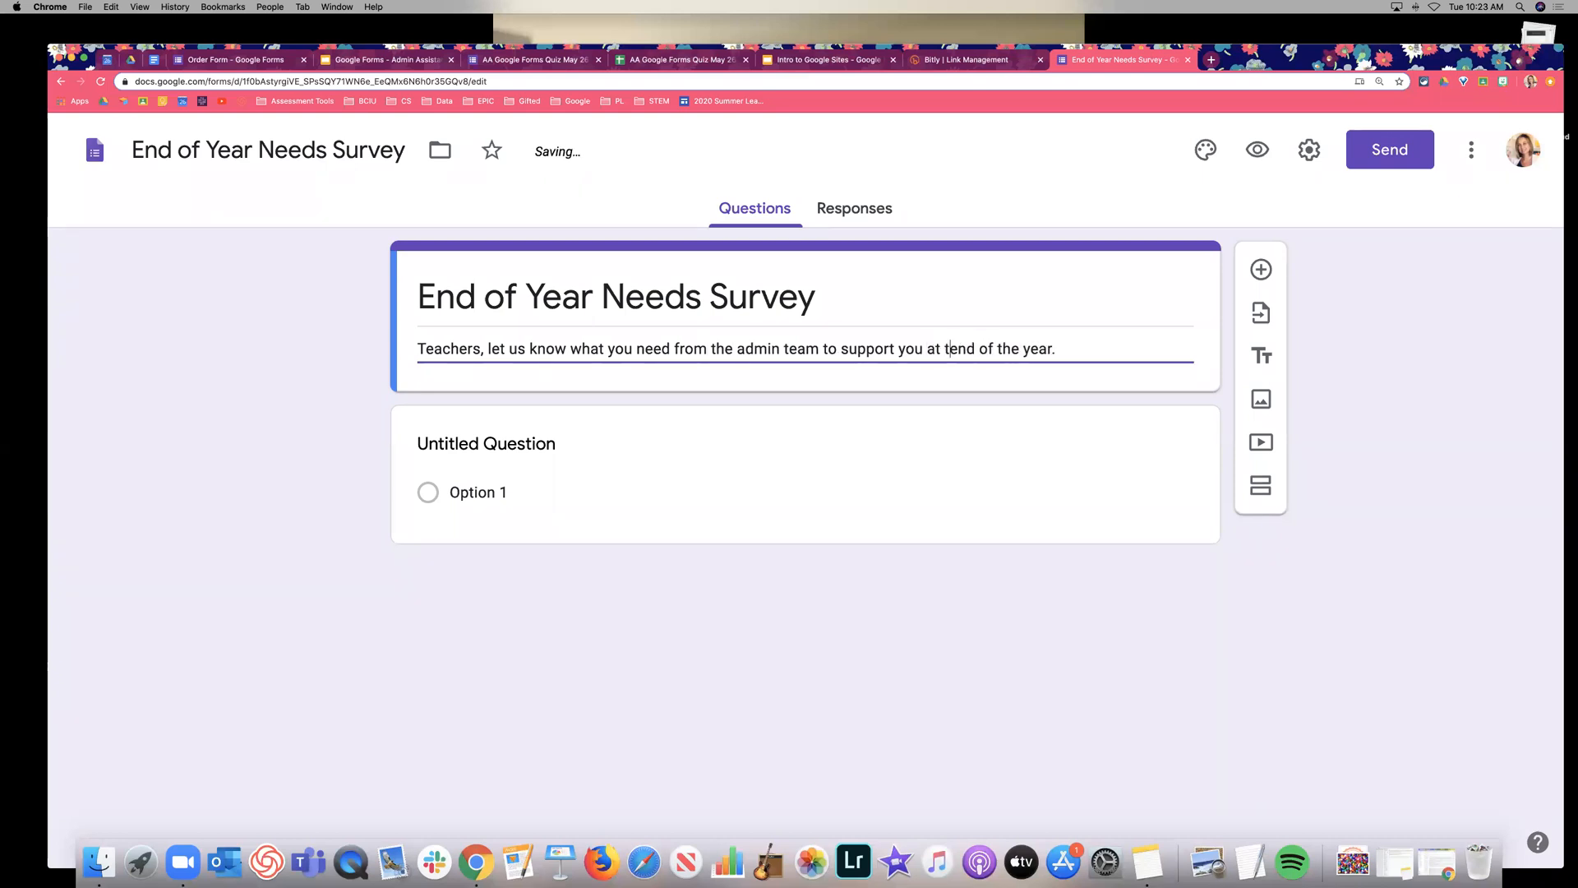
pyautogui.click(352, 359)
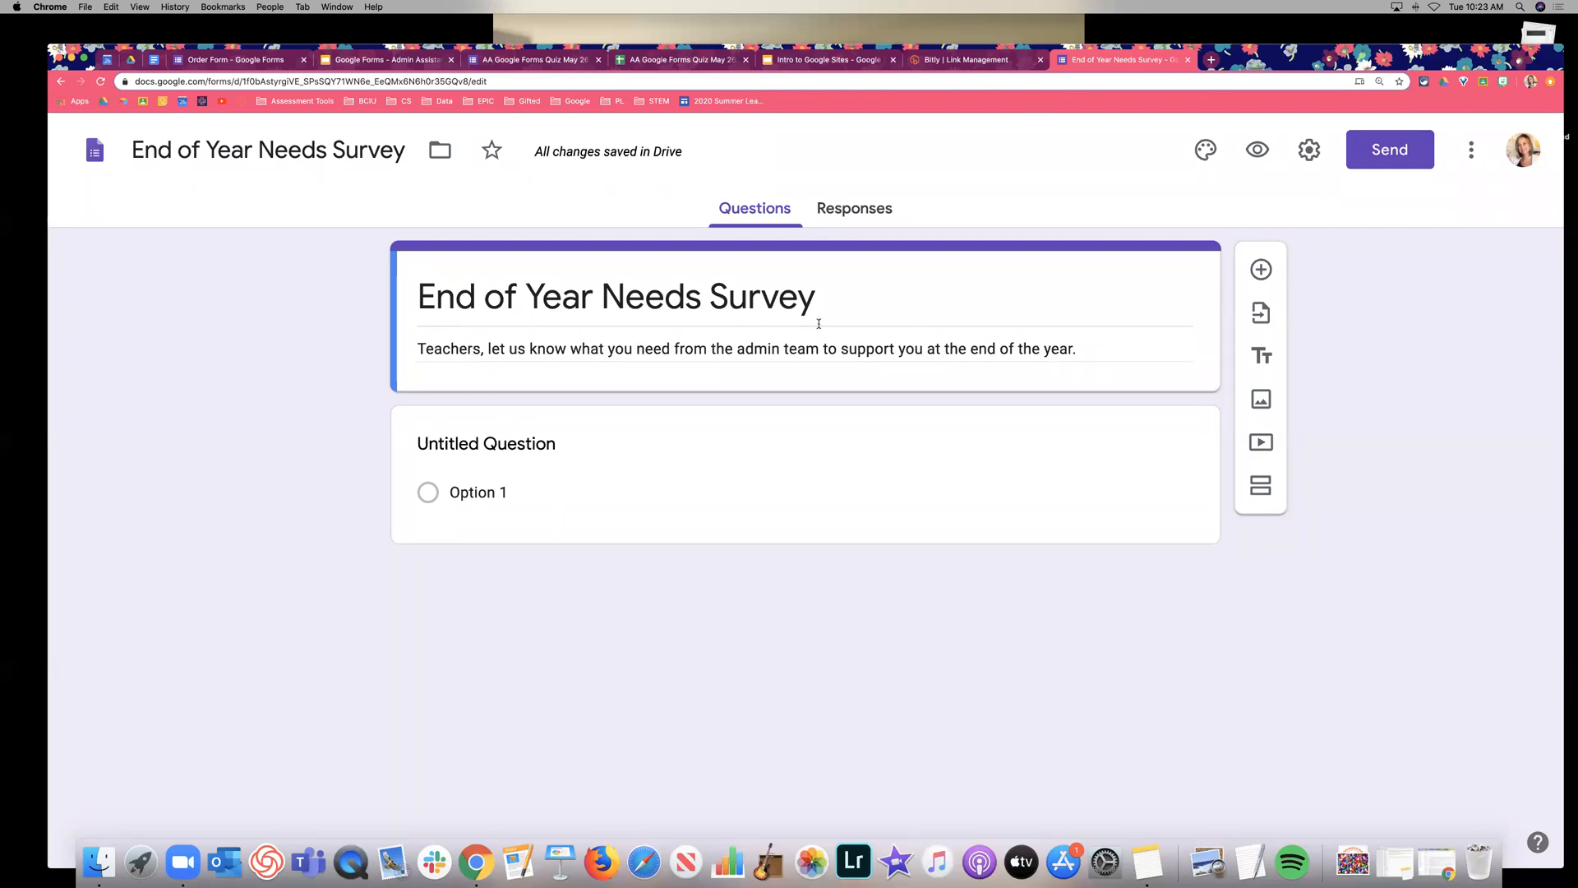
# Zoom the page to 250% and title the first question 'Your Name'.
pyautogui.click(708, 469)
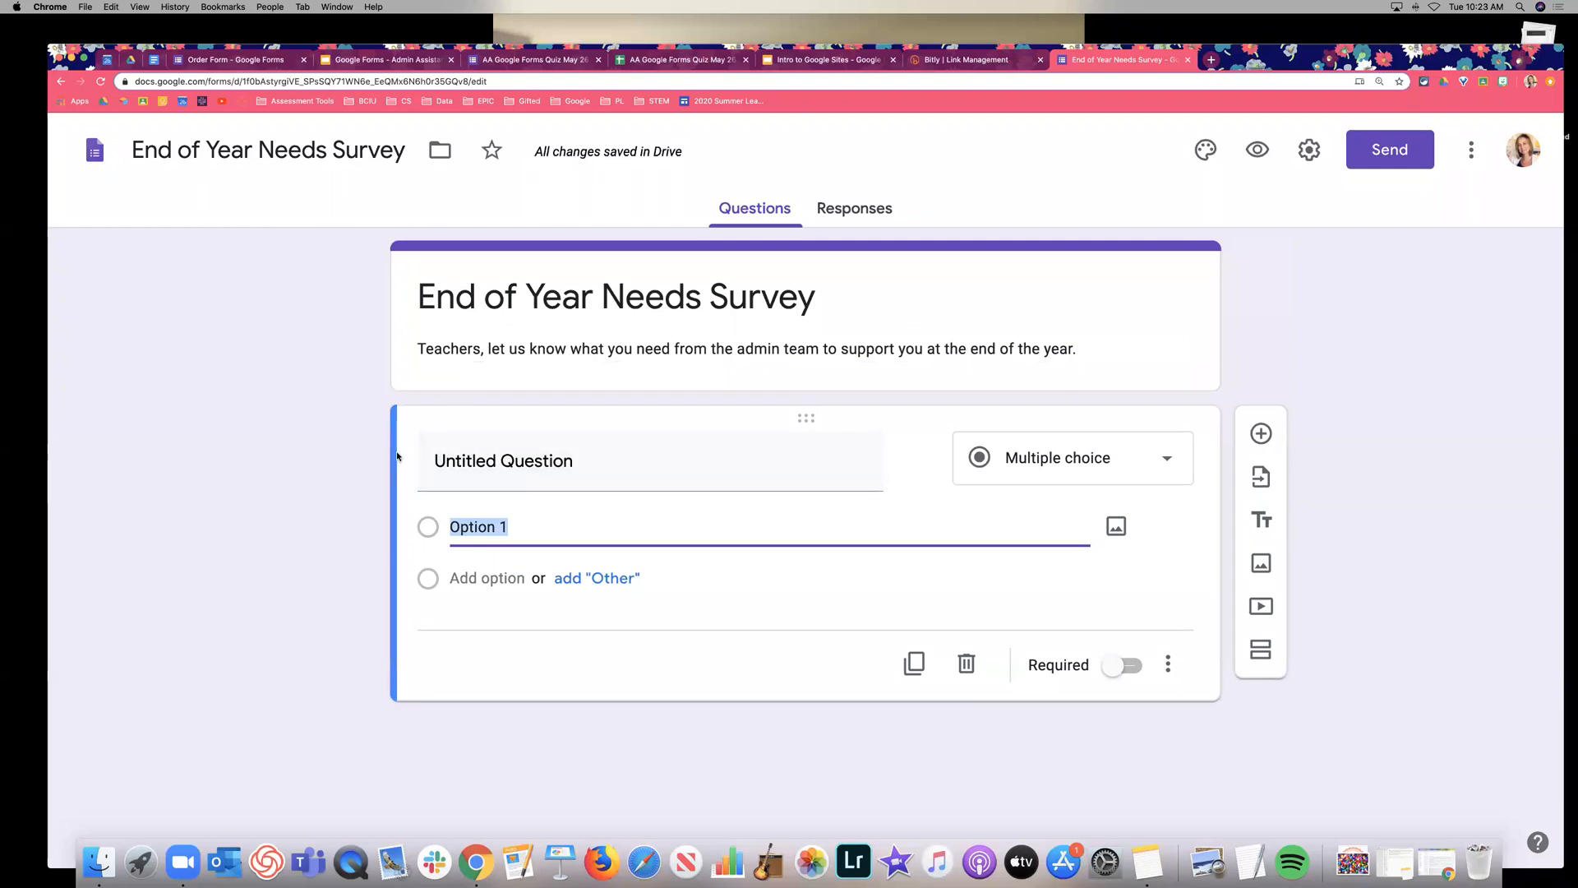
pyautogui.scroll(-1, 730, 582)
pyautogui.press('super+equal')
pyautogui.press('super+equal')
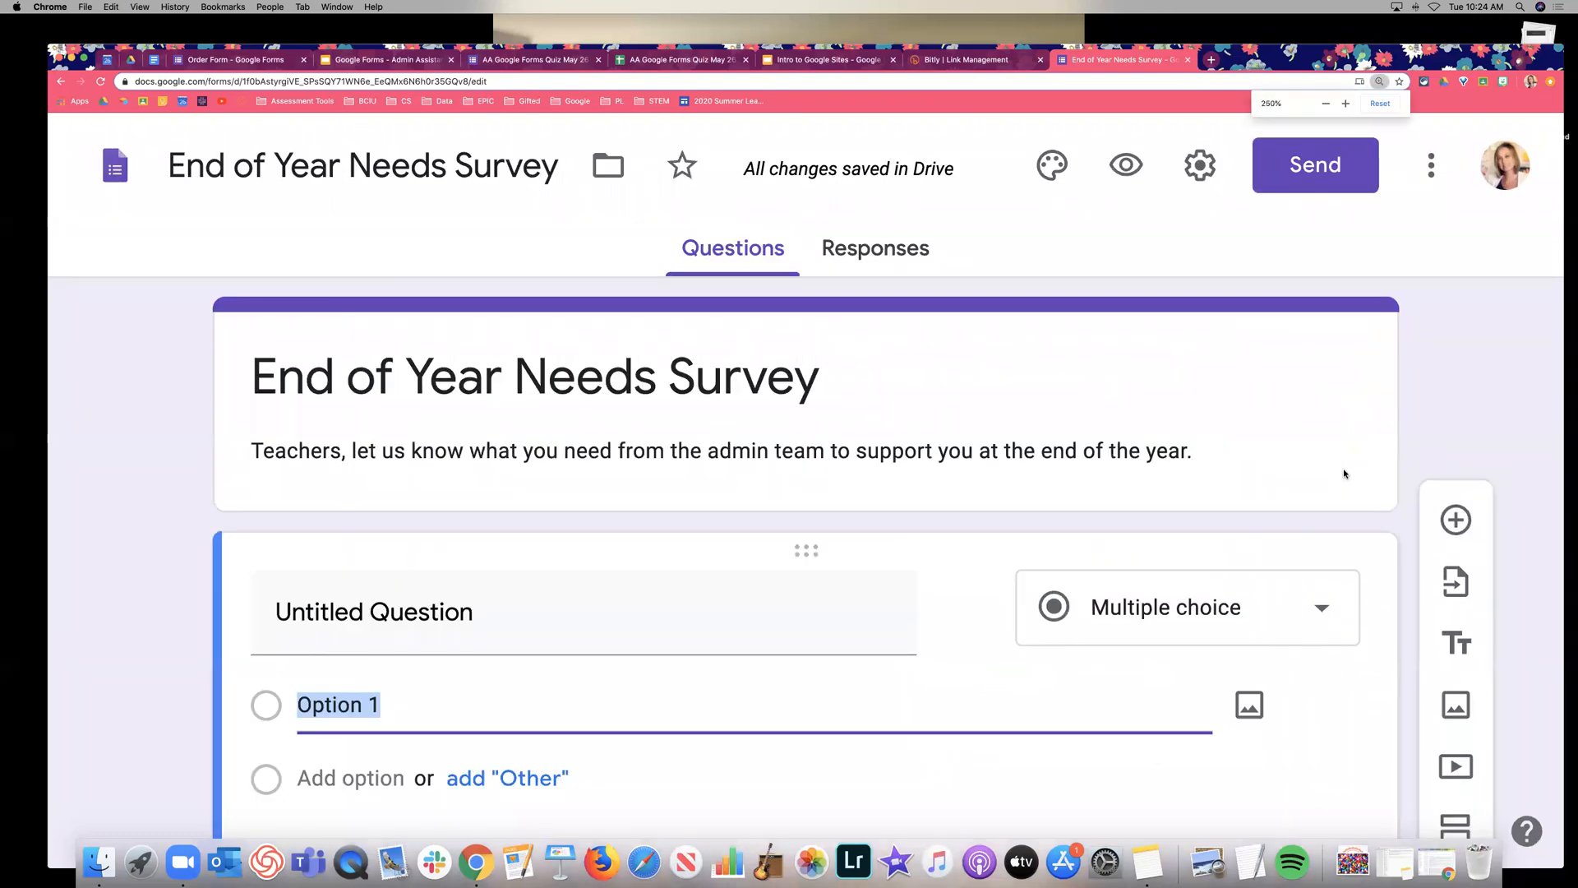
pyautogui.scroll(-3, 1344, 473)
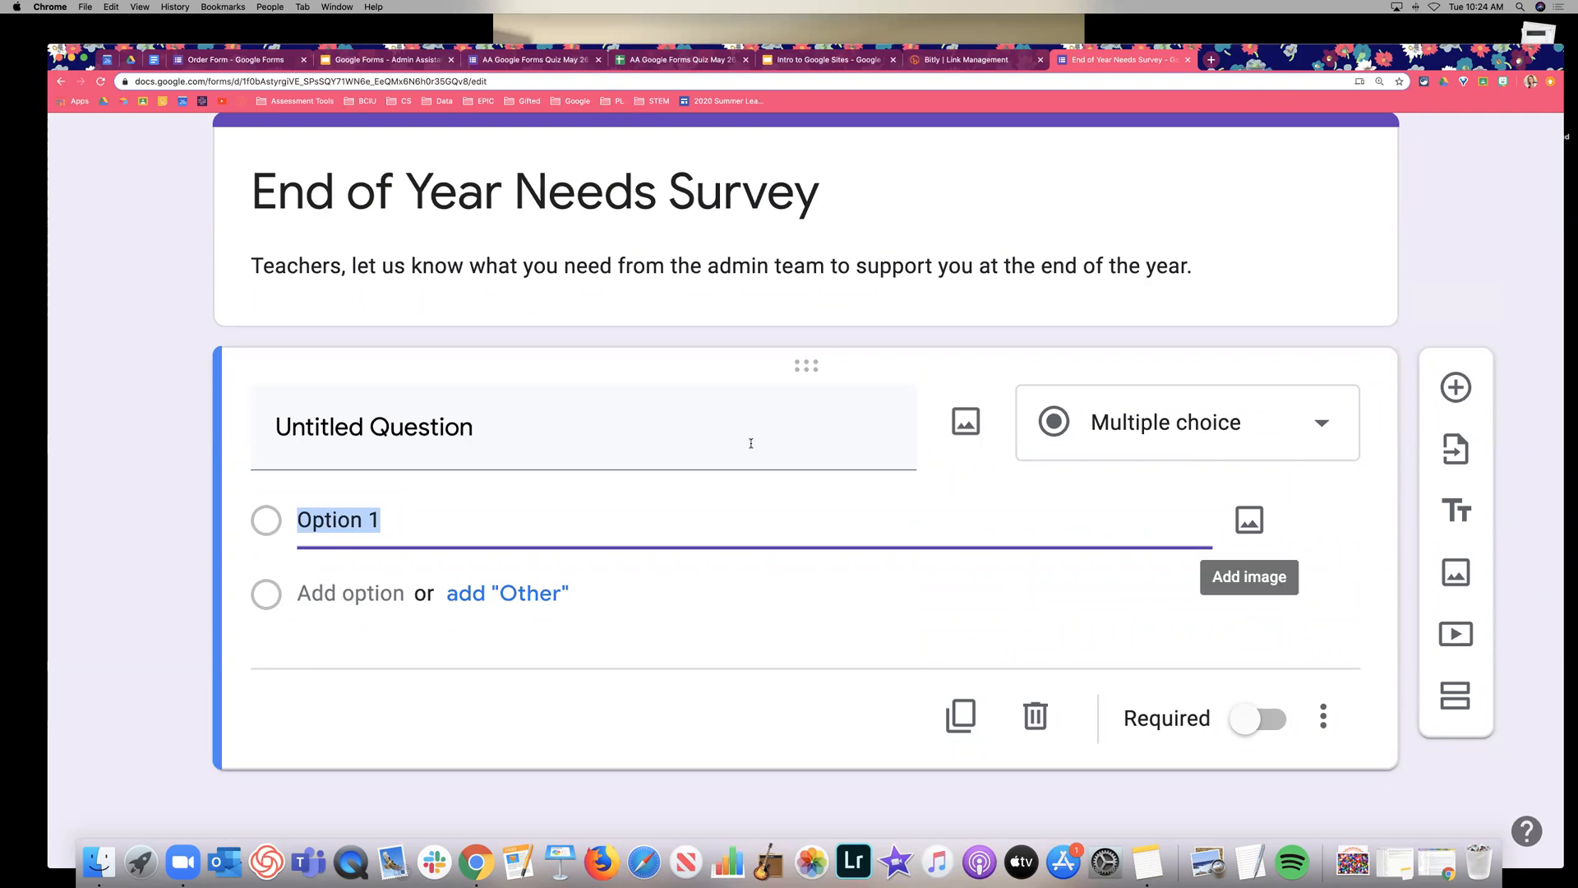
pyautogui.click(360, 422)
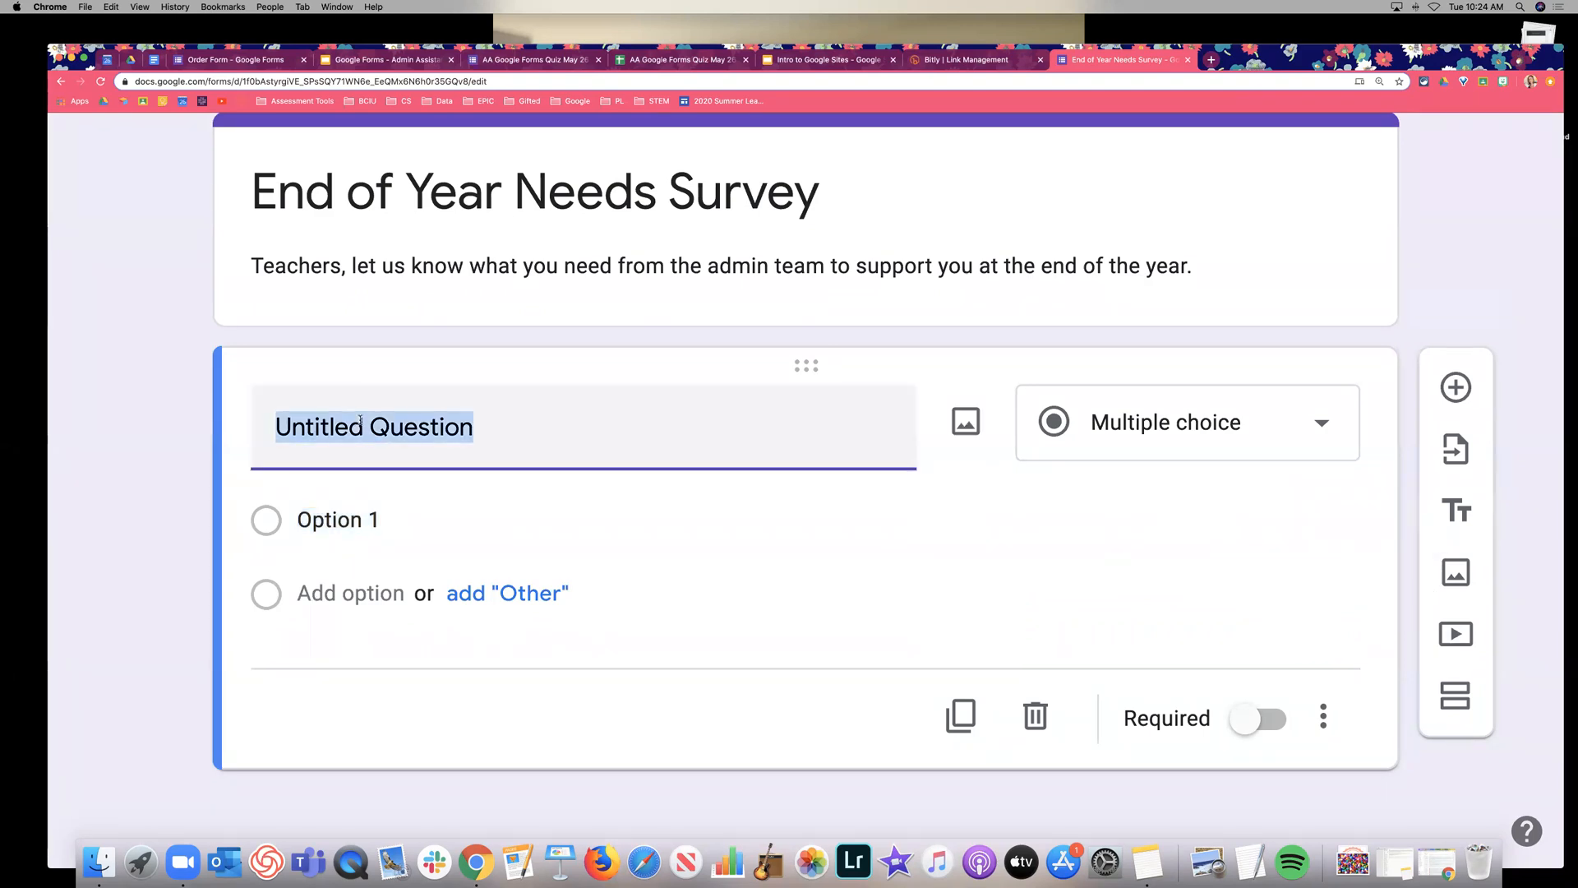
pyautogui.write('Your Name')
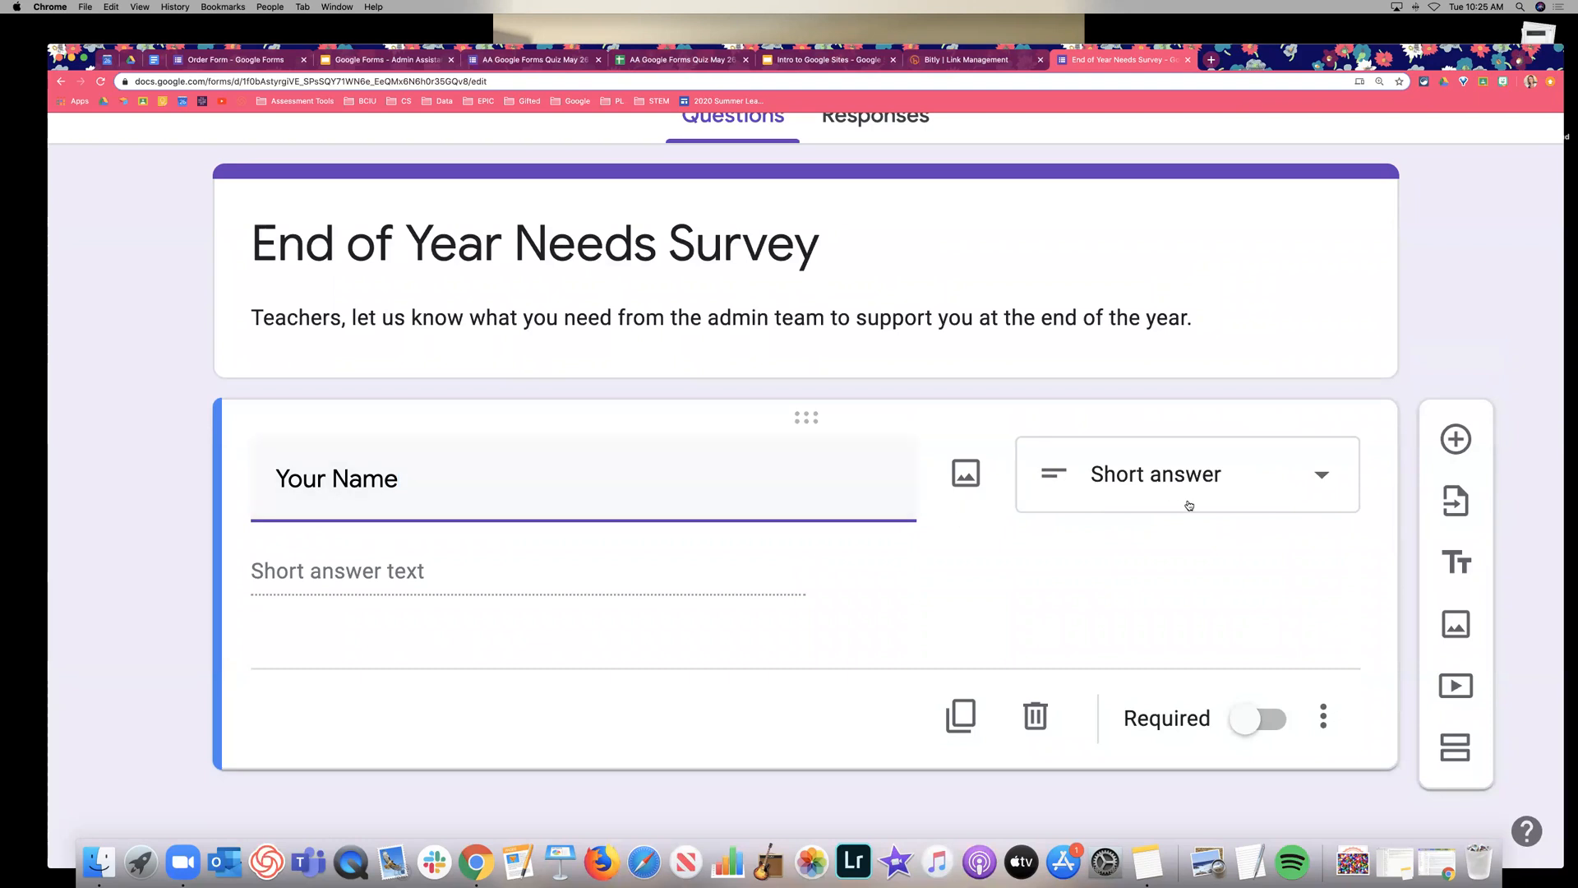
# Browse the question types and leave the question as Short answer.
pyautogui.click(1293, 499)
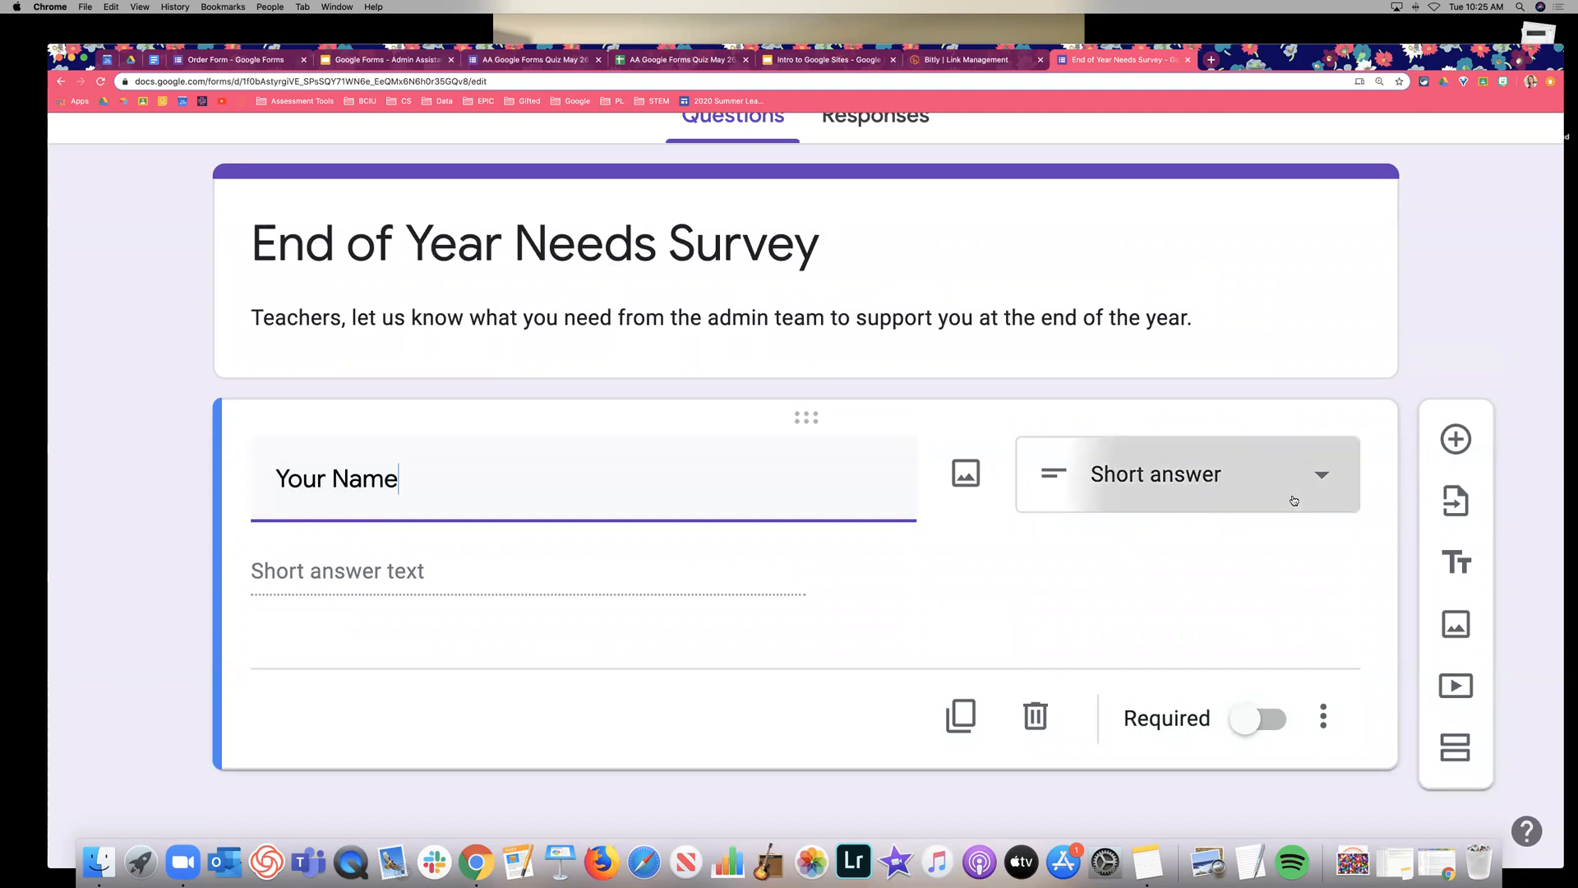
pyautogui.scroll(-3, 1253, 385)
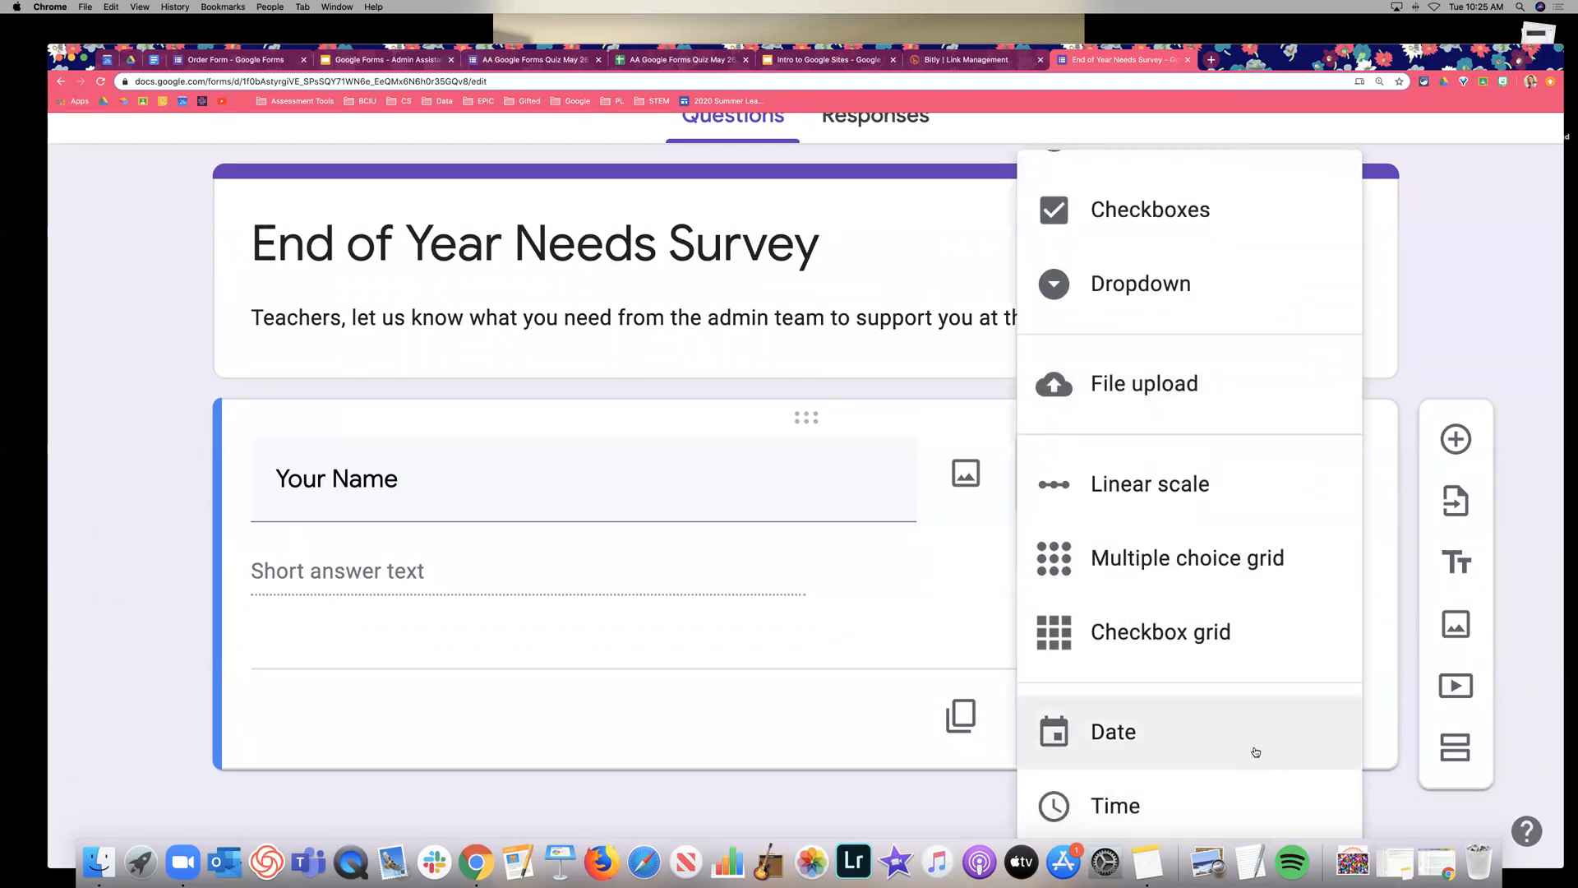
pyautogui.scroll(3, 1258, 696)
pyautogui.click(924, 641)
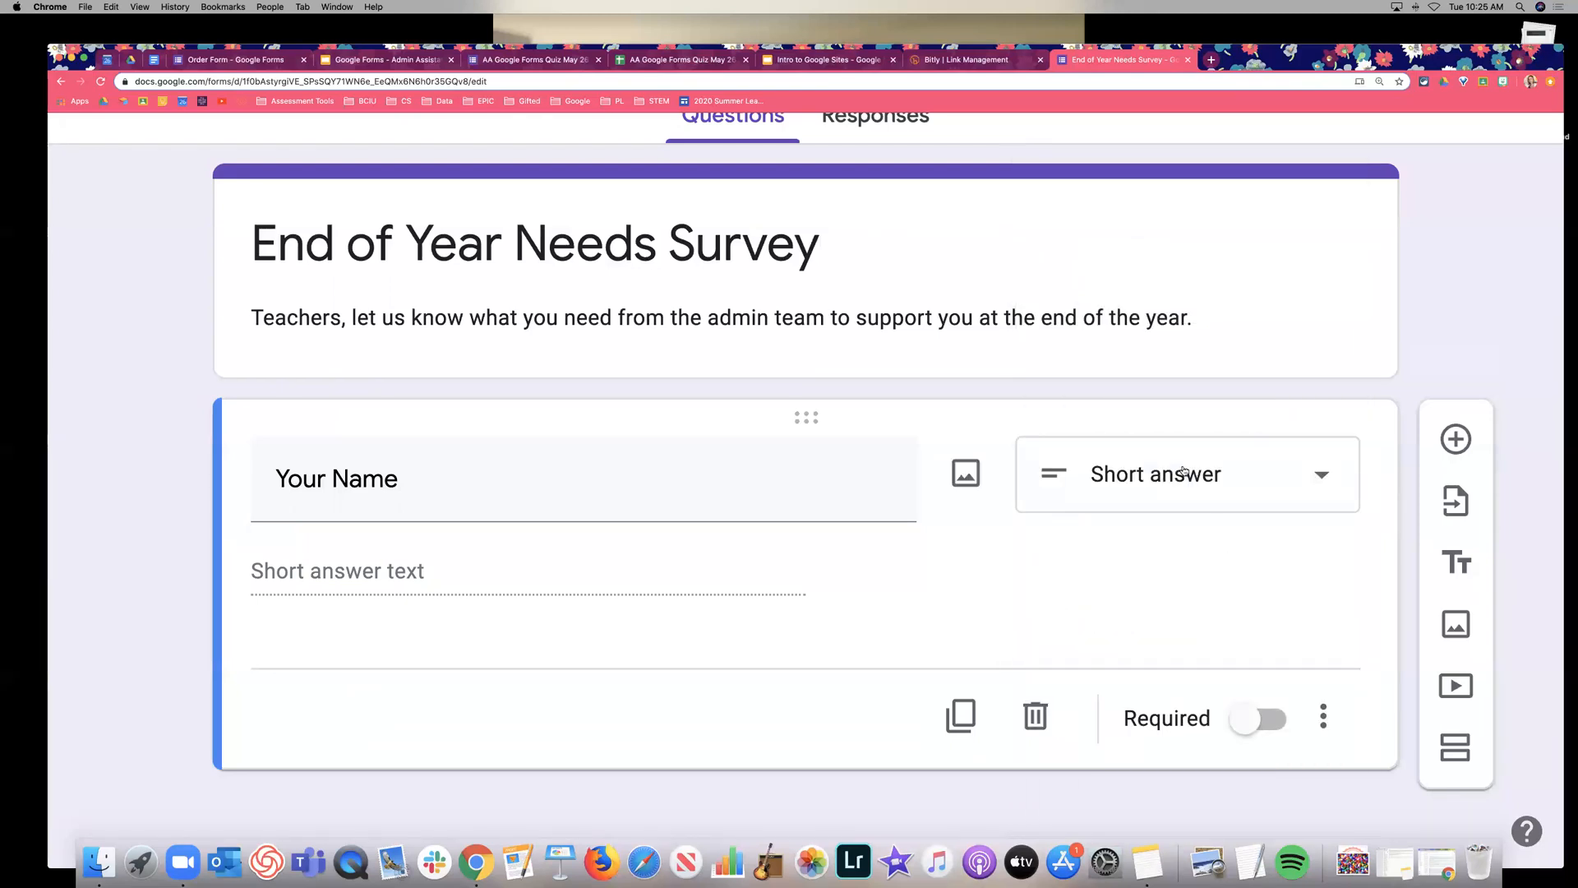
pyautogui.click(1323, 474)
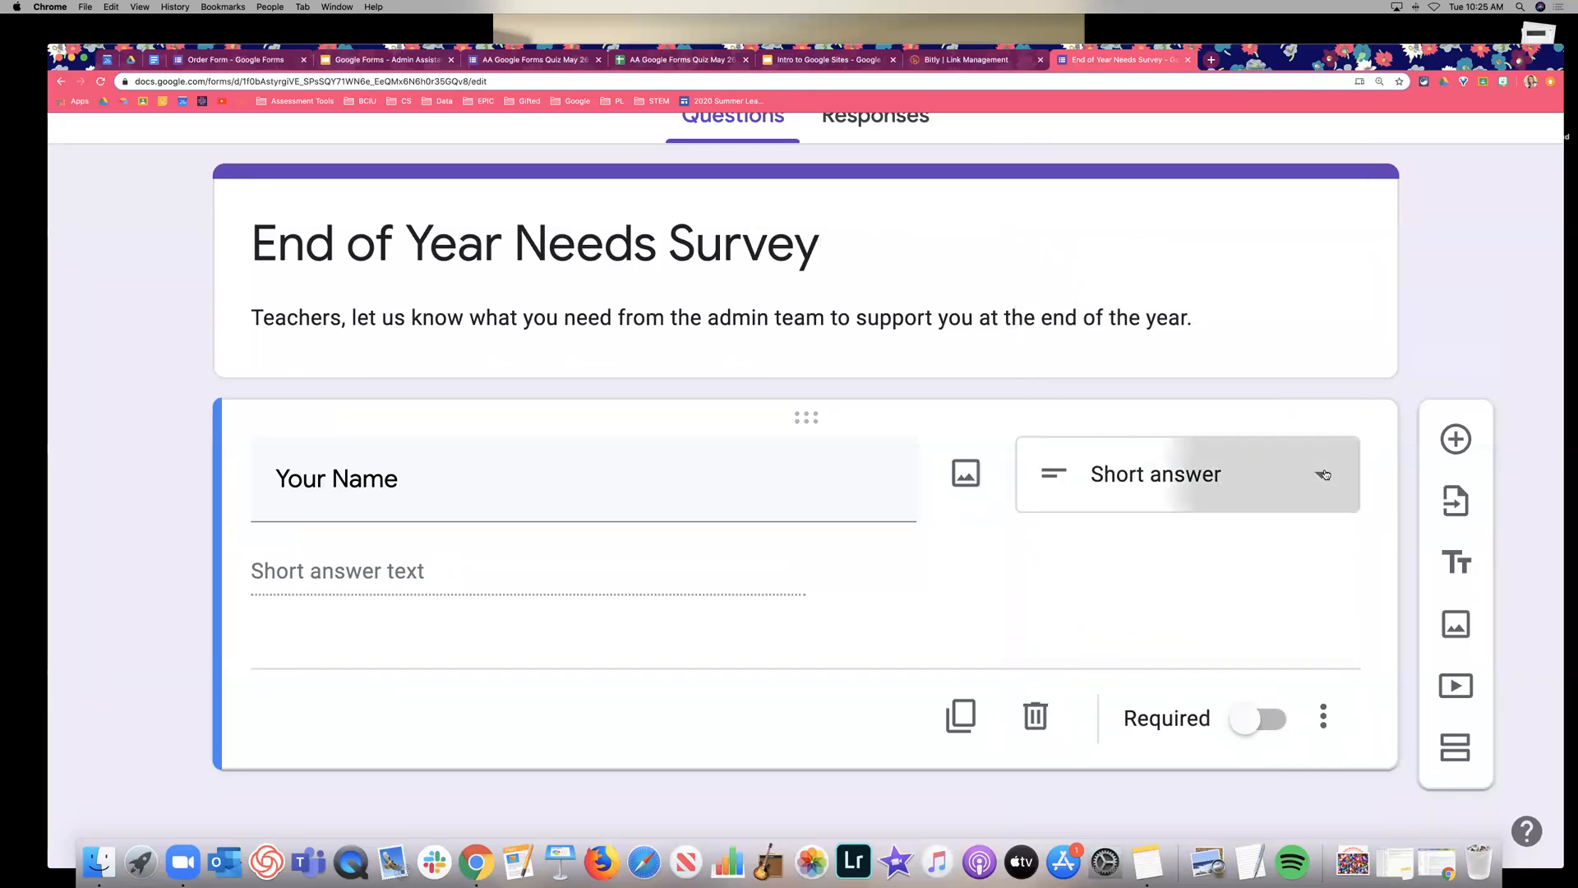
pyautogui.scroll(-3, 1224, 710)
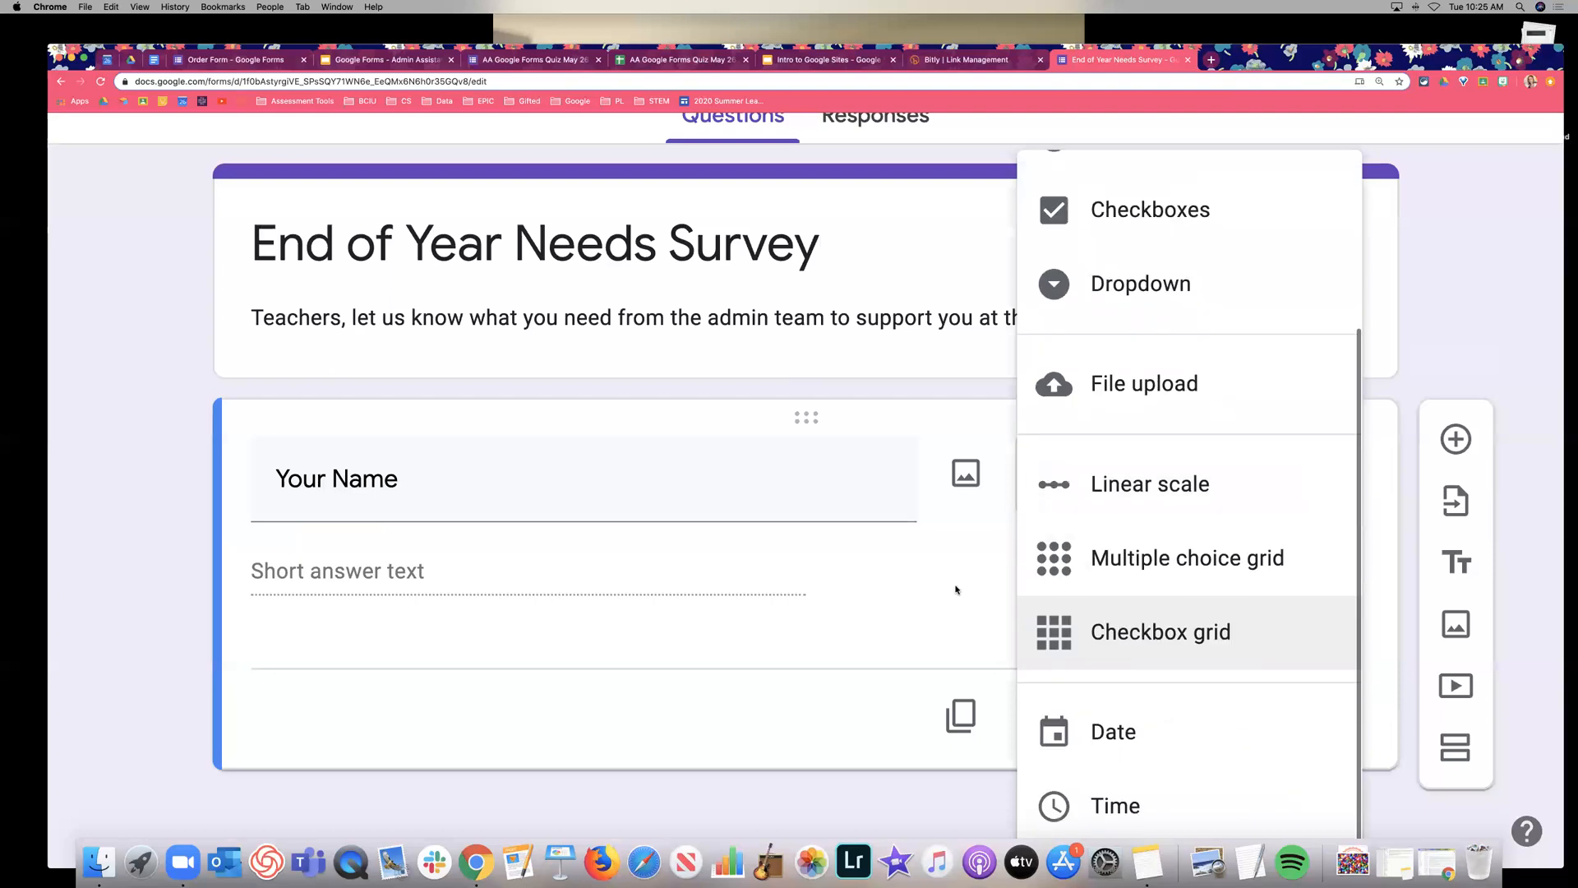
pyautogui.click(941, 653)
pyautogui.moveTo(970, 475)
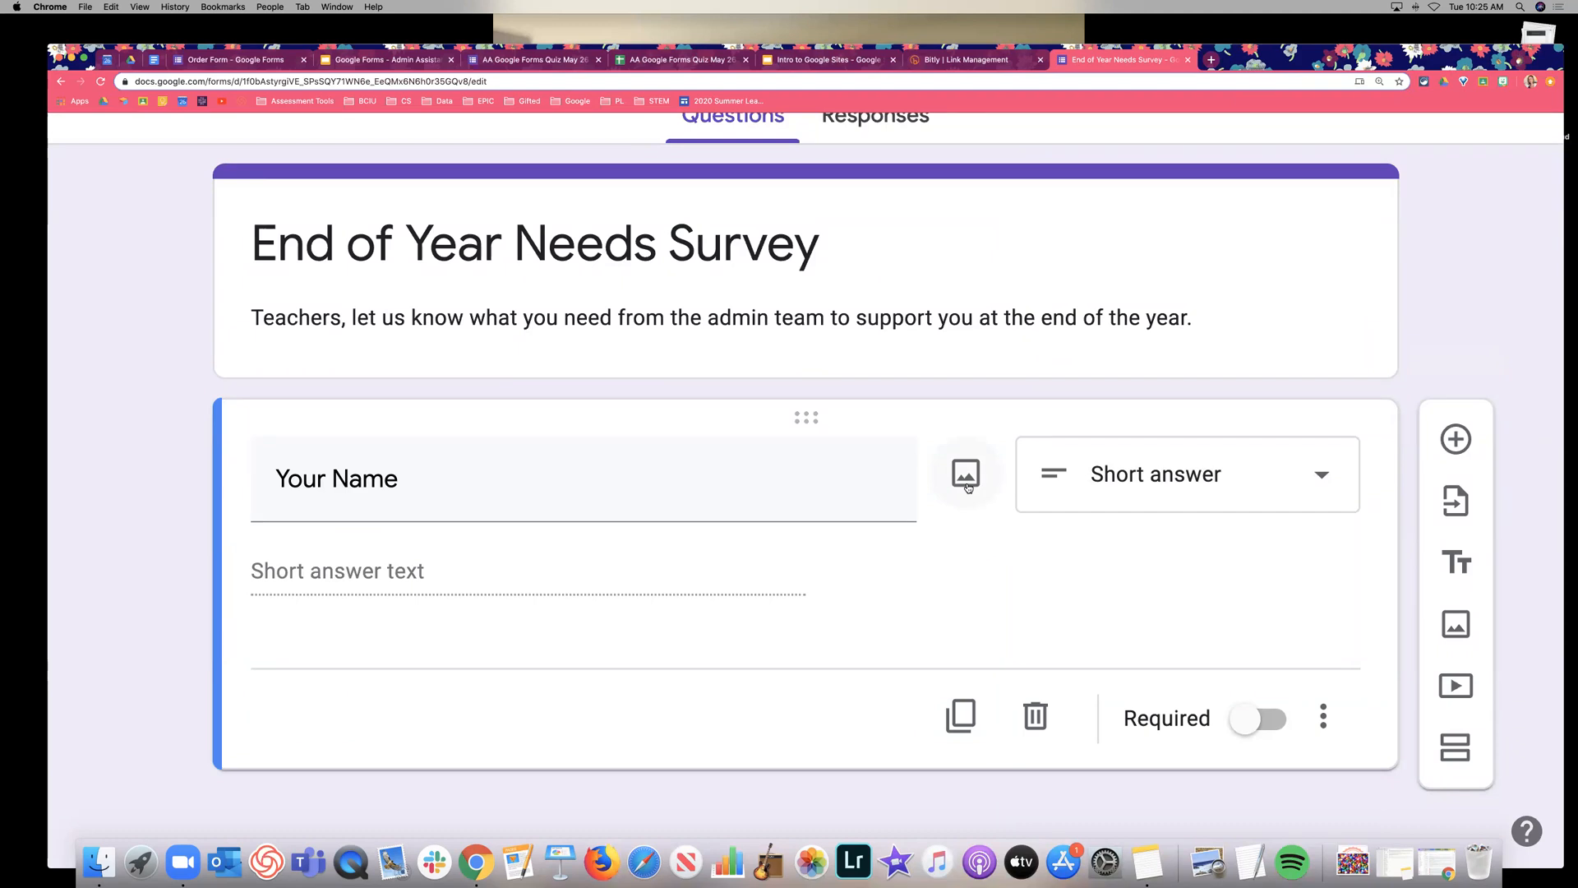
# Make Your Name multiple choice and search Google Images for 'nametag' to illustrate it.
pyautogui.click(1291, 491)
pyautogui.click(1151, 370)
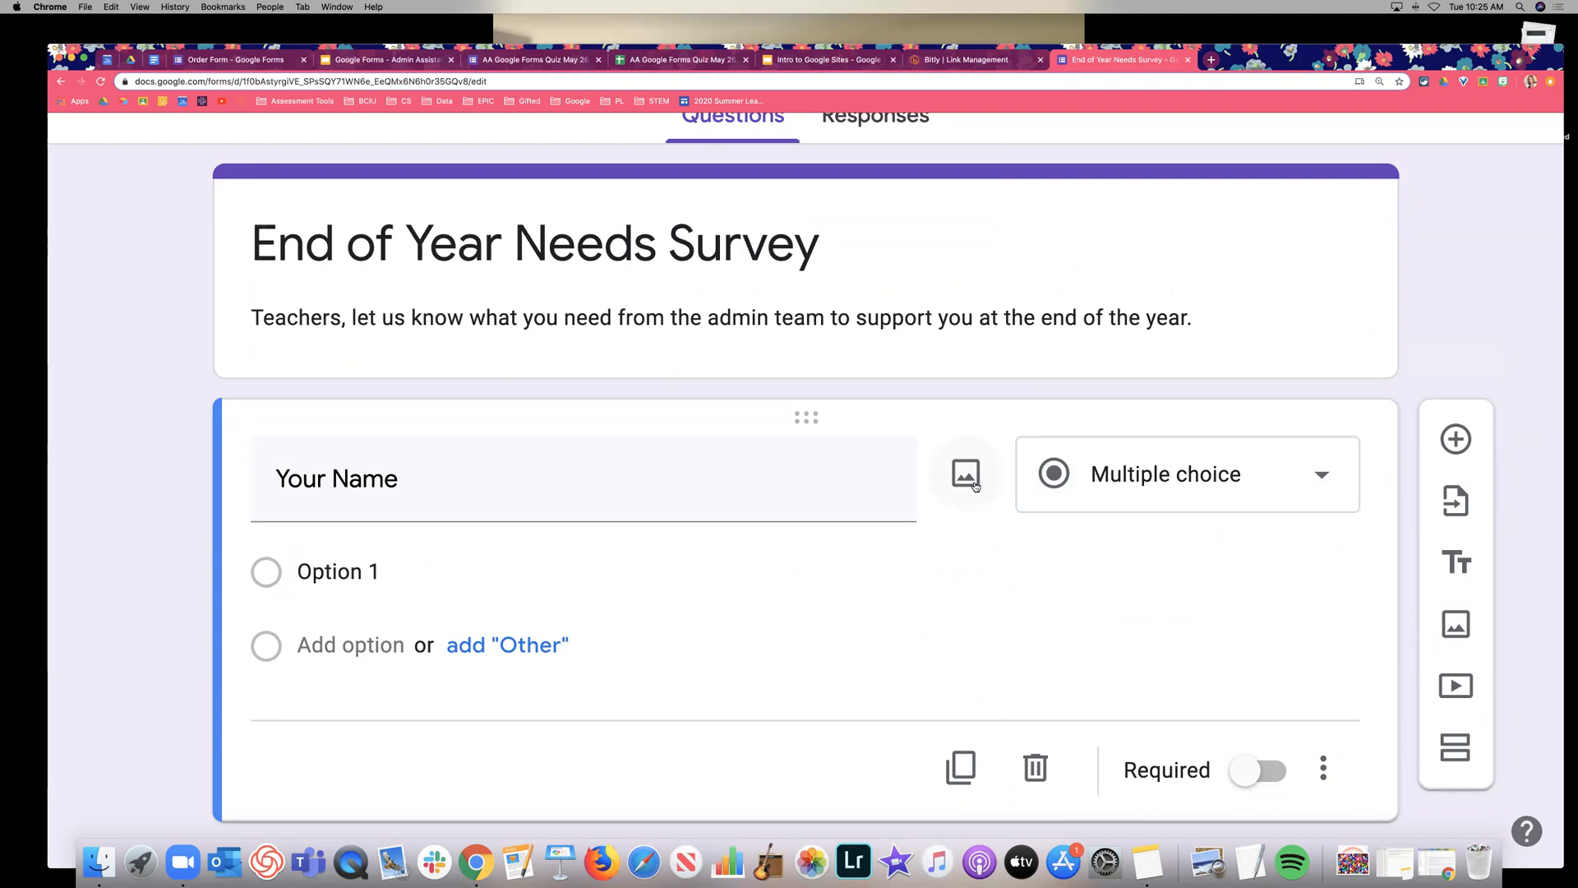
pyautogui.click(1094, 486)
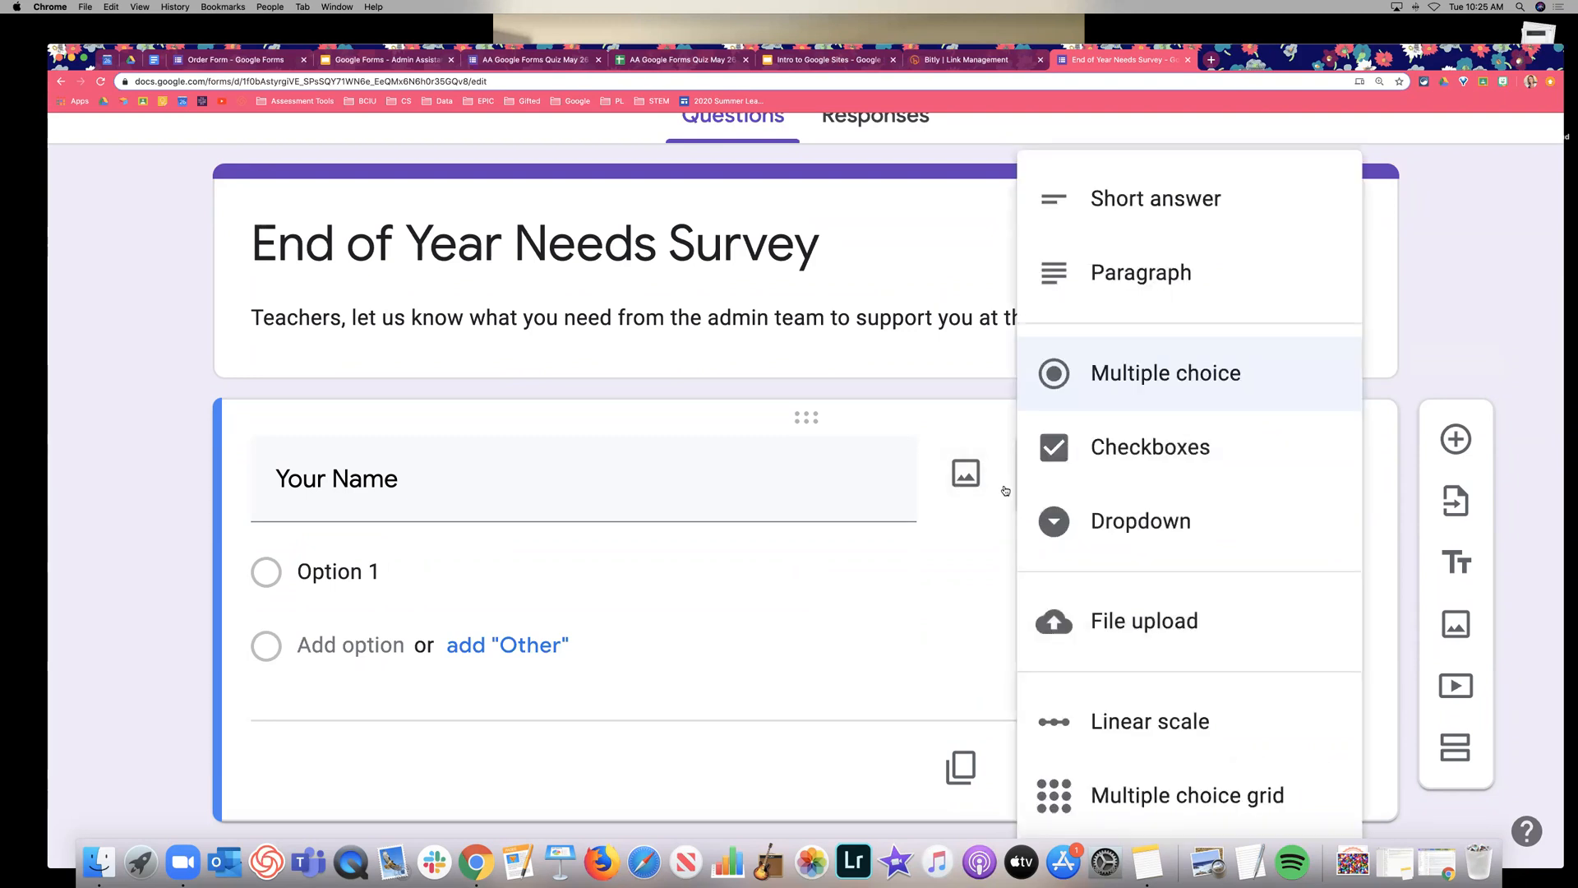
pyautogui.click(964, 484)
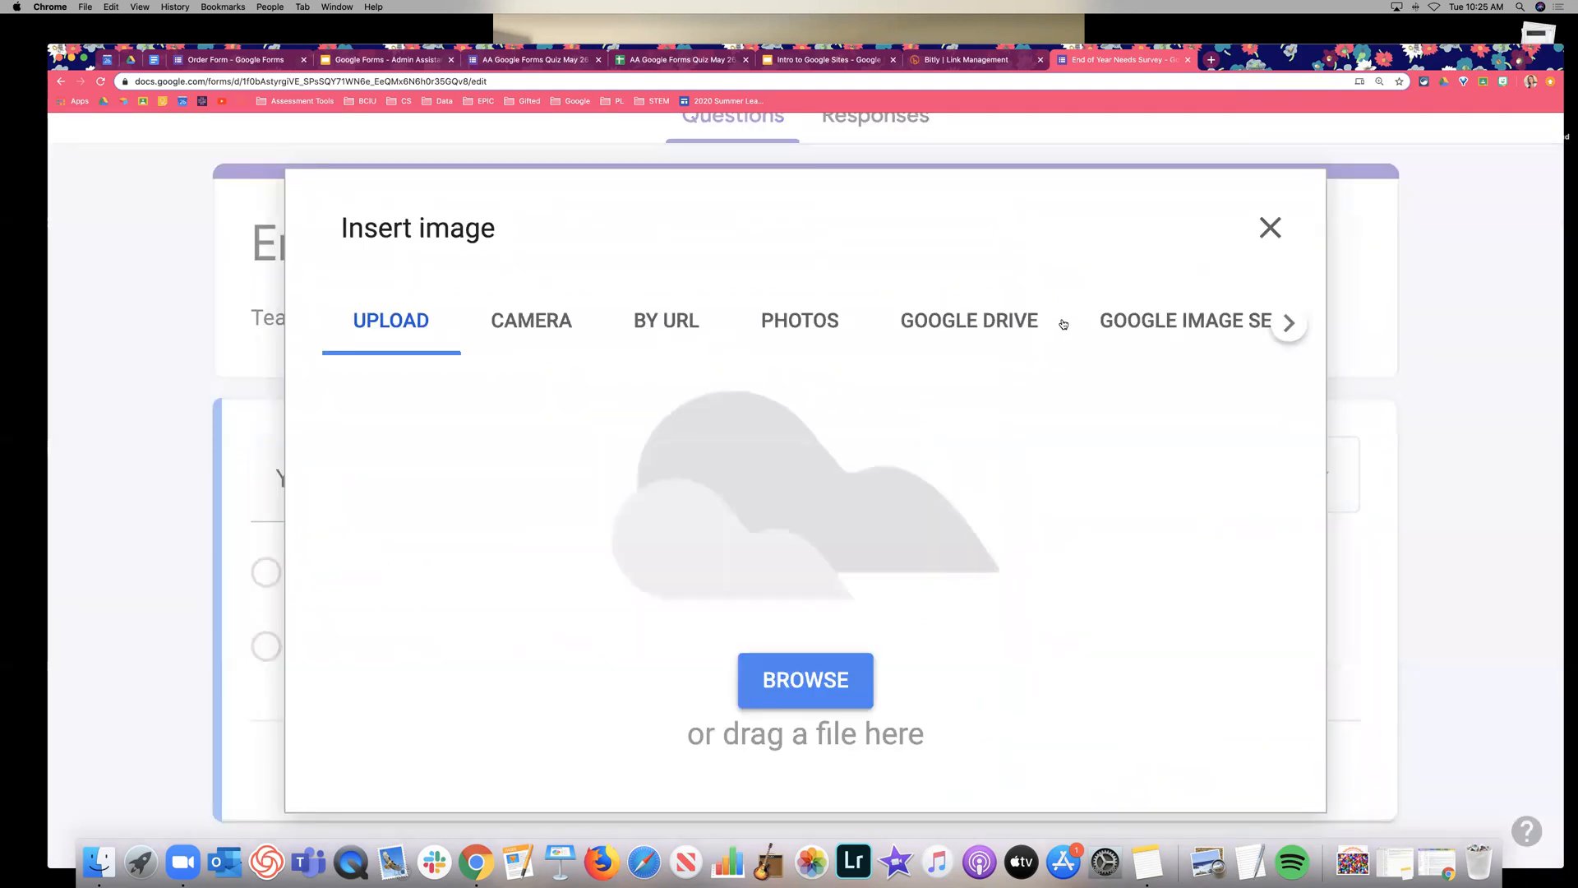
pyautogui.click(1188, 322)
pyautogui.click(673, 240)
pyautogui.write('nametag')
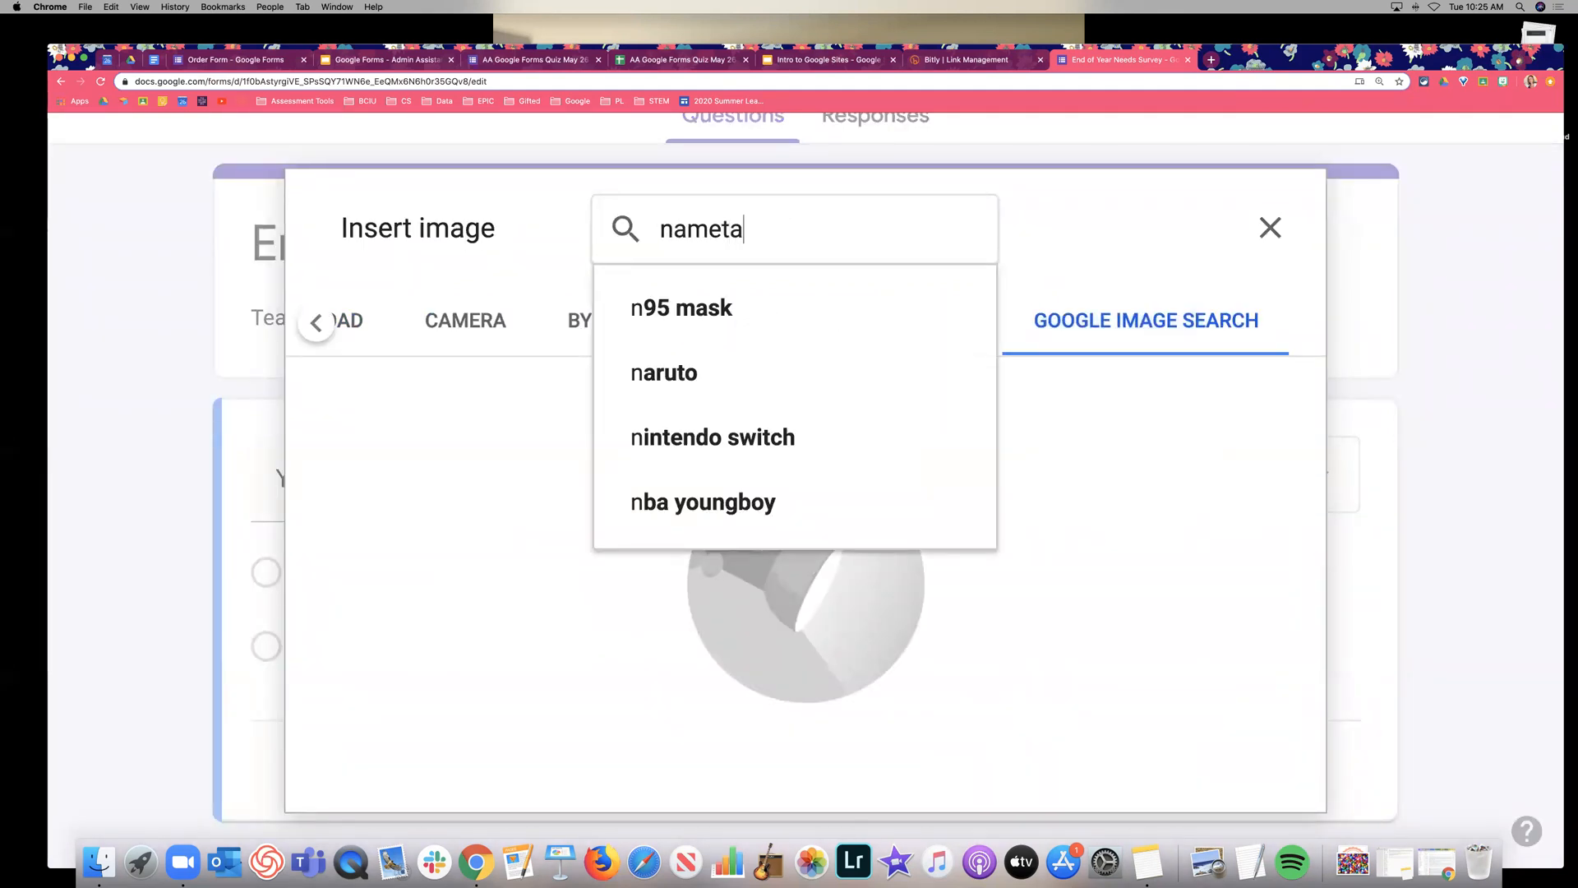
pyautogui.press('Return')
# Insert the first 'Hello my name is' picture and shrink it under the question title.
pyautogui.click(564, 509)
pyautogui.click(444, 479)
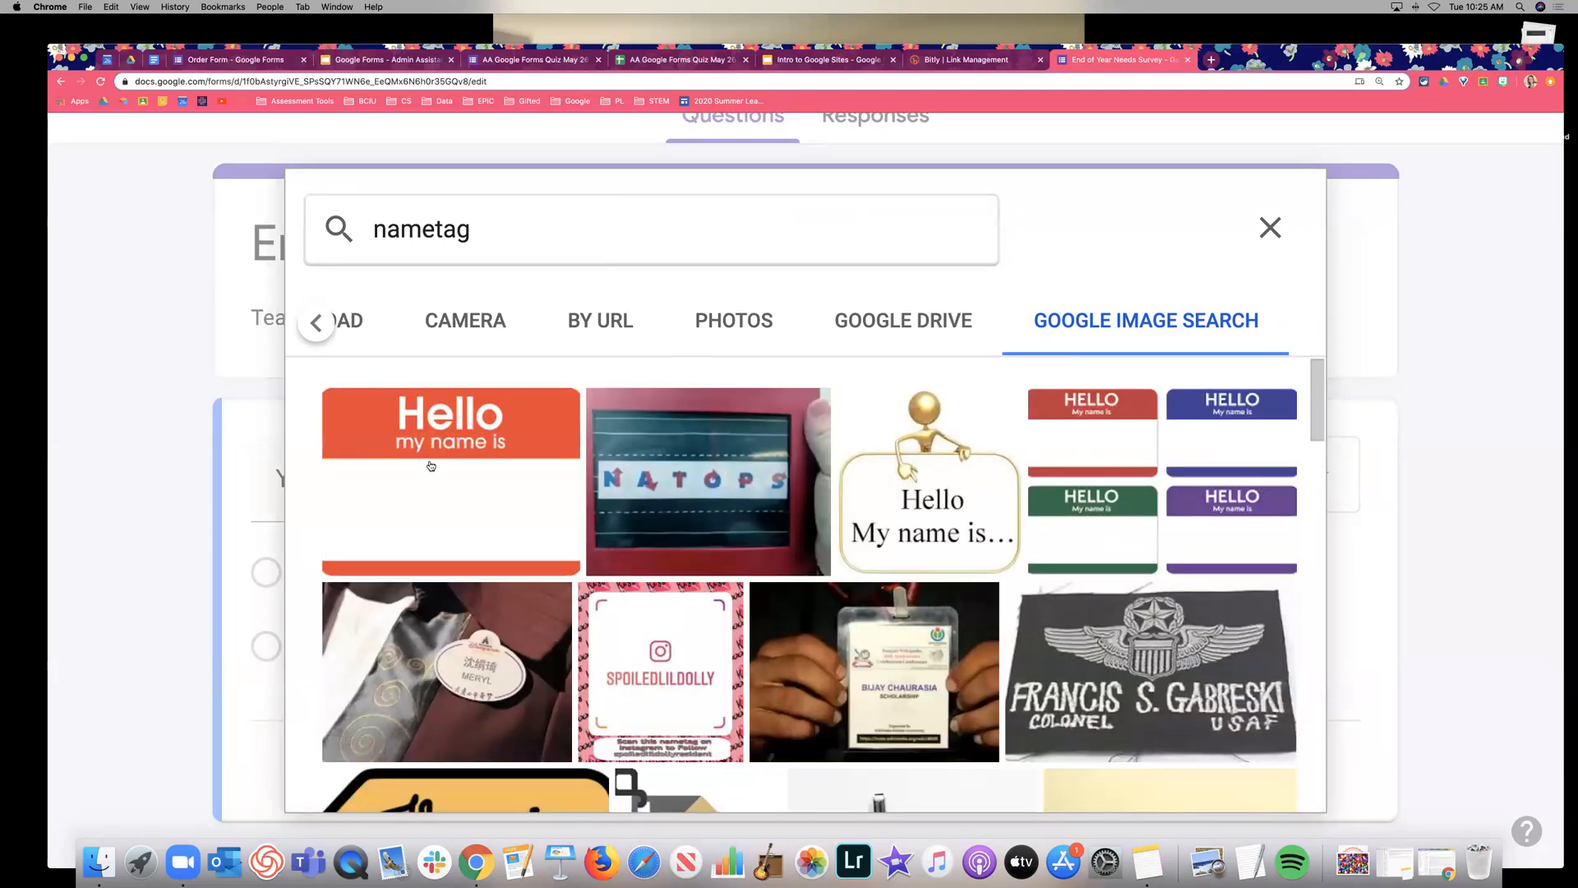
pyautogui.click(422, 439)
pyautogui.click(1242, 768)
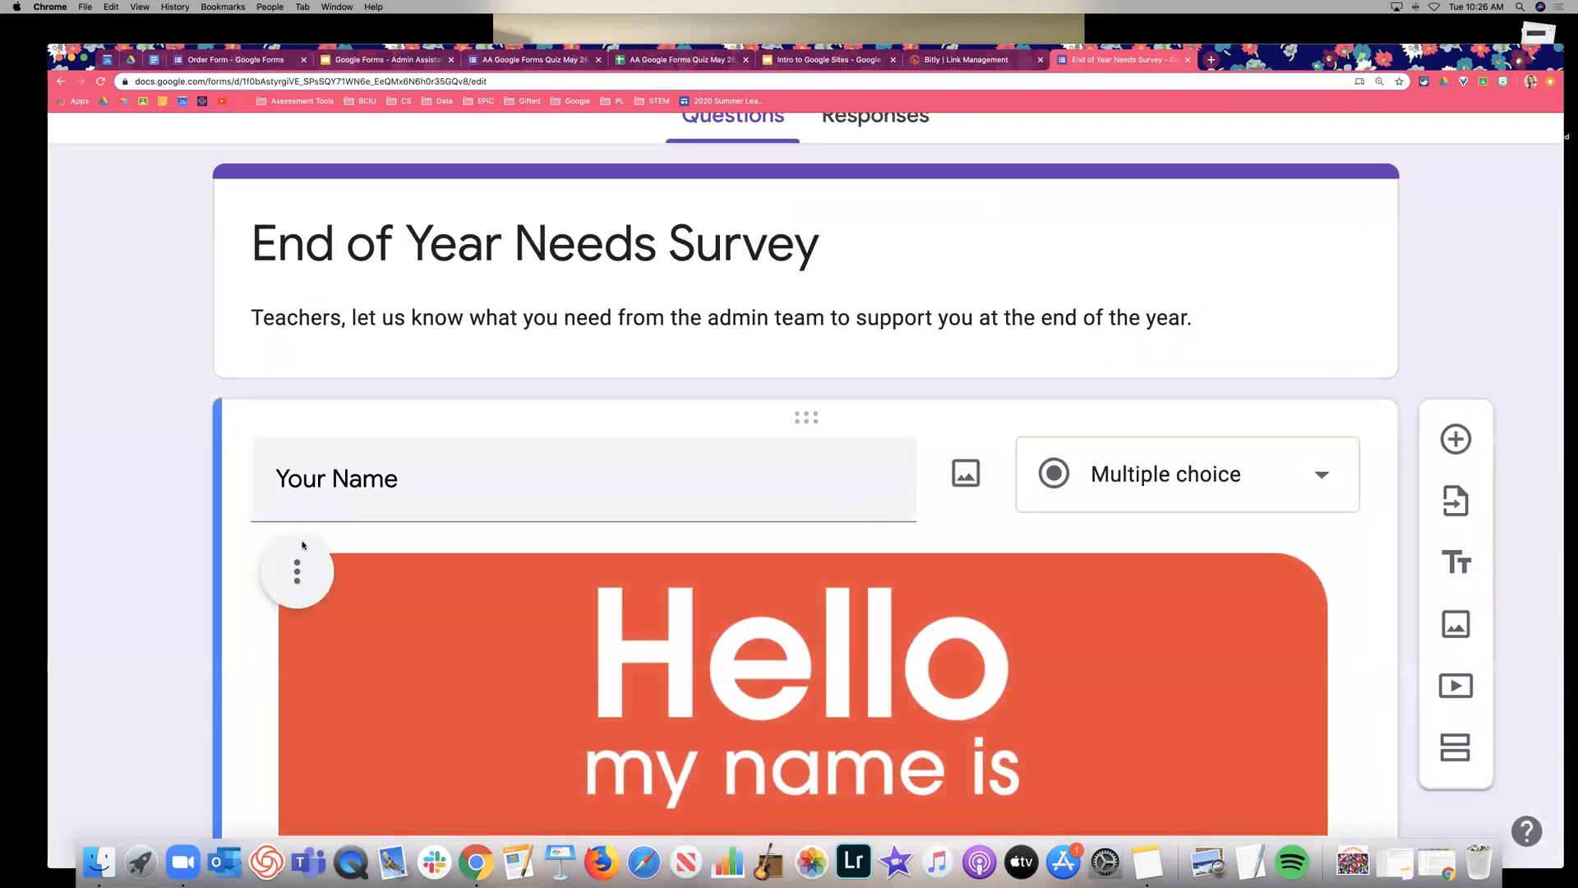
pyautogui.scroll(-3, 602, 602)
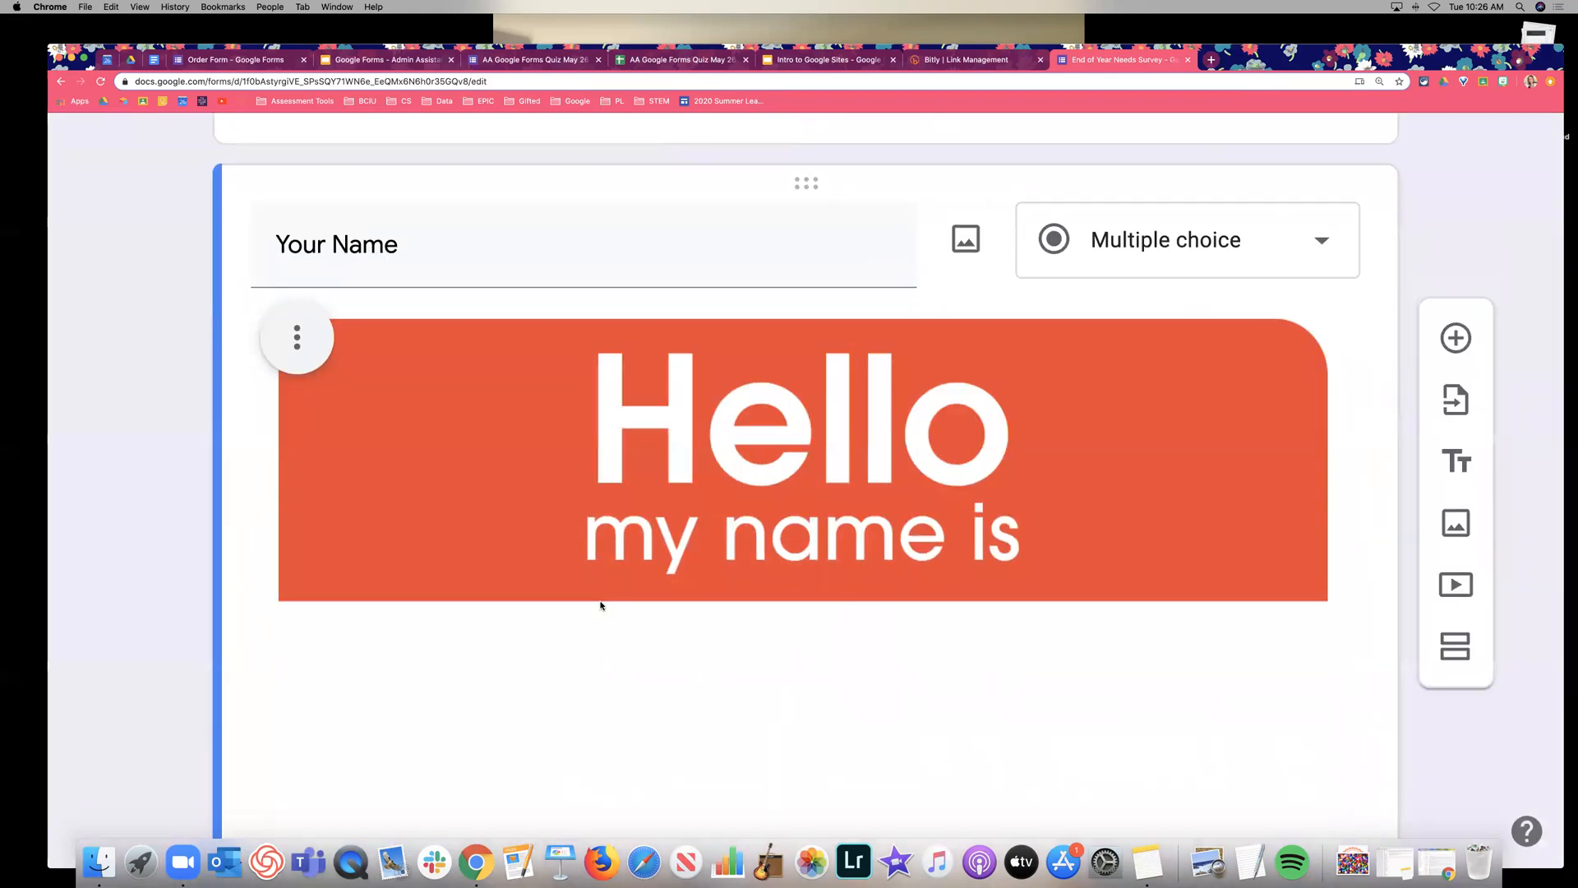
pyautogui.scroll(-1, 589, 206)
pyautogui.click(892, 397)
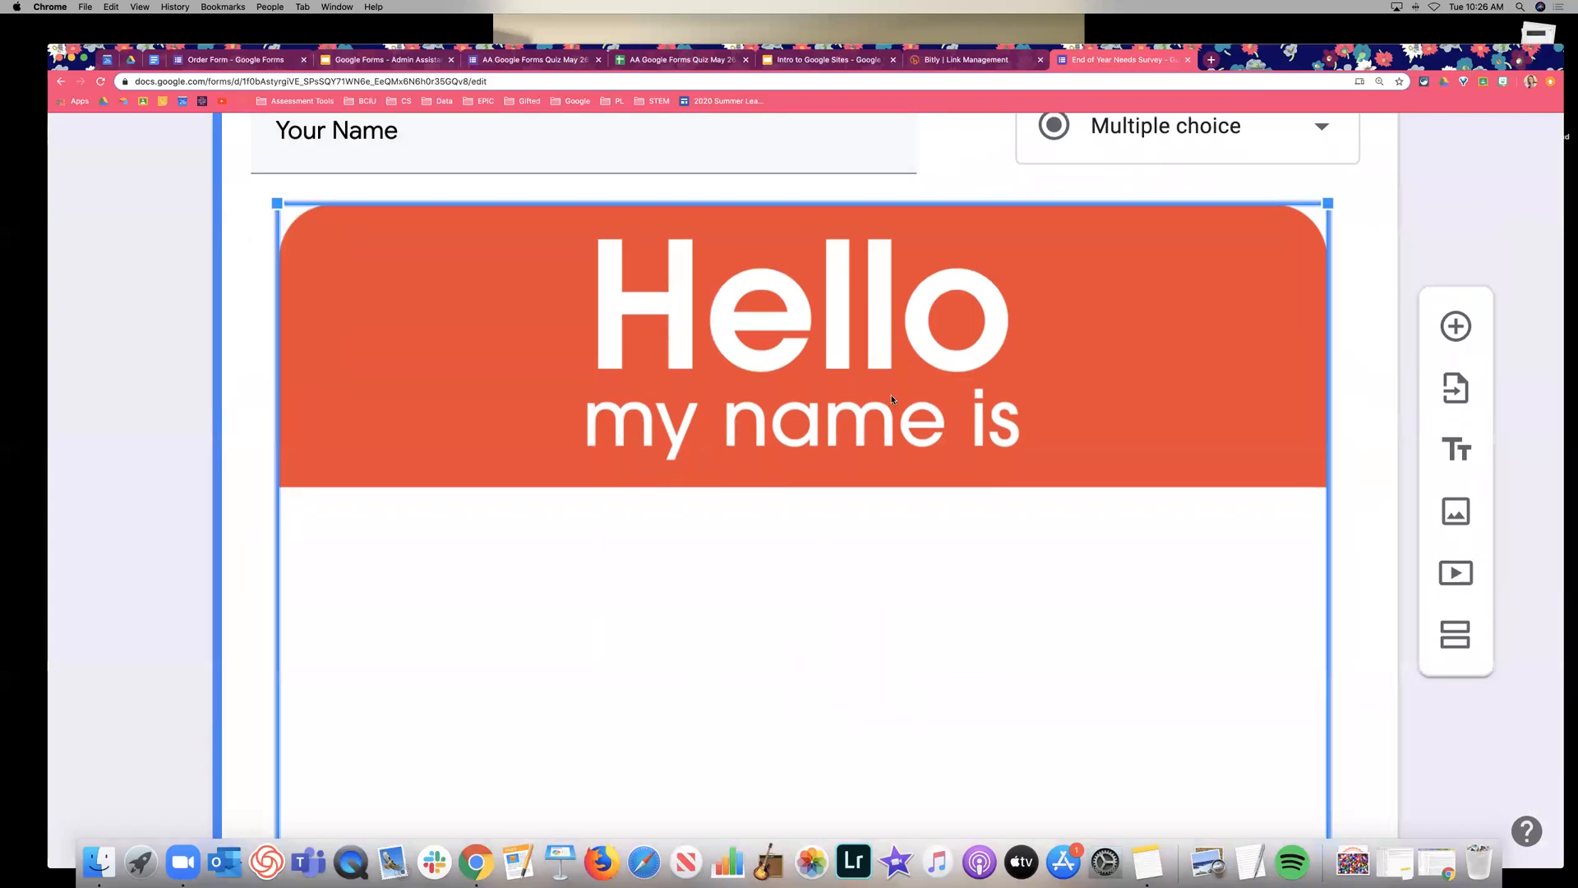
pyautogui.scroll(-2, 945, 407)
pyautogui.moveTo(993, 414); pyautogui.dragTo(539, 207)
pyautogui.scroll(2, 810, 344)
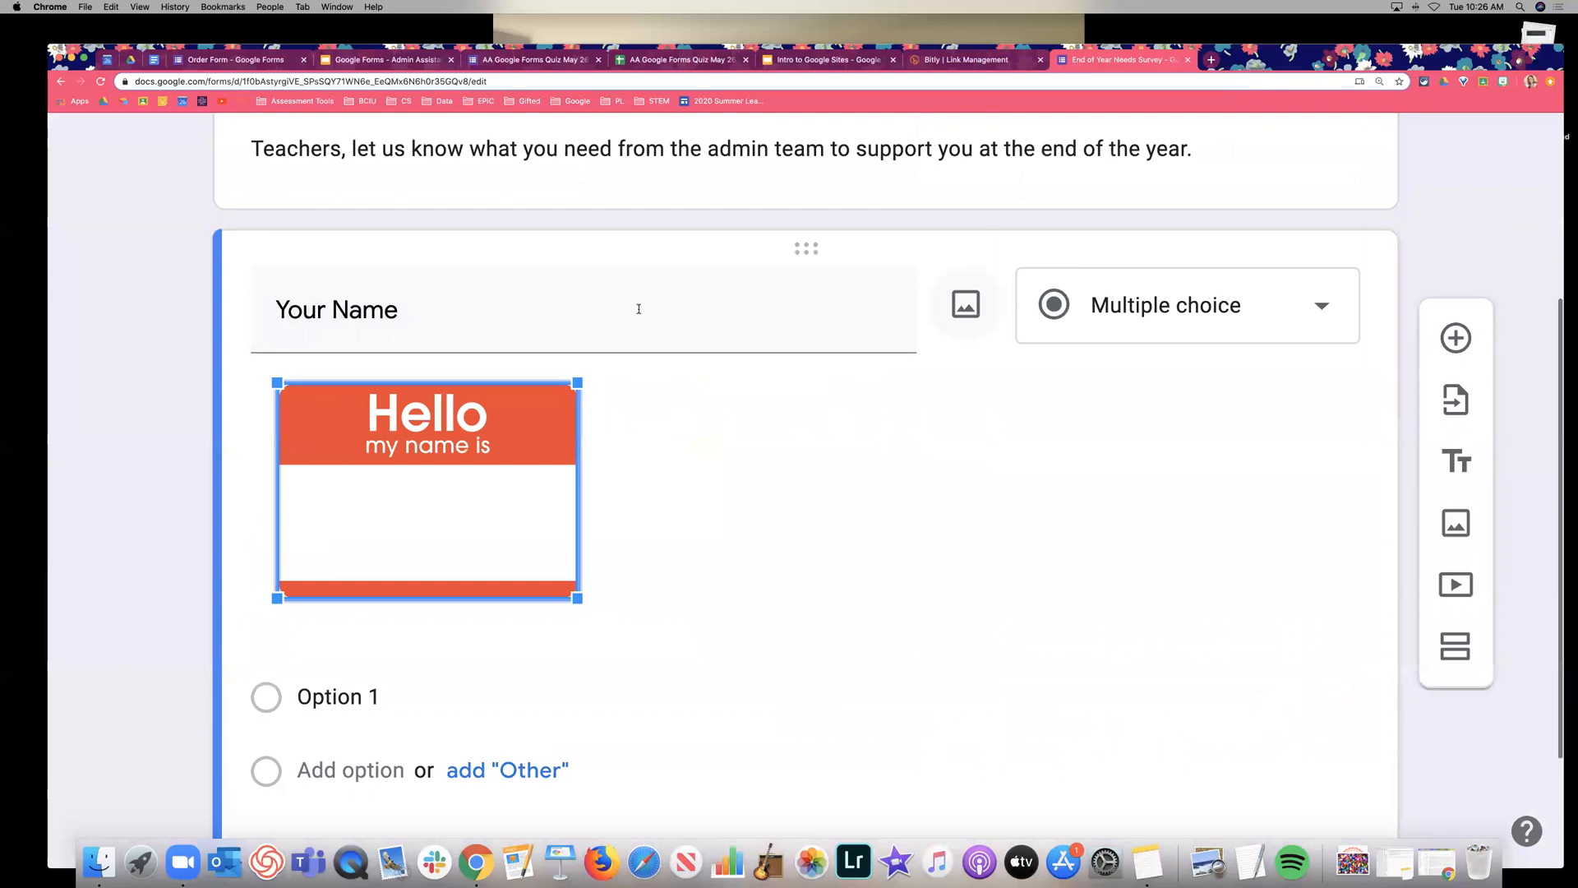
pyautogui.click(401, 306)
pyautogui.click(542, 329)
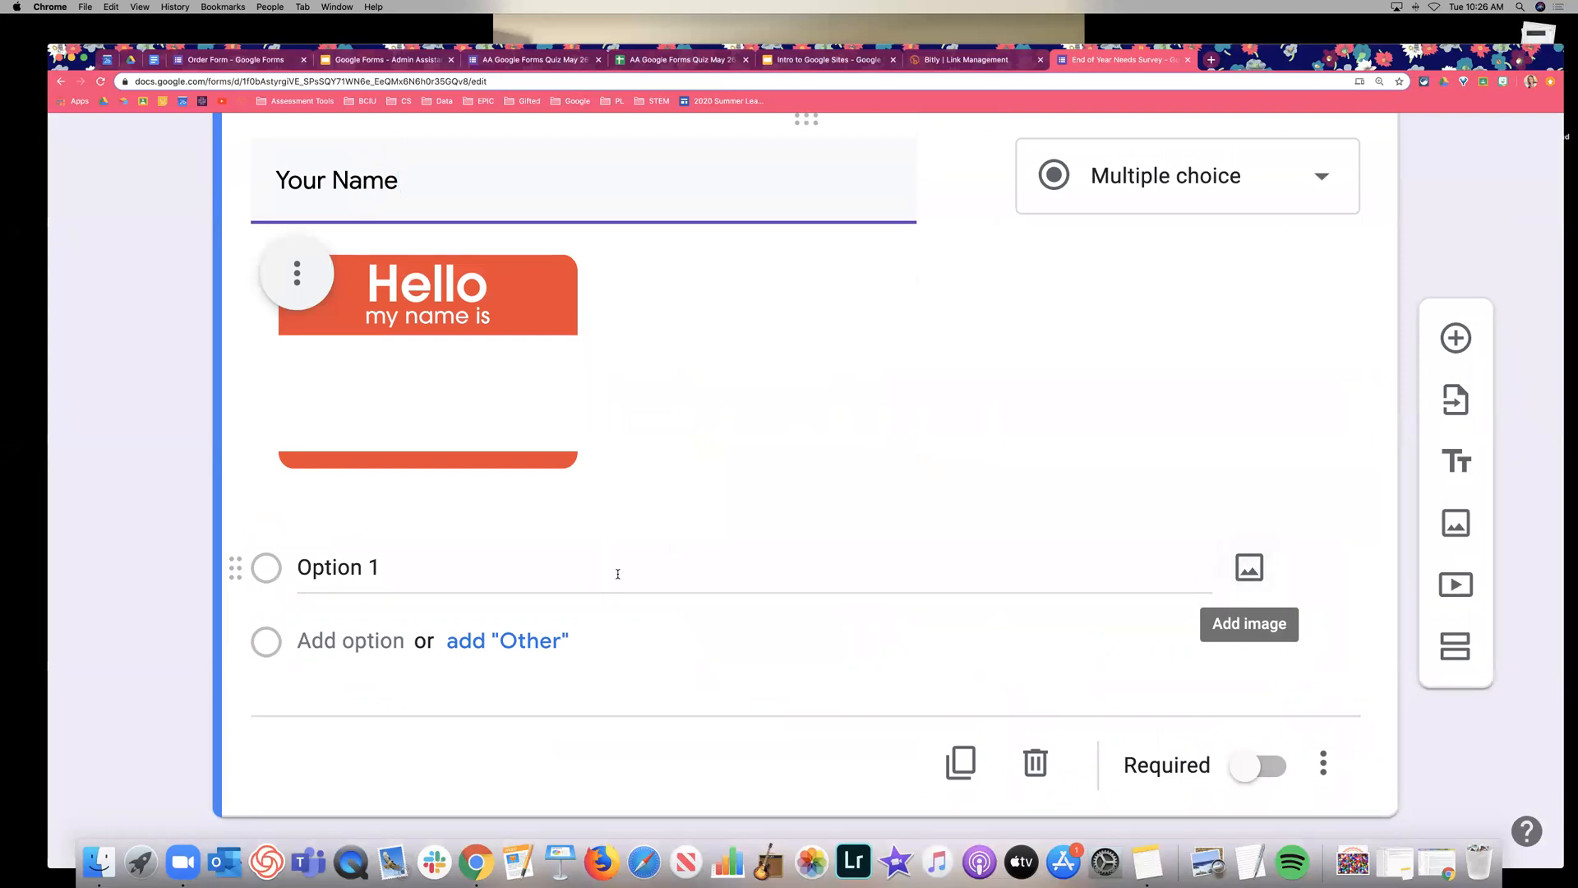
# Replace Option 1 with a person's first name and add a second first-name option.
pyautogui.click(328, 569)
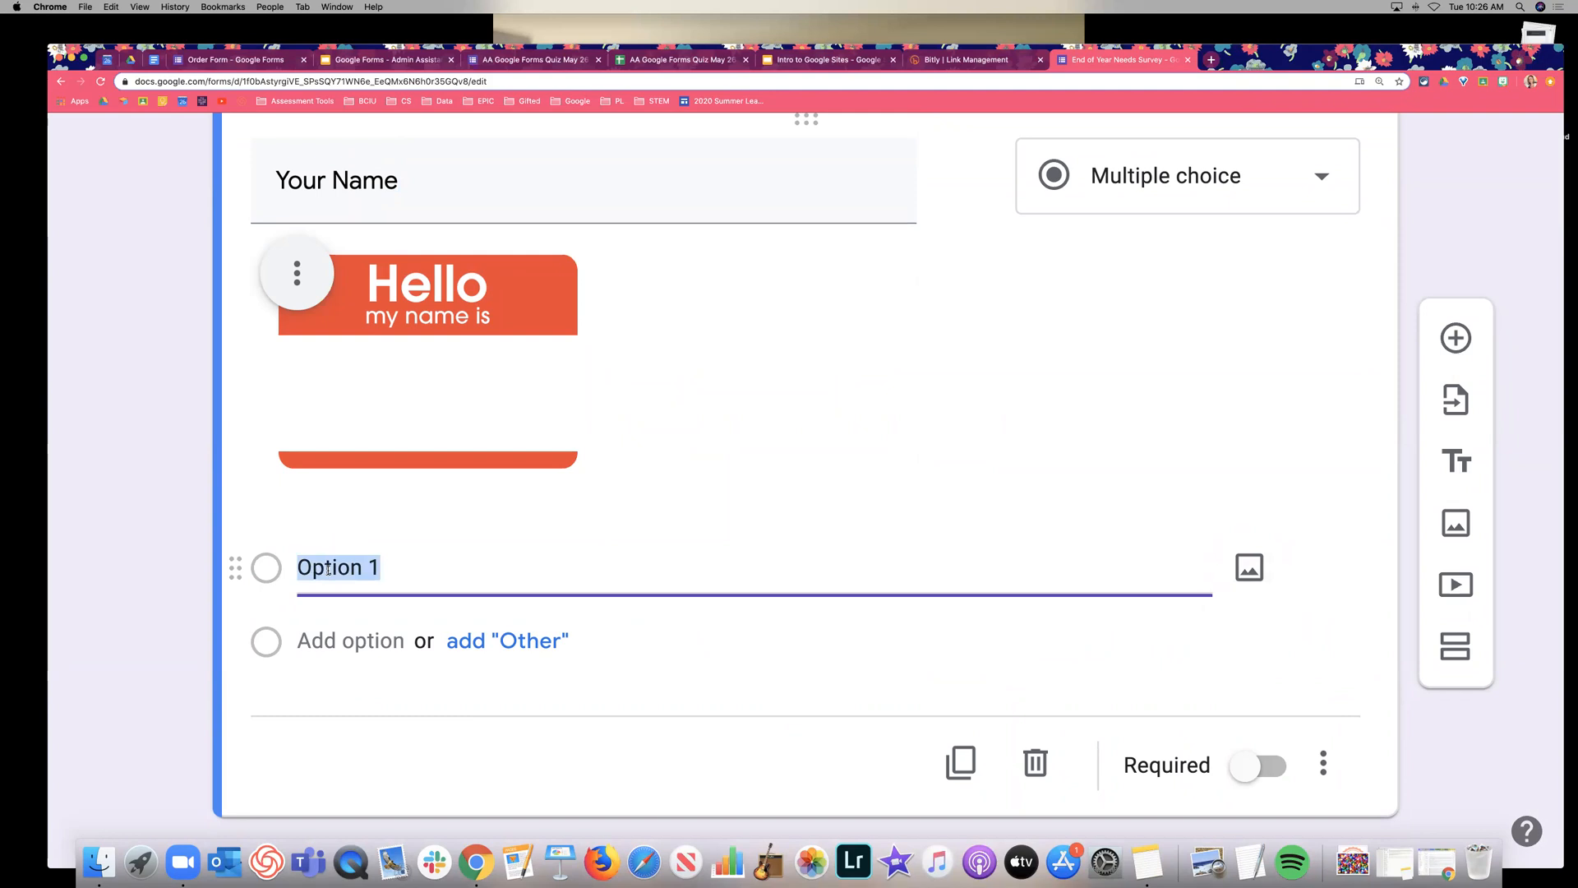
pyautogui.write('Lyn')
pyautogui.click(341, 641)
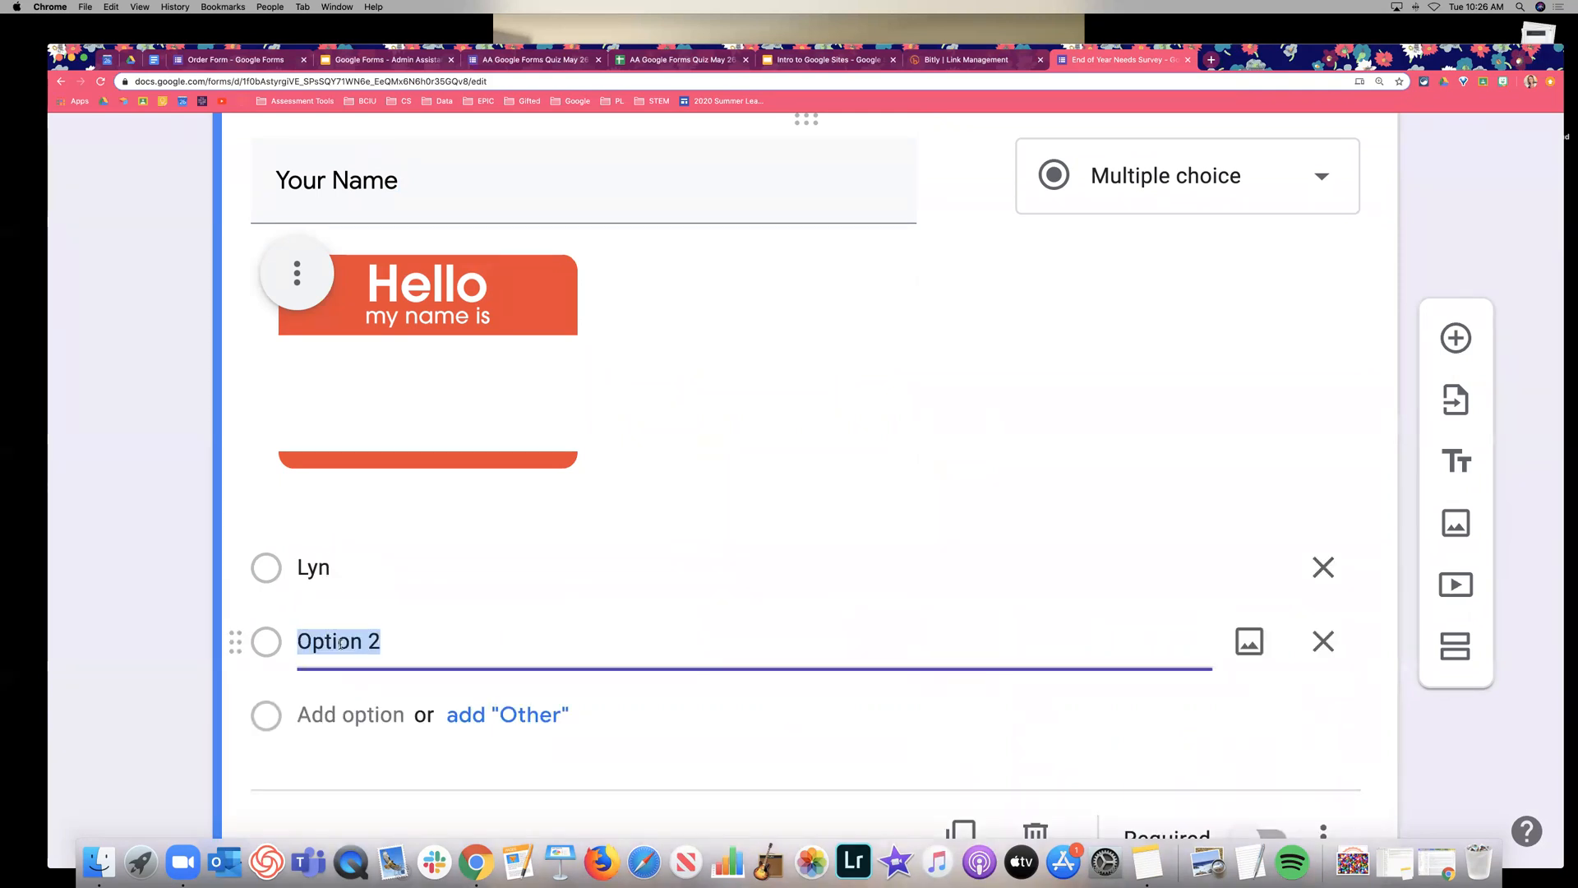
pyautogui.write('Josh')
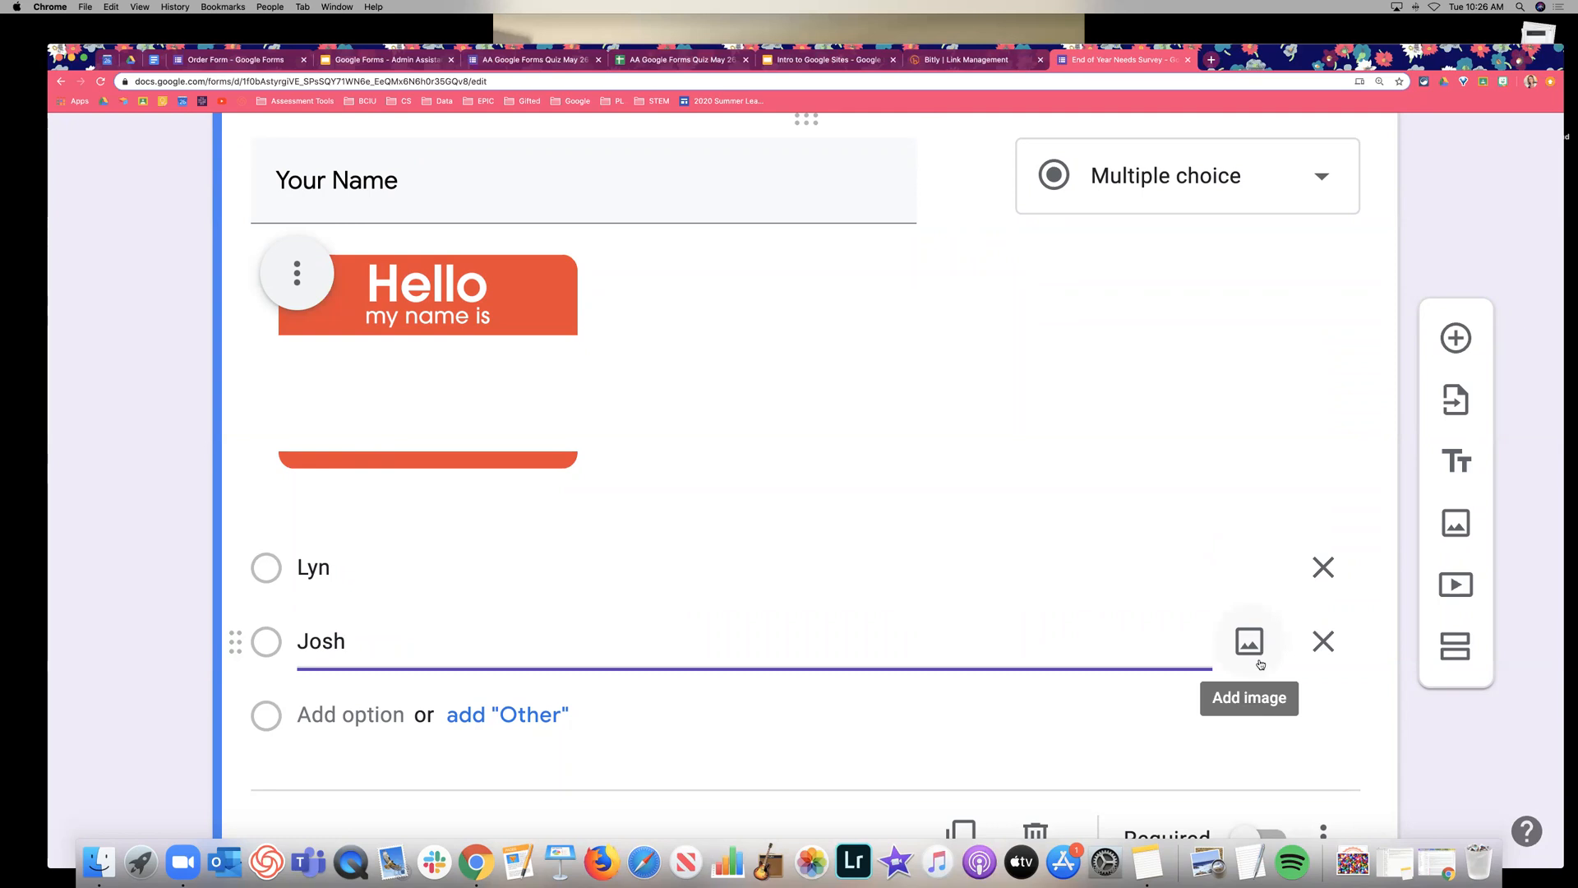
pyautogui.scroll(1, 1260, 663)
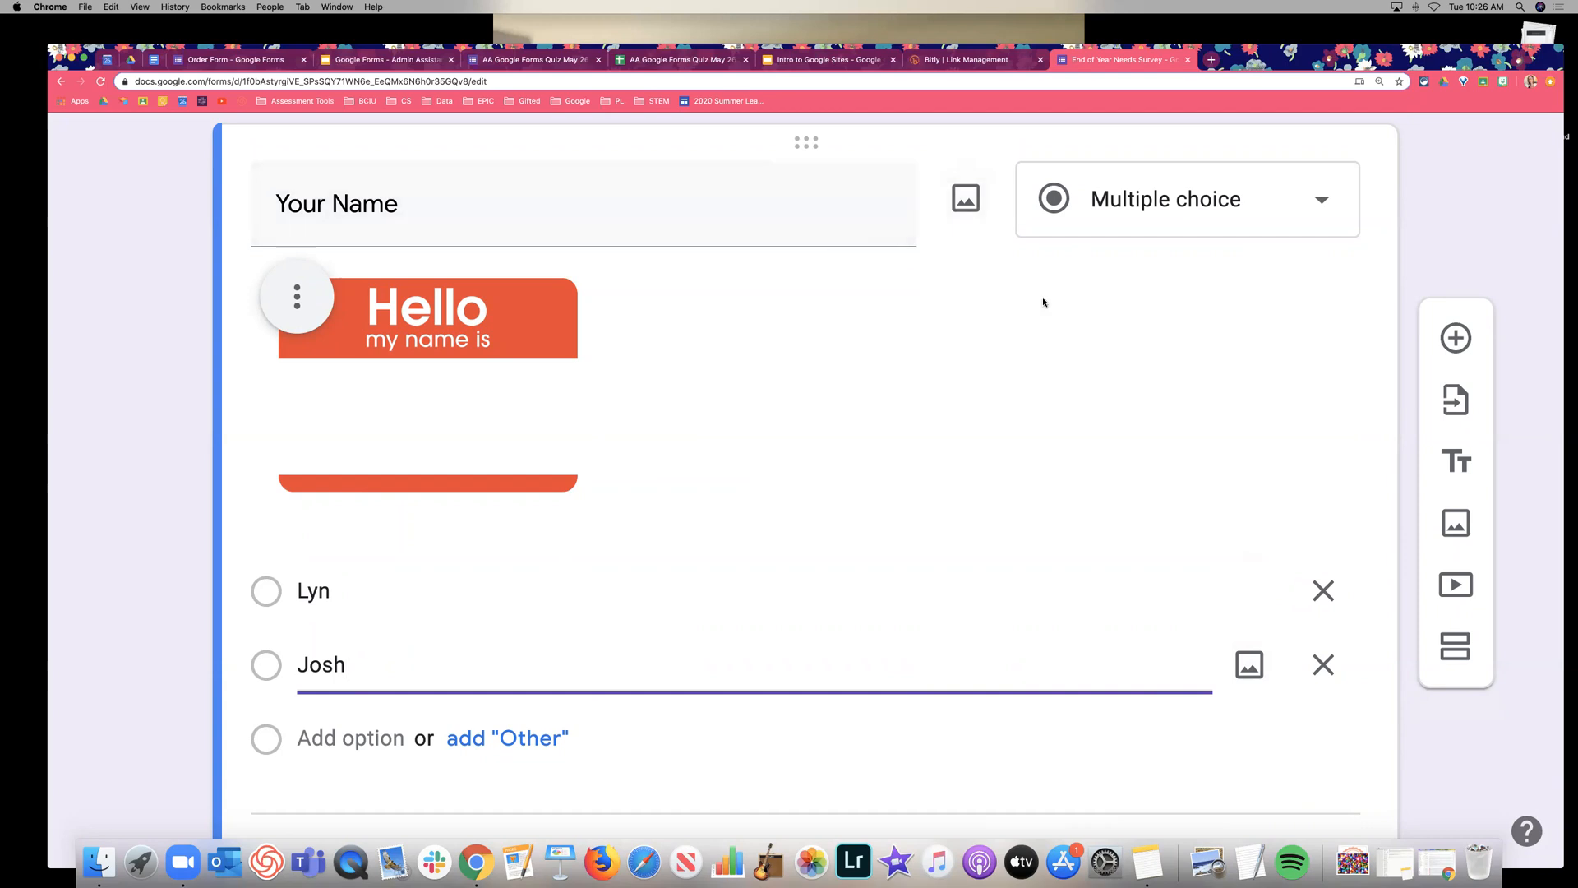
# Add a separate image item with a red schoolhouse picture from a Google Images 'school' search.
pyautogui.click(1464, 535)
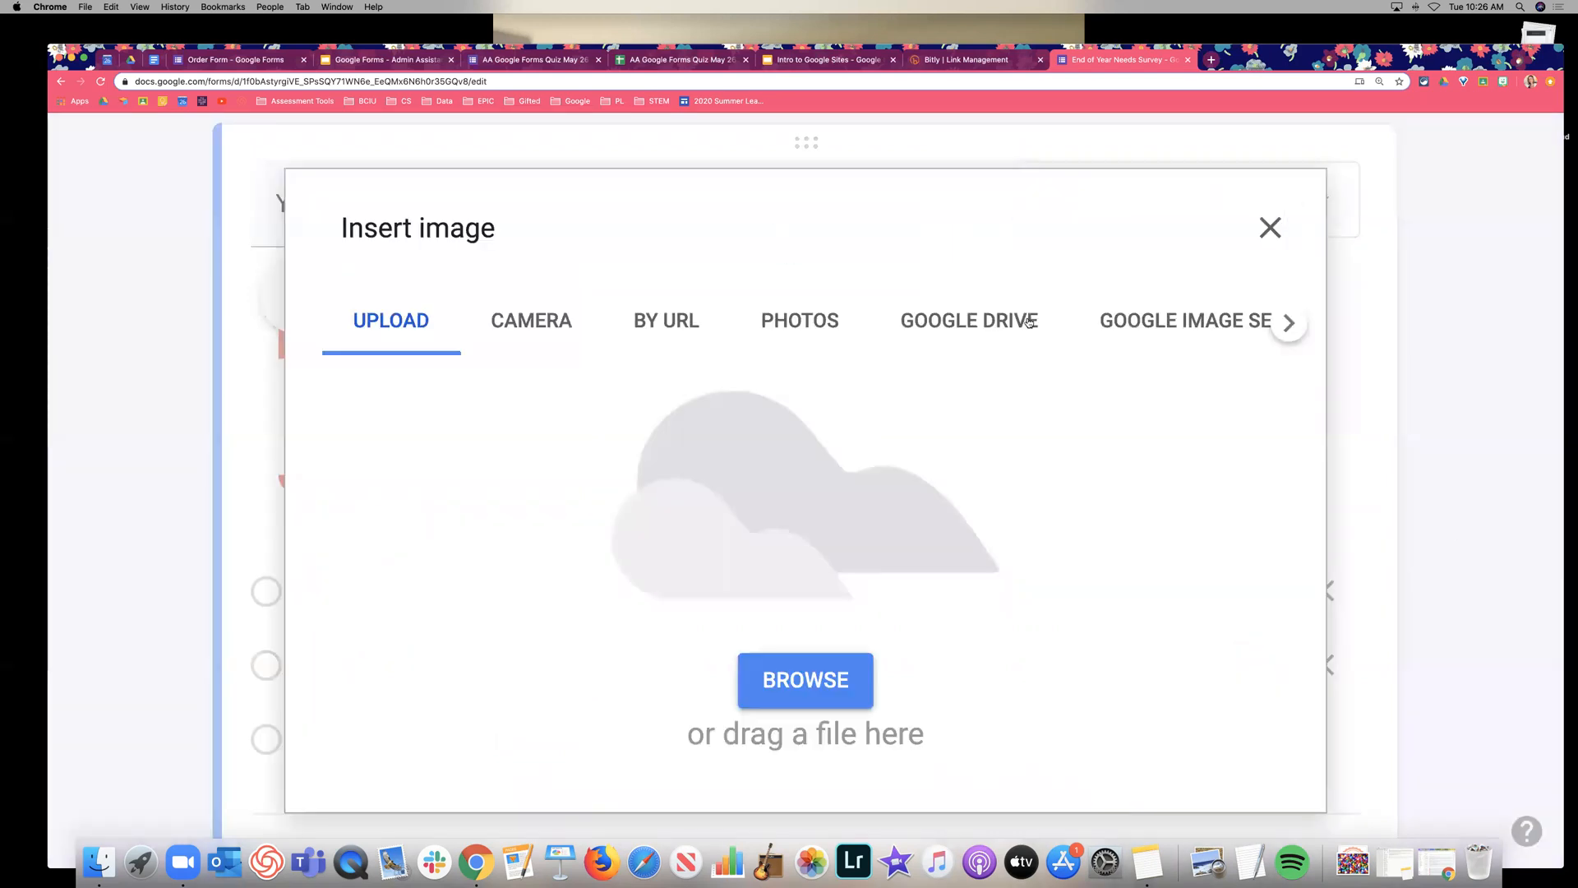
pyautogui.click(1183, 321)
pyautogui.write('school')
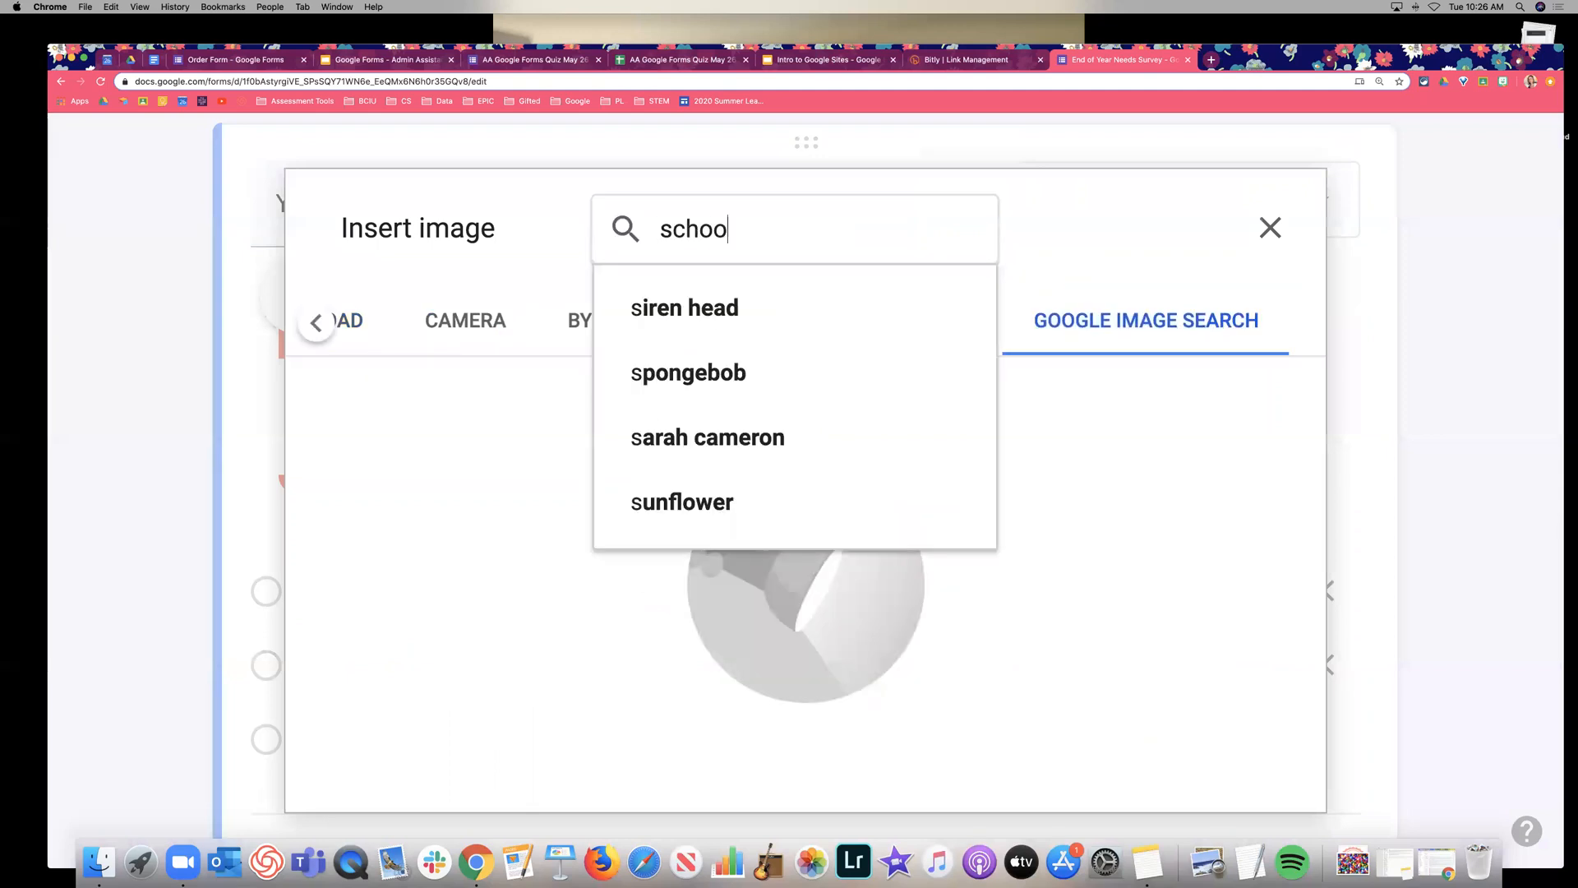
pyautogui.press('Return')
pyautogui.click(439, 530)
pyautogui.click(1241, 775)
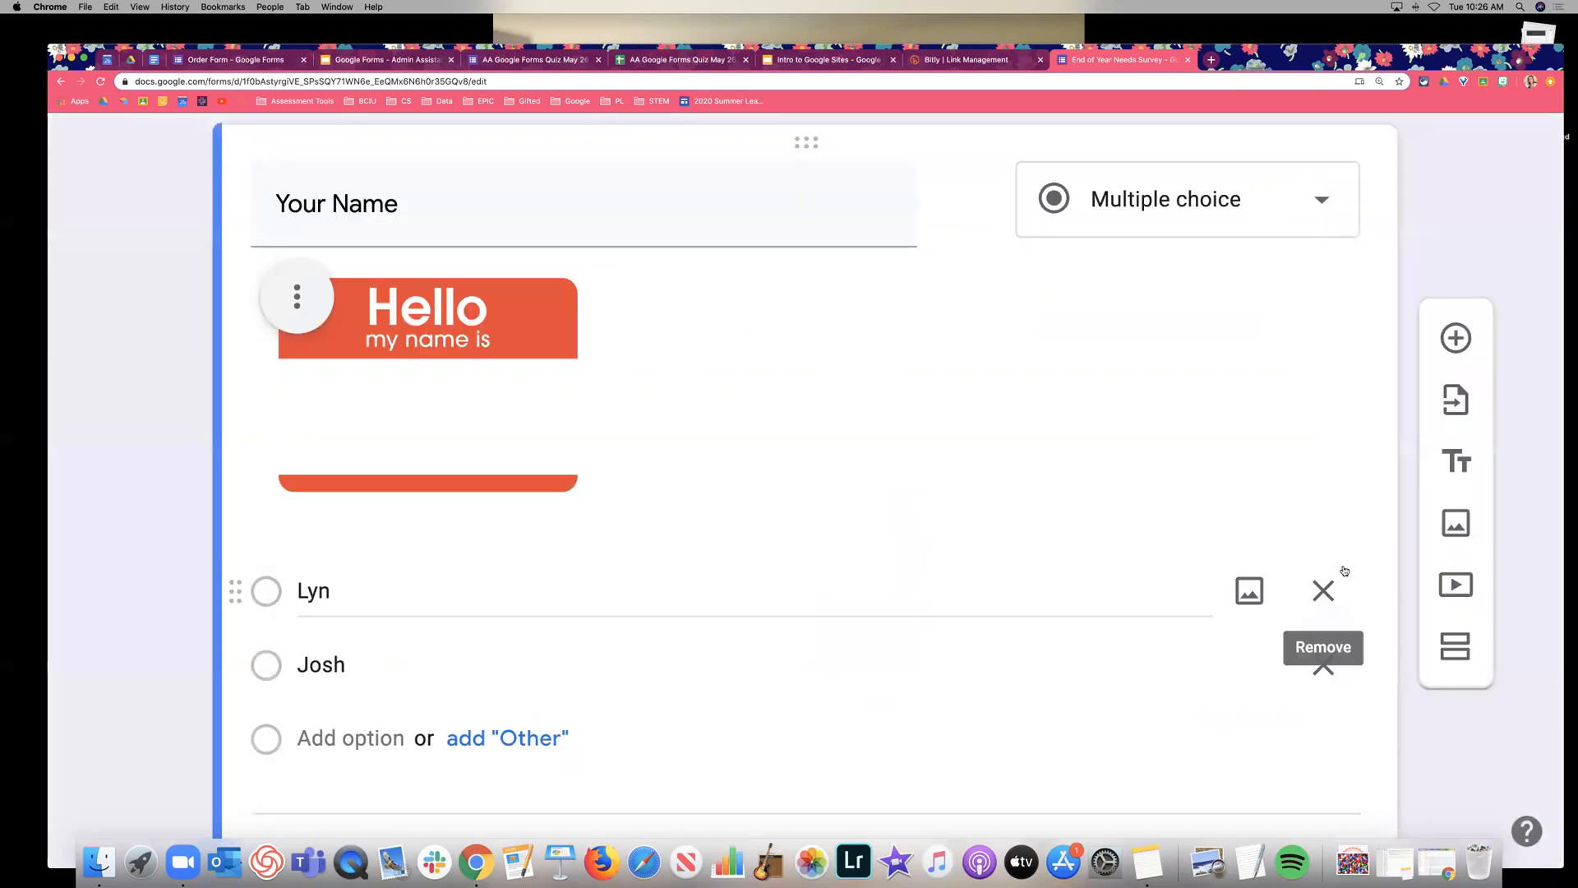
# Shrink the schoolhouse picture to about half size and title it 'Look at our great school!'.
pyautogui.scroll(-10, 912, 457)
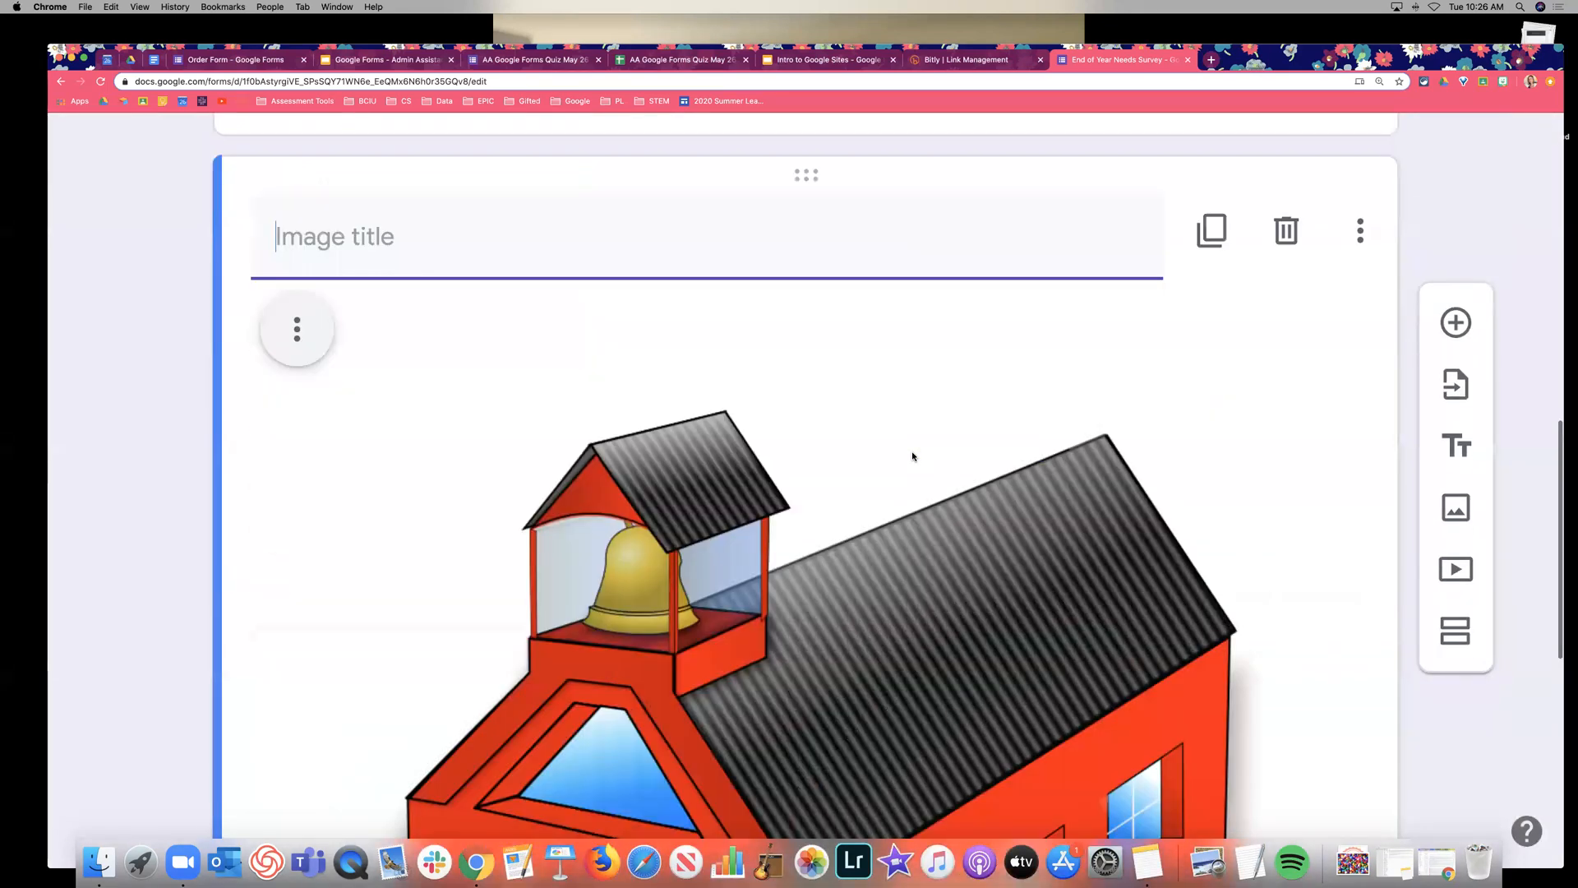
pyautogui.scroll(-4, 913, 457)
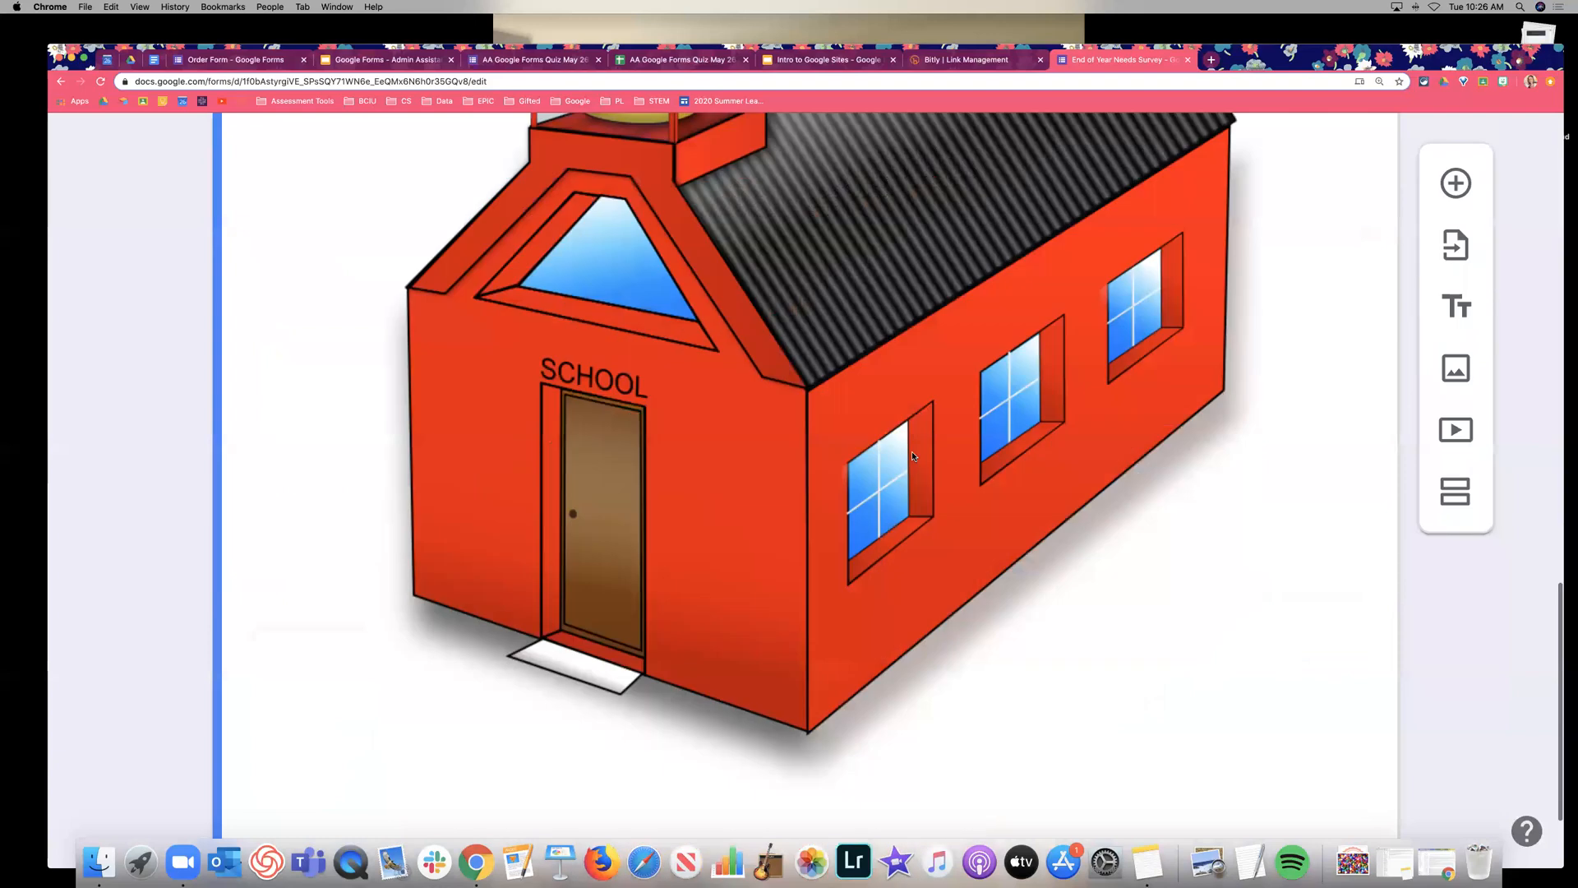
pyautogui.click(912, 457)
pyautogui.scroll(-3, 1151, 575)
pyautogui.moveTo(1328, 705); pyautogui.dragTo(813, 198)
pyautogui.scroll(5, 931, 361)
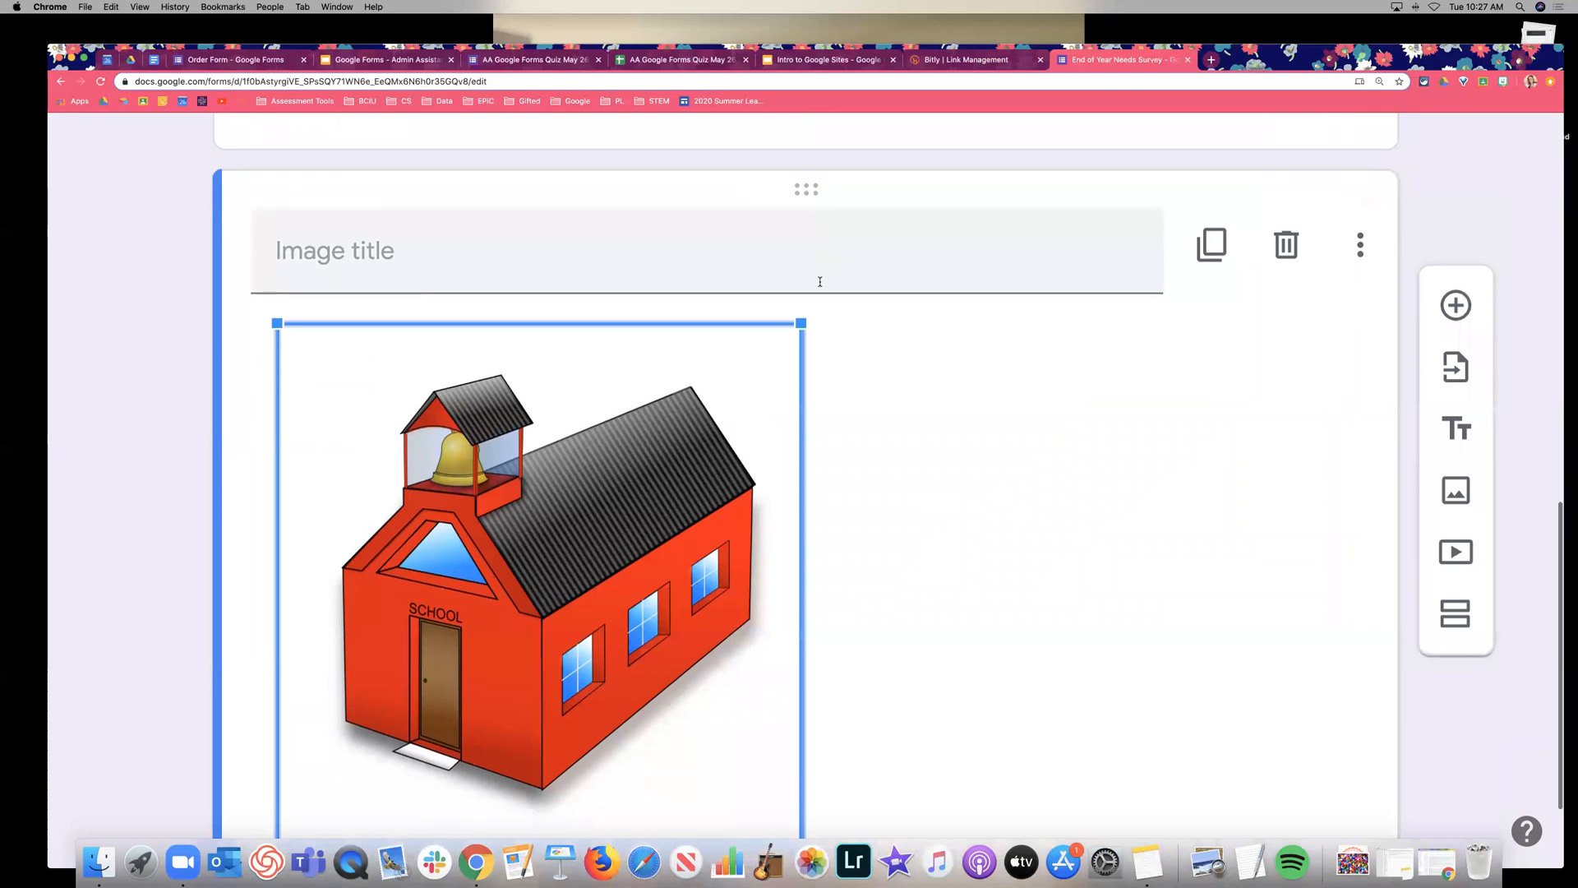
pyautogui.click(820, 271)
pyautogui.write('Lo')
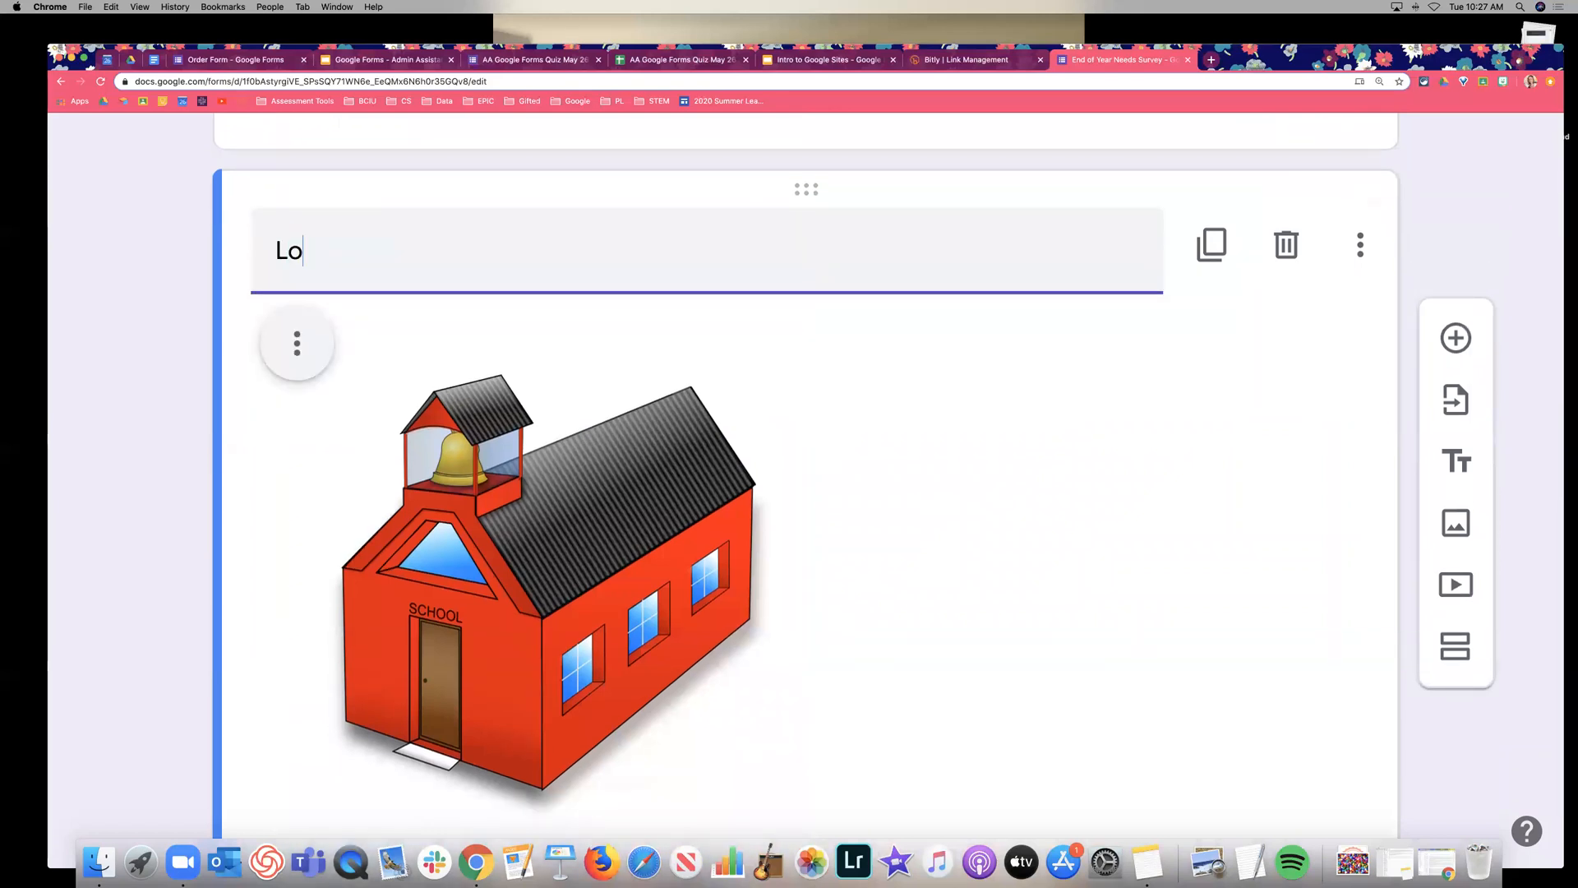
pyautogui.write('ok at our great school!')
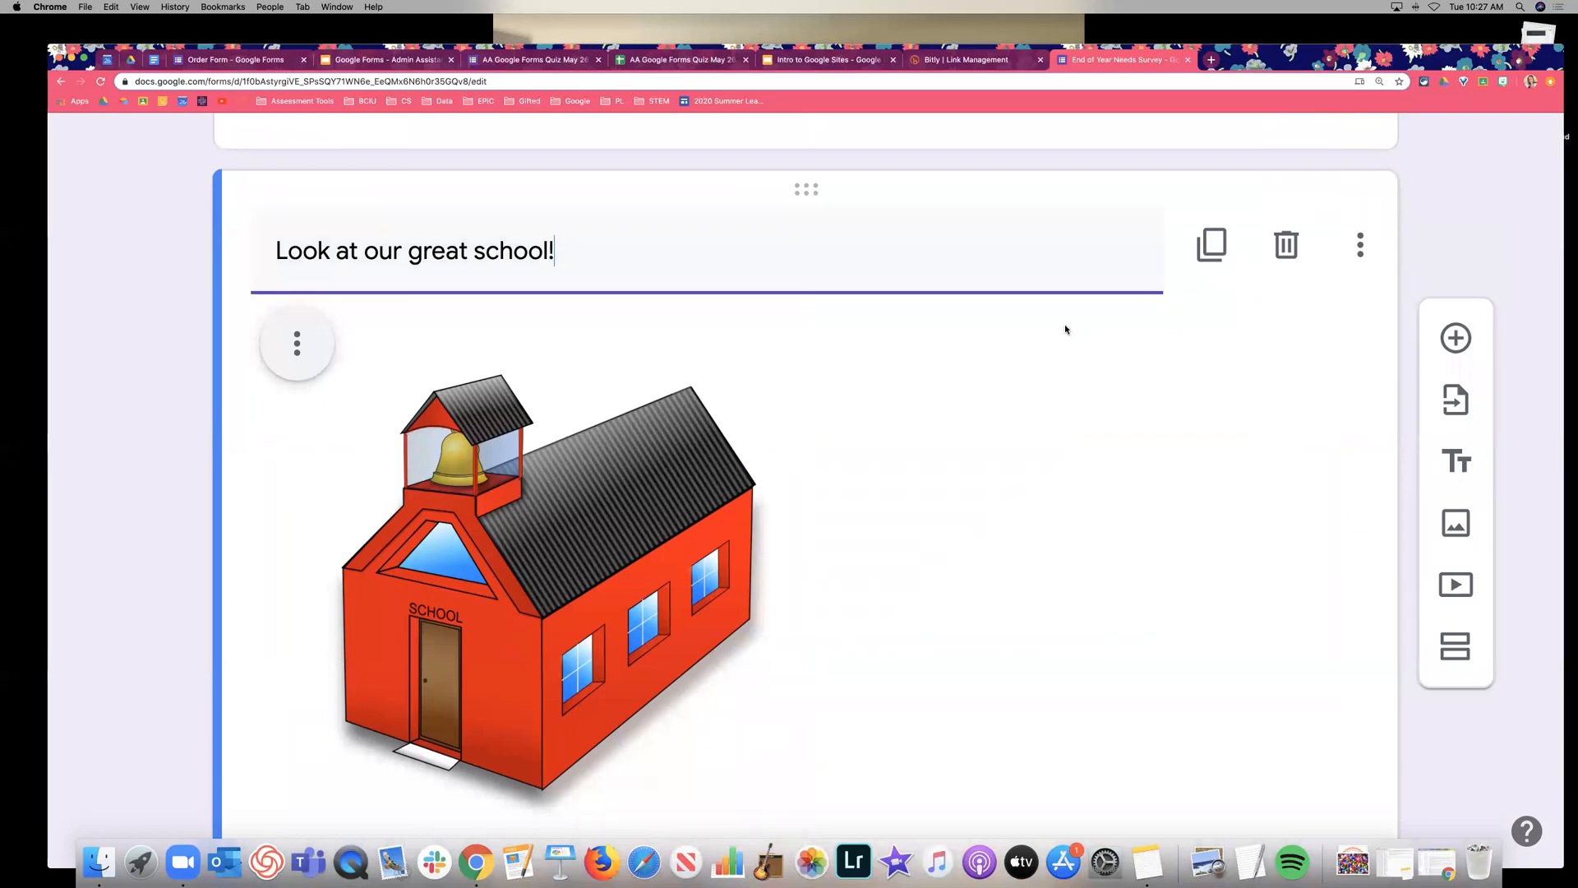
# Remove the extra name choice from Your Name and bring up its question types.
pyautogui.scroll(2, 1064, 323)
pyautogui.scroll(8, 1271, 520)
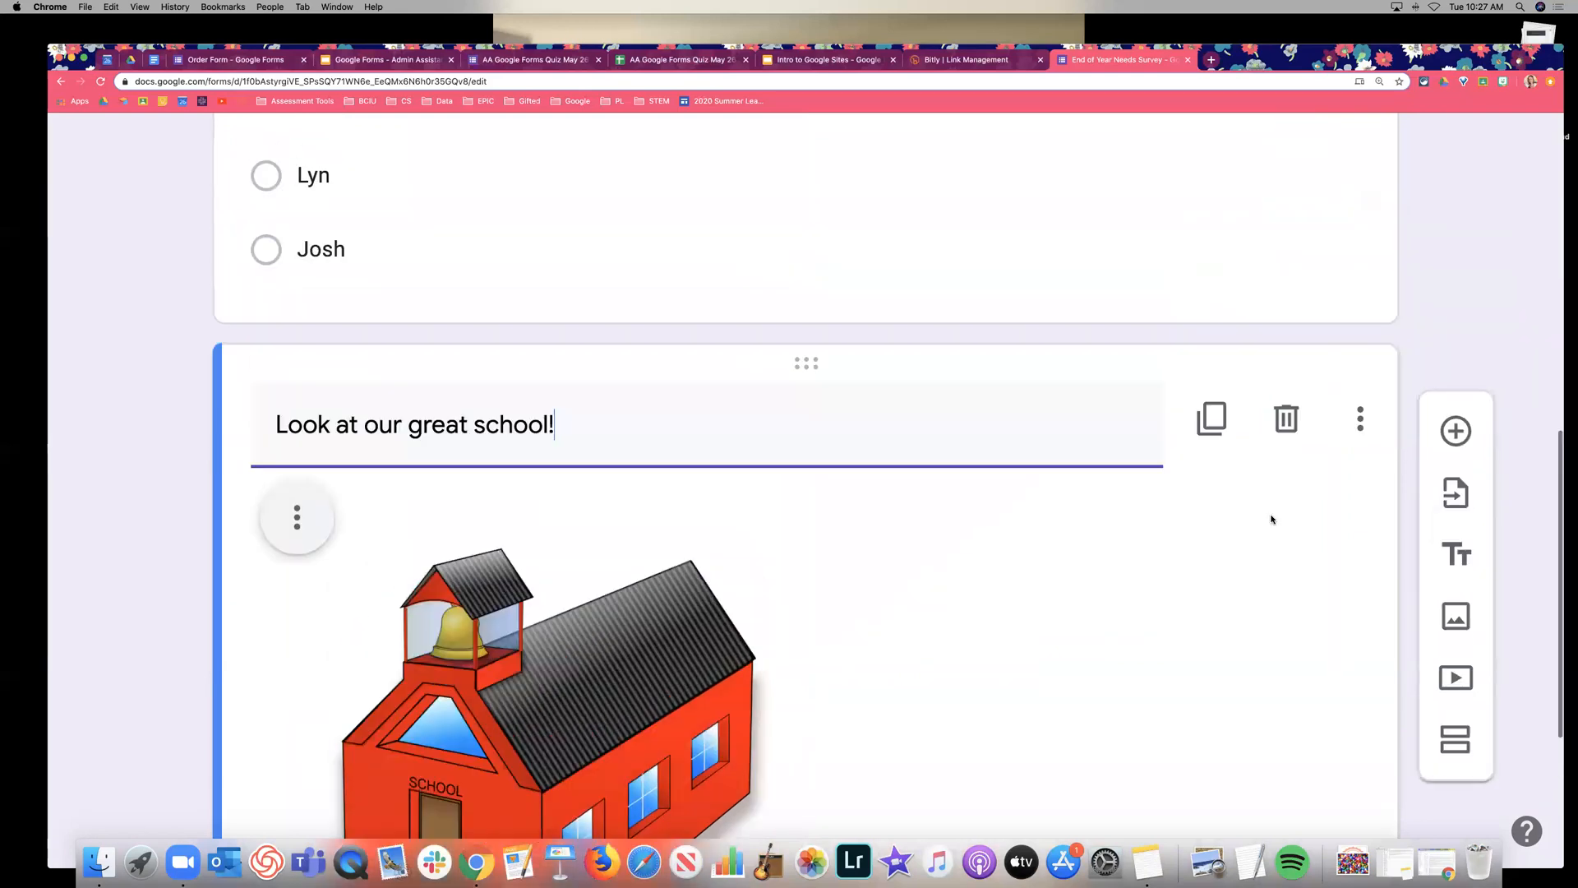
pyautogui.scroll(-2, 1271, 521)
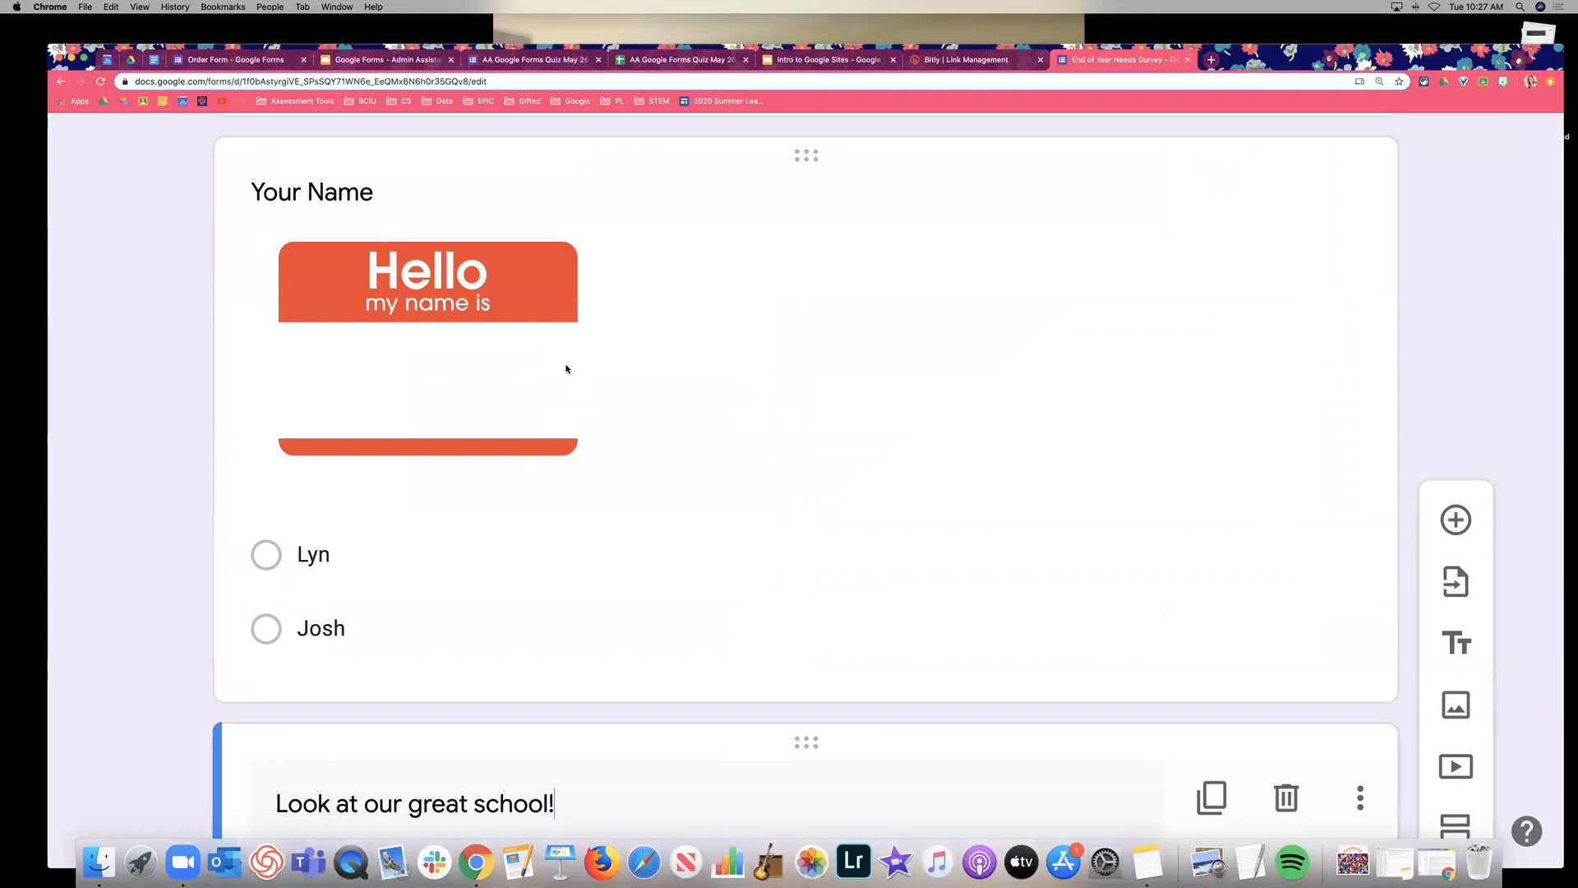
pyautogui.click(683, 366)
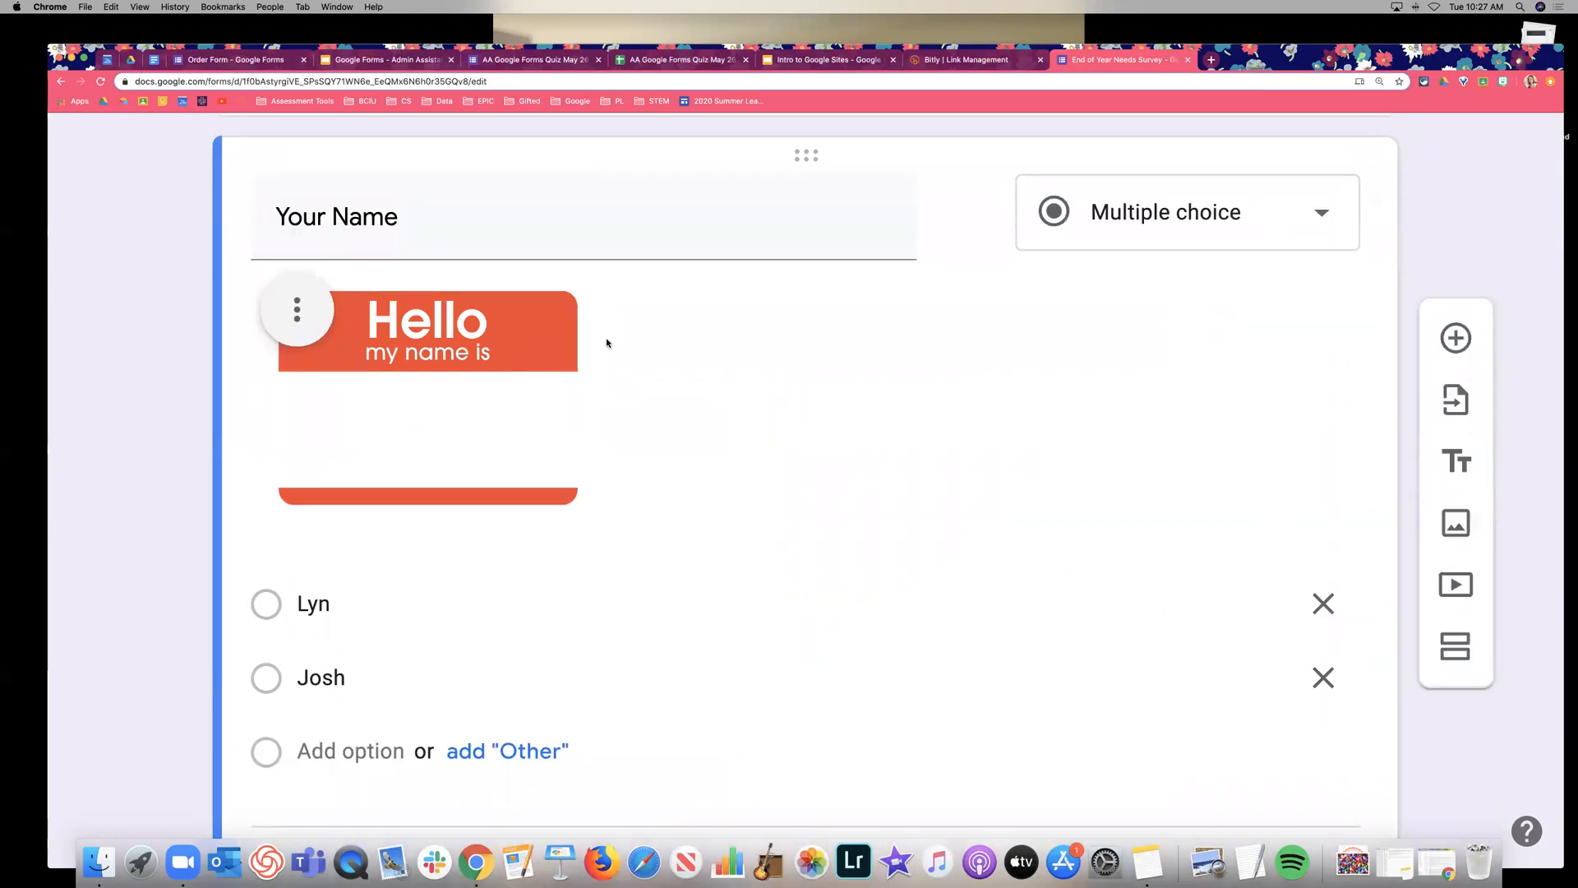
pyautogui.scroll(-2, 824, 516)
pyautogui.click(1323, 522)
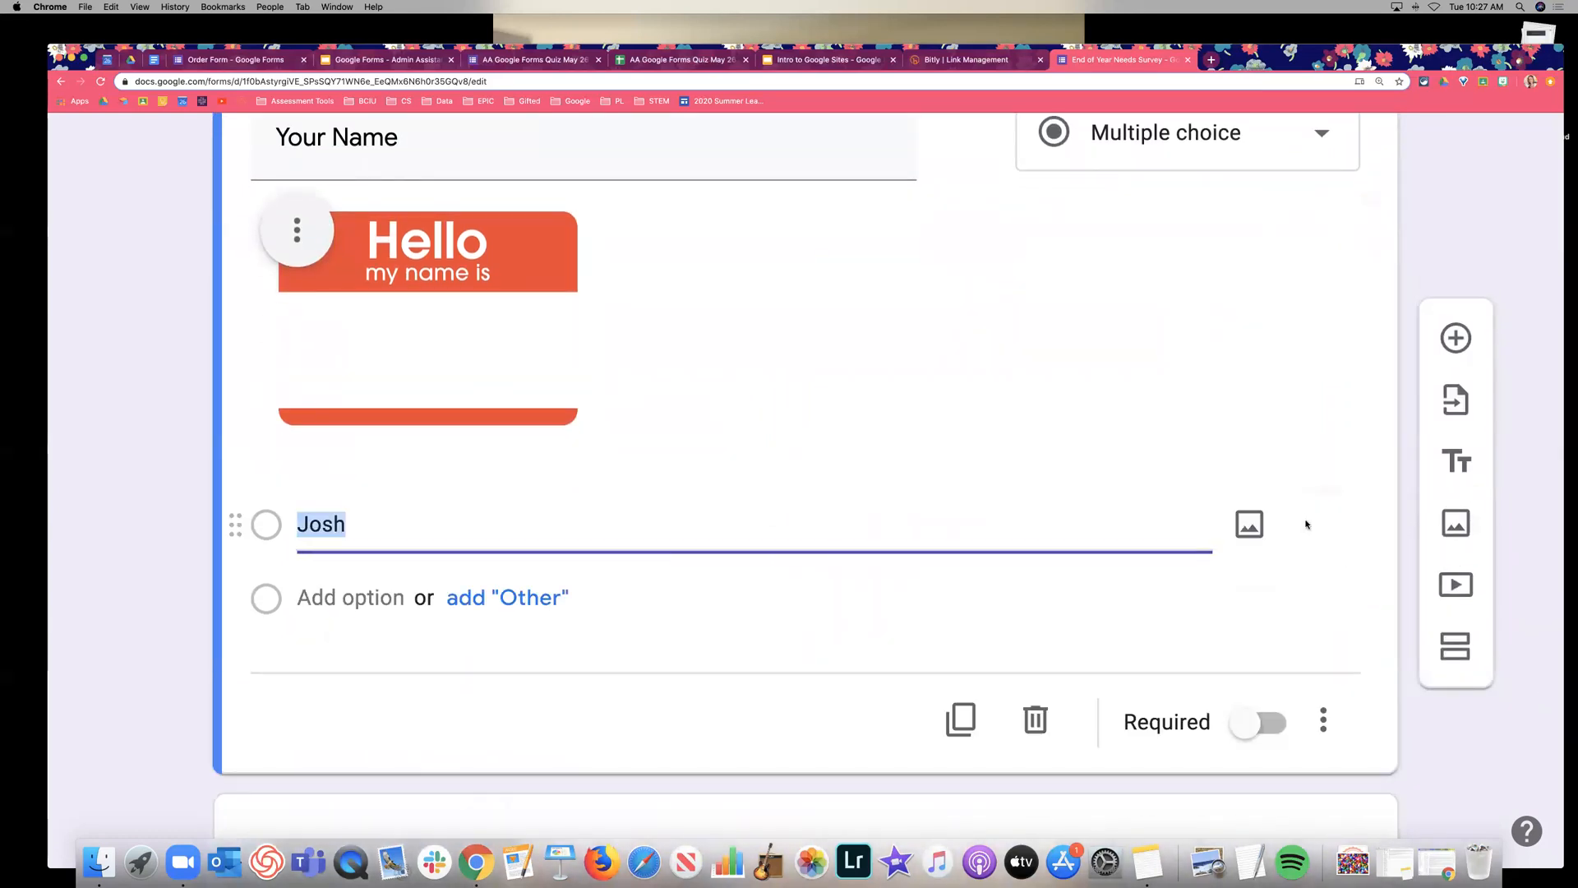
pyautogui.click(1201, 153)
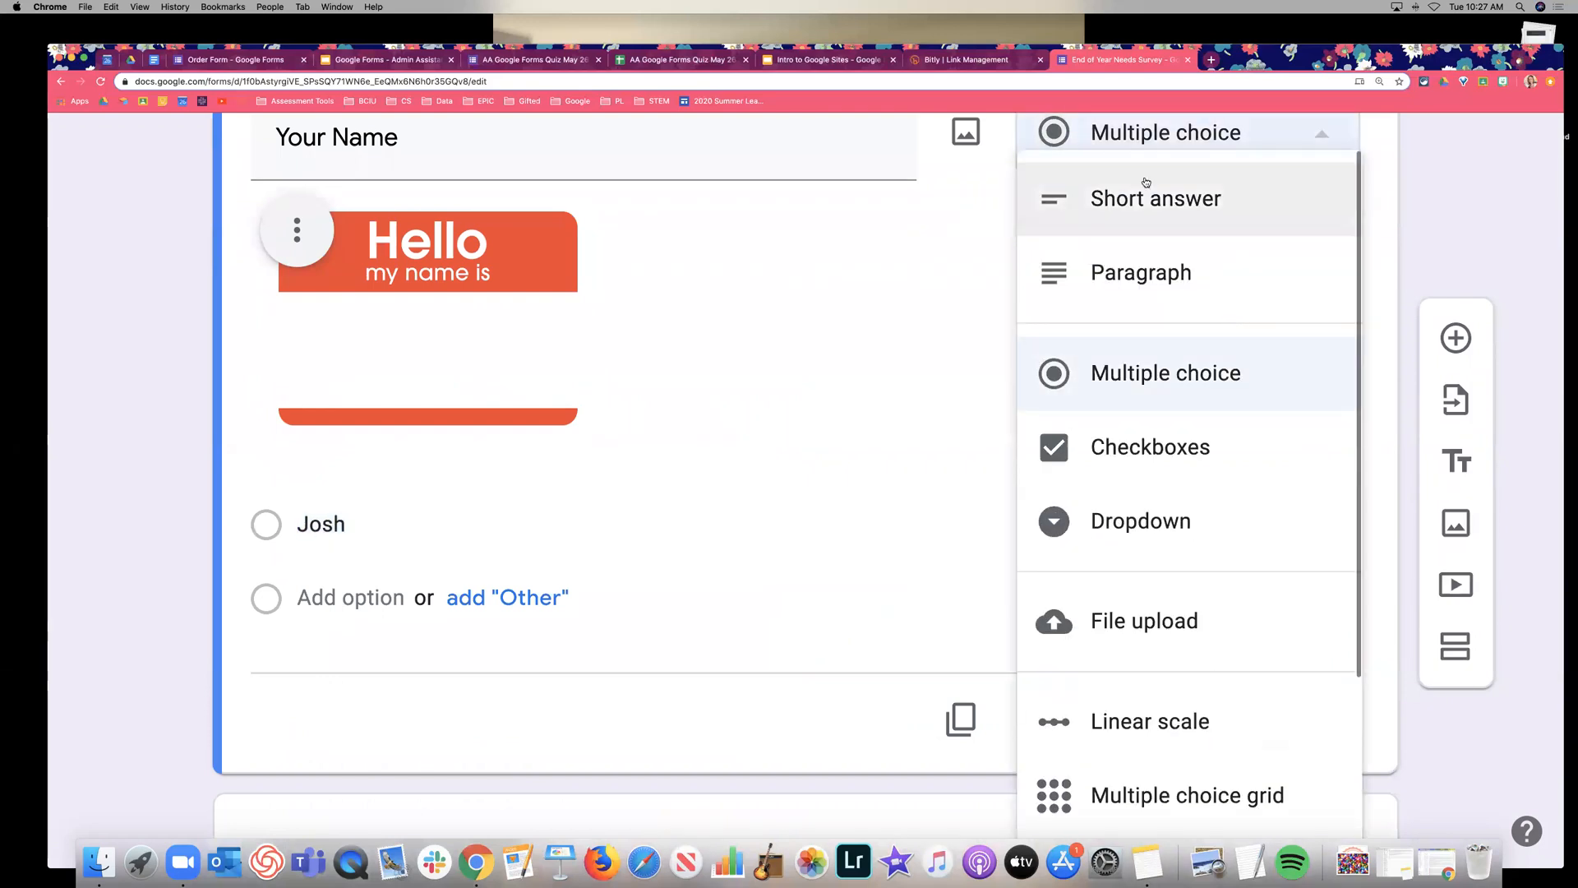
# Switch Your Name to Short answer, keeping the nametag picture above the answer field.
pyautogui.press('Return')
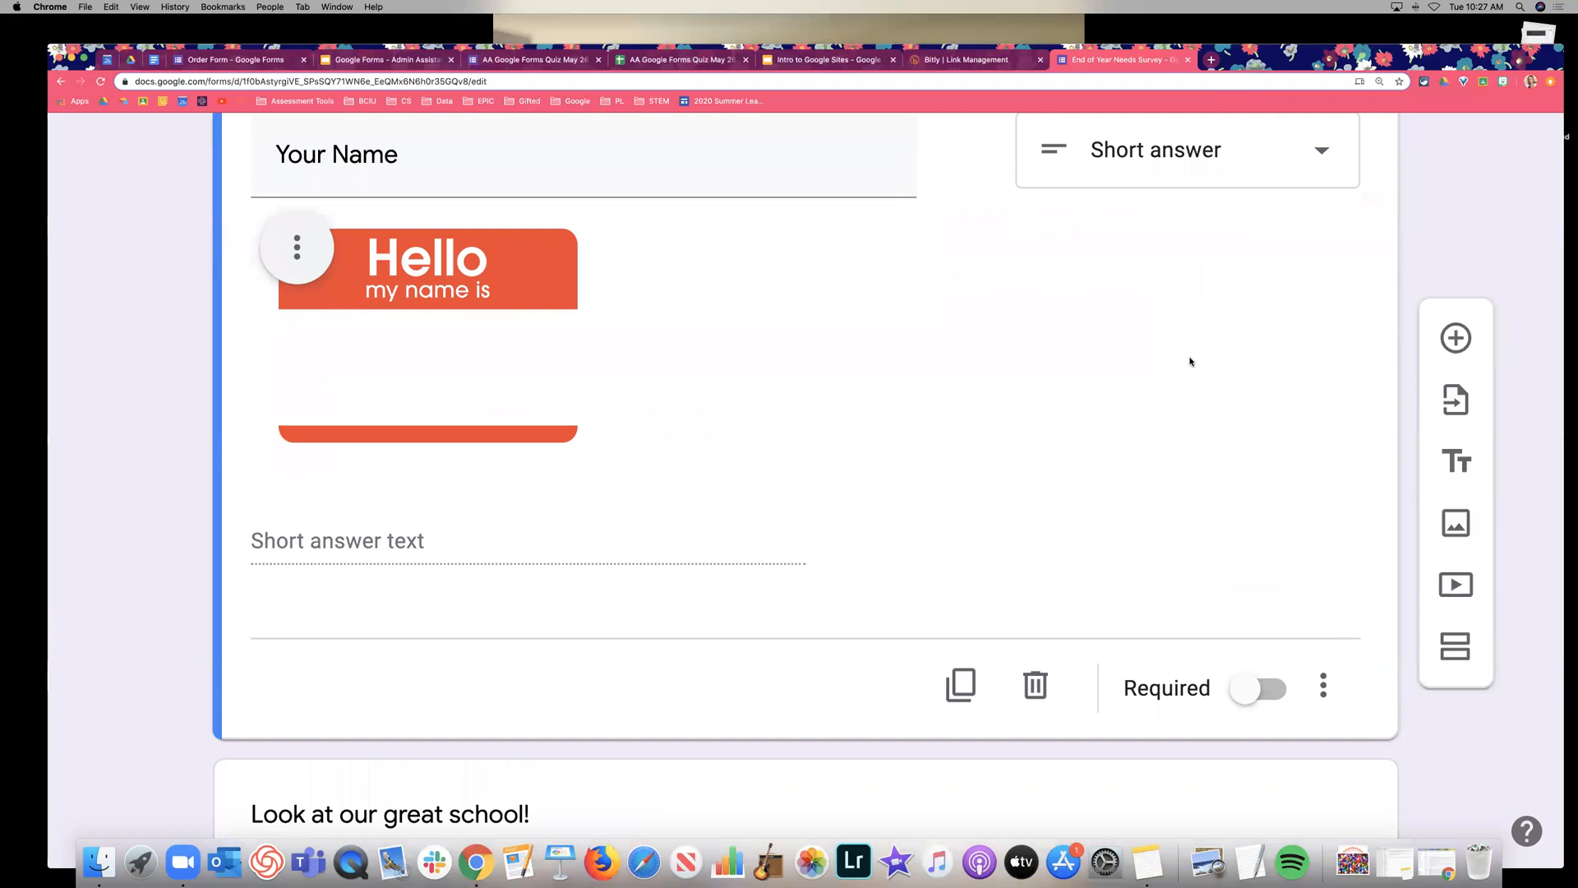
pyautogui.scroll(2, 1189, 361)
pyautogui.scroll(-3, 1190, 361)
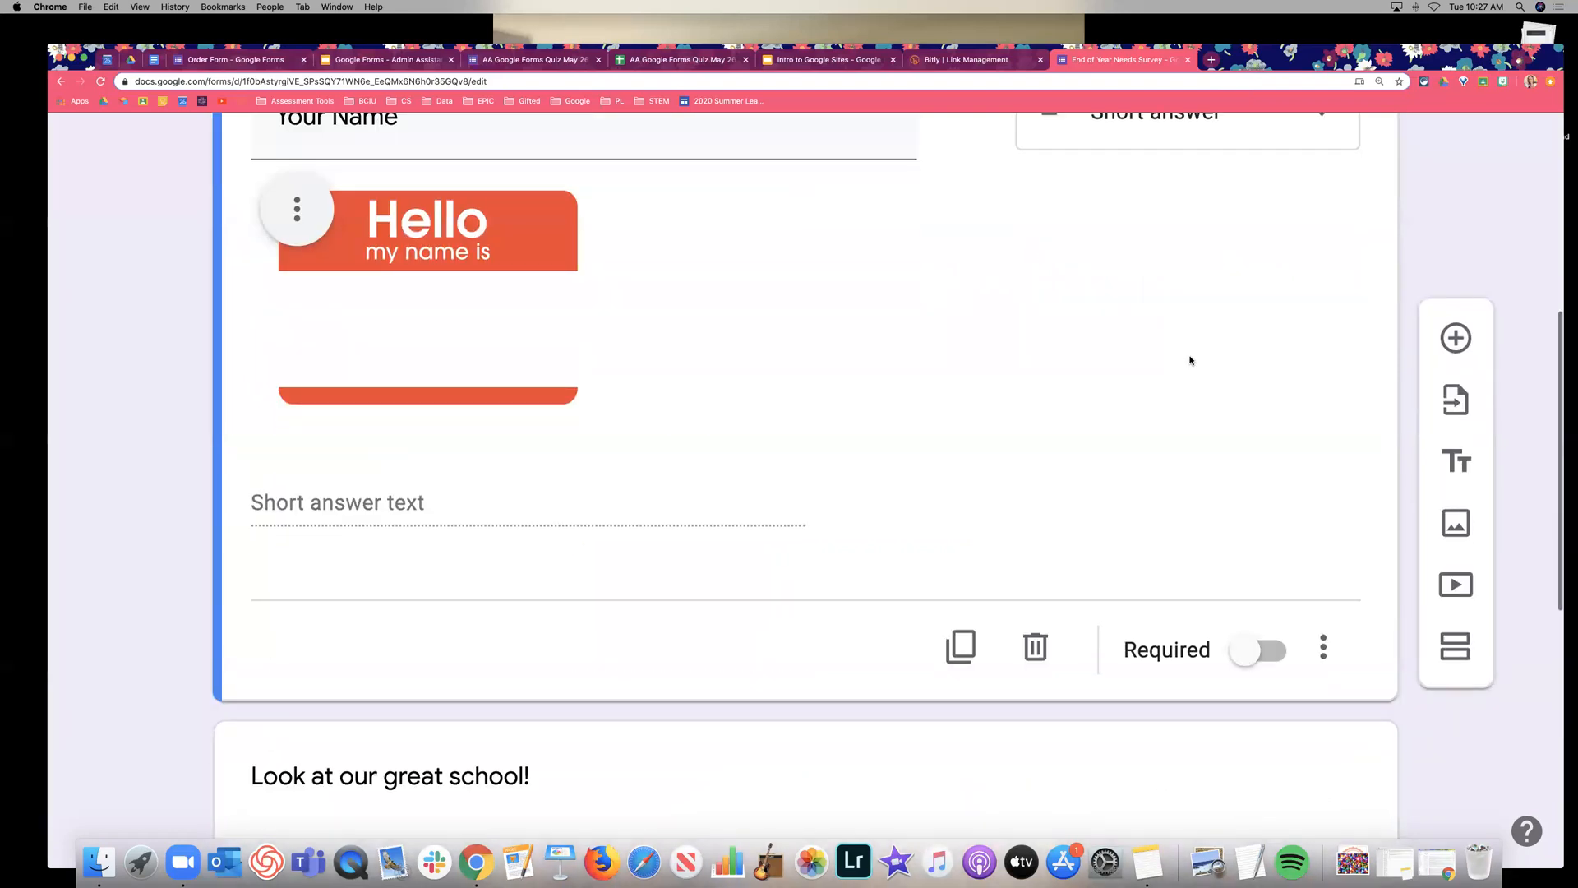
pyautogui.scroll(2, 1189, 361)
pyautogui.scroll(-1, 1191, 359)
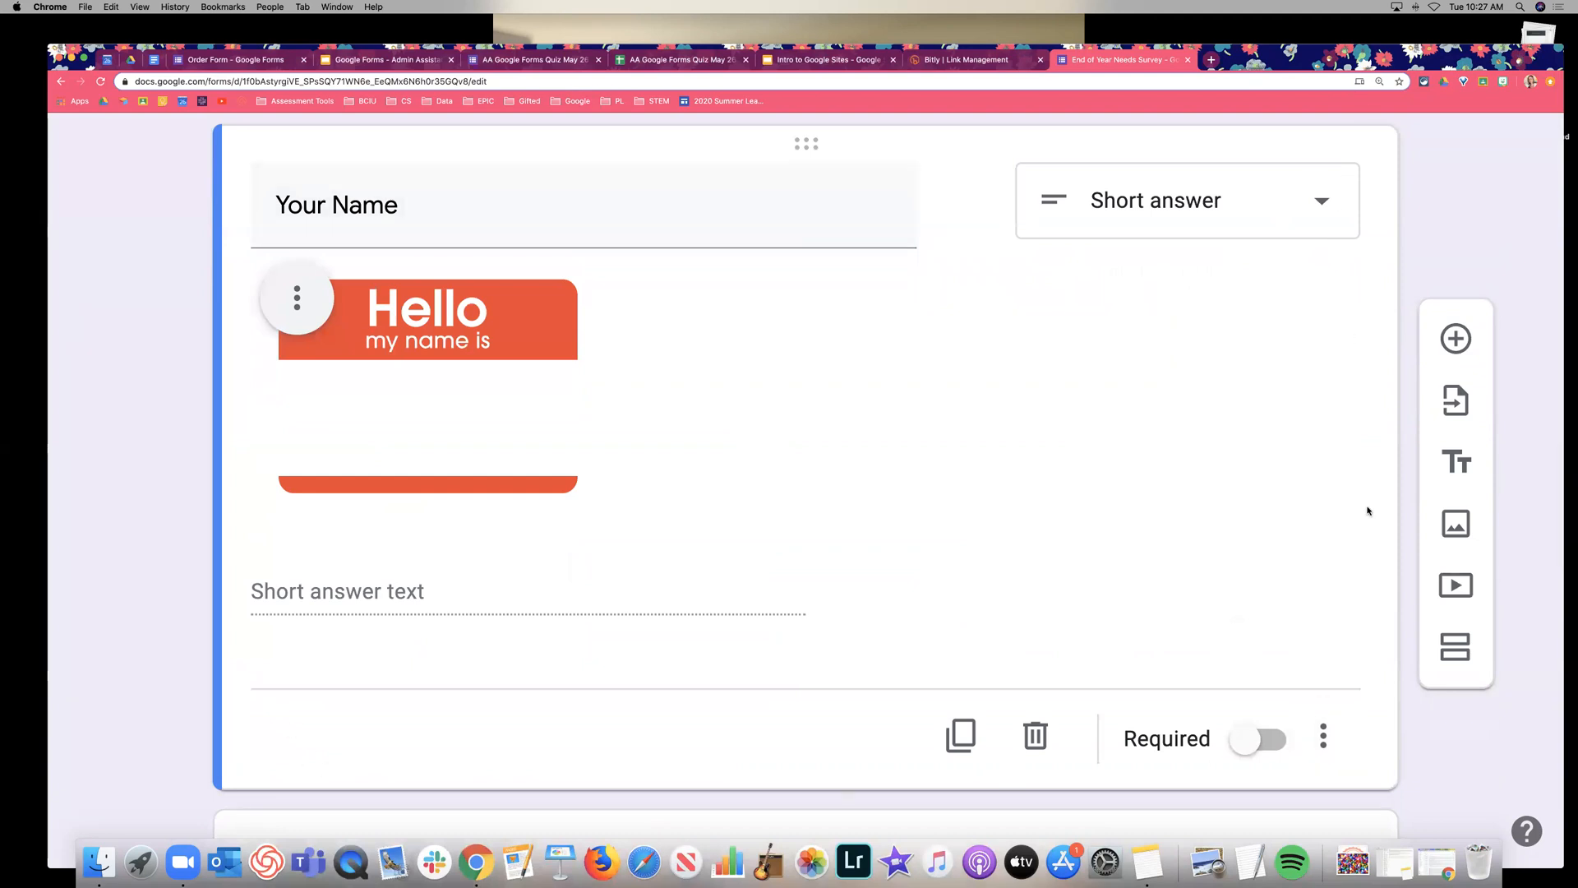
pyautogui.scroll(-3, 1366, 510)
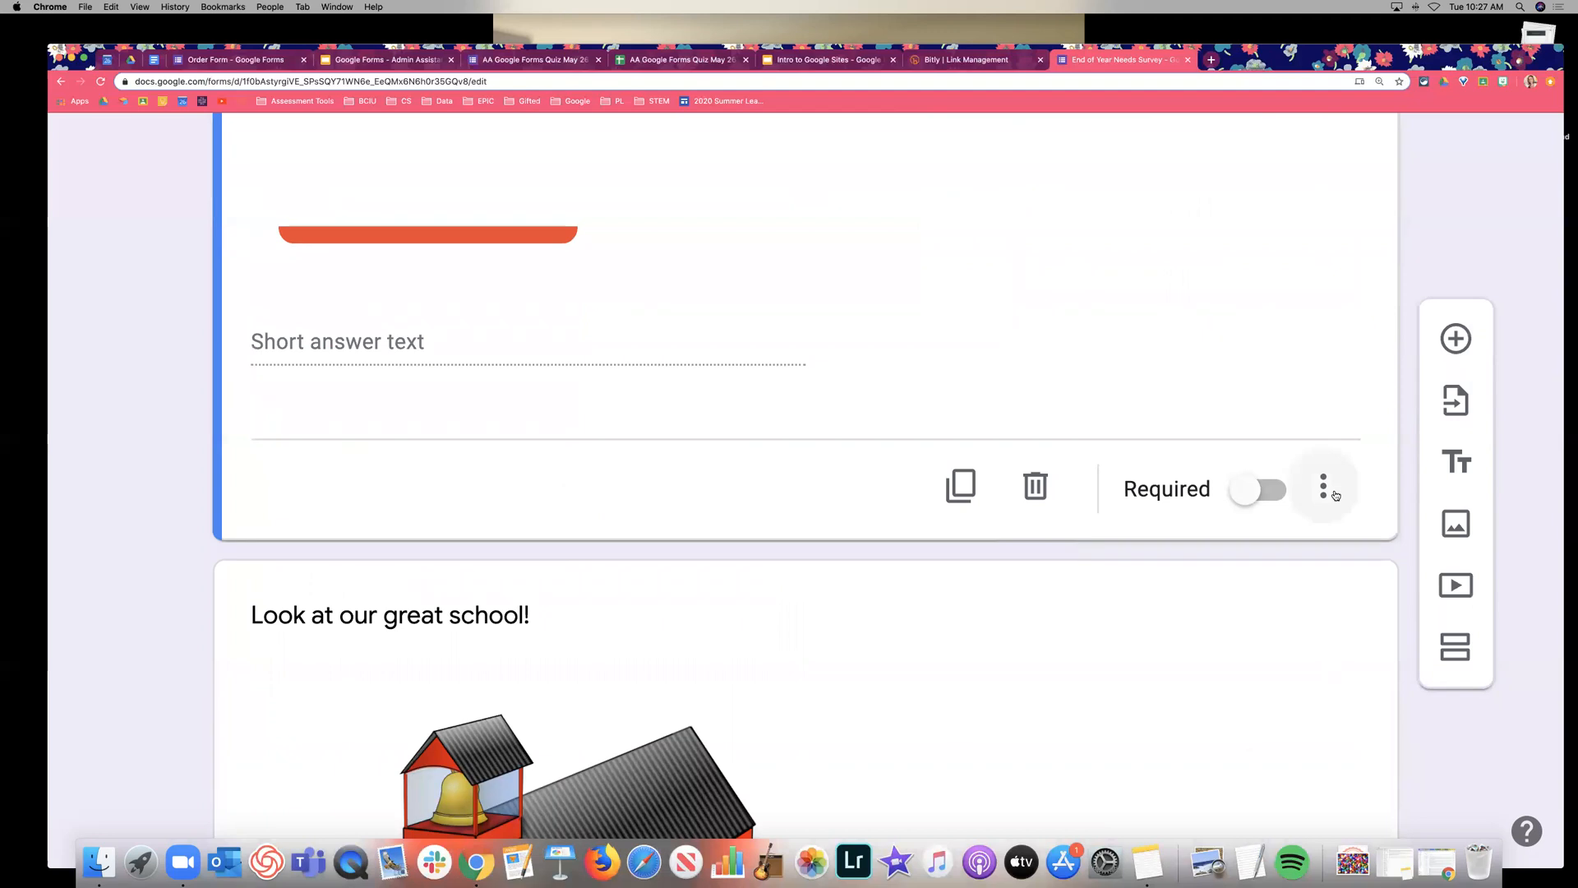
pyautogui.click(958, 505)
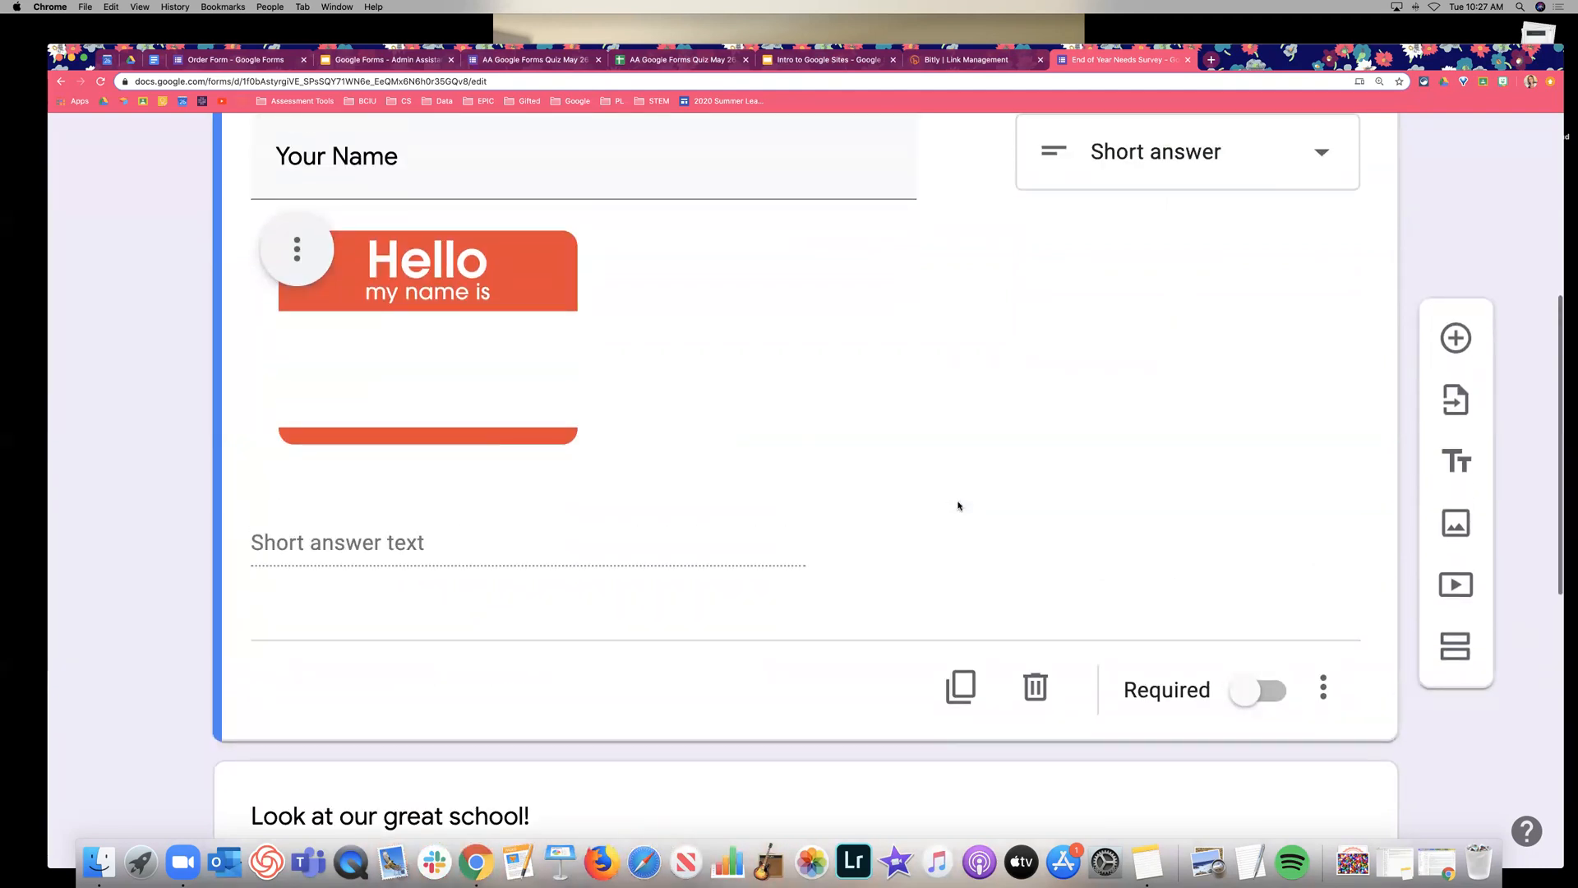
pyautogui.scroll(-2, 958, 505)
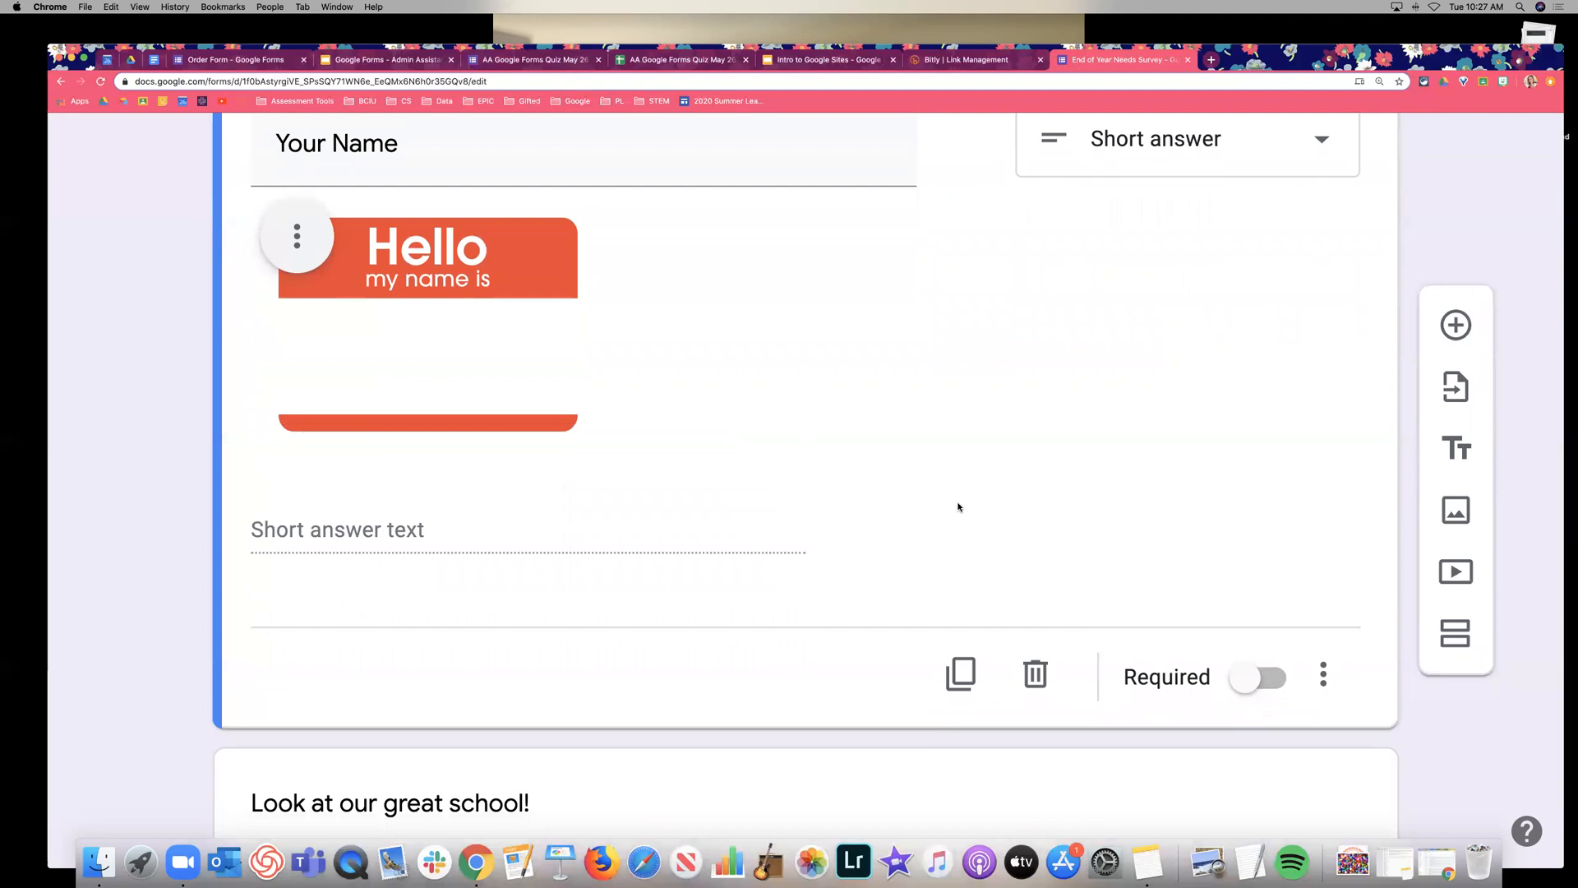
# Duplicate Your Name as 'Your Grade Level', delete its picture, and make it multiple choice.
pyautogui.click(958, 593)
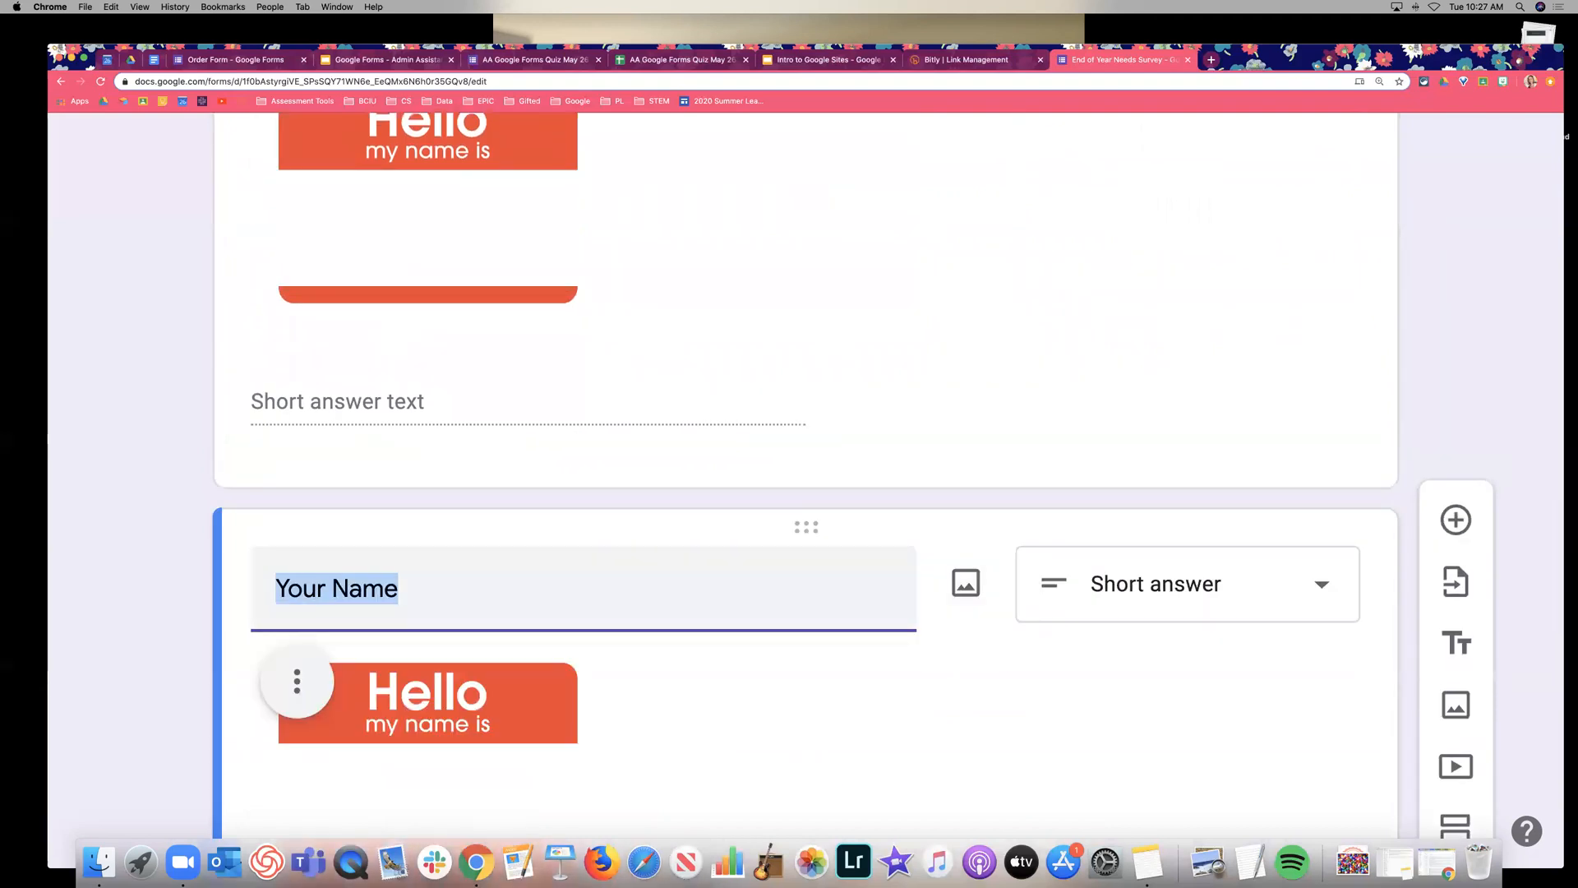
pyautogui.write('Your Grade Level')
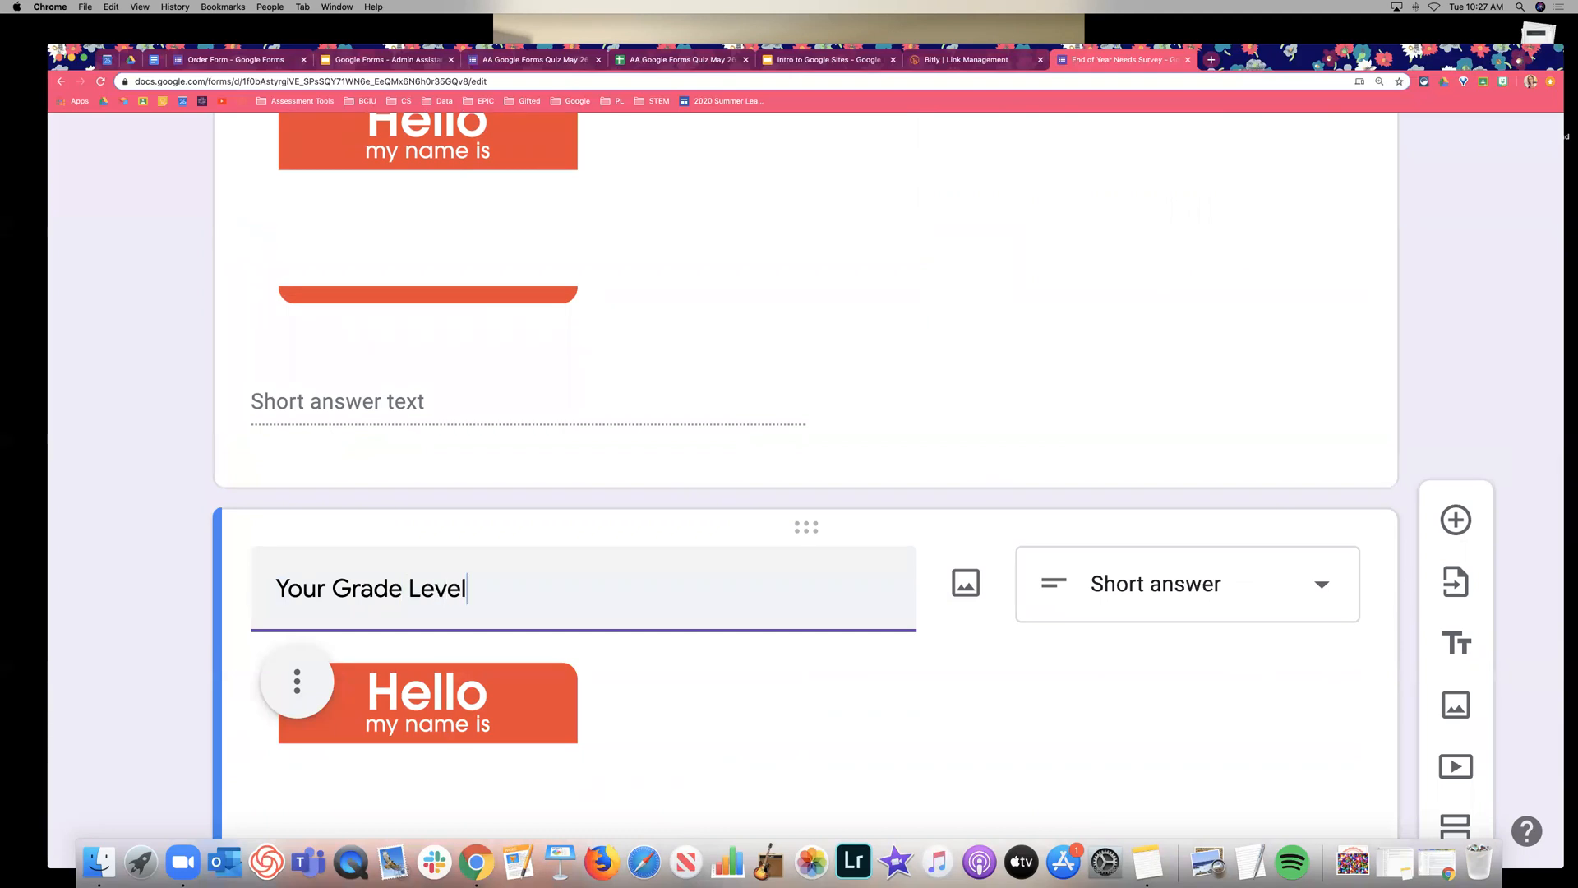
pyautogui.scroll(-4, 919, 623)
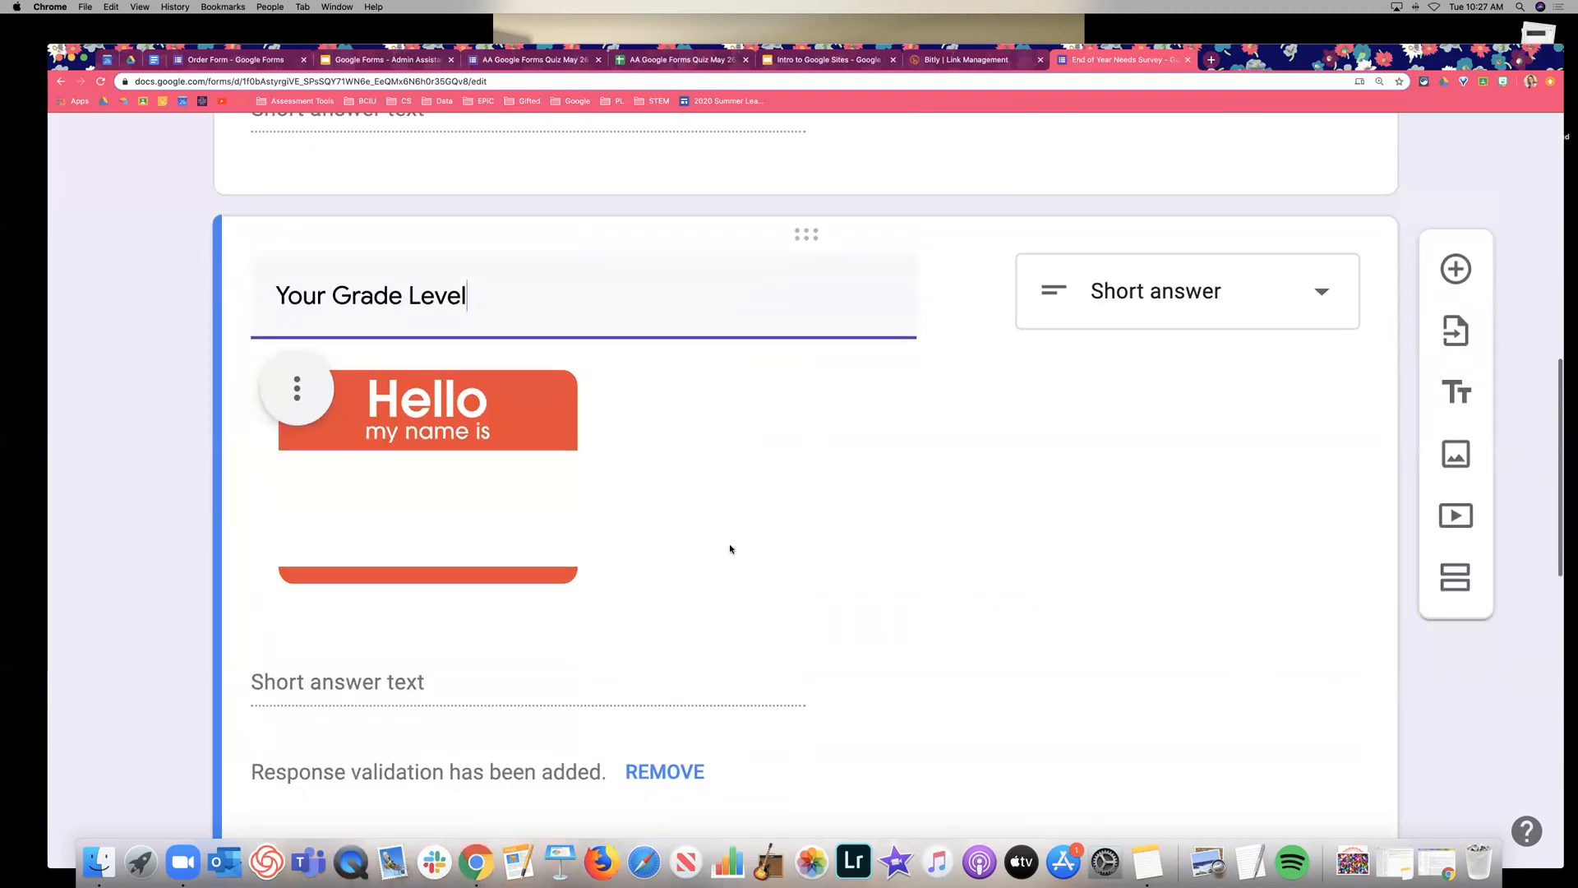
pyautogui.click(297, 388)
pyautogui.click(285, 714)
pyautogui.click(1198, 282)
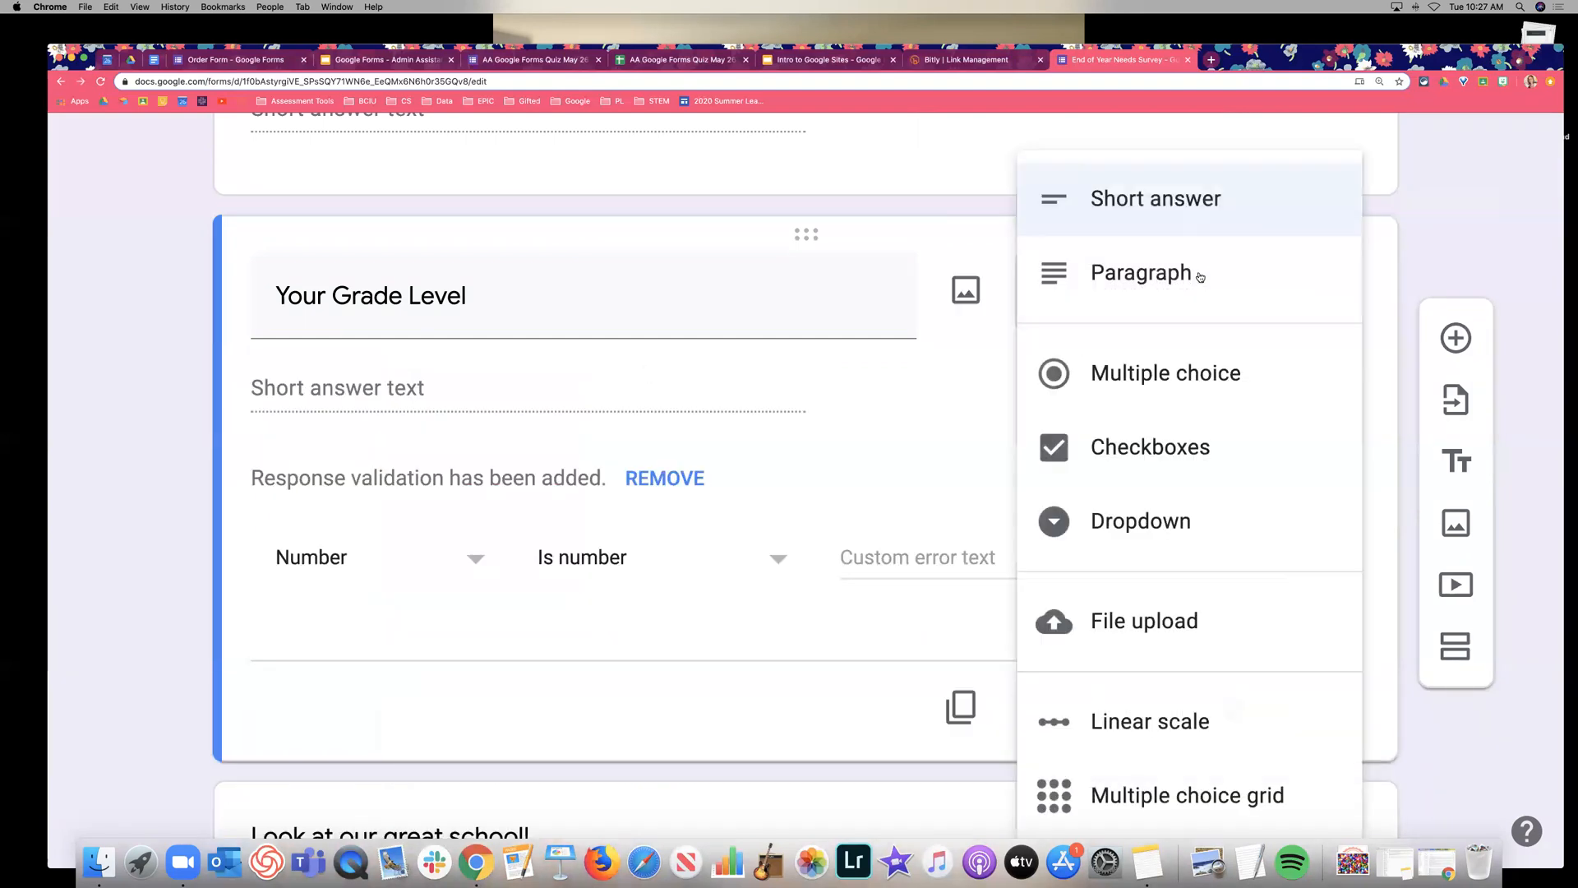
pyautogui.click(1167, 374)
# Enter the grade choices K, 1, 2, 3, 4, 5 and 6.
pyautogui.click(327, 390)
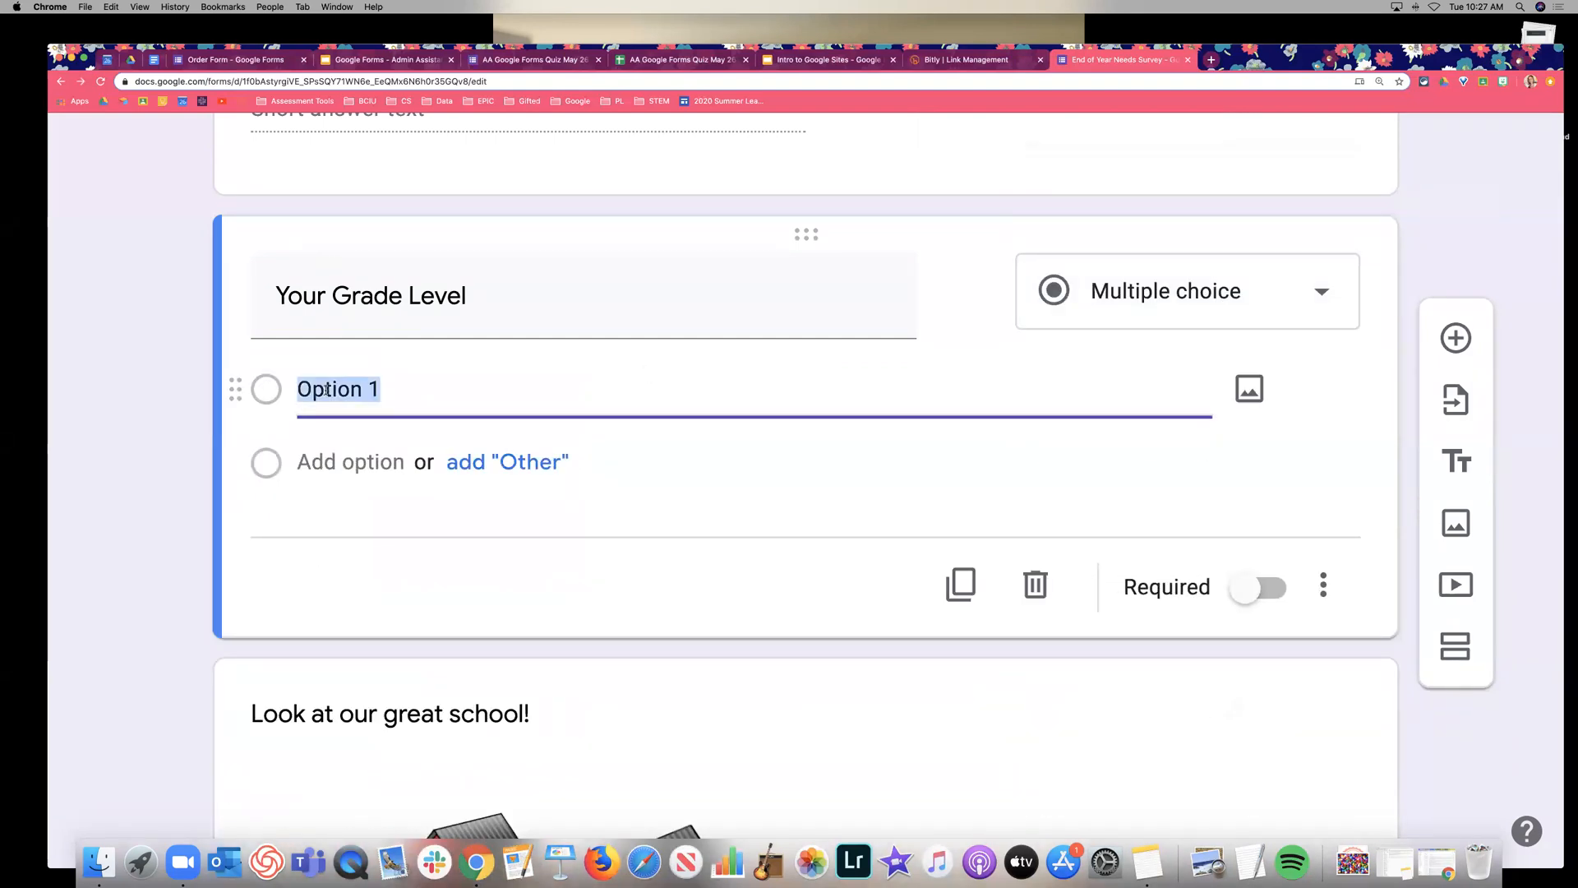
pyautogui.write('K')
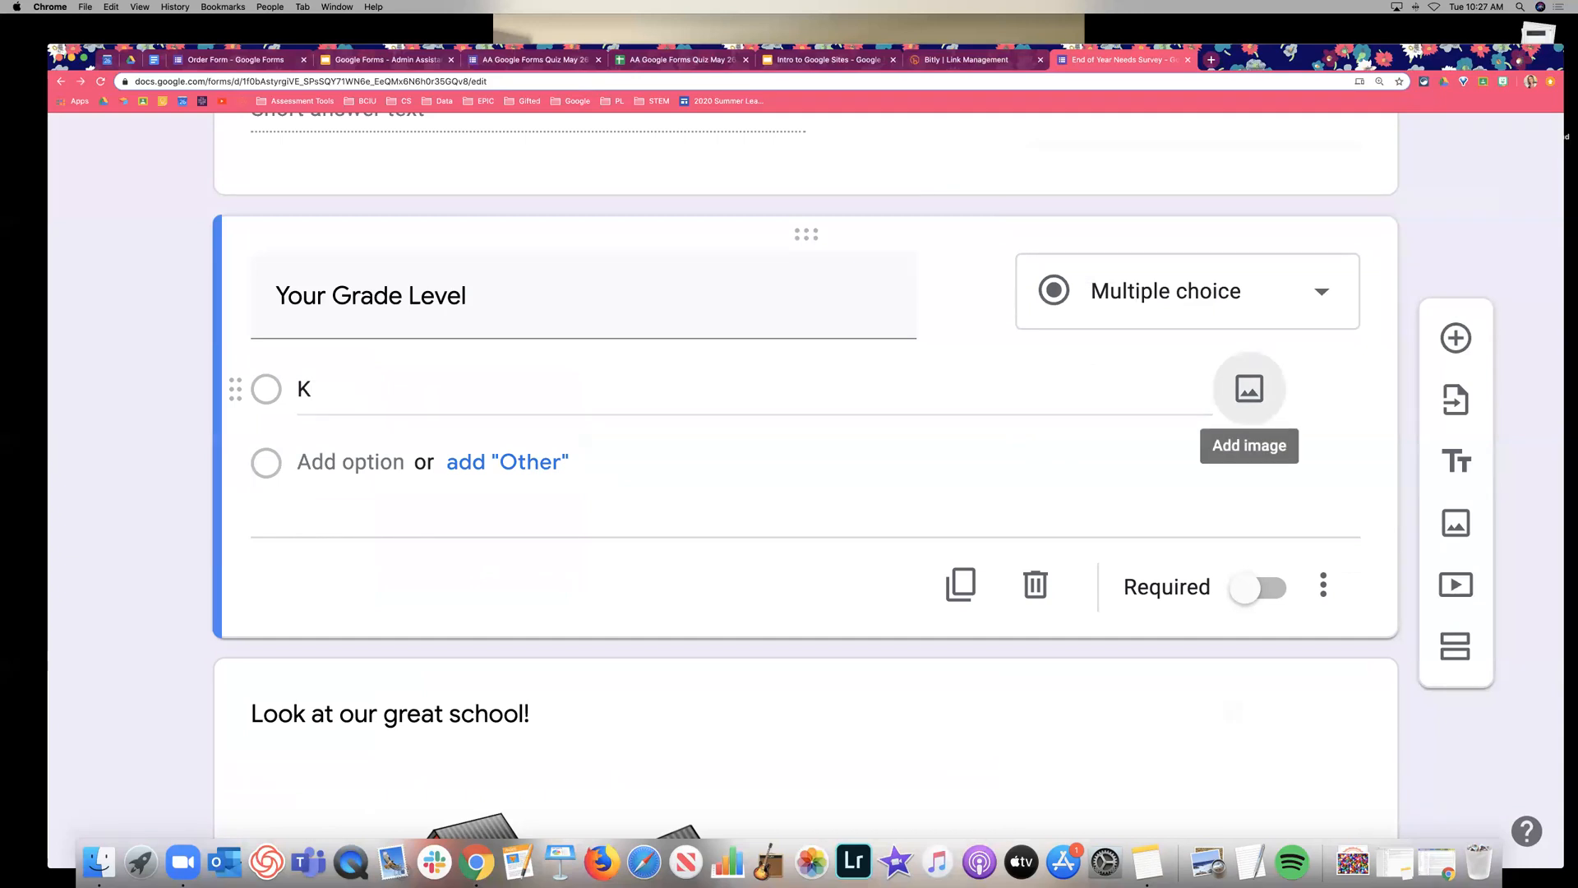
pyautogui.press('Return')
pyautogui.write('1')
pyautogui.press('Return')
pyautogui.write('2')
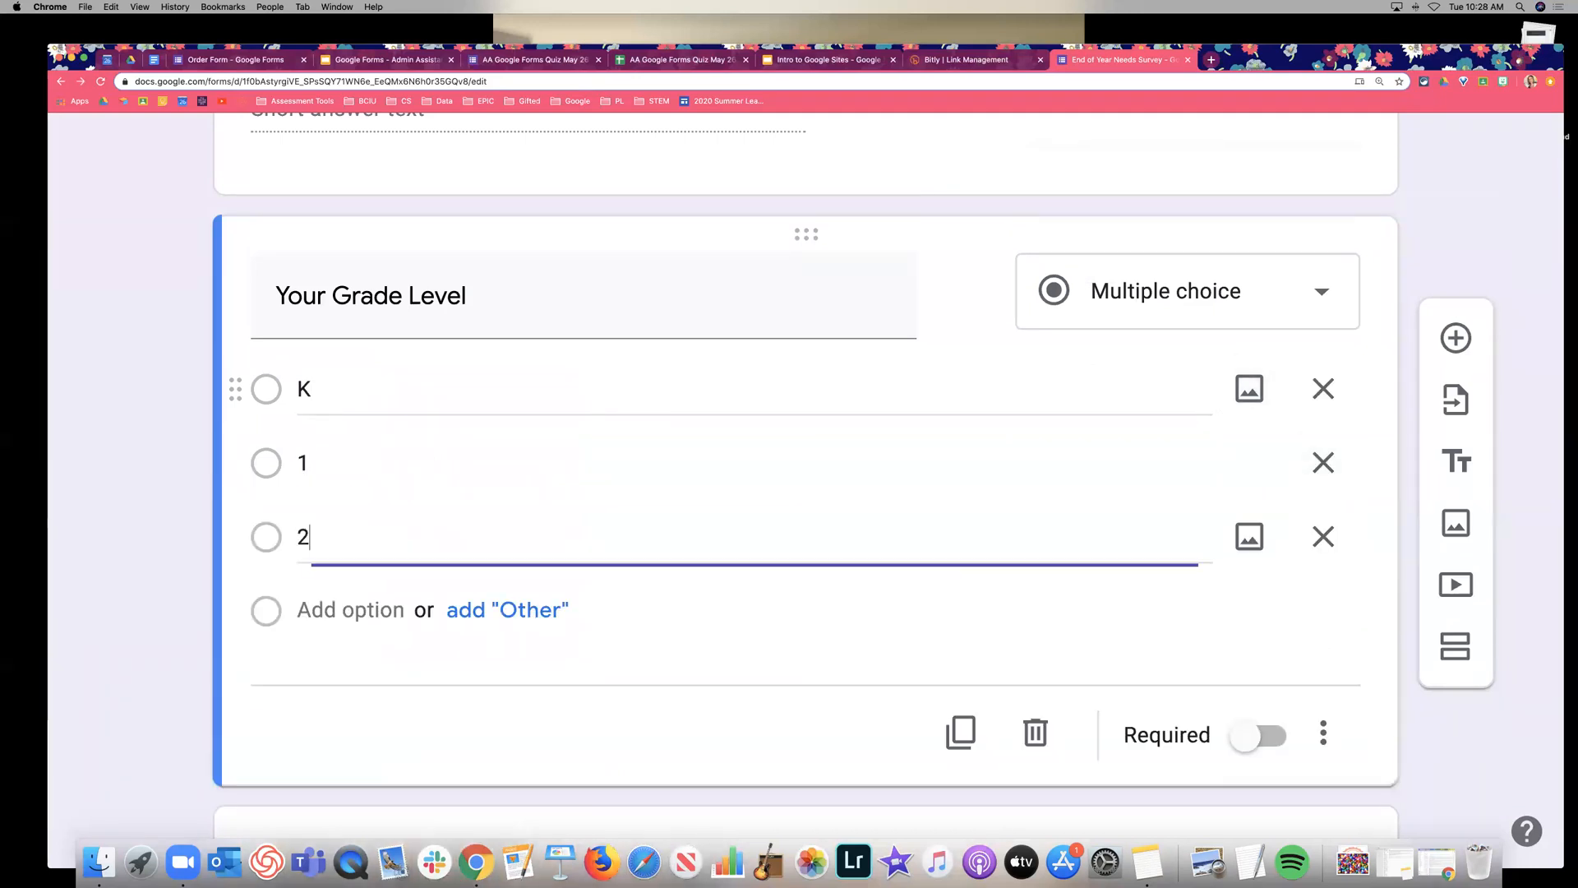
pyautogui.click(300, 610)
pyautogui.write('3')
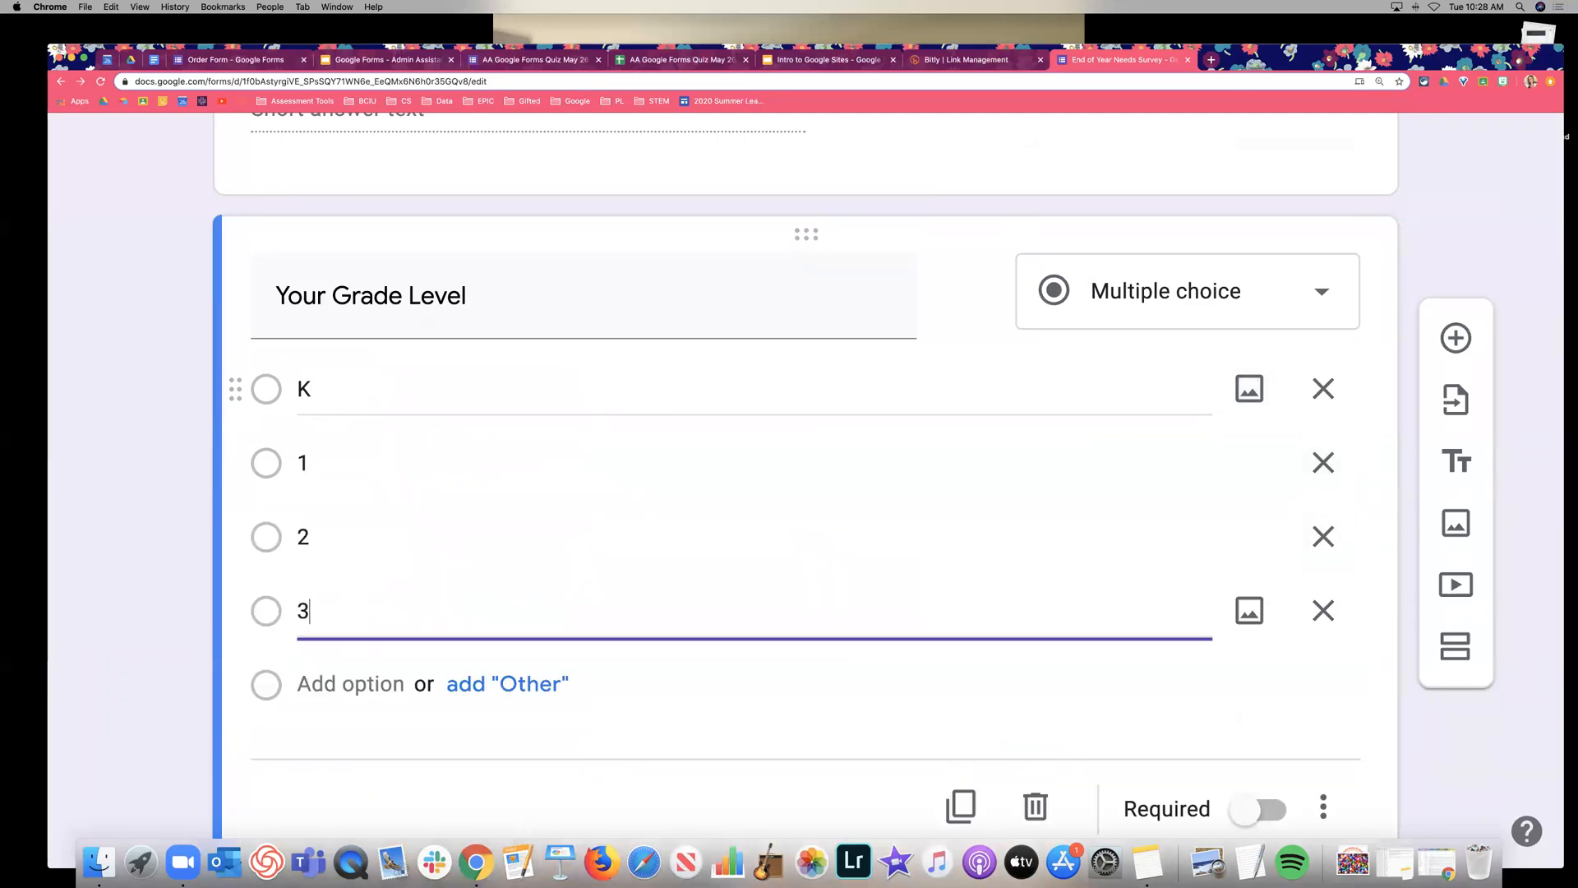
pyautogui.press('Return')
pyautogui.write('4')
pyautogui.press('Return')
pyautogui.write('5')
pyautogui.press('Return')
pyautogui.write('6')
pyautogui.click(148, 356)
# Switch on Required for the Your Name question and open its three-dot settings menu.
pyautogui.scroll(-2, 149, 360)
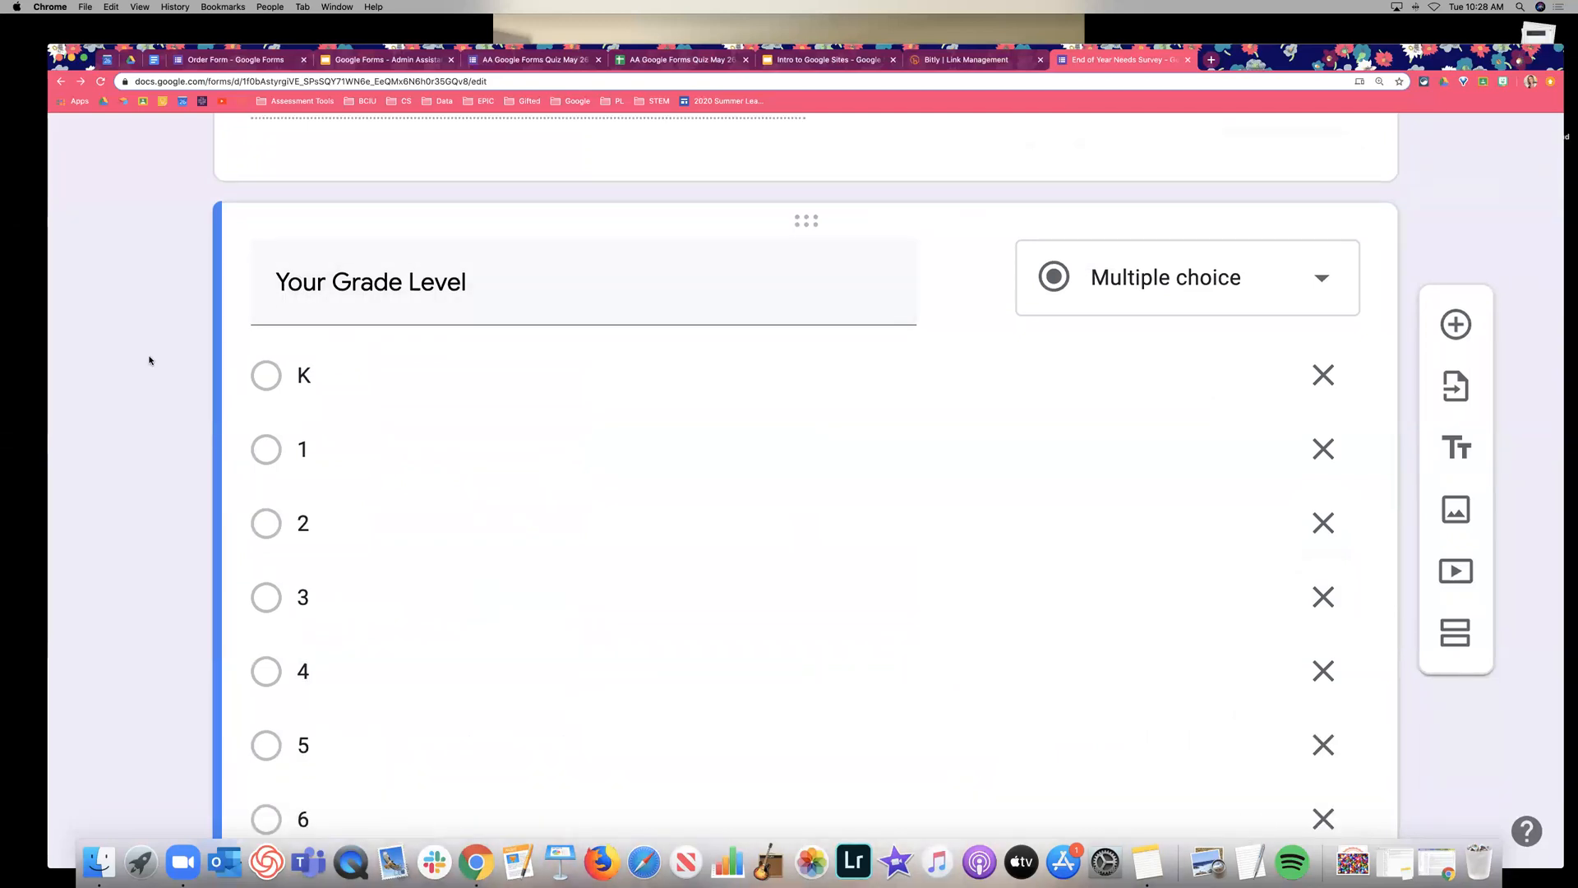
pyautogui.scroll(-1, 148, 360)
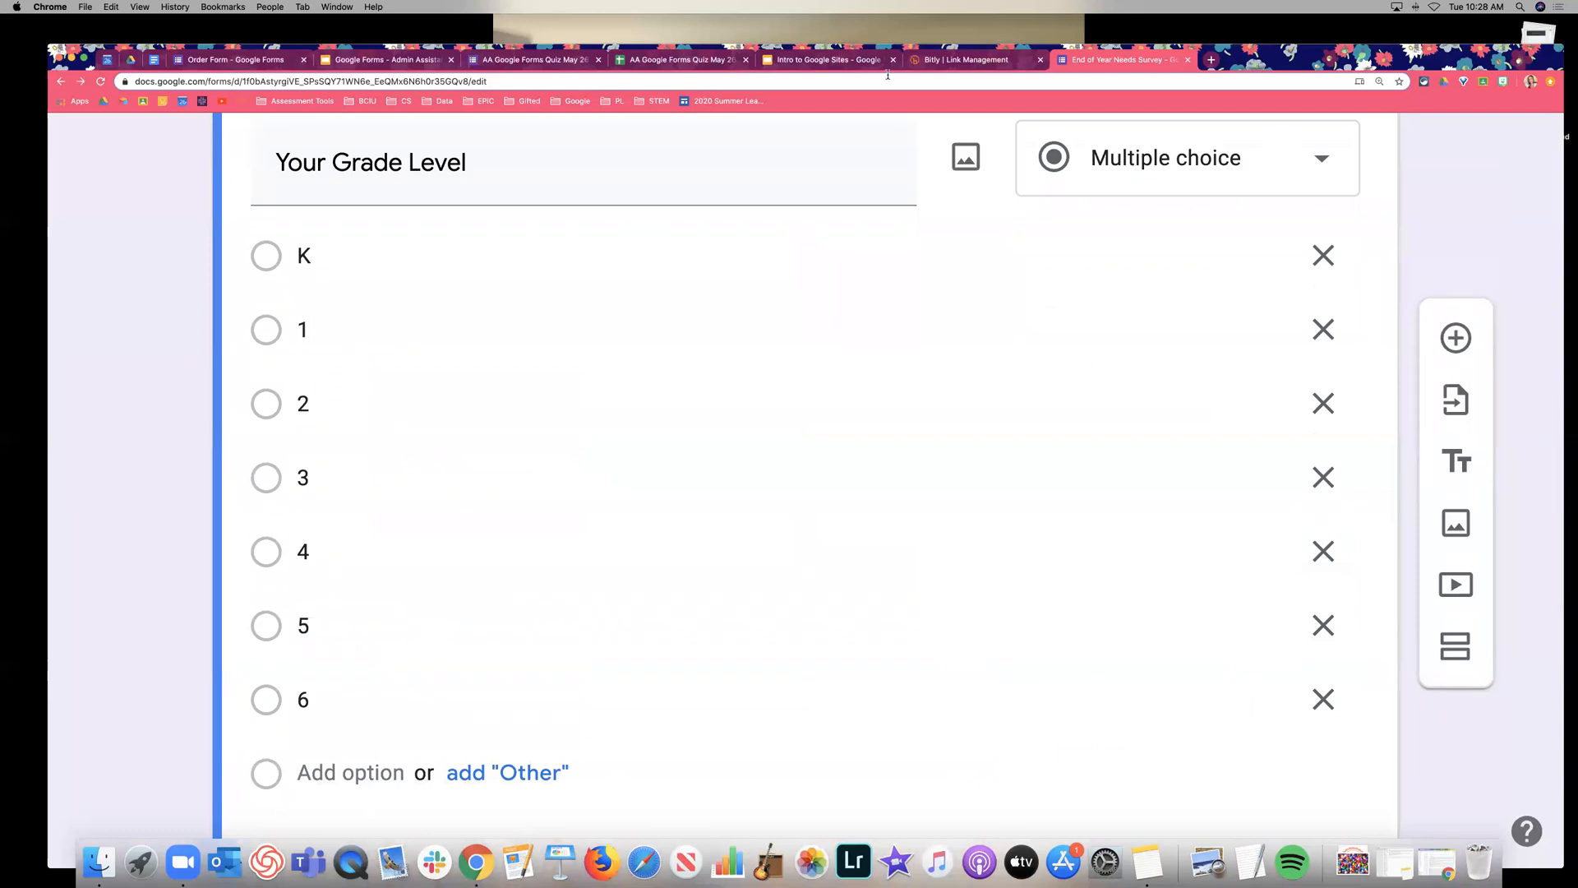
pyautogui.scroll(5, 1121, 472)
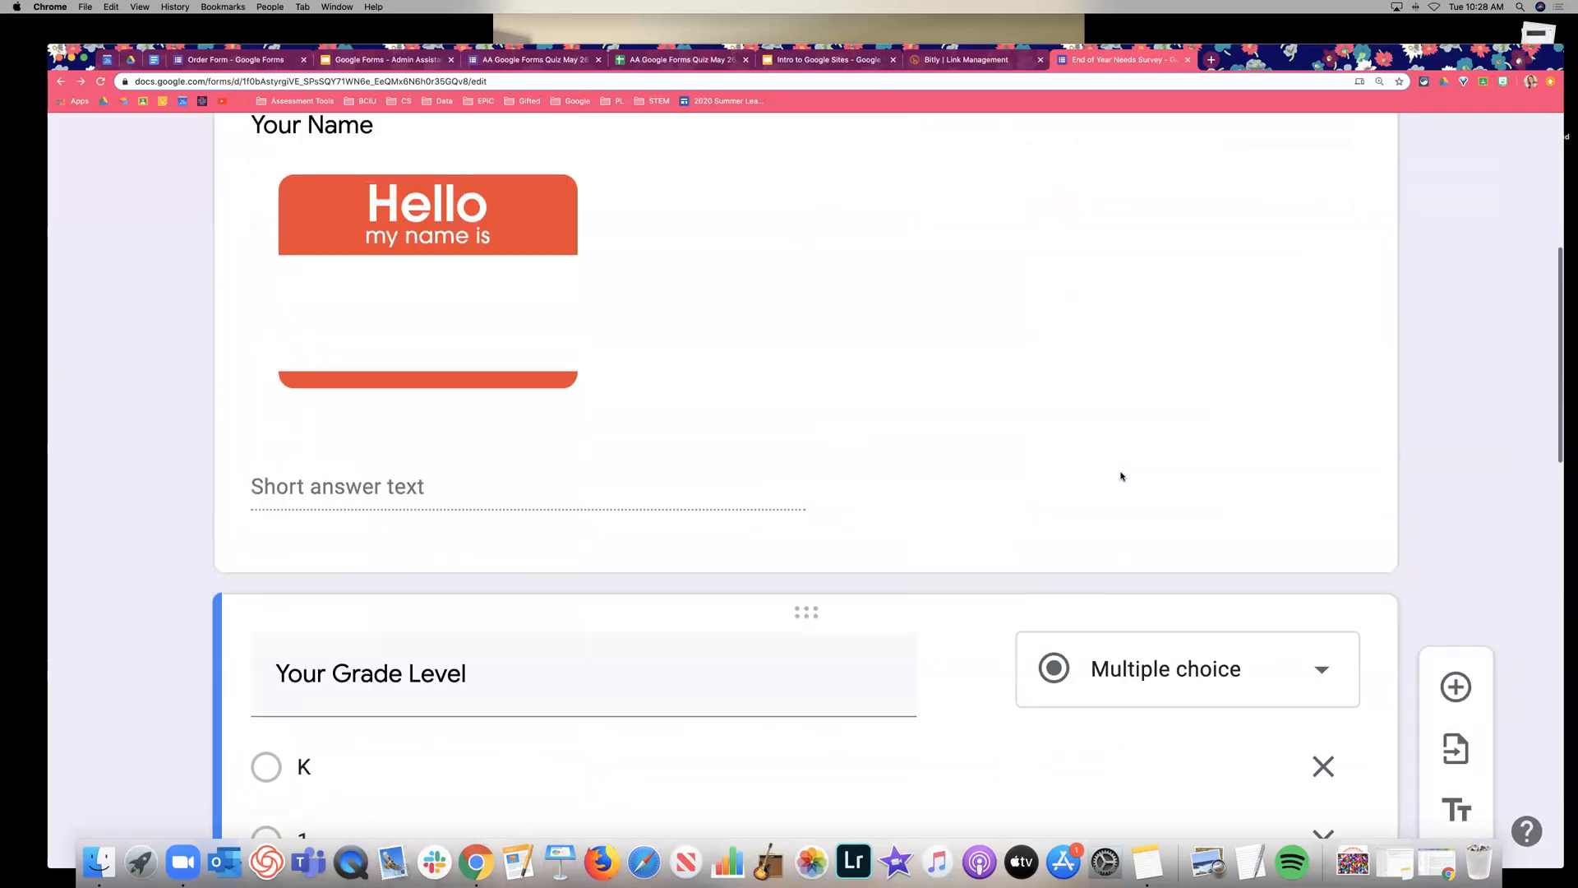
pyautogui.scroll(-1, 919, 444)
pyautogui.click(946, 445)
pyautogui.scroll(-4, 970, 448)
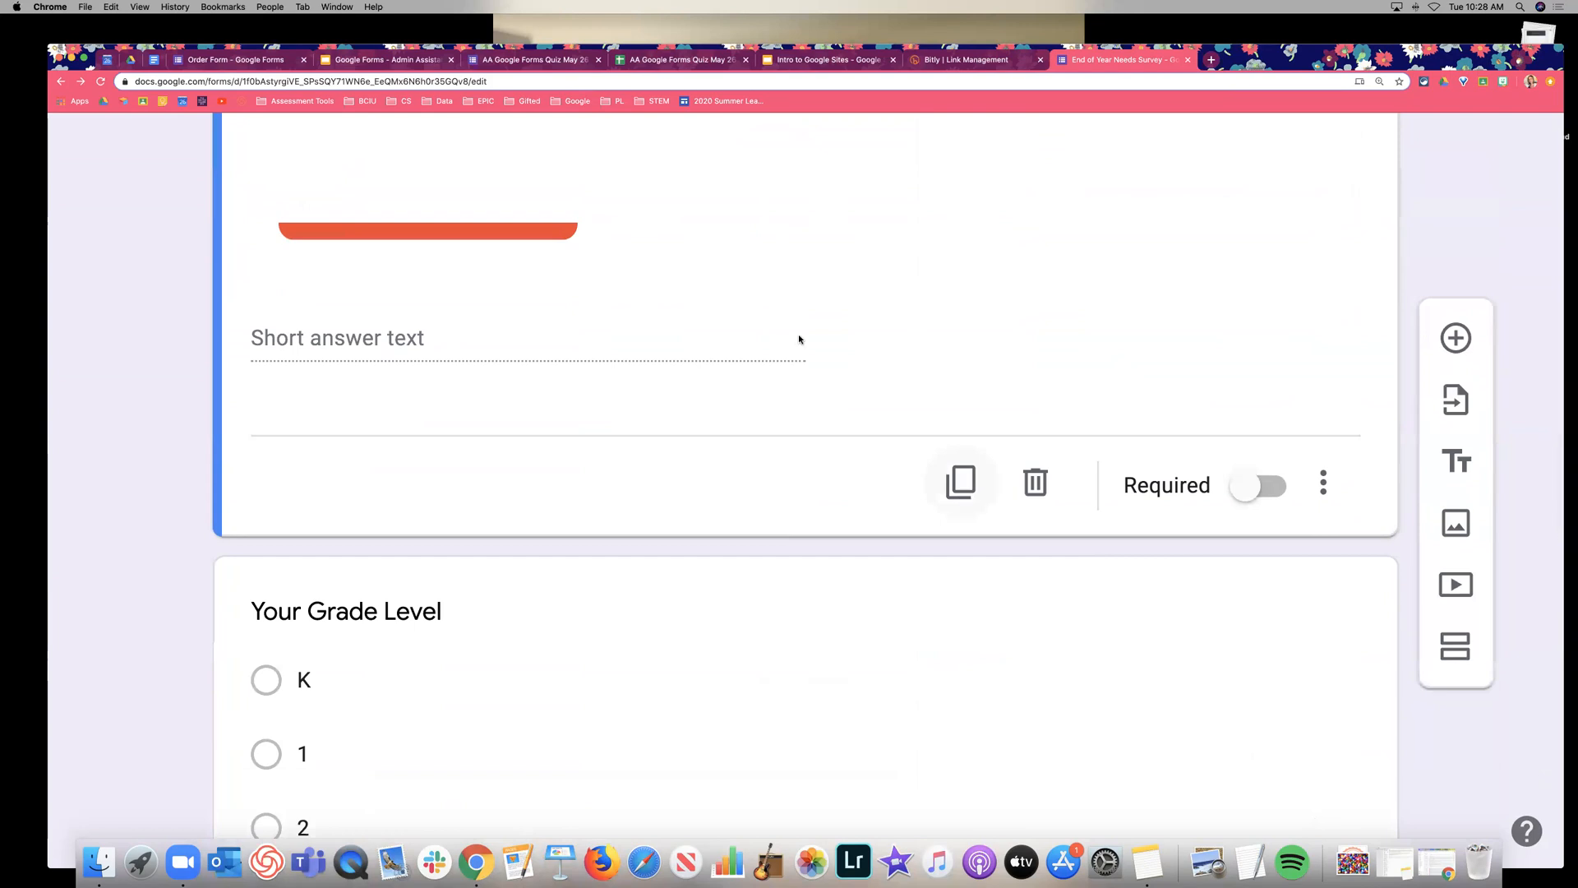
pyautogui.click(959, 489)
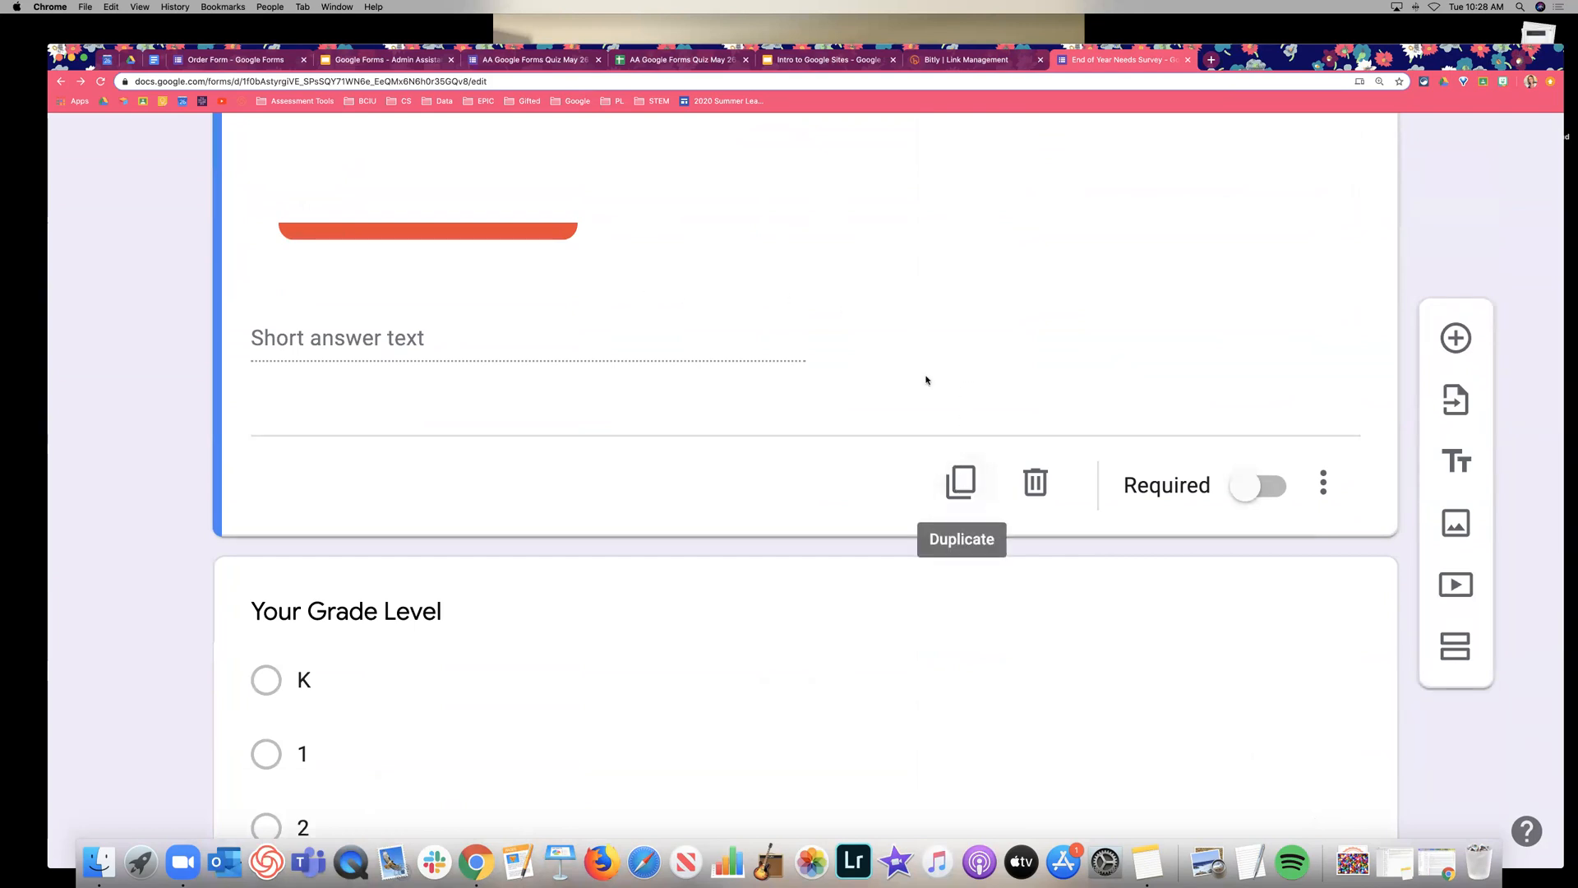
pyautogui.scroll(-3, 723, 396)
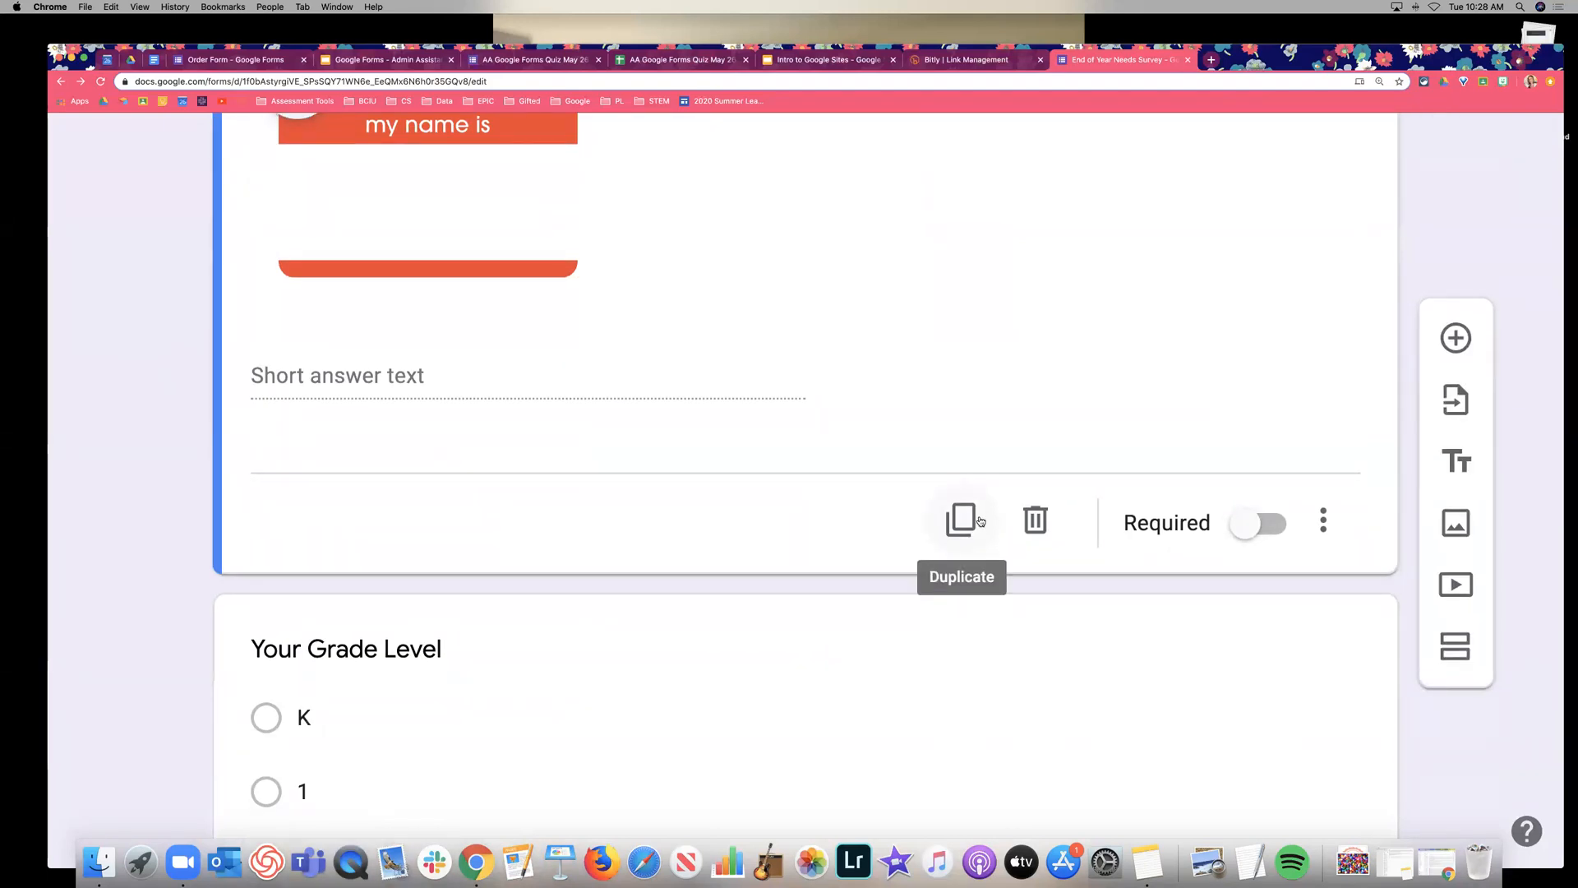
pyautogui.scroll(-1, 1011, 517)
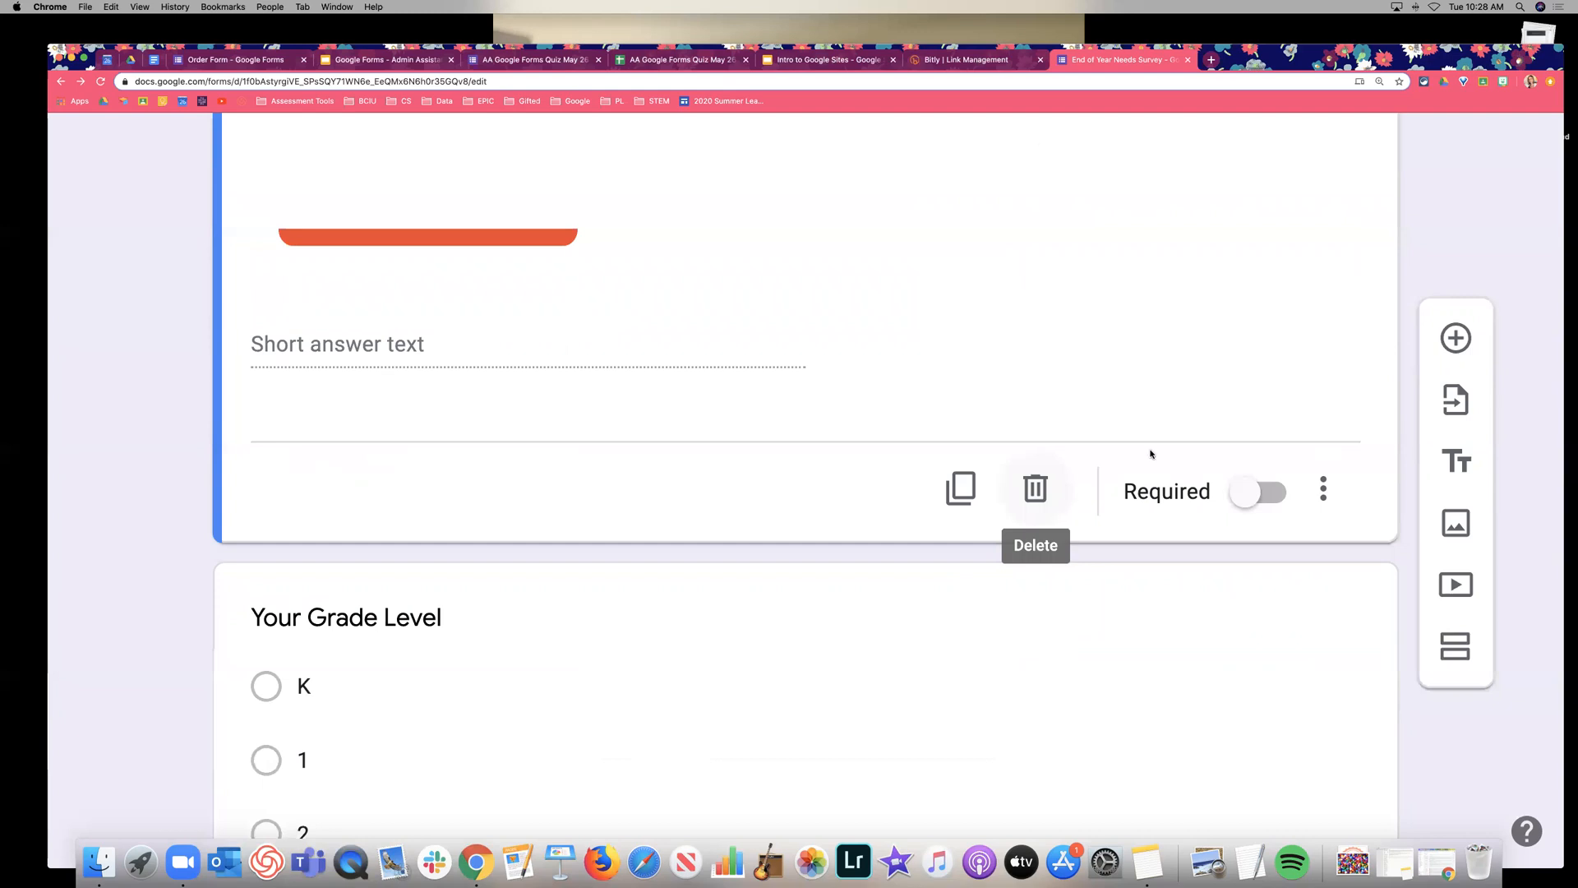
pyautogui.click(1274, 501)
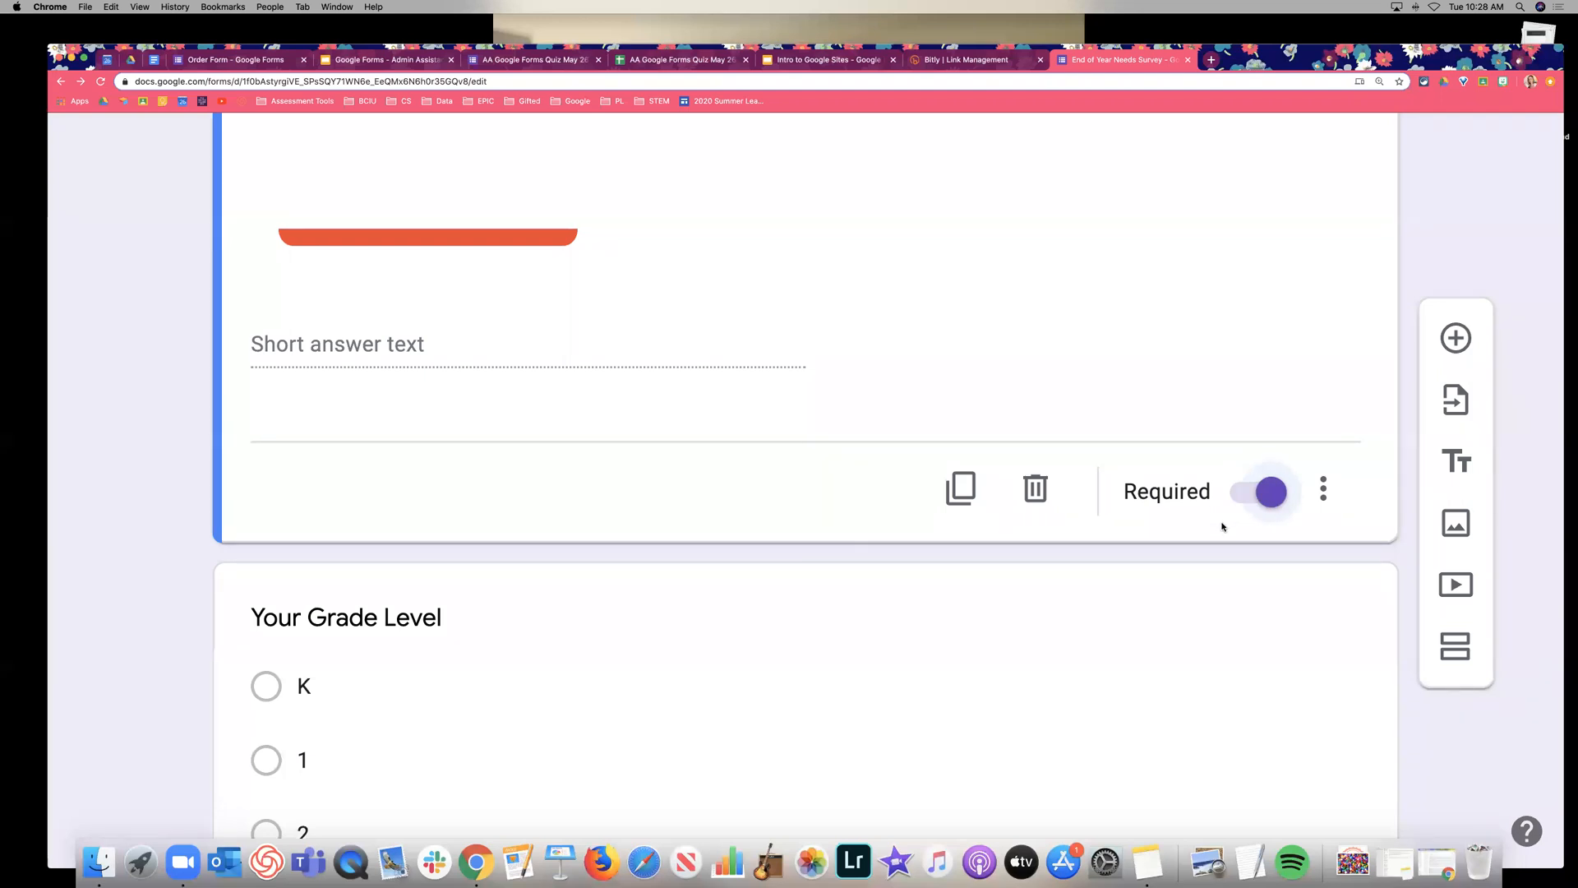
pyautogui.scroll(-1, 1222, 526)
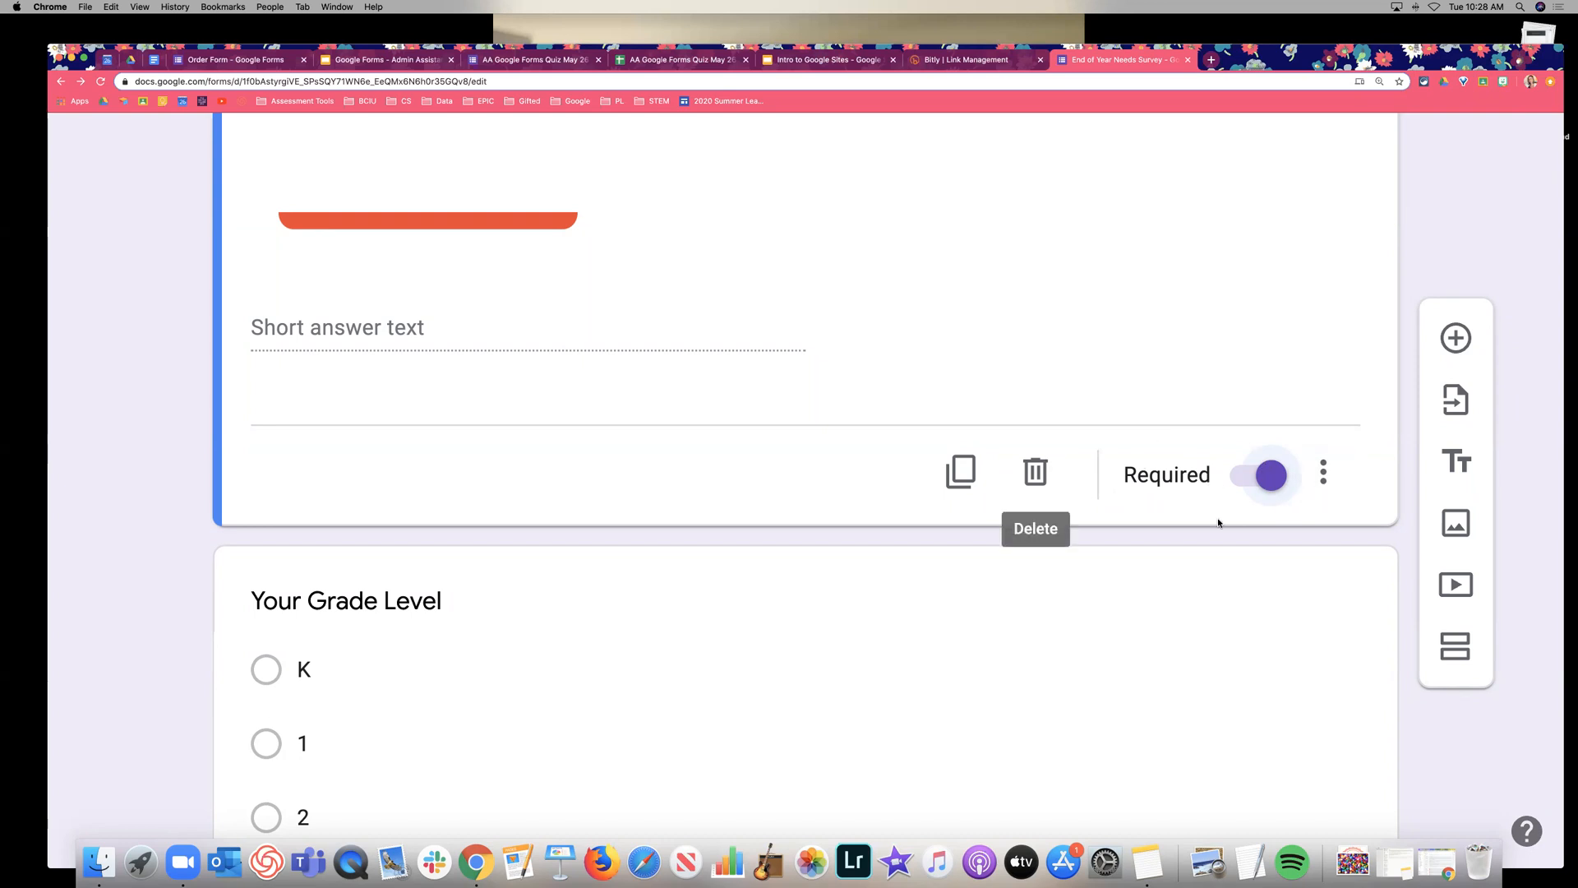
pyautogui.scroll(-2, 1229, 506)
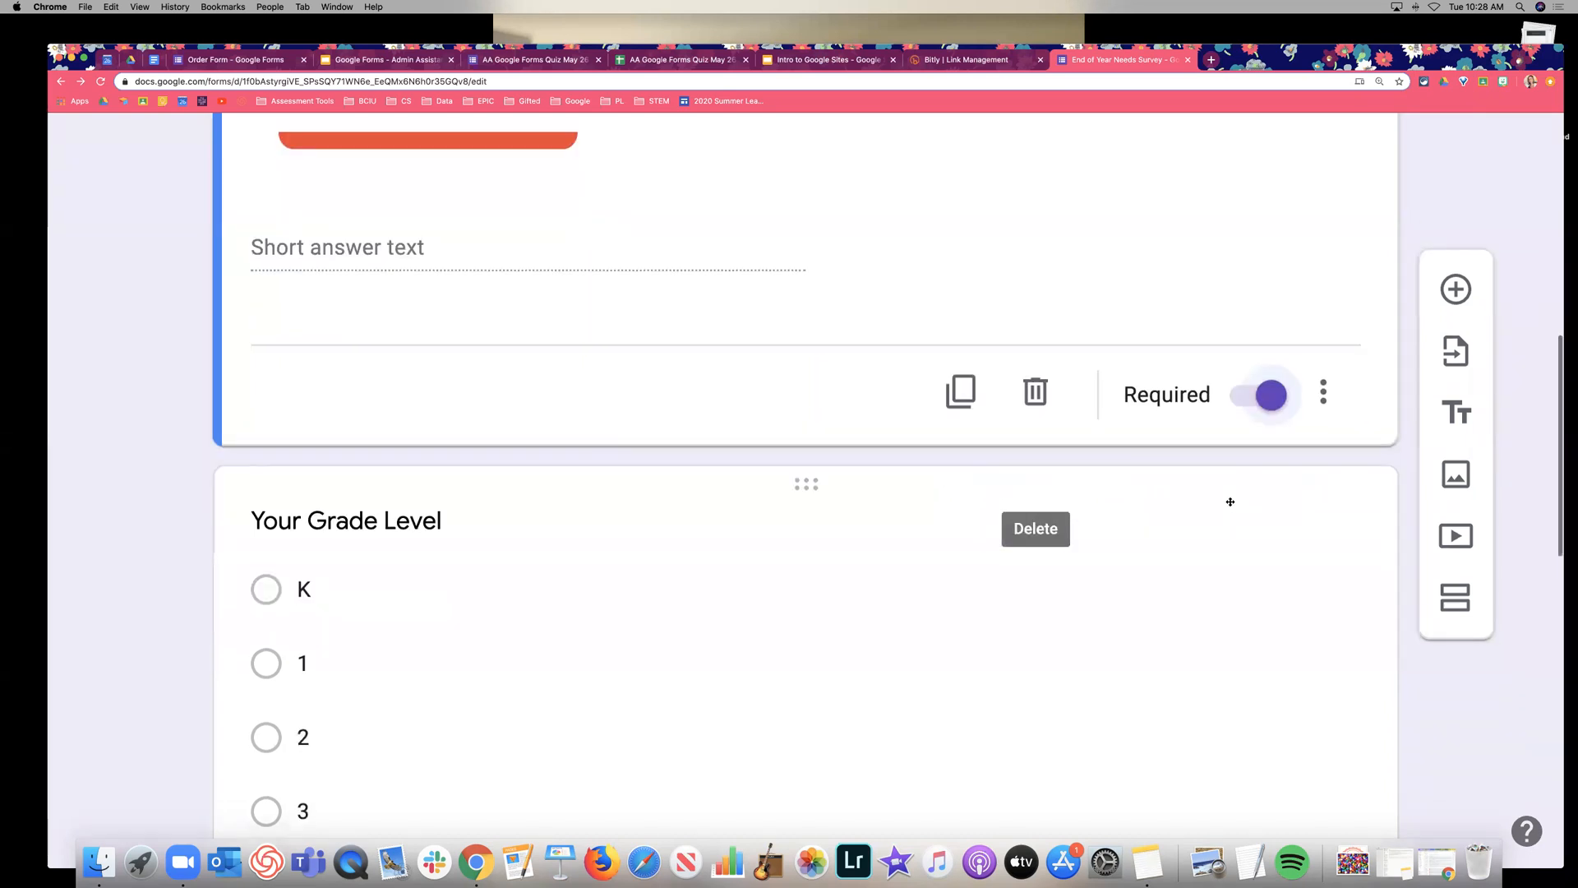
pyautogui.click(1347, 392)
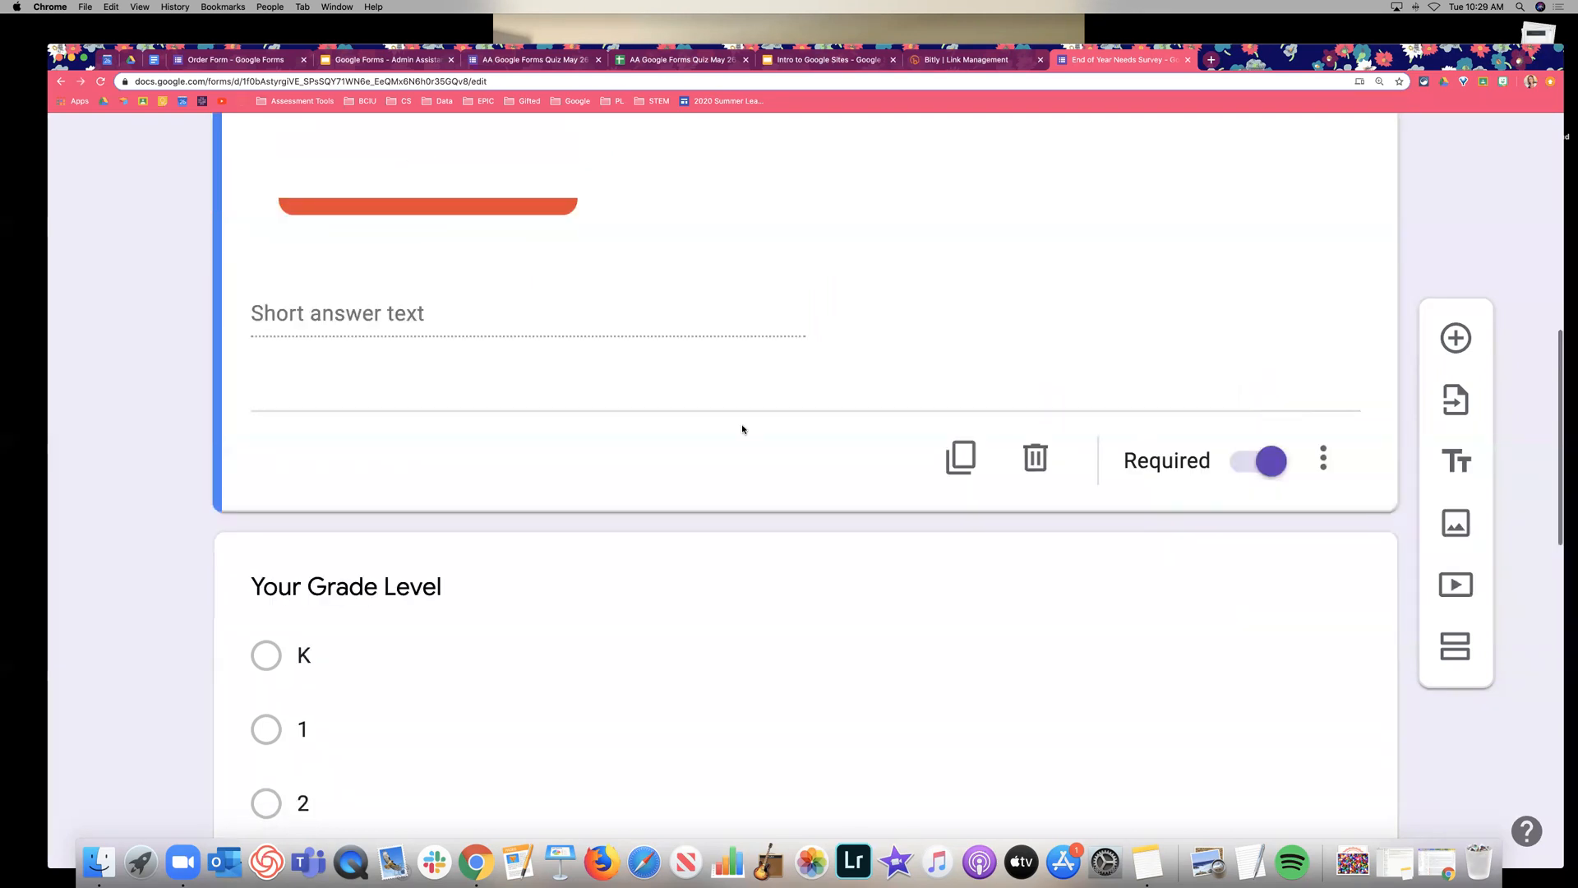
# Add the description 'What is your name?' under the Your Name question.
pyautogui.scroll(5, 742, 428)
pyautogui.click(430, 342)
pyautogui.write('What is ')
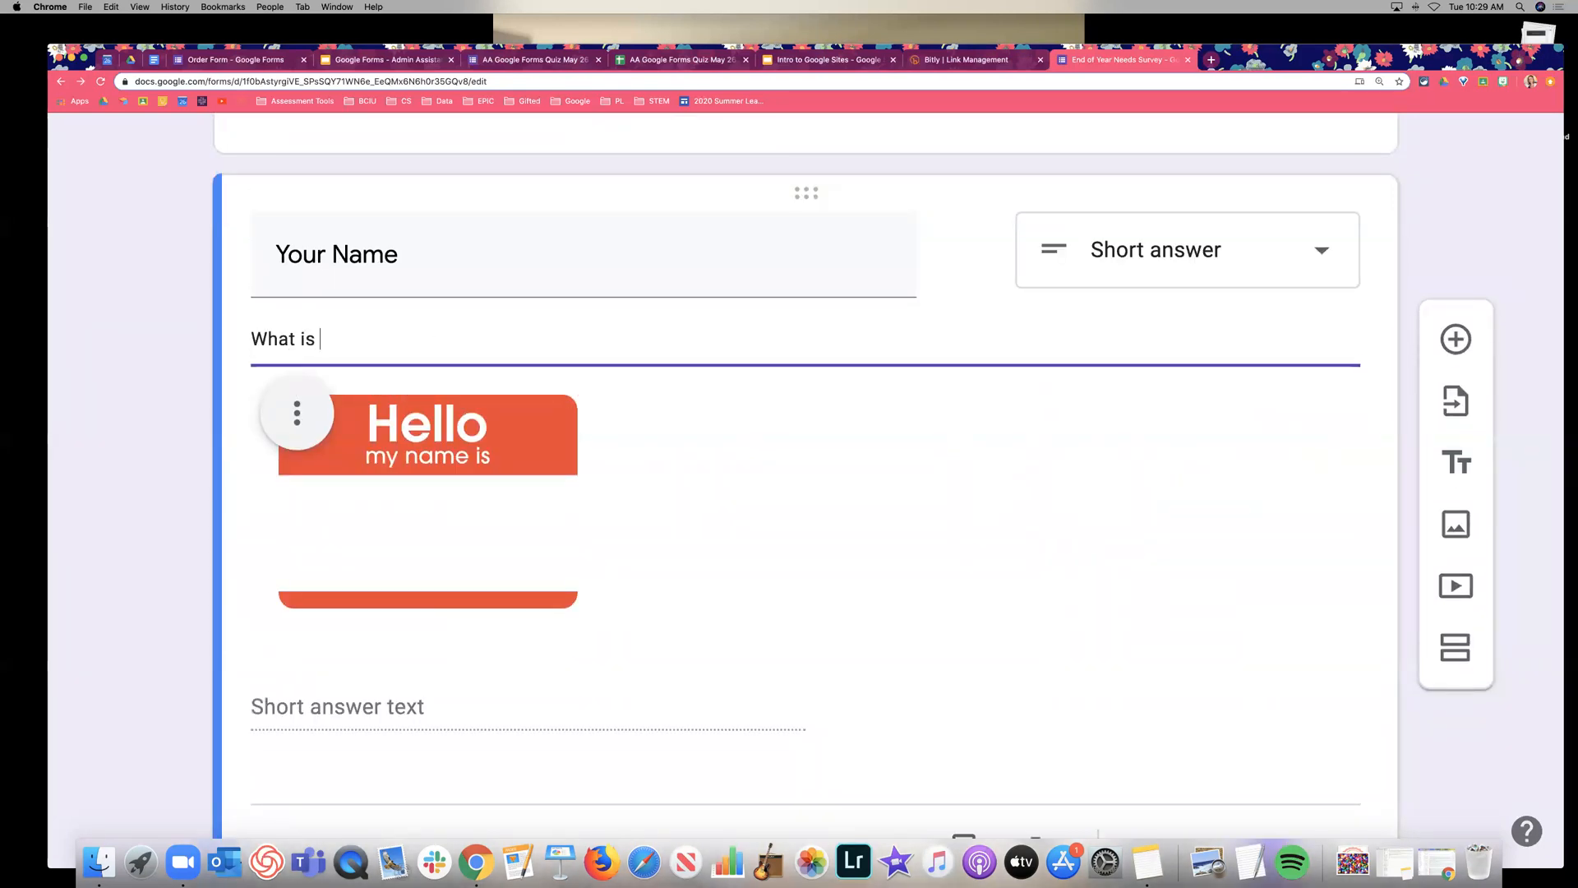
pyautogui.write('your name?')
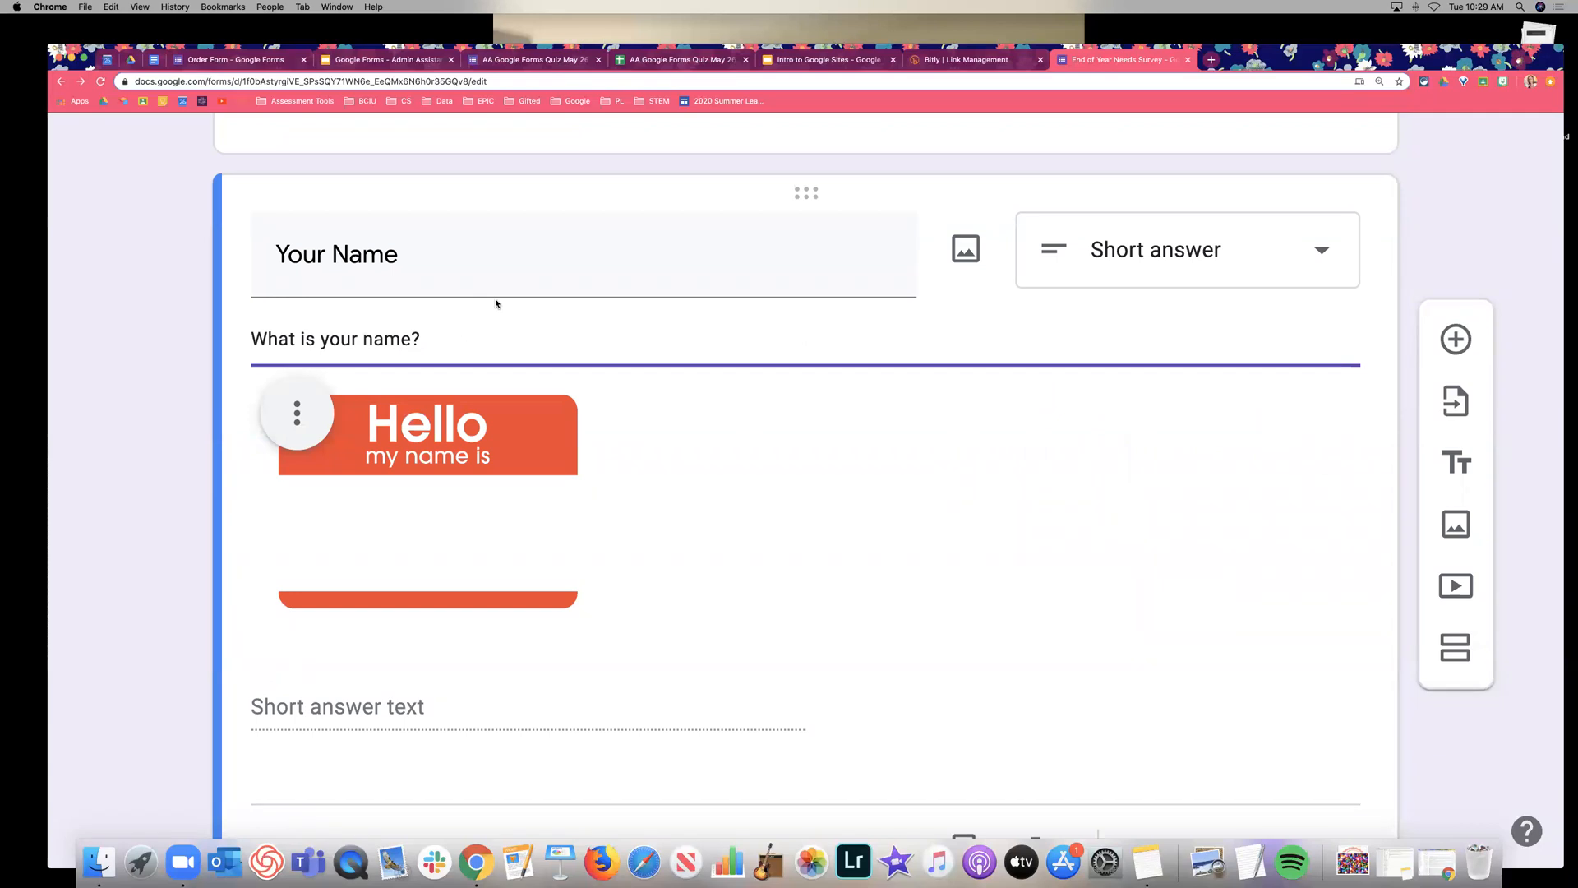
pyautogui.scroll(-1, 1092, 493)
pyautogui.scroll(-5, 1092, 493)
pyautogui.click(1323, 487)
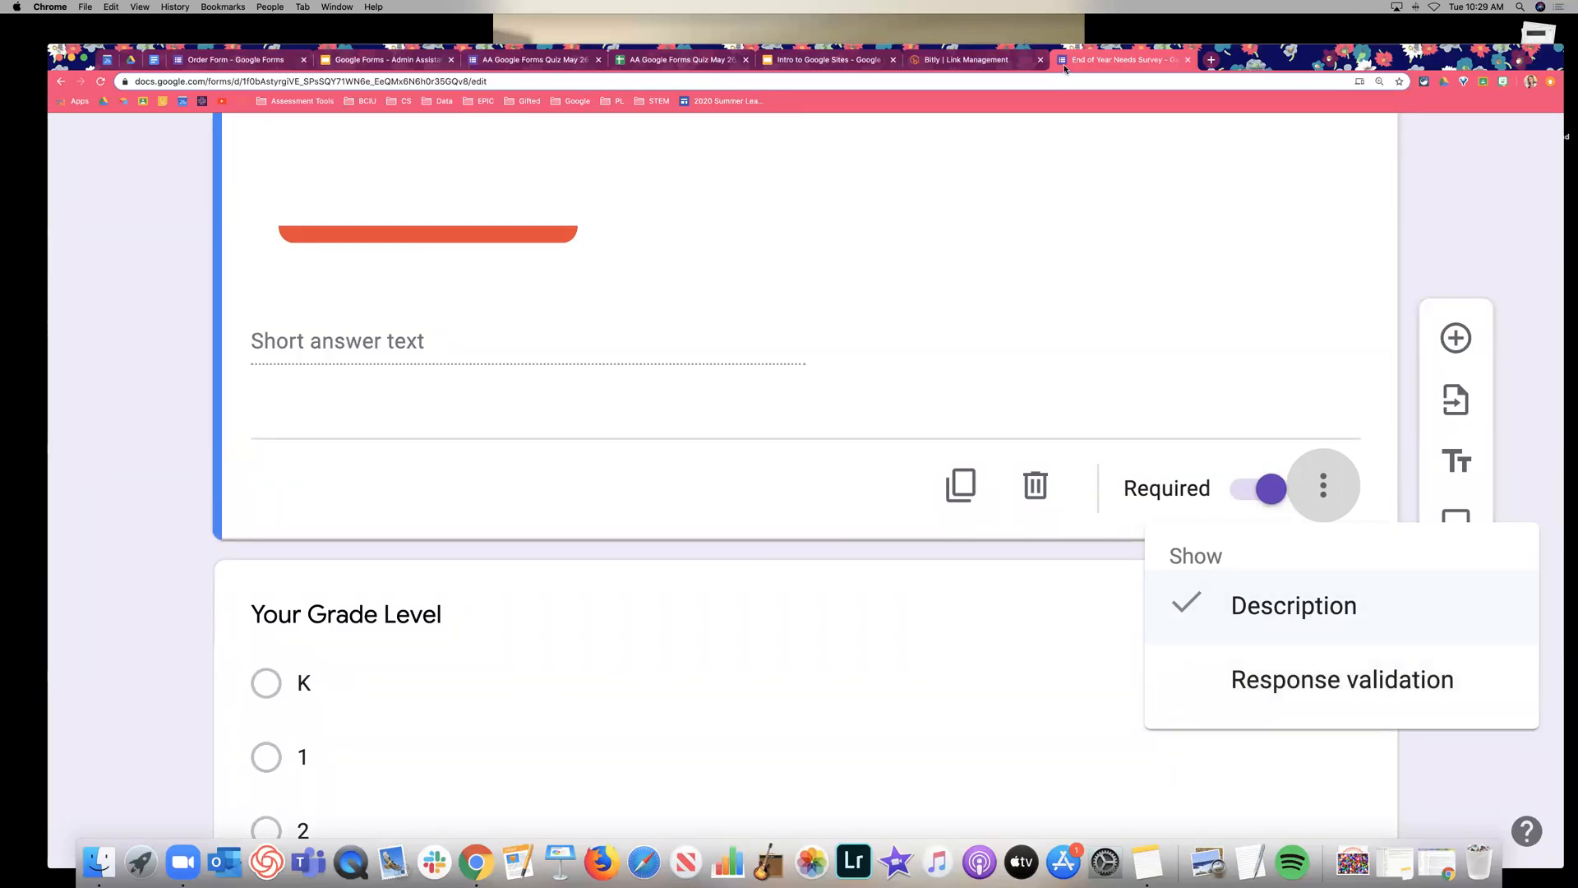
# Edit the Your Grade Level choices so they run K through 6.
pyautogui.click(951, 662)
pyautogui.scroll(-7, 909, 524)
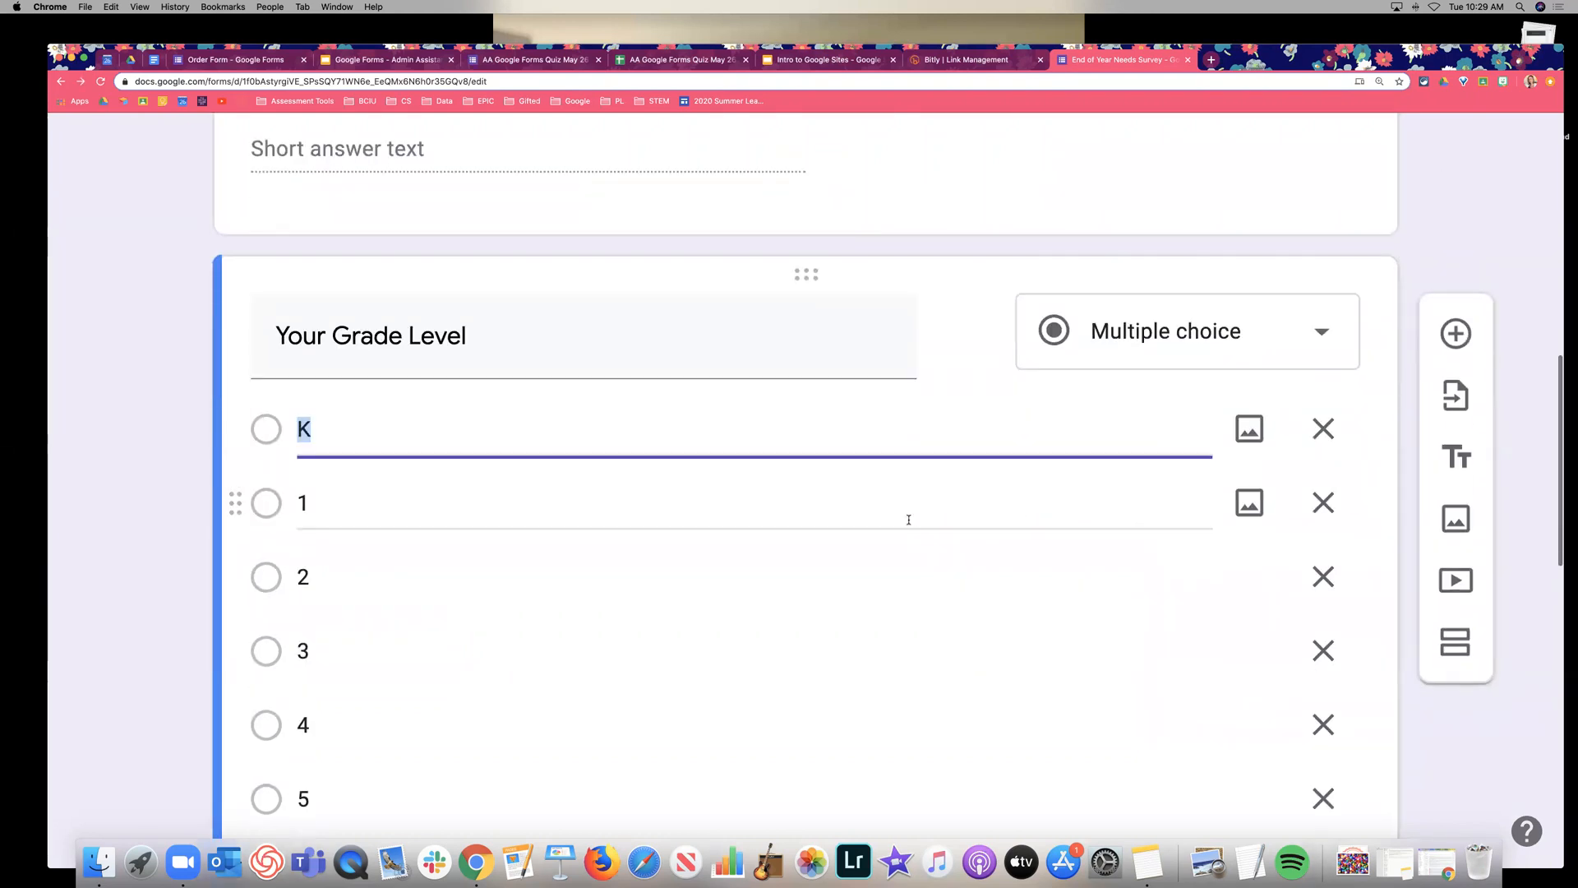
pyautogui.scroll(4, 908, 523)
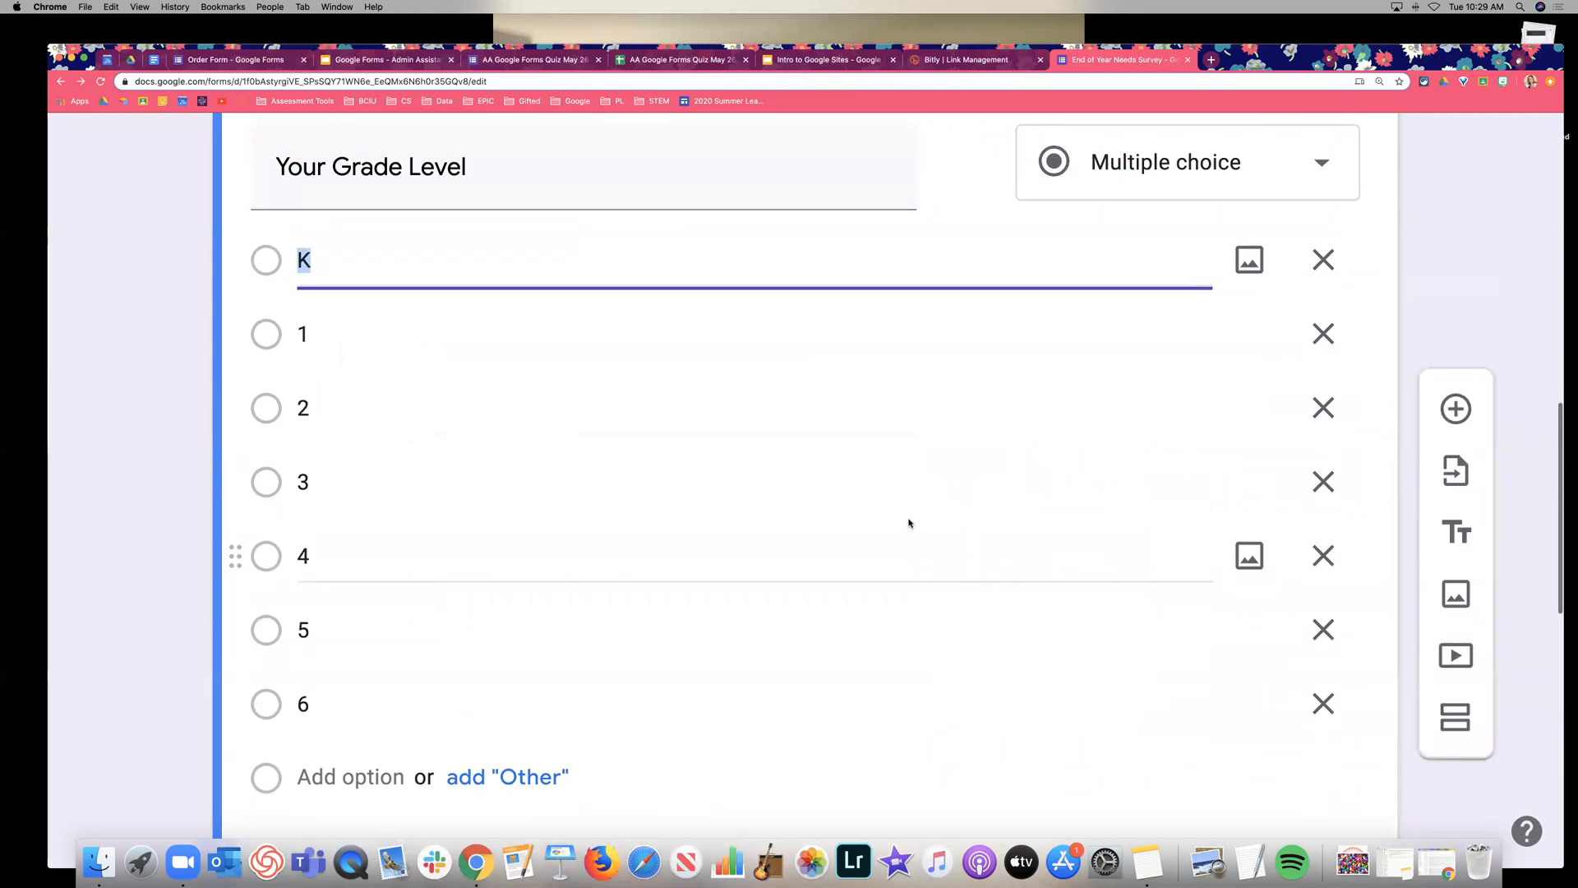
pyautogui.scroll(-5, 909, 523)
pyautogui.scroll(-1, 1189, 546)
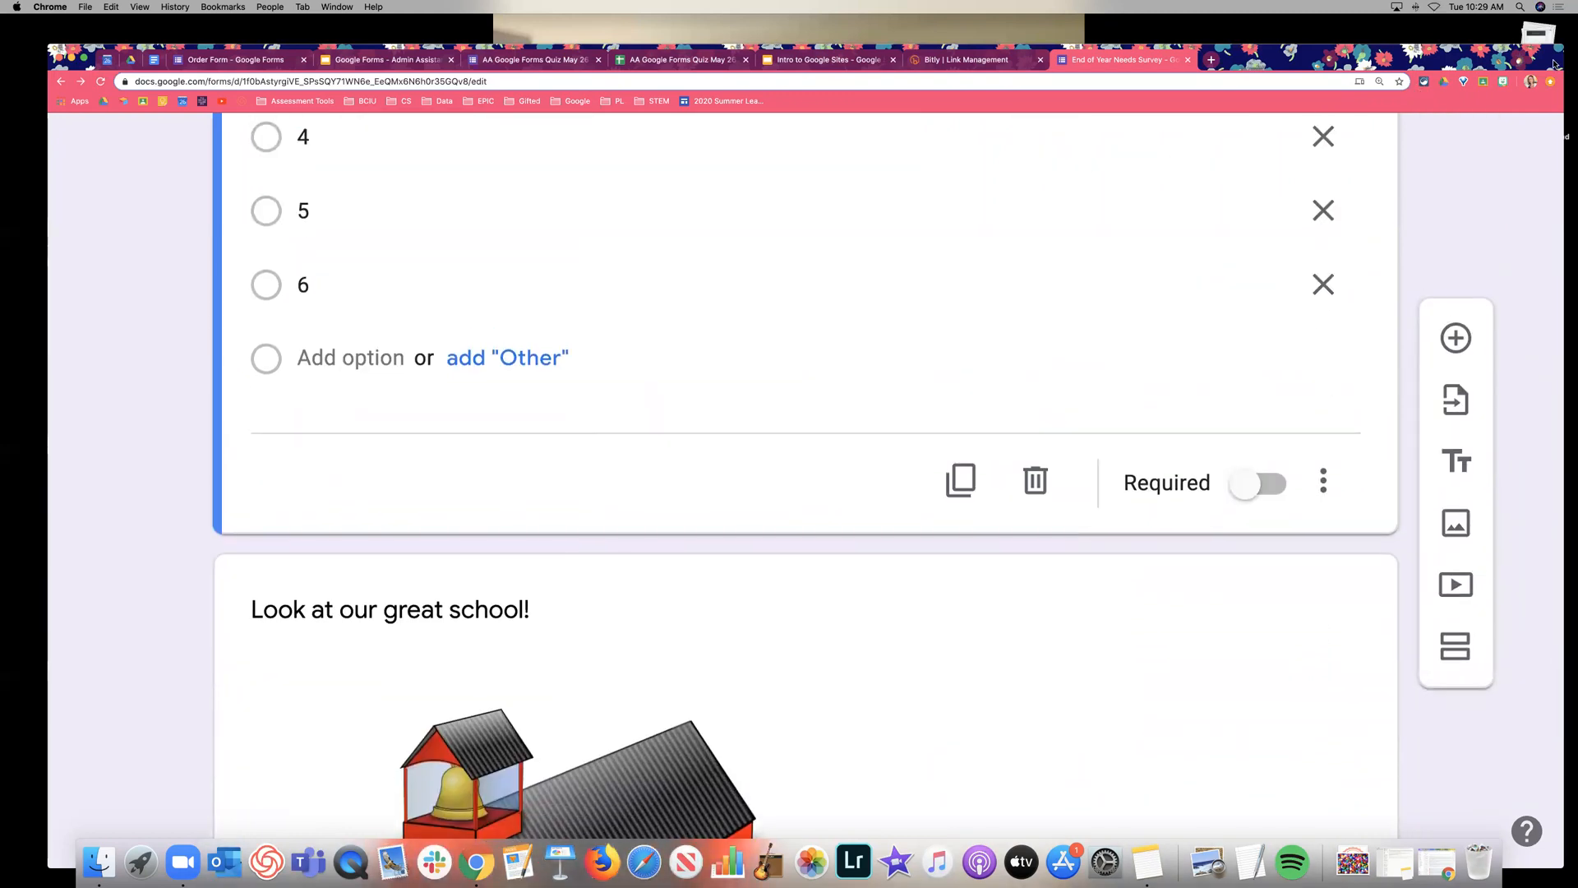
# Add a new Checkboxes question below the grade-level question.
pyautogui.click(1456, 338)
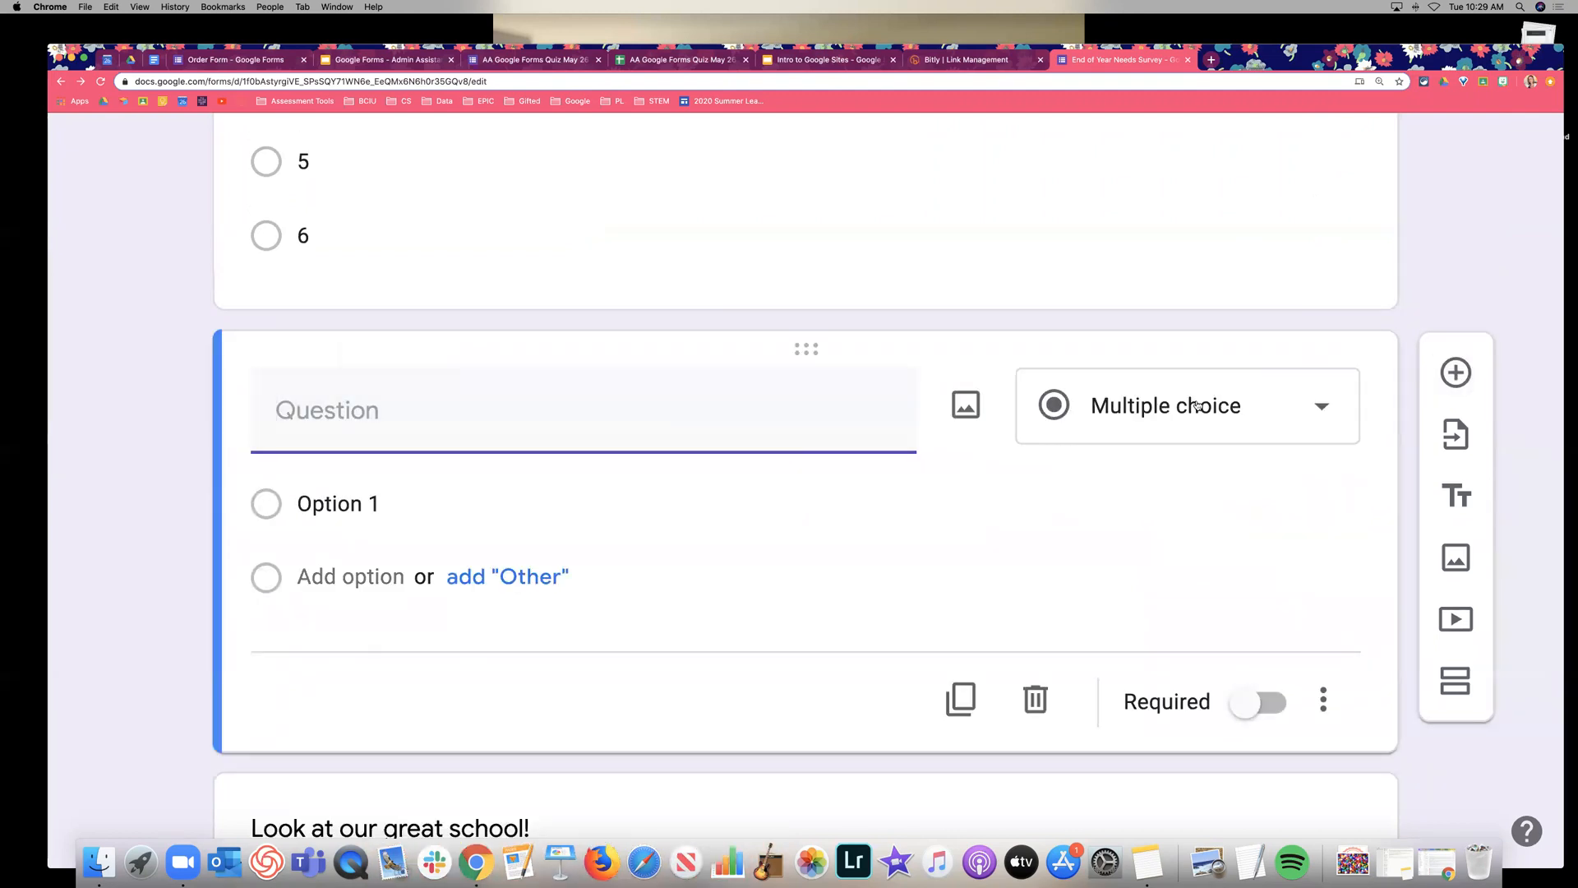
pyautogui.scroll(-1, 1159, 367)
pyautogui.click(1157, 362)
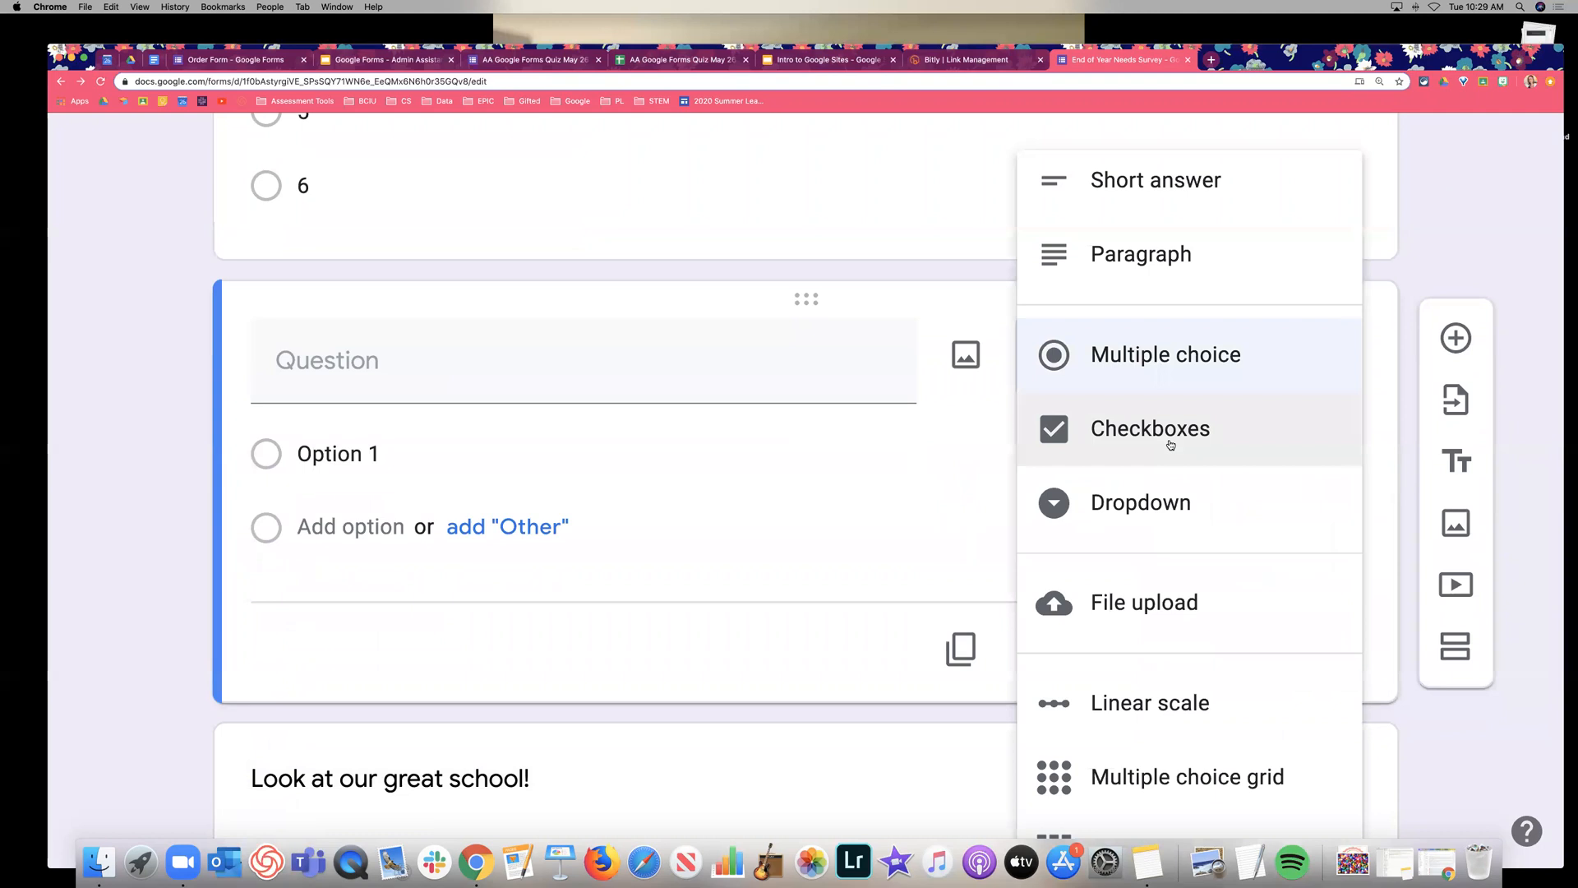
pyautogui.click(1170, 445)
pyautogui.click(456, 377)
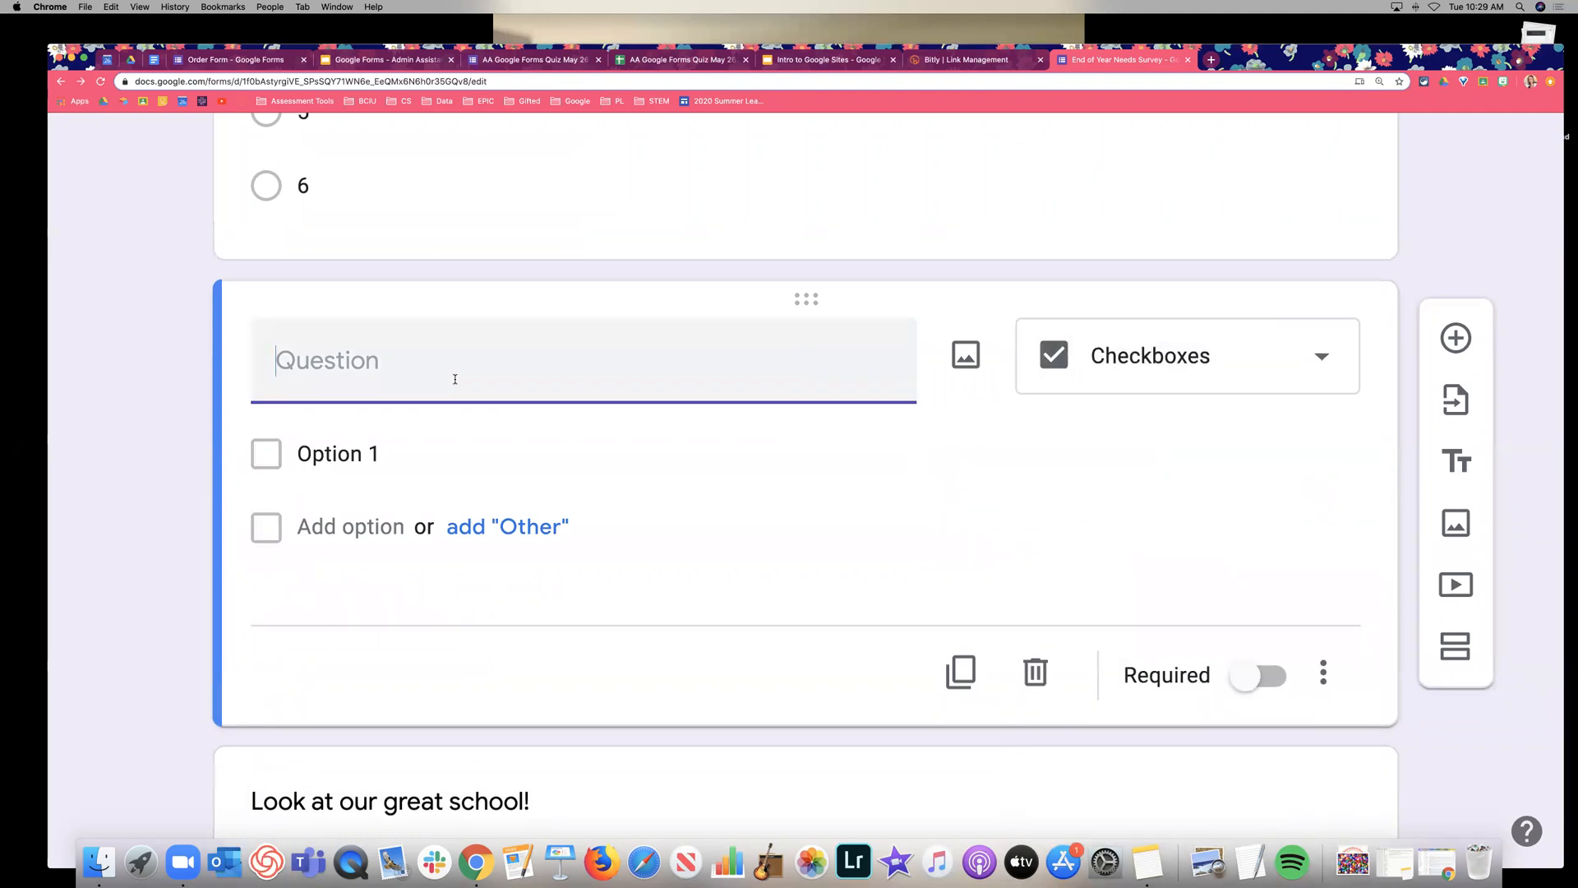
pyautogui.click(1183, 360)
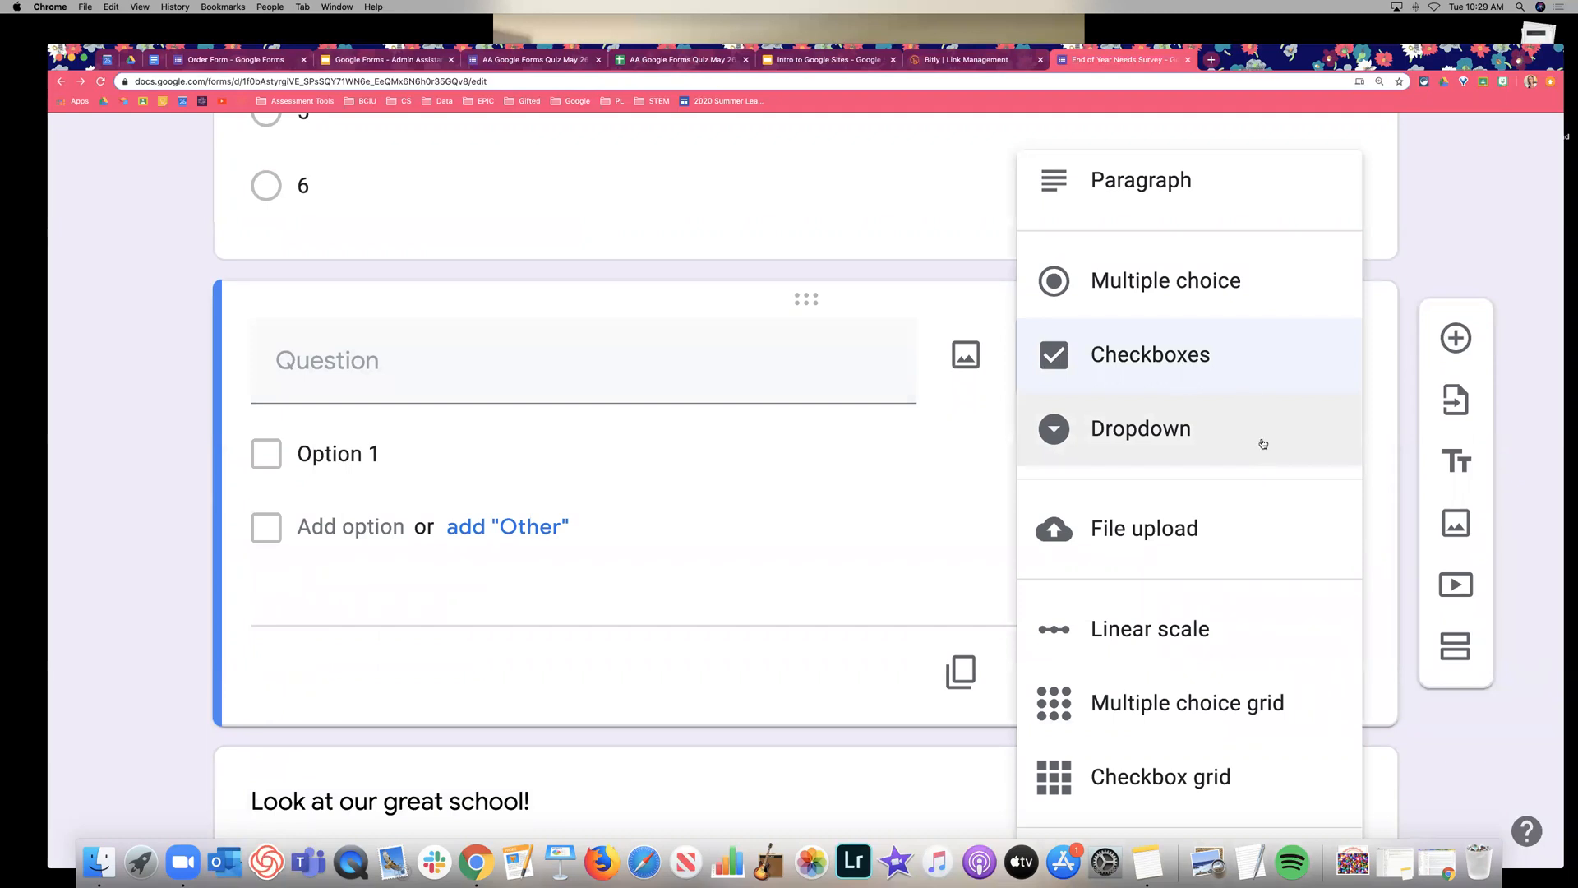
pyautogui.click(548, 380)
# Enter the question 'Please check the areas of need that you need support at the end of the year.'.
pyautogui.write('Please check')
pyautogui.press('BackSpace')
pyautogui.press('BackSpace')
pyautogui.write('check the areas of need that you need support at teh end')
pyautogui.press('BackSpace')
pyautogui.press('BackSpace')
pyautogui.press('BackSpace')
pyautogui.press('BackSpace')
pyautogui.press('BackSpace')
pyautogui.press('BackSpace')
pyautogui.write('he end of the year.')
# Add the options Report cards/assessments, Room maintenance and Communication with families.
pyautogui.click(416, 490)
pyautogui.write('Report cards/asse')
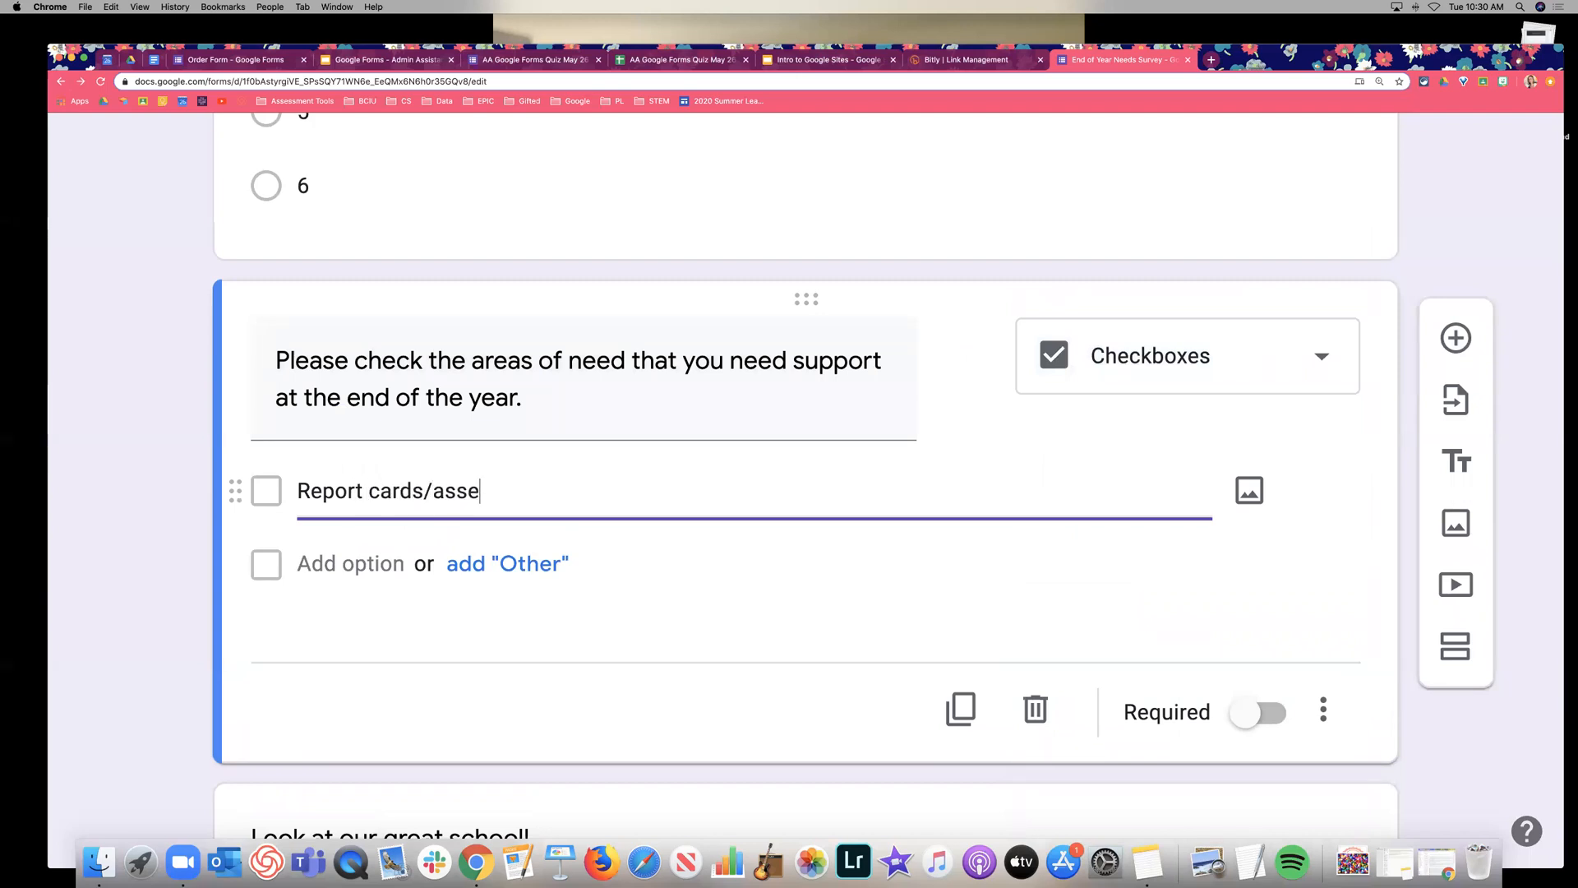
pyautogui.write('ssments')
pyautogui.press('Return')
pyautogui.press('BackSpace')
pyautogui.write('Room maintenance')
pyautogui.press('Return')
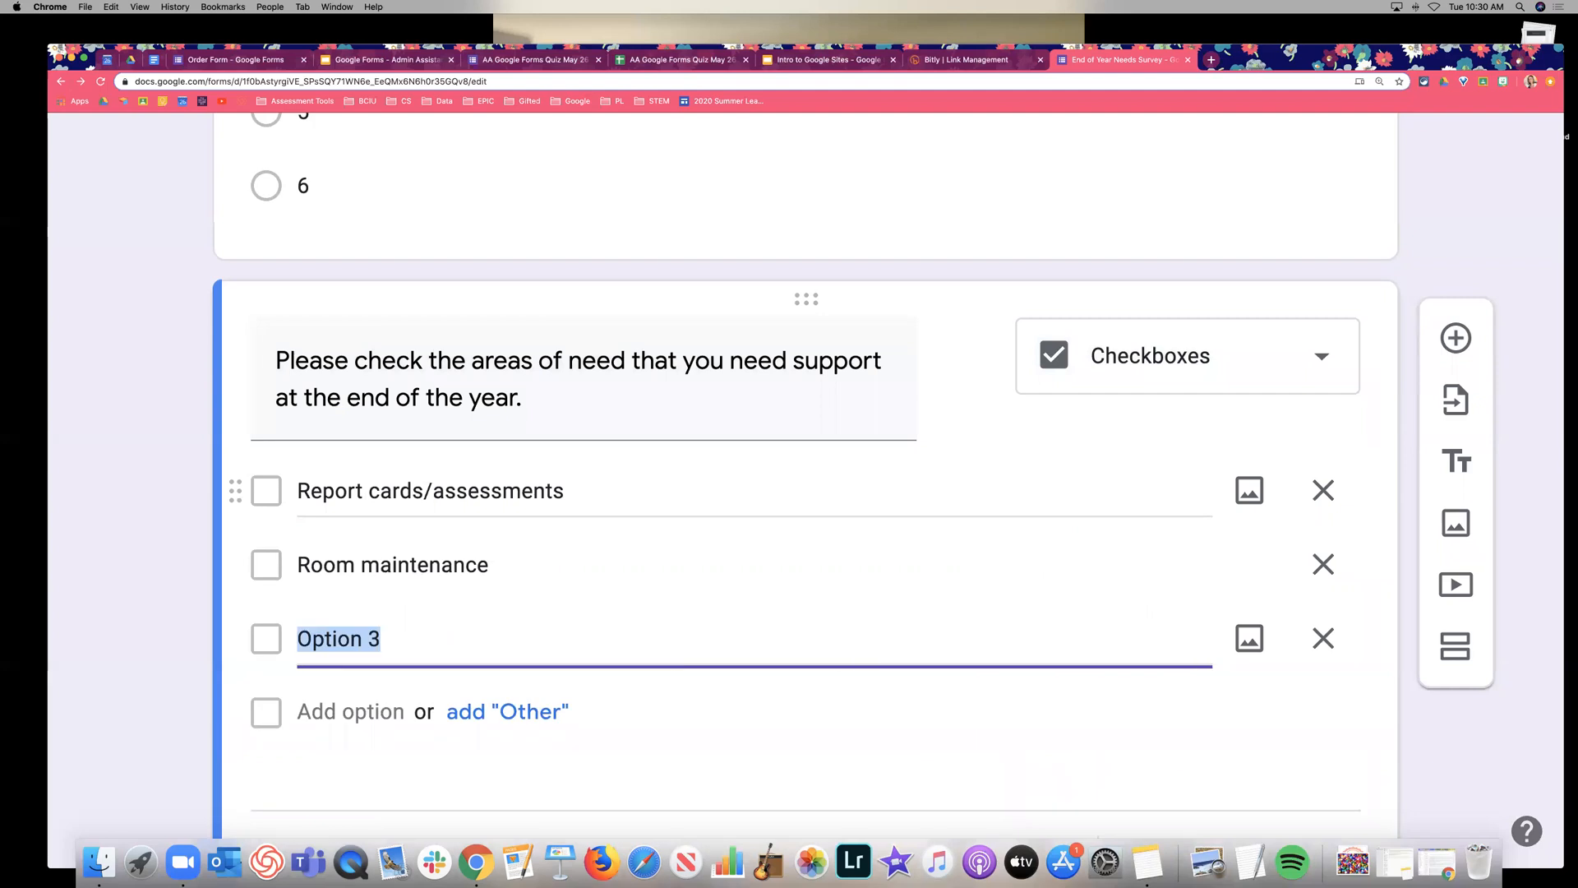
pyautogui.write('Communication with ')
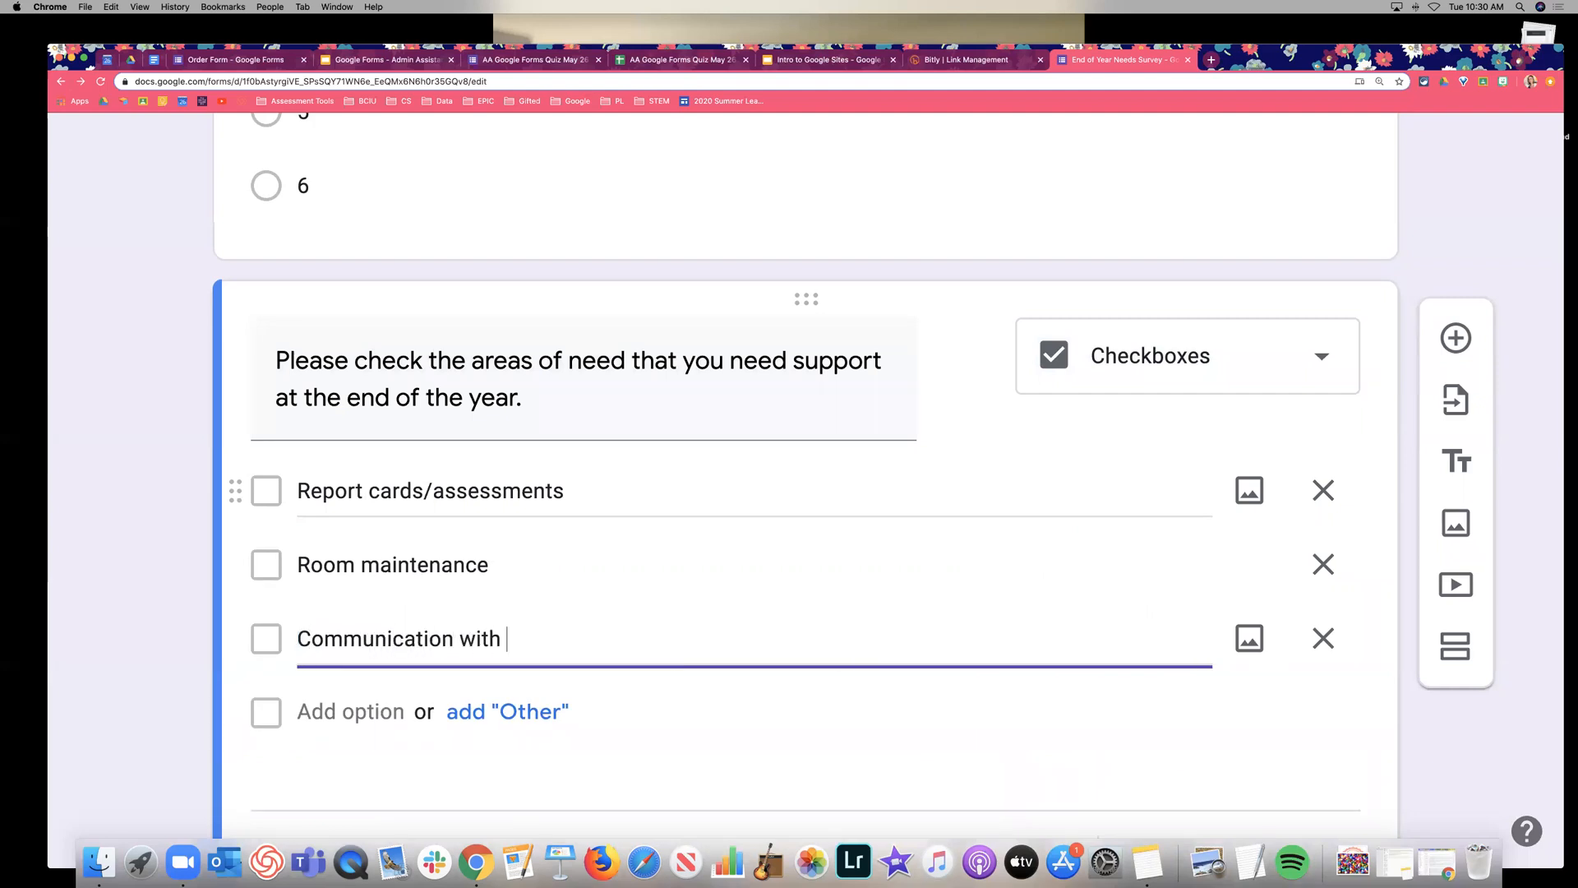
pyautogui.write('families')
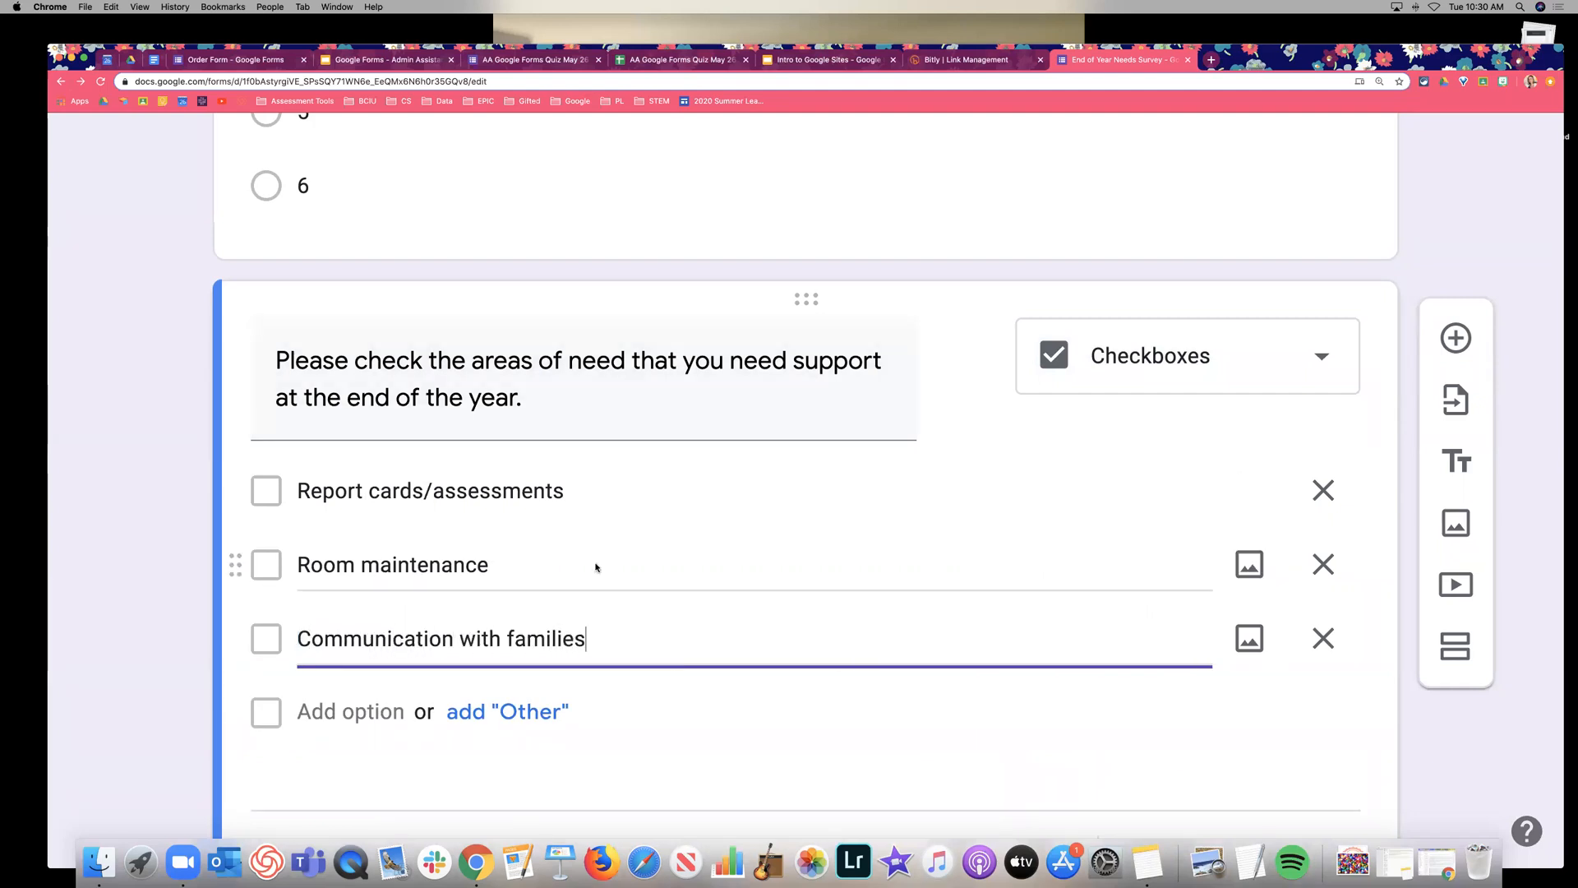
# Make both the checkbox question and the Your Grade Level question required.
pyautogui.scroll(-2, 604, 563)
pyautogui.scroll(-3, 740, 576)
pyautogui.scroll(-1, 1007, 575)
pyautogui.click(1247, 603)
pyautogui.scroll(10, 1244, 597)
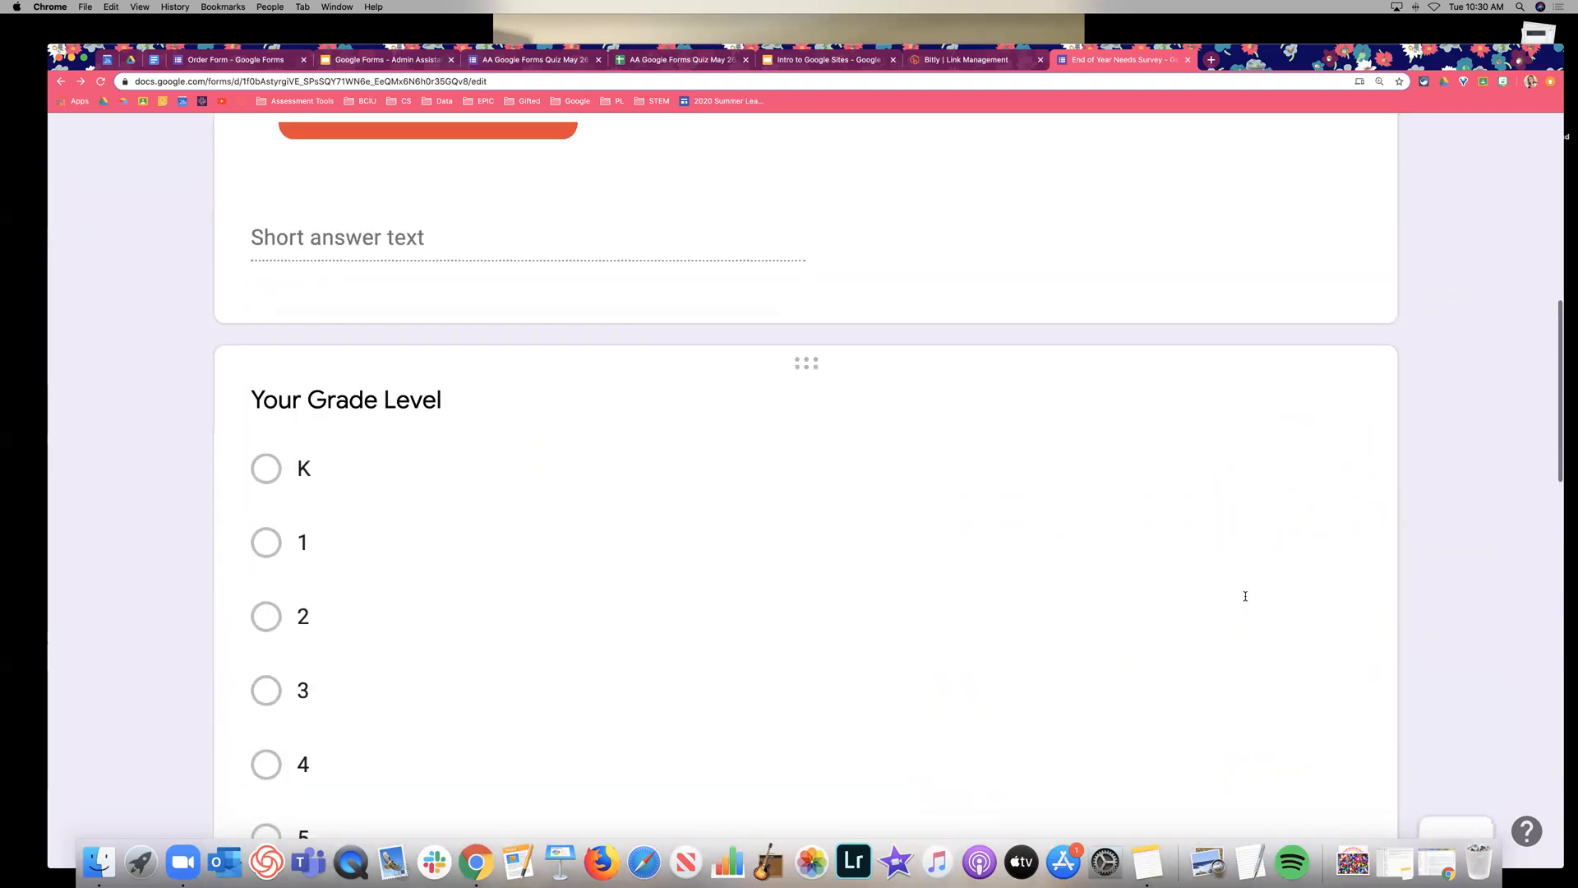
pyautogui.scroll(-3, 1175, 598)
pyautogui.click(1174, 598)
pyautogui.scroll(-3, 1233, 649)
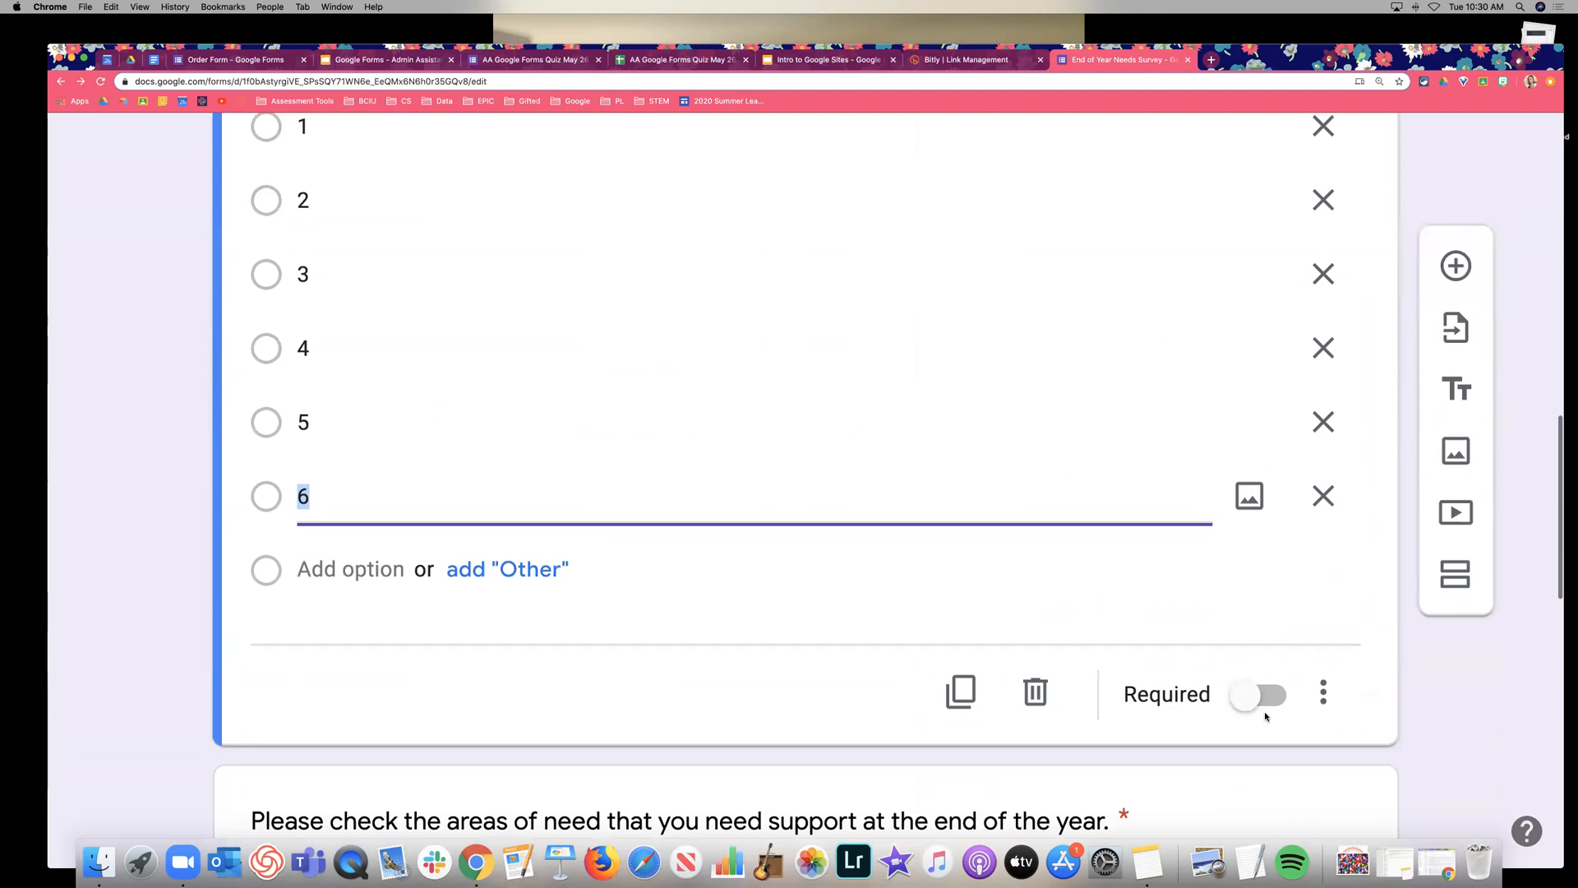
pyautogui.click(1265, 697)
pyautogui.scroll(10, 1121, 652)
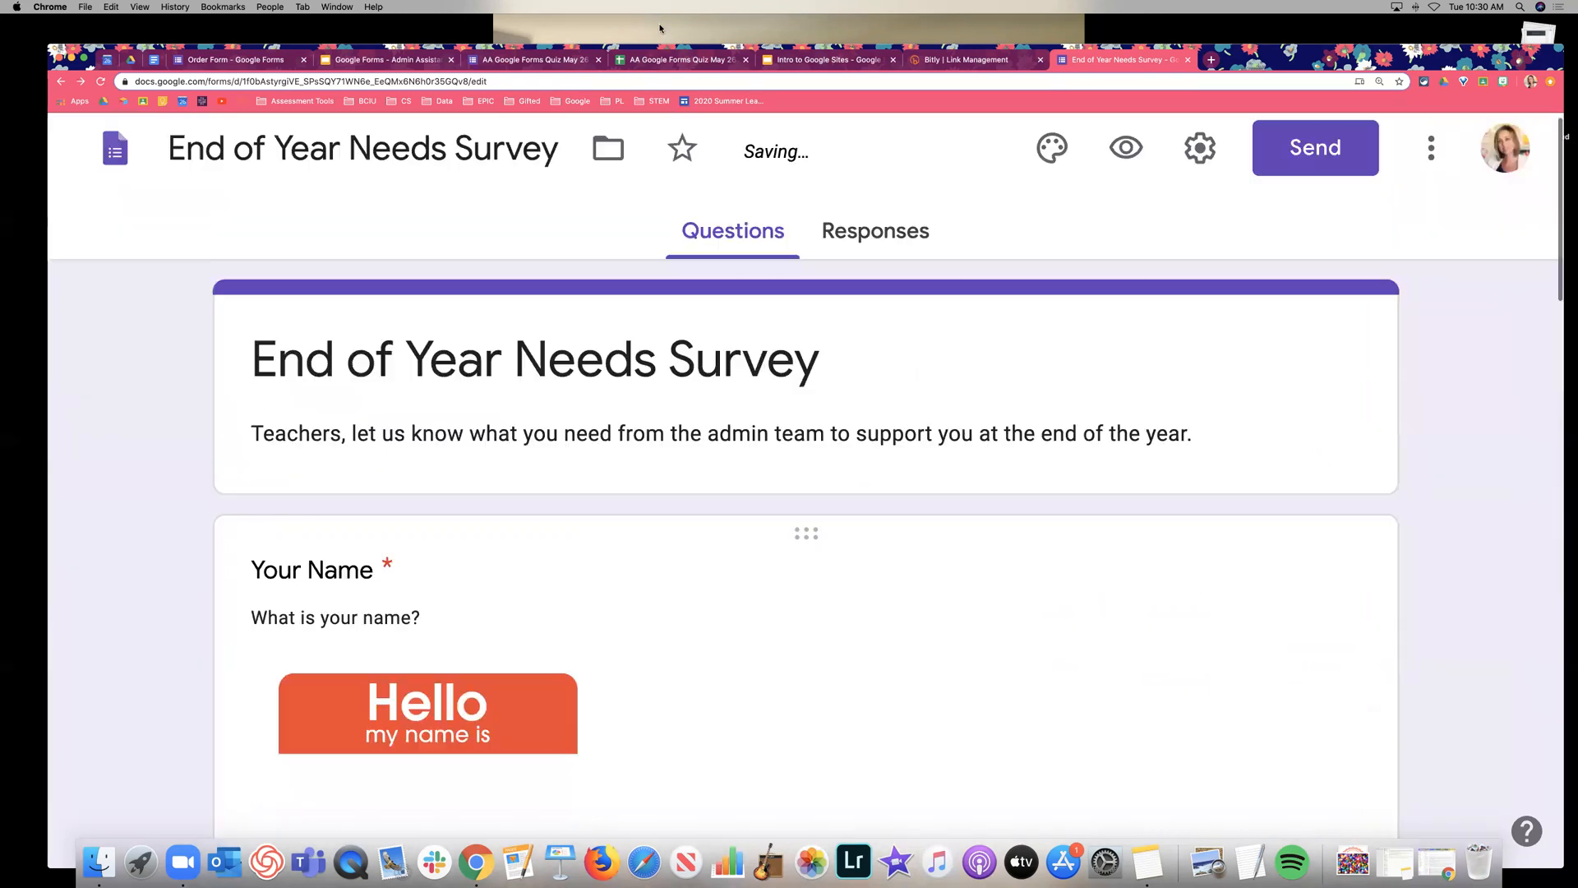
pyautogui.click(139, 7)
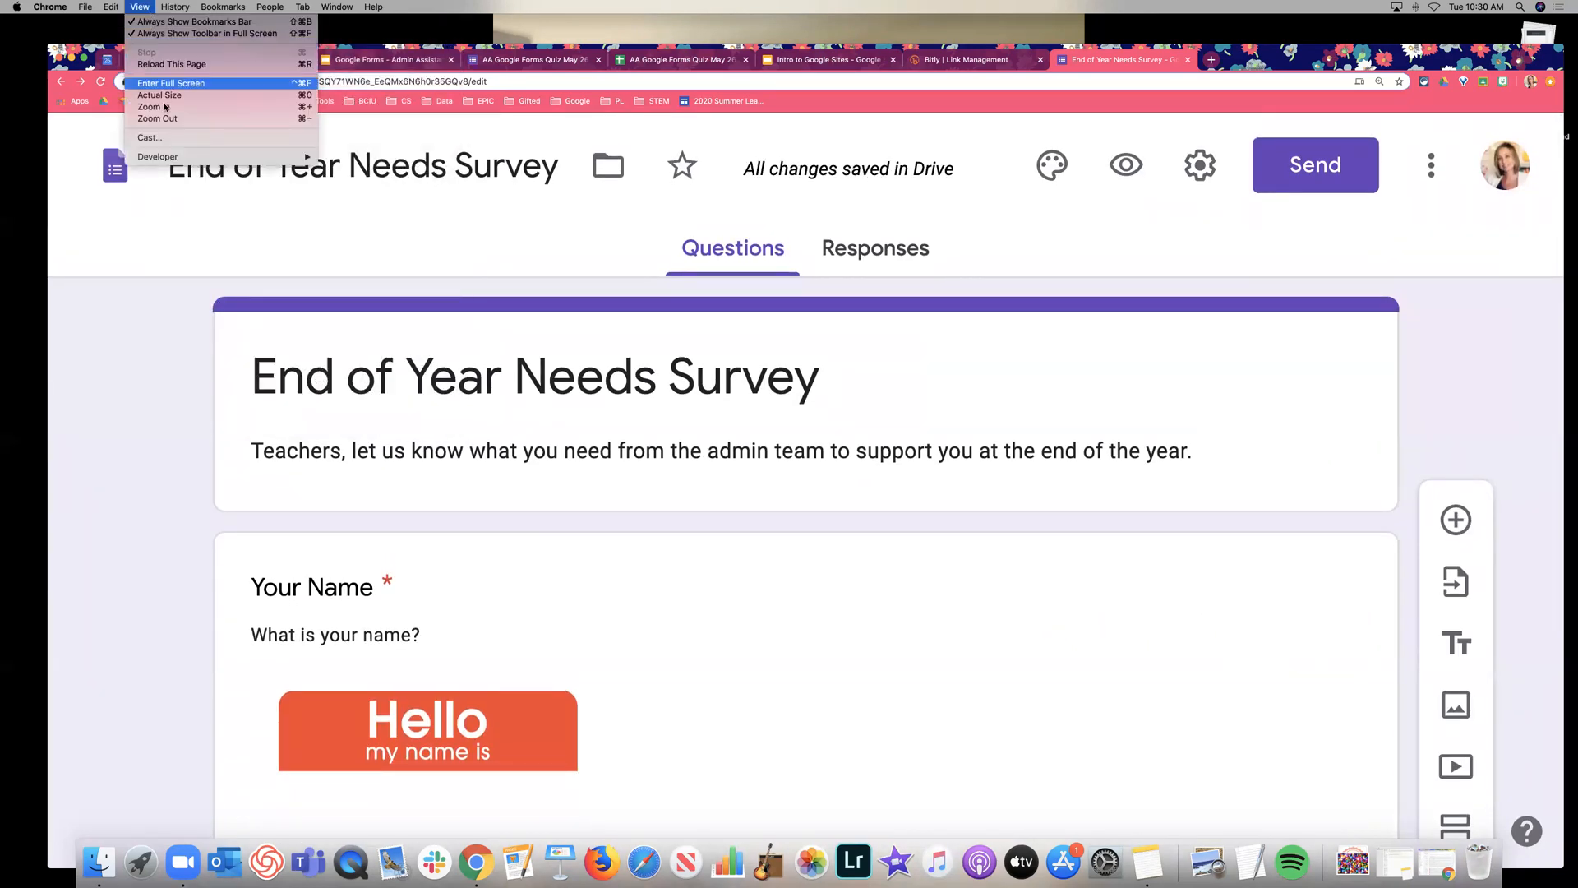
# Reset the page zoom, preview the survey enlarged, and scroll through it down to Submit.
pyautogui.press('super+0')
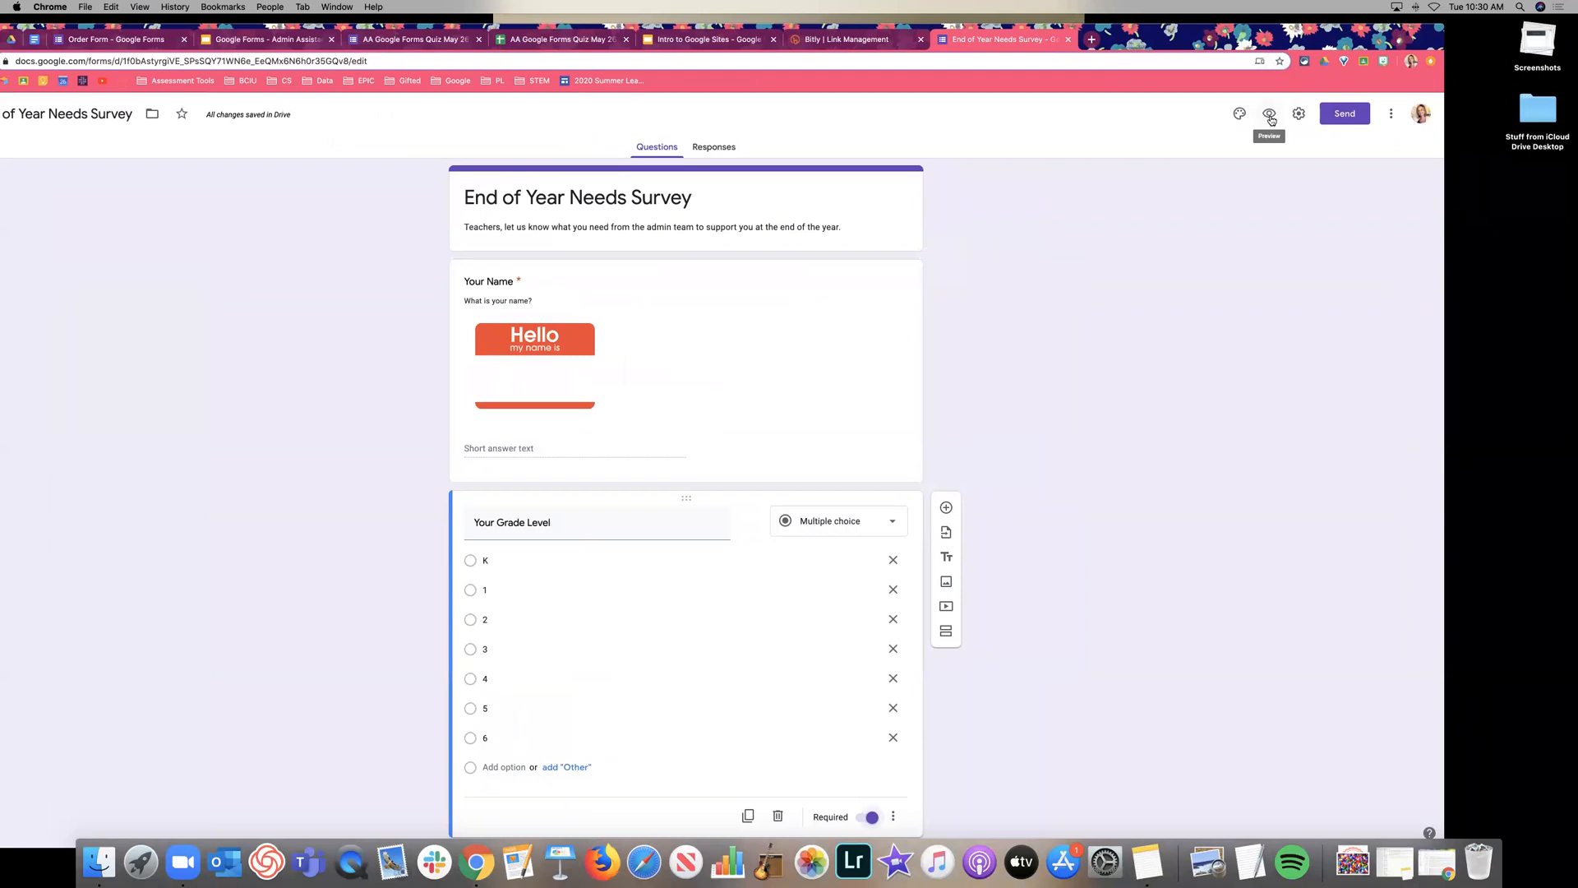
pyautogui.click(1270, 115)
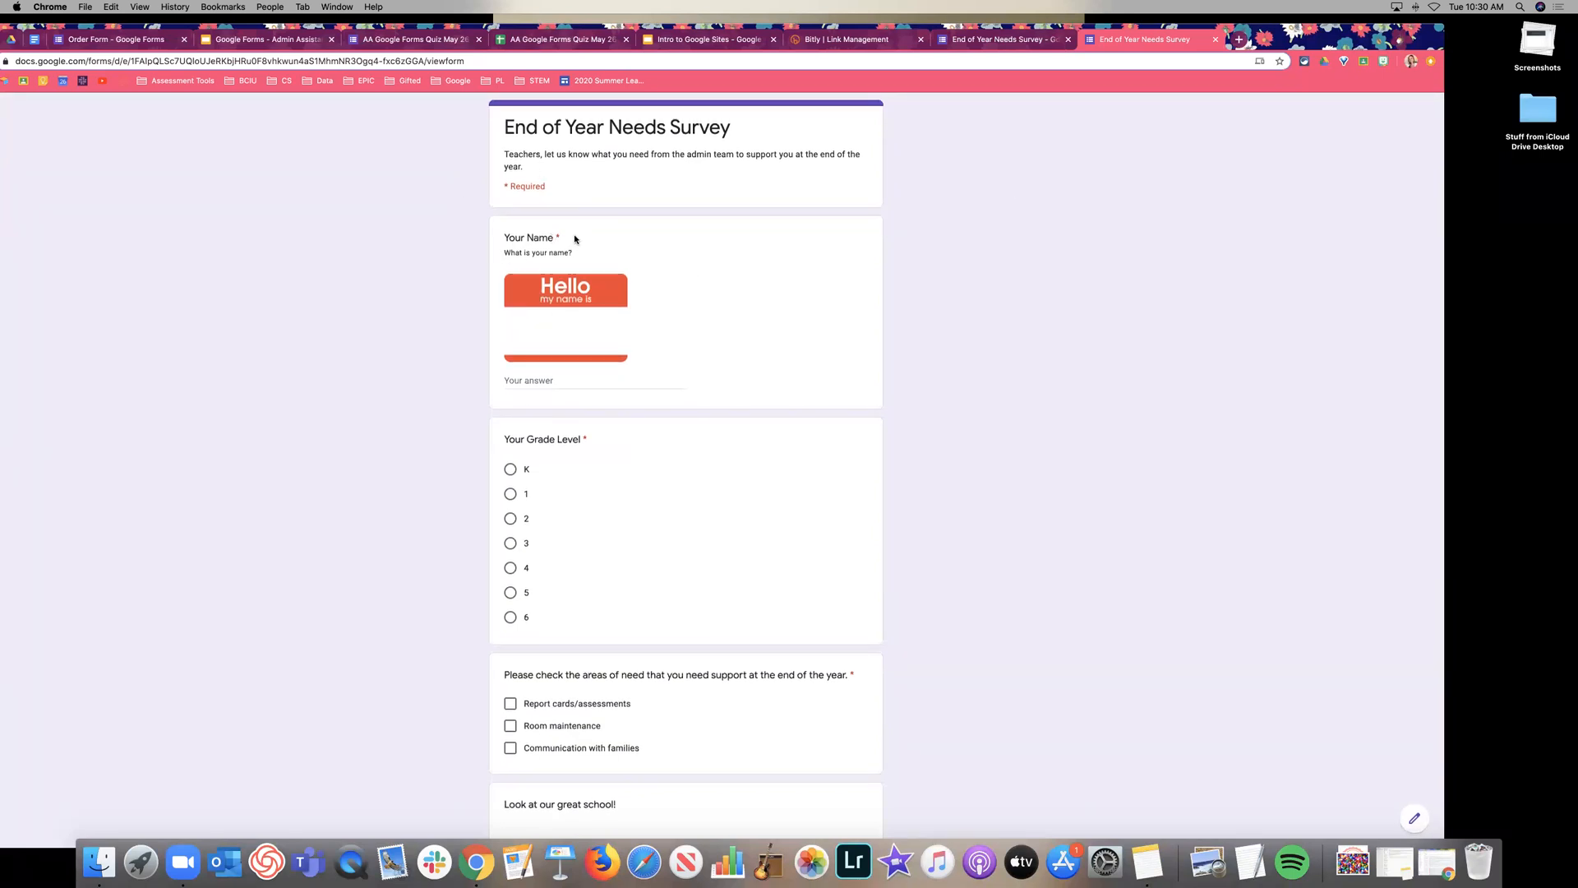
pyautogui.press('super+equal')
pyautogui.press('super+equal')
pyautogui.press('super+equal')
pyautogui.press('super+equal')
pyautogui.press('super+equal')
pyautogui.press('super+equal')
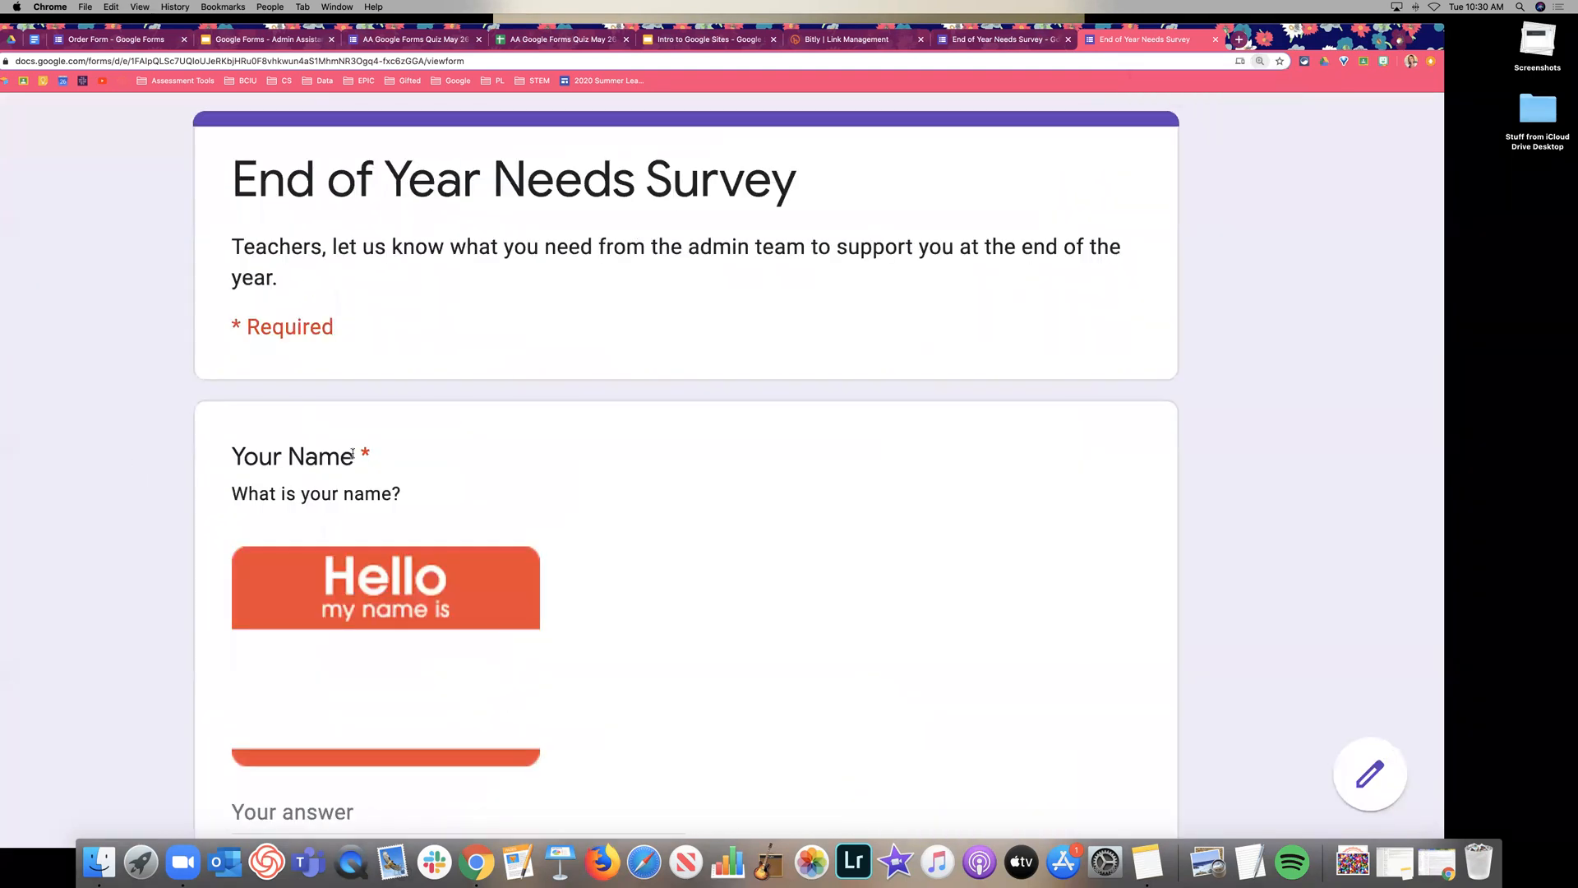
pyautogui.scroll(-1, 792, 439)
pyautogui.scroll(-10, 822, 440)
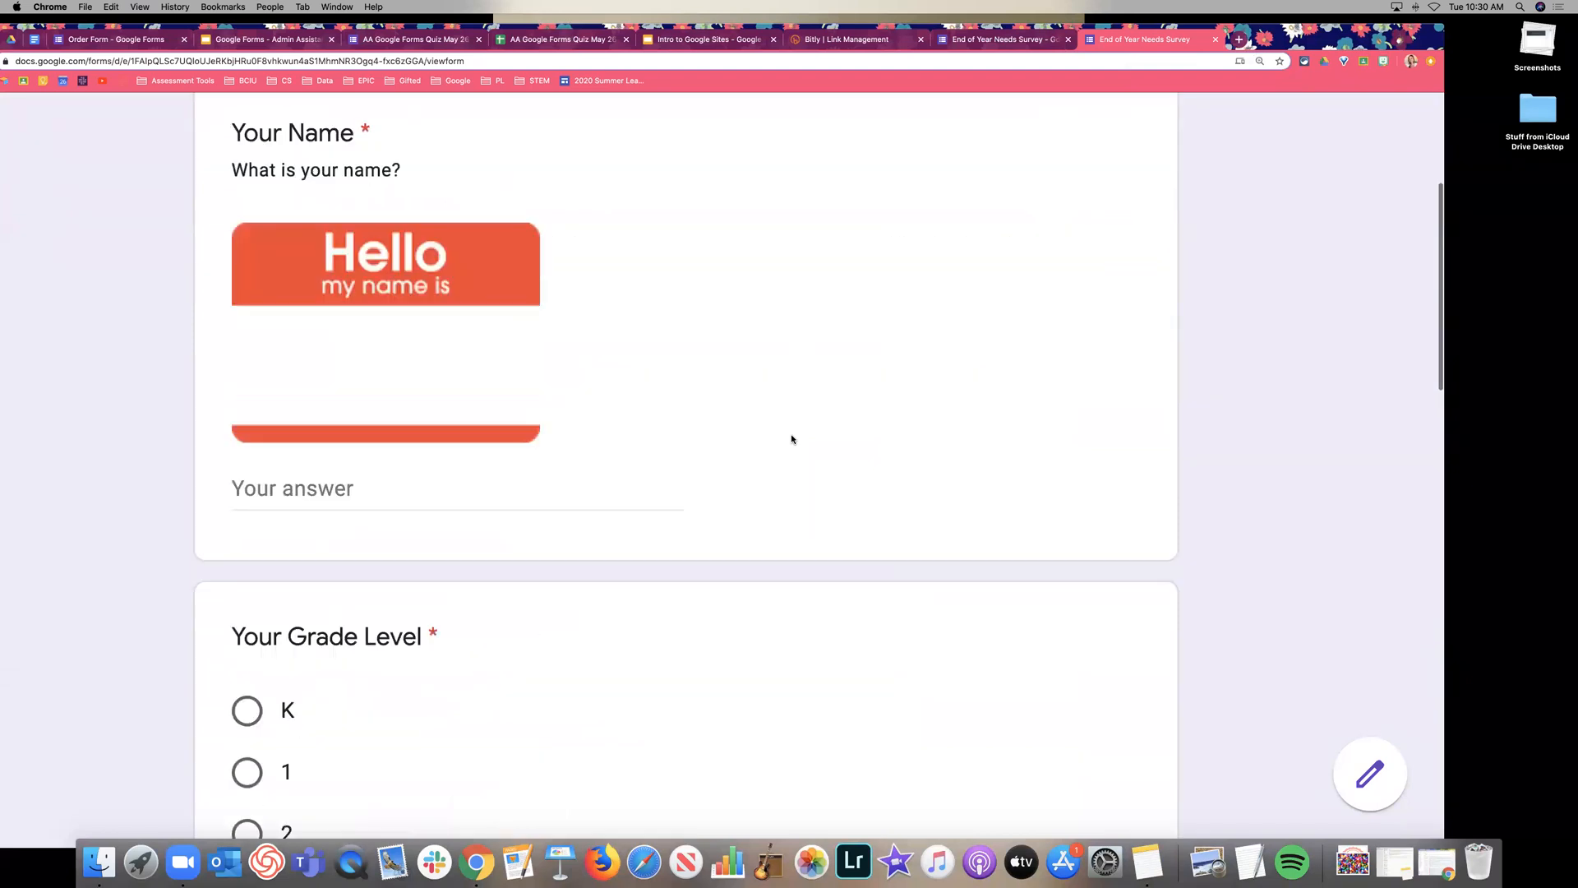
pyautogui.scroll(-5, 345, 528)
pyautogui.scroll(-10, 420, 491)
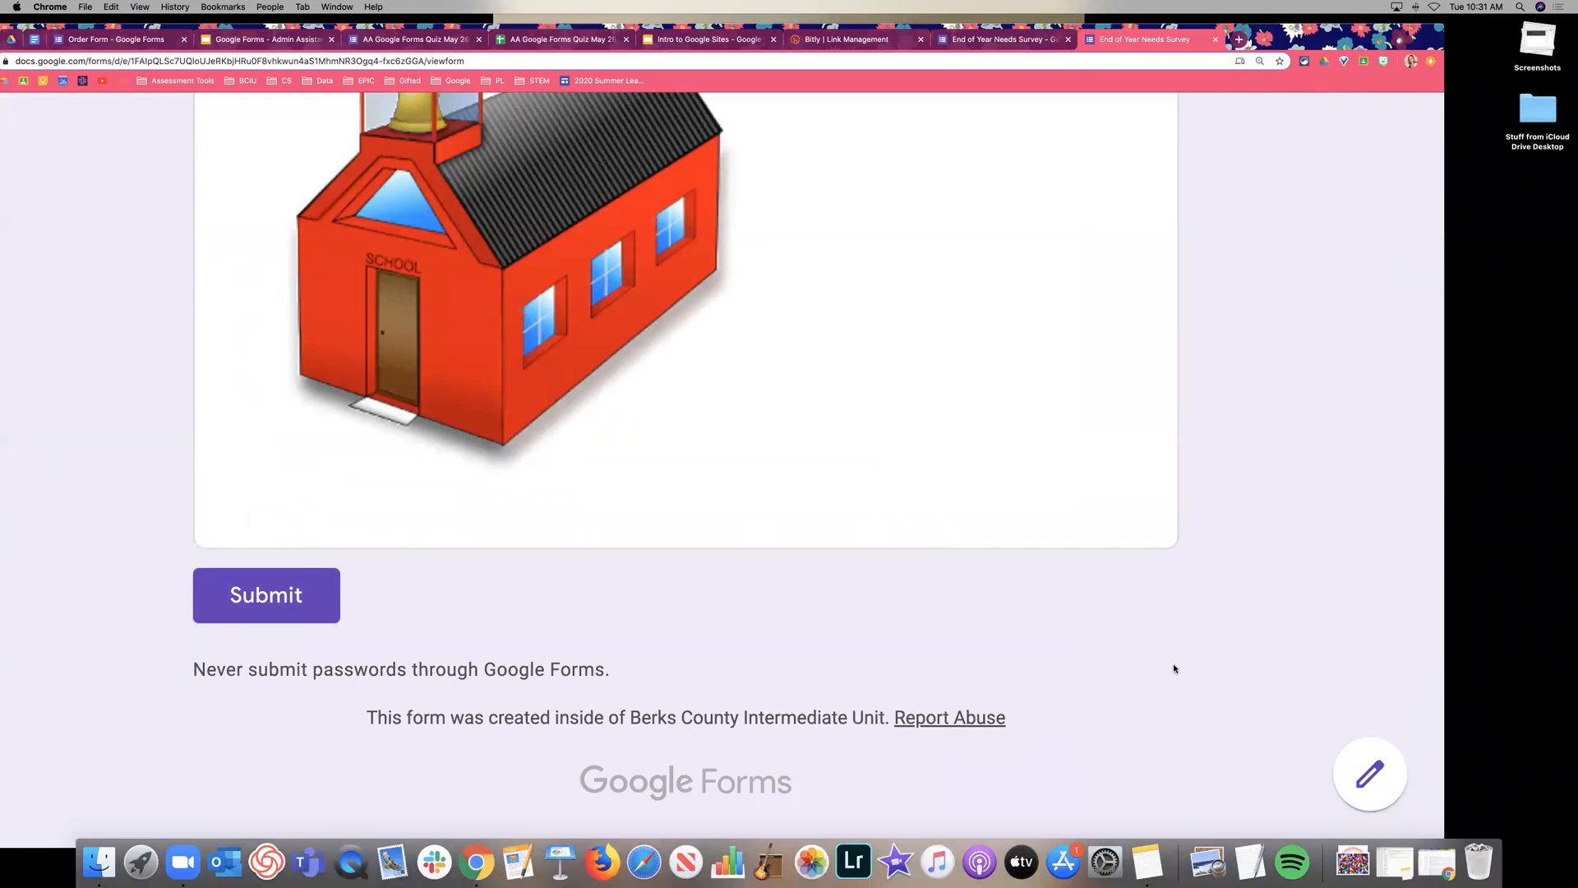
pyautogui.scroll(20, 1173, 665)
pyautogui.scroll(-20, 1174, 637)
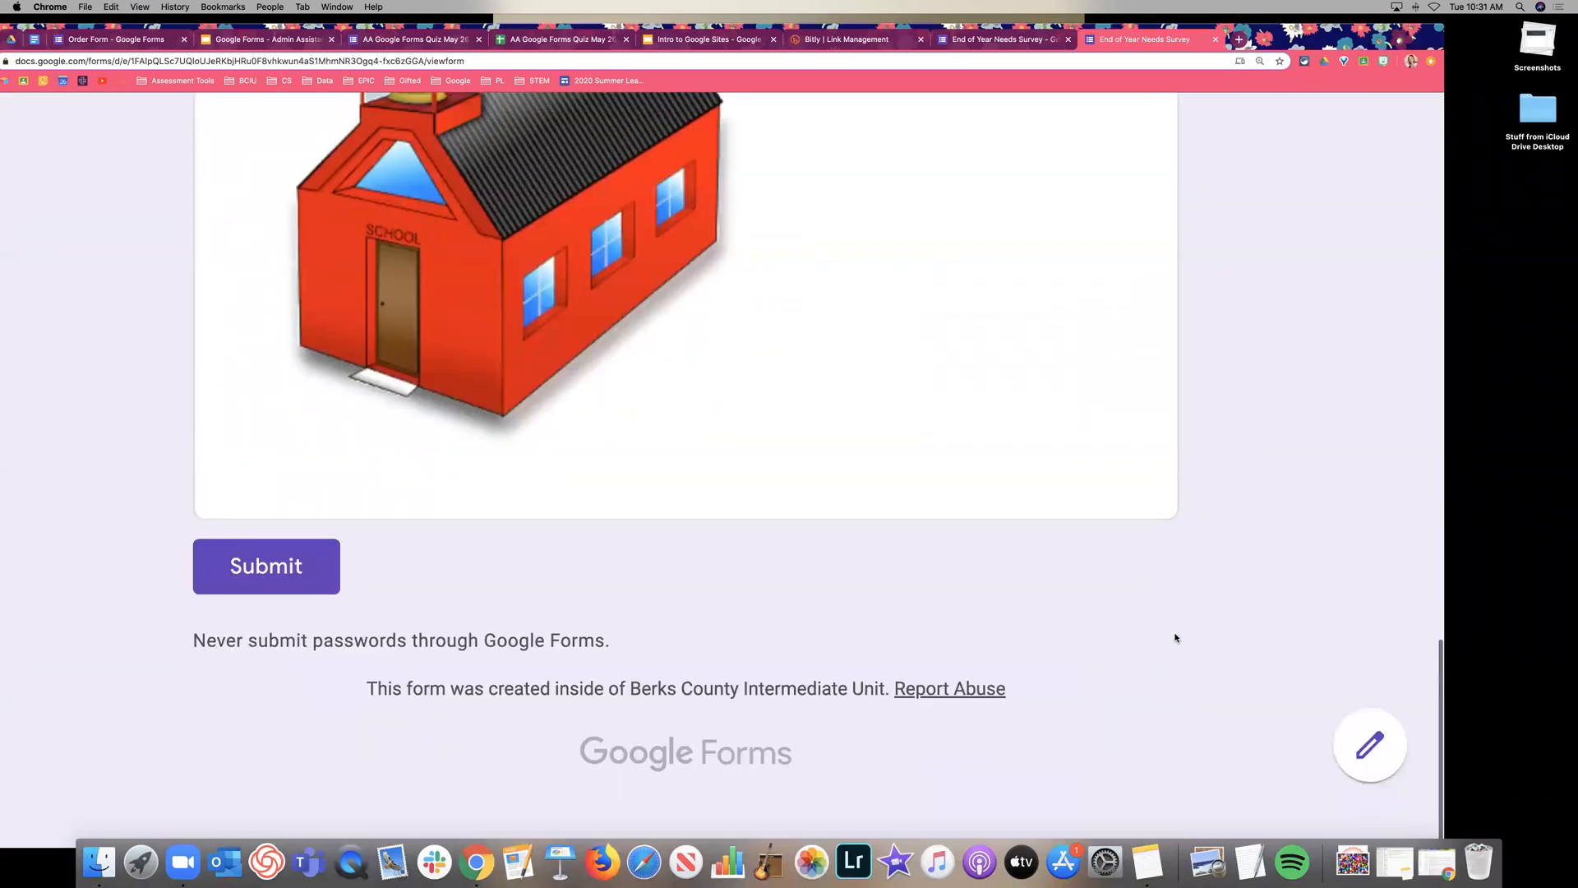
pyautogui.moveTo(366, 717); pyautogui.dragTo(1050, 716)
pyautogui.click(1268, 671)
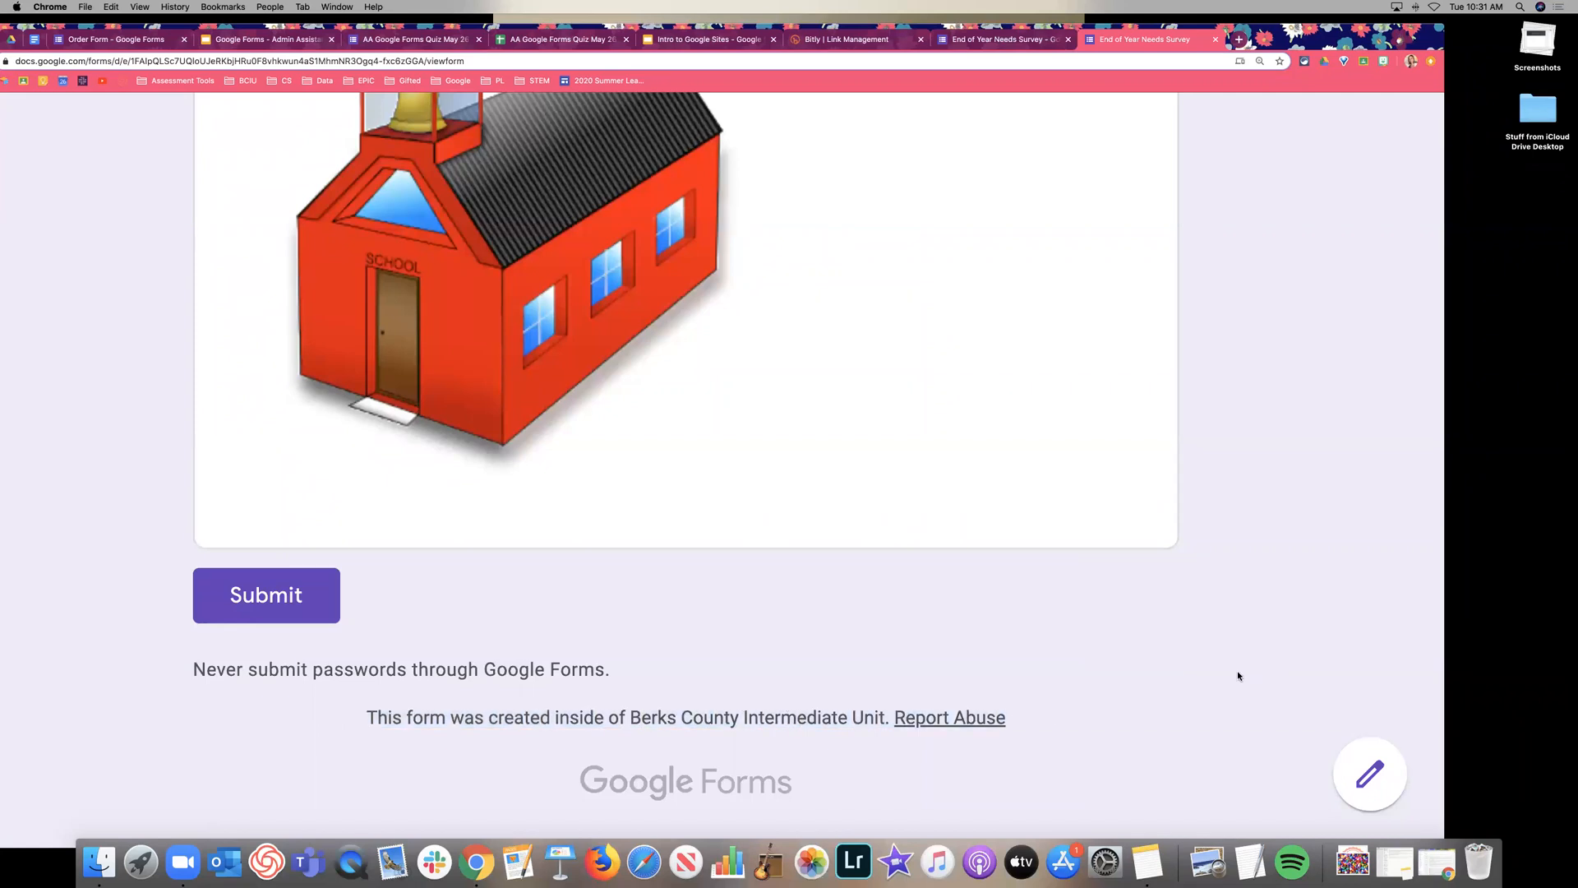
pyautogui.scroll(20, 1241, 633)
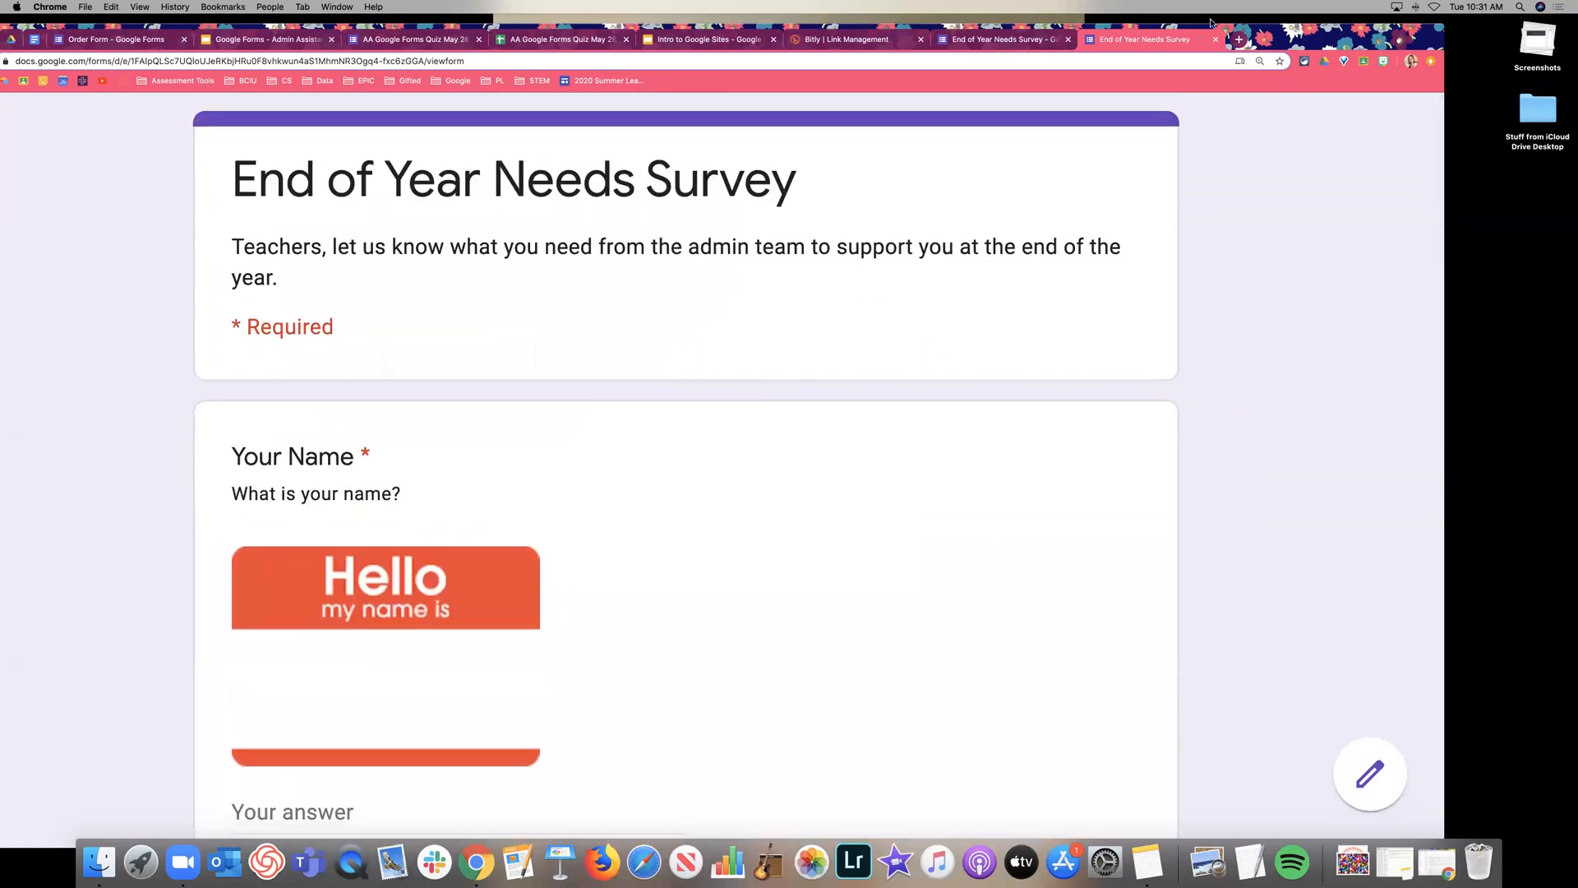
# Close the preview, return the browser zoom to actual size, and open the form's Settings.
pyautogui.click(1215, 39)
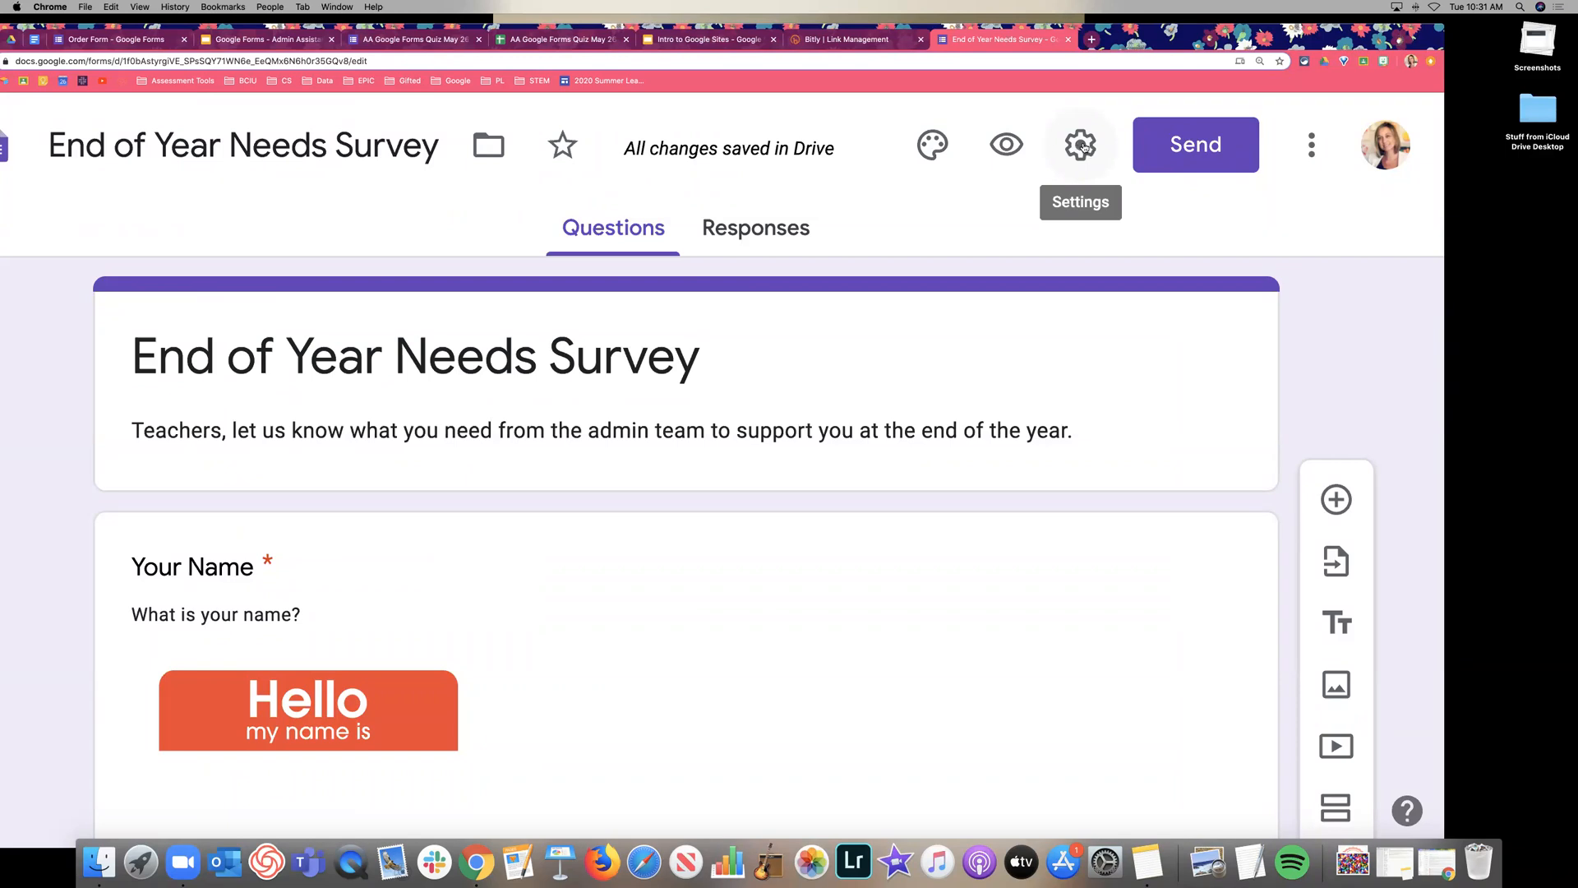
pyautogui.click(1081, 146)
pyautogui.click(140, 7)
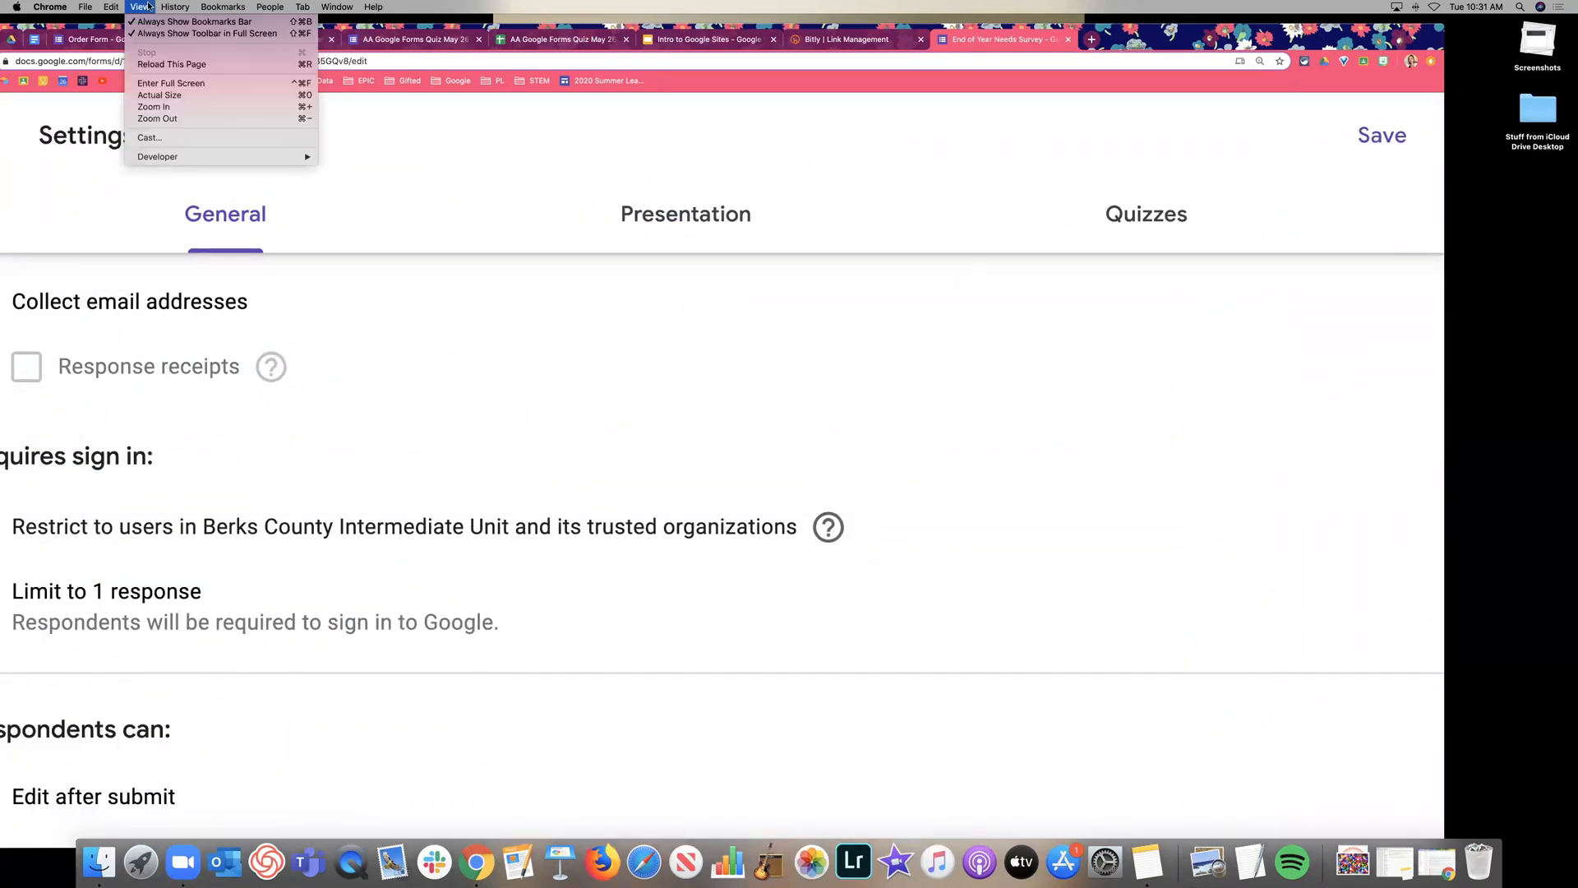
pyautogui.click(171, 95)
pyautogui.click(143, 6)
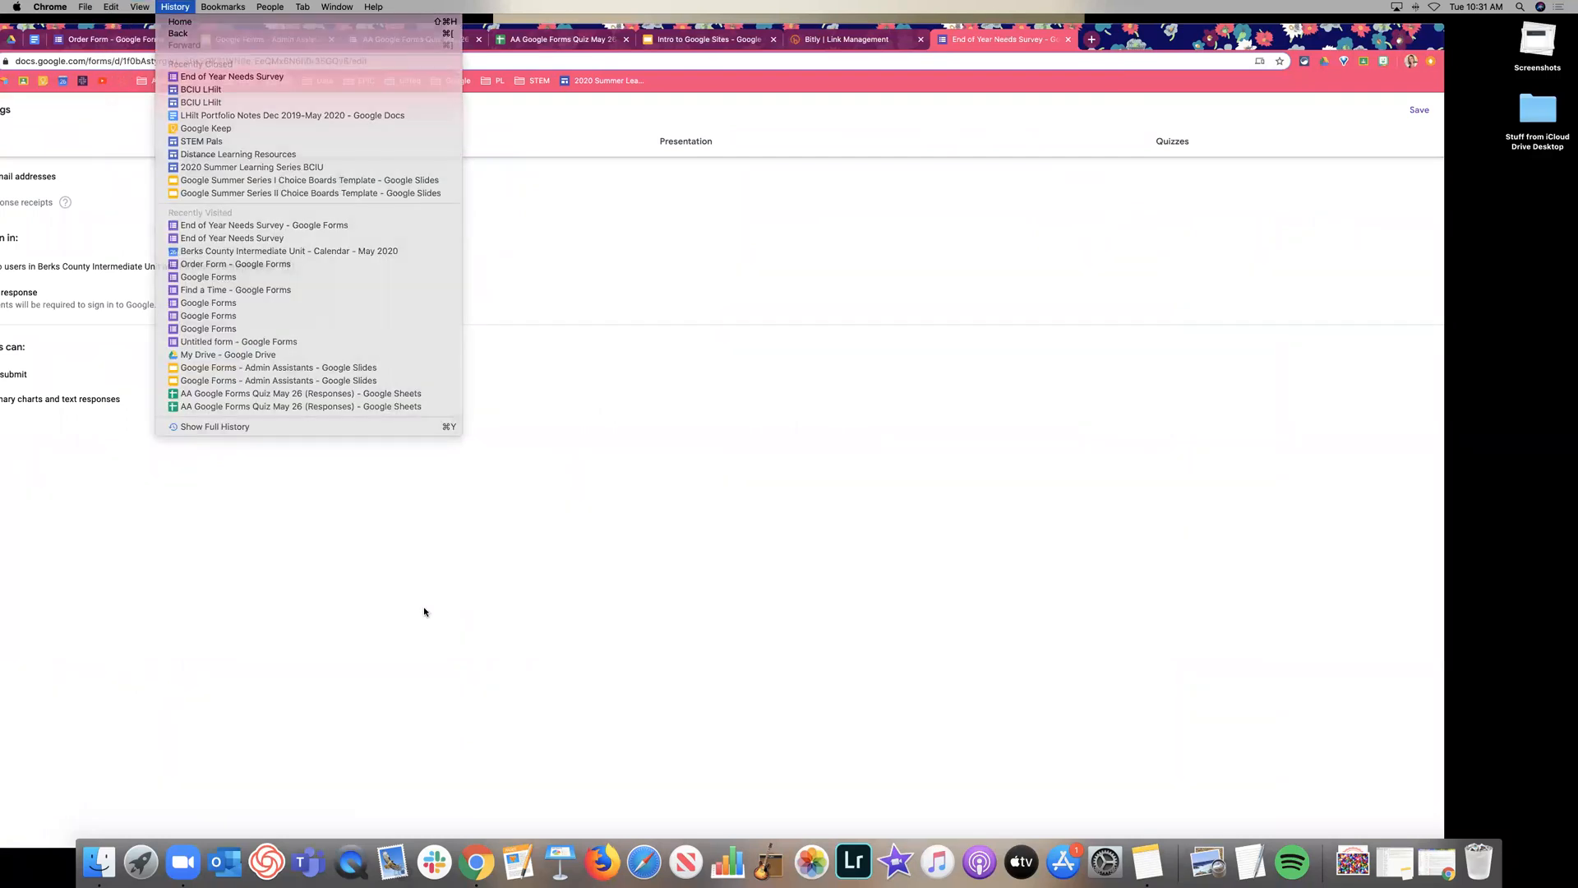
pyautogui.click(423, 612)
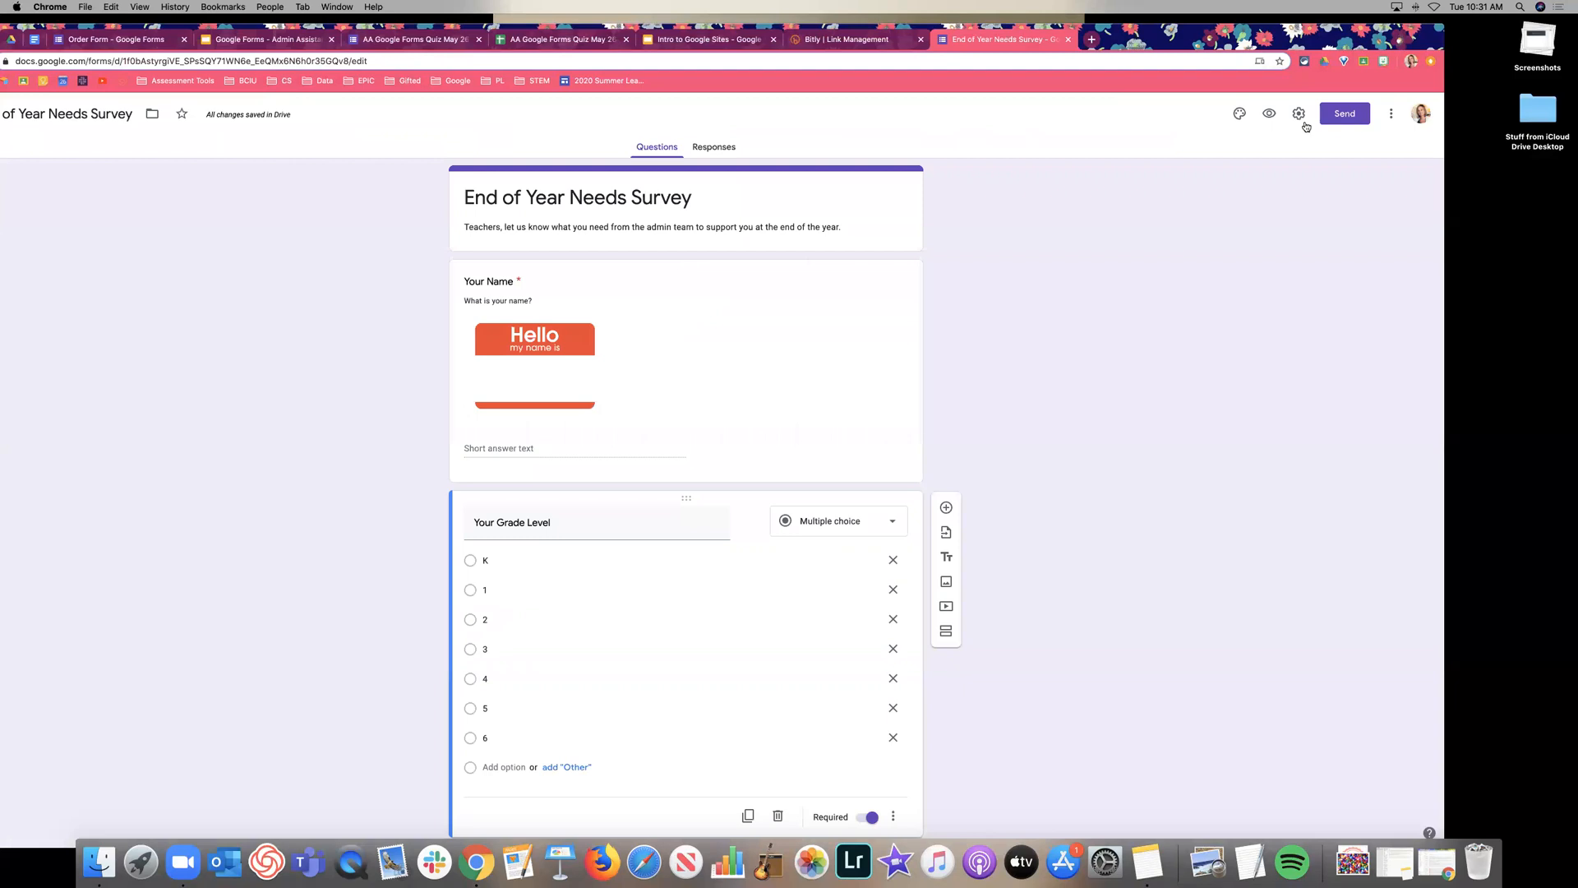
pyautogui.click(1299, 113)
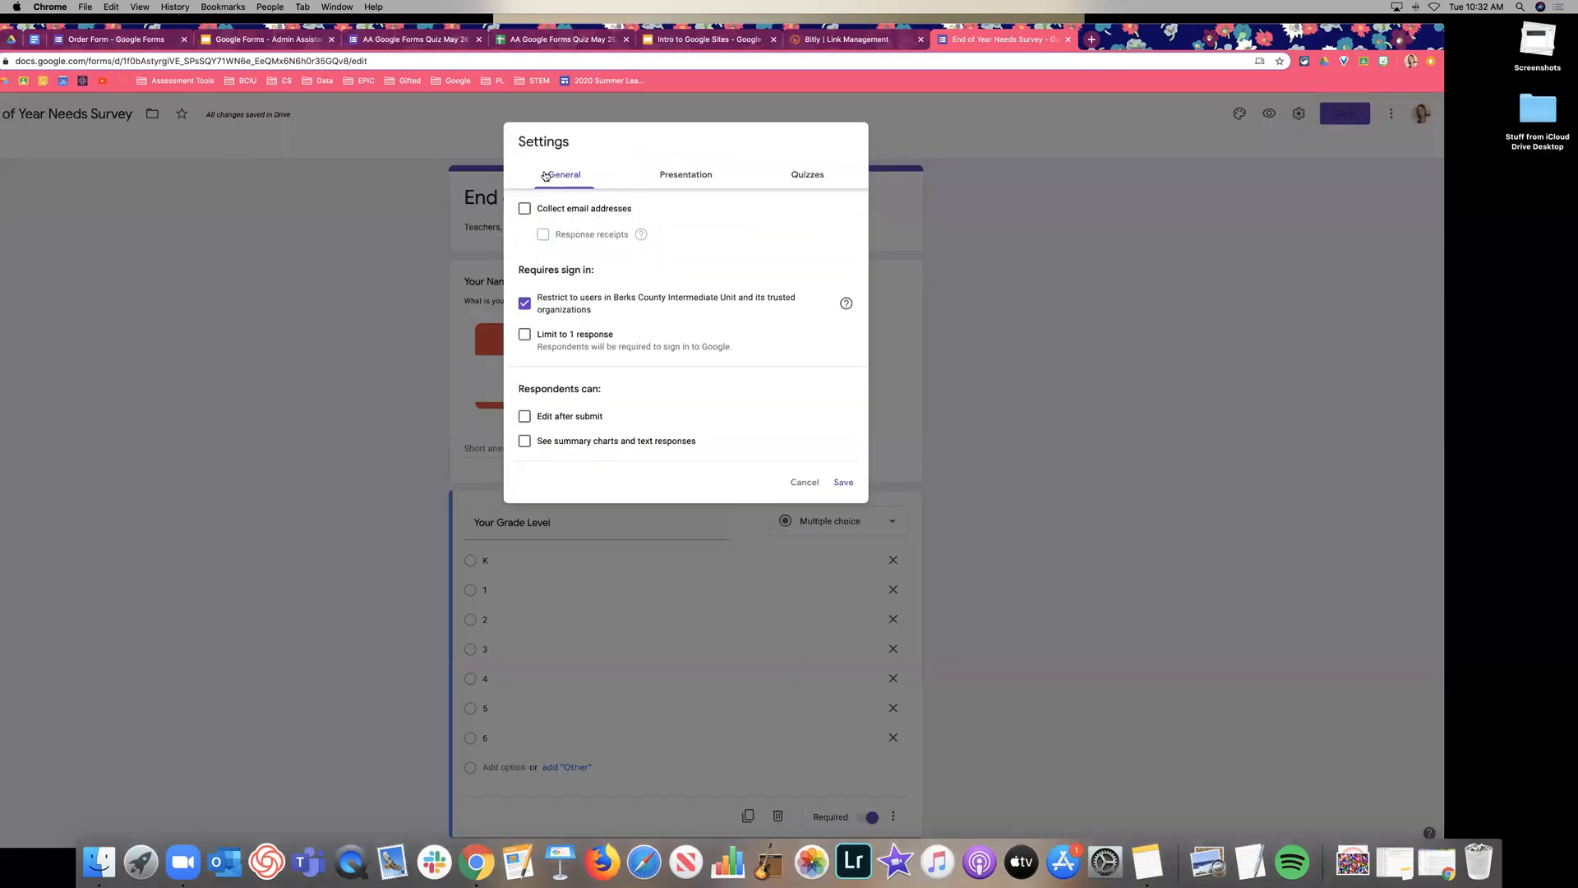
# Back in General settings, turn on collecting respondents' email addresses.
pyautogui.click(698, 173)
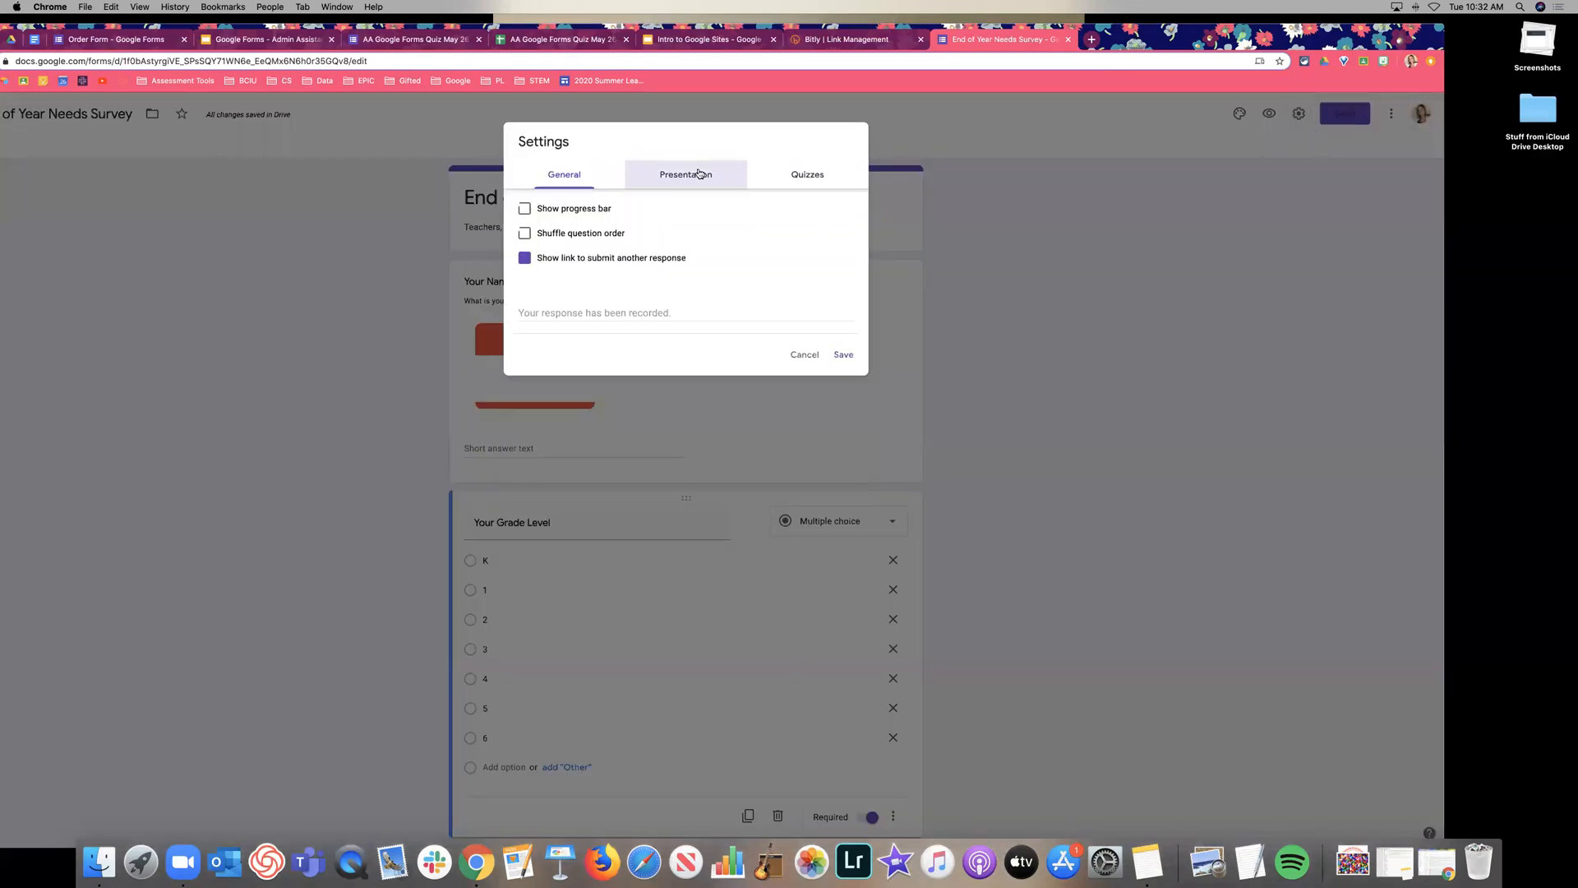
pyautogui.click(818, 175)
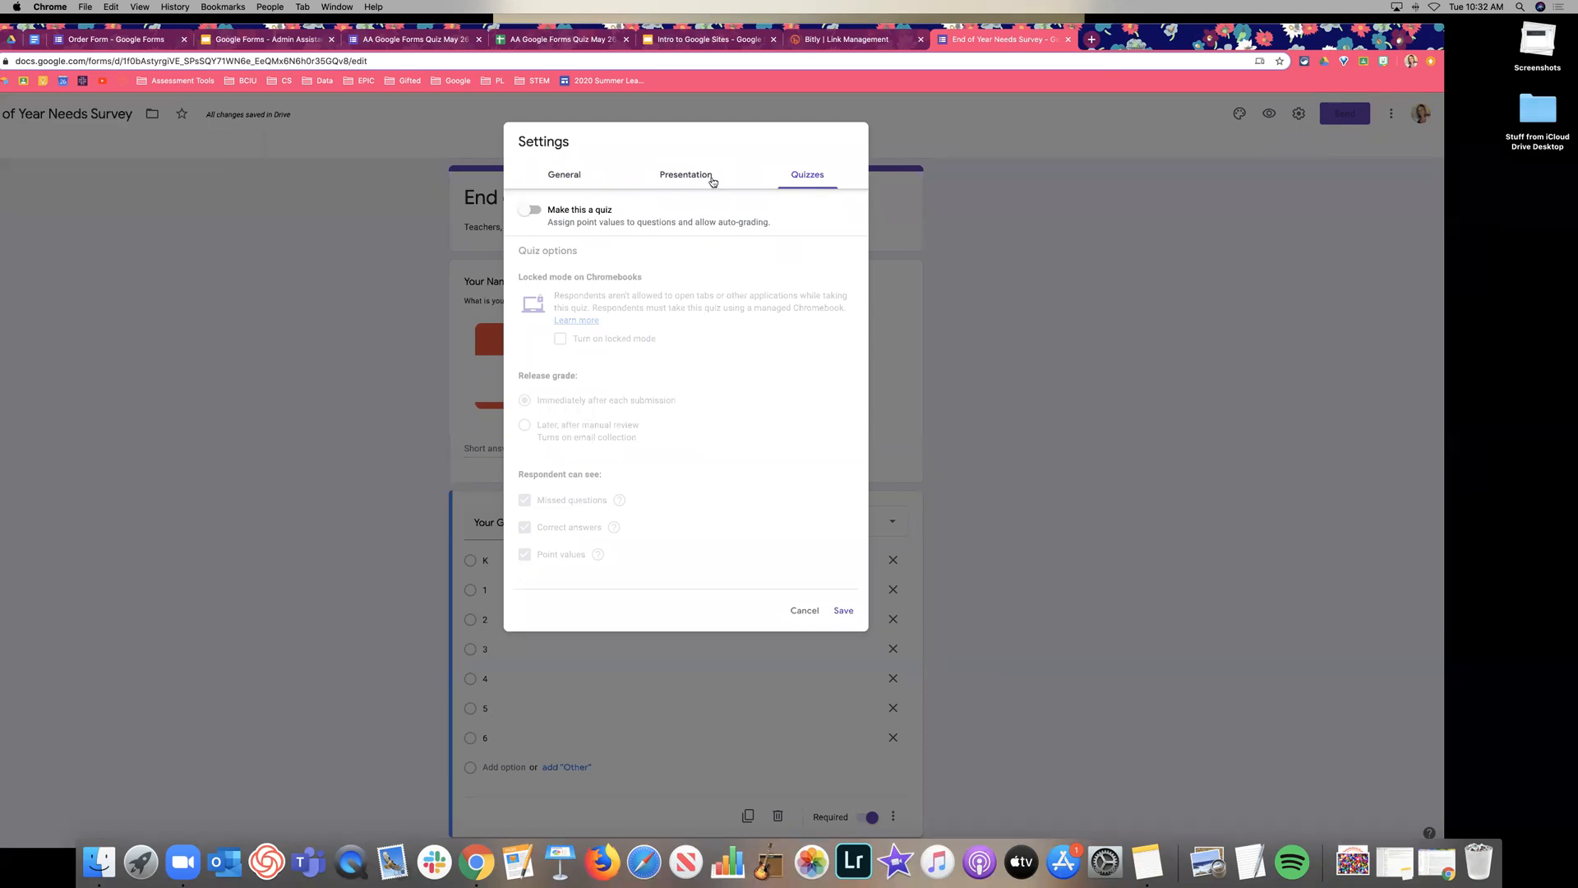
pyautogui.click(566, 173)
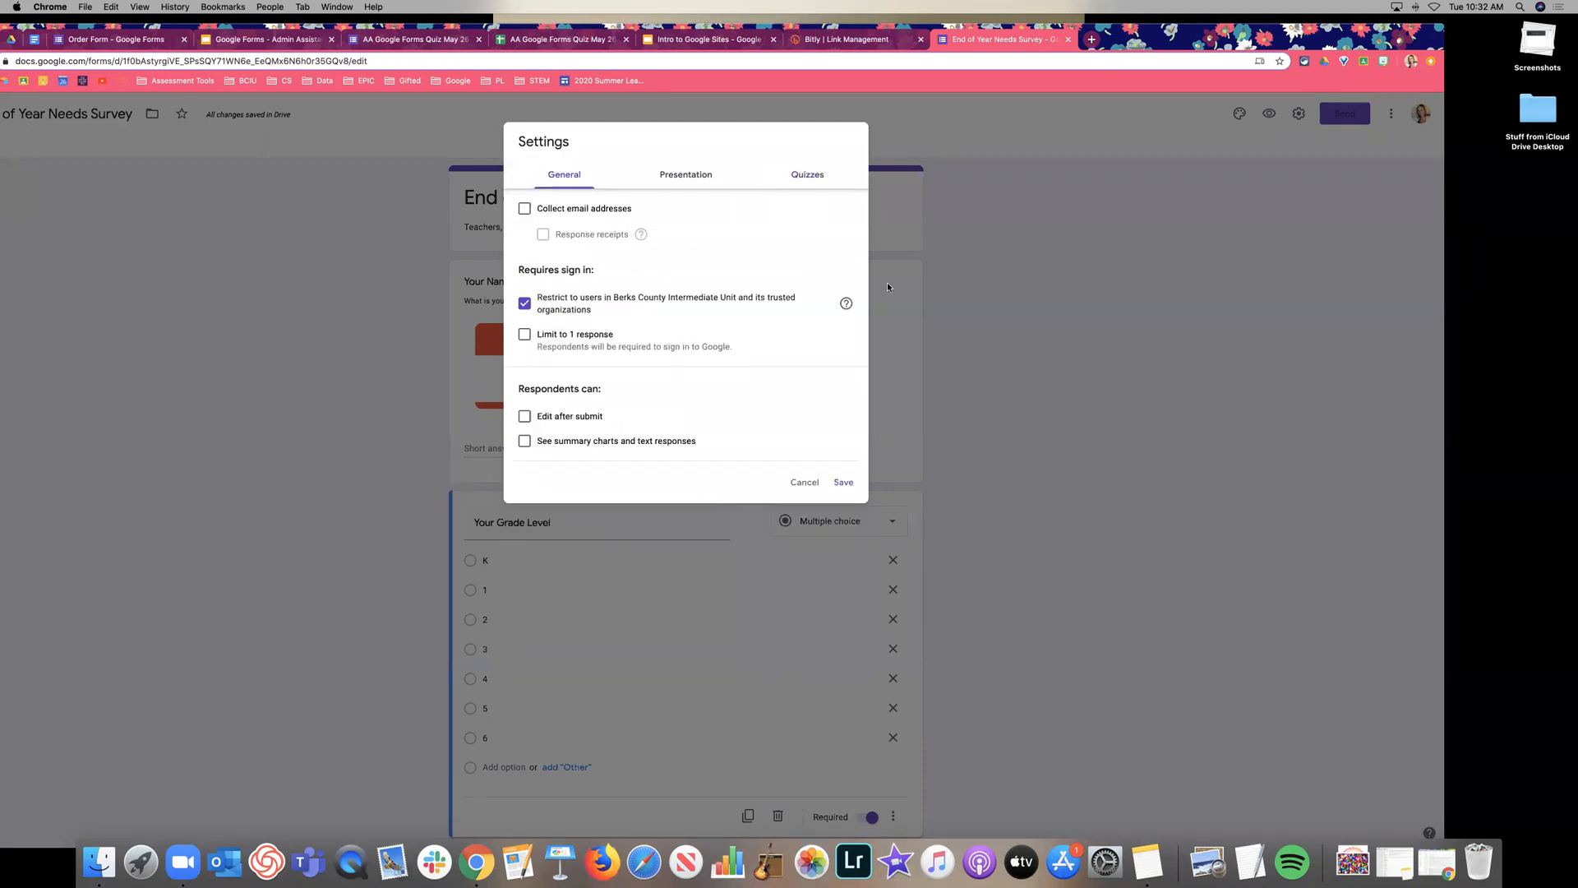
pyautogui.press('super+plus')
pyautogui.press('super+plus')
pyautogui.press('super+plus')
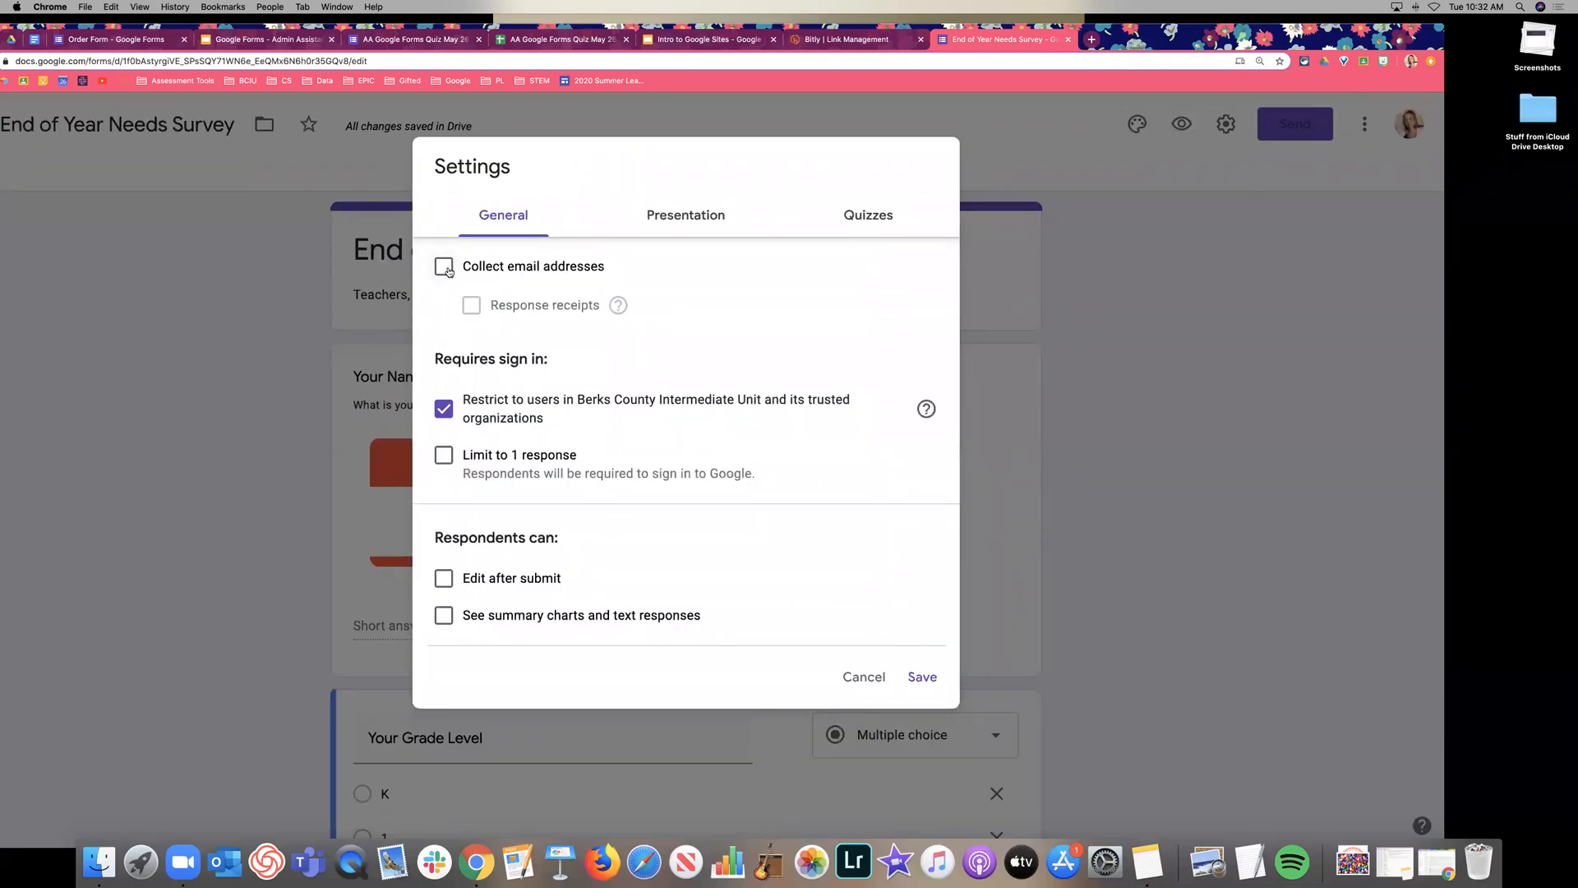
pyautogui.click(445, 268)
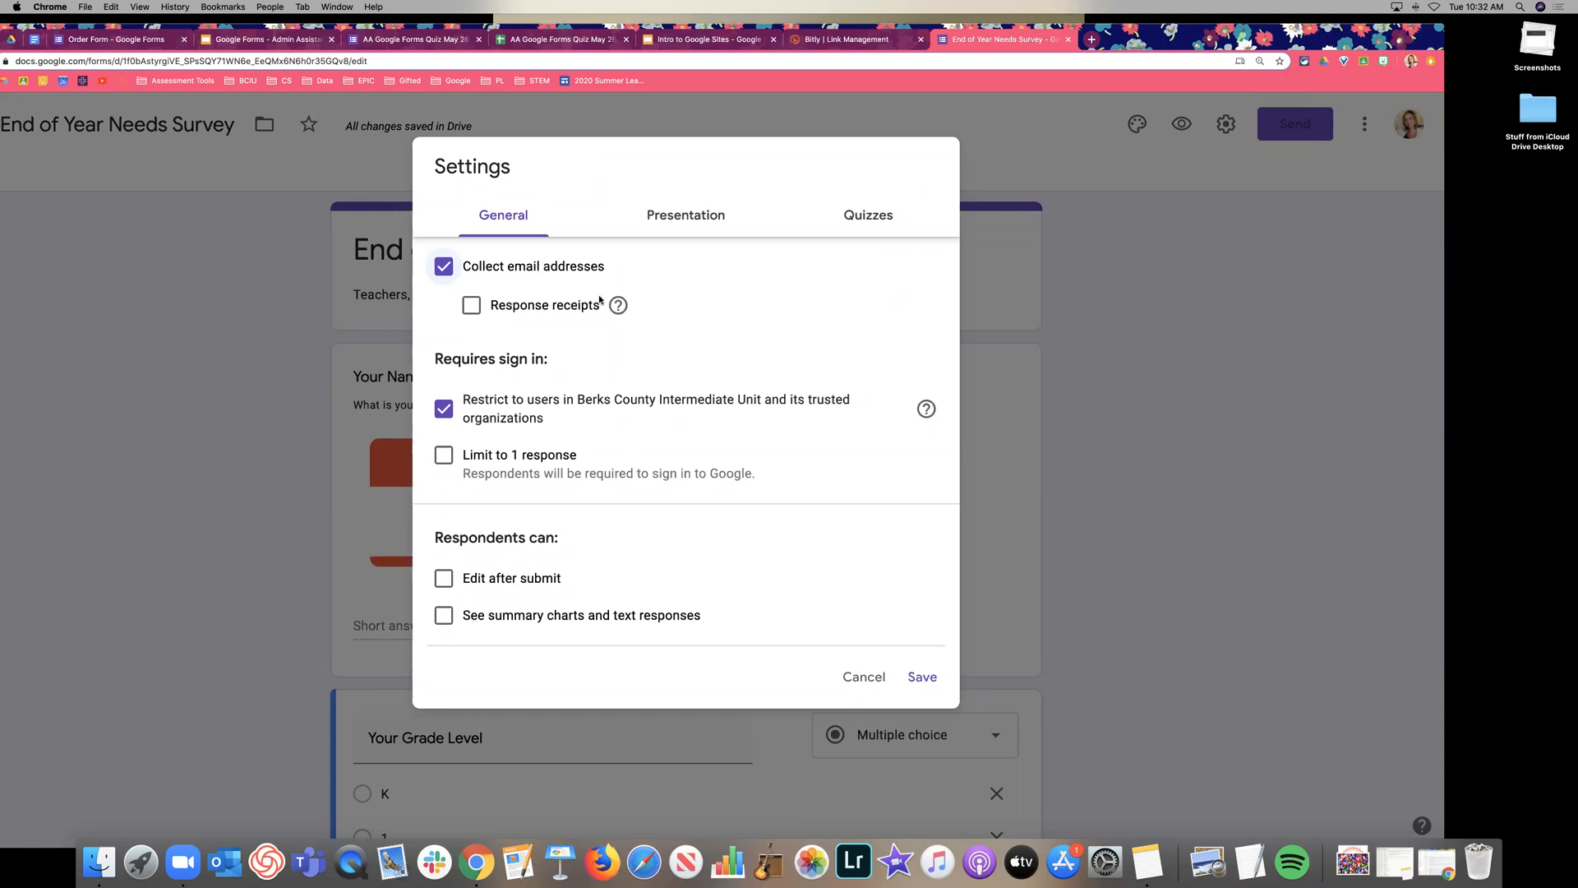
# Send response receipts if the respondent requests it, and remove the organization-only restriction.
pyautogui.click(528, 308)
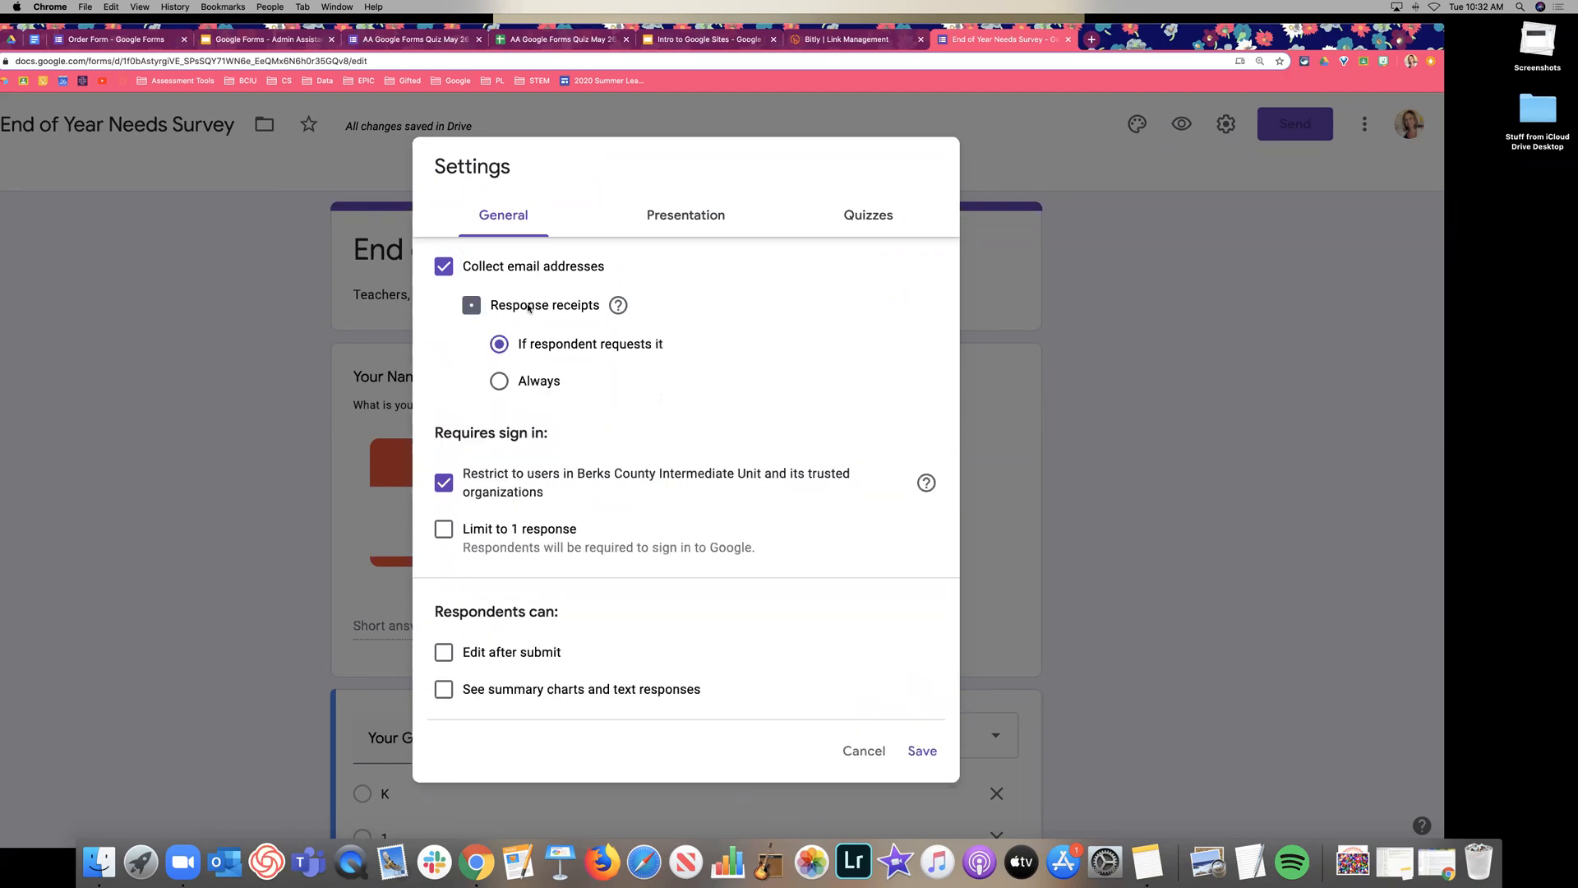
pyautogui.moveTo(622, 309)
pyautogui.scroll(-2, 574, 381)
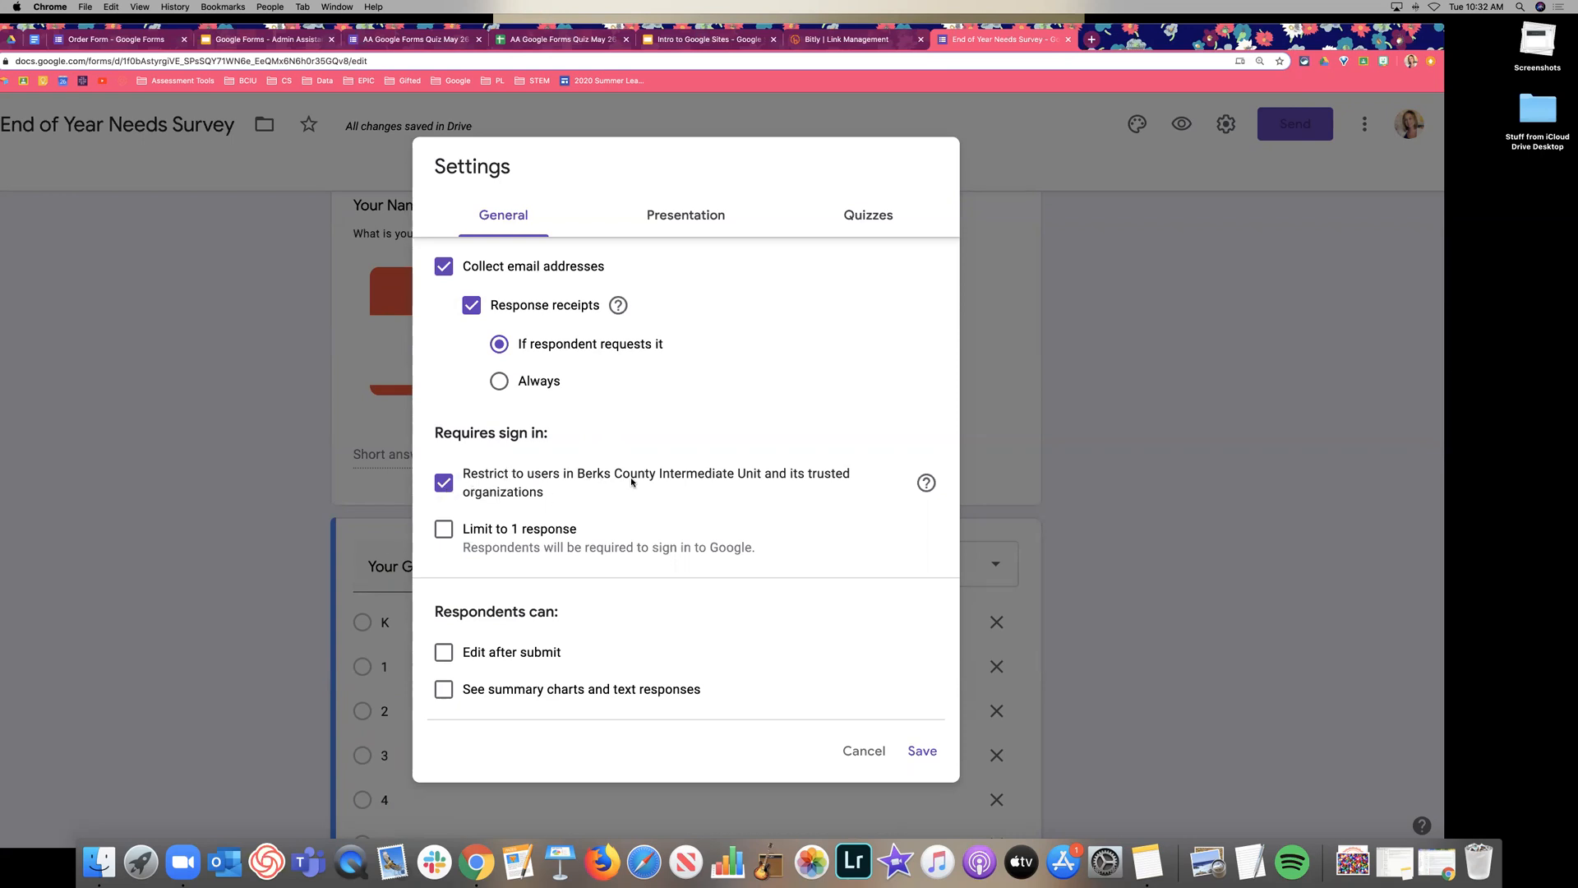
pyautogui.click(445, 489)
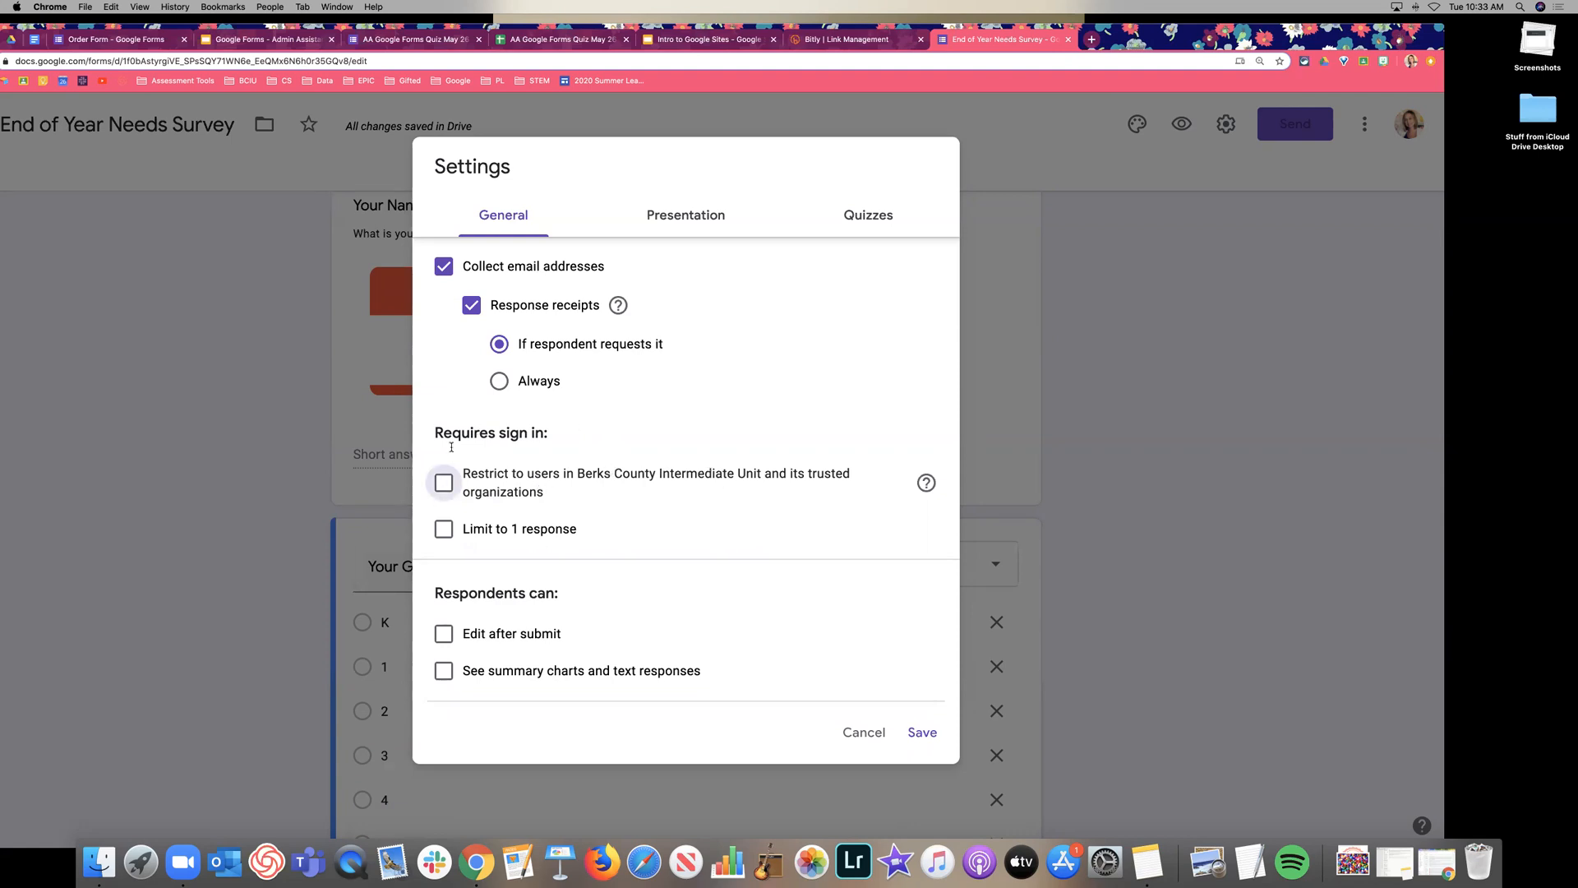
# Leave the organization restriction and the one-response limit switched off.
pyautogui.click(574, 497)
pyautogui.click(576, 493)
pyautogui.scroll(-1, 613, 493)
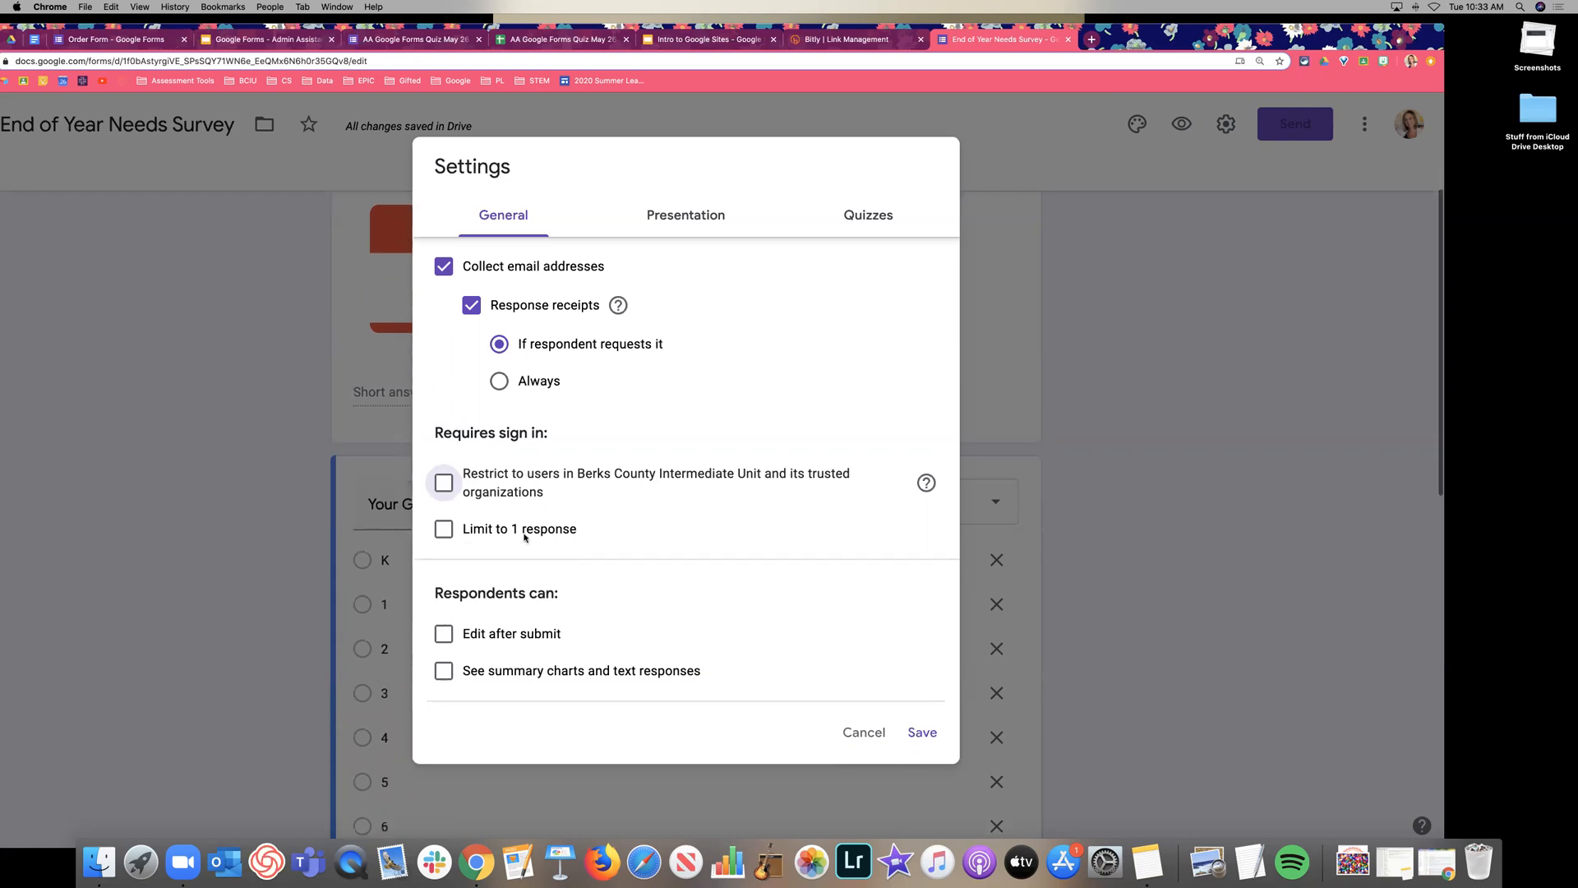
pyautogui.click(445, 531)
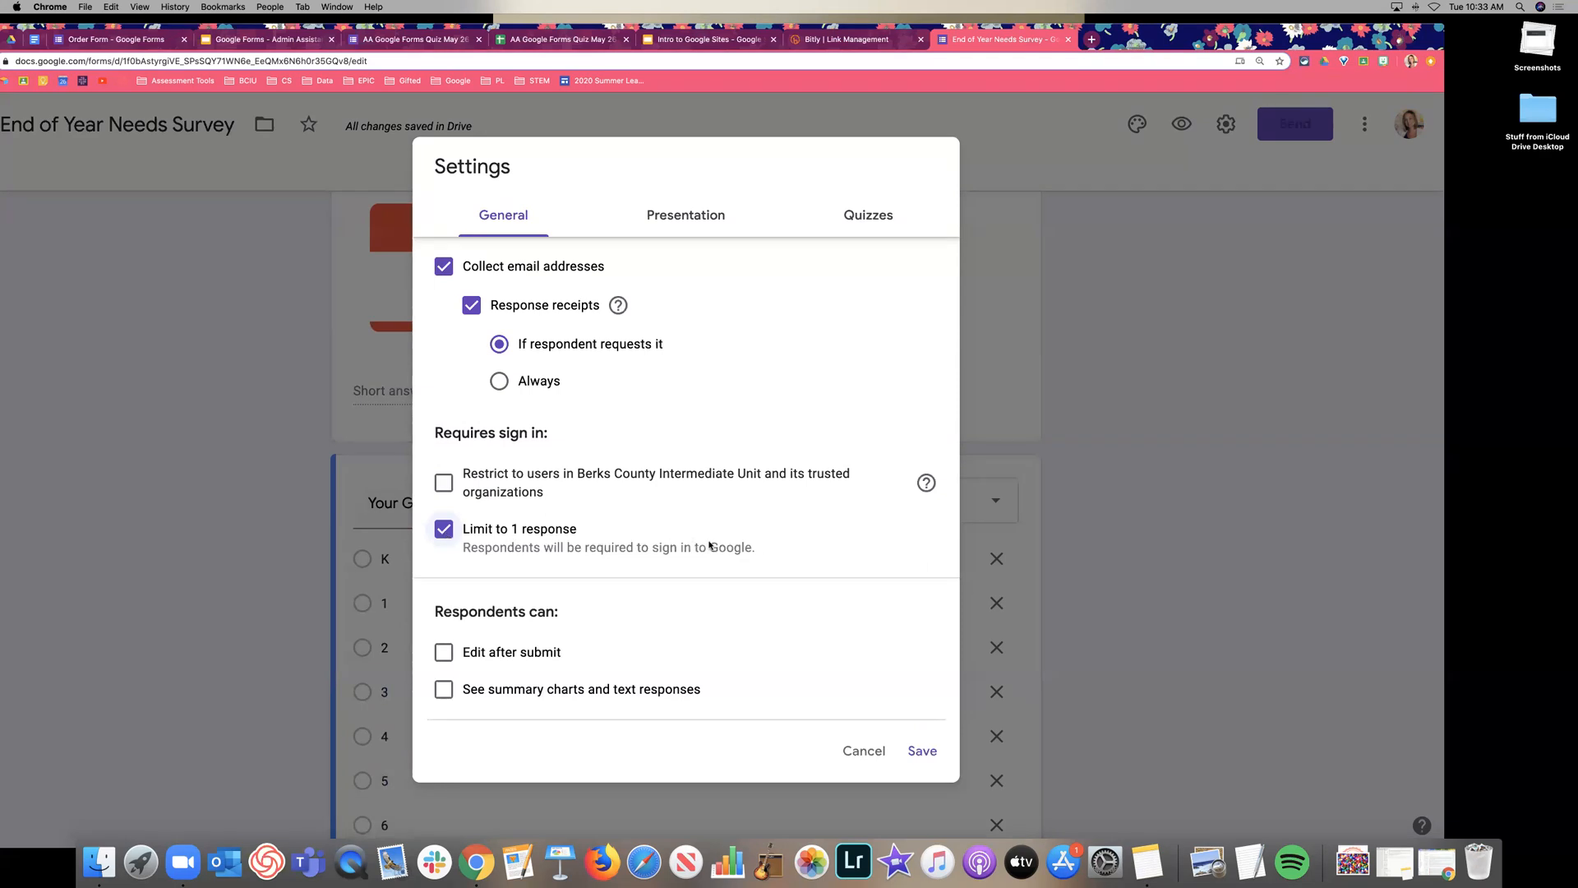
pyautogui.click(444, 533)
pyautogui.scroll(-1, 529, 639)
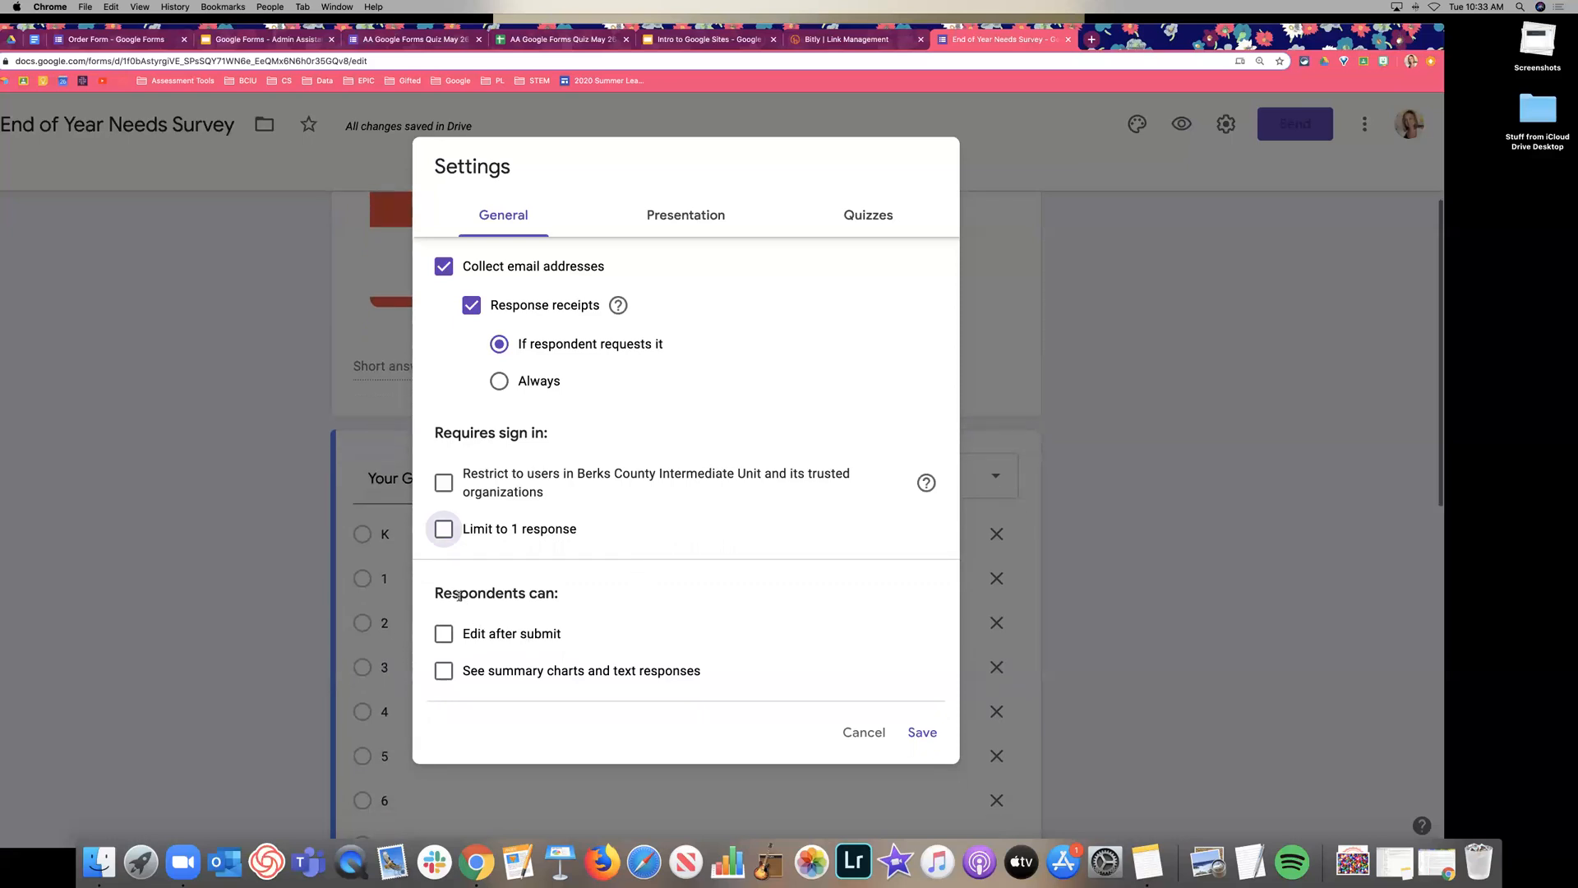
# Leave editing after submit and summary charts for respondents disabled.
pyautogui.click(501, 636)
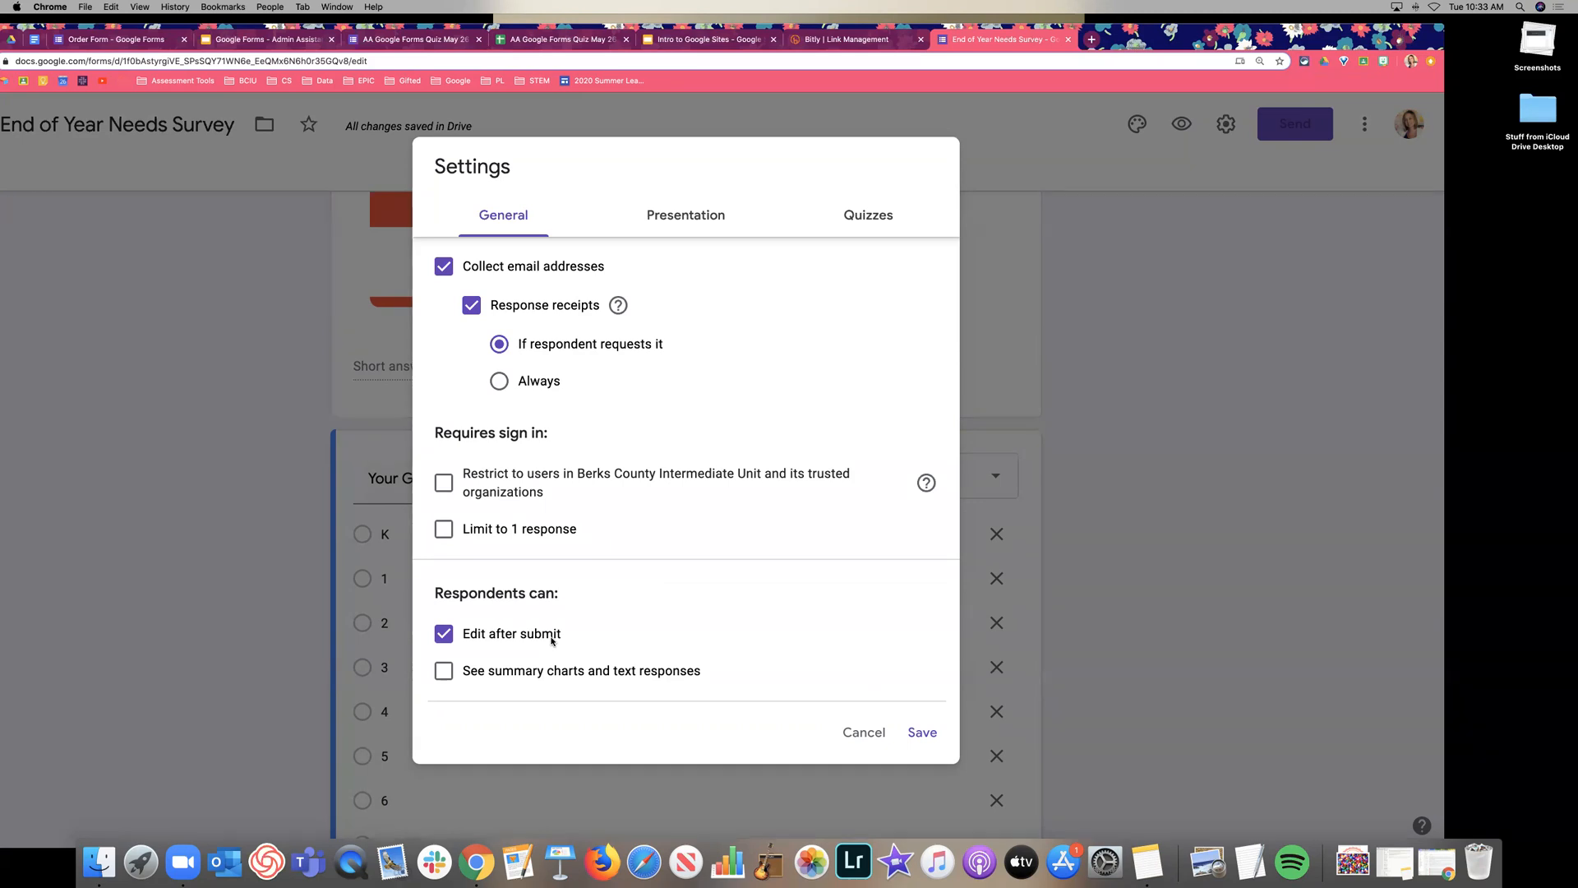
pyautogui.click(552, 640)
pyautogui.click(606, 670)
pyautogui.click(606, 670)
pyautogui.scroll(2, 645, 638)
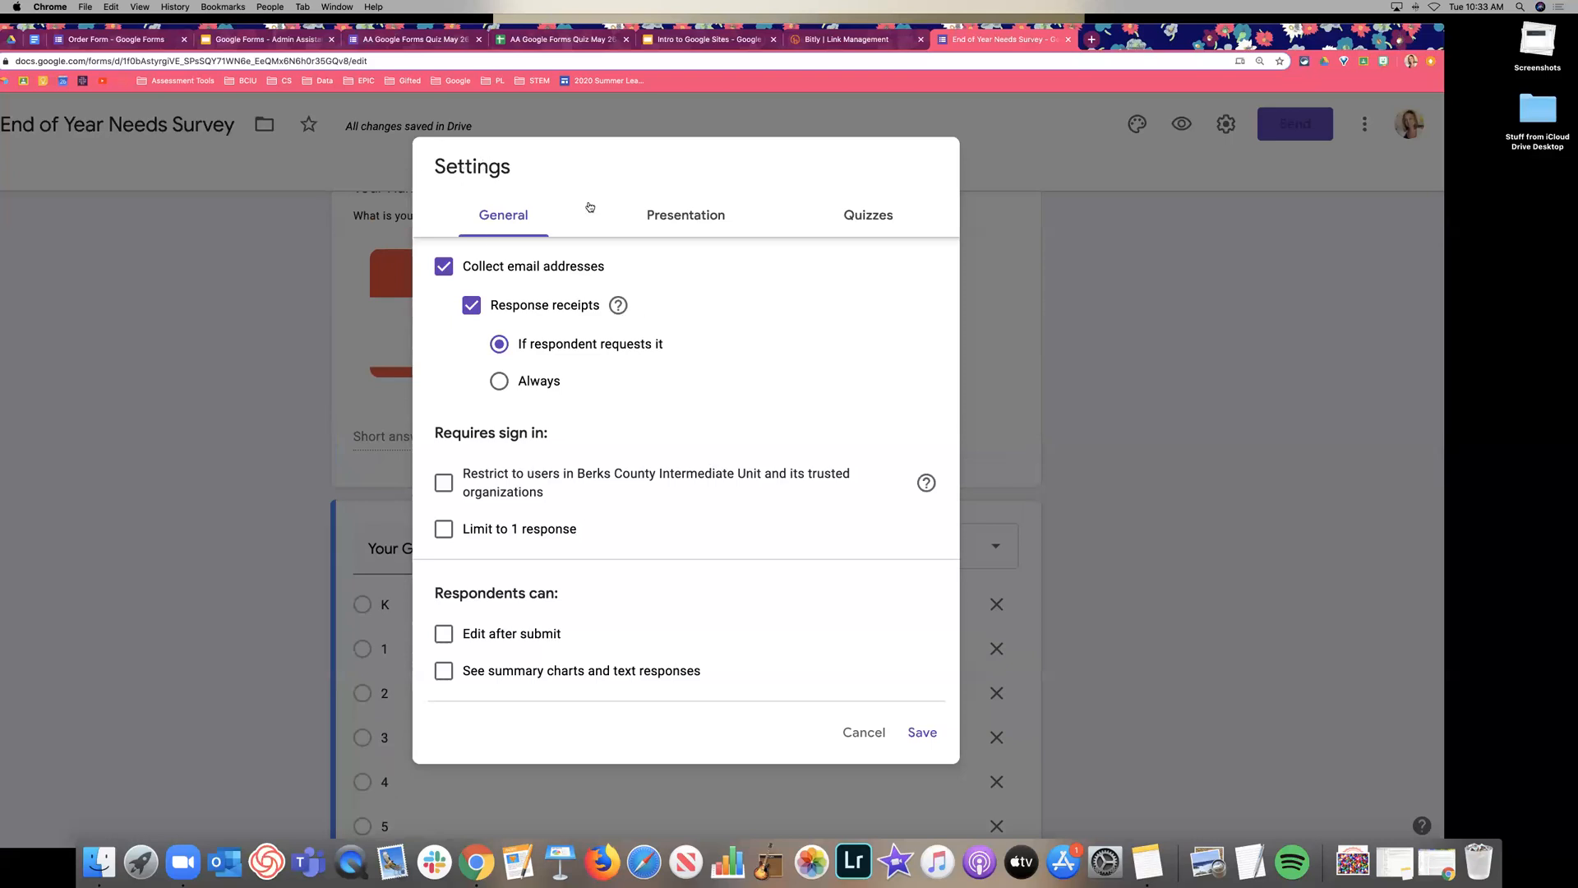
pyautogui.click(676, 218)
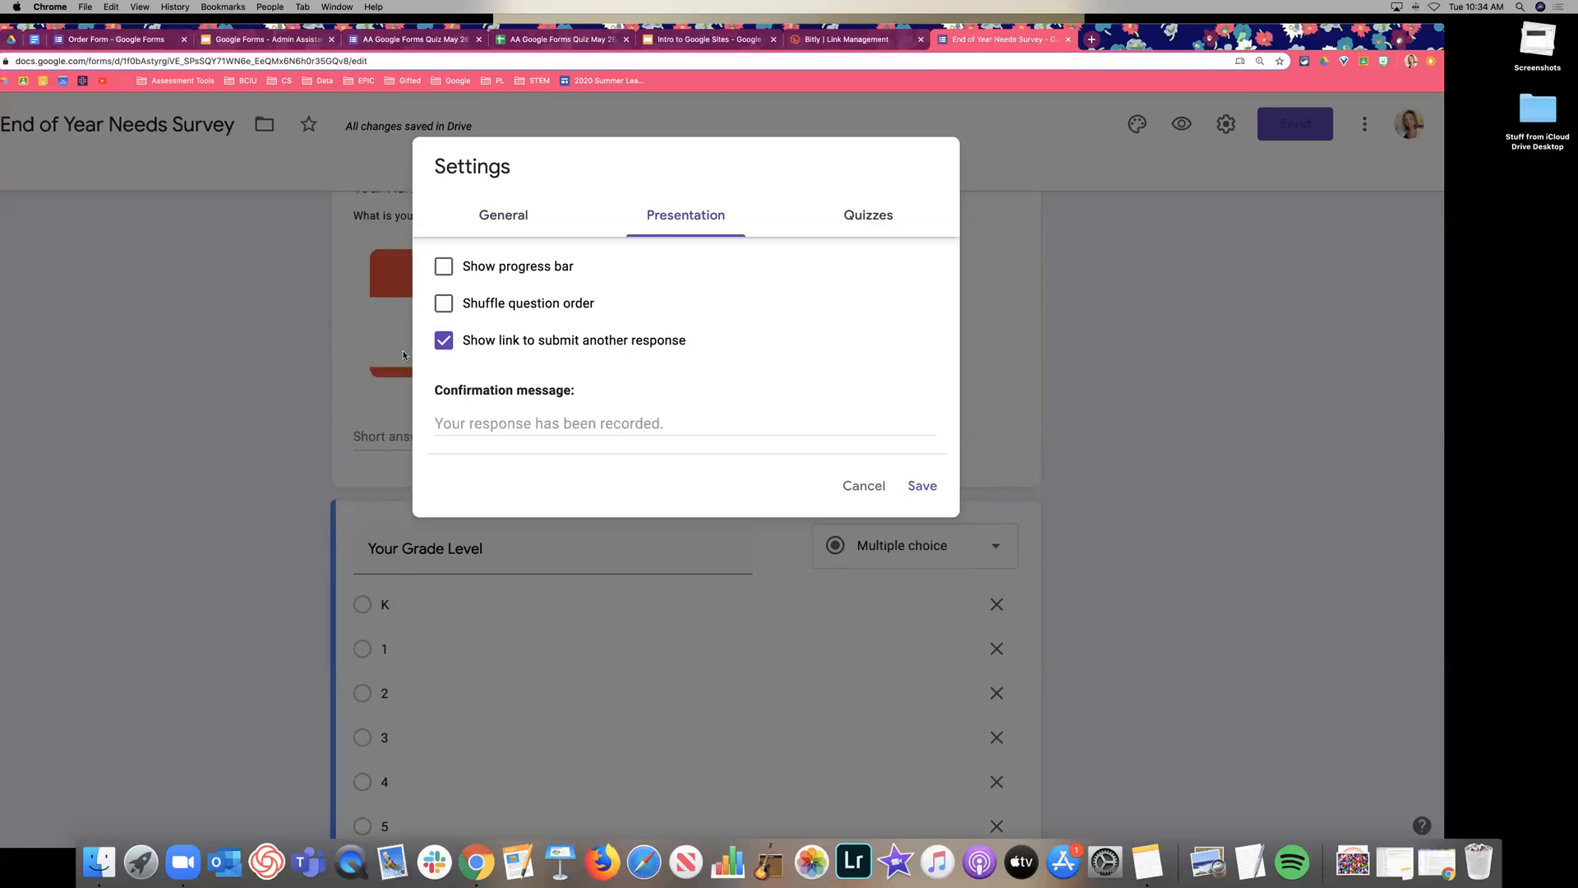
# Keep the submit-another-response link on and set the confirmation message to 'Thanks for completing the form! We'll be in touch soon with more details.'.
pyautogui.click(444, 347)
pyautogui.click(444, 342)
pyautogui.click(521, 422)
pyautogui.write('Than')
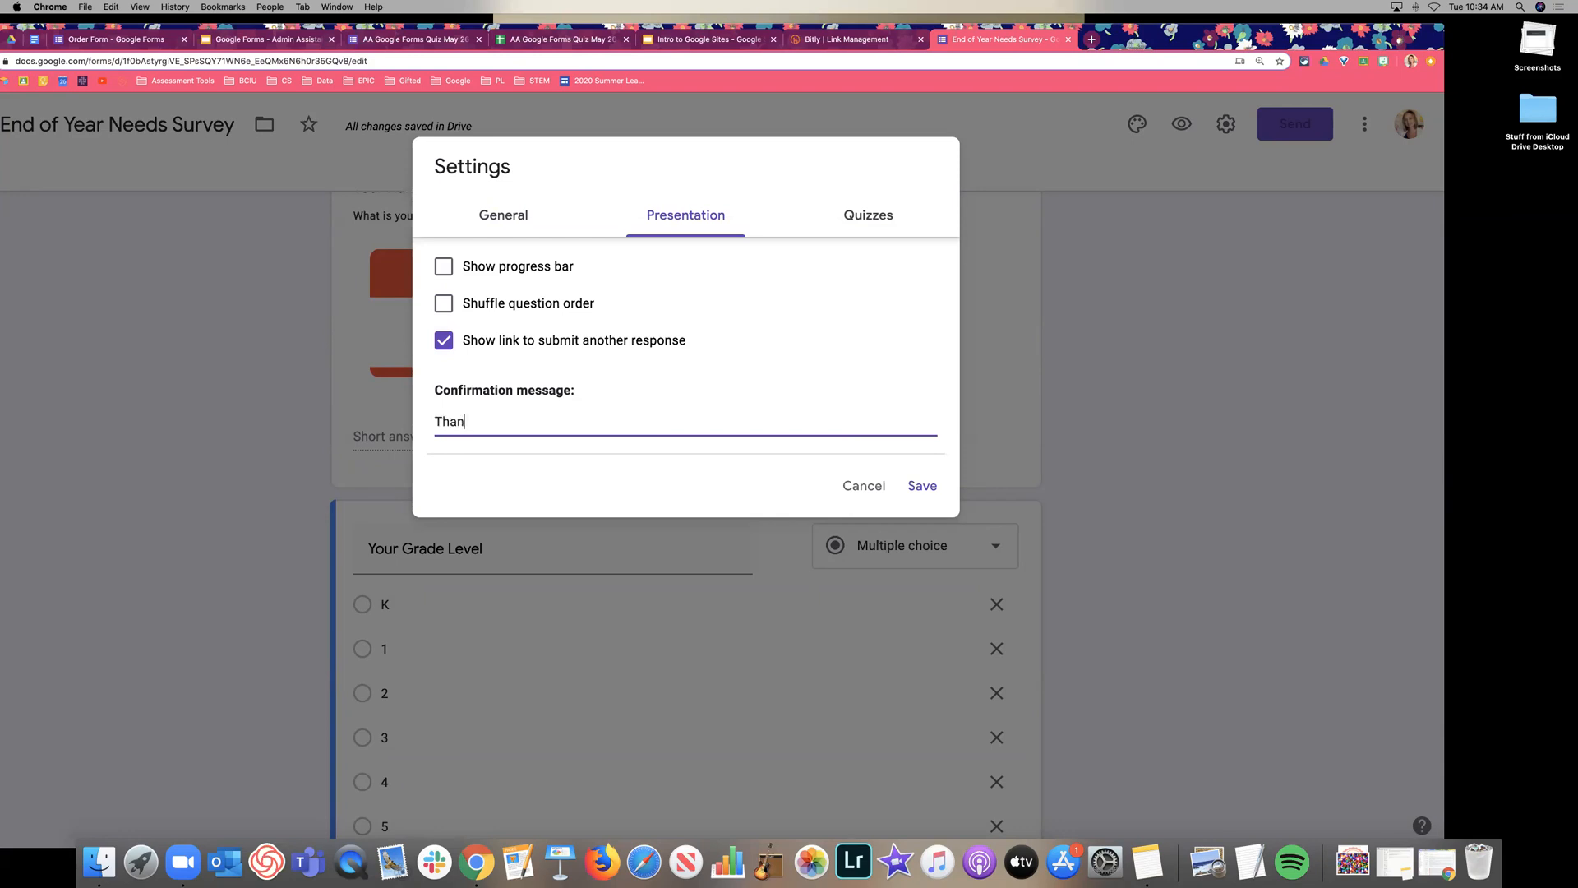
pyautogui.write("ks for completing the form! We'll be in")
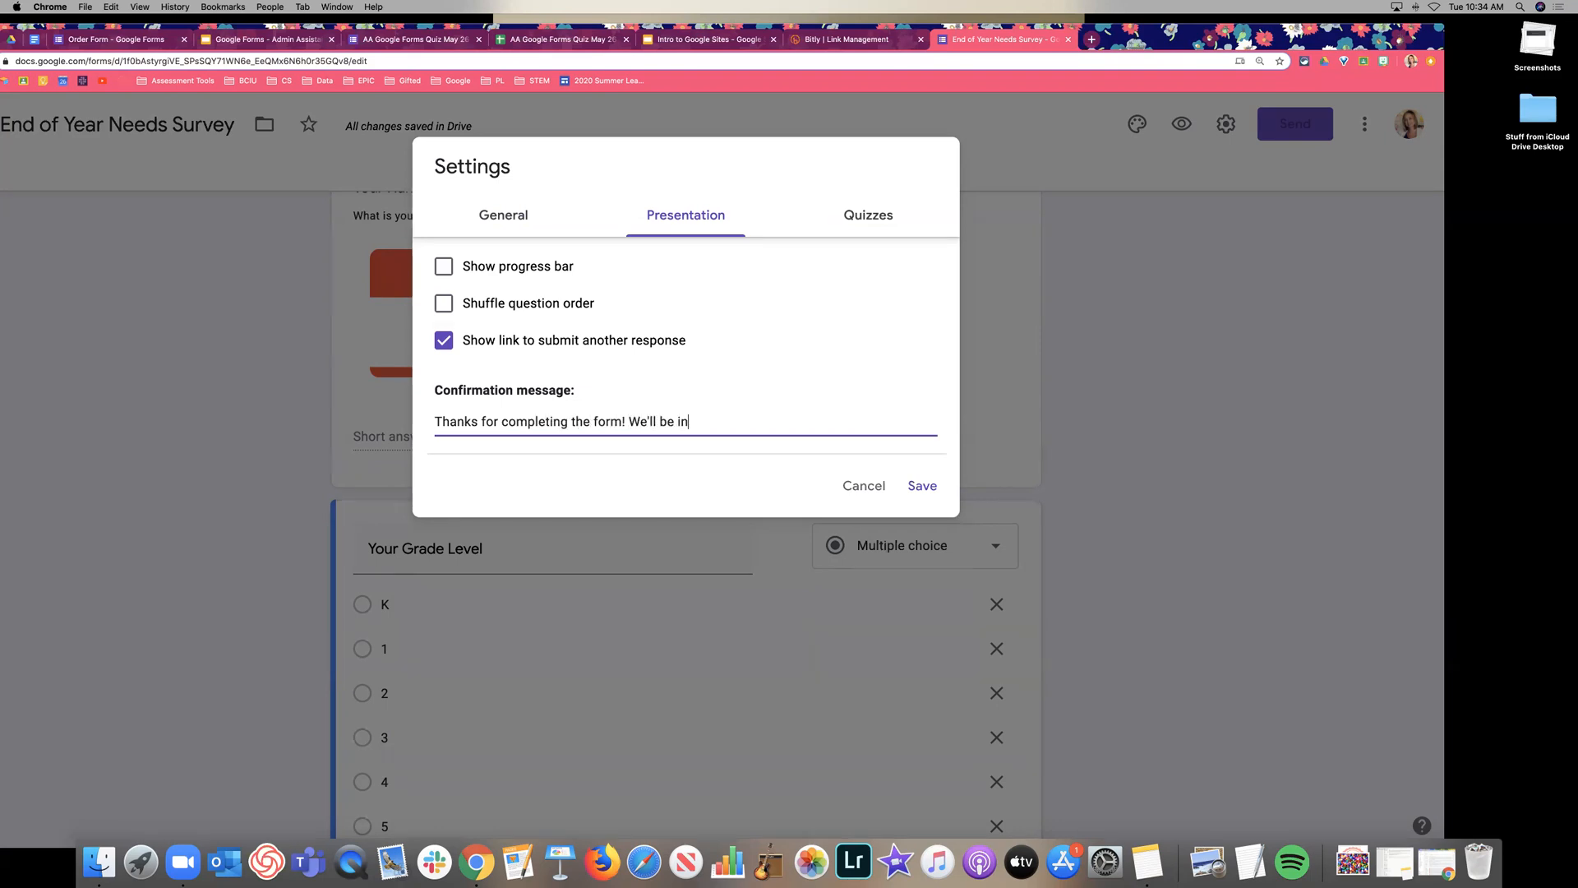
pyautogui.write(' touch soon with more details.')
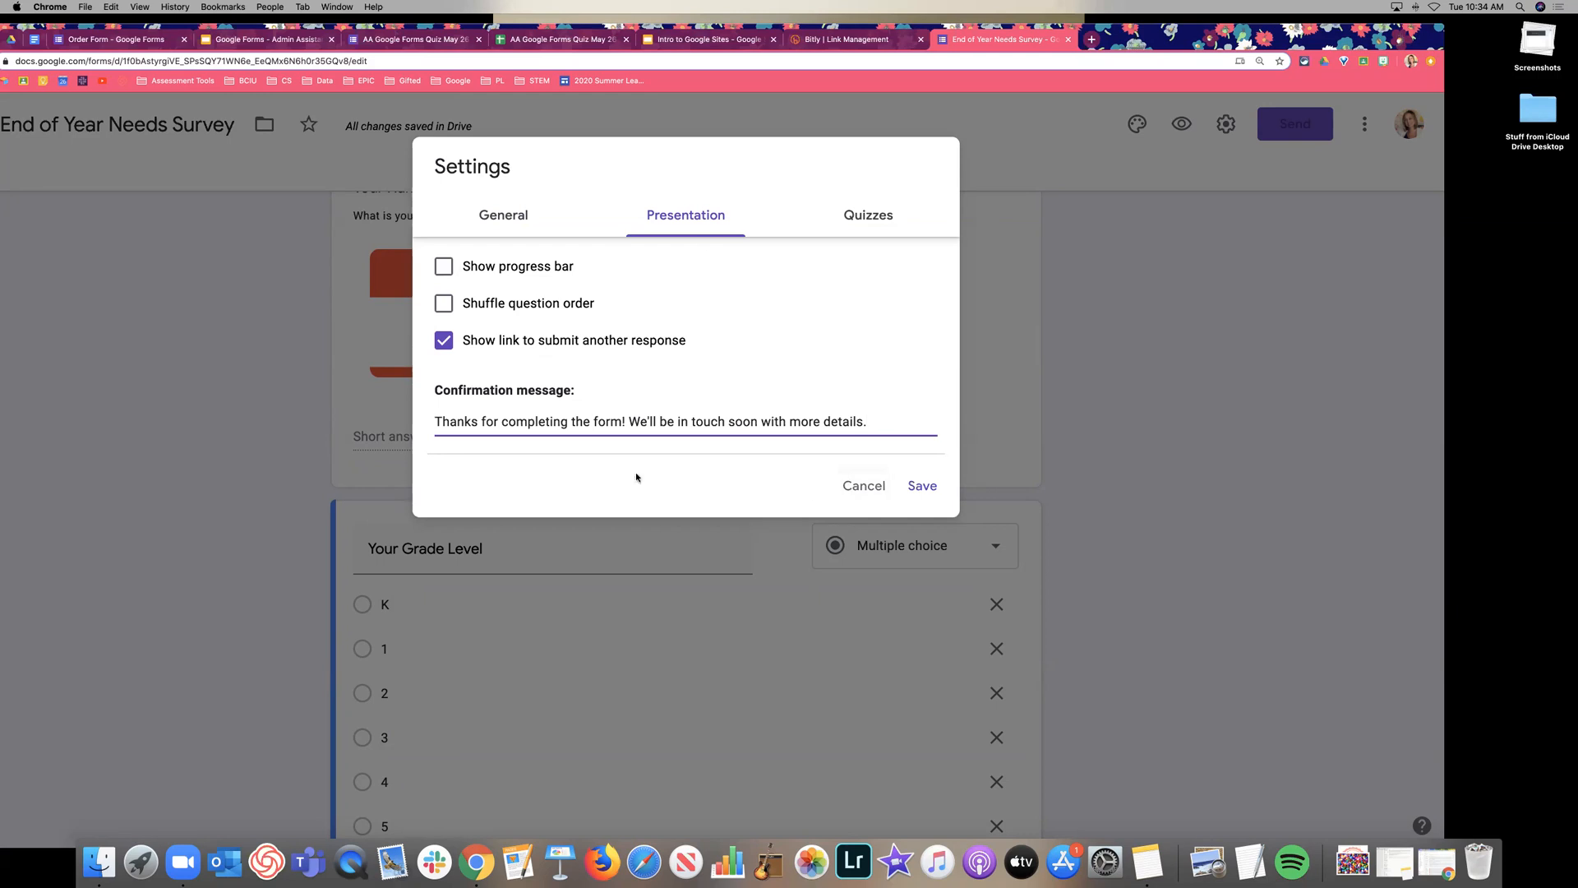
pyautogui.click(922, 487)
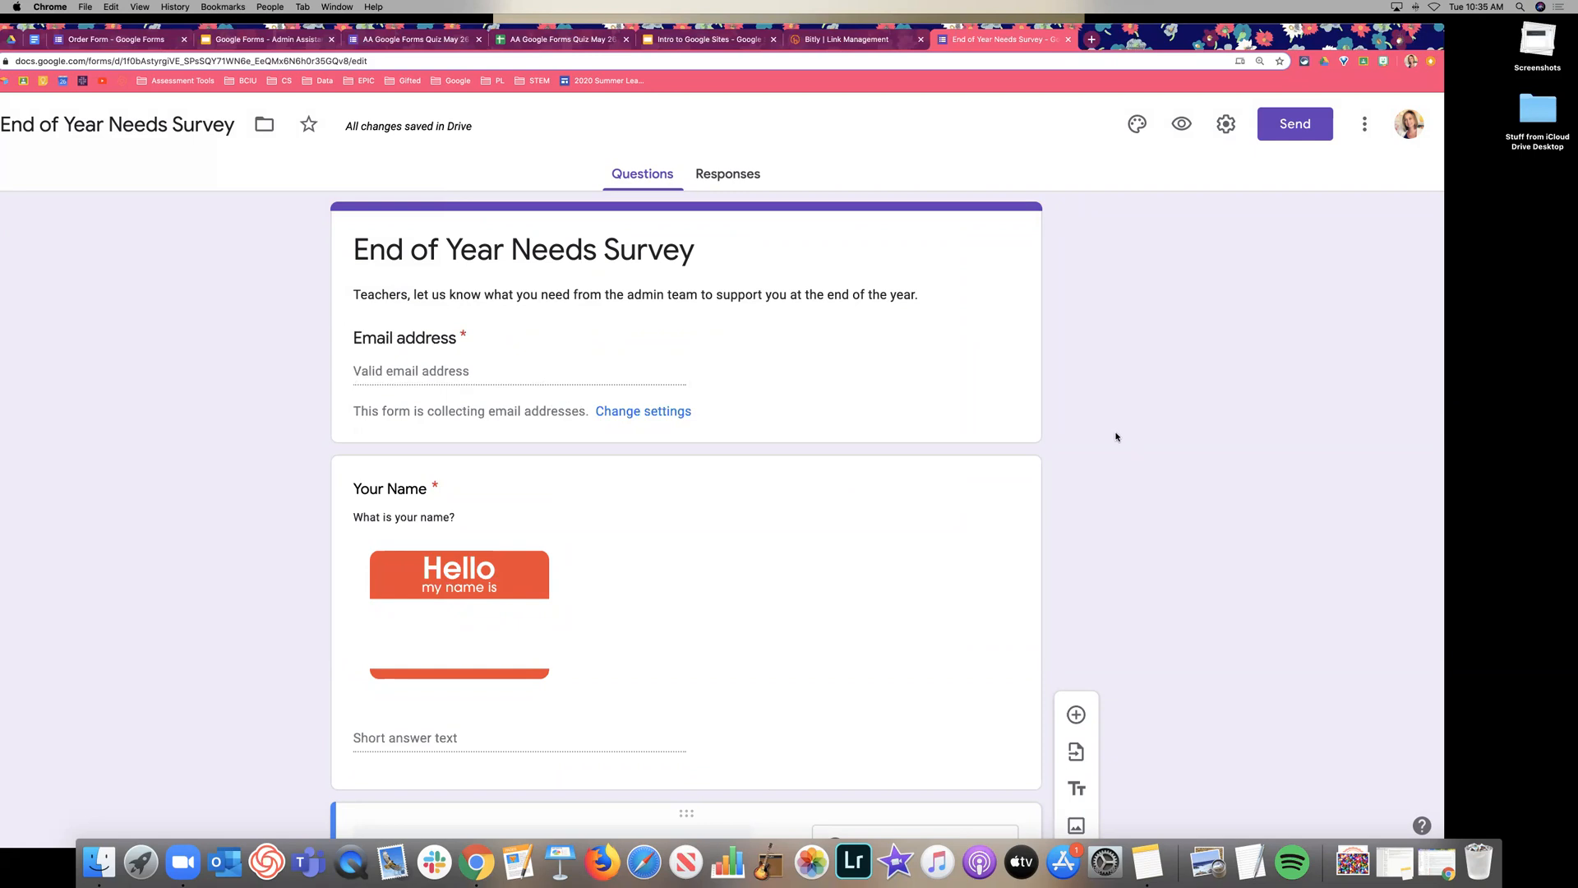
pyautogui.moveTo(1191, 39)
pyautogui.mouseDown()
pyautogui.moveTo(1138, 30)
pyautogui.moveTo(1171, 32)
pyautogui.mouseUp()
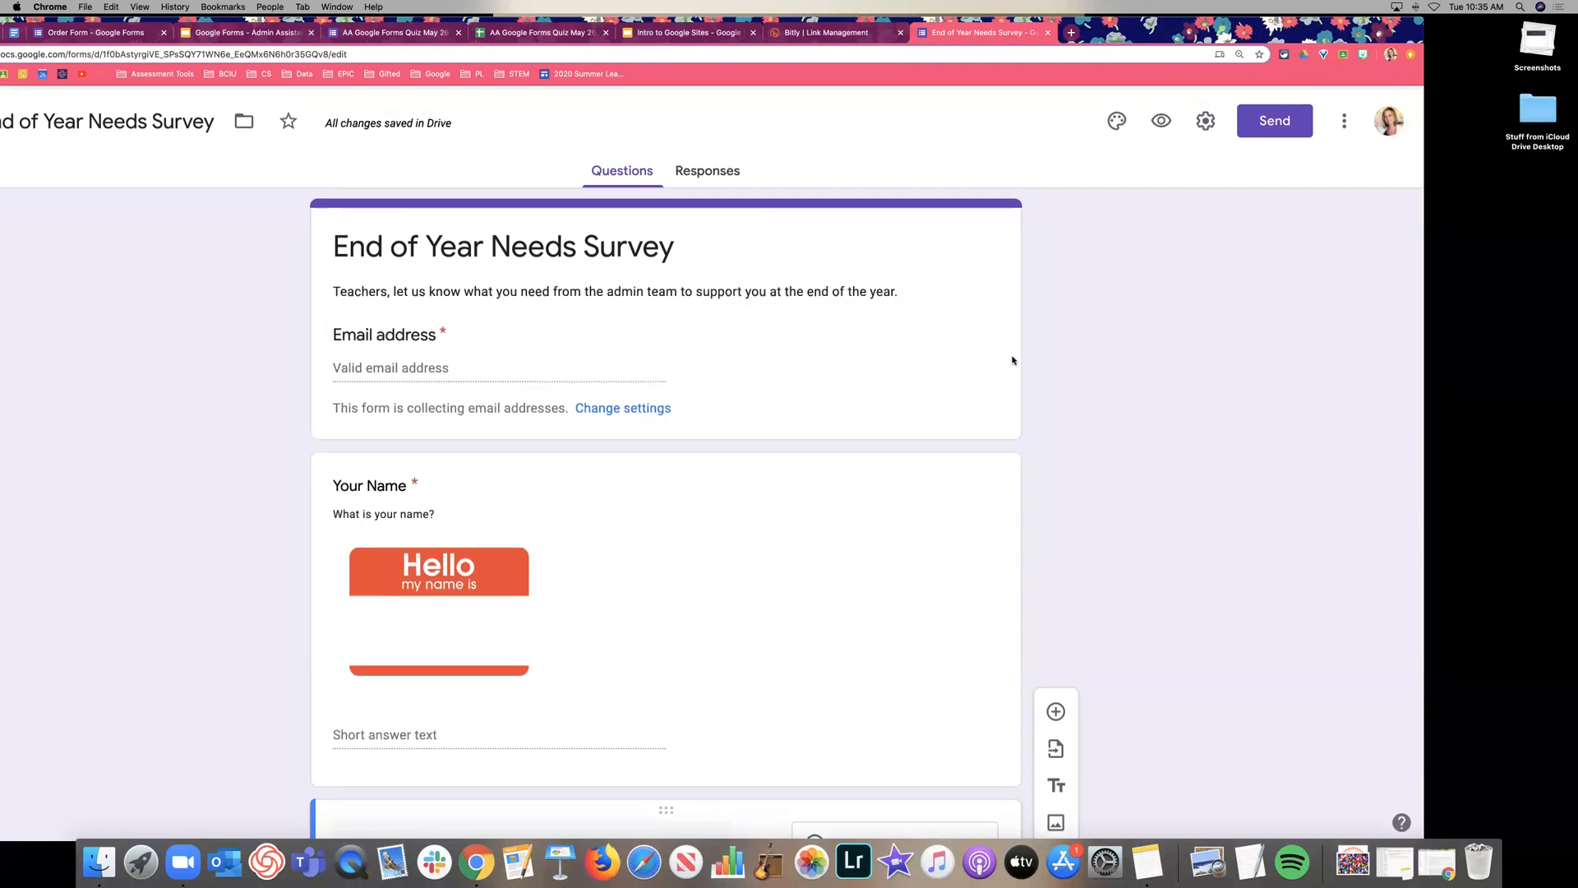
pyautogui.scroll(-15, 1014, 357)
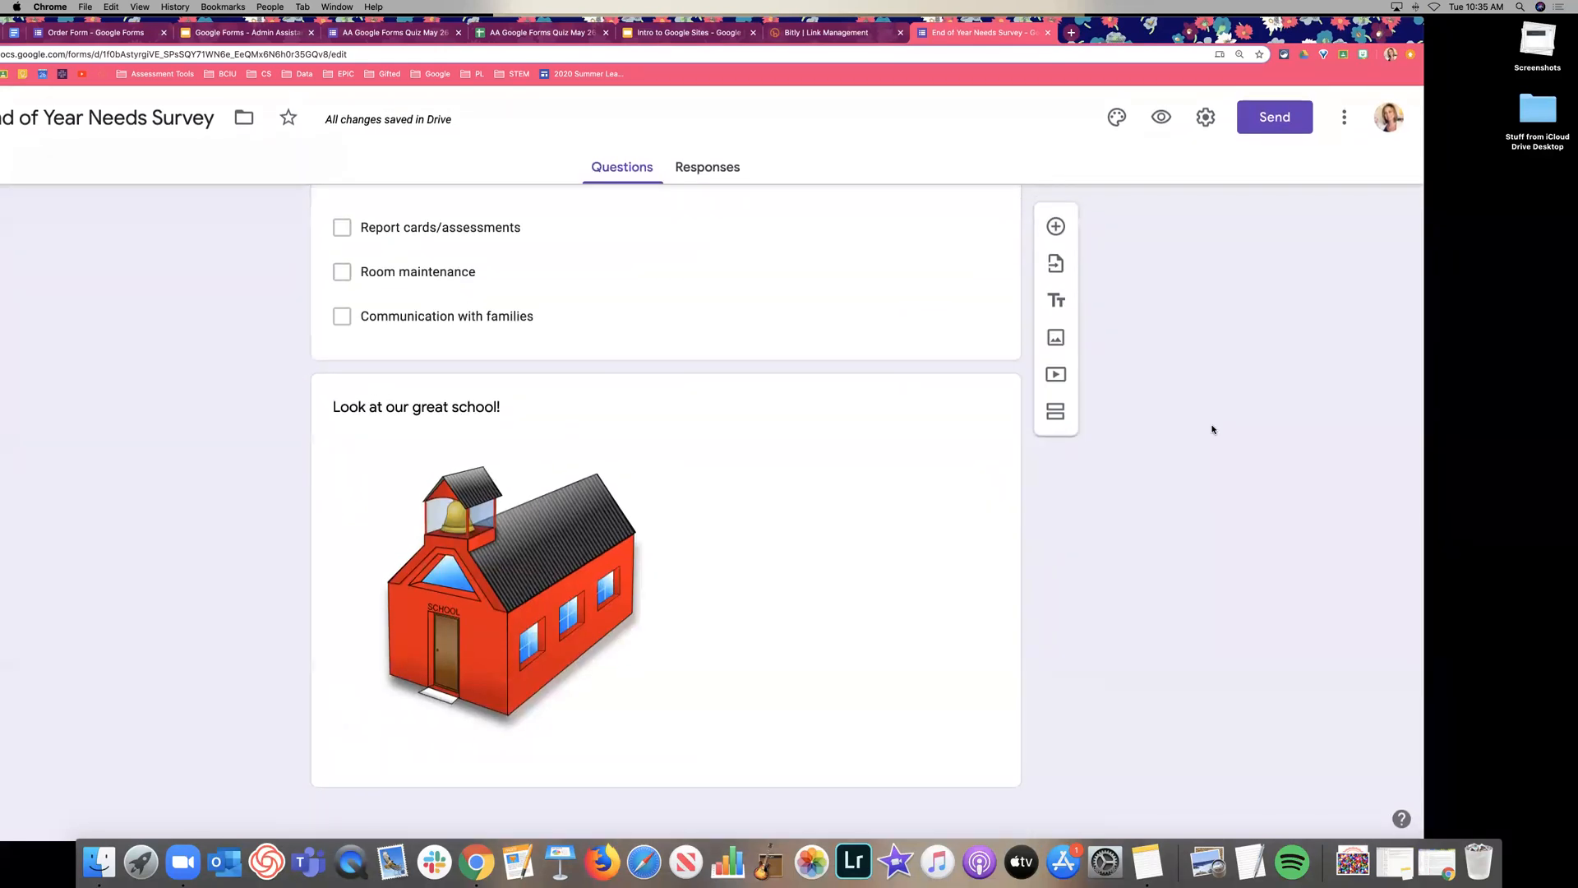
pyautogui.scroll(15, 1166, 423)
pyautogui.scroll(-2, 1103, 379)
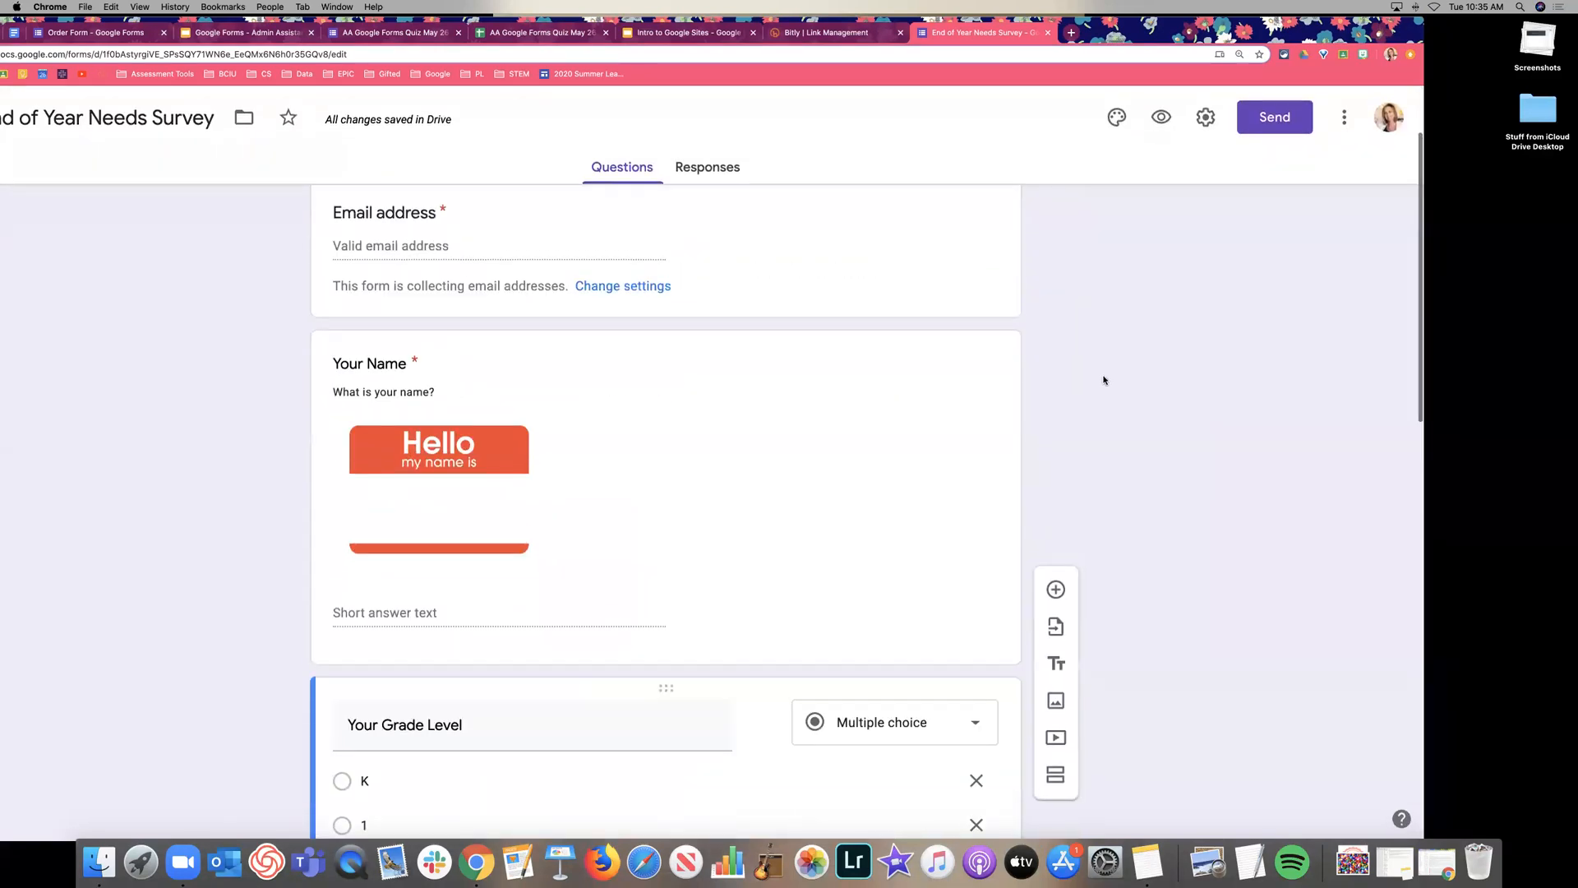
pyautogui.scroll(4, 1104, 378)
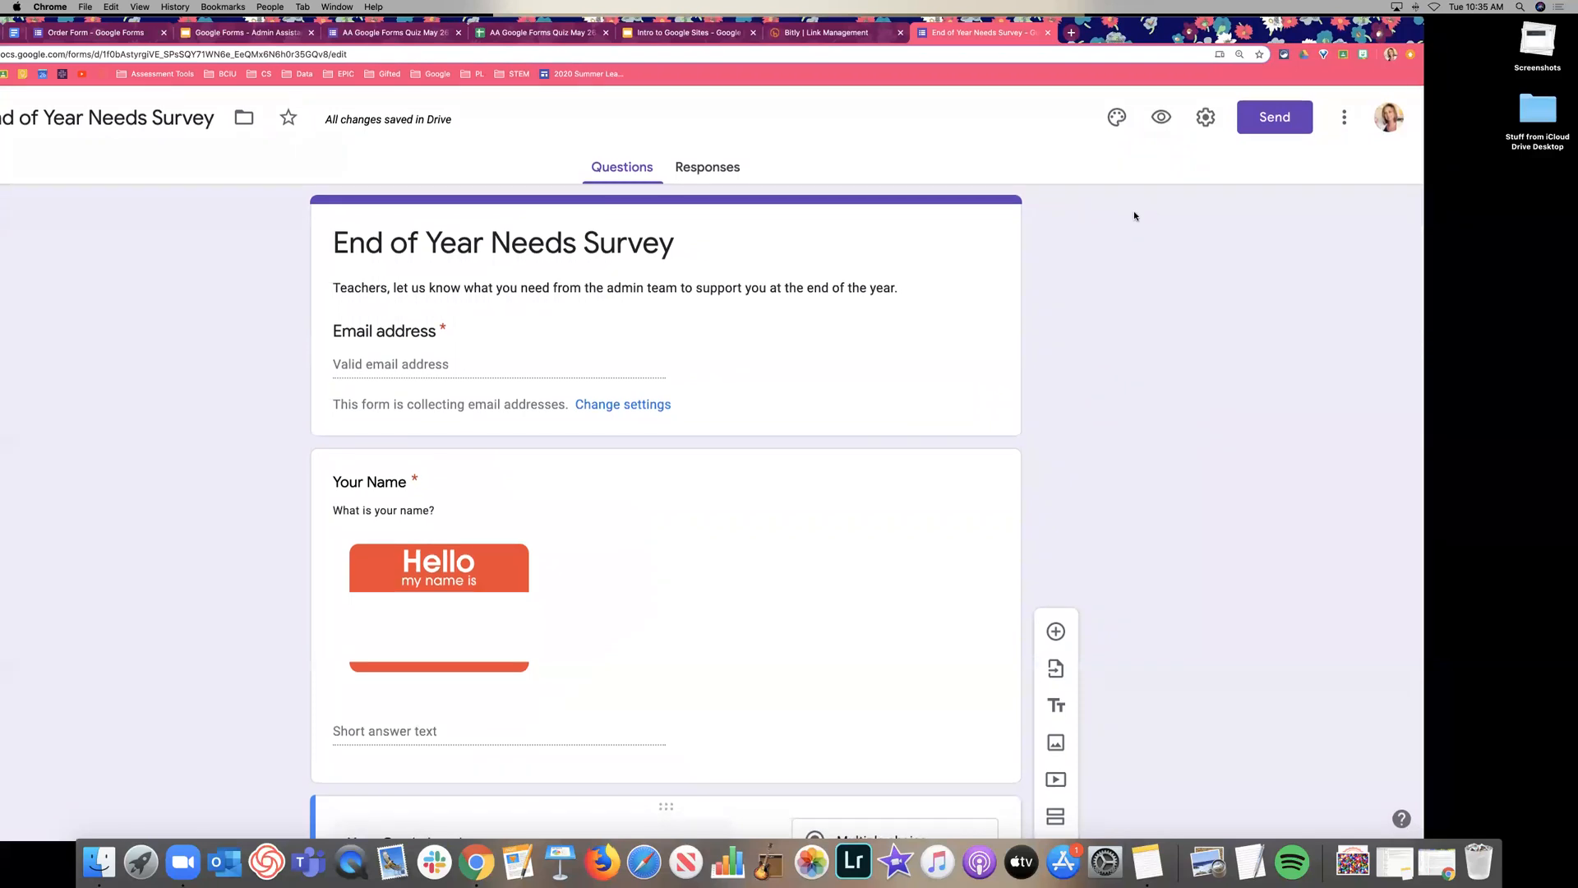
# Choose the teal illustrated image as the form header.
pyautogui.click(1116, 130)
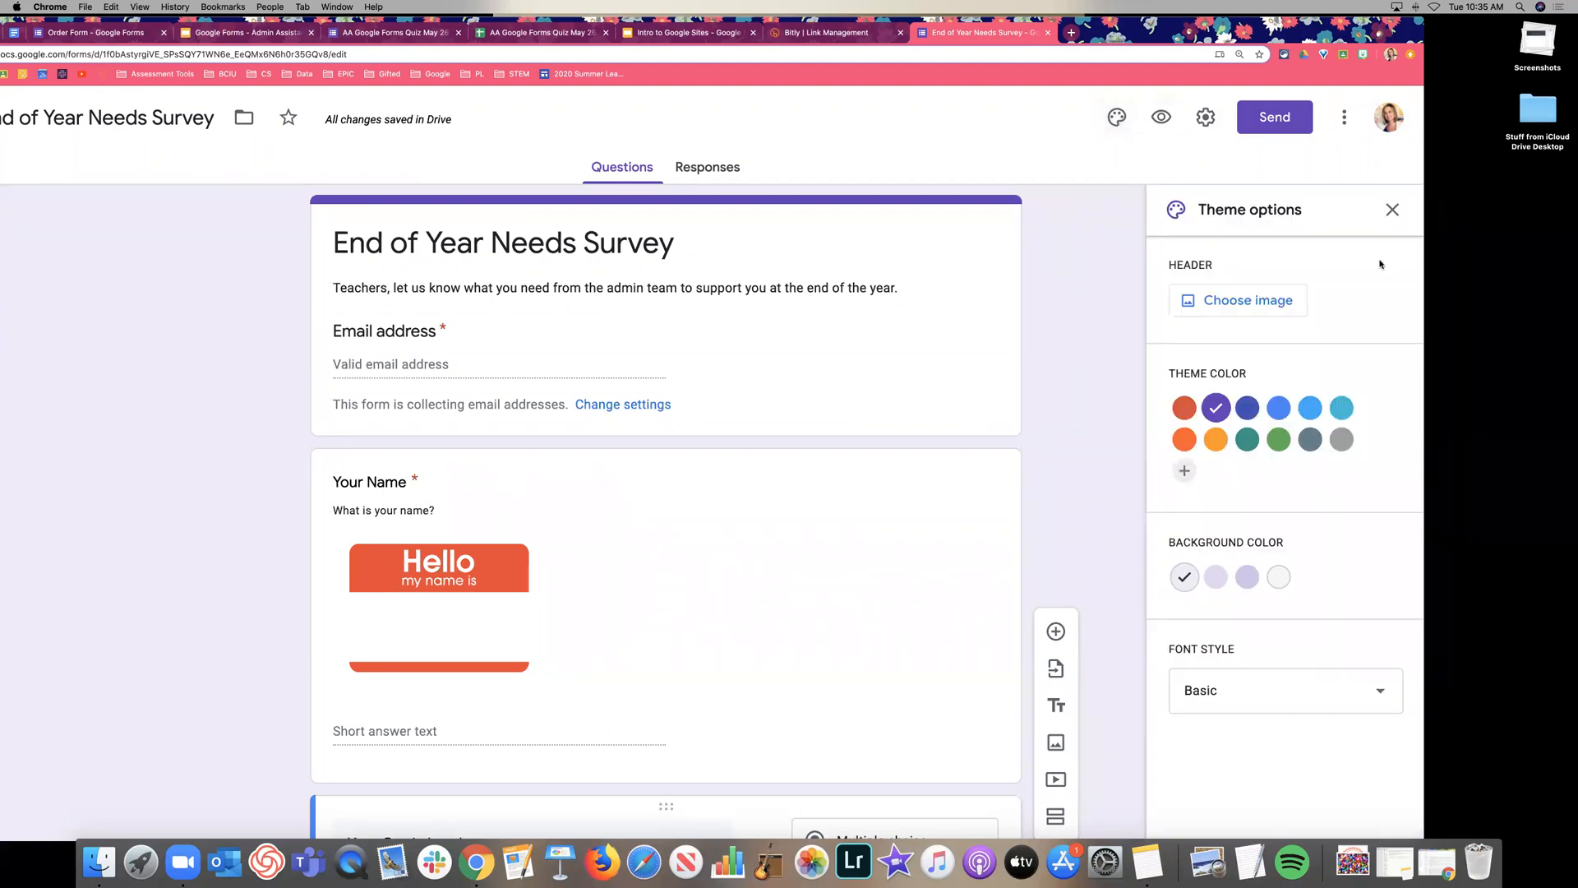
pyautogui.click(1279, 408)
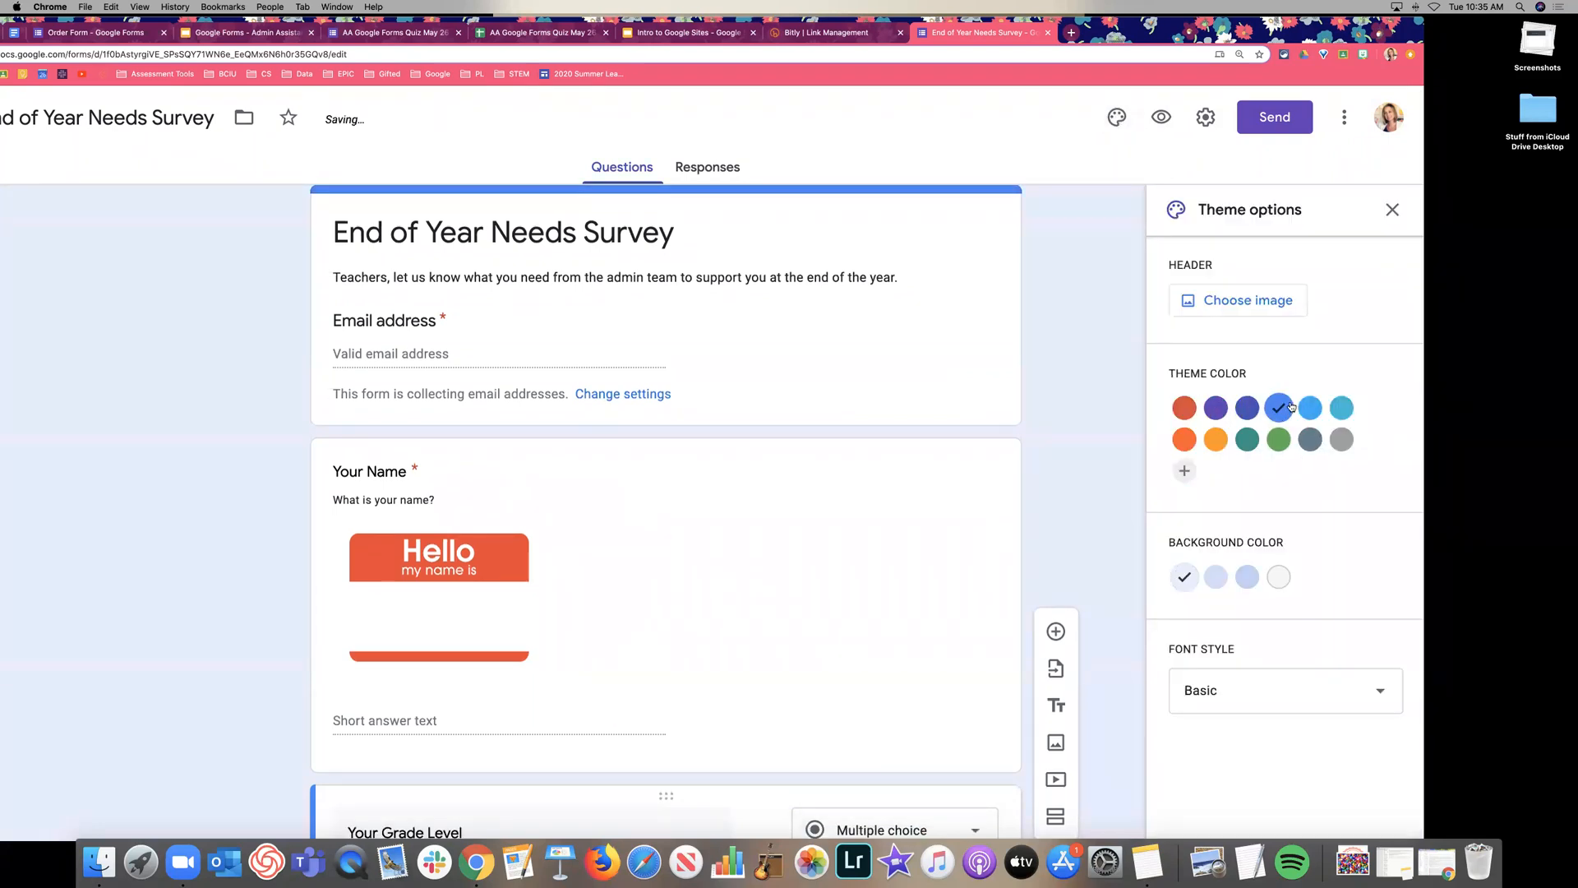
pyautogui.click(1245, 441)
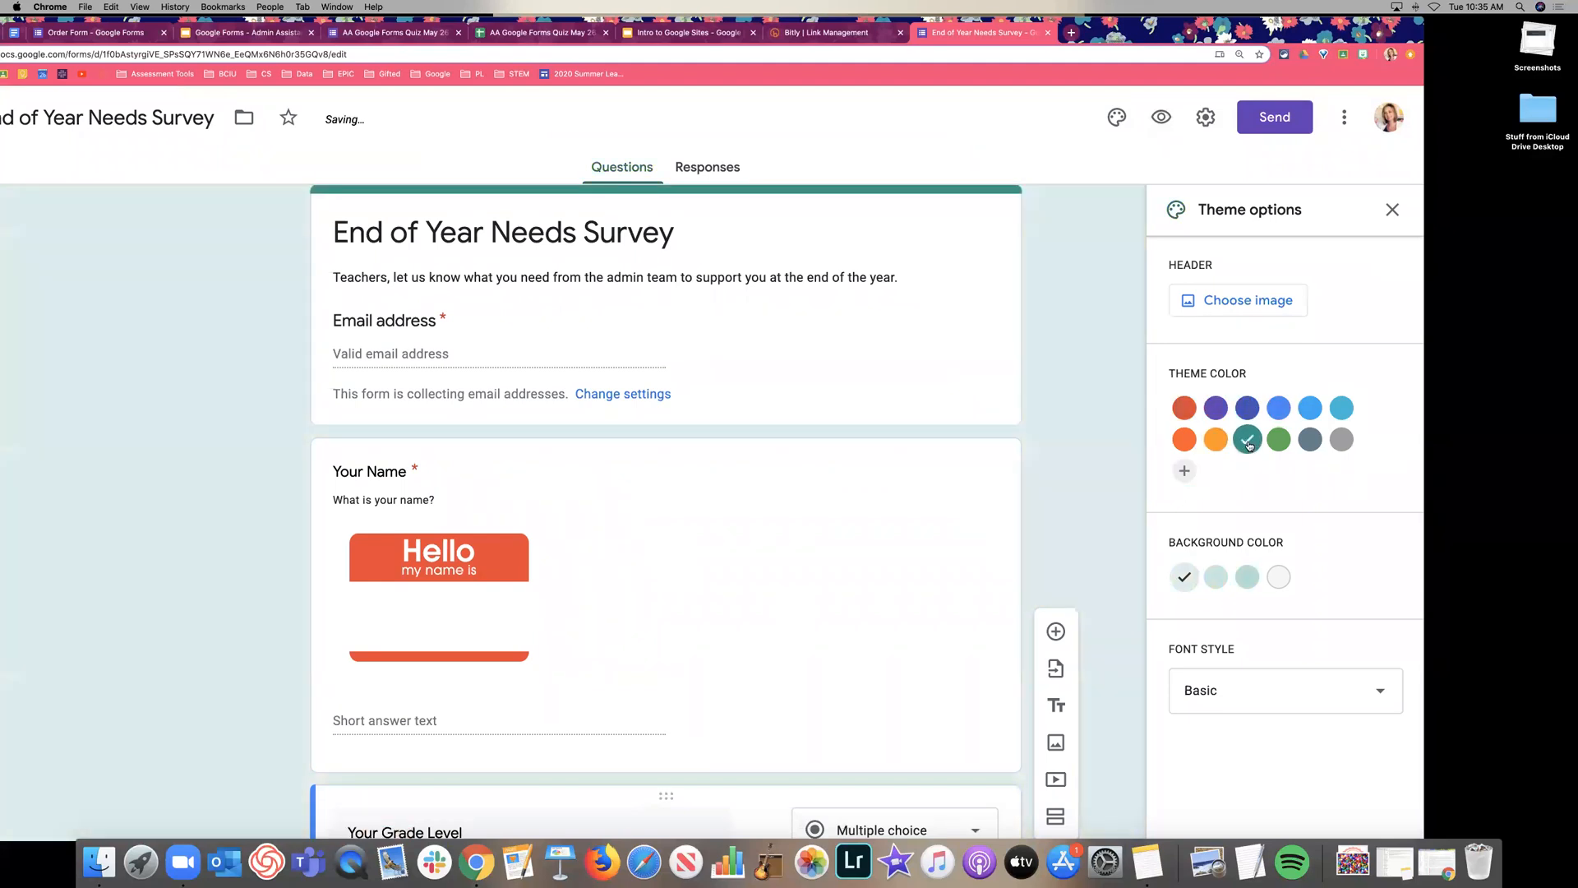
pyautogui.click(1269, 302)
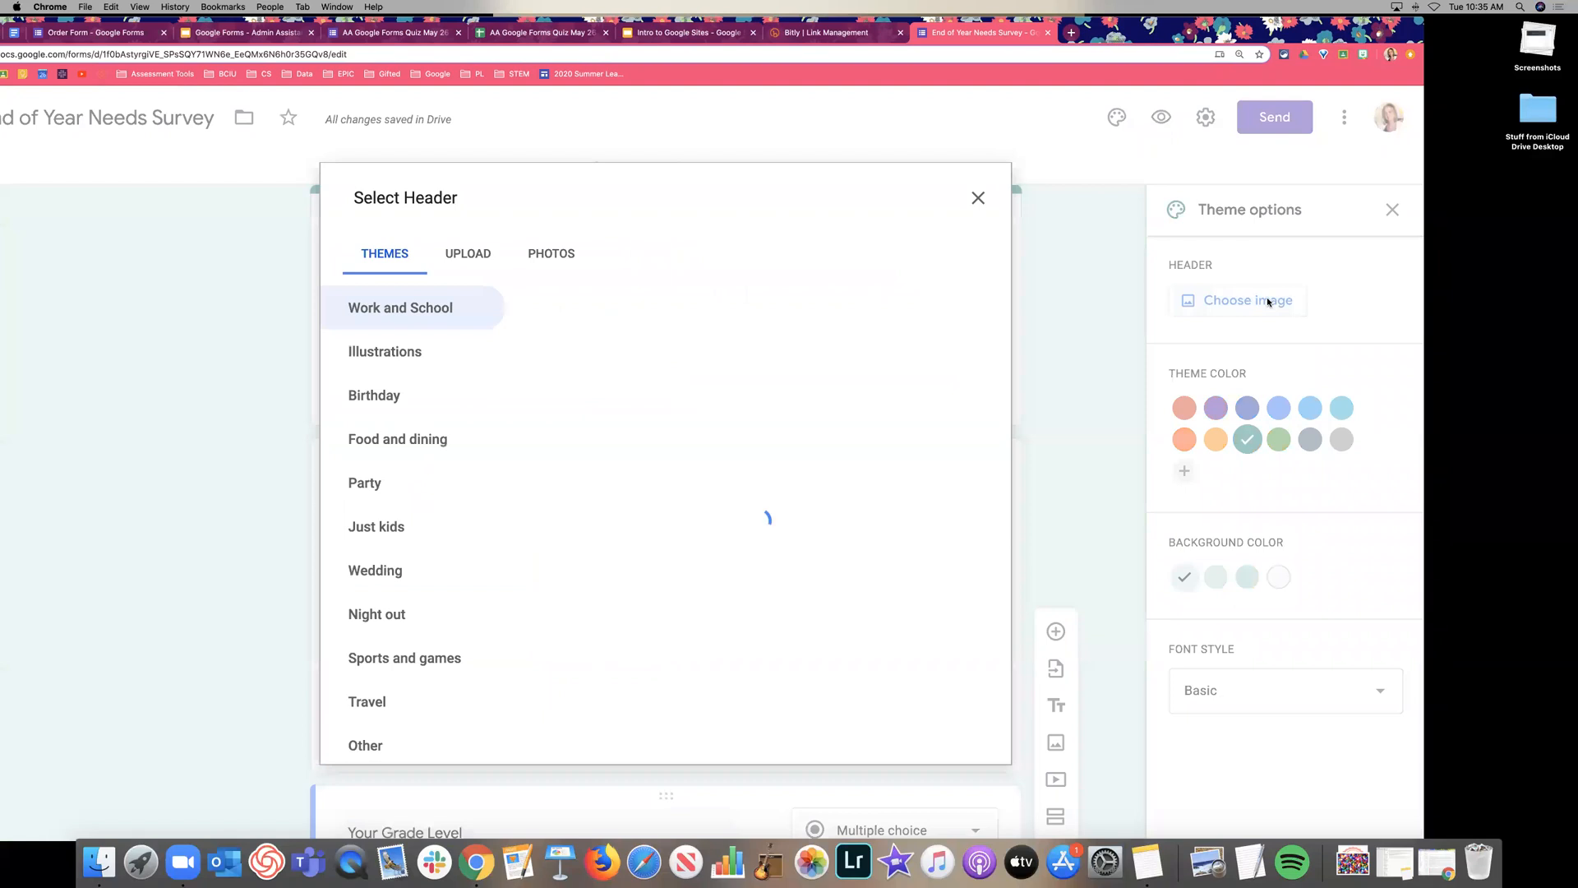
pyautogui.scroll(-15, 683, 381)
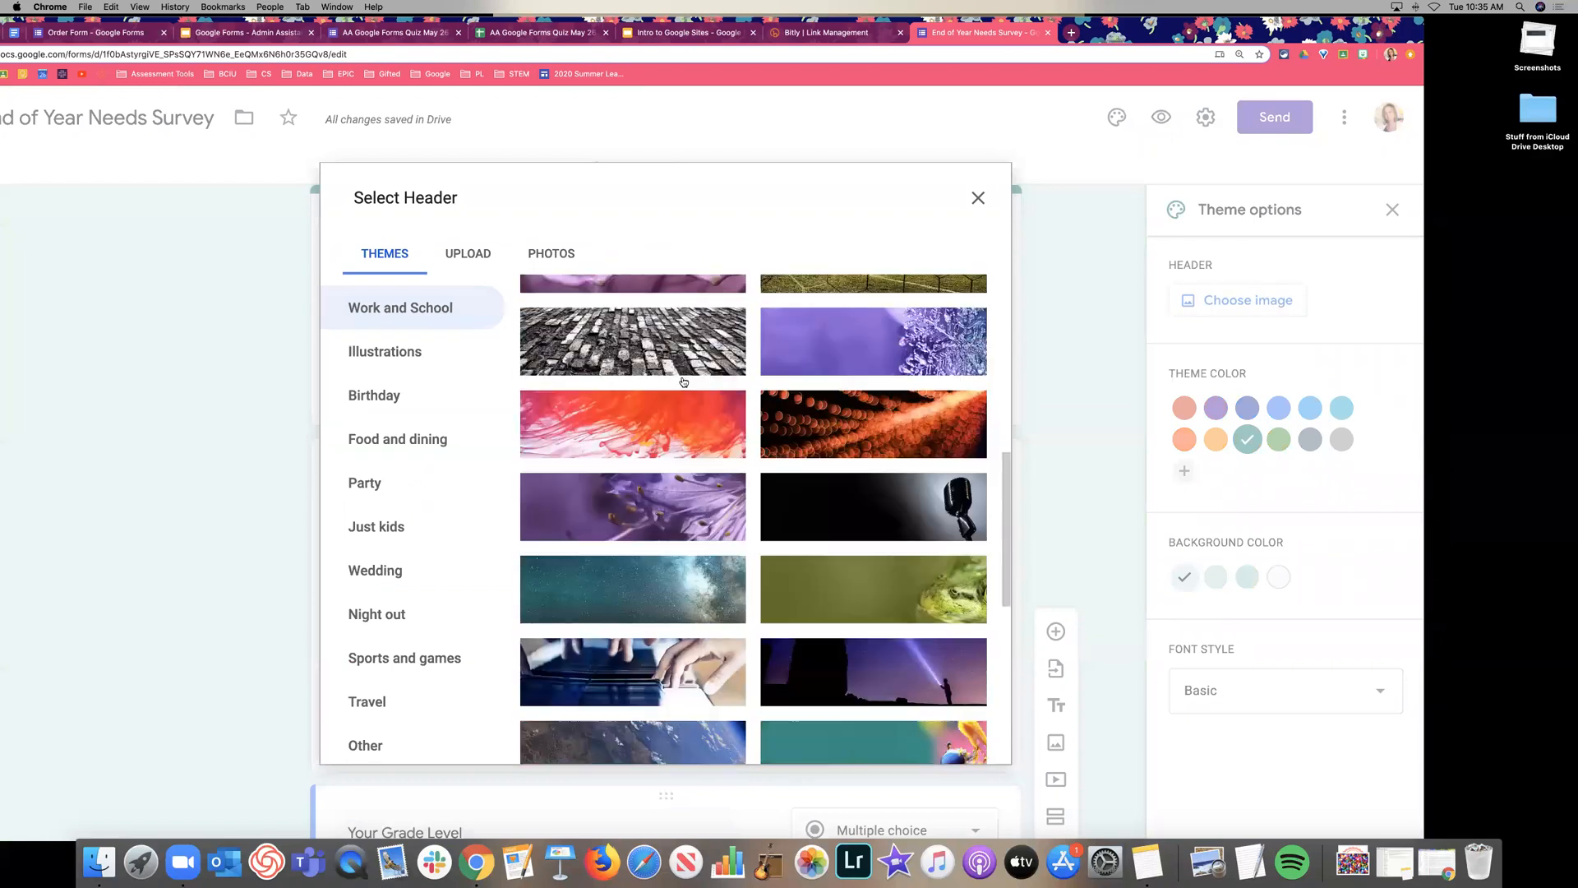
pyautogui.scroll(-2, 683, 382)
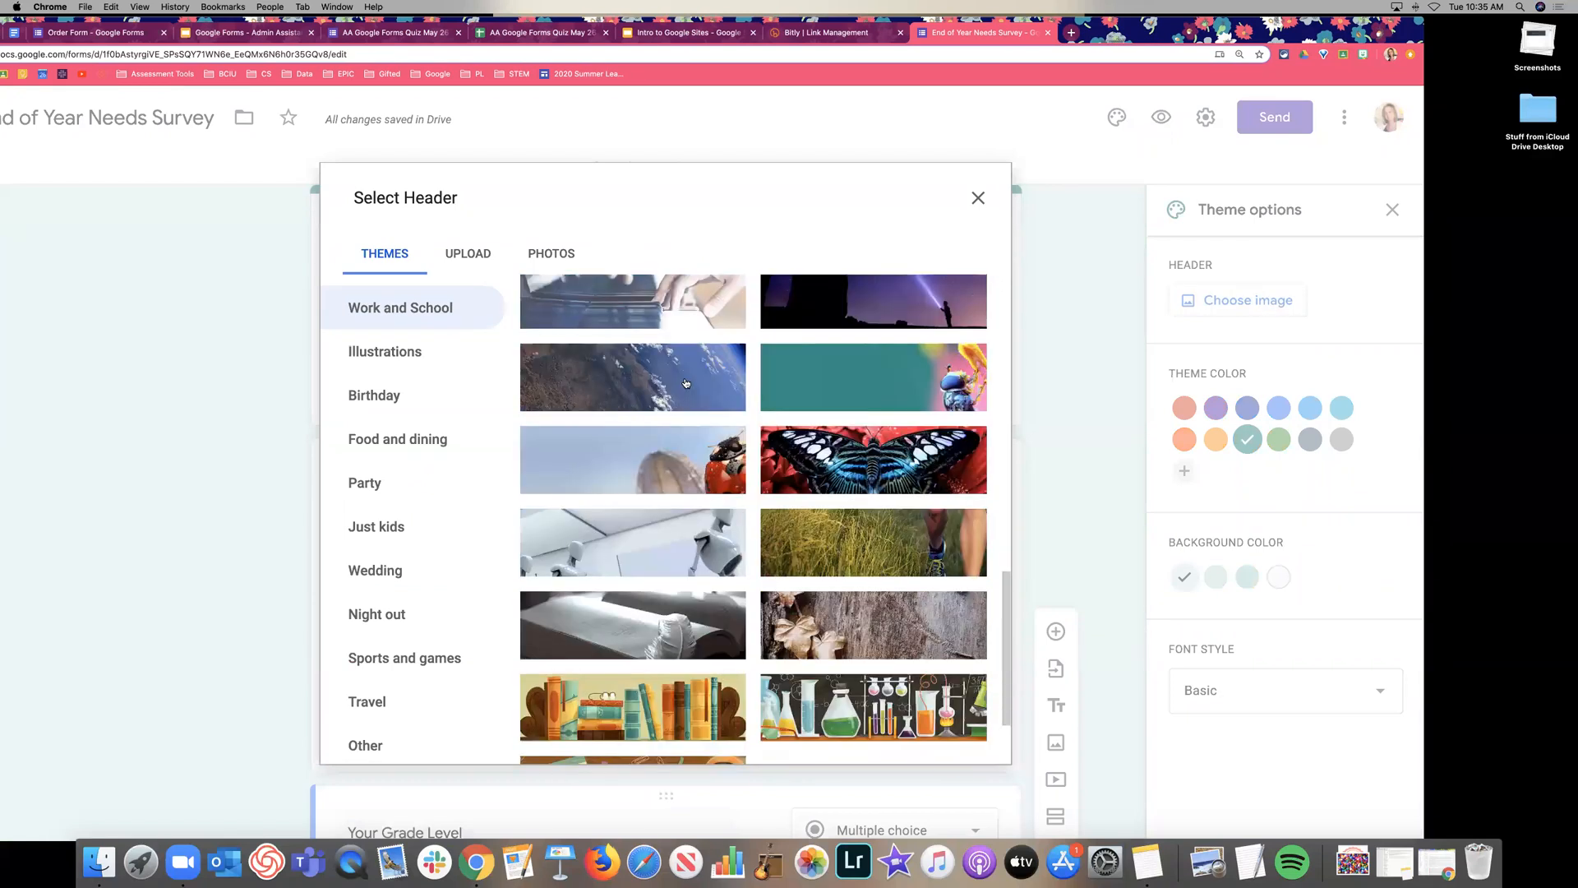
pyautogui.click(839, 393)
pyautogui.click(970, 738)
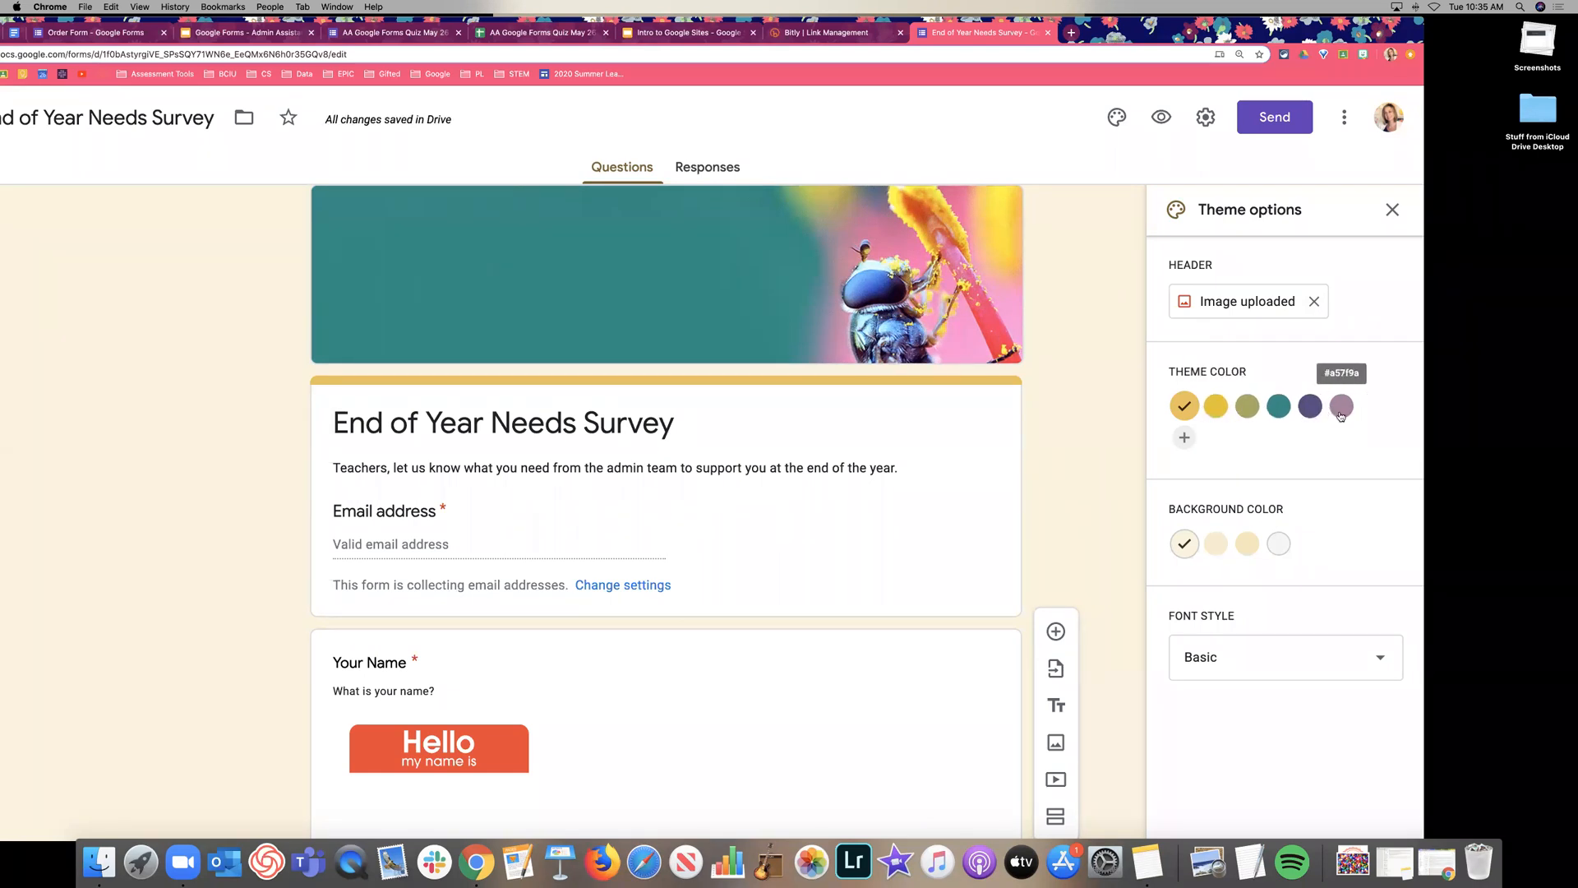
# Try dark purple, pink and olive theme colours, ending on olive.
pyautogui.click(1310, 409)
pyautogui.click(1341, 406)
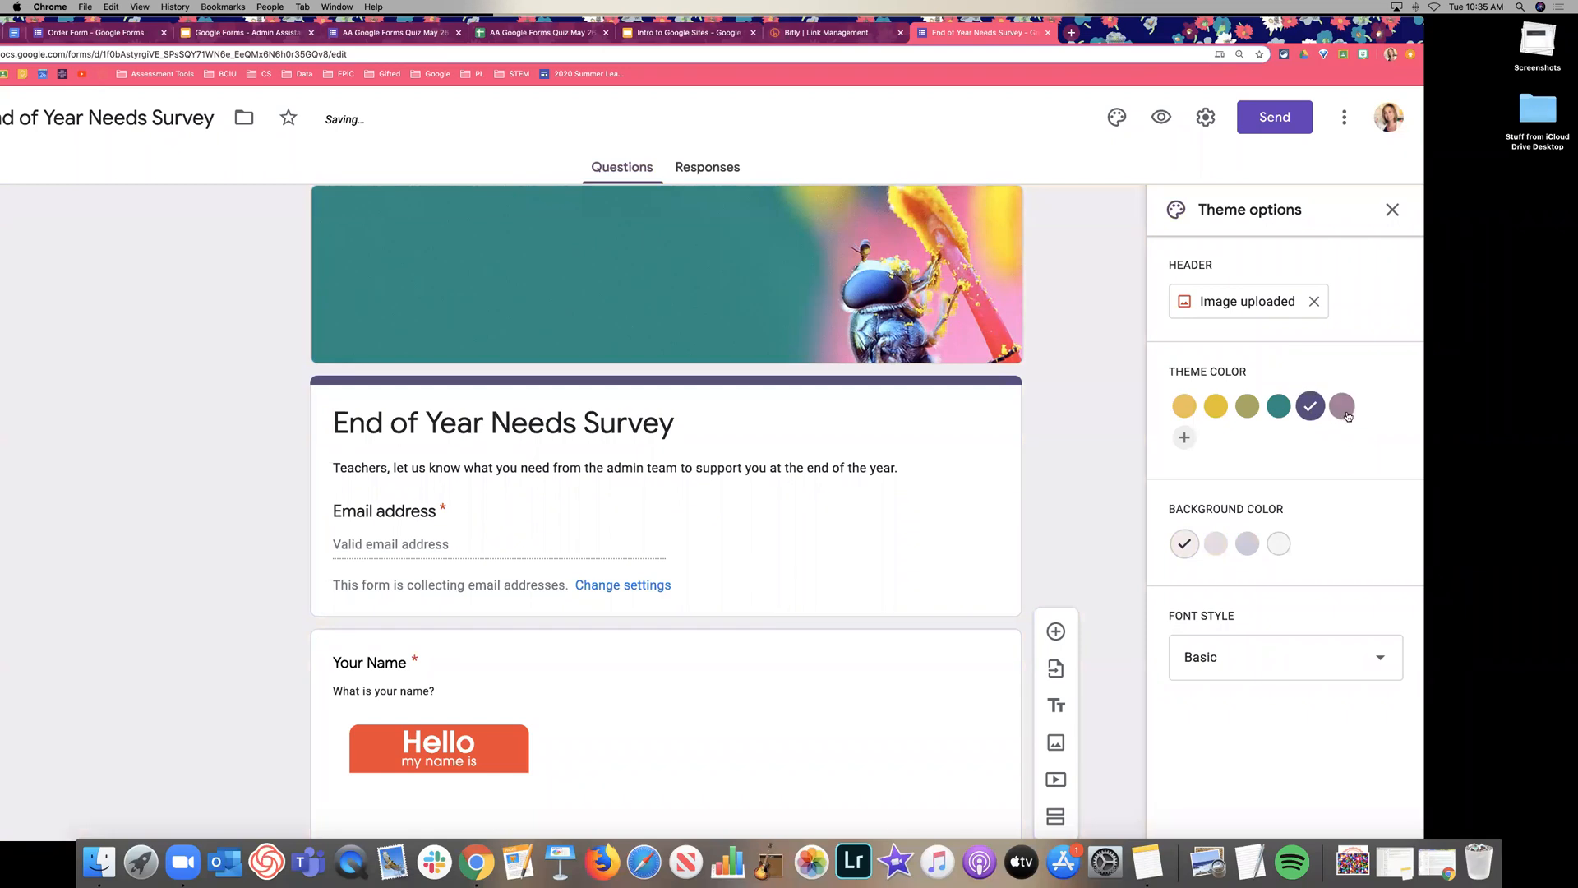
pyautogui.click(1247, 406)
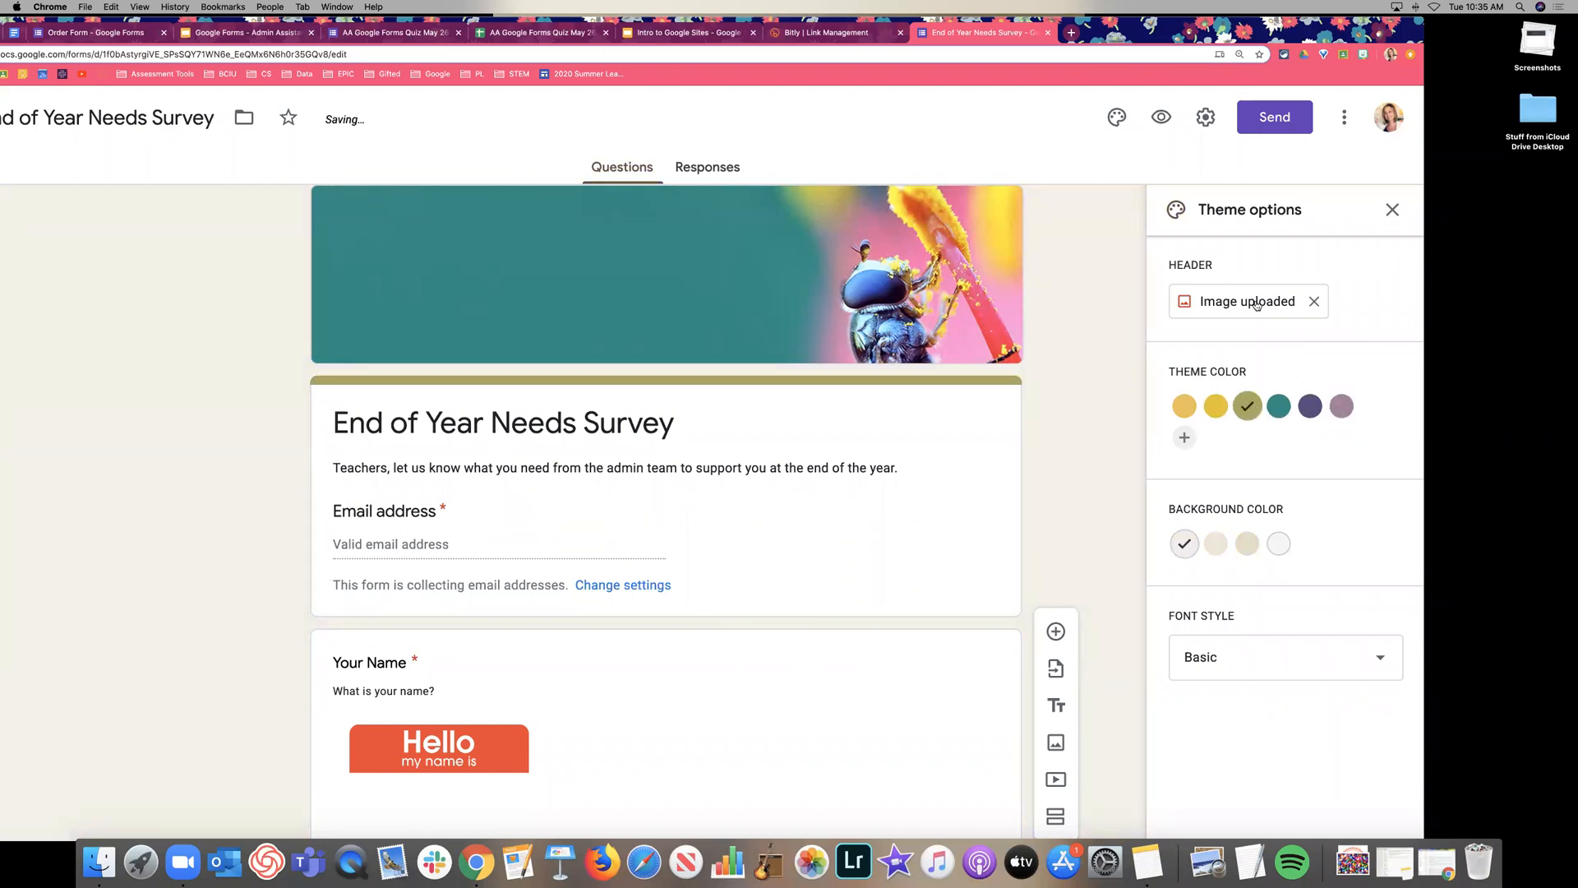
pyautogui.scroll(-2, 1325, 511)
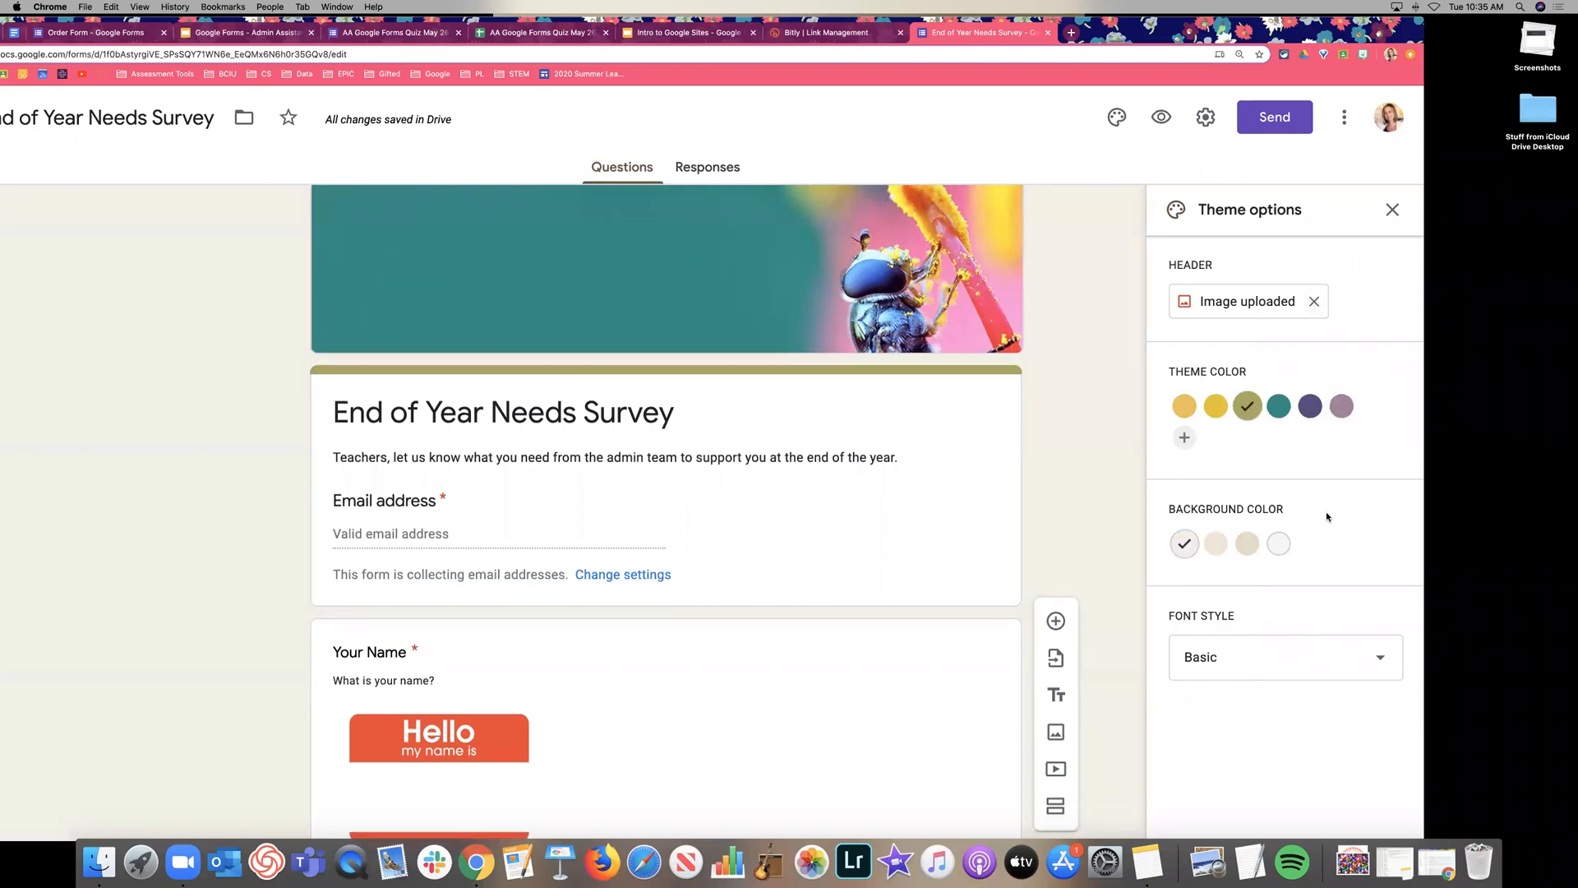
pyautogui.scroll(-3, 1325, 511)
pyautogui.scroll(3, 1325, 507)
# Compare Playful, Formal and Decorative fonts, settle on Playful, and close the theme panel.
pyautogui.click(1265, 670)
pyautogui.scroll(-2, 1292, 721)
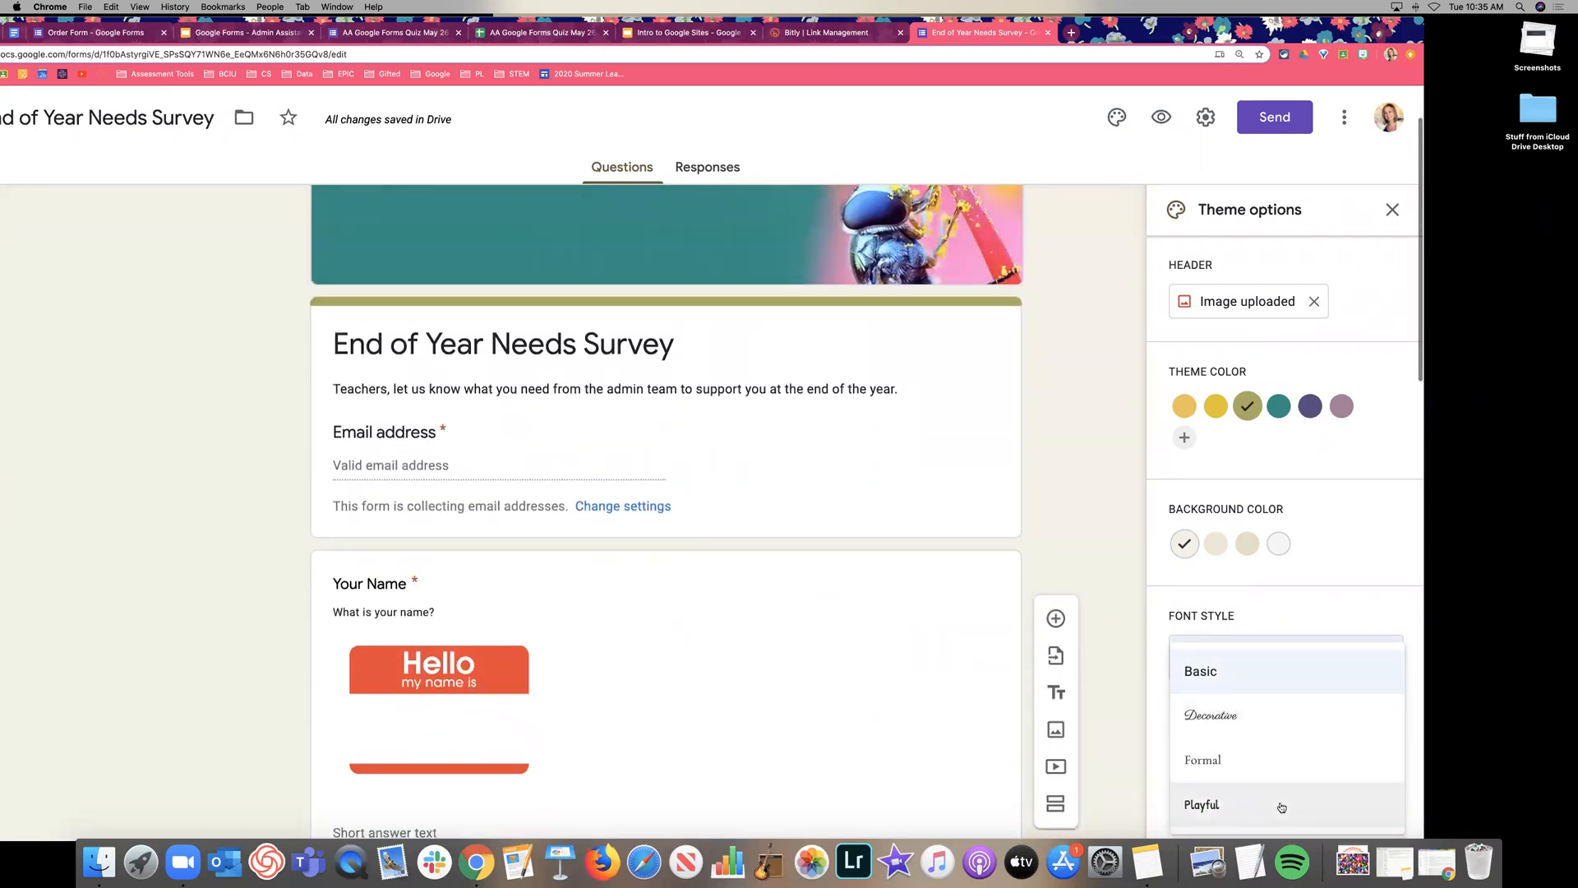
pyautogui.click(1282, 806)
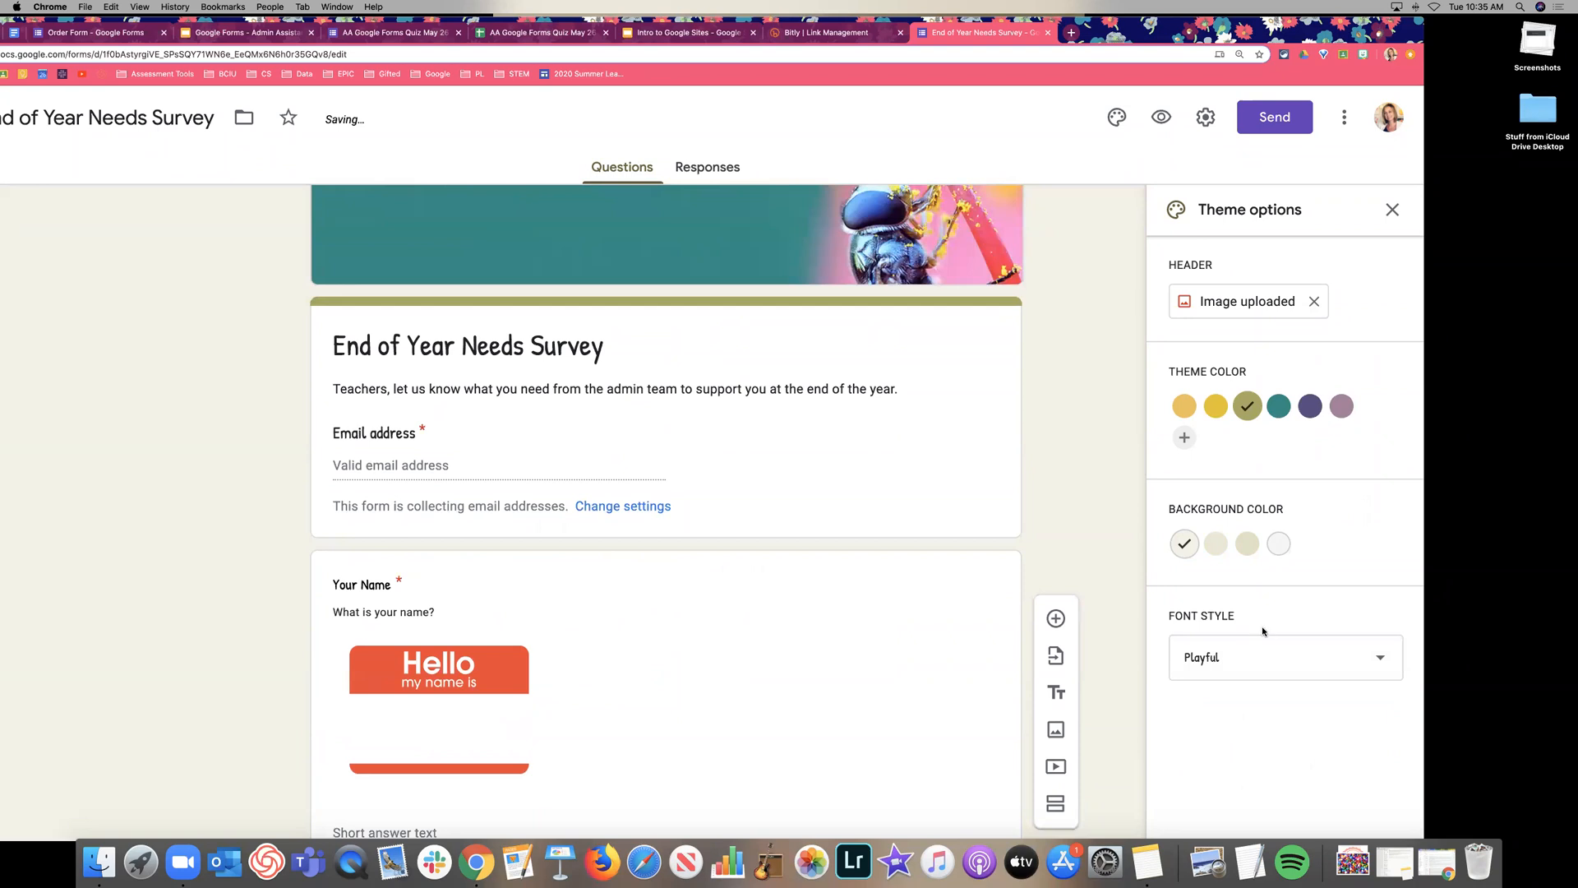
pyautogui.click(1263, 656)
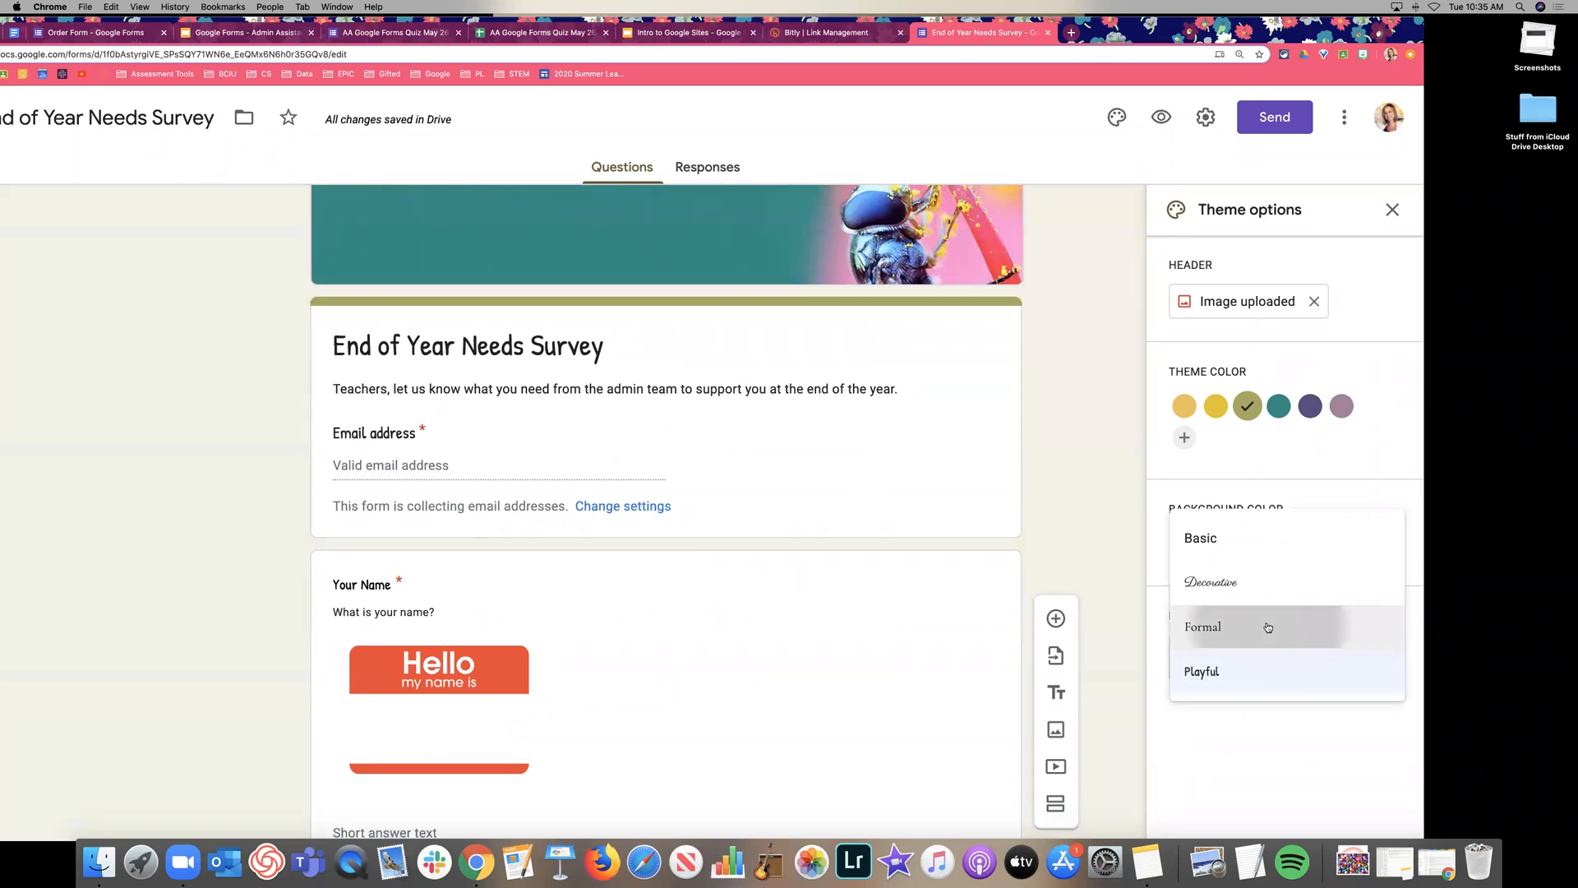
pyautogui.click(1268, 628)
pyautogui.click(1233, 669)
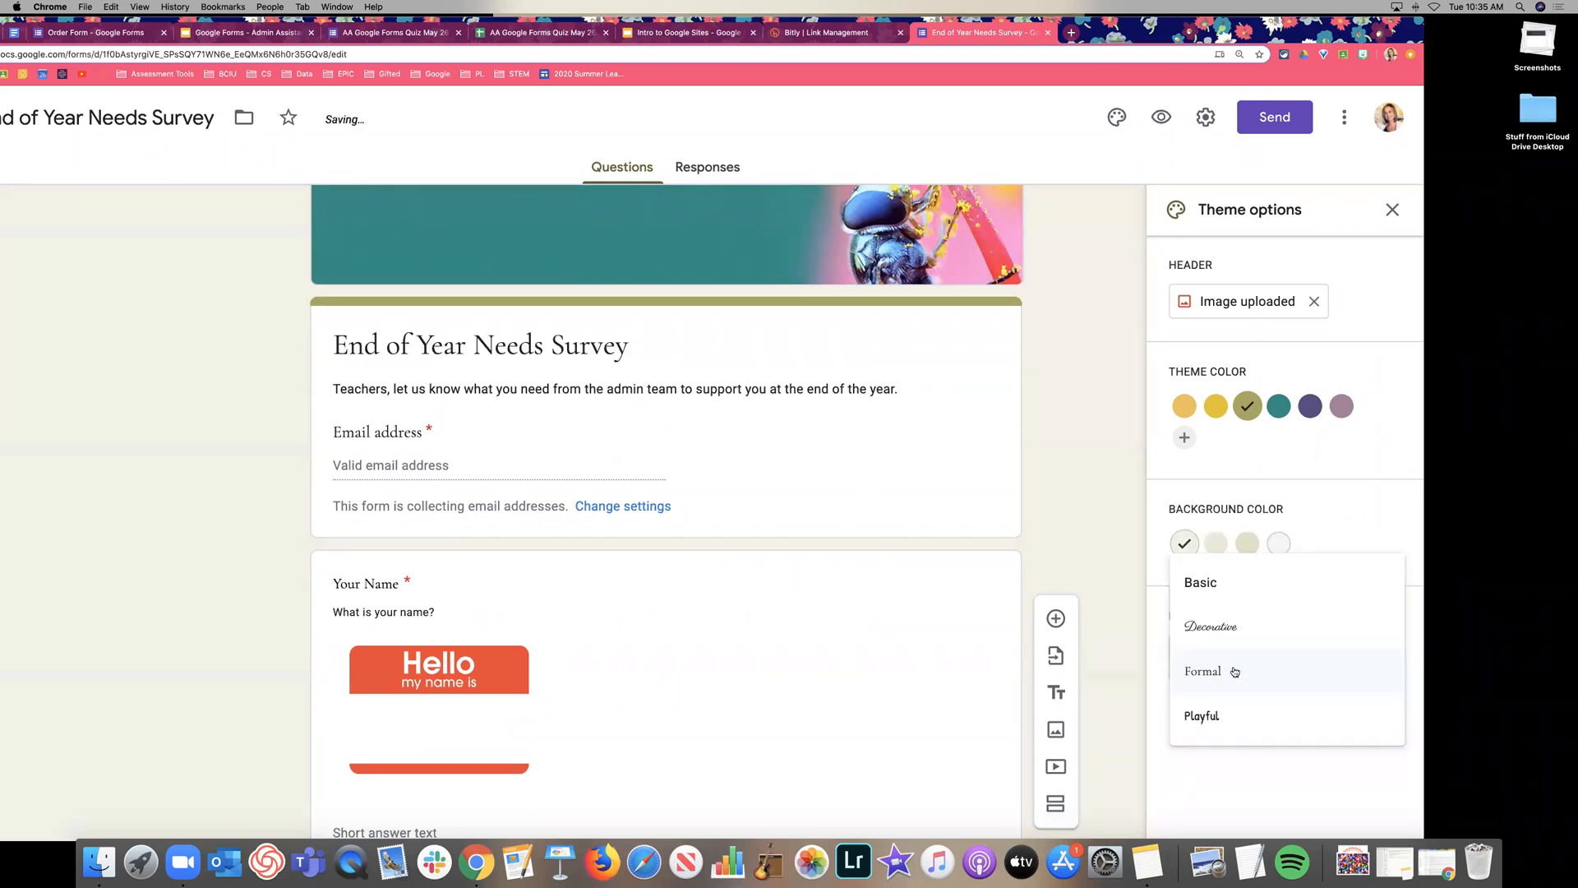
pyautogui.click(1232, 626)
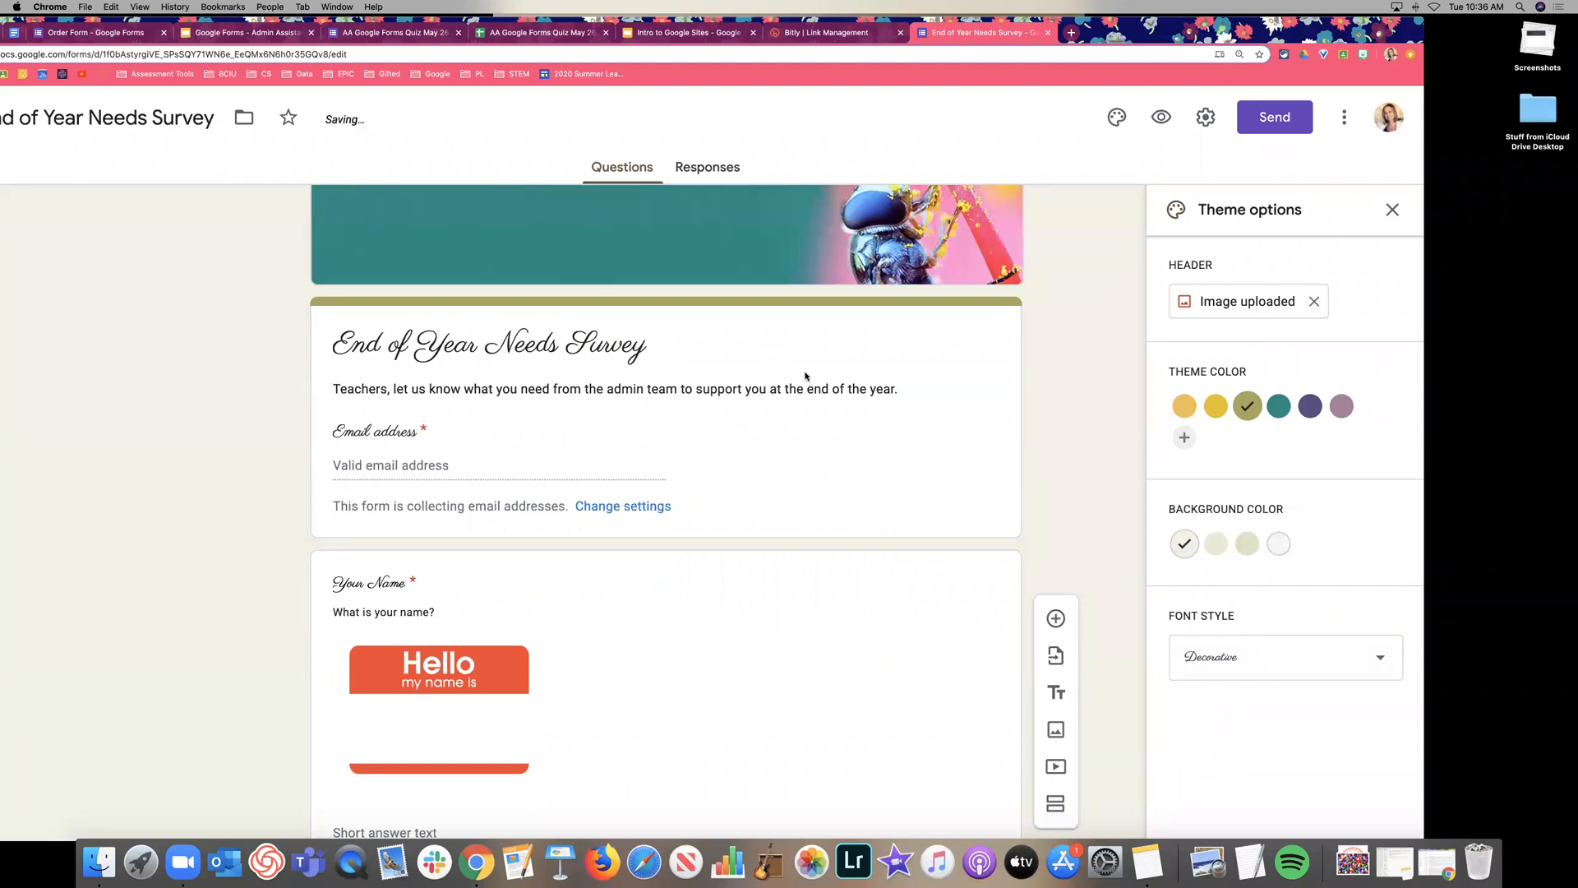
pyautogui.click(1225, 661)
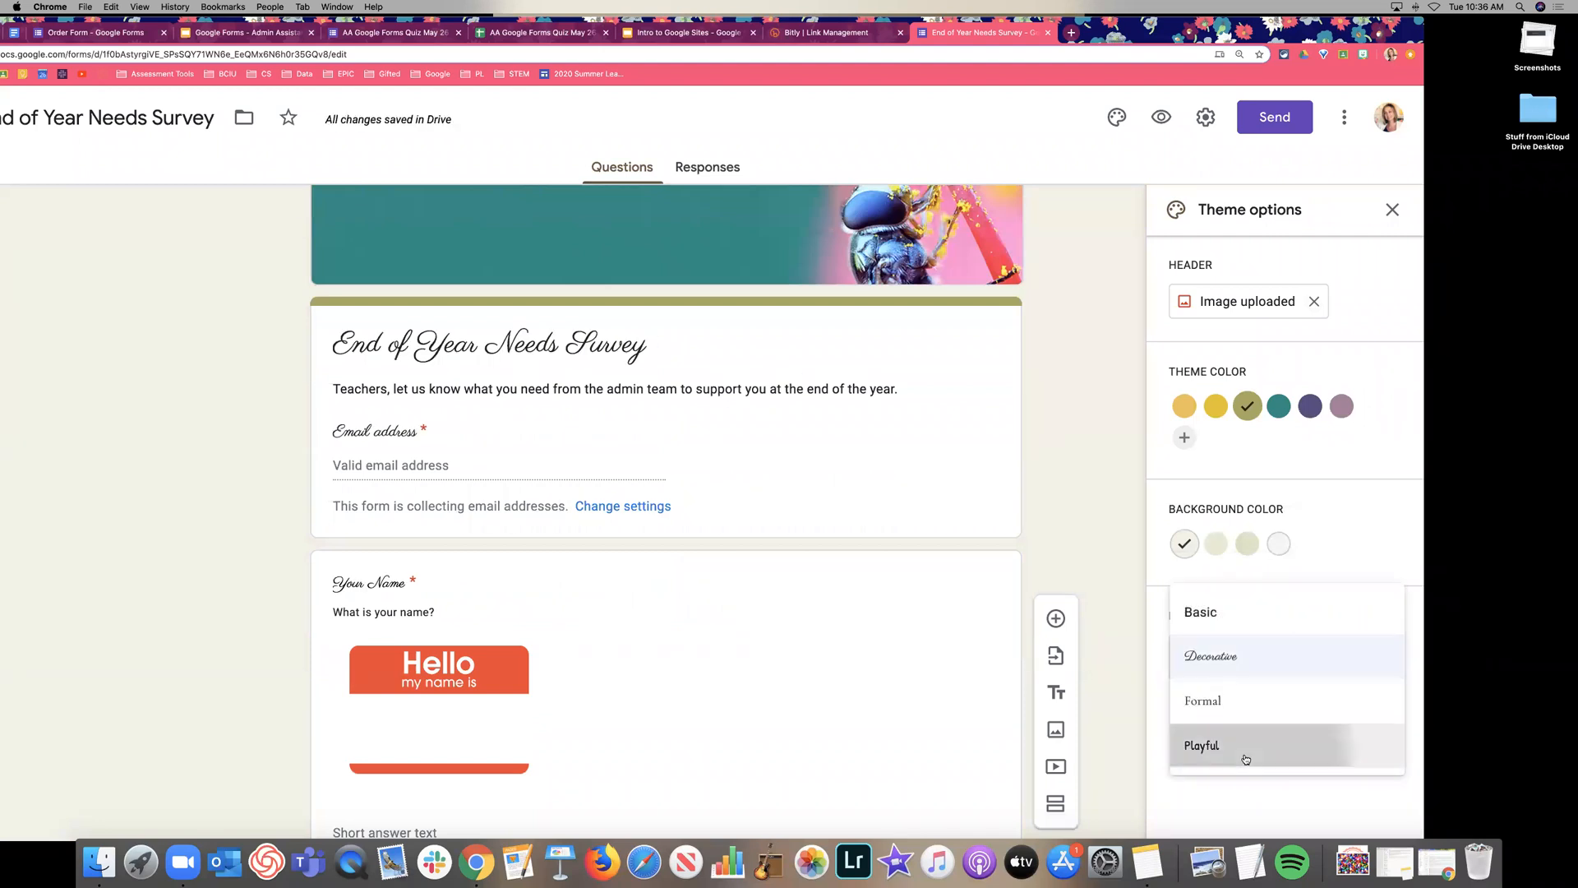
pyautogui.click(1233, 749)
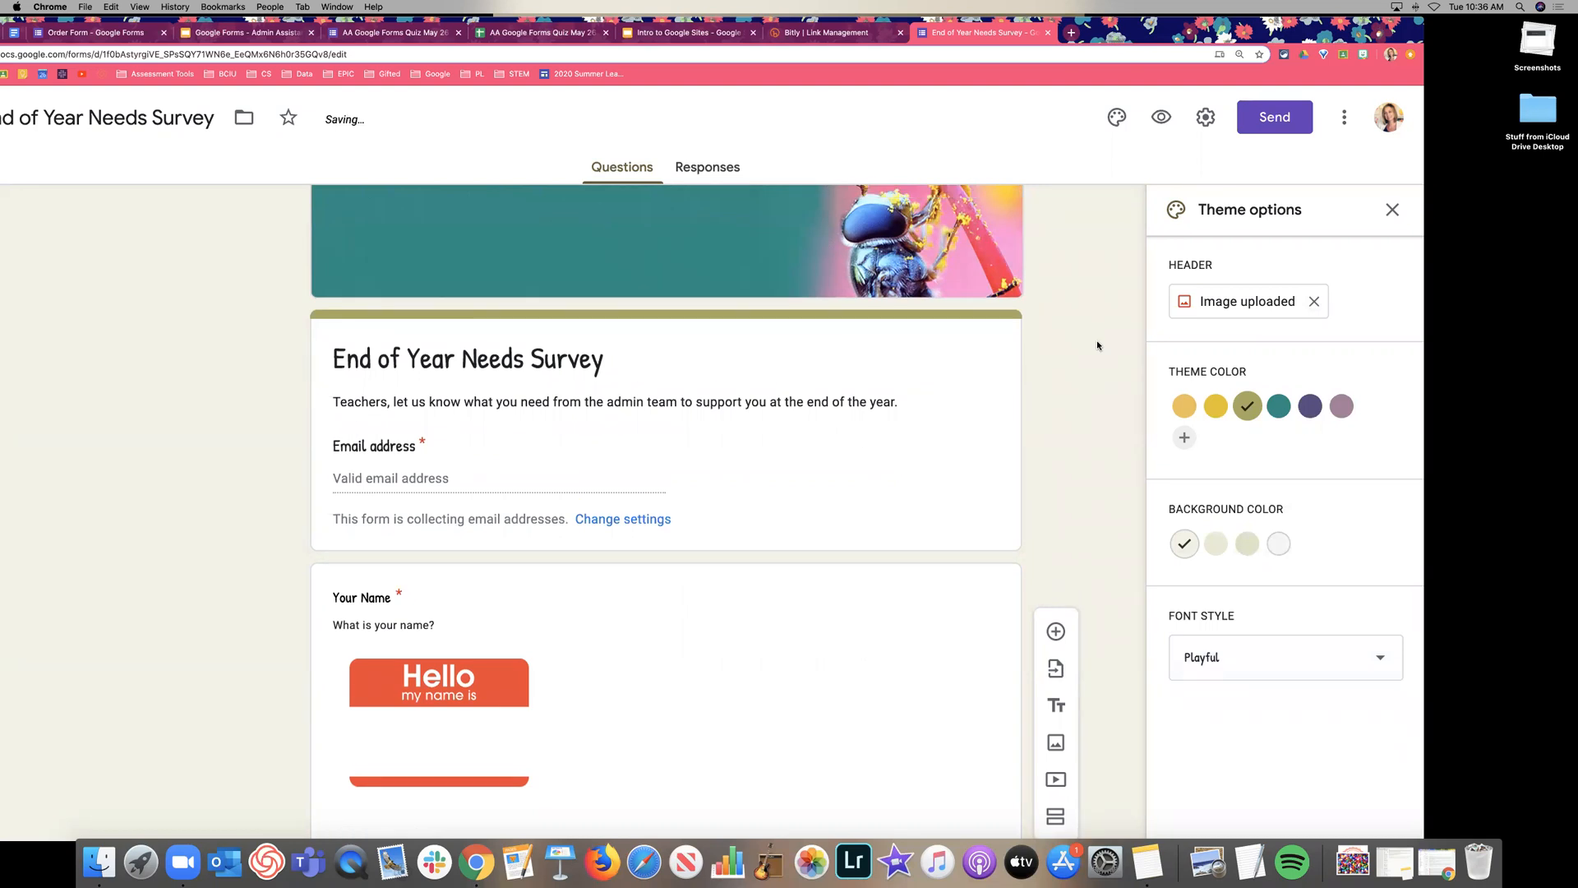
pyautogui.click(1395, 209)
# Add a question below Your Grade Level and set its type to File upload.
pyautogui.scroll(-3, 1280, 407)
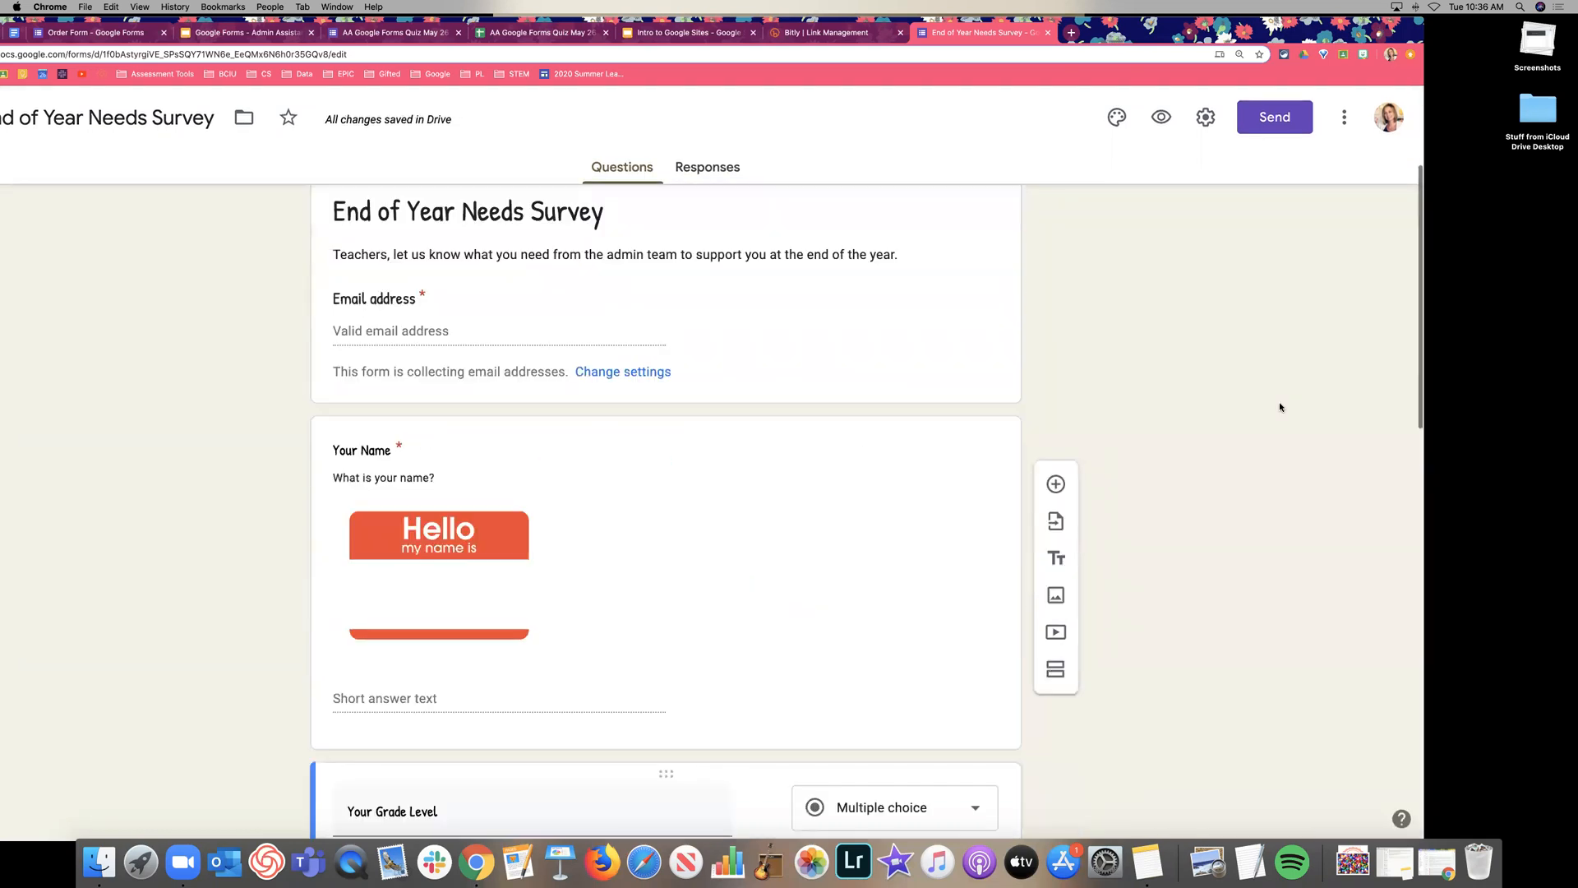
pyautogui.scroll(3, 1280, 406)
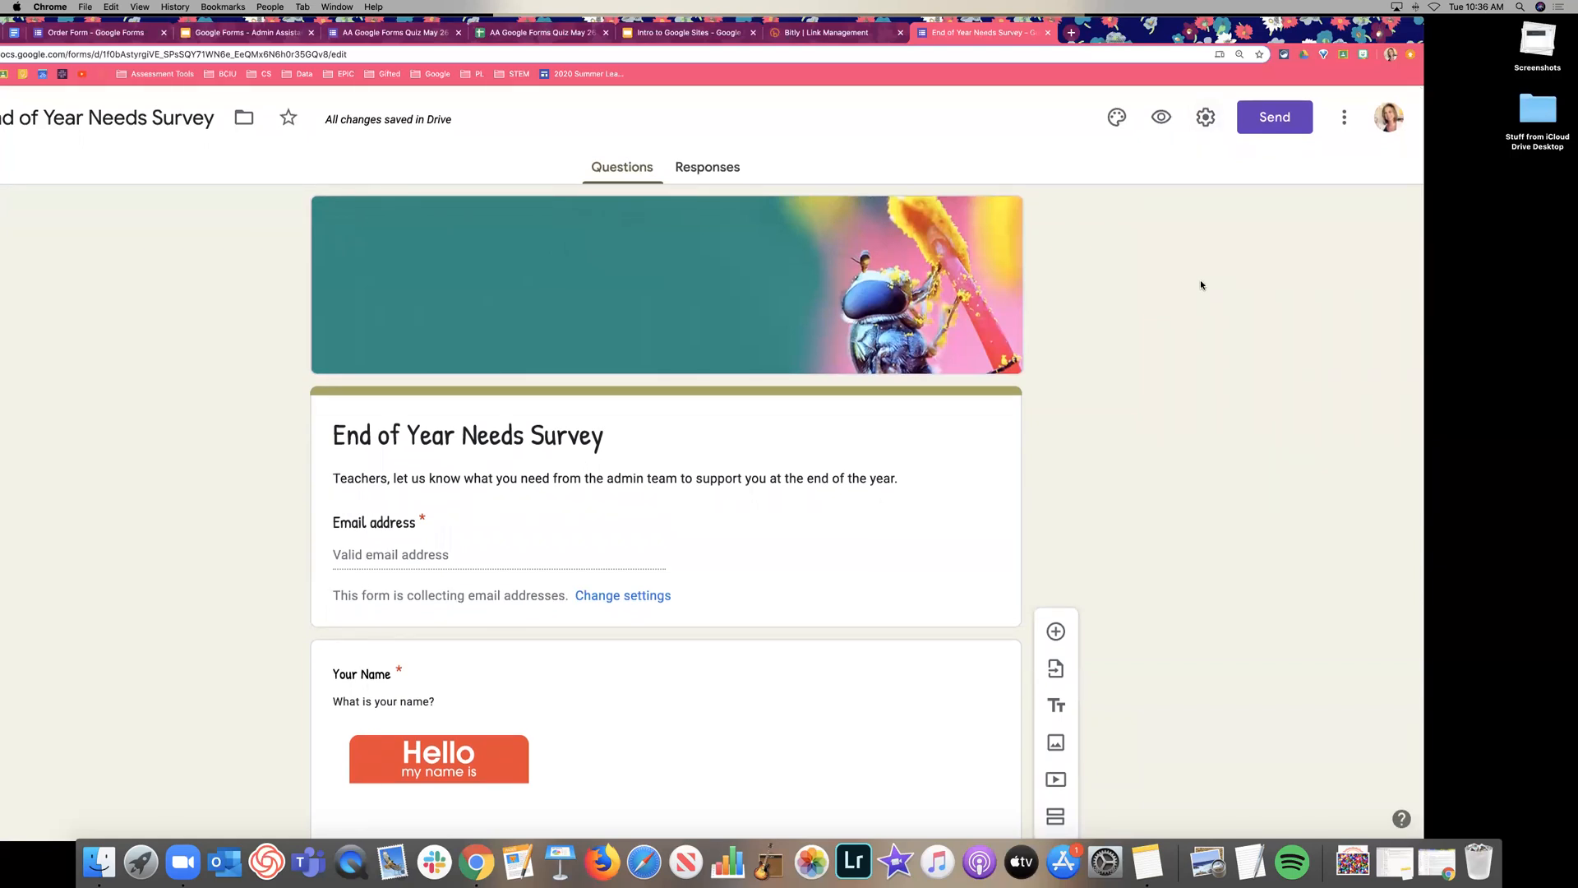
pyautogui.scroll(-7, 1200, 284)
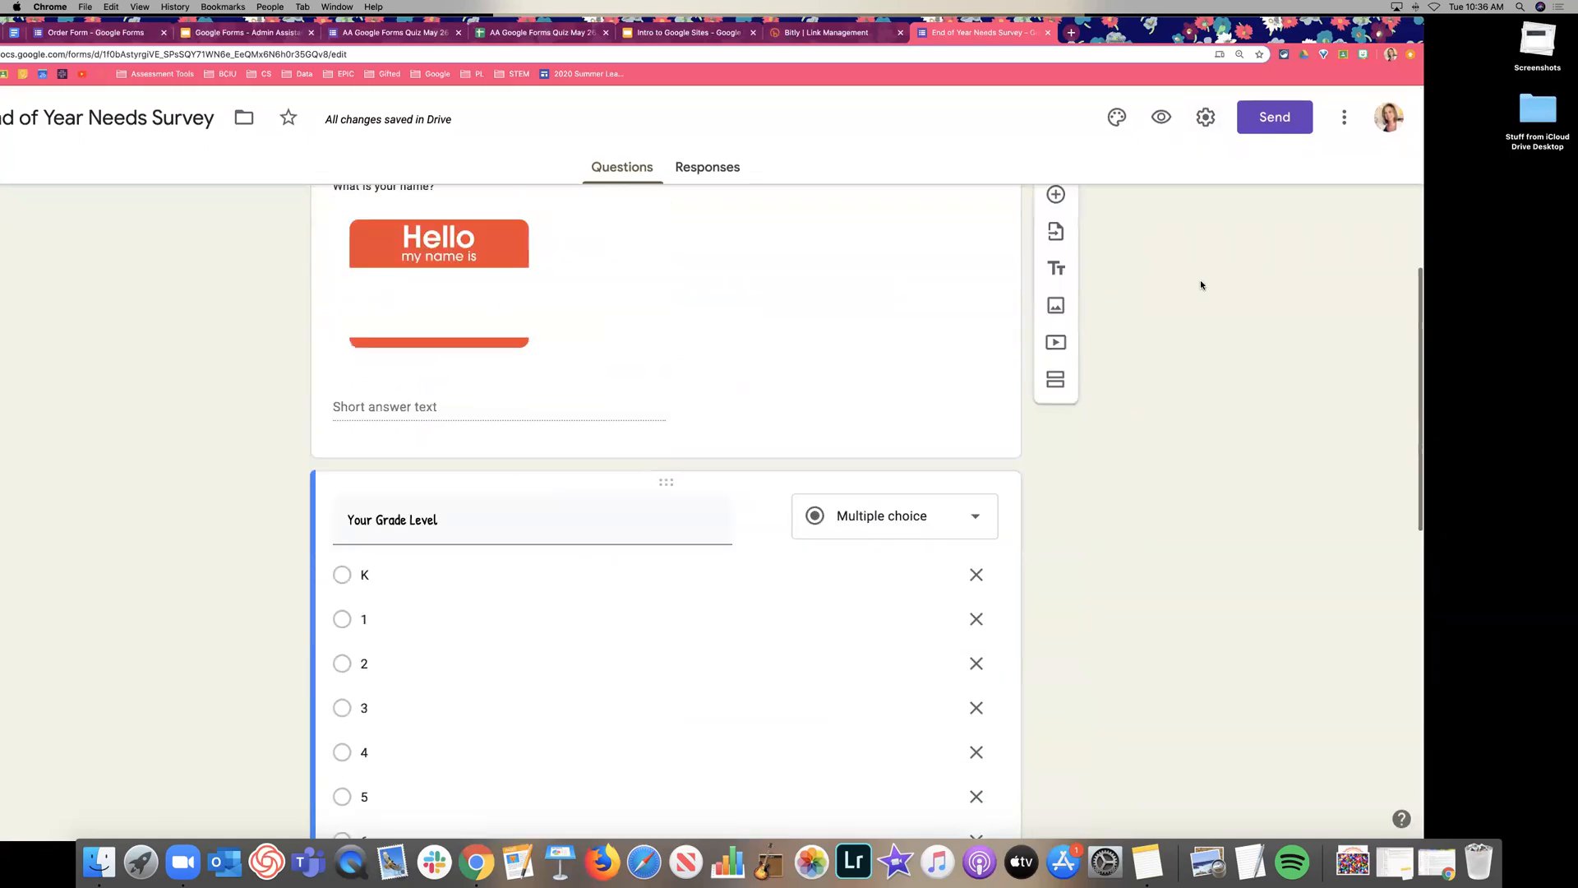
pyautogui.scroll(-7, 1200, 284)
pyautogui.scroll(3, 1200, 284)
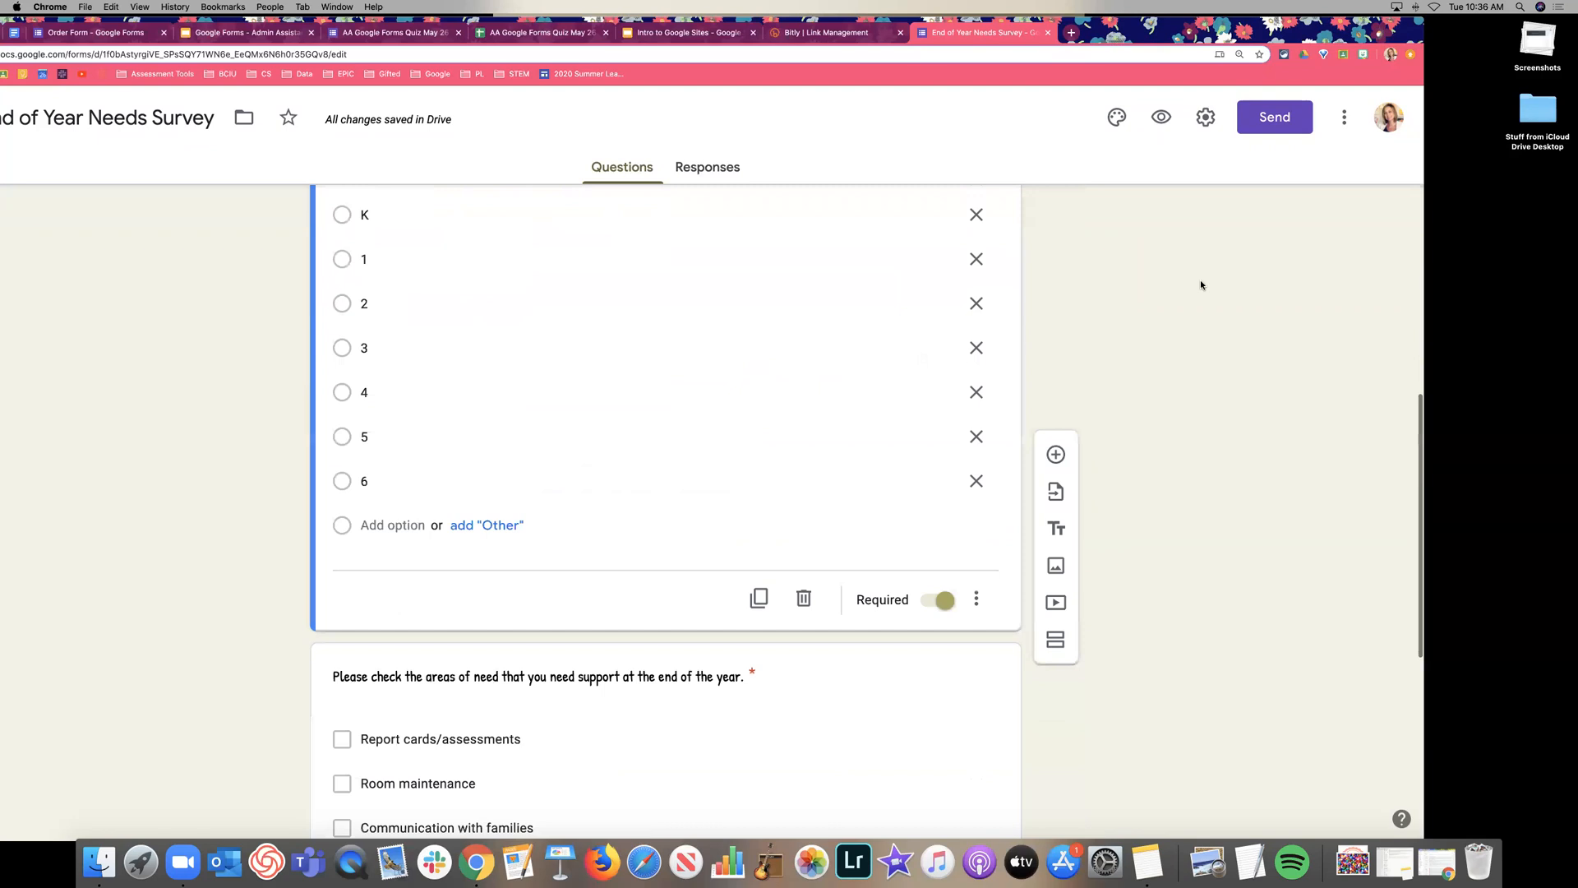
pyautogui.scroll(1, 1200, 284)
pyautogui.click(1056, 218)
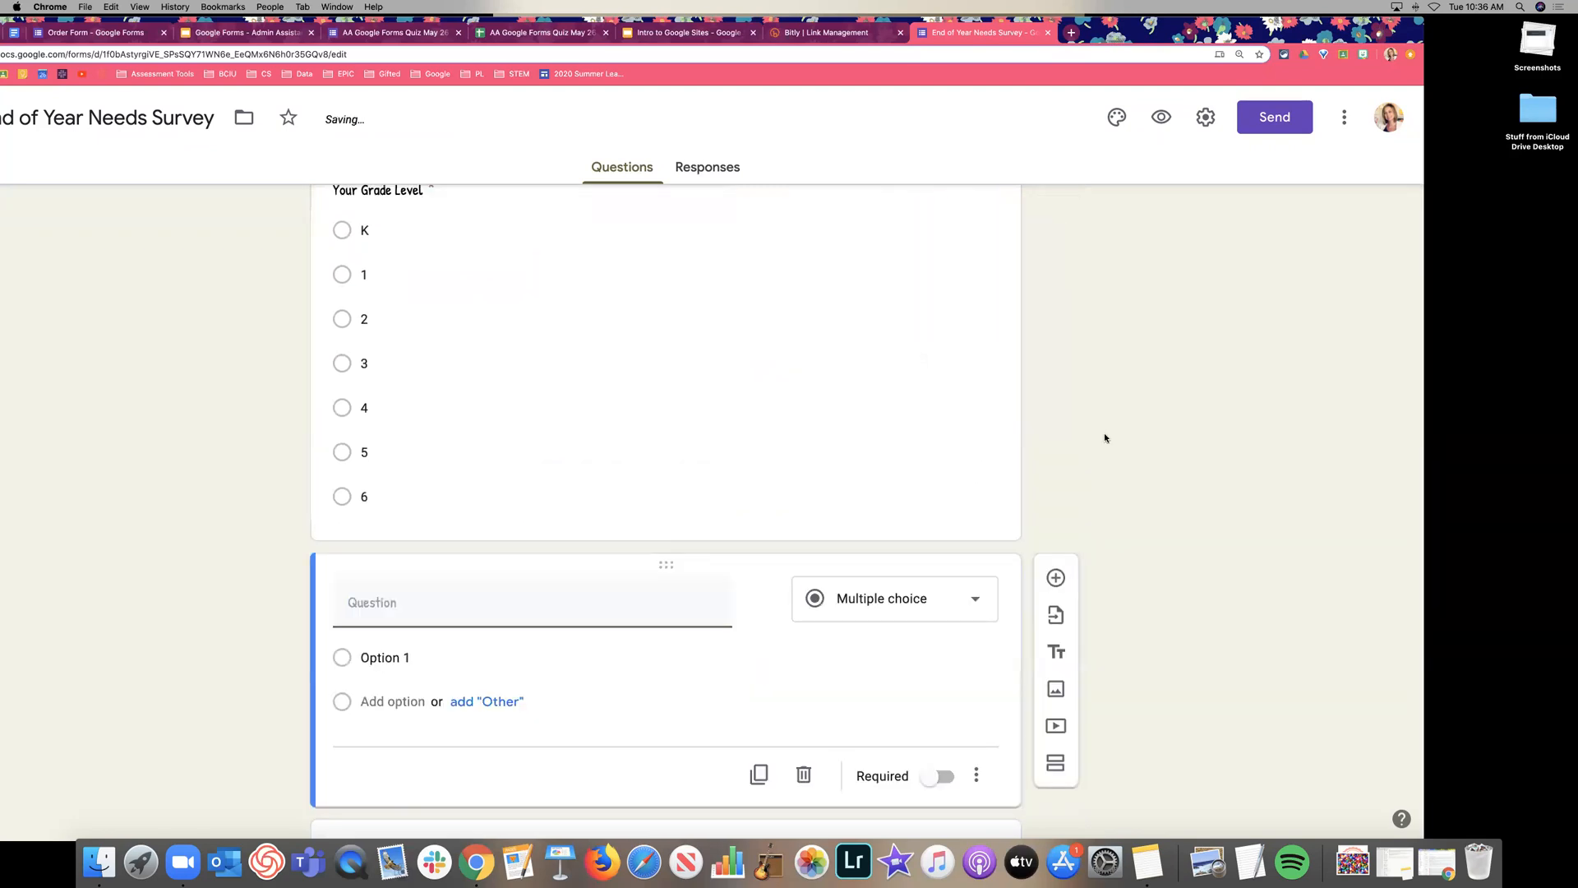
pyautogui.scroll(-4, 1106, 411)
pyautogui.click(923, 279)
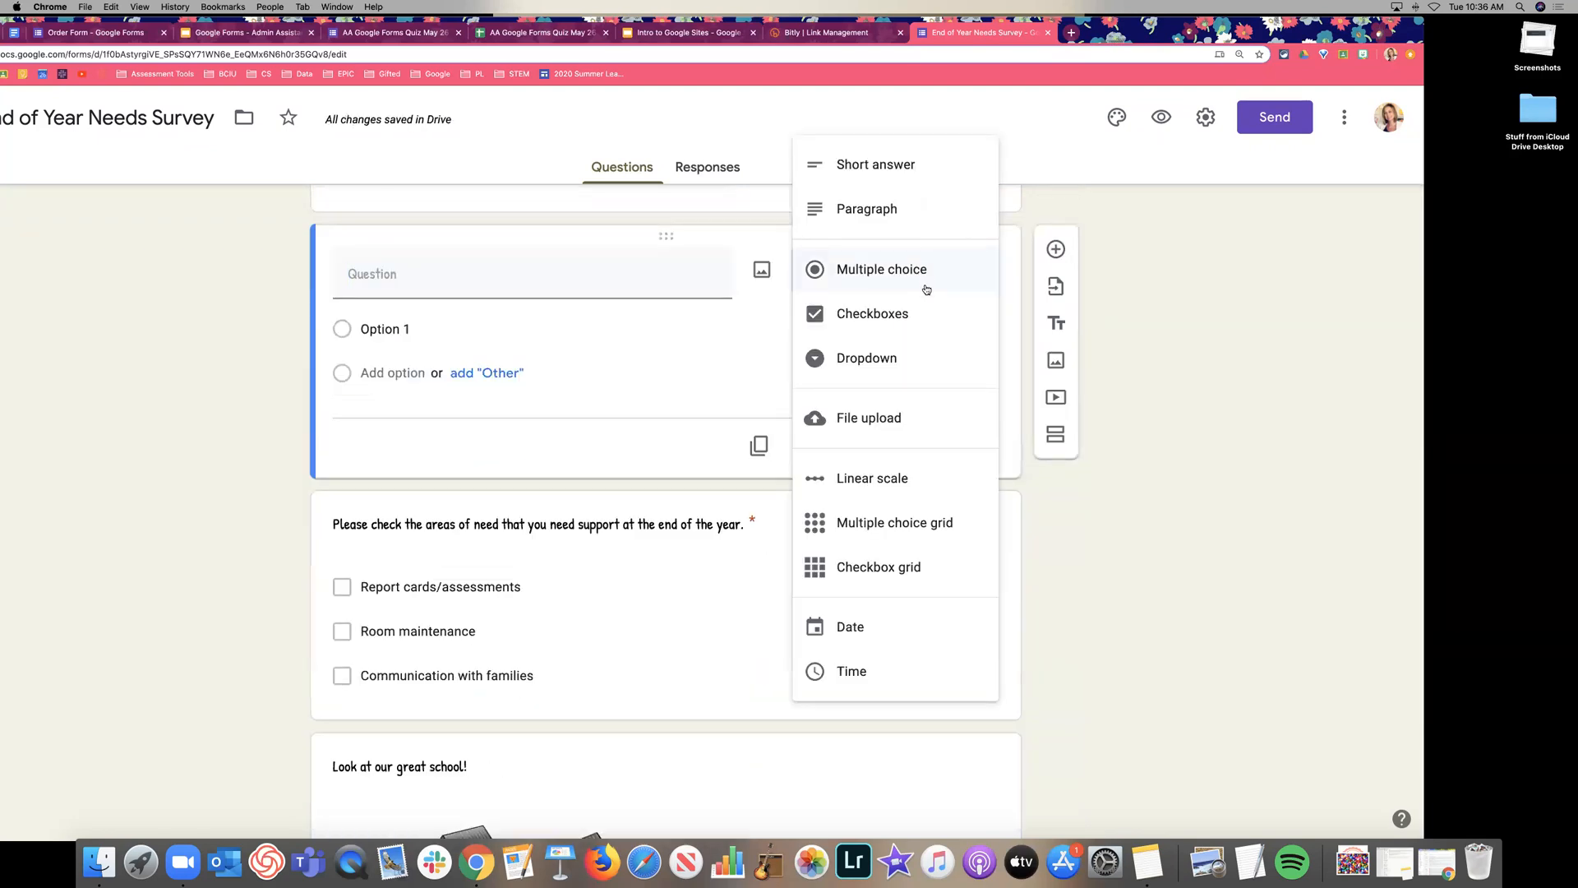
pyautogui.click(937, 436)
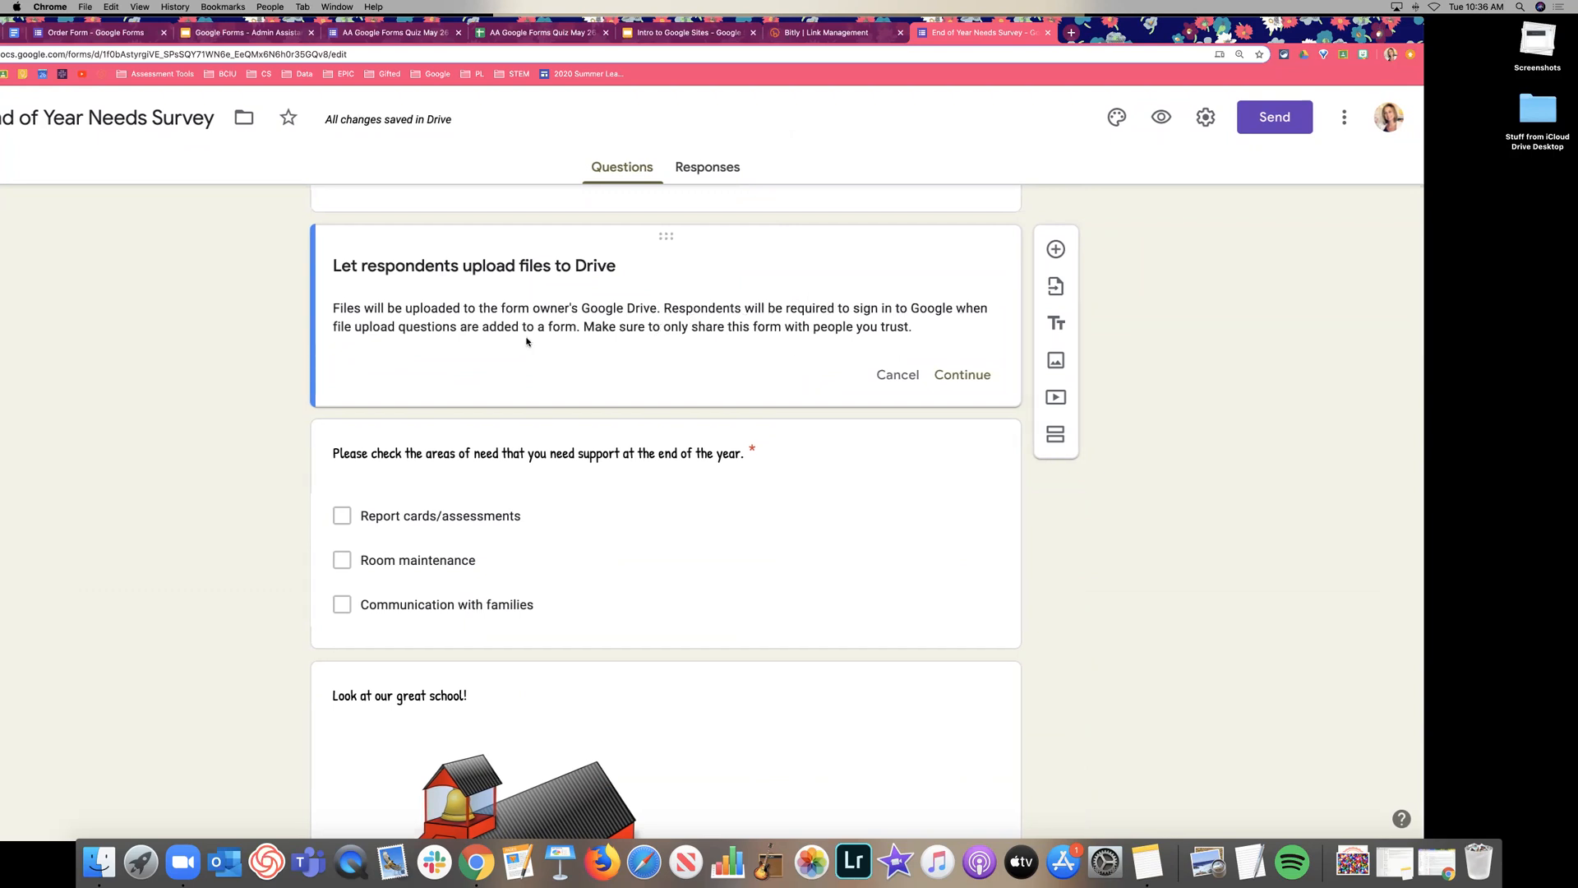
# Accept the Drive upload notice and leave 'Allow only specific file types' off.
pyautogui.moveTo(583, 327); pyautogui.dragTo(921, 333)
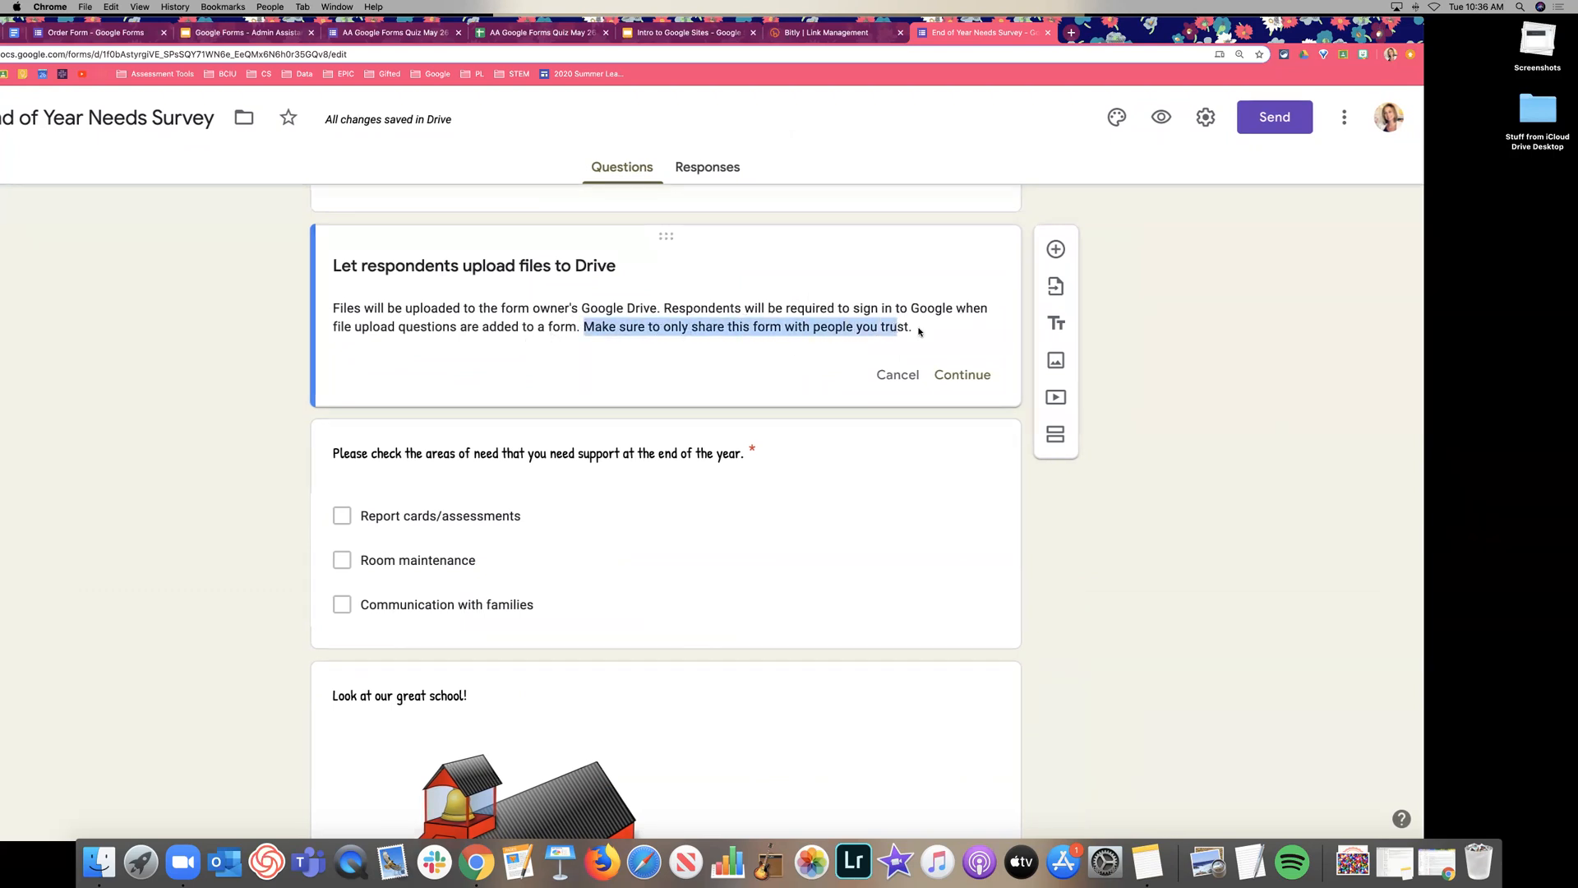
pyautogui.click(974, 349)
pyautogui.click(979, 384)
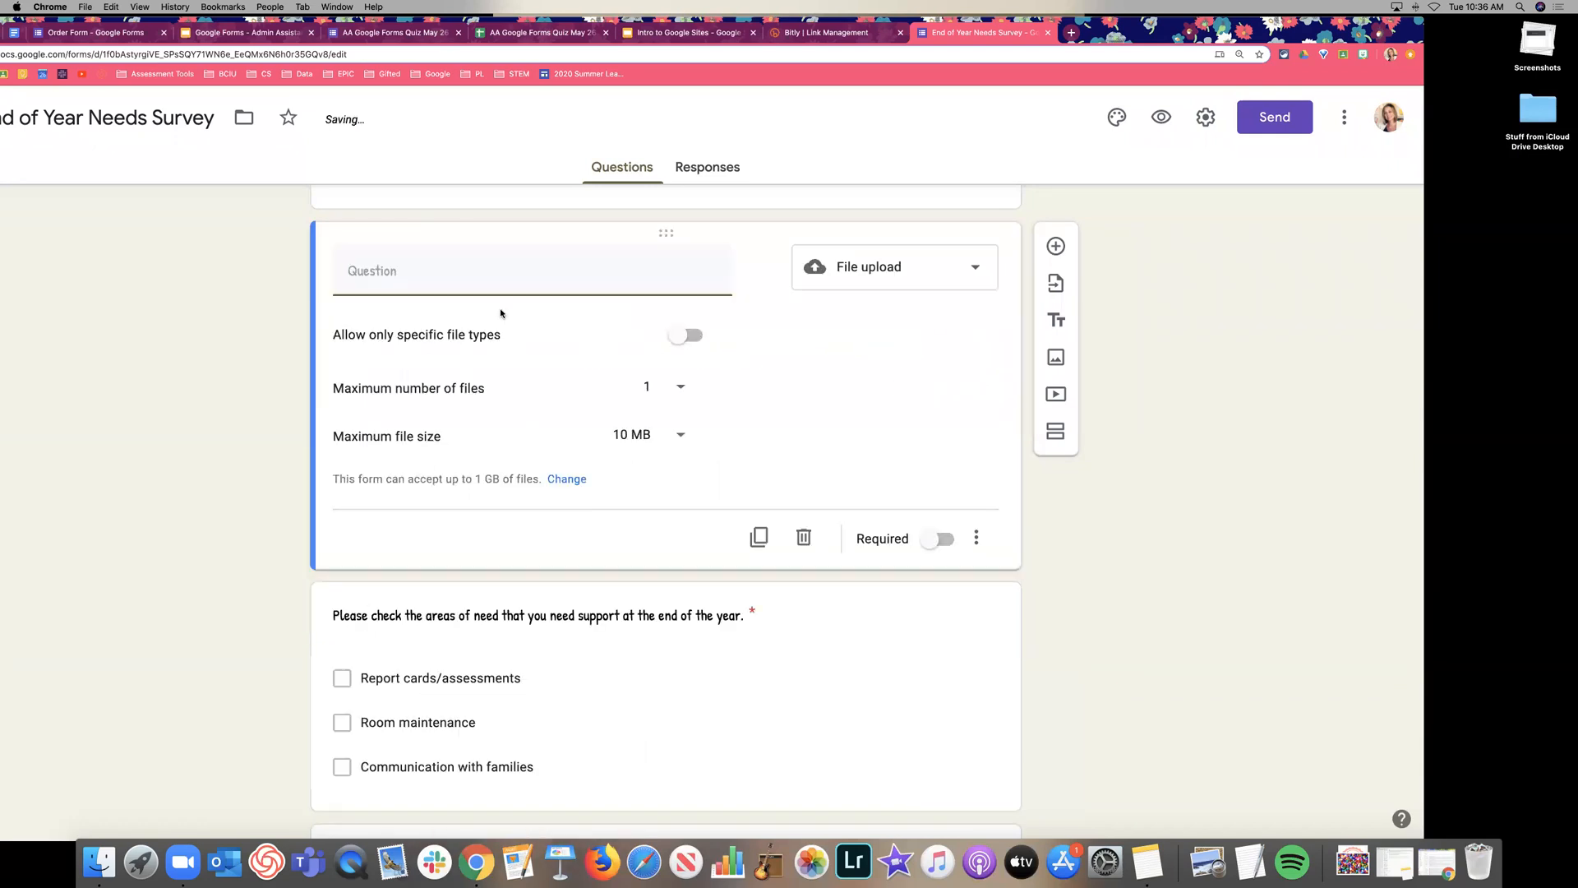
pyautogui.click(686, 336)
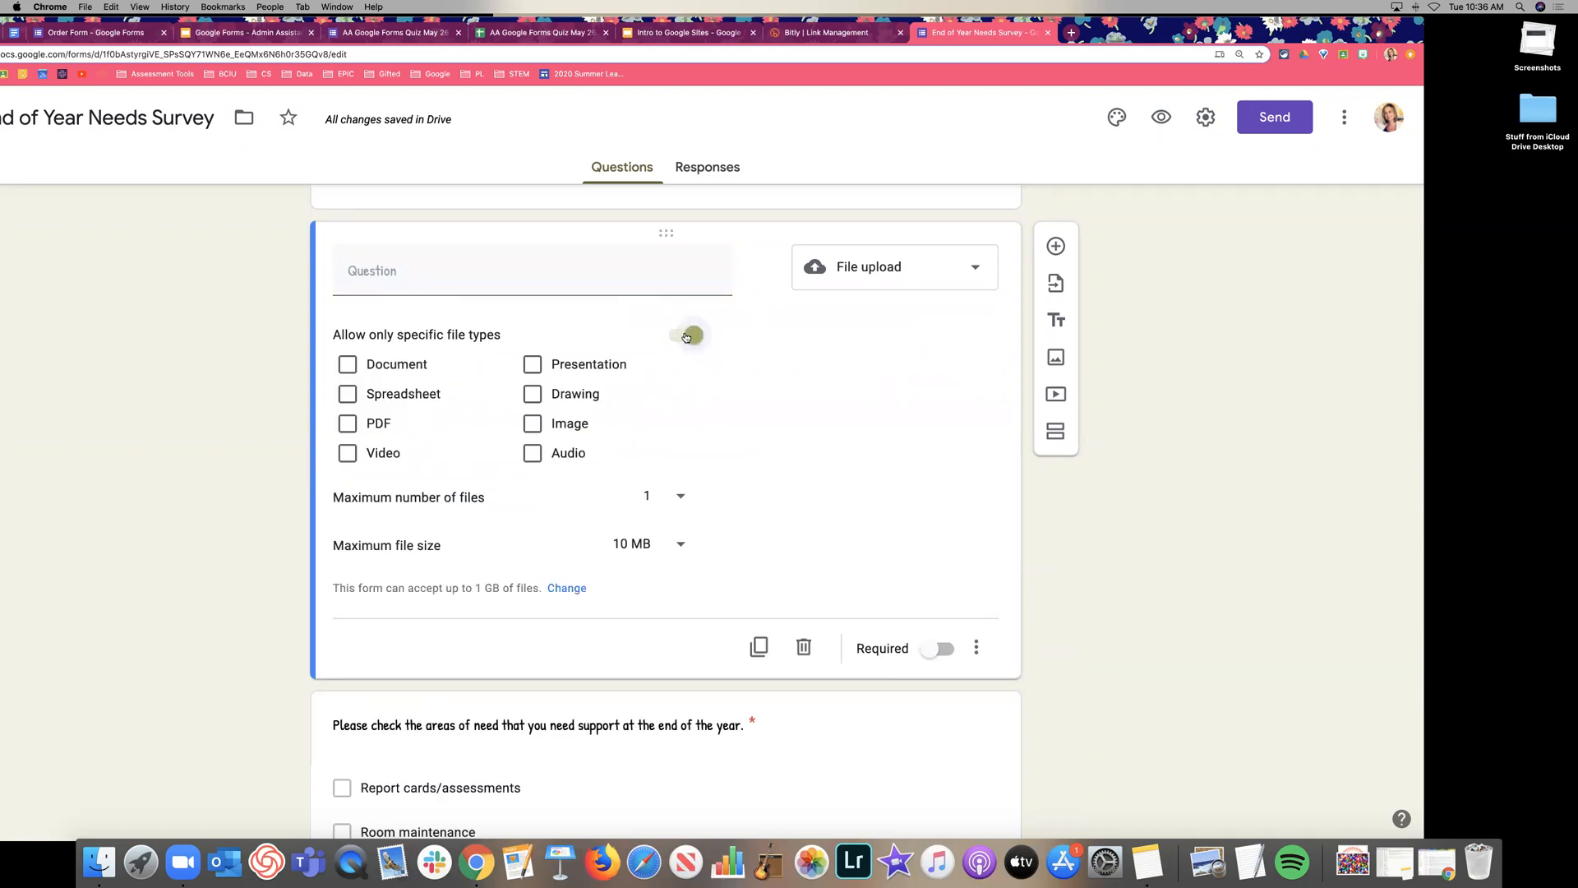
pyautogui.click(686, 336)
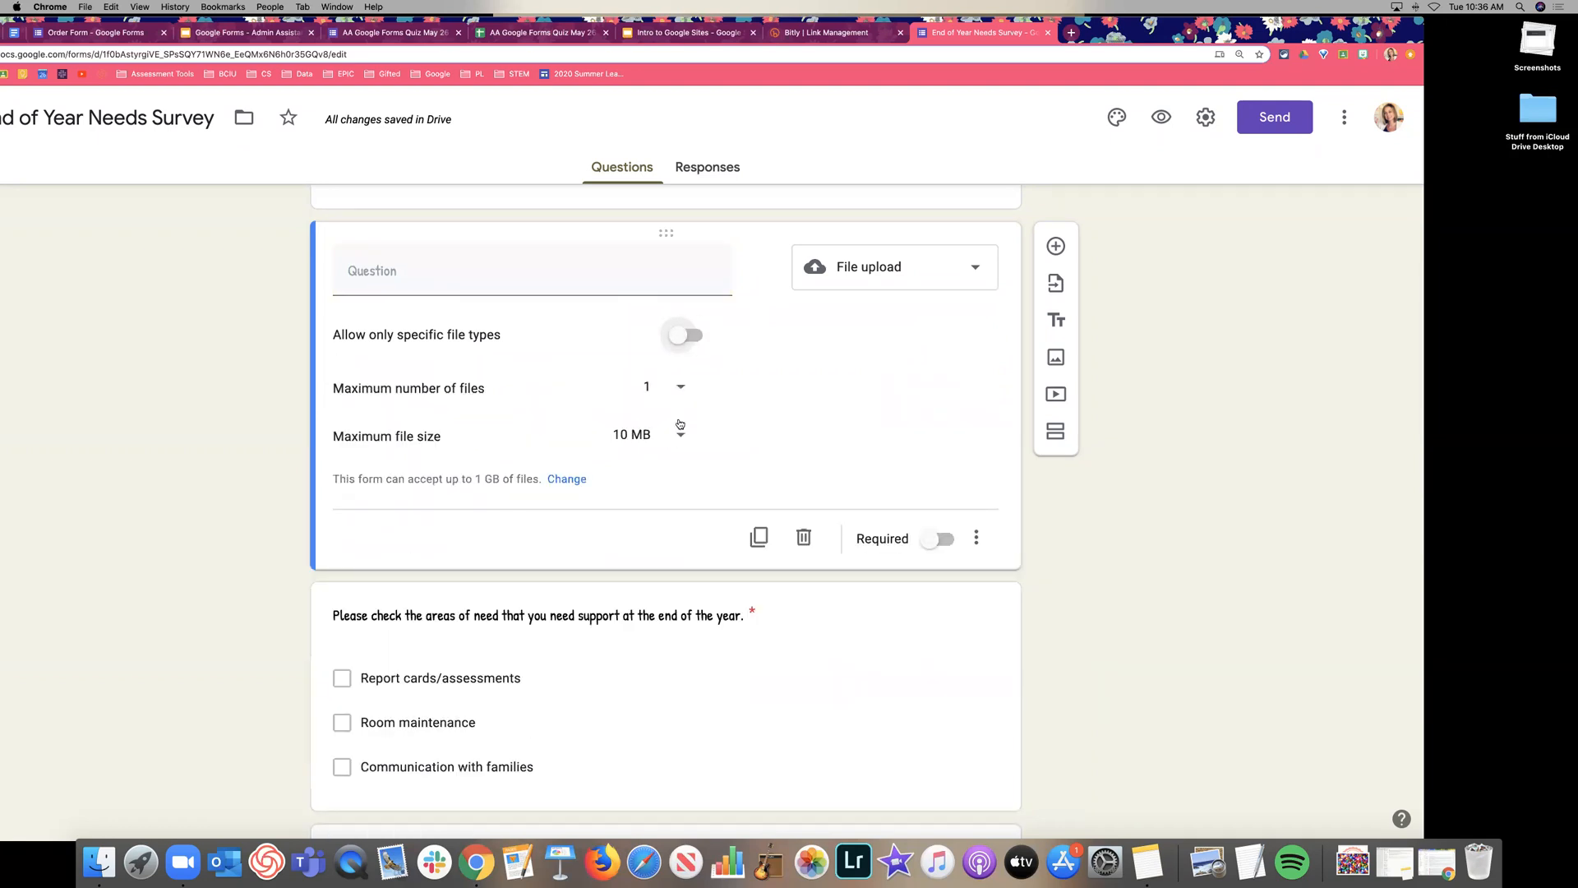
pyautogui.click(683, 334)
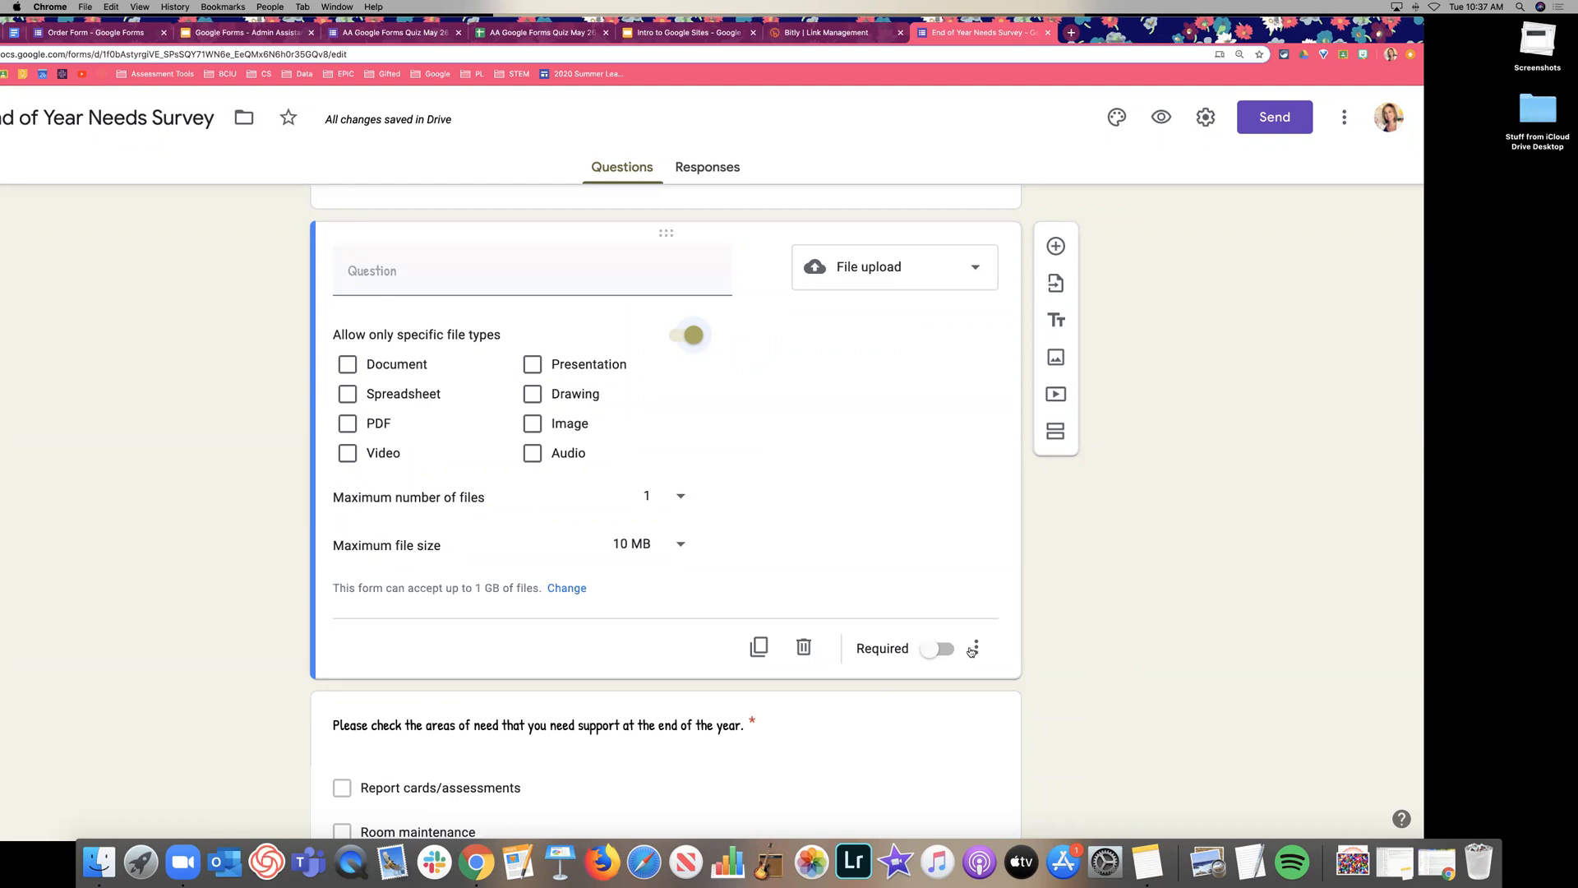
pyautogui.click(692, 335)
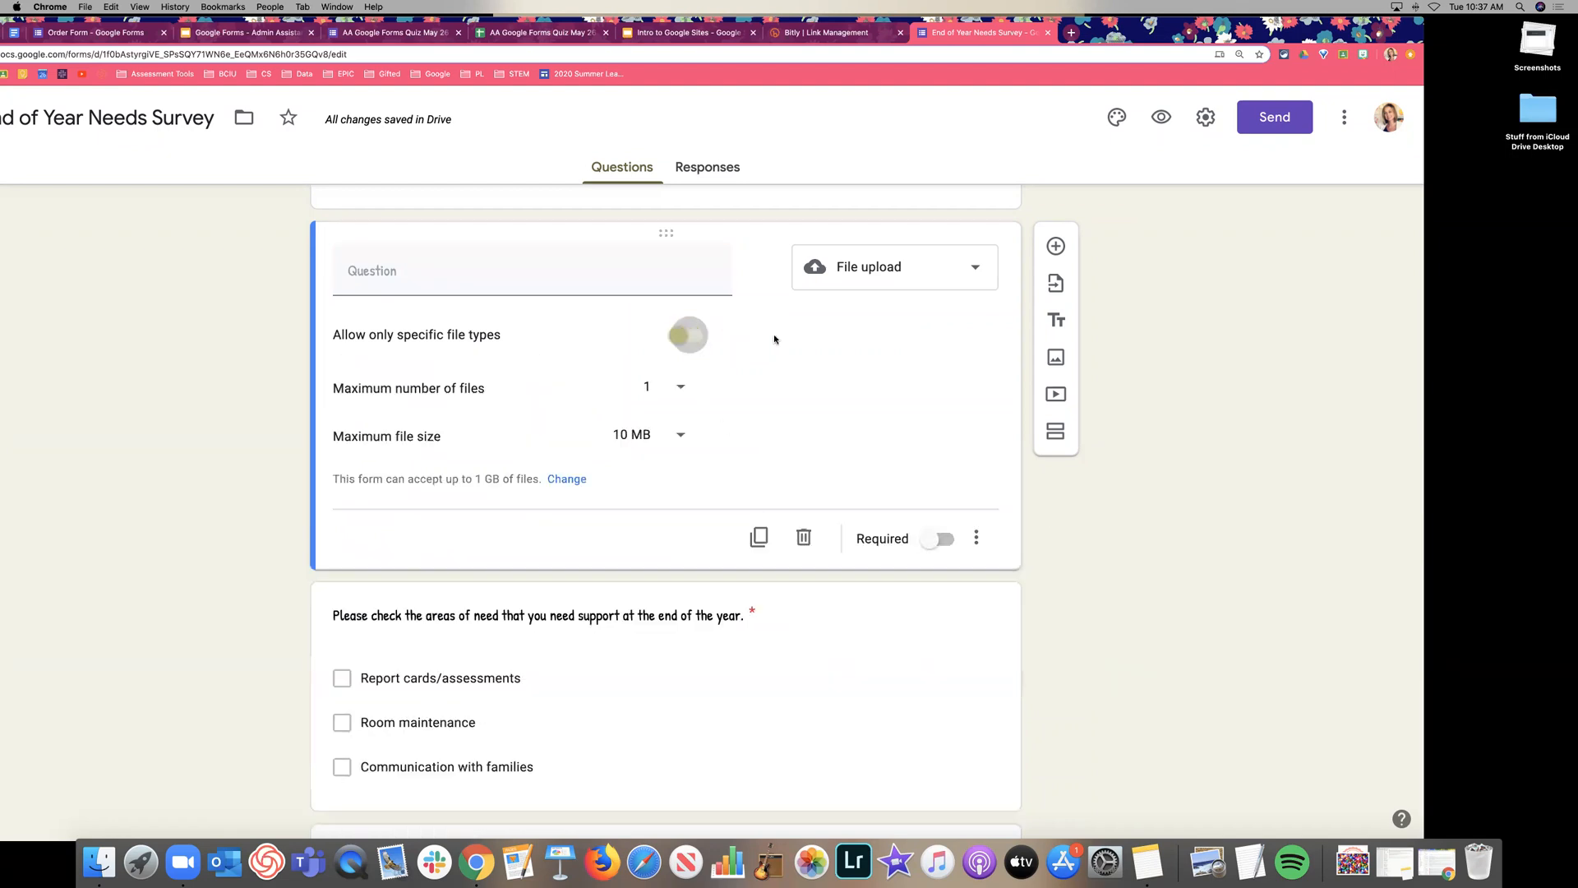
# Change the question to Multiple choice grid with rows Monday, Tuesday and Thursday.
pyautogui.click(924, 289)
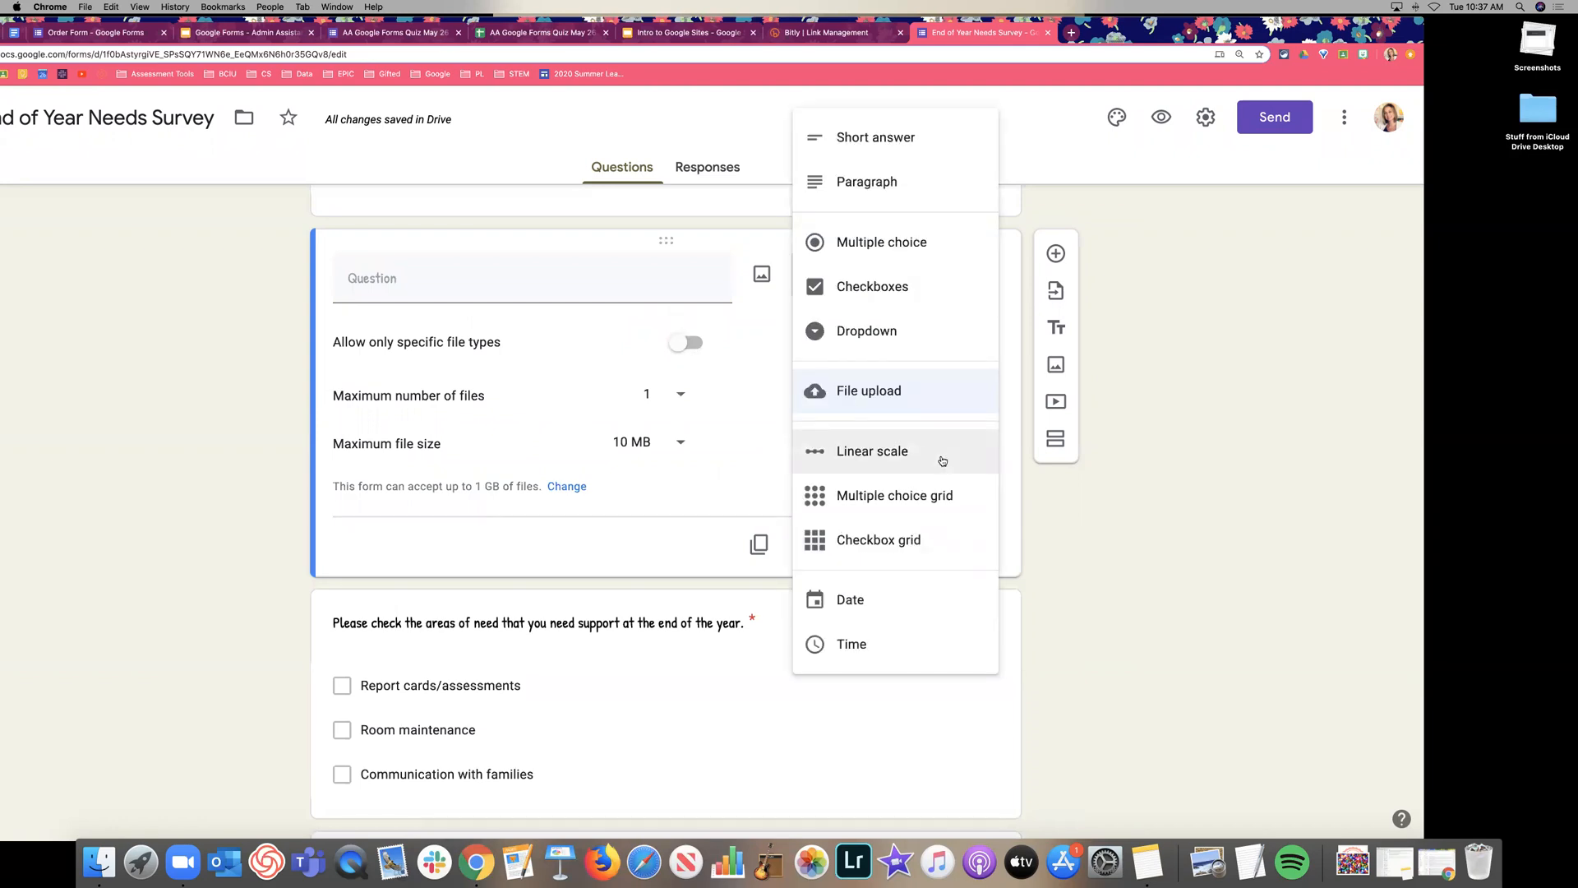
pyautogui.click(944, 503)
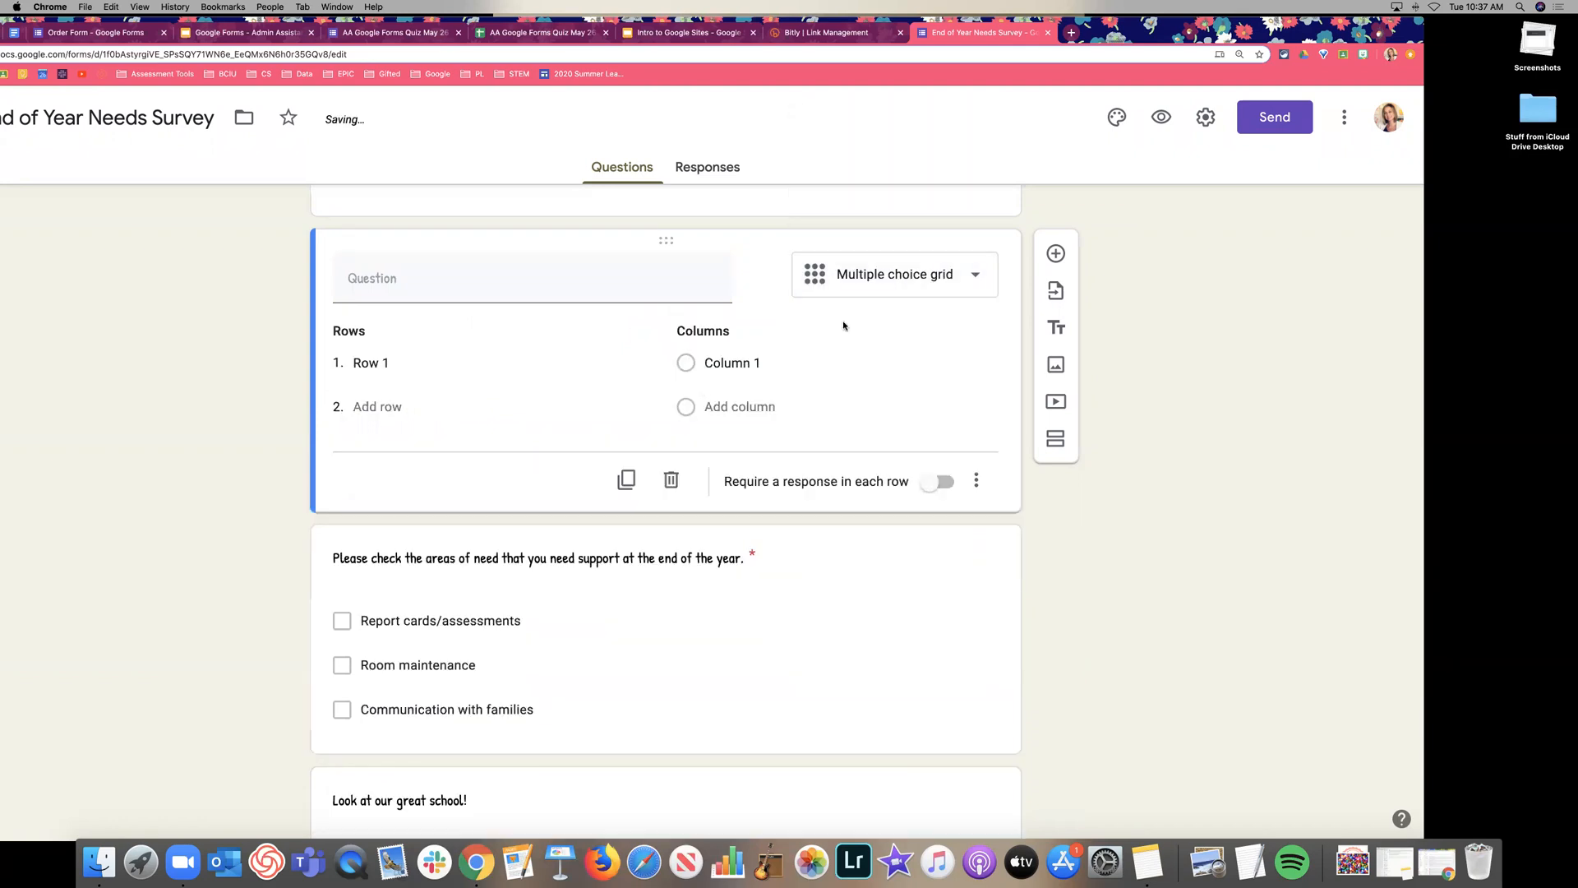
pyautogui.click(427, 364)
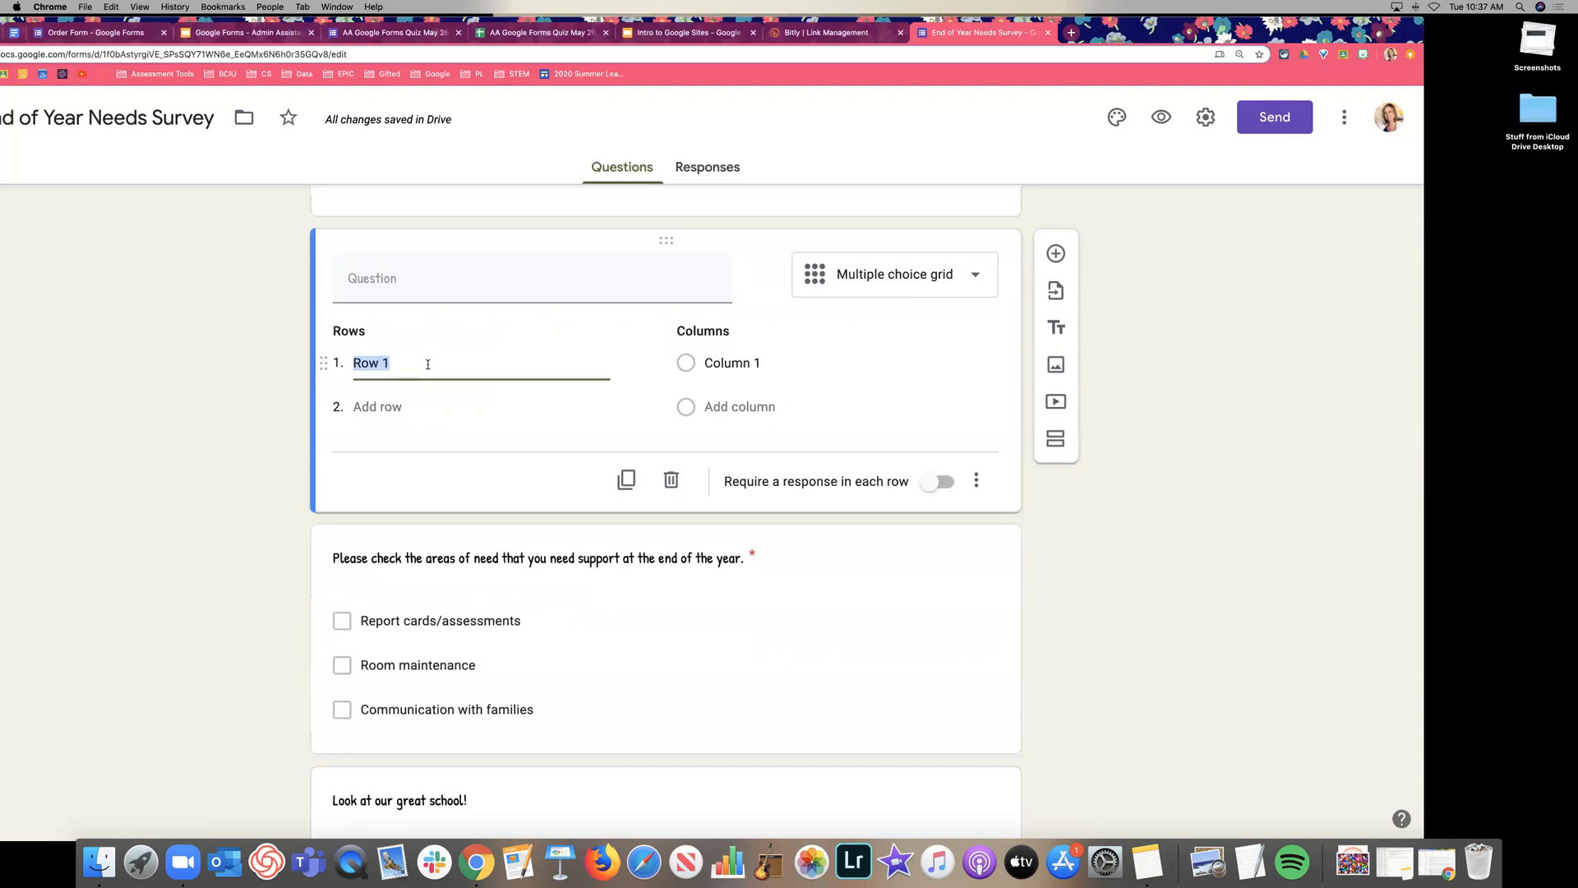
pyautogui.write('Monday')
pyautogui.press('Return')
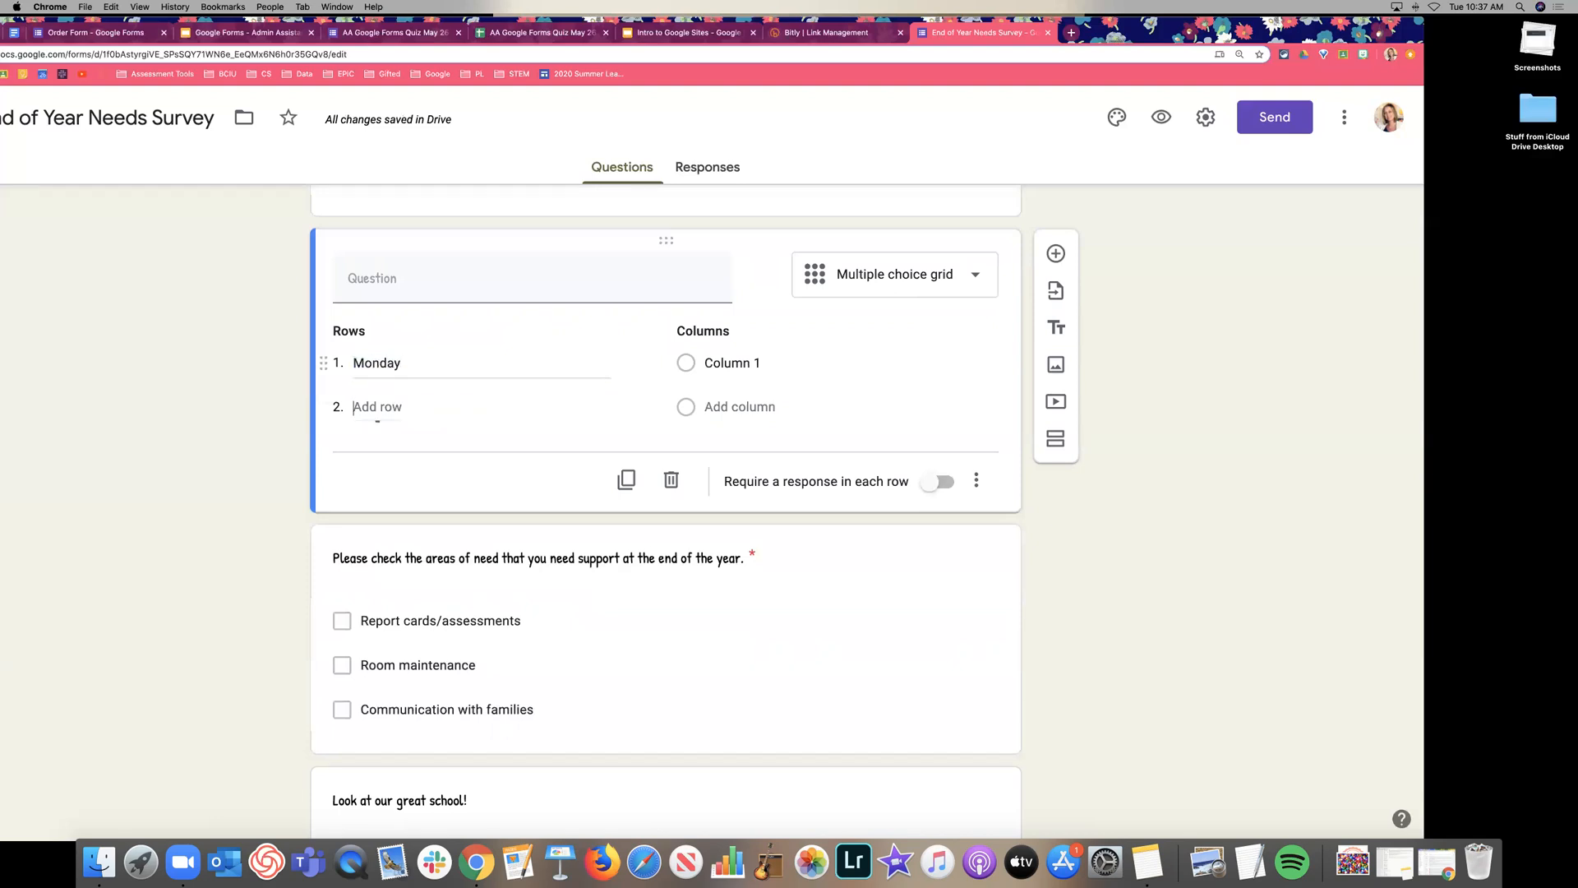
pyautogui.write('Tuesday')
pyautogui.press('Return')
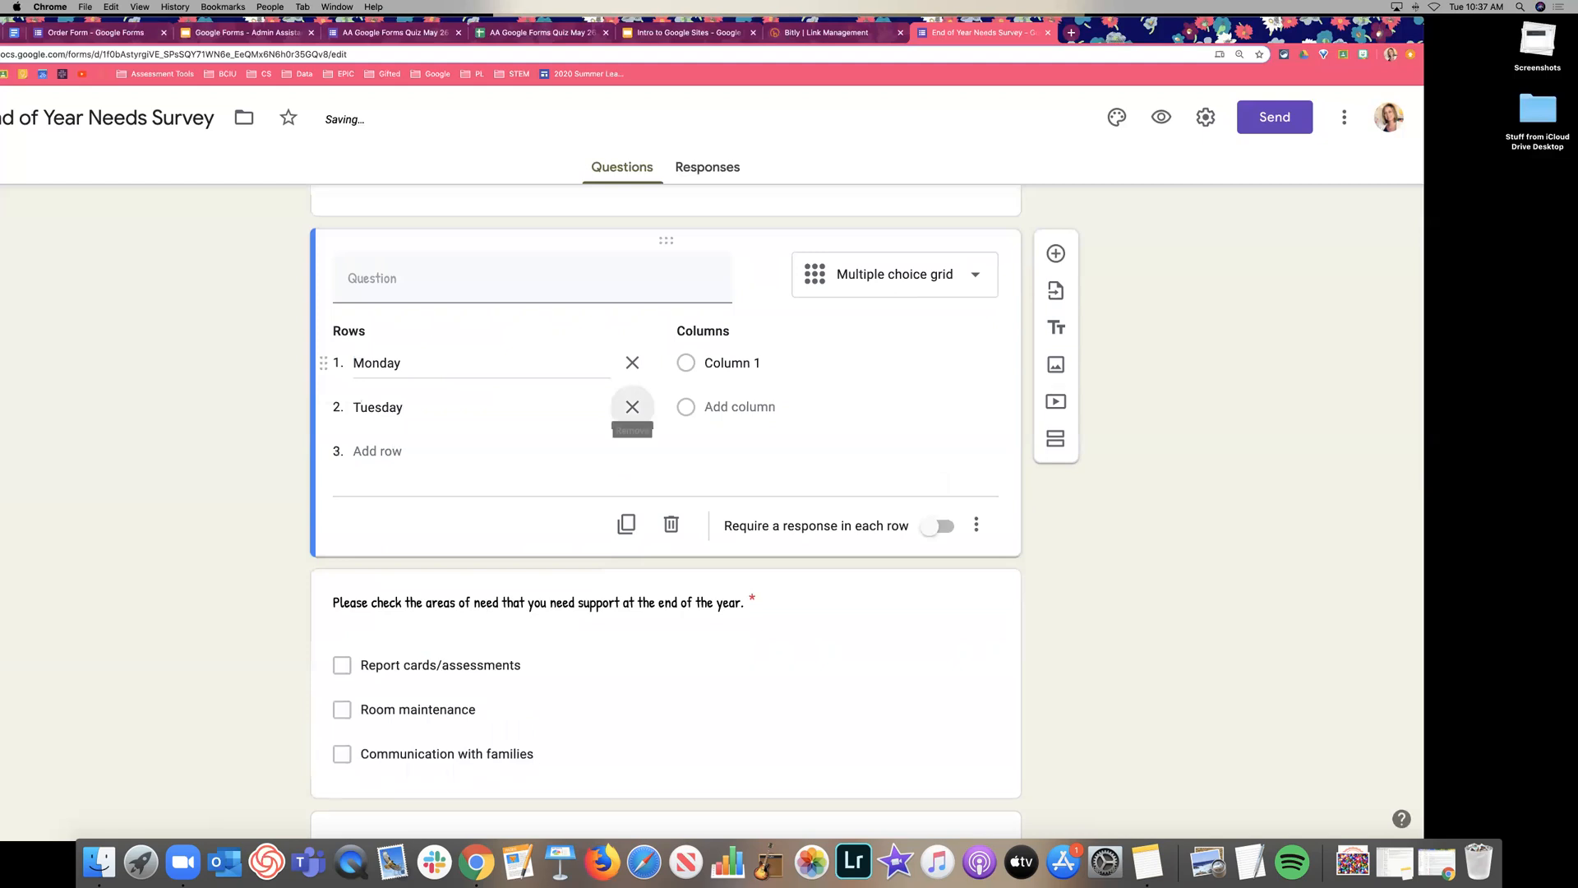
pyautogui.write('Thursday')
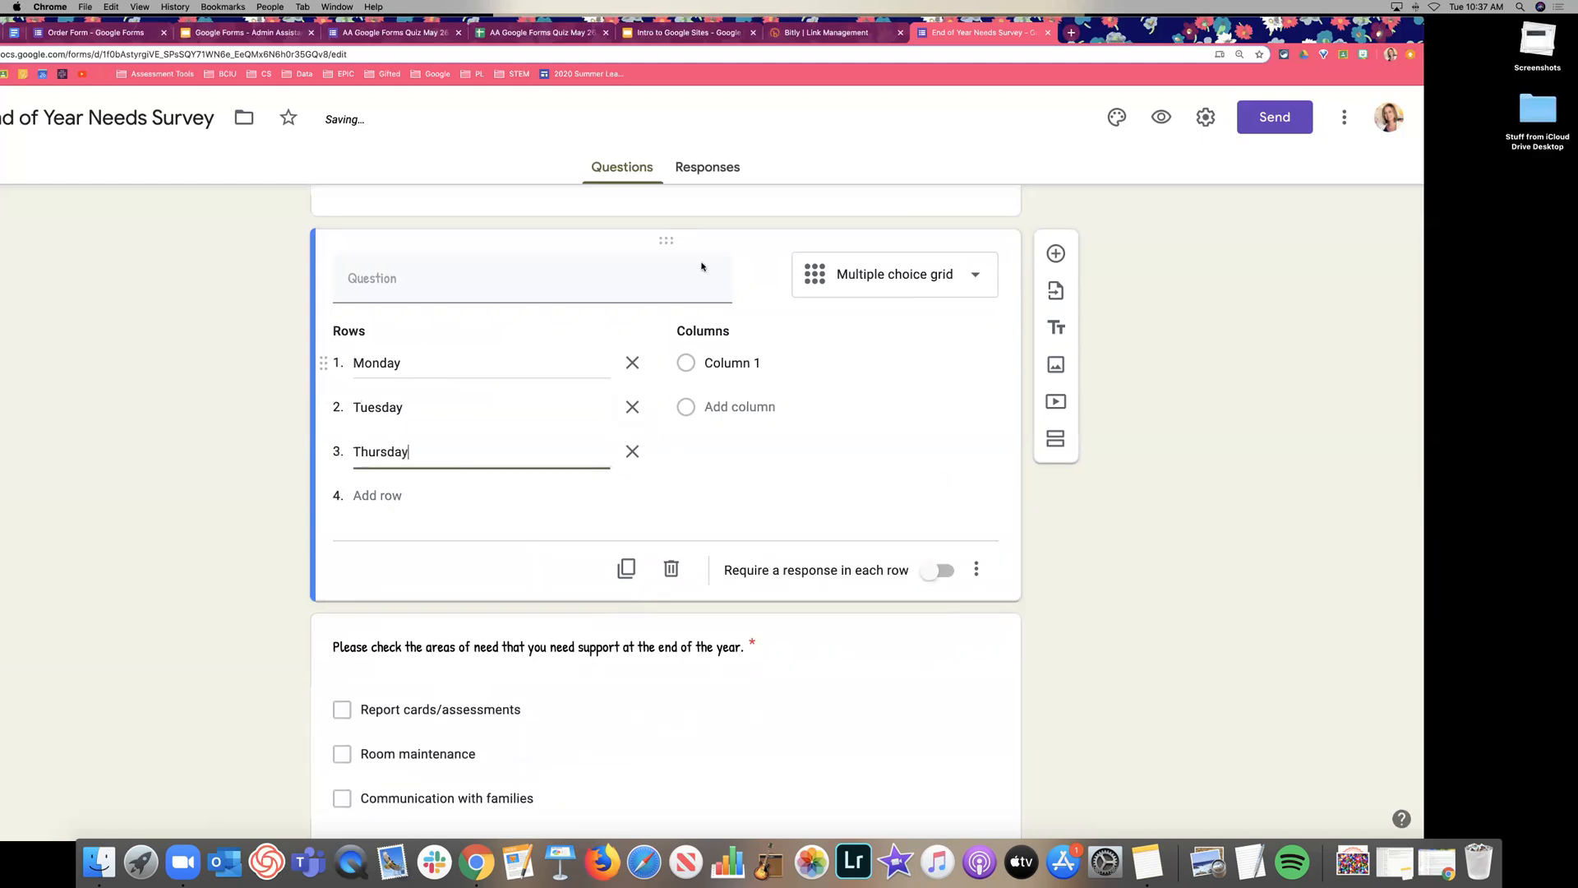
# Add grid columns Morning (8-10 am), Afternoon (11-2) and Evening (6-8 pm).
pyautogui.click(736, 362)
pyautogui.write('Morning (9')
pyautogui.press('BackSpace')
pyautogui.write('8-10 am)')
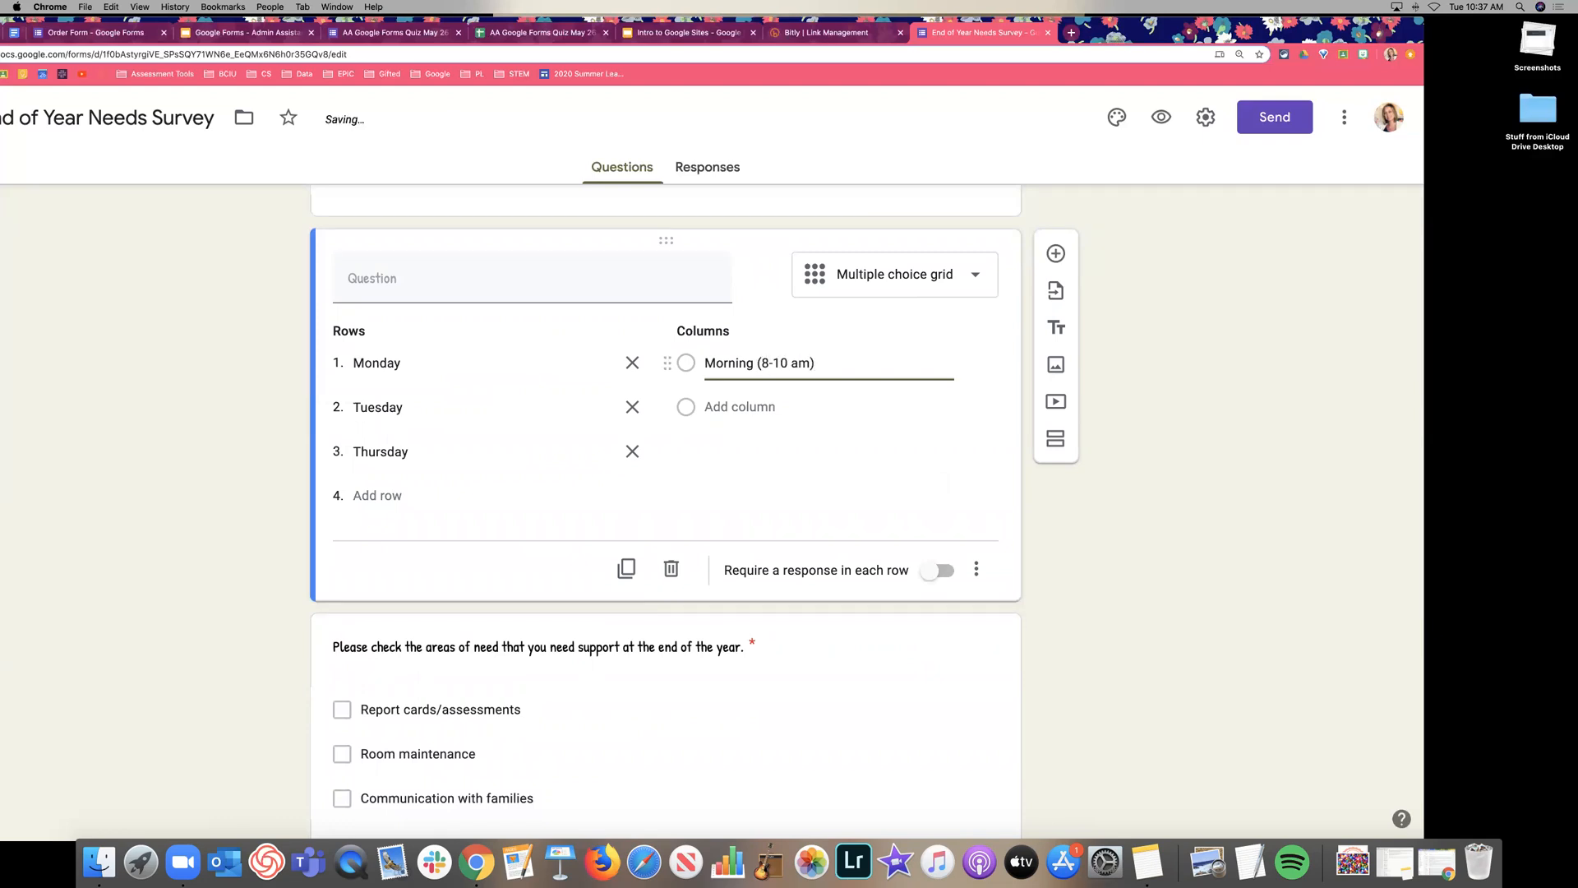
pyautogui.press('Return')
pyautogui.write('Afternoon (11-2)')
pyautogui.press('Return')
pyautogui.write('Evening ')
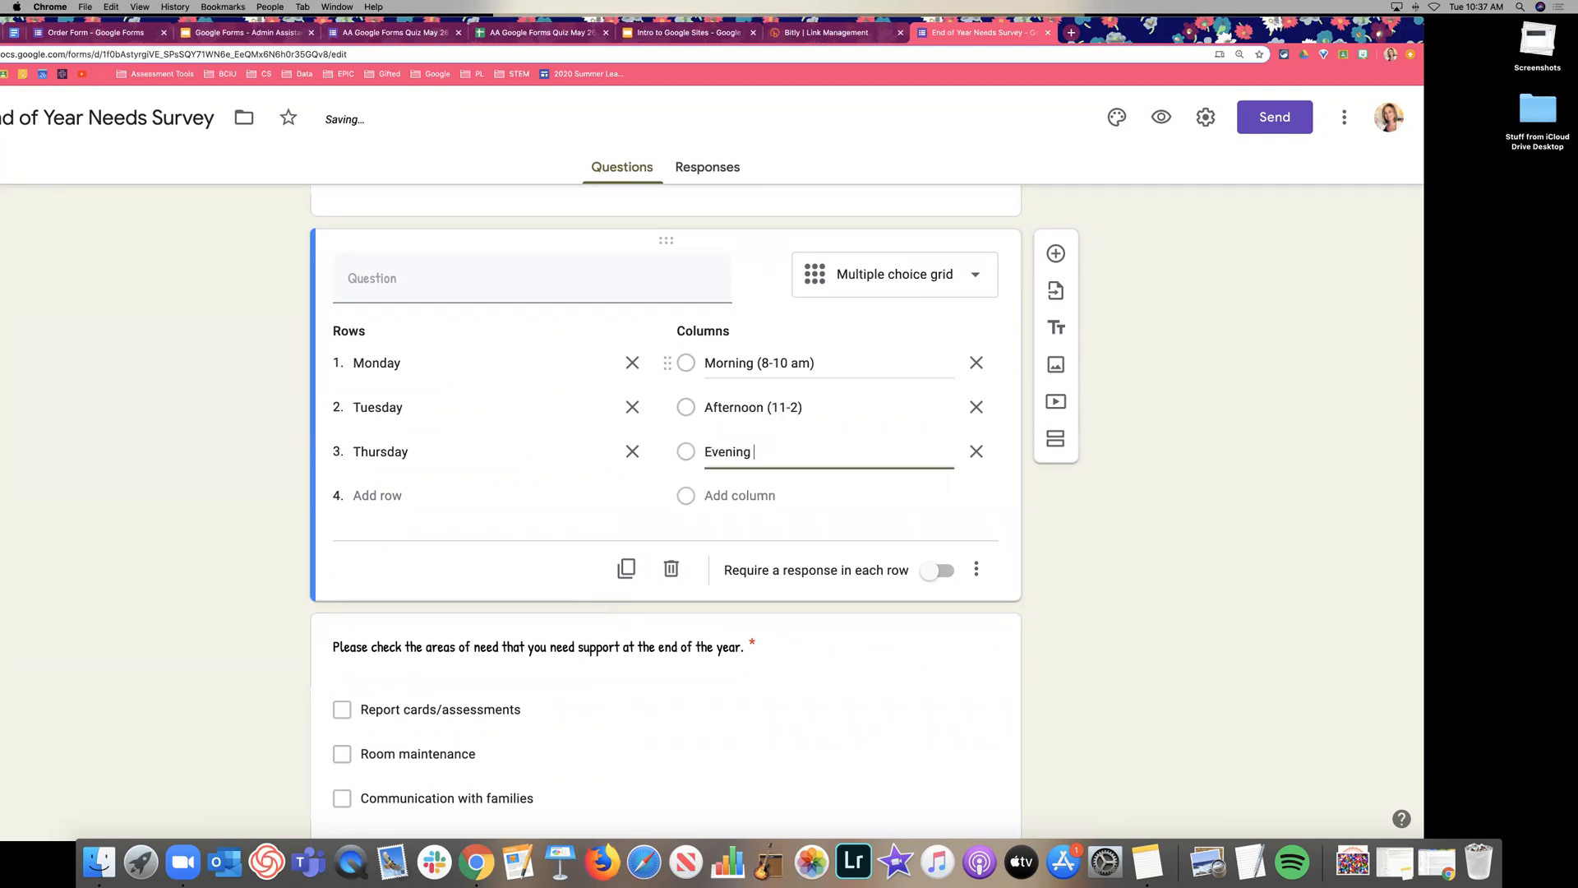
pyautogui.write('(6-8 pm)')
pyautogui.click(998, 389)
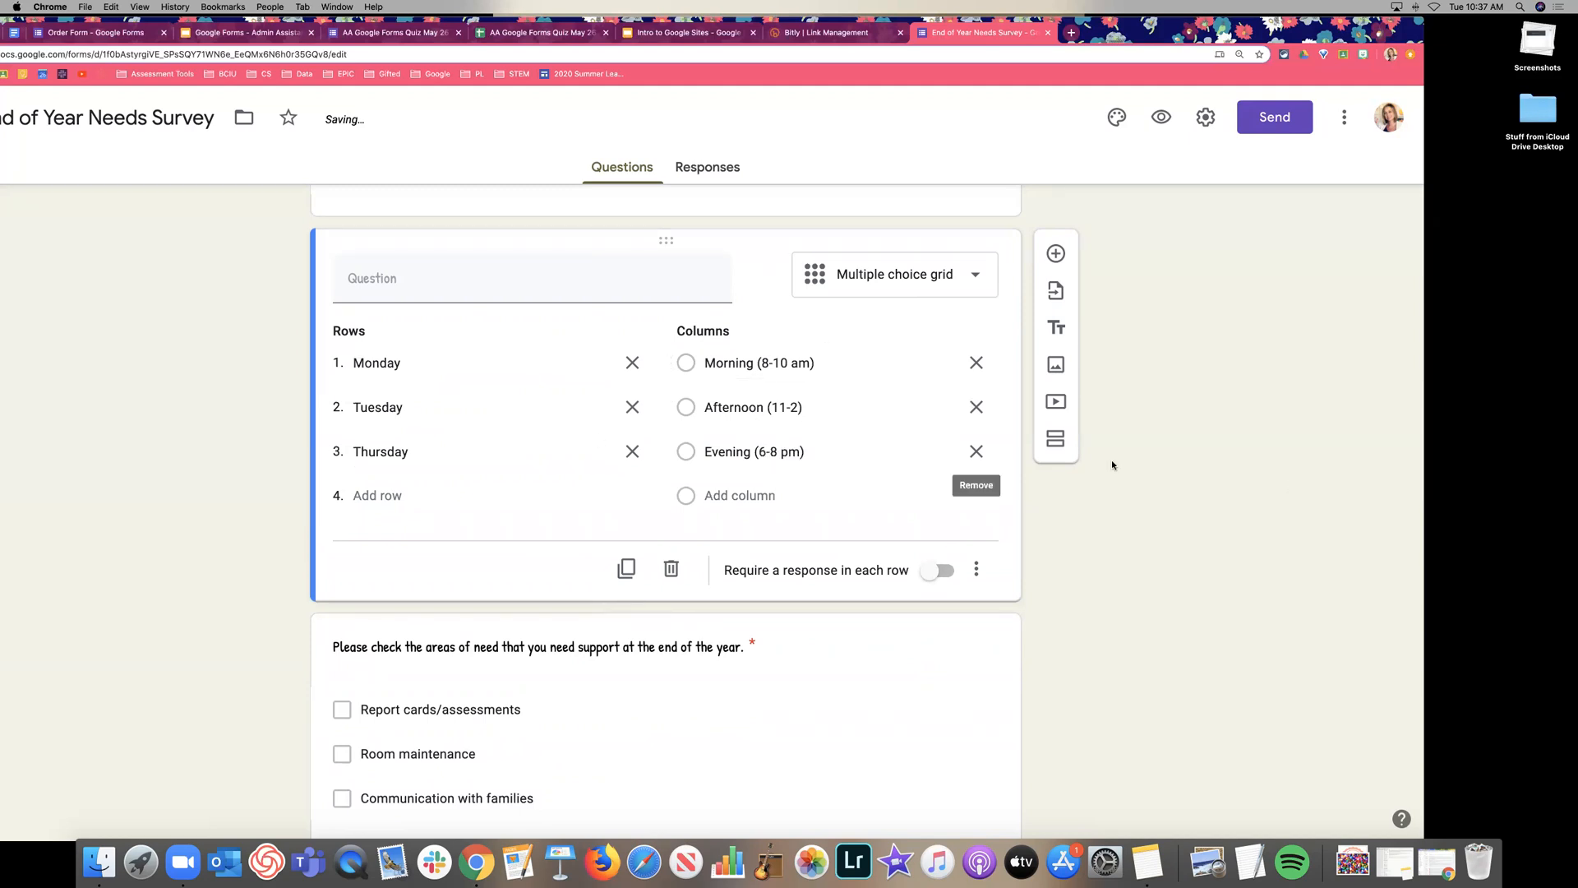
# Preview the form and scroll through it to check the Monday/Tuesday/Thursday time-slot grid.
pyautogui.click(1162, 117)
pyautogui.scroll(-10, 1083, 427)
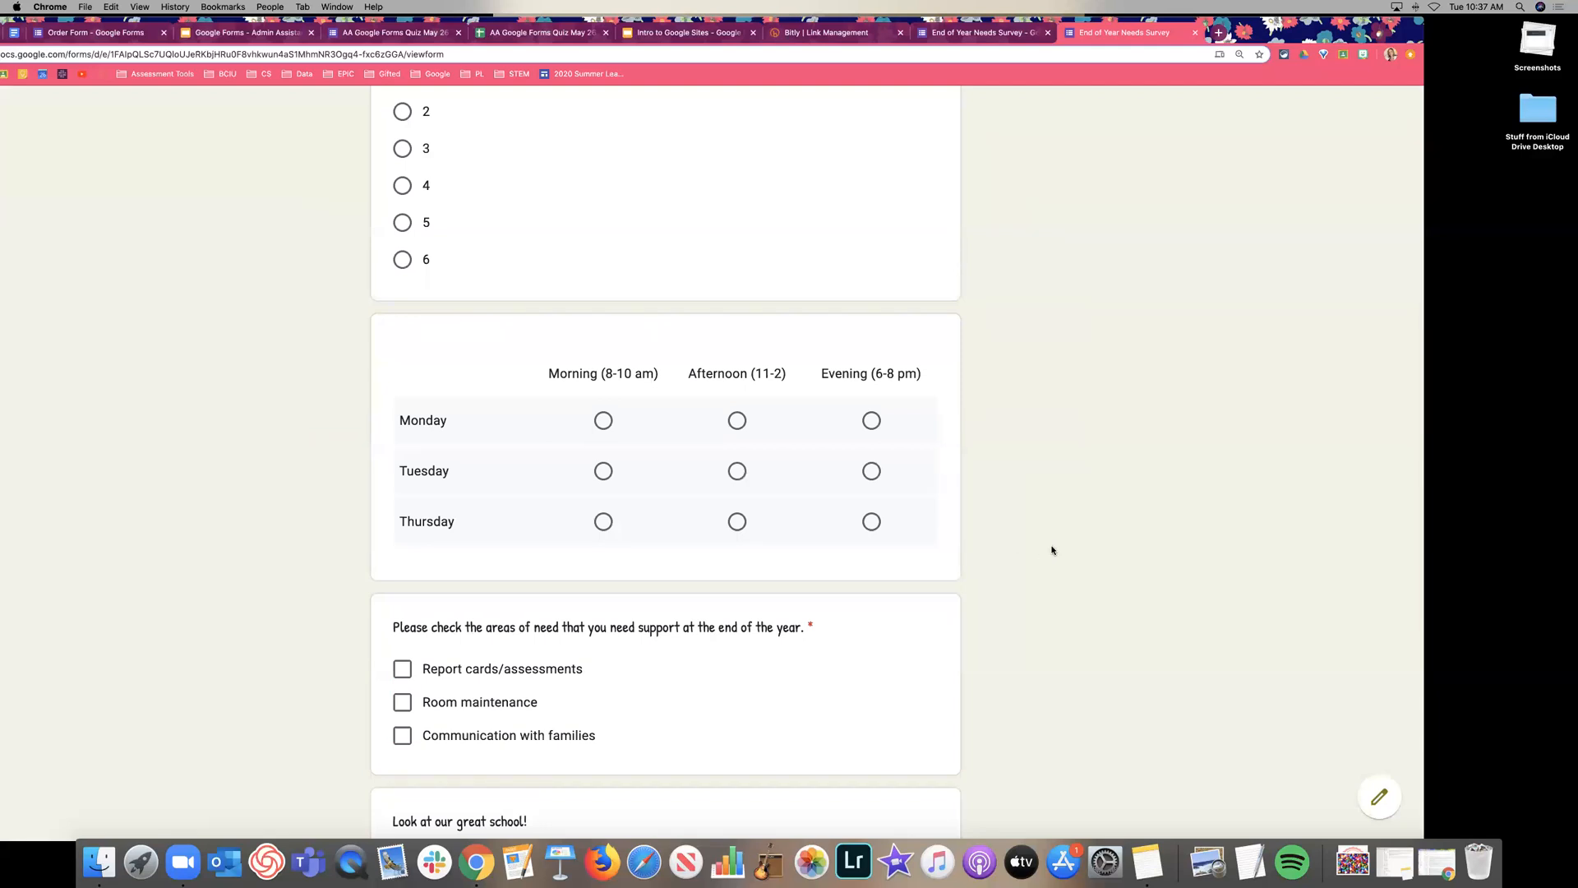
pyautogui.scroll(-2, 1051, 548)
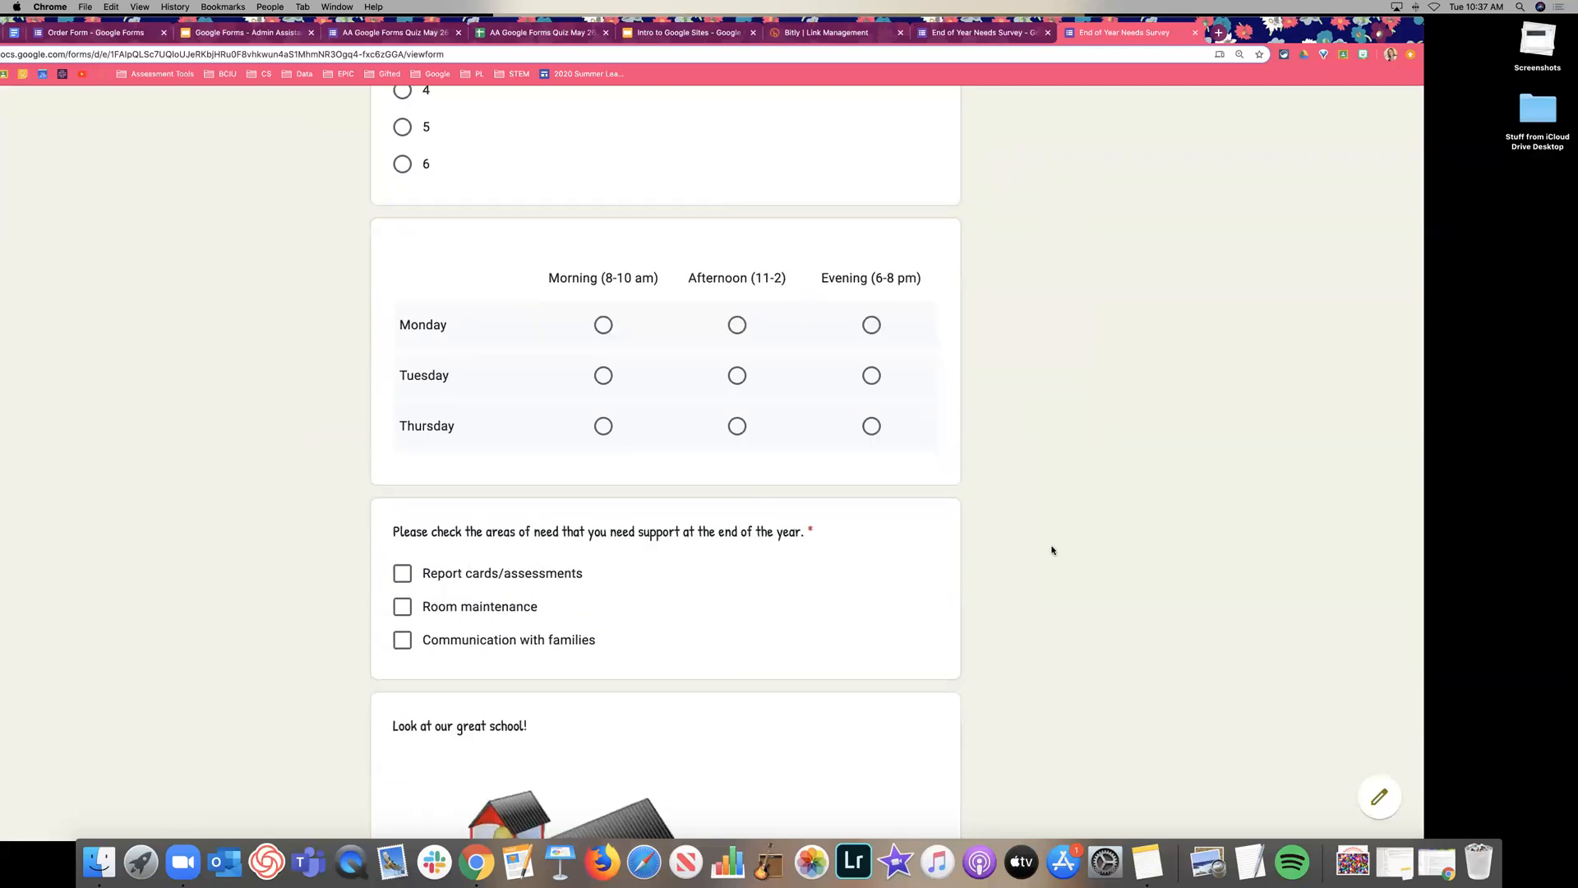
pyautogui.scroll(15, 1076, 575)
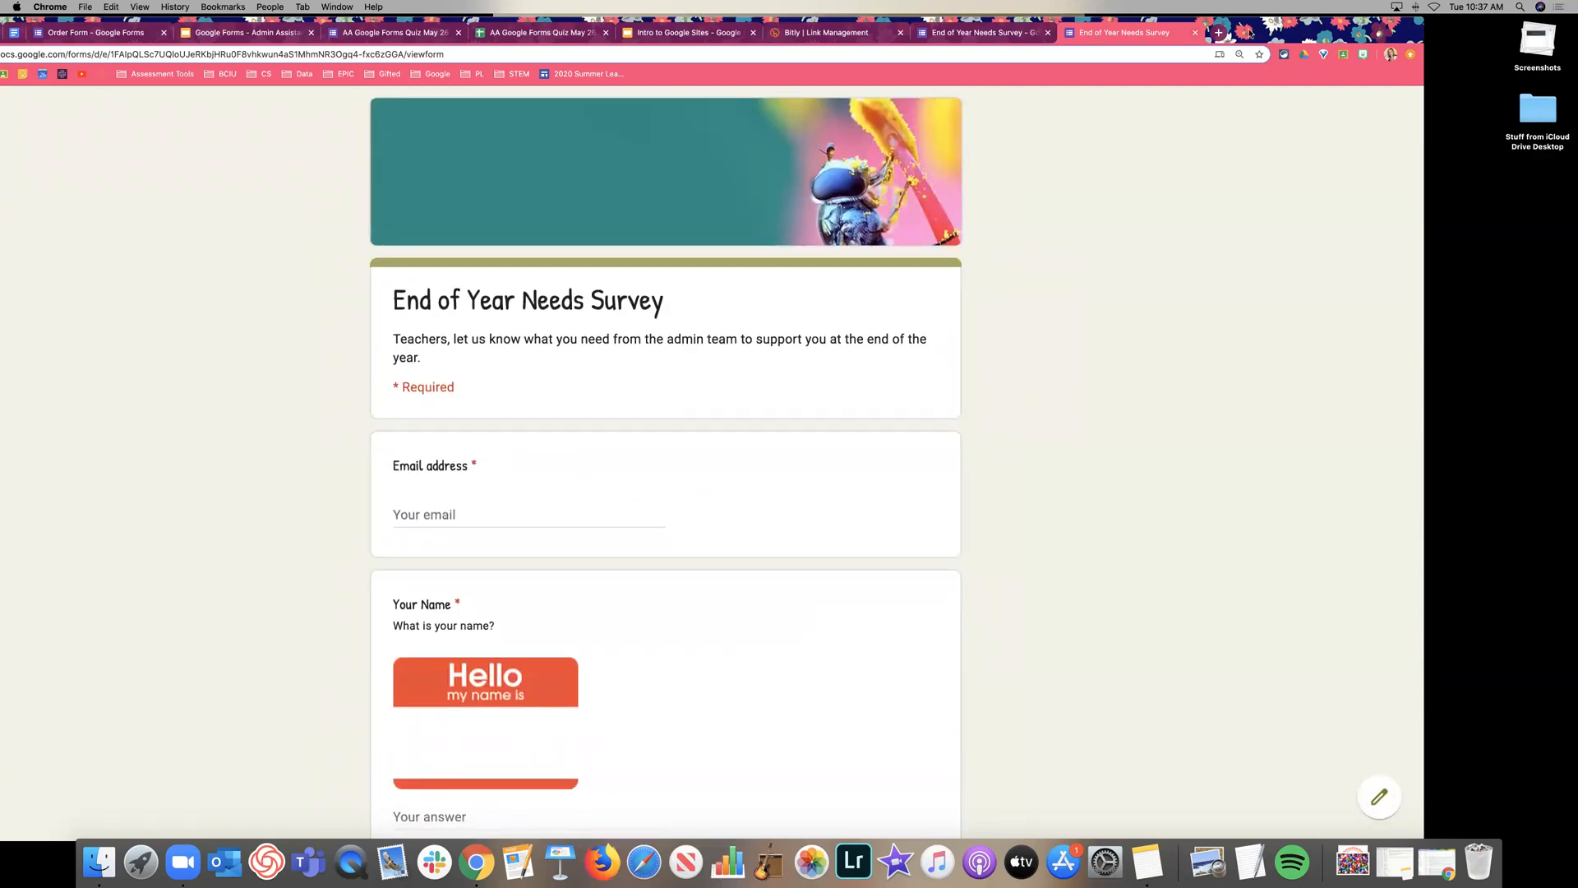
# Return to the form editor and open the three-dot More actions menu.
pyautogui.moveTo(1250, 33); pyautogui.dragTo(1256, 69)
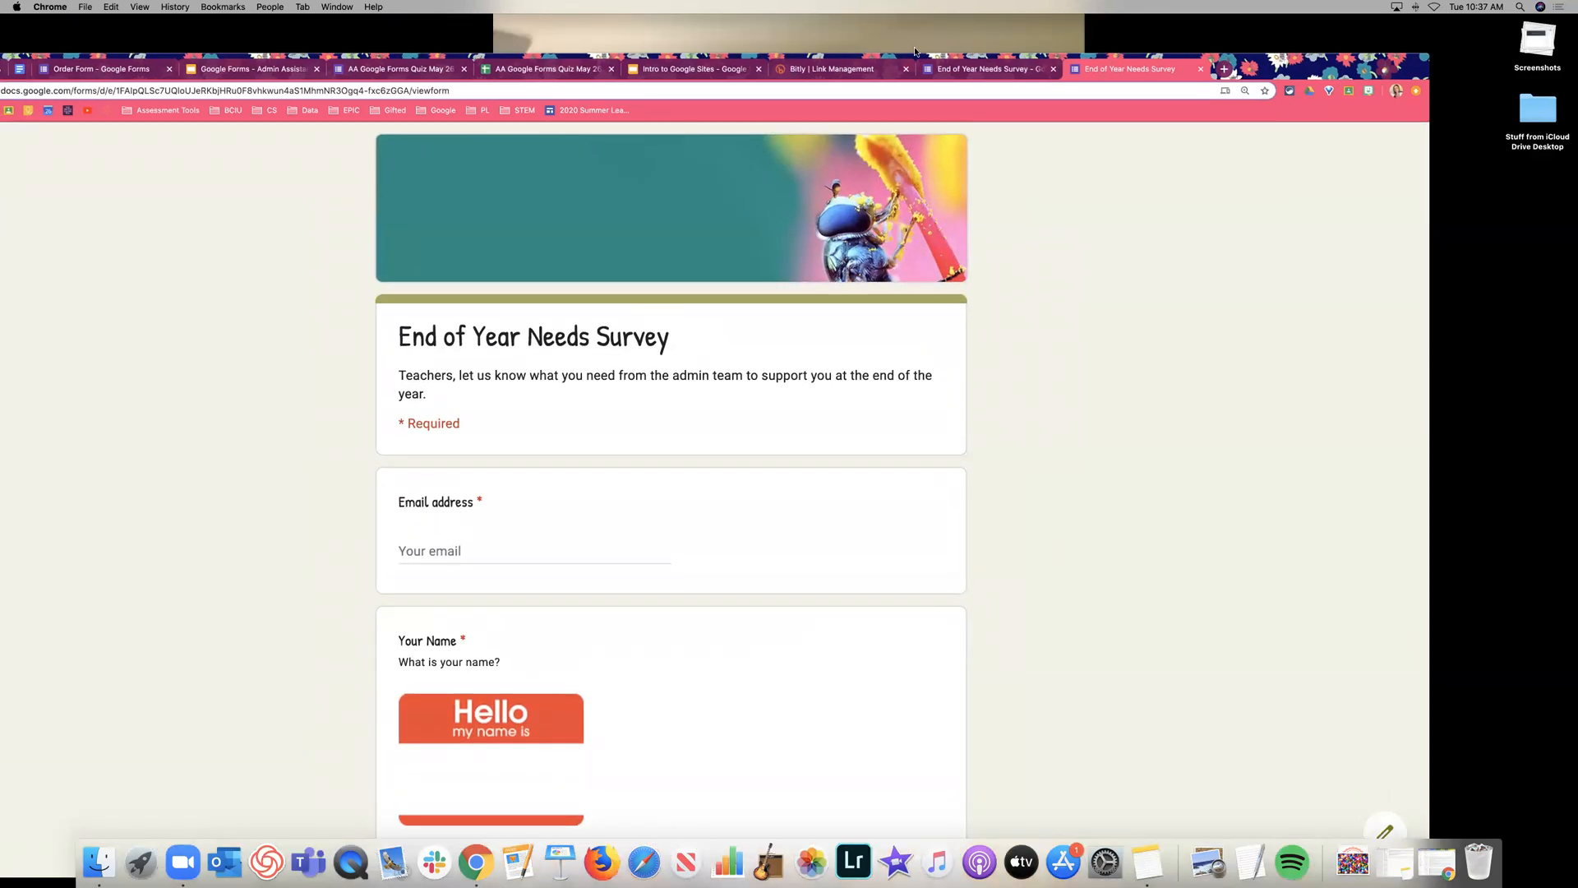
pyautogui.click(993, 72)
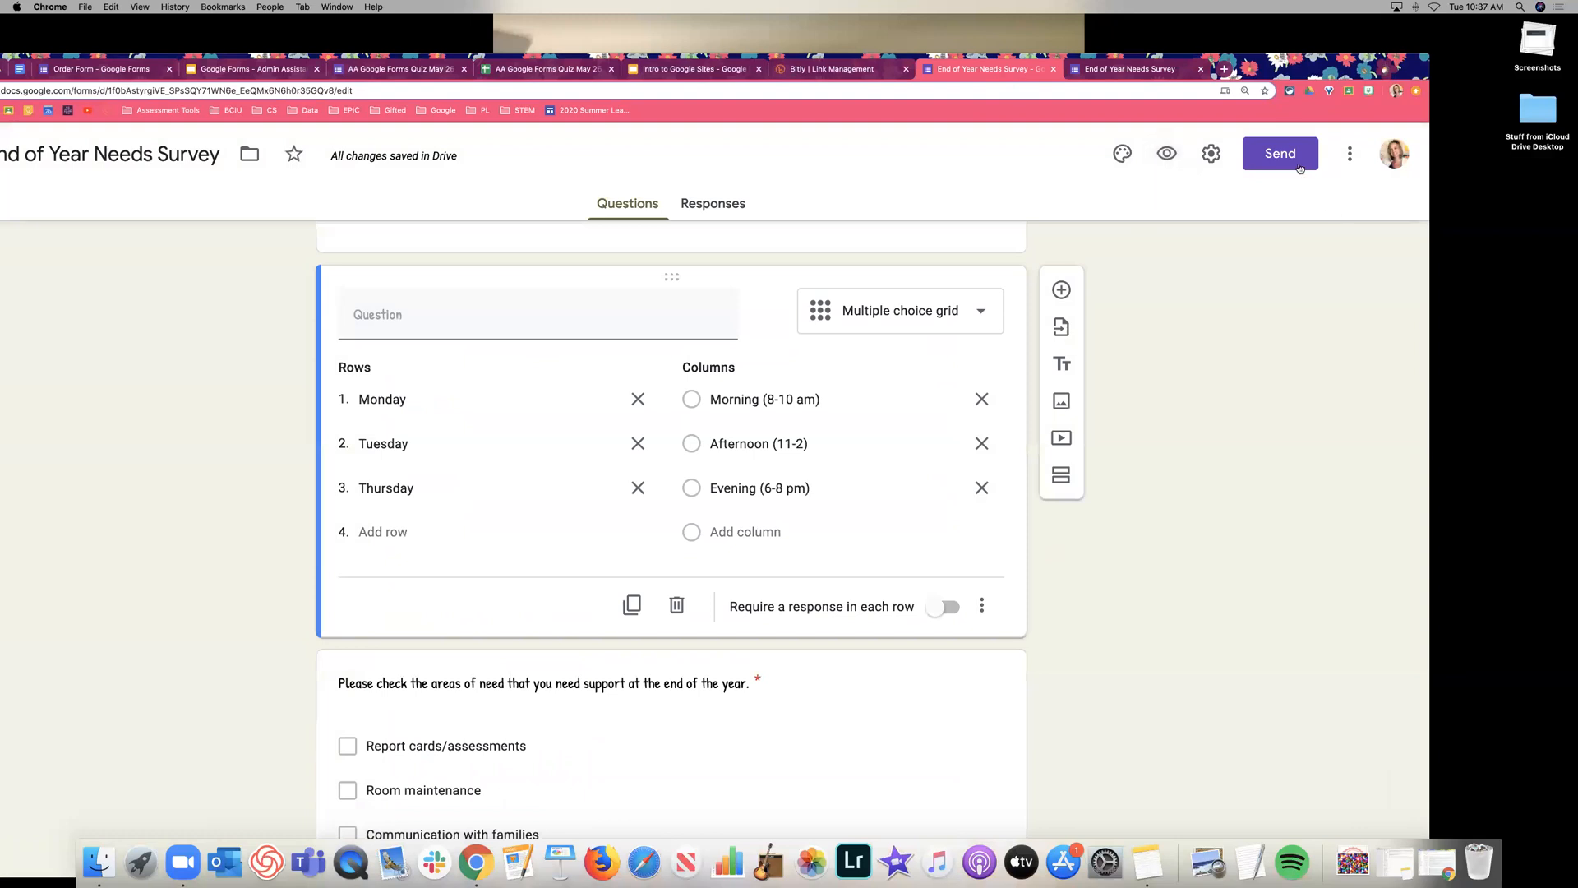
pyautogui.click(1350, 155)
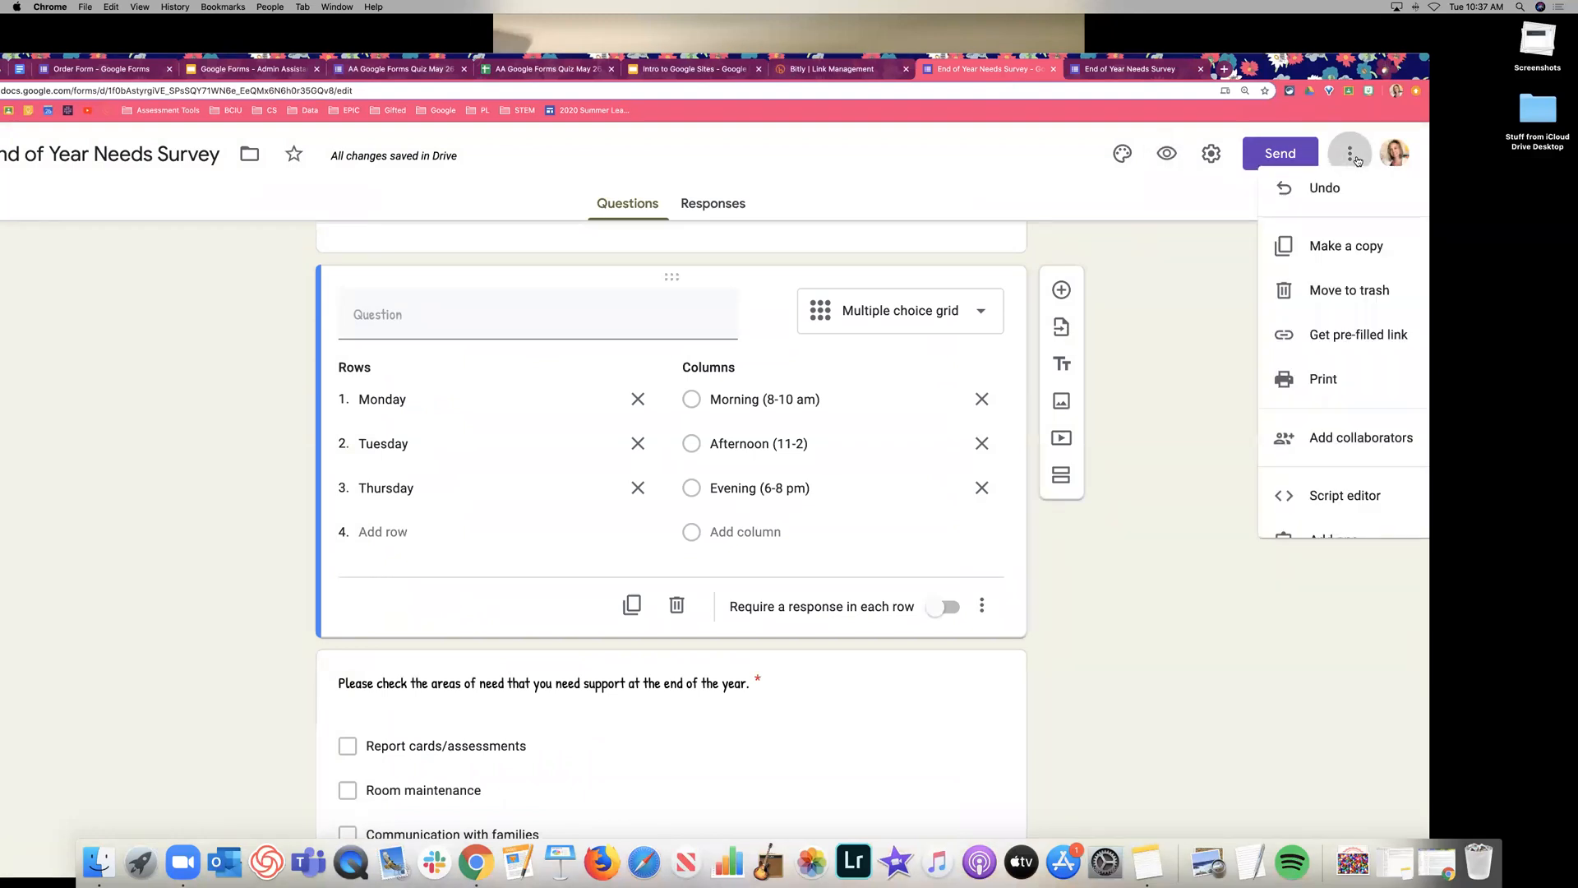
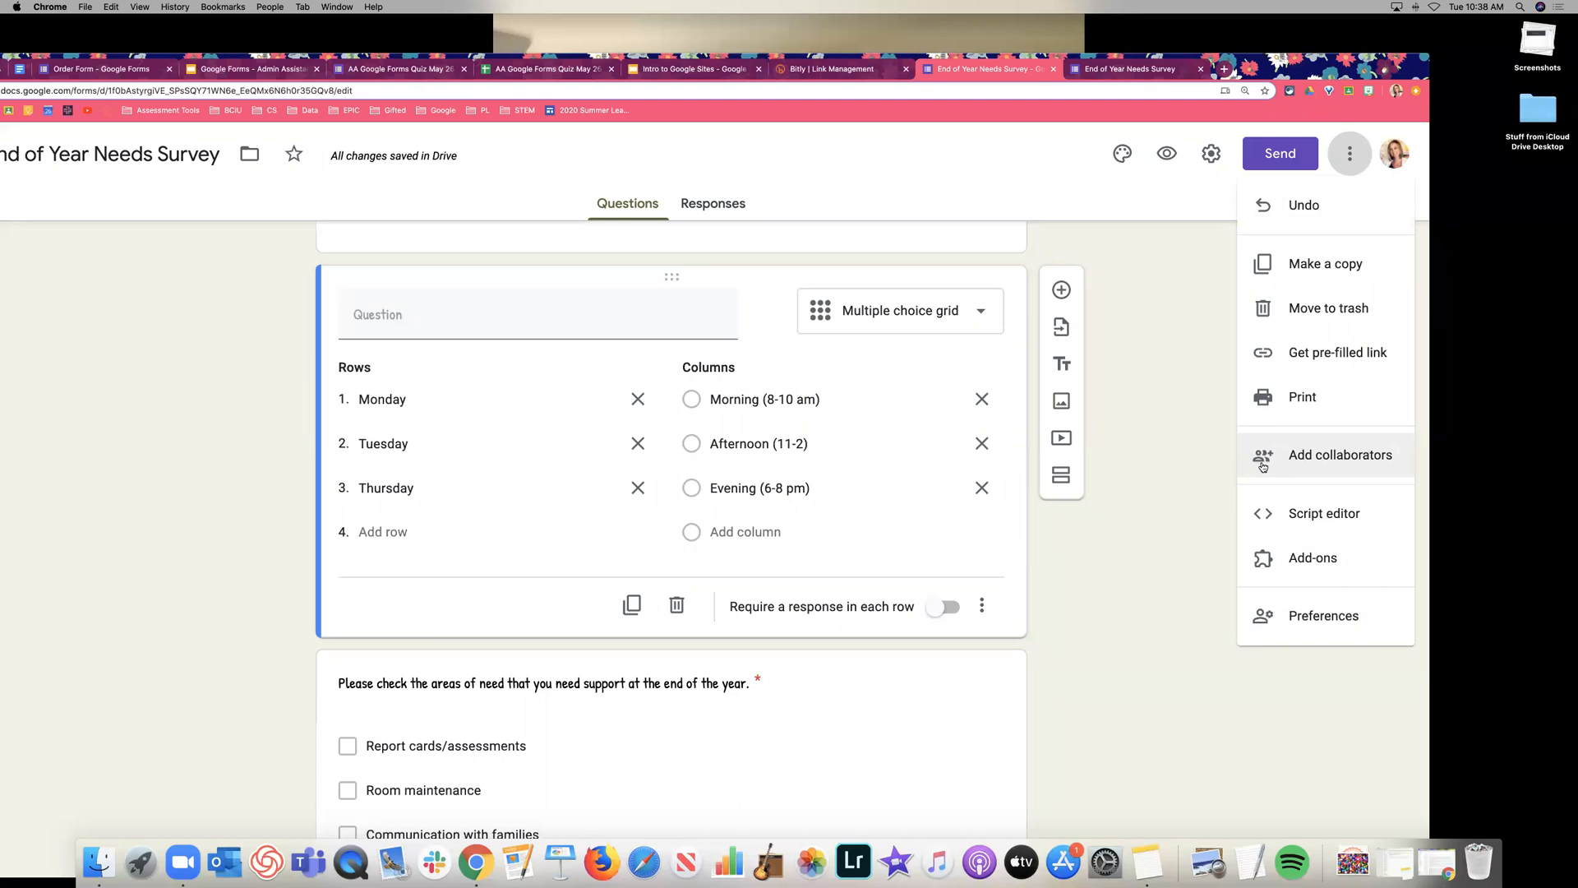
# Add the colleague as an editor of the survey, check the sharing settings, and send the invitation.
pyautogui.click(1284, 465)
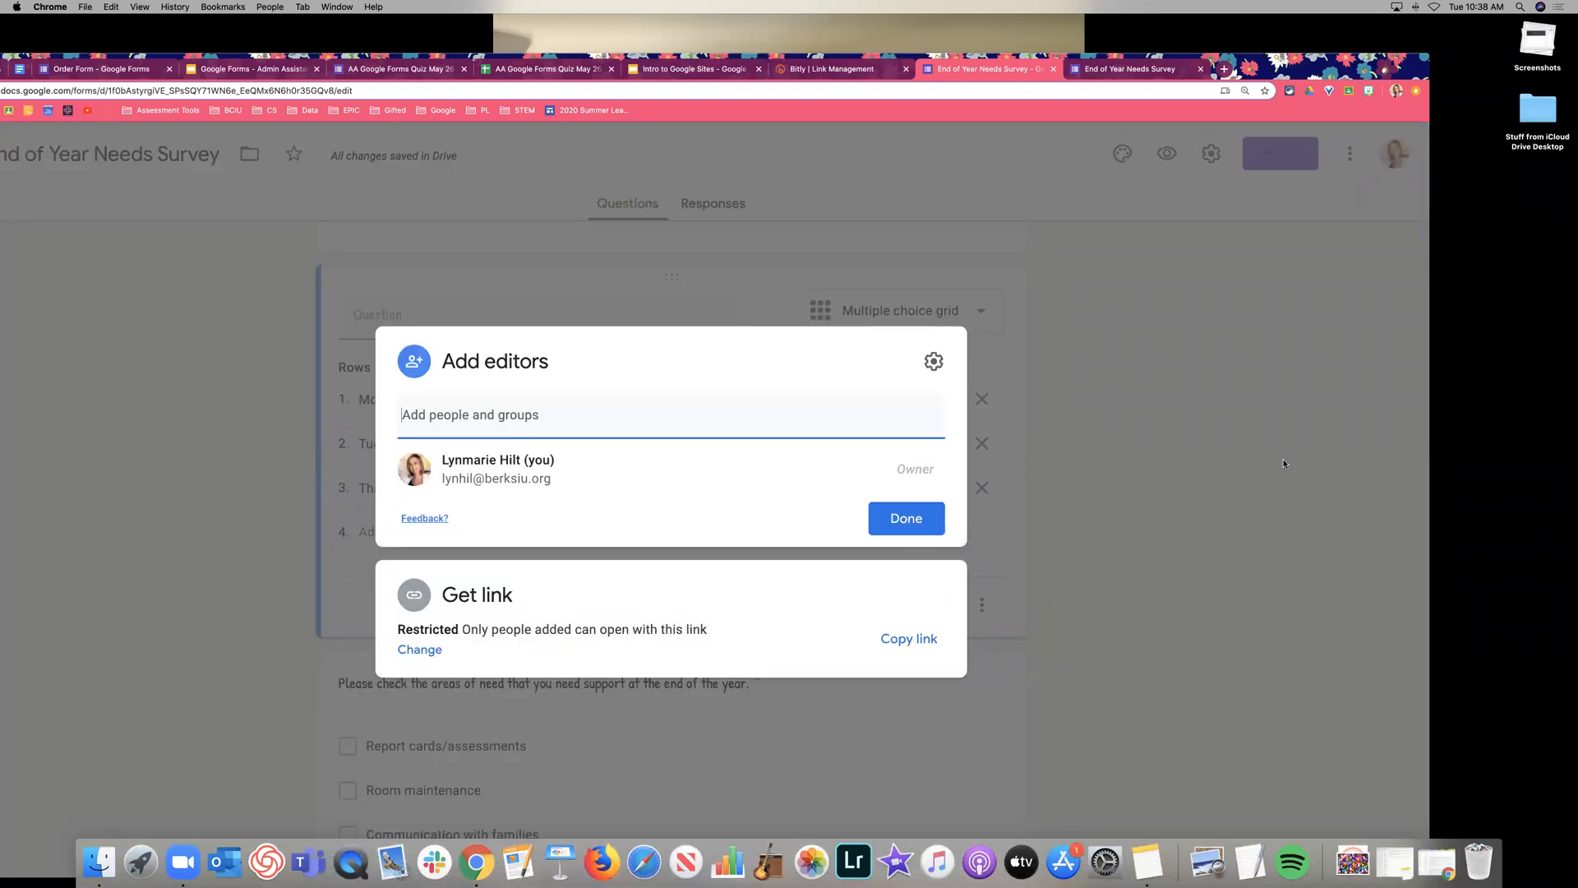
pyautogui.write('jos')
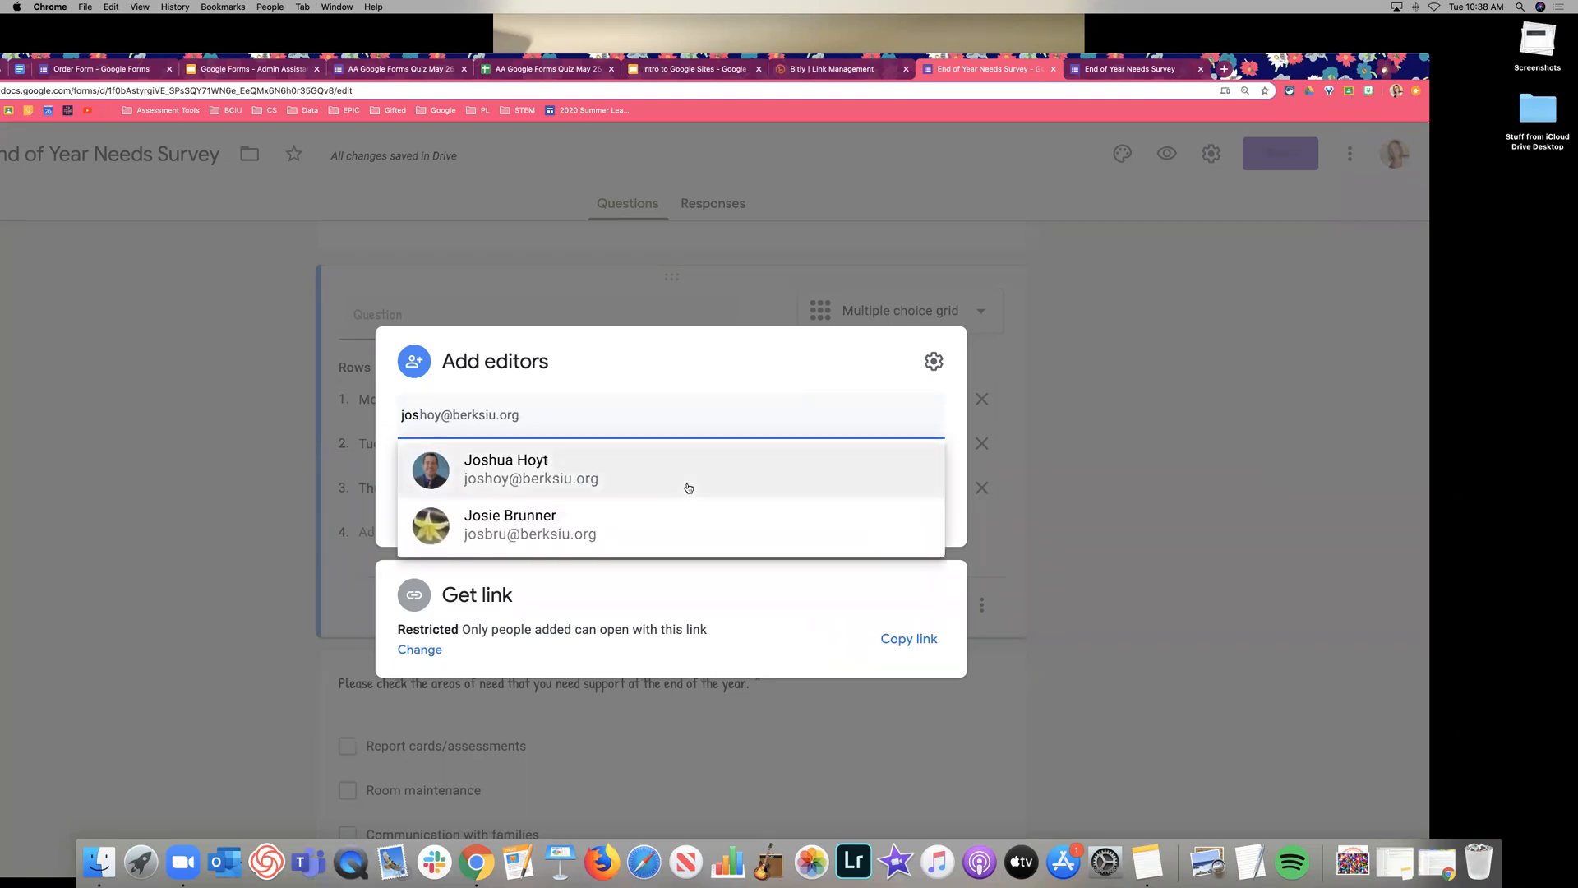
pyautogui.click(688, 489)
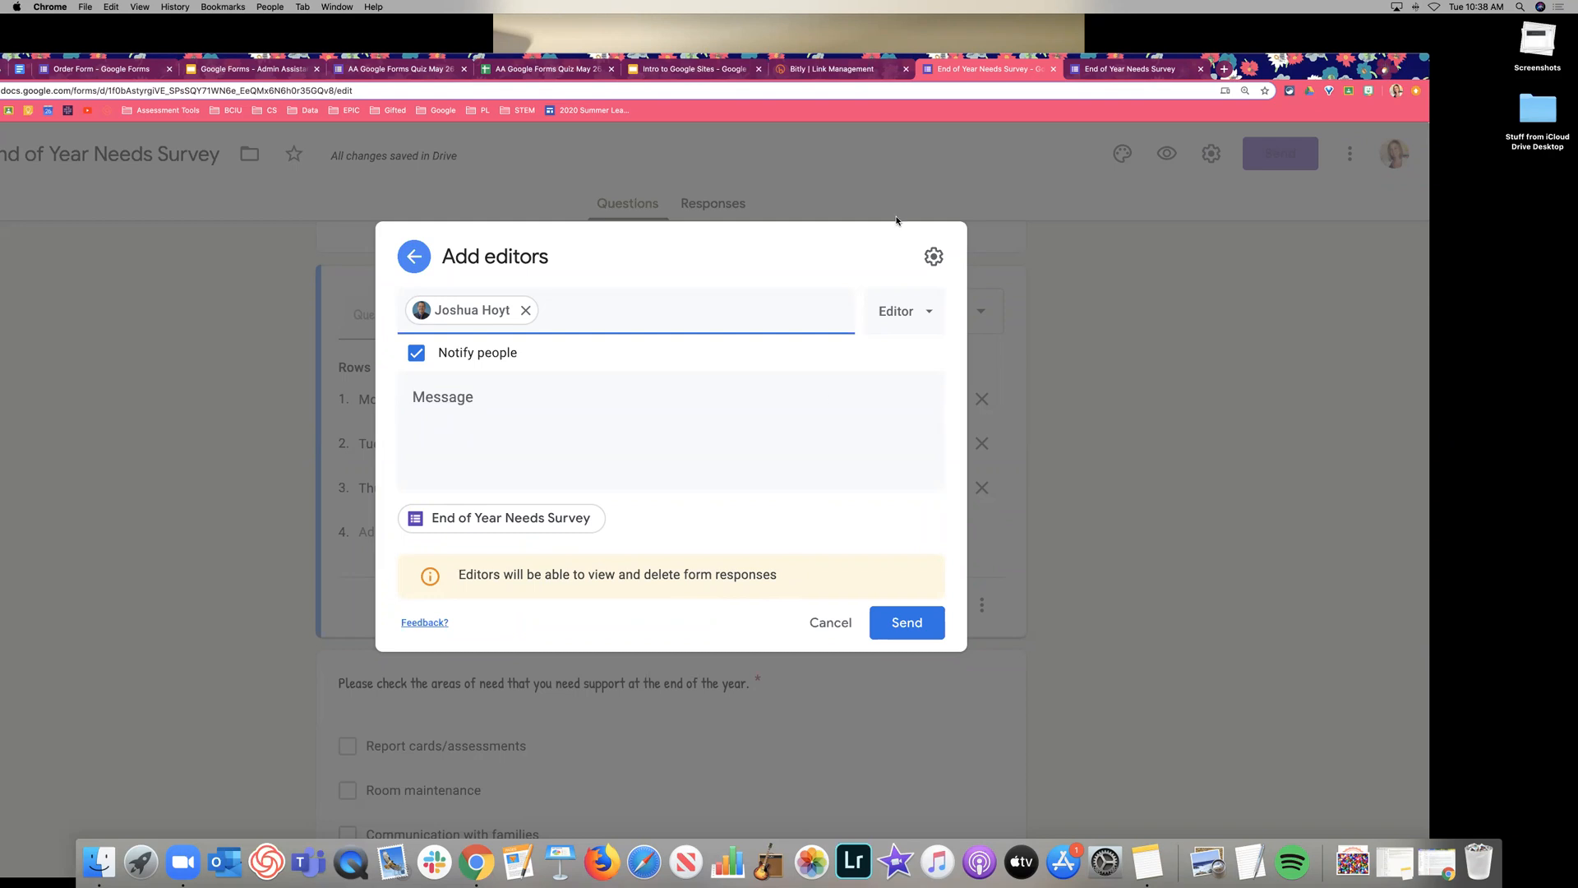
pyautogui.click(934, 255)
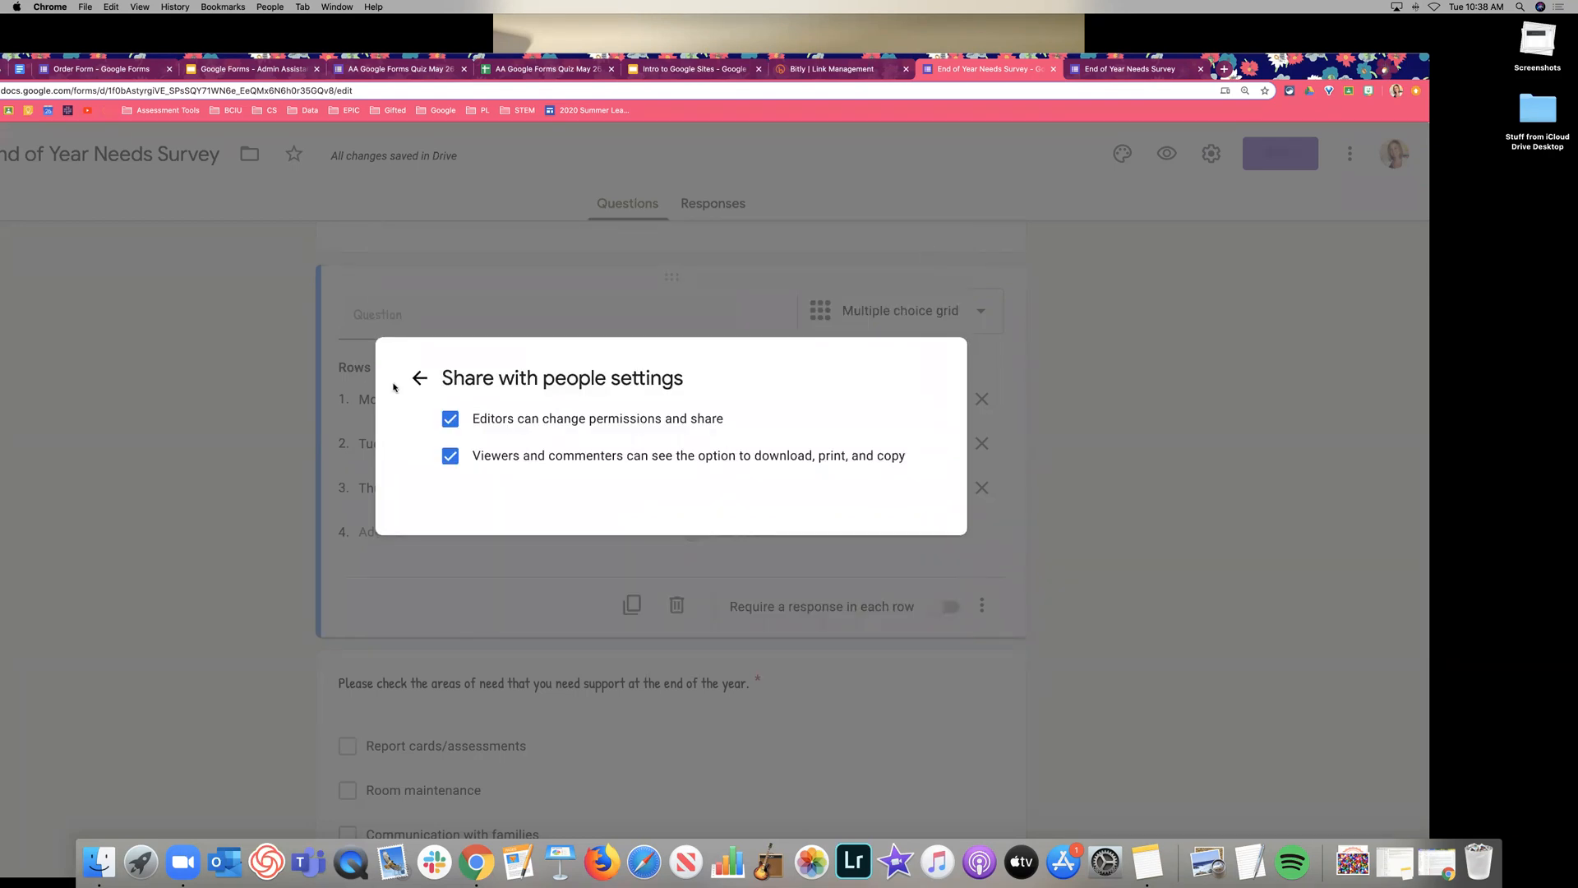
pyautogui.click(419, 377)
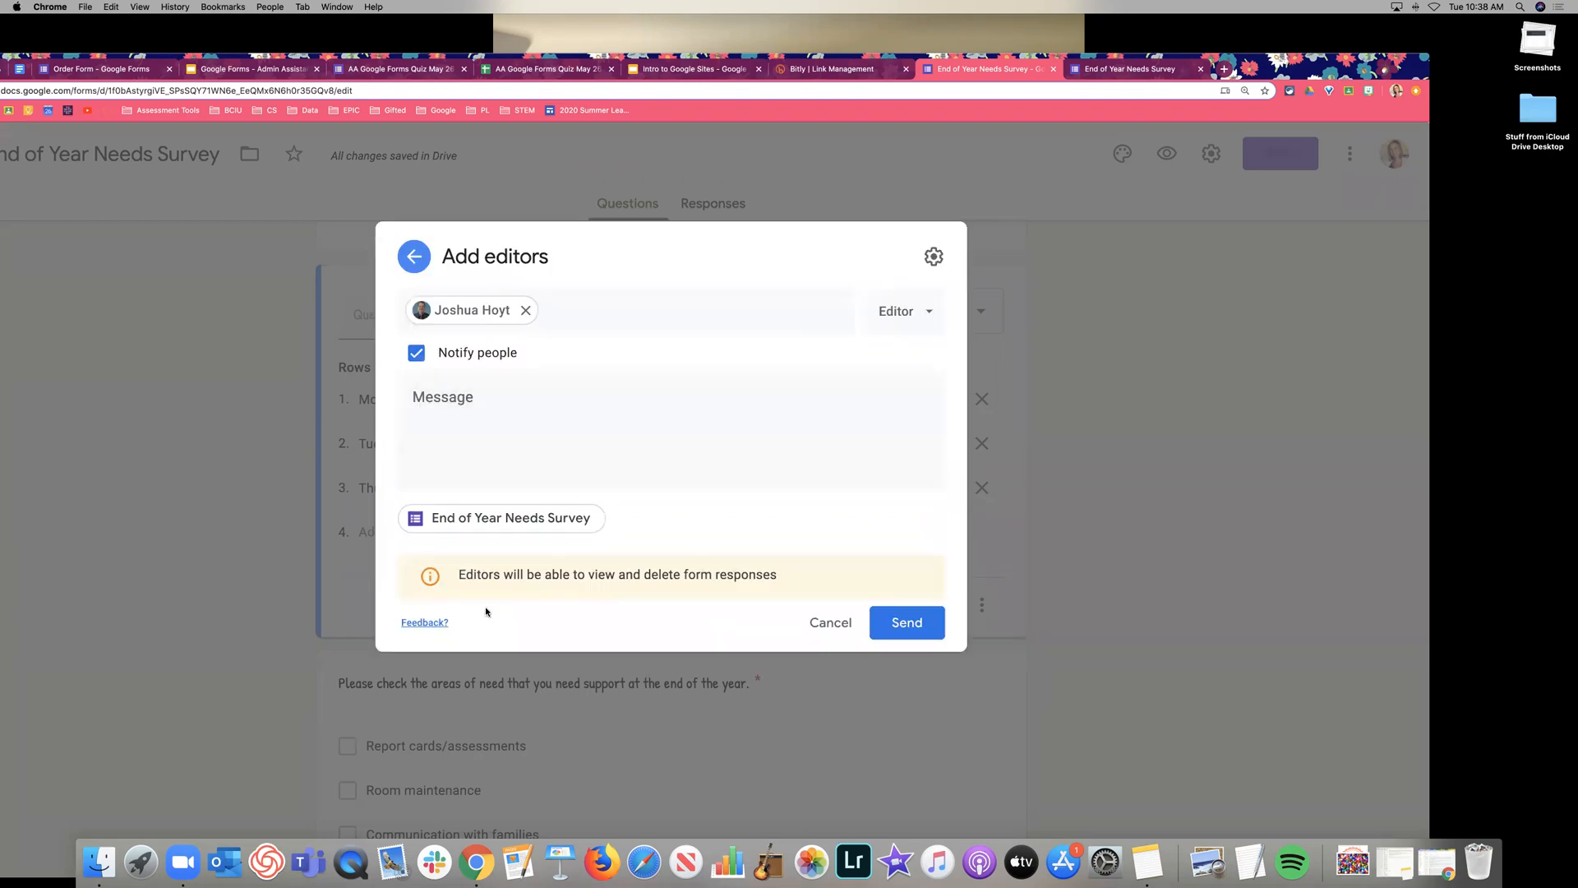
pyautogui.click(914, 622)
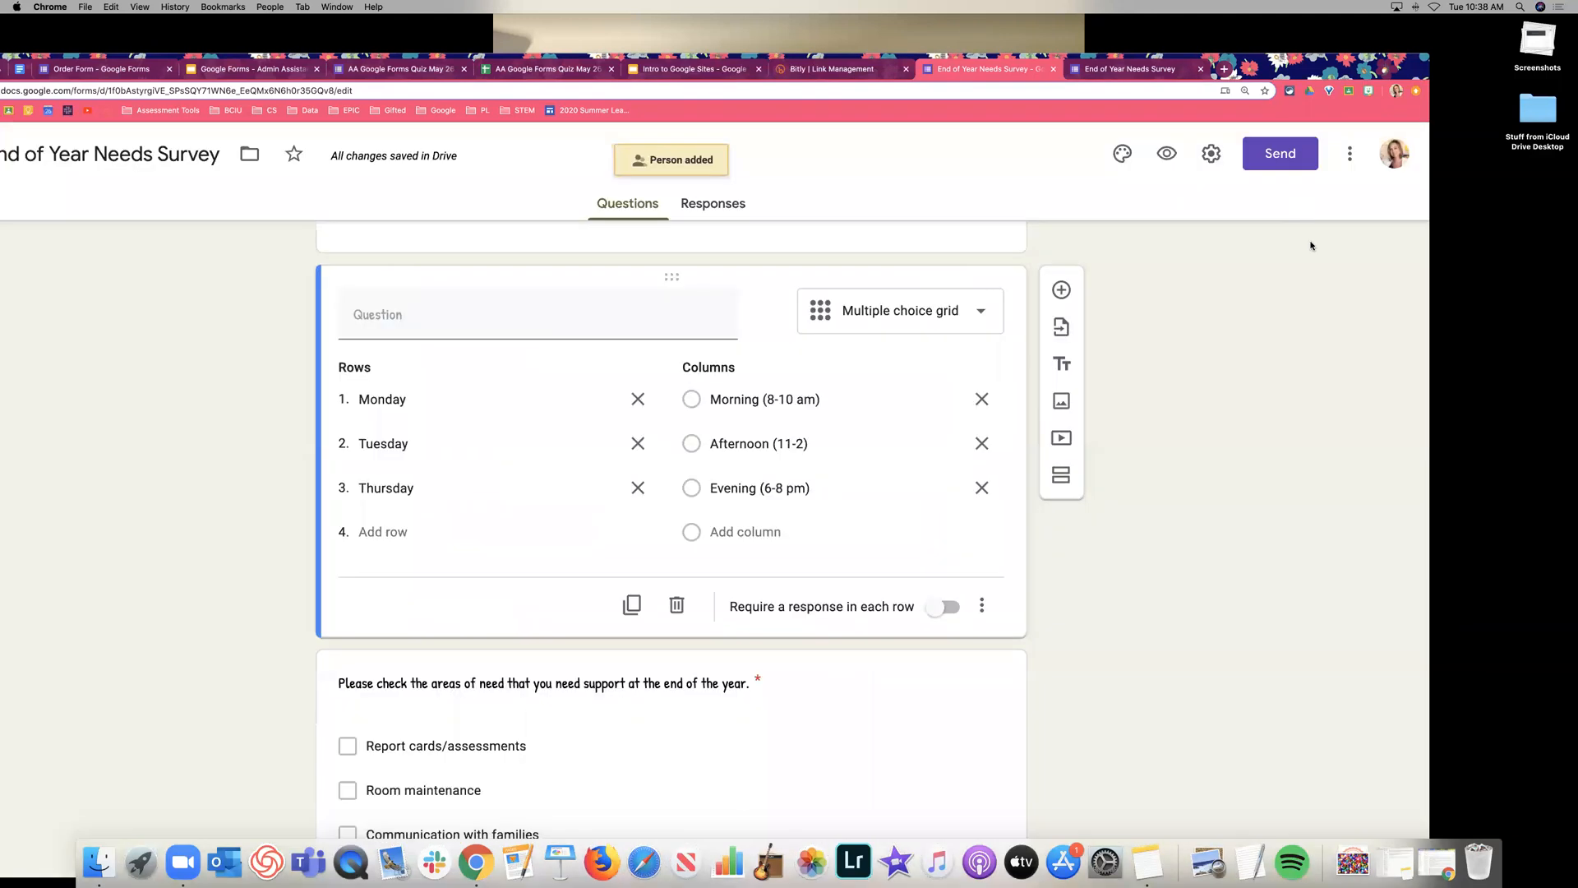
pyautogui.click(1350, 155)
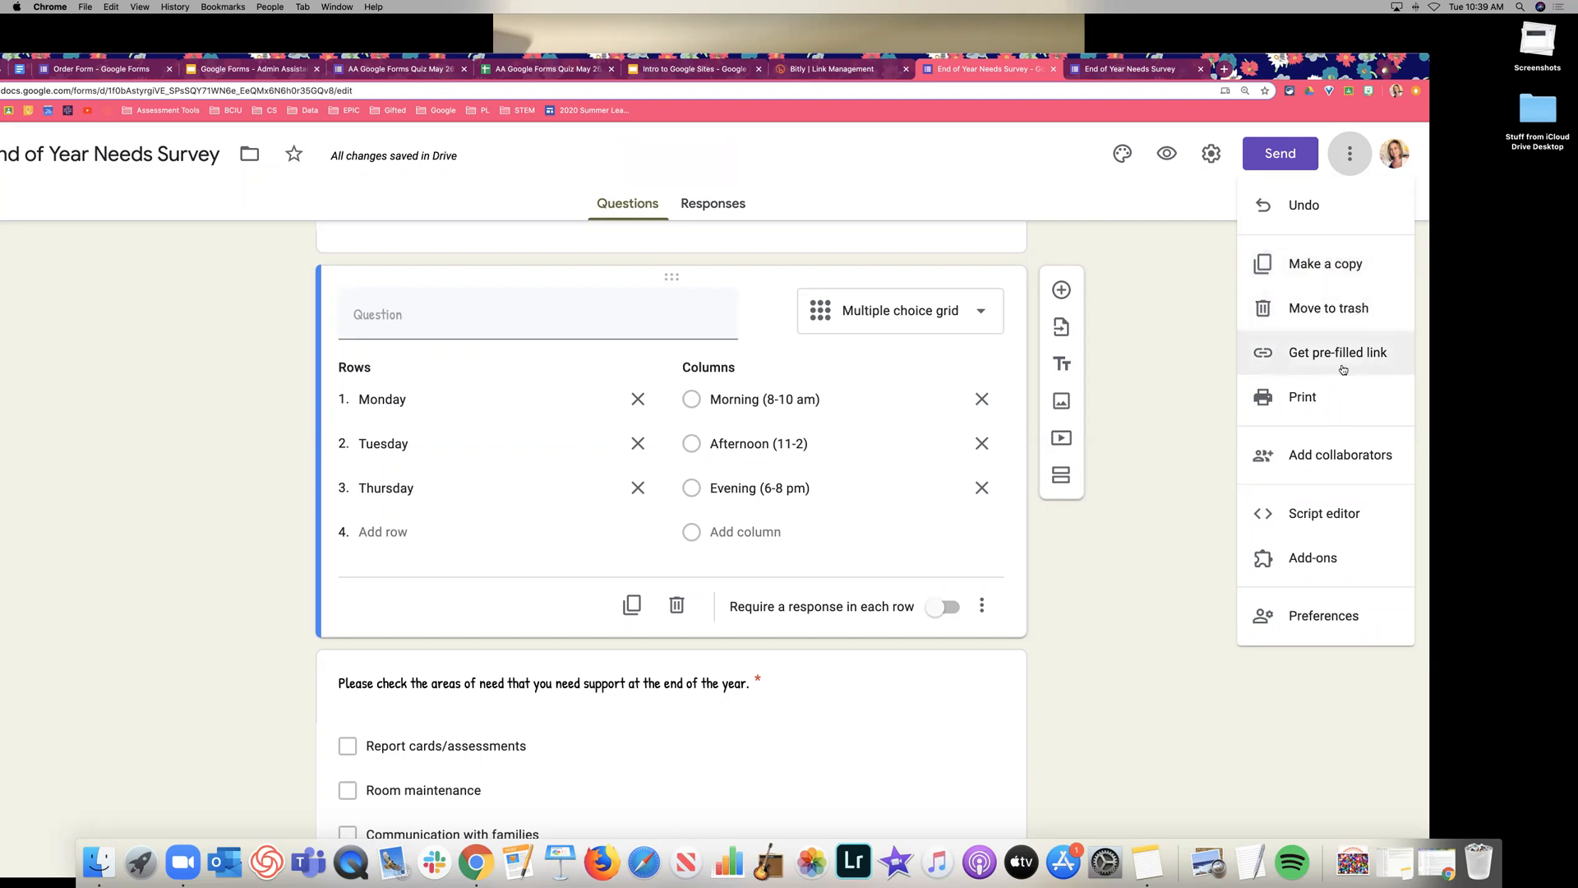
# Generate a pre-filled link answering grade 3, Monday afternoon and Room maintenance.
pyautogui.click(1313, 364)
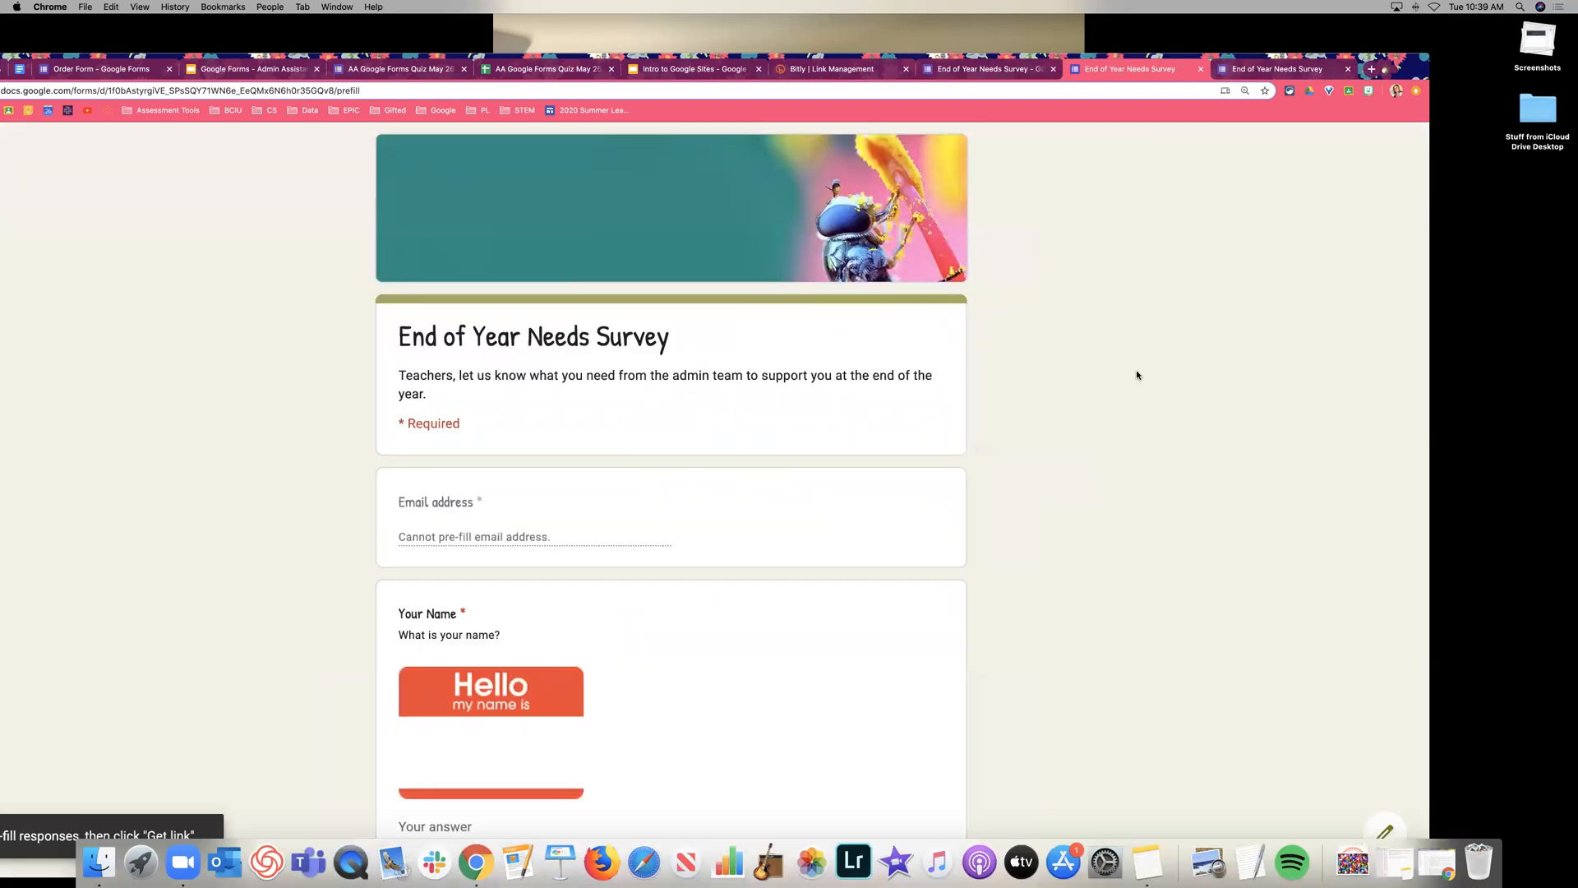
pyautogui.scroll(-3, 1139, 375)
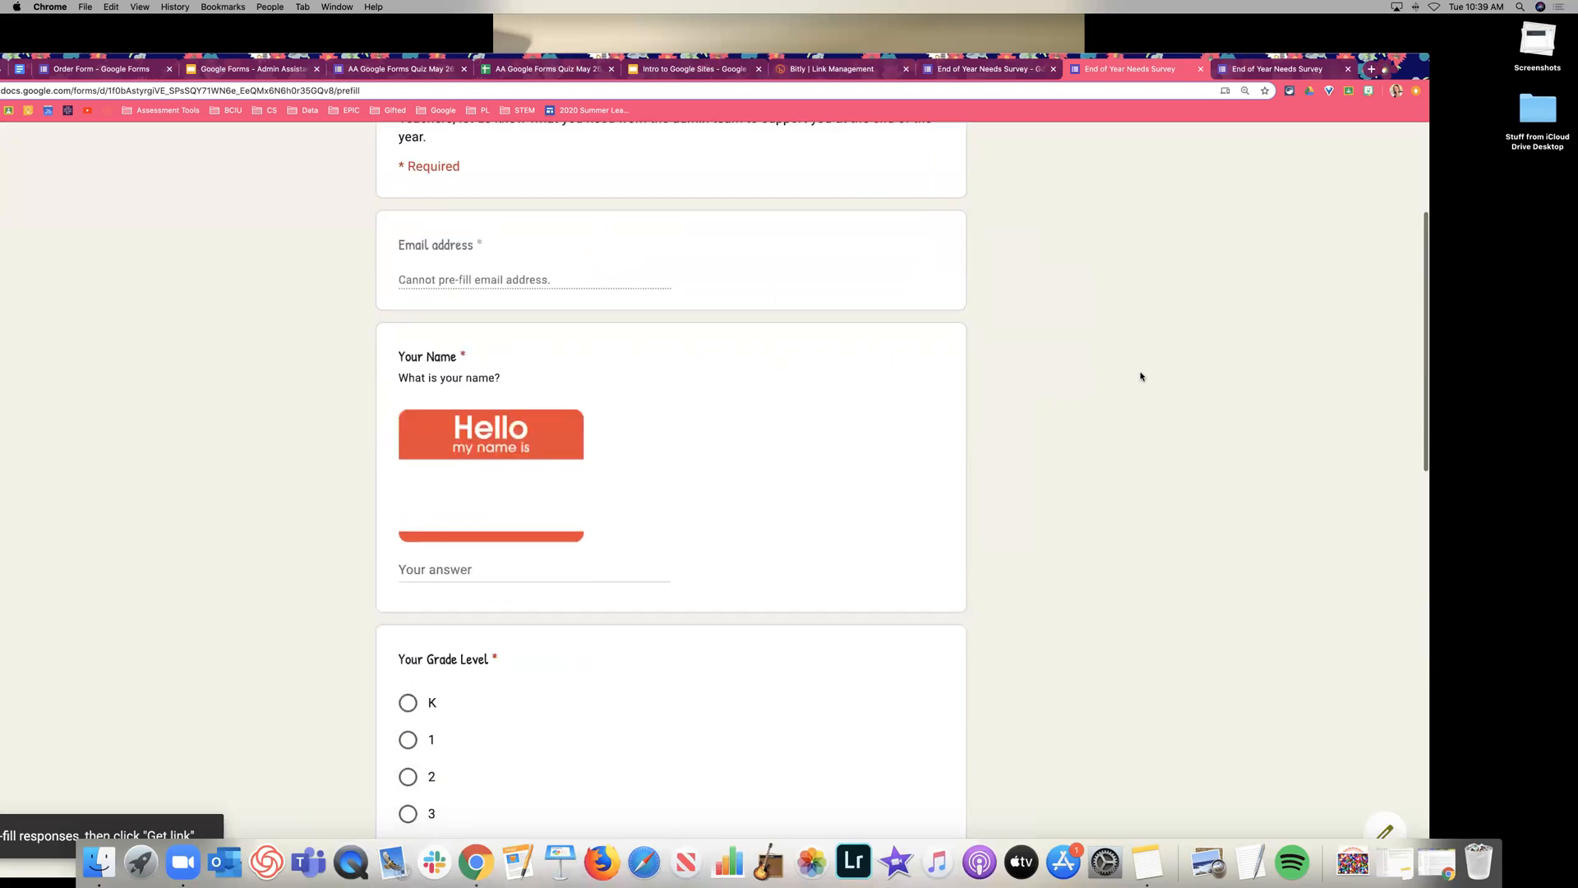
pyautogui.scroll(-5, 1141, 375)
pyautogui.click(408, 421)
pyautogui.scroll(-3, 754, 444)
pyautogui.click(742, 456)
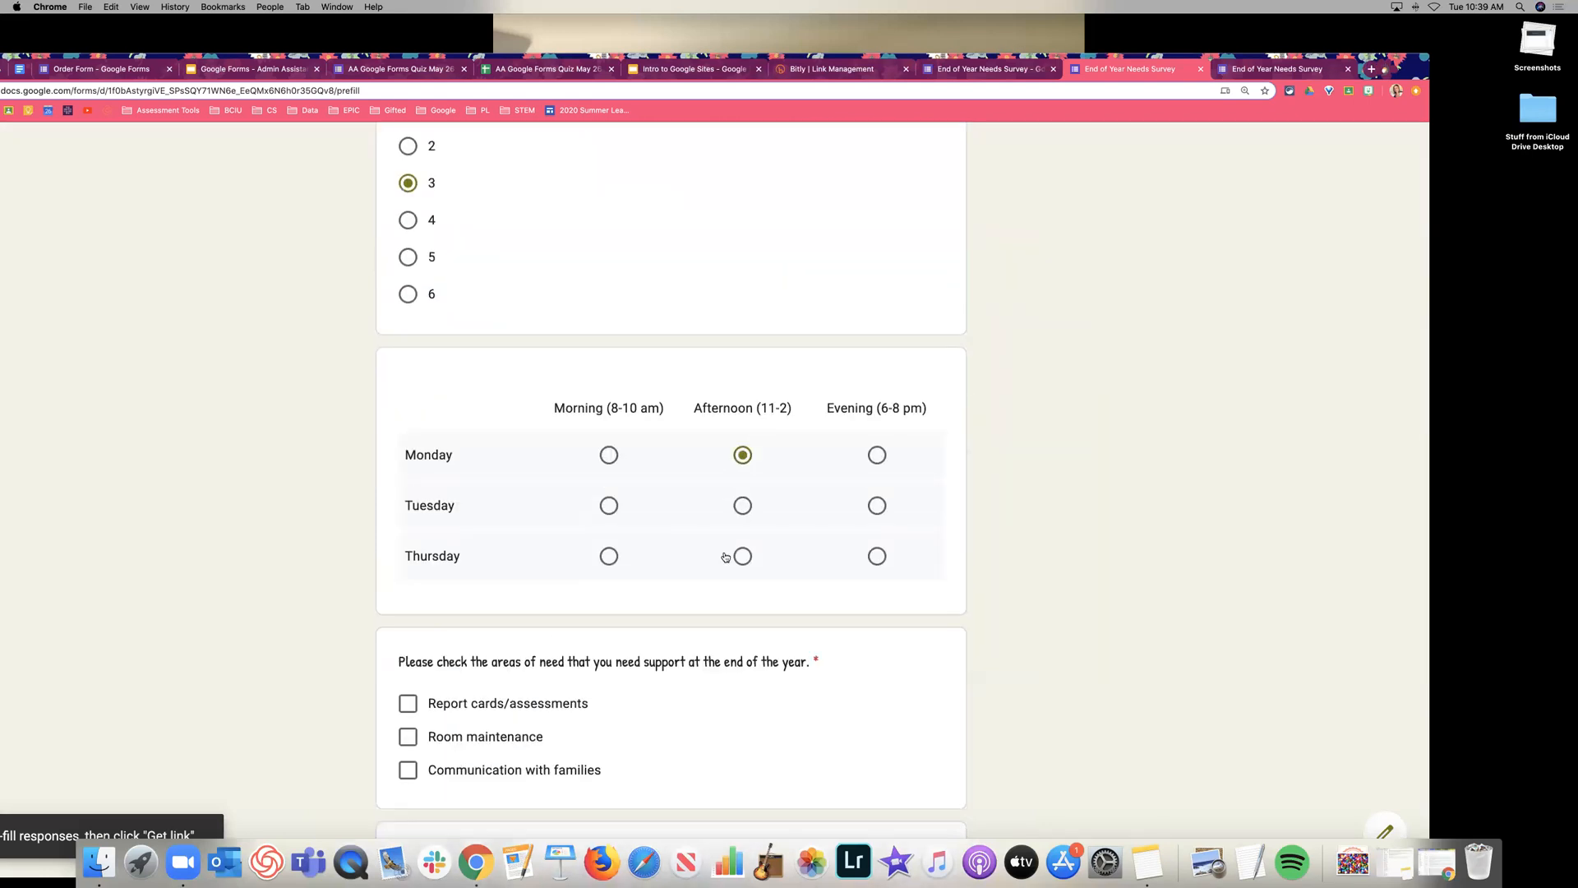
pyautogui.scroll(-2, 698, 567)
pyautogui.click(646, 599)
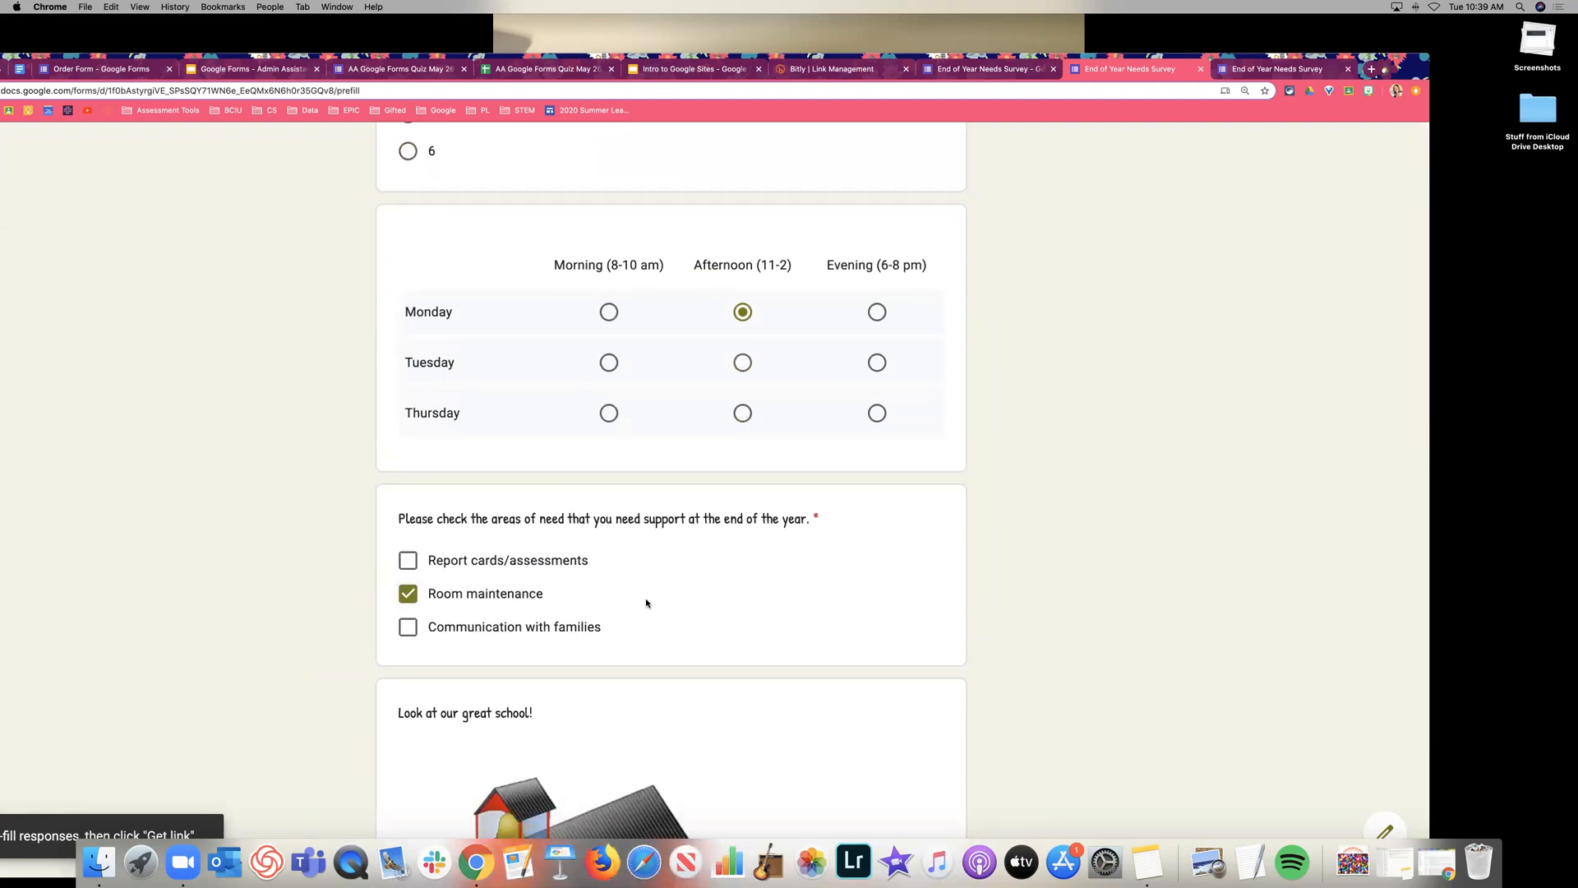
pyautogui.scroll(-5, 646, 602)
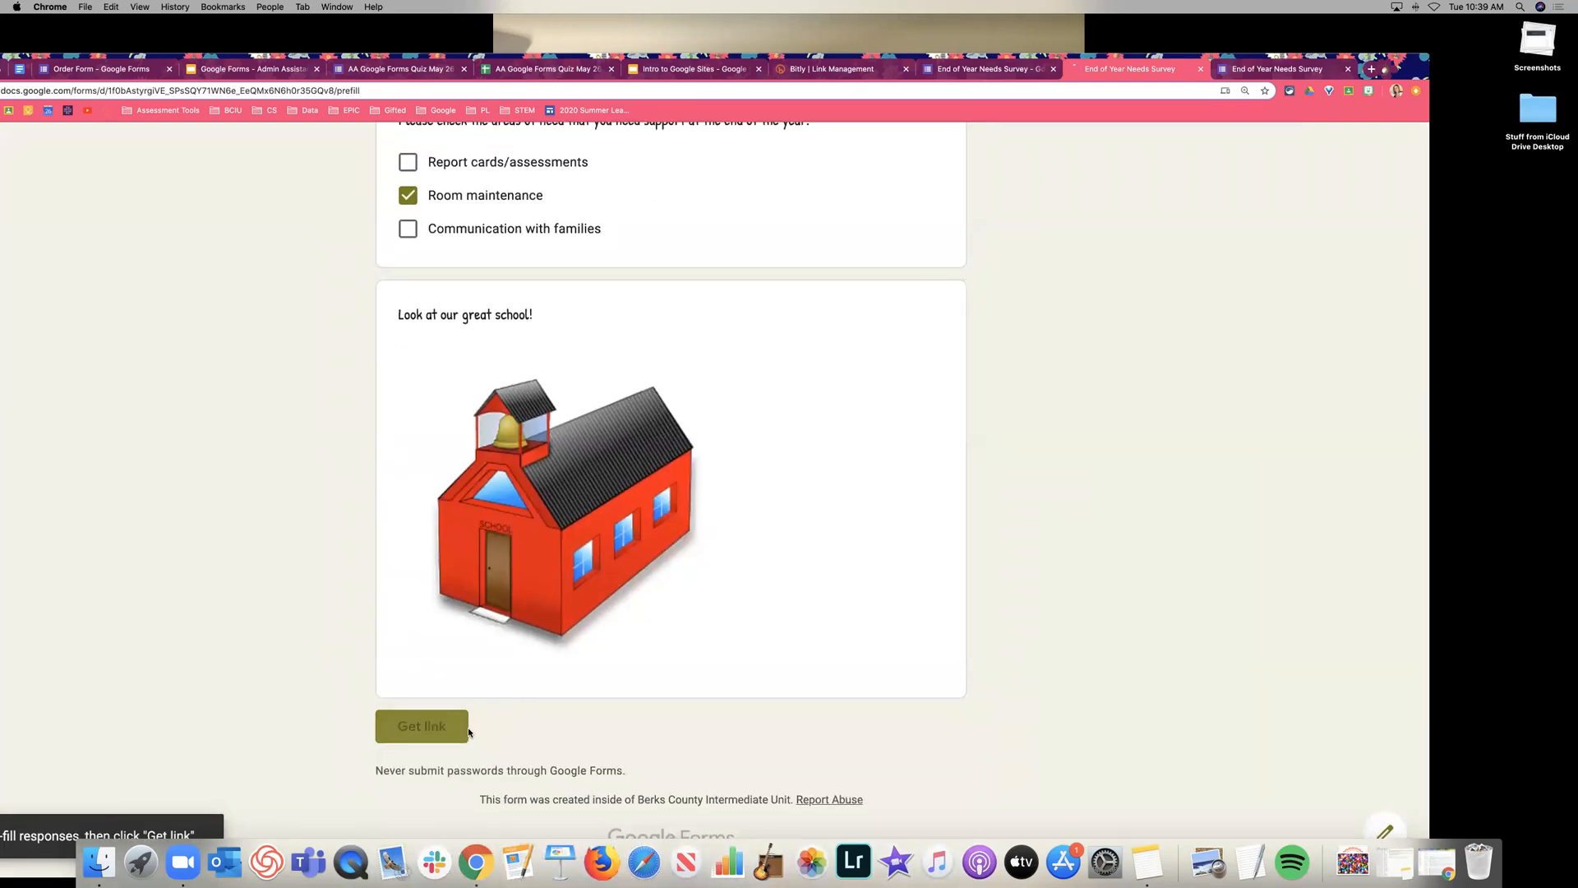
pyautogui.click(421, 727)
# Review the generated pre-filled link page, then close it to return to the editor.
pyautogui.scroll(-8, 724, 622)
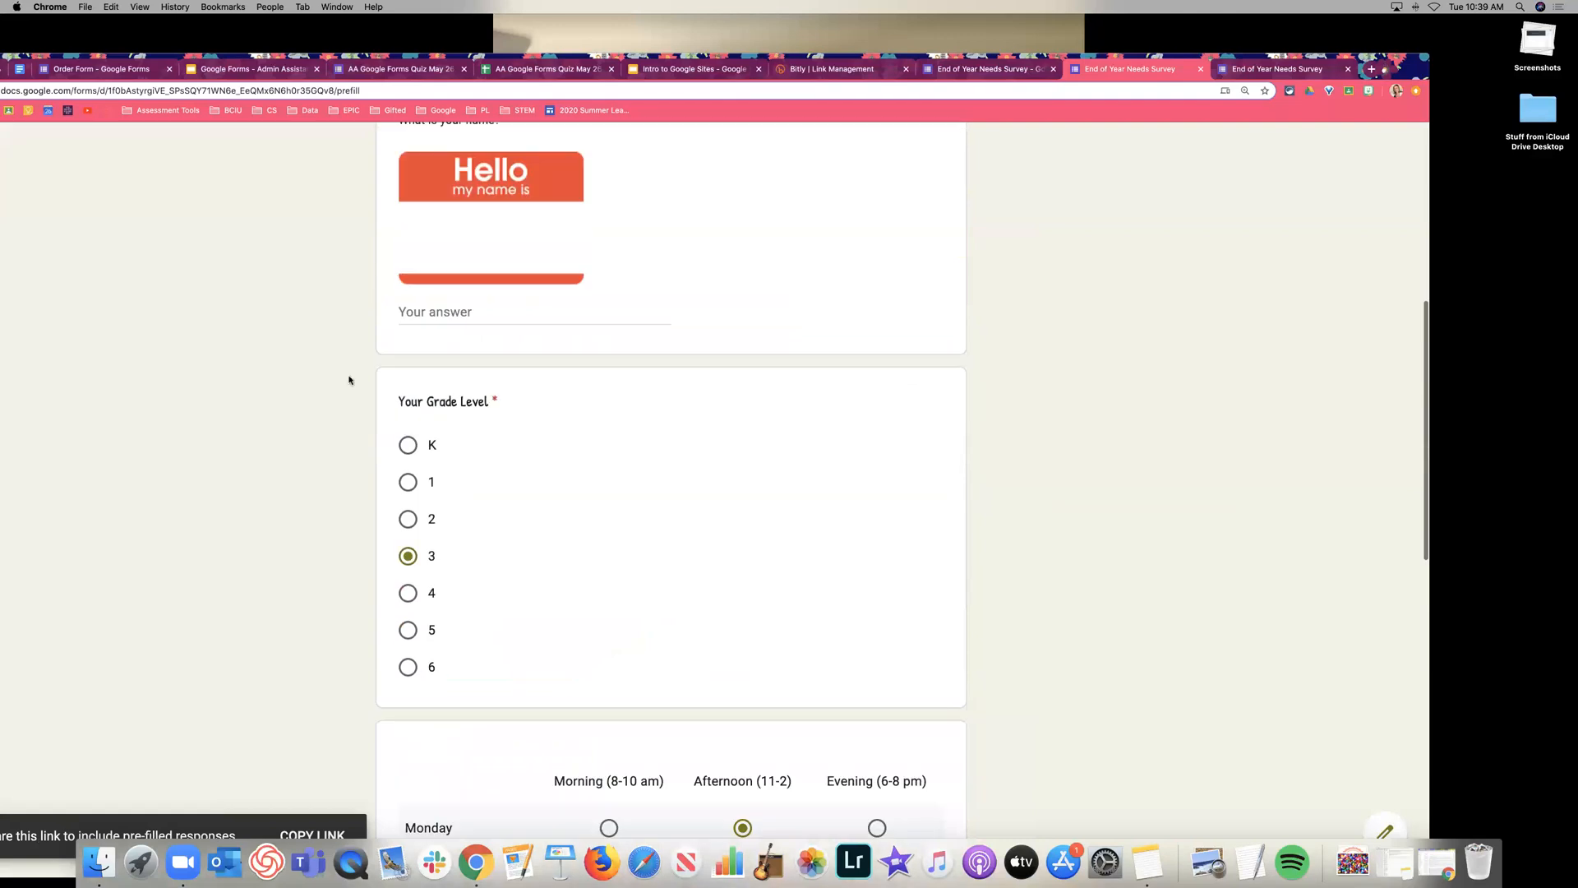
pyautogui.scroll(-4, 467, 481)
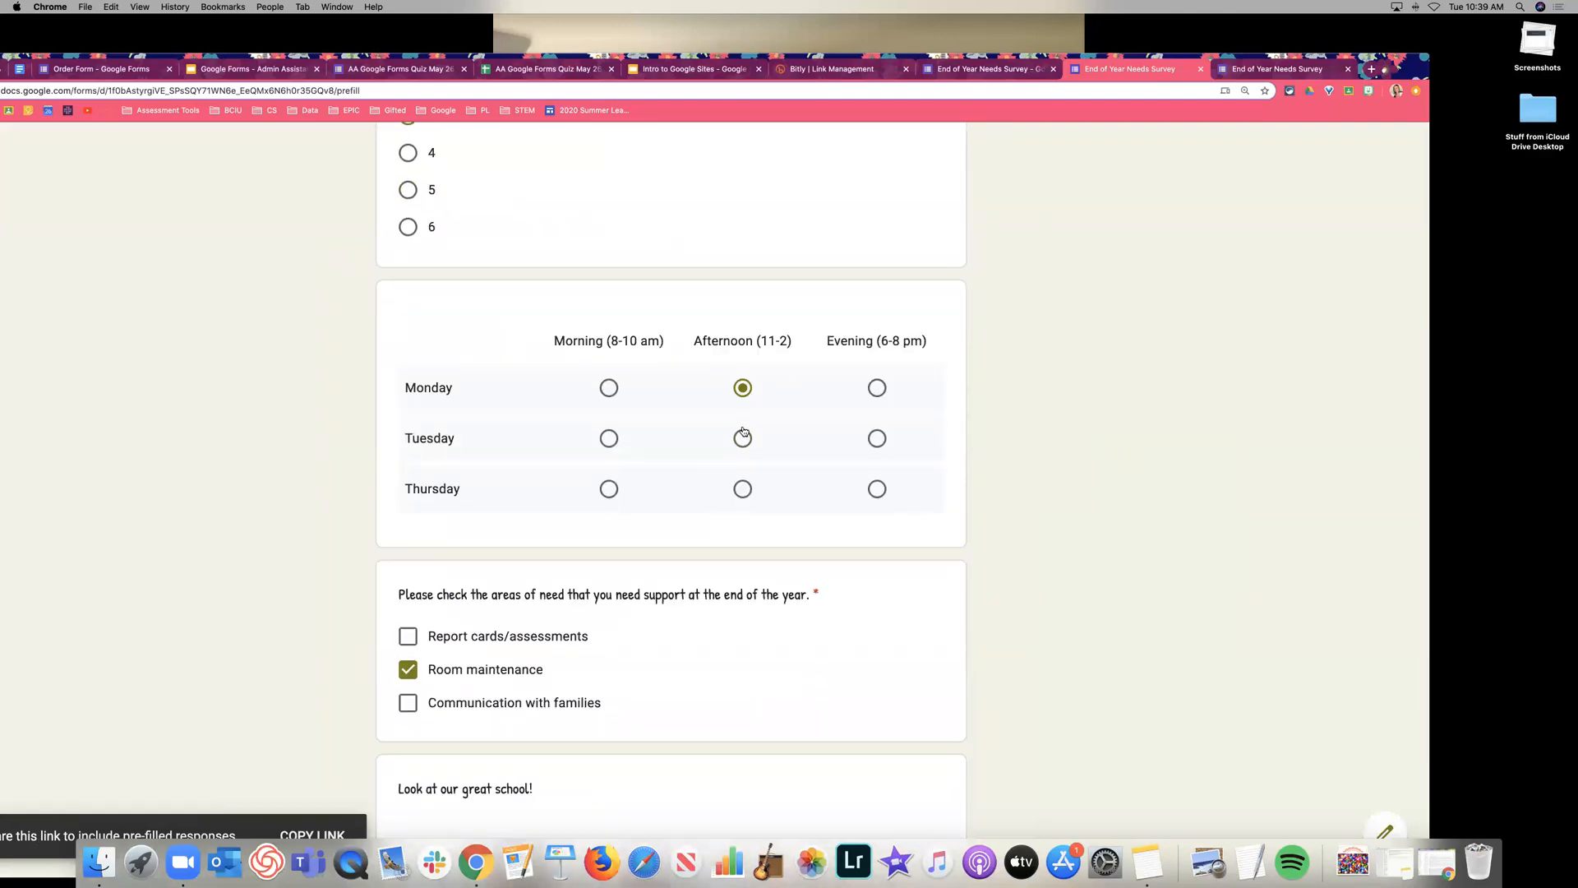
pyautogui.scroll(-6, 1072, 426)
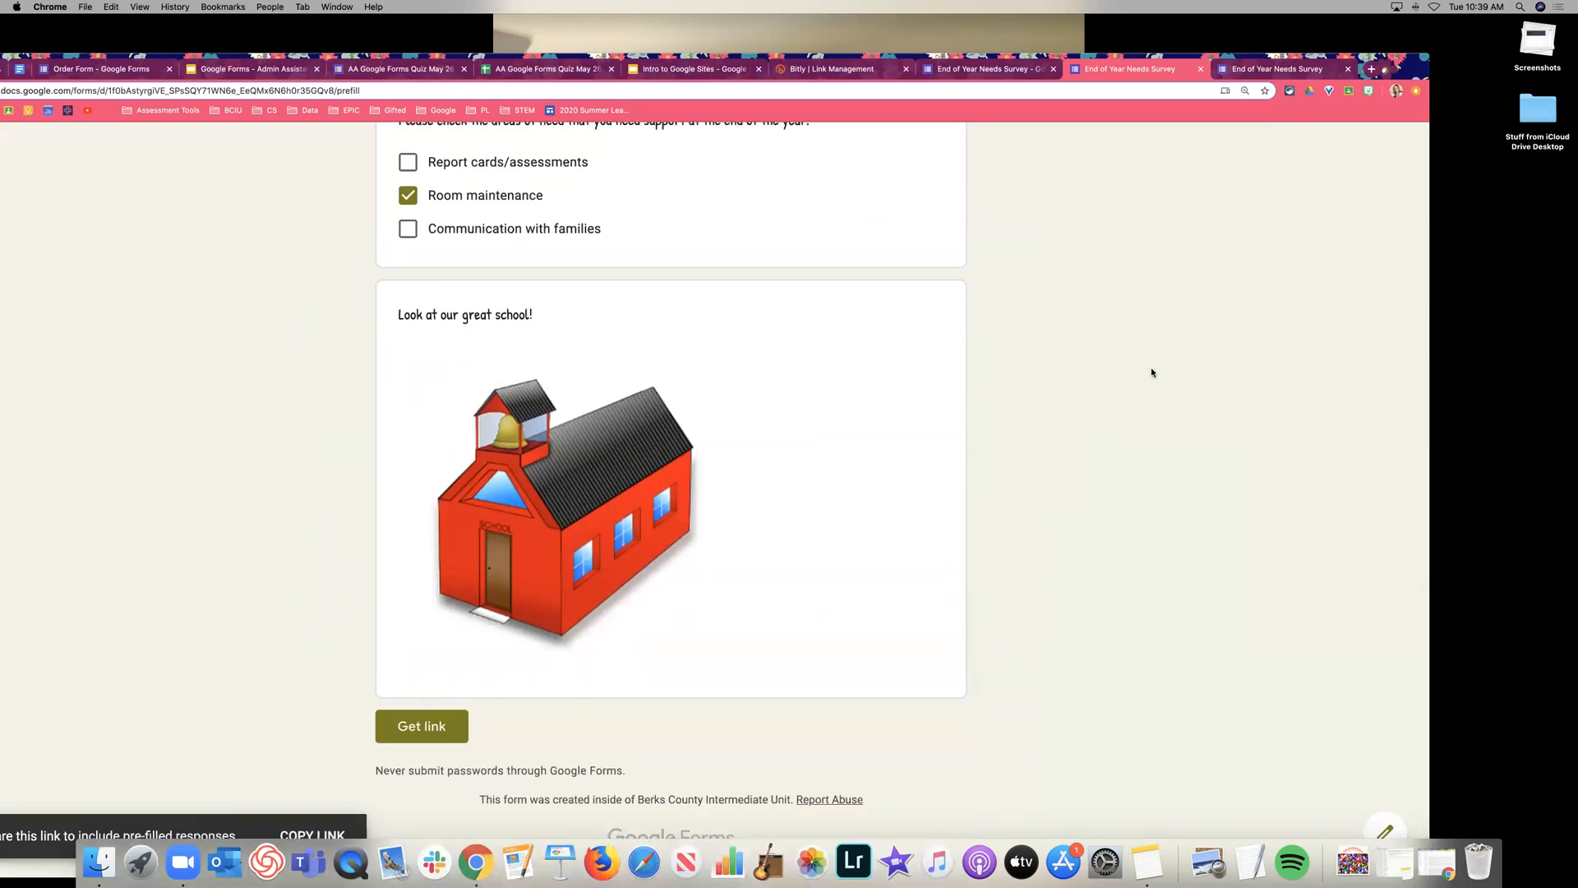
pyautogui.press('super+w')
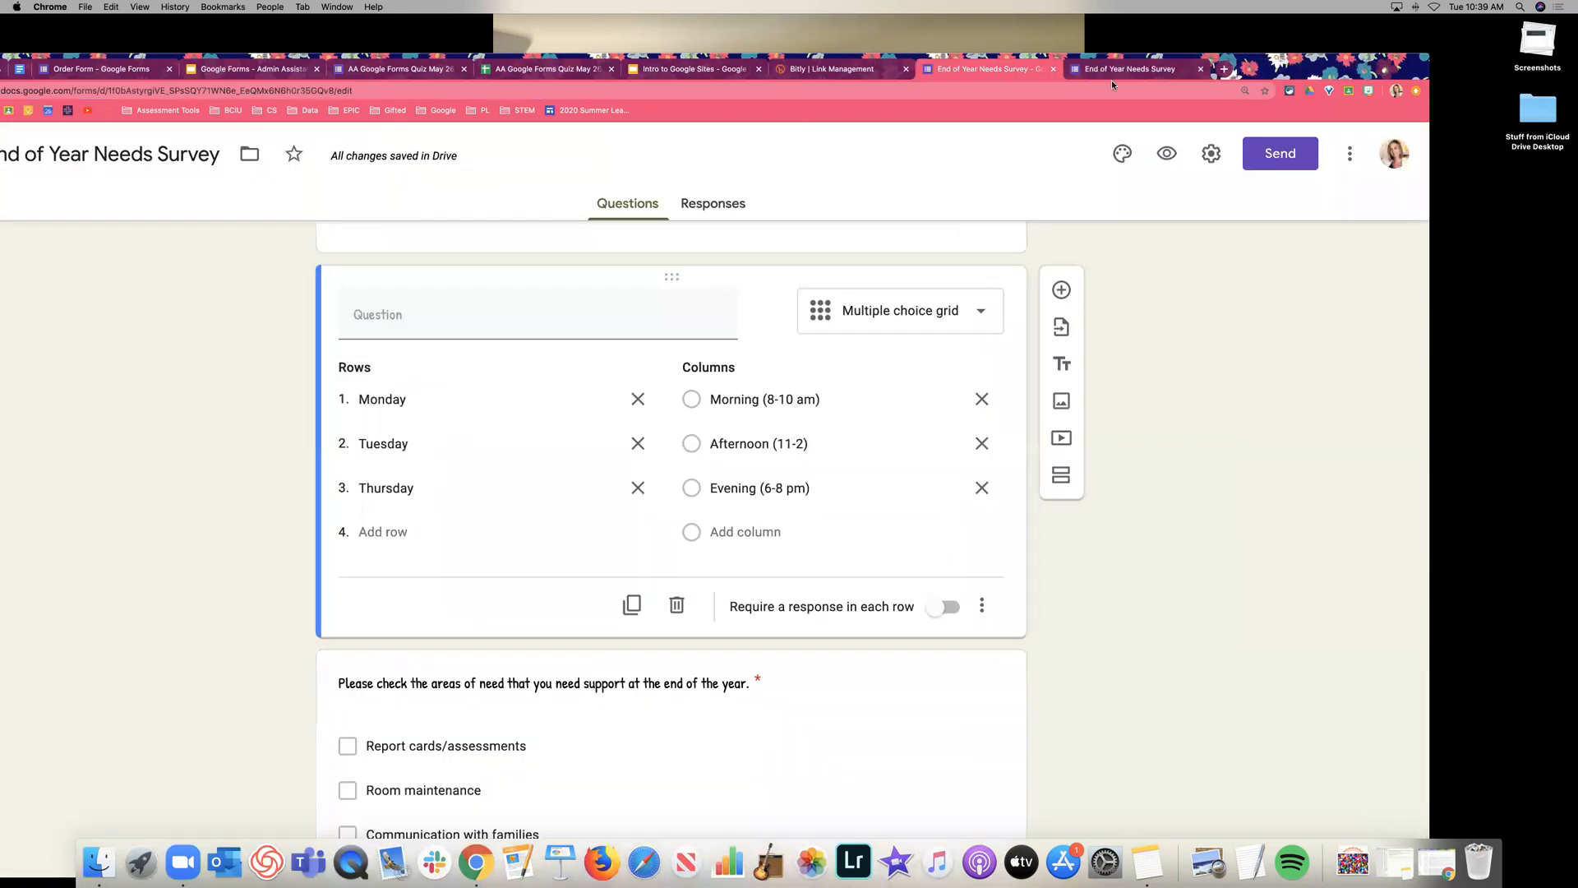
pyautogui.click(1349, 152)
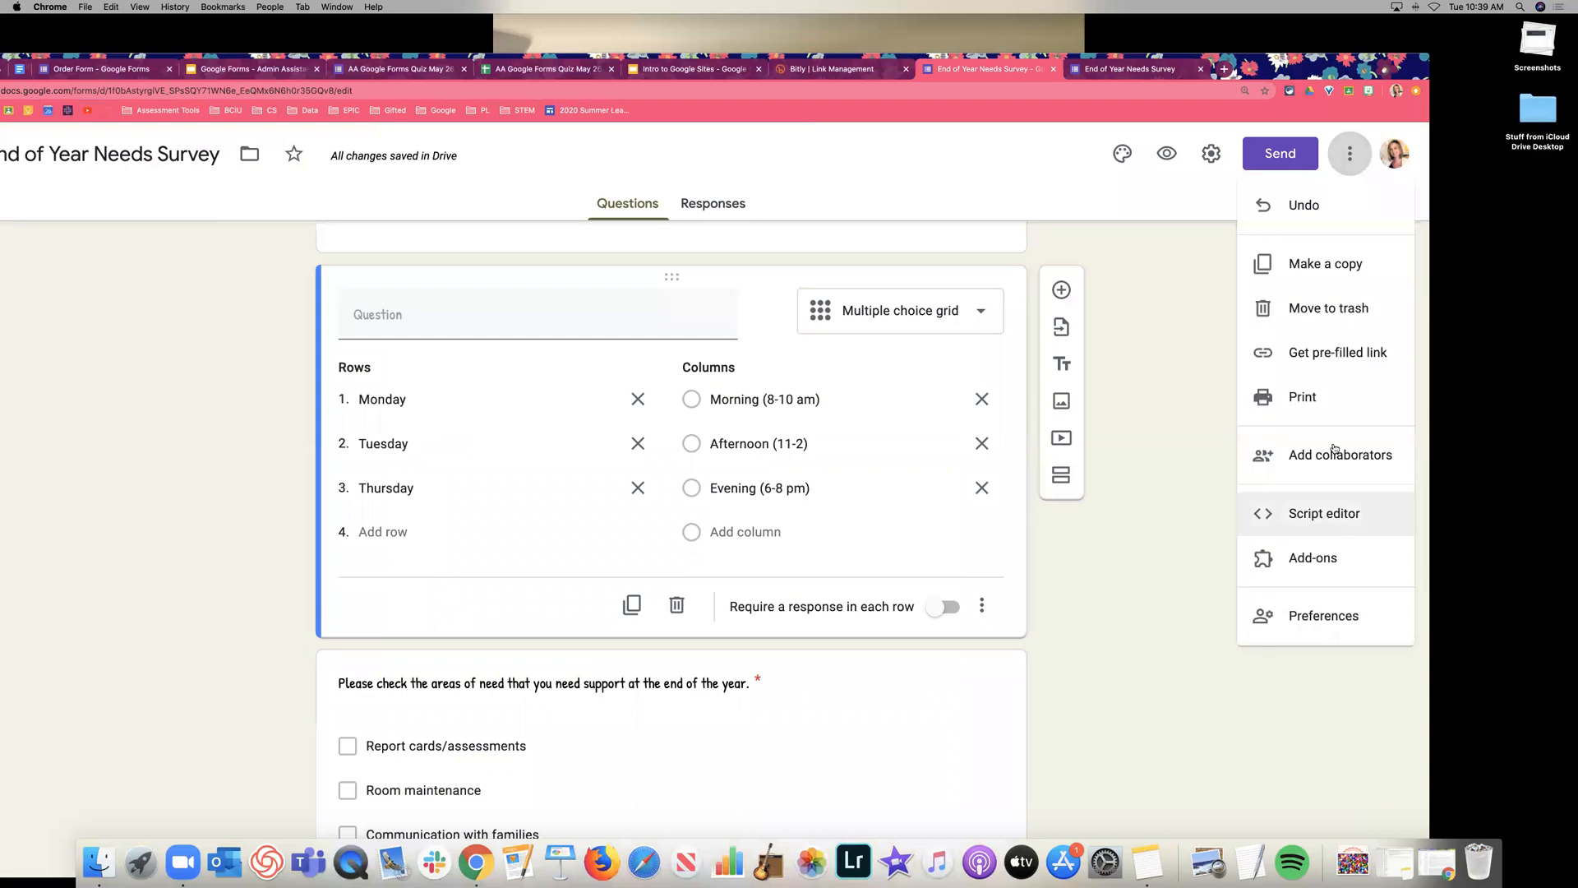
pyautogui.click(1303, 617)
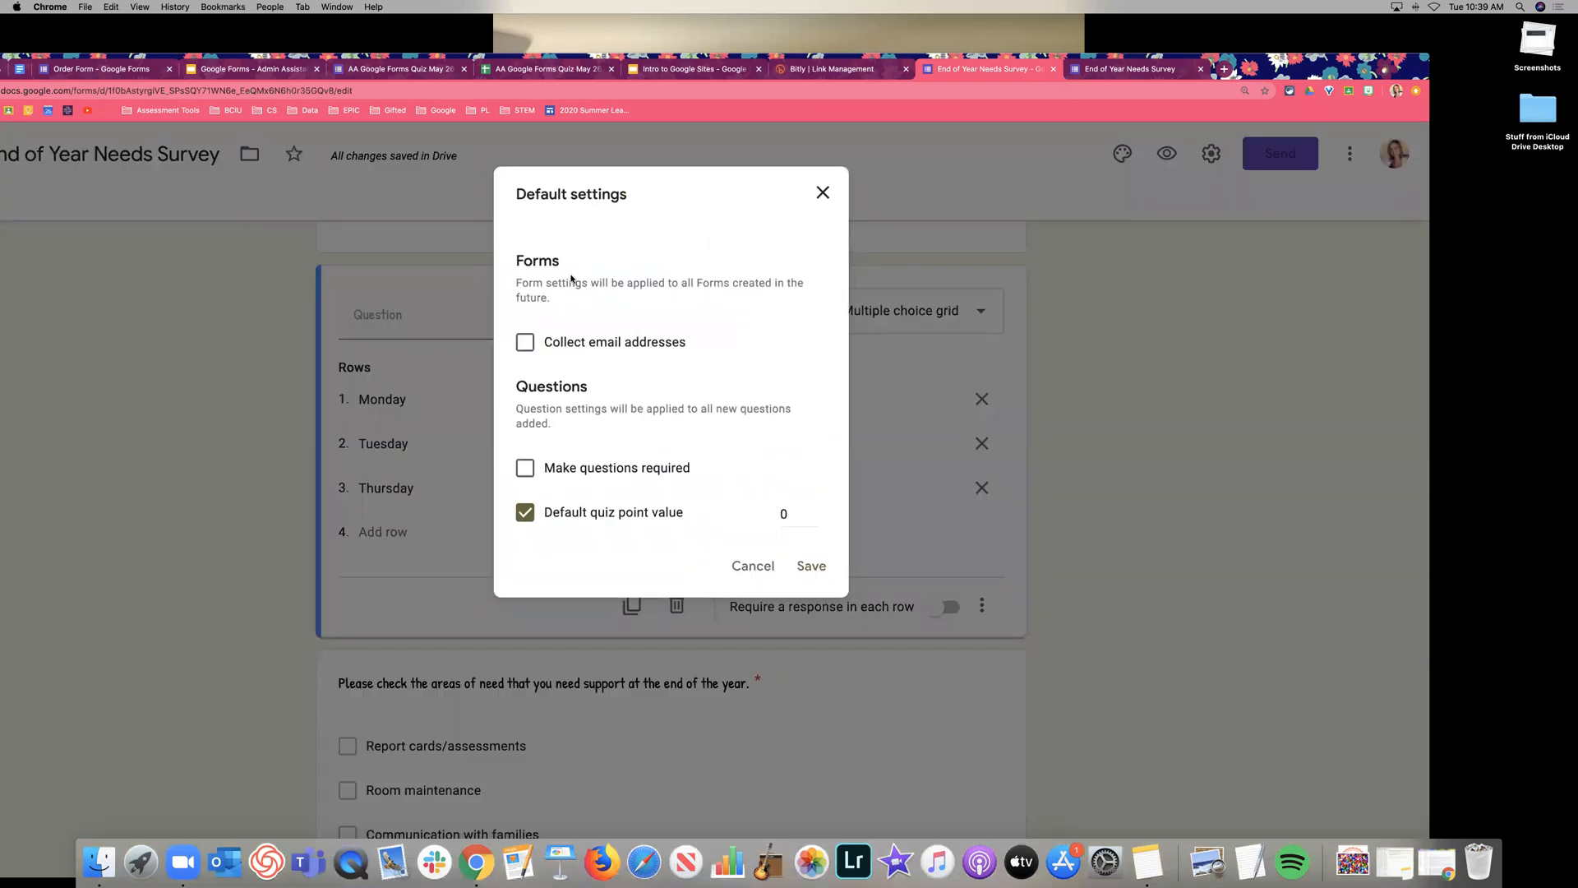
pyautogui.scroll(-1, 724, 340)
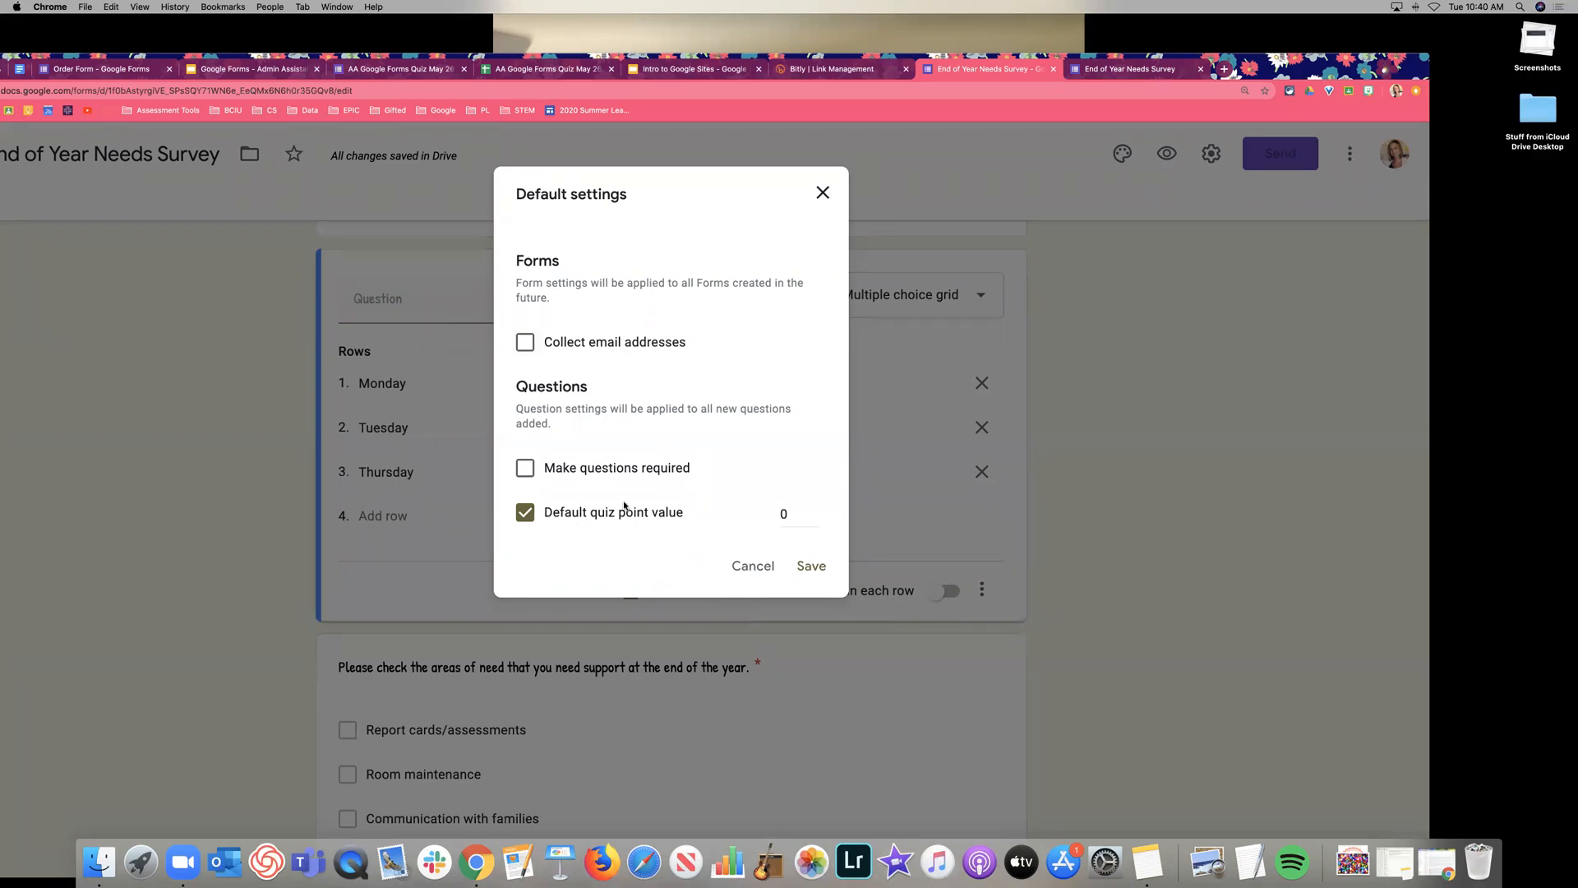
pyautogui.click(752, 566)
pyautogui.scroll(10, 1152, 476)
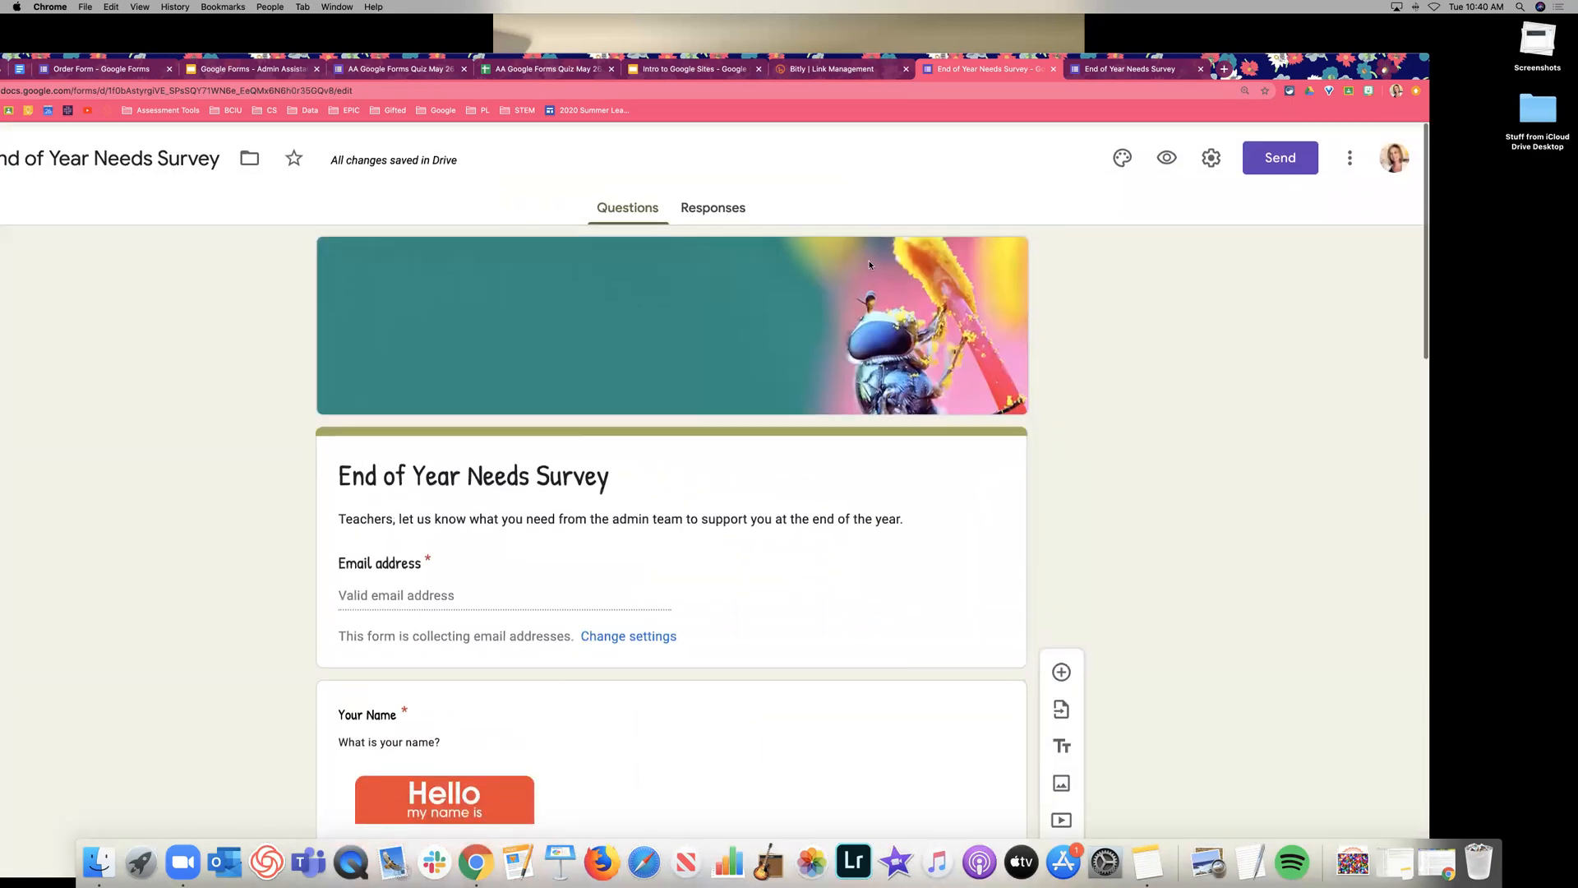
# Confirm the Responses tab shows no responses yet, then go back to the questions.
pyautogui.click(717, 204)
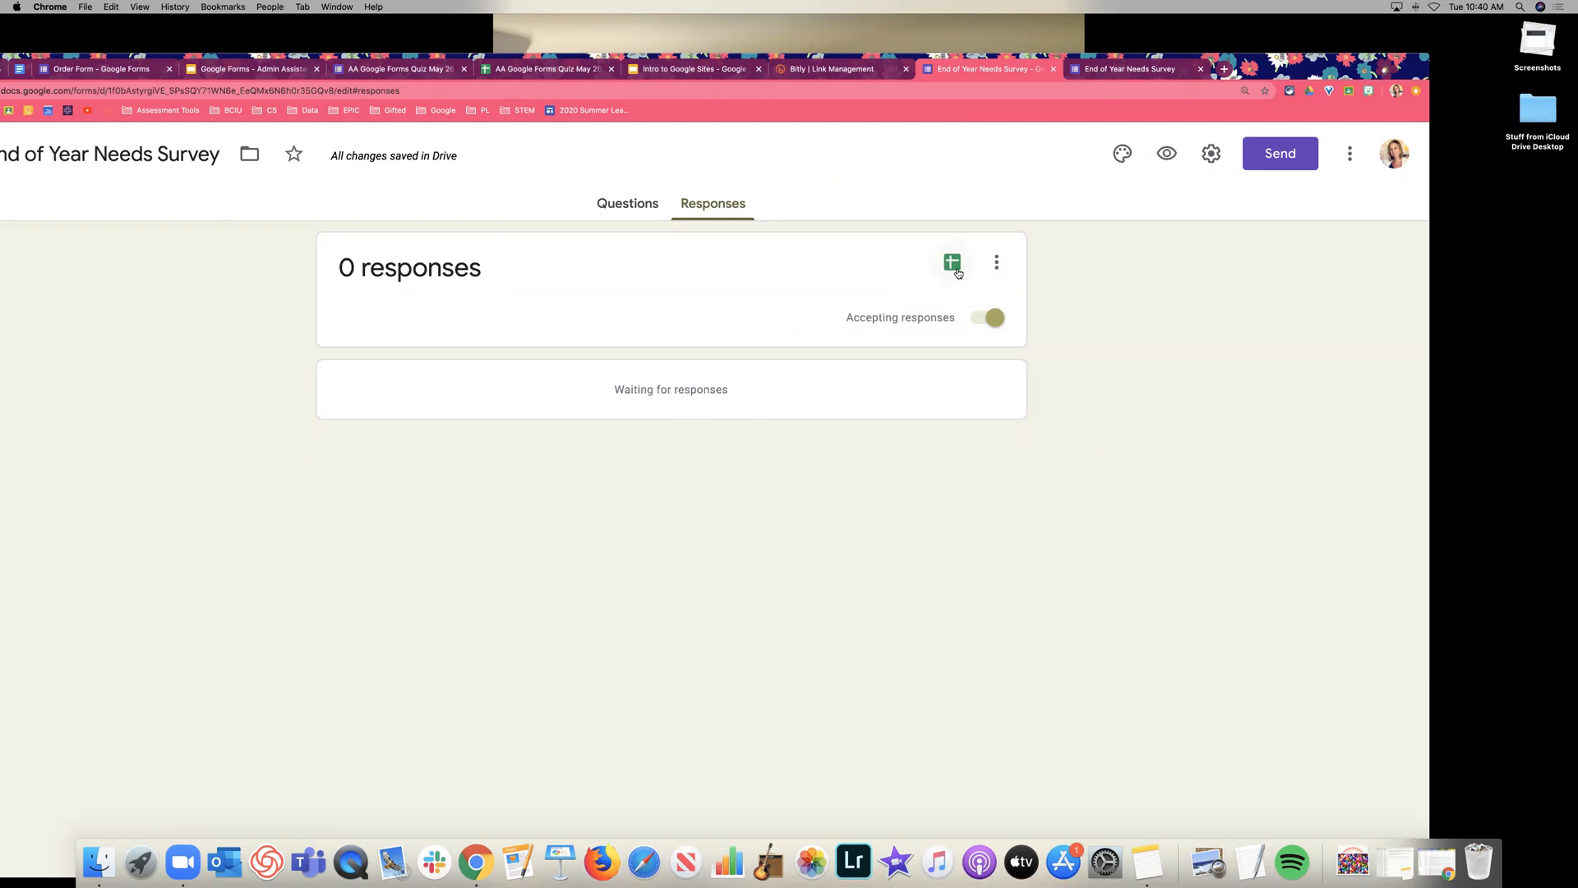
pyautogui.click(608, 211)
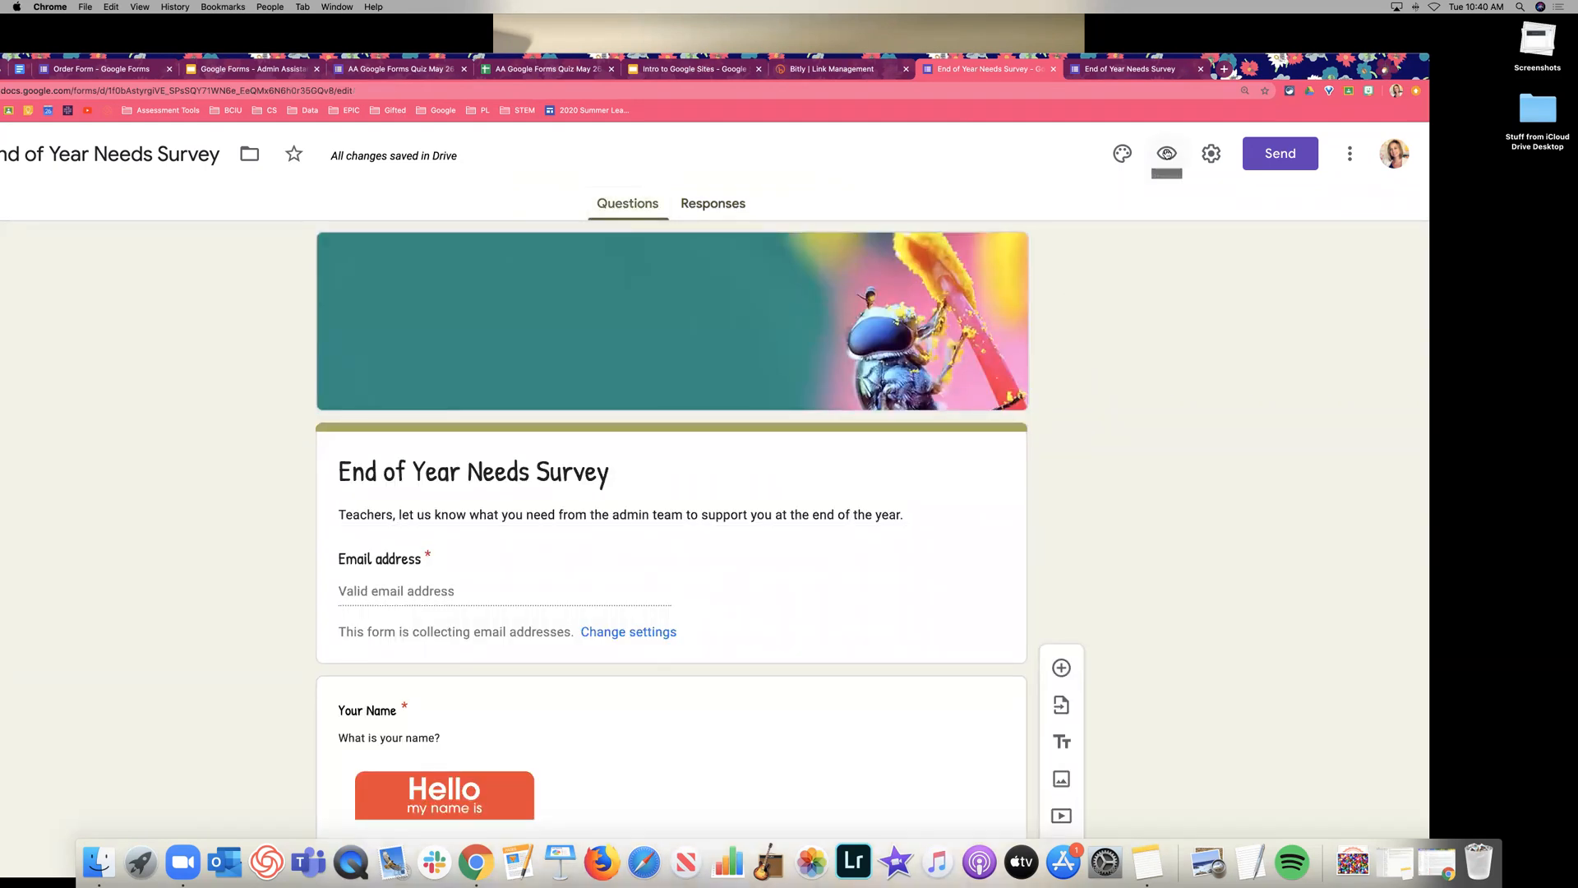
pyautogui.scroll(-2, 1183, 296)
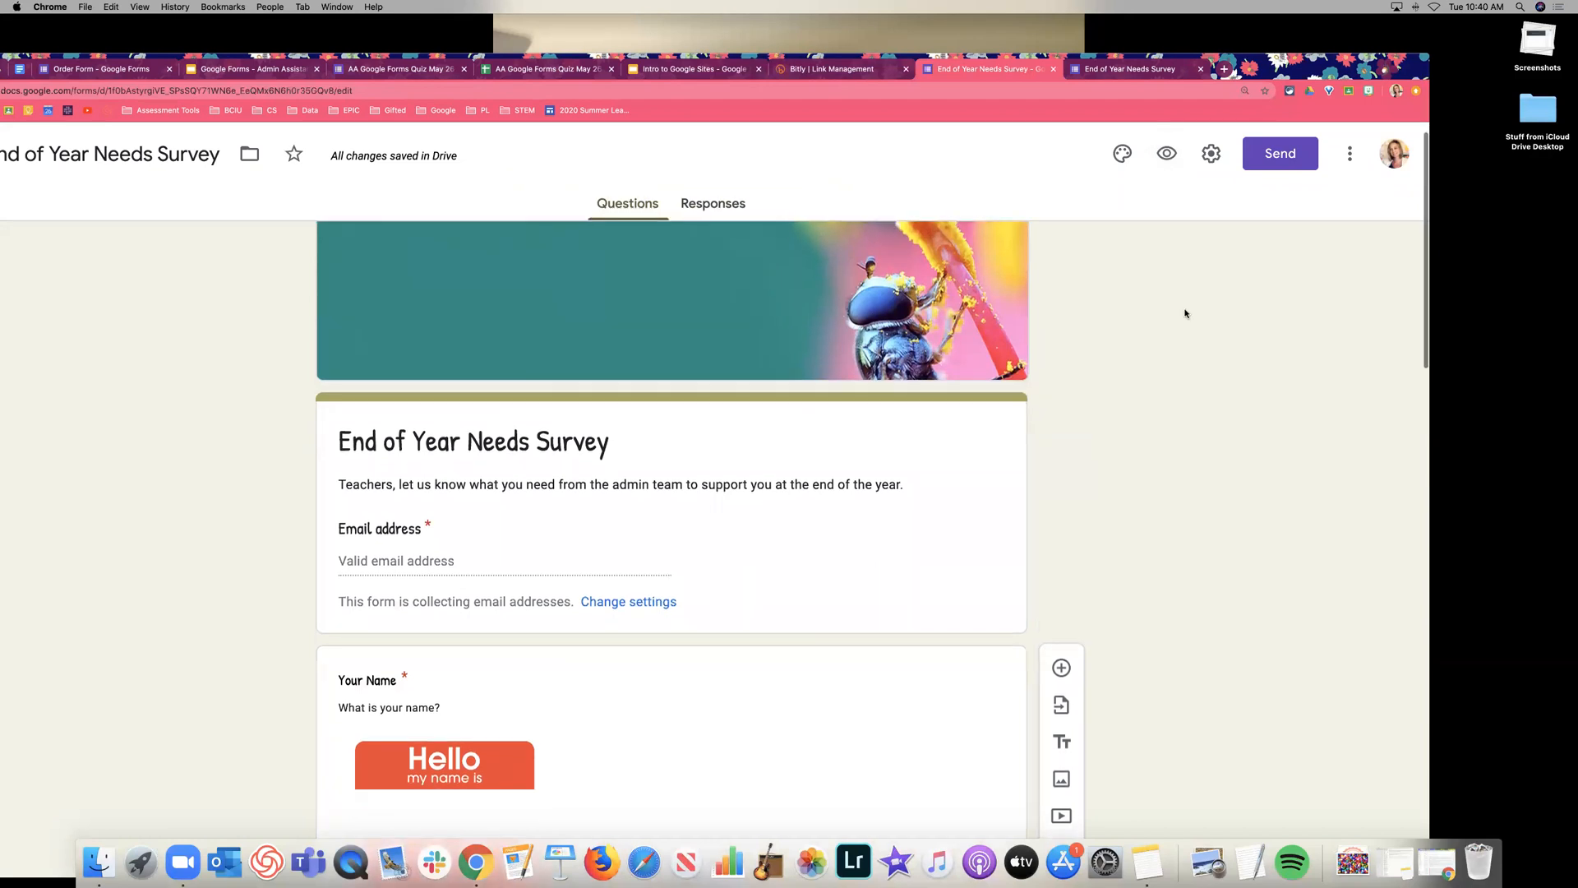
pyautogui.scroll(-5, 1182, 307)
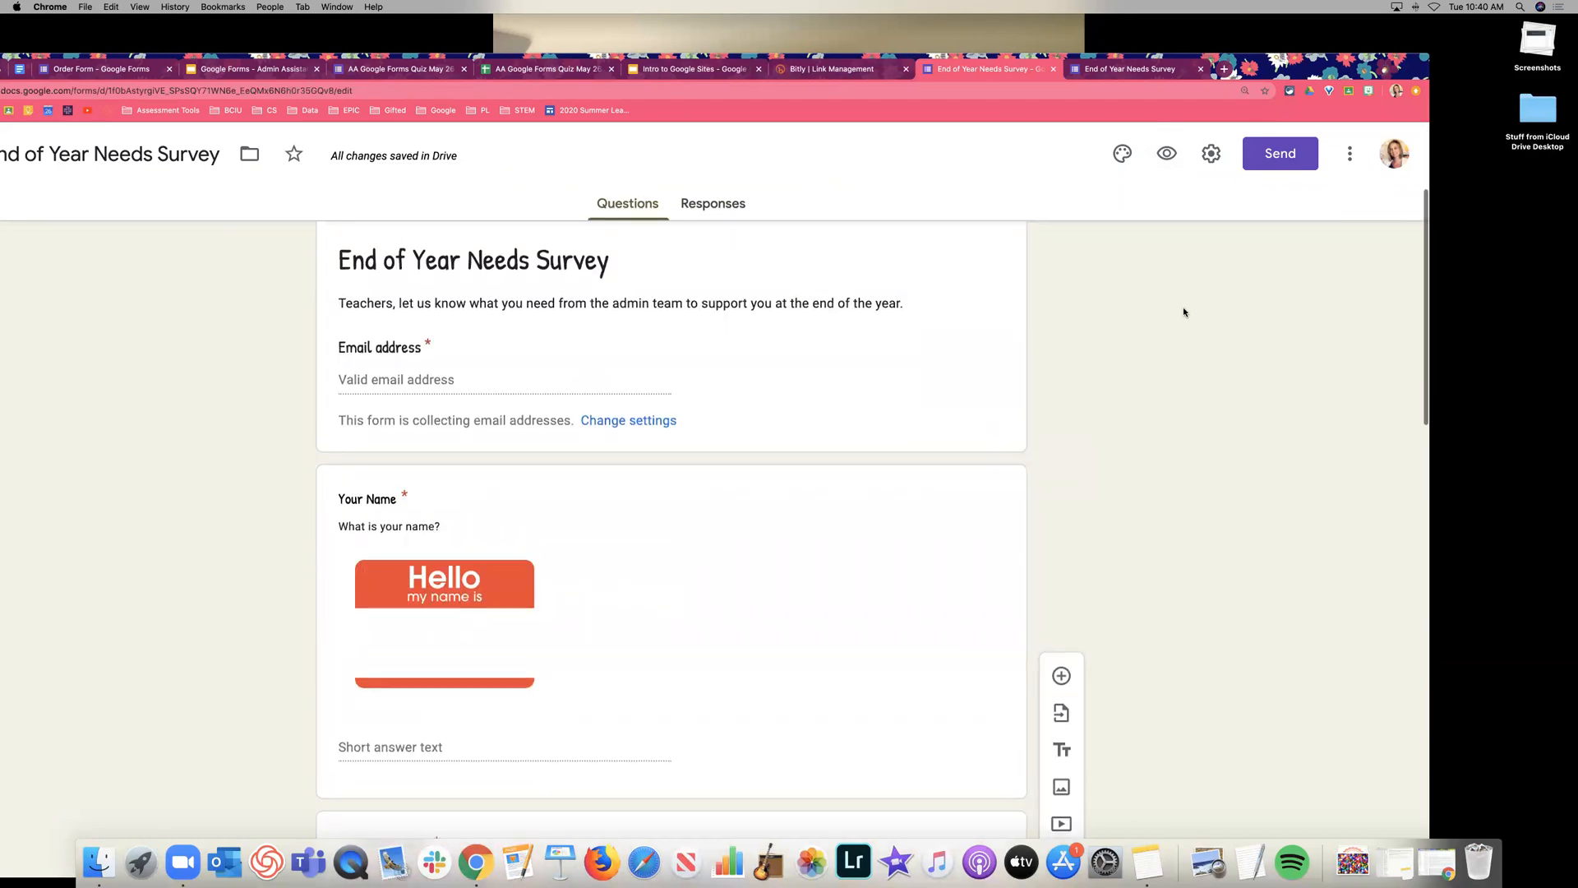
pyautogui.scroll(5, 1182, 307)
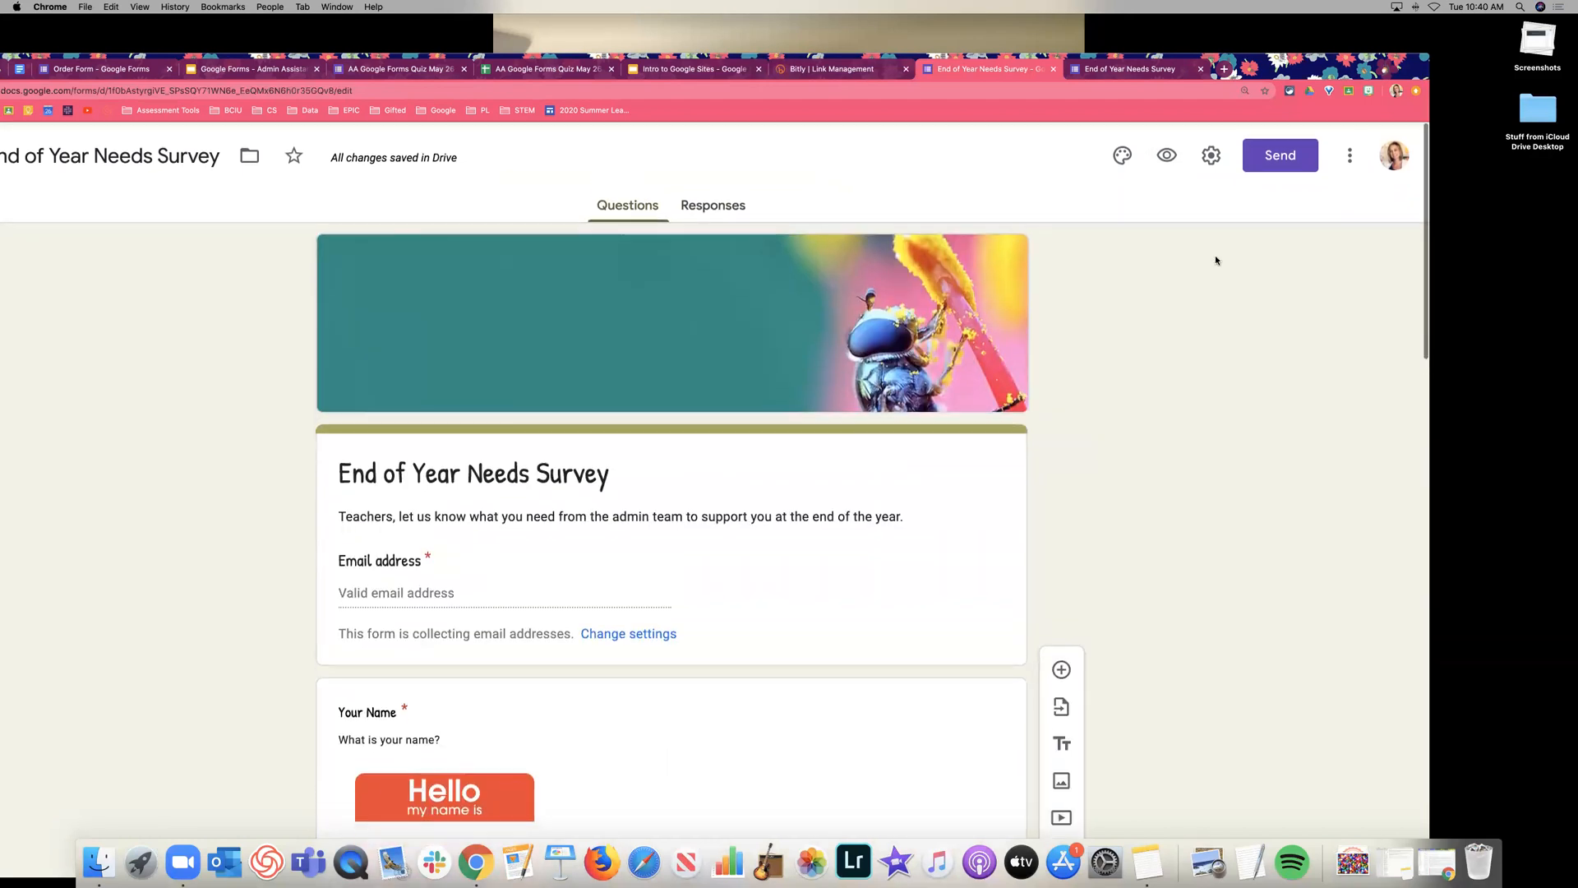
# Copy the live form's web address from the preview tab and return to the editor.
pyautogui.click(1169, 156)
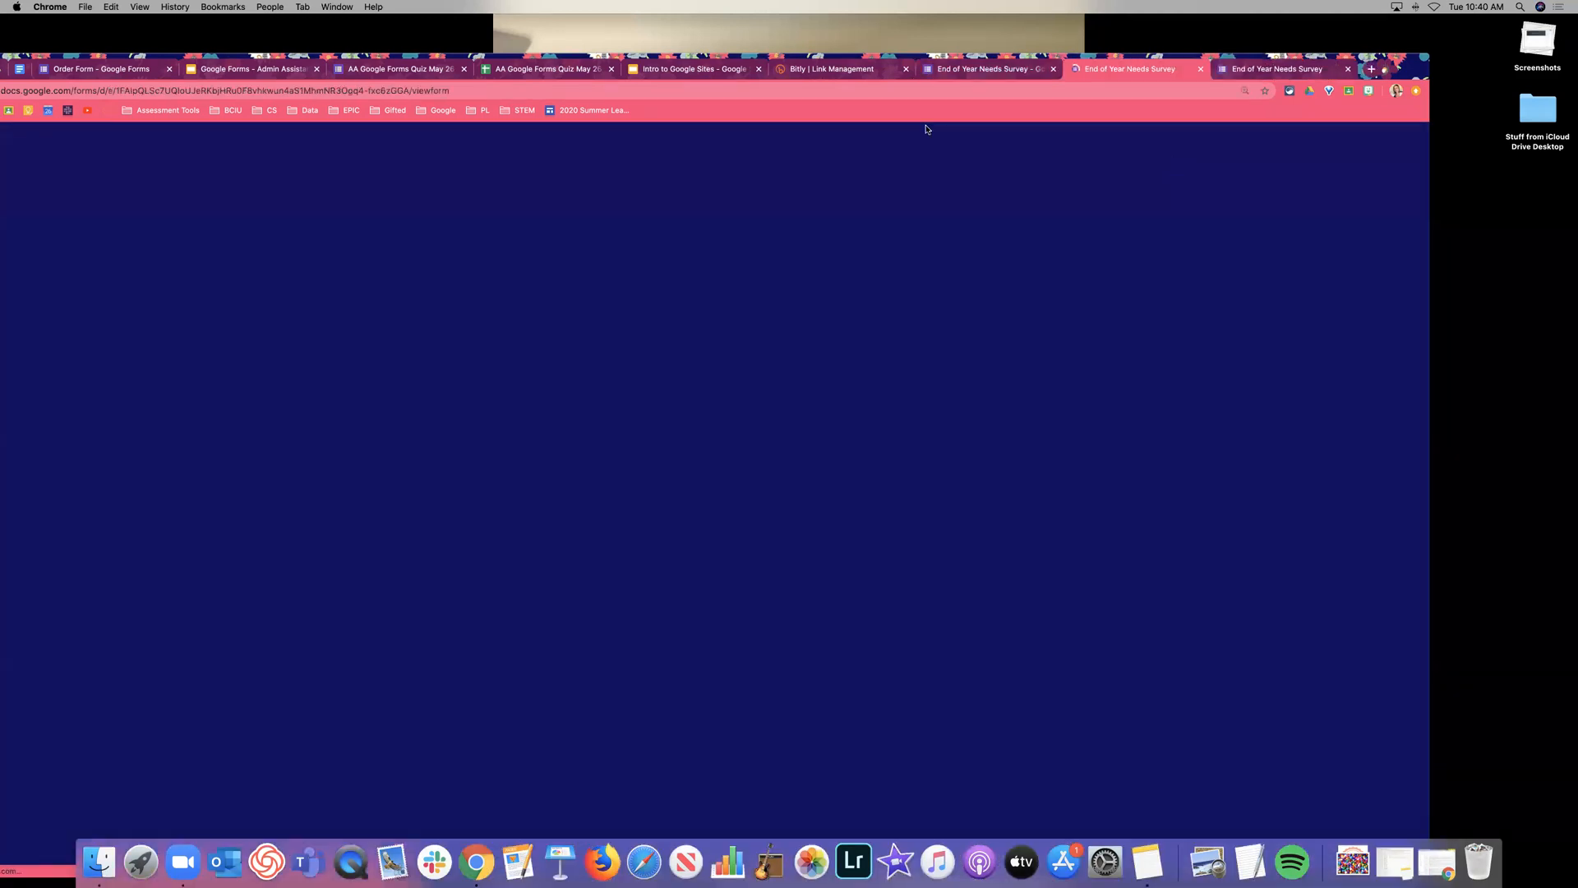
pyautogui.click(471, 90)
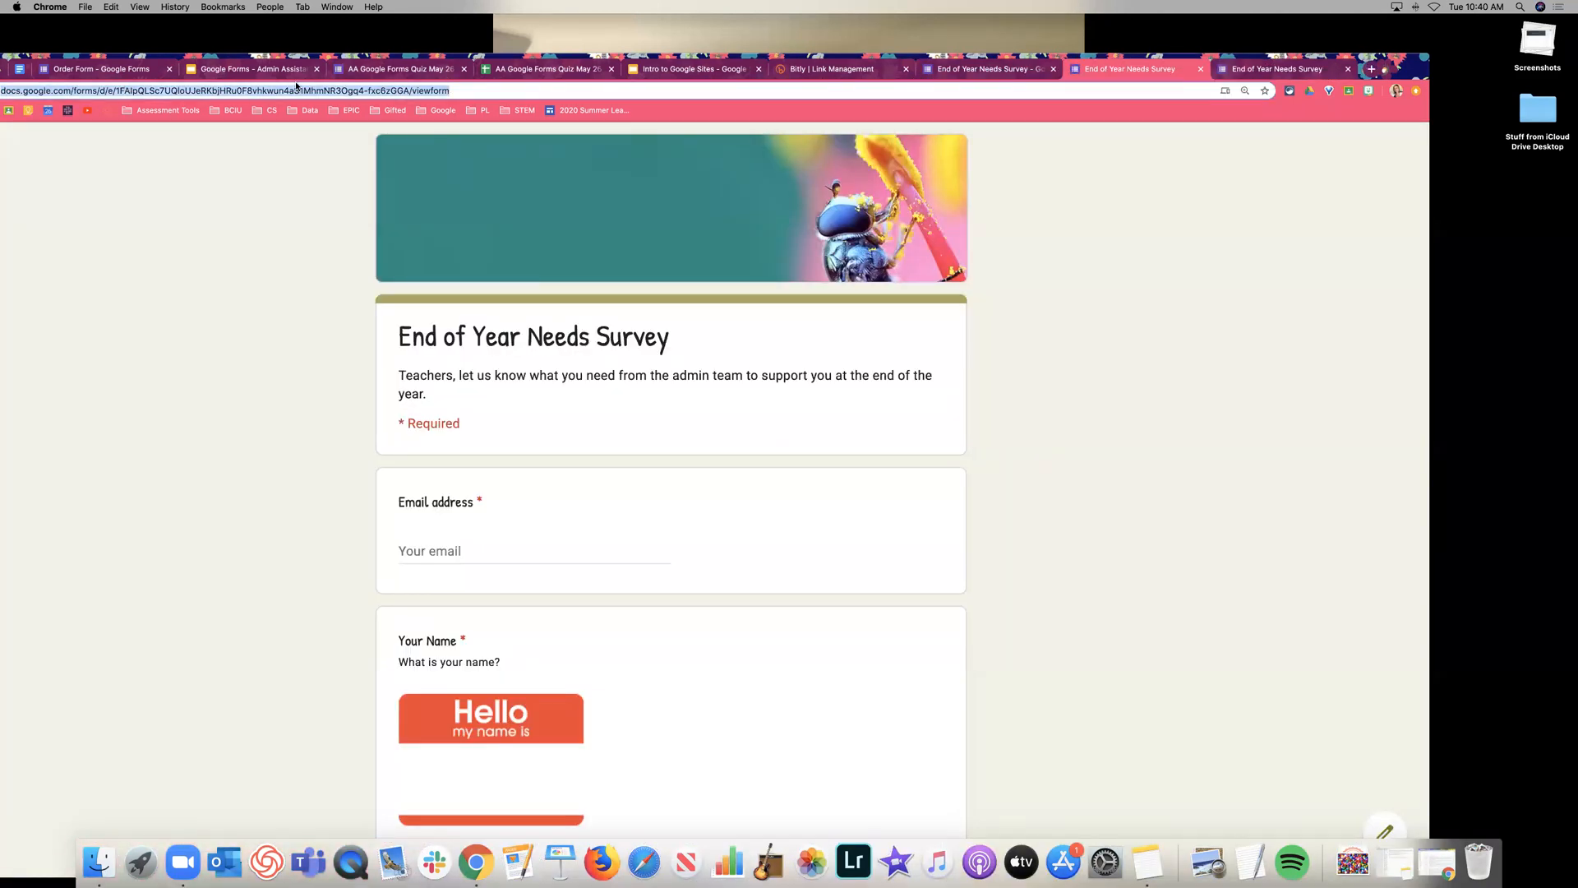
pyautogui.press('super+c')
pyautogui.click(988, 68)
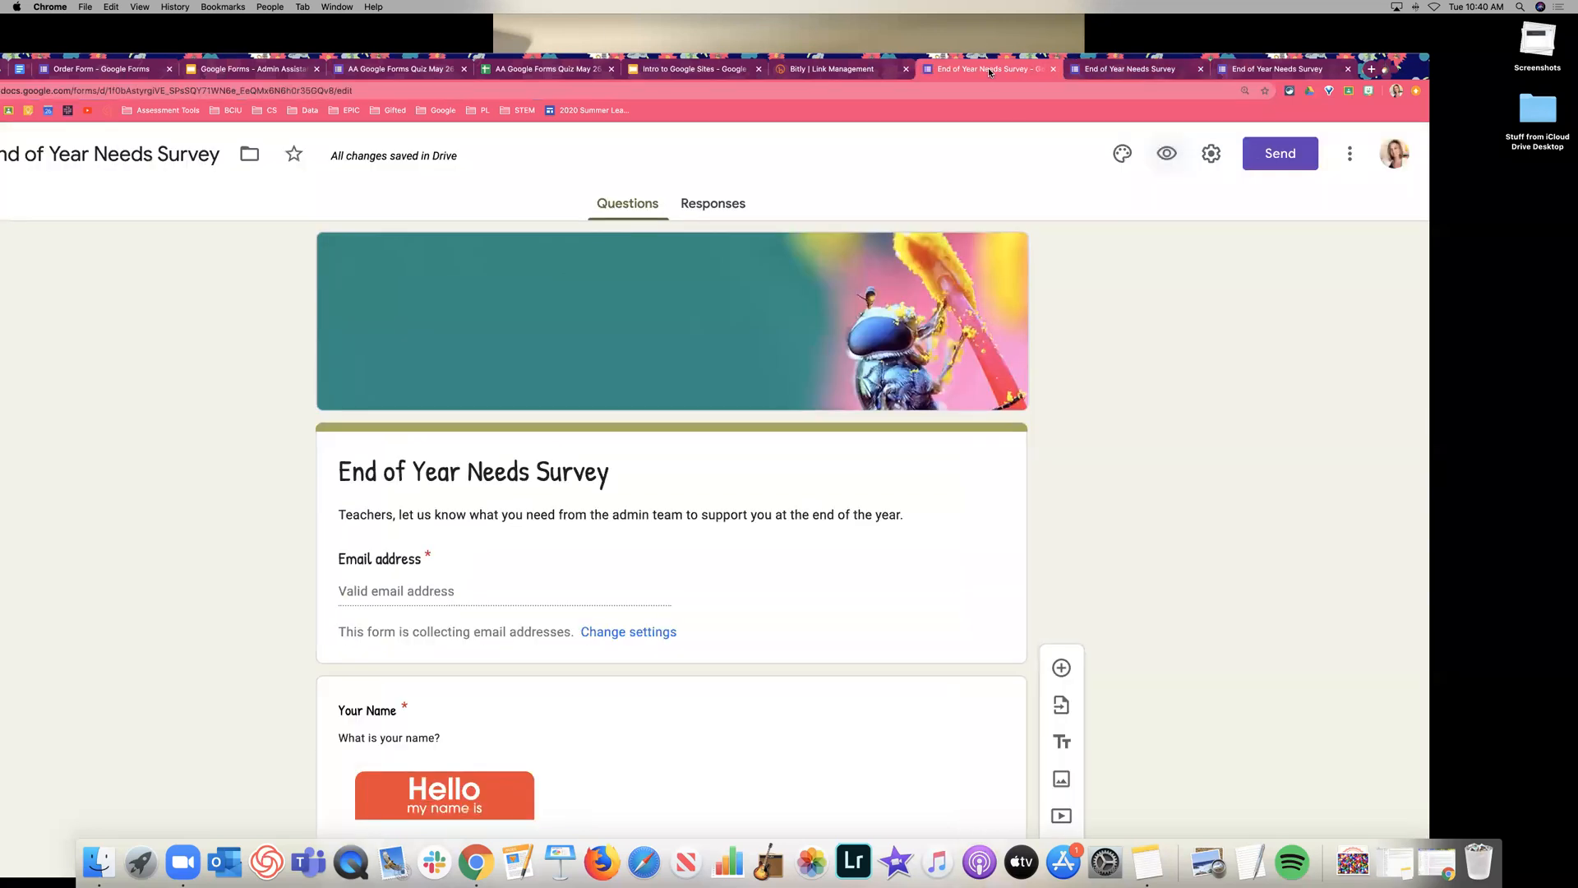
# Address the email invitation to the grade 6 teachers' group address.
pyautogui.click(1289, 155)
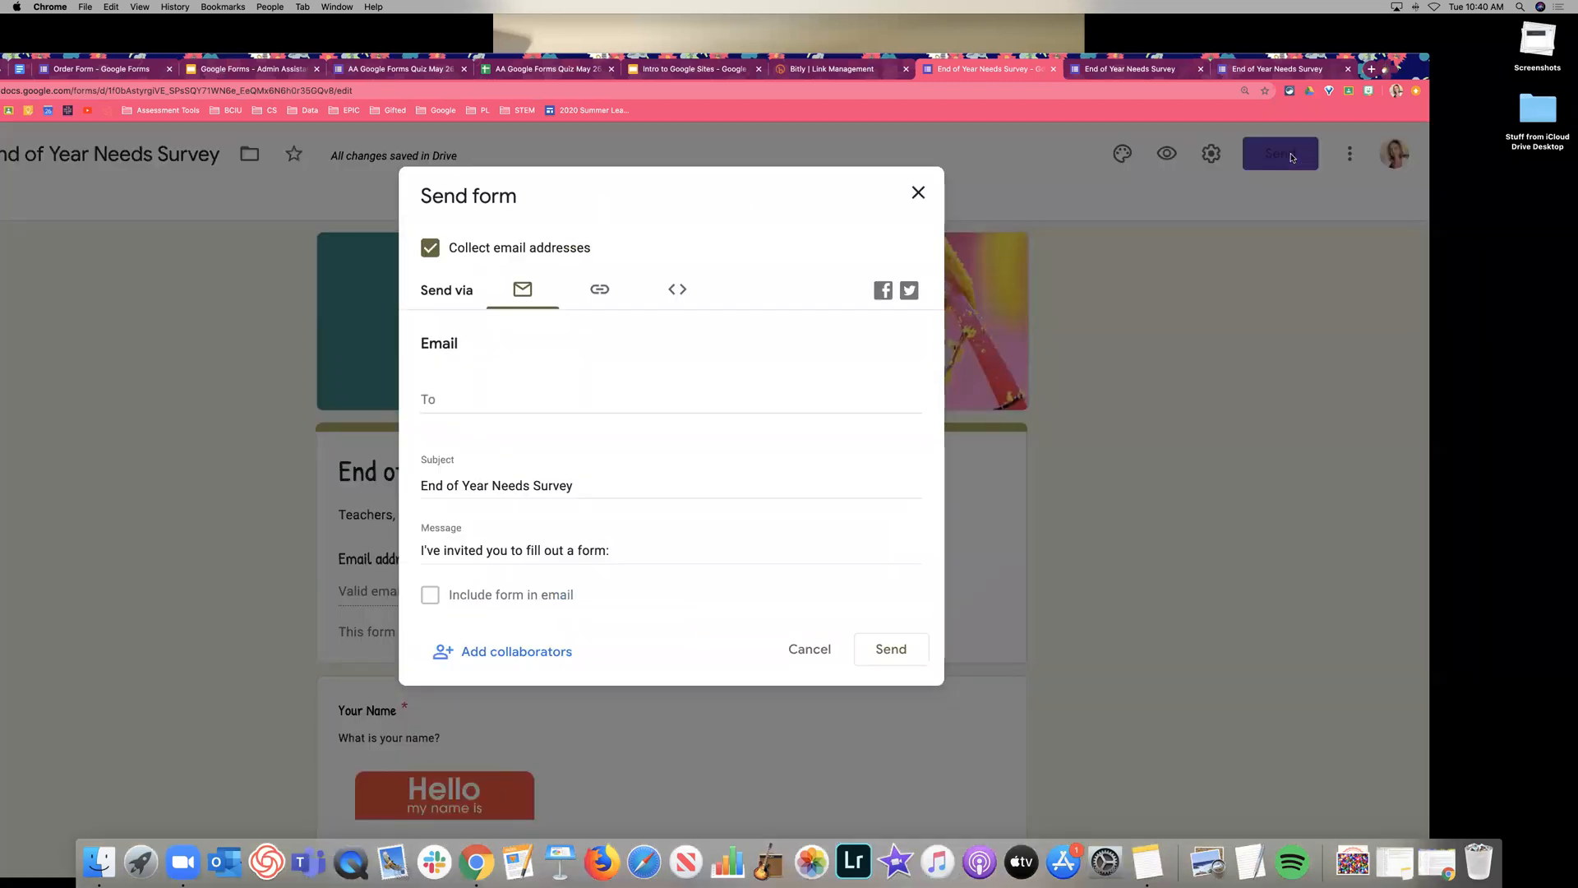
pyautogui.click(479, 401)
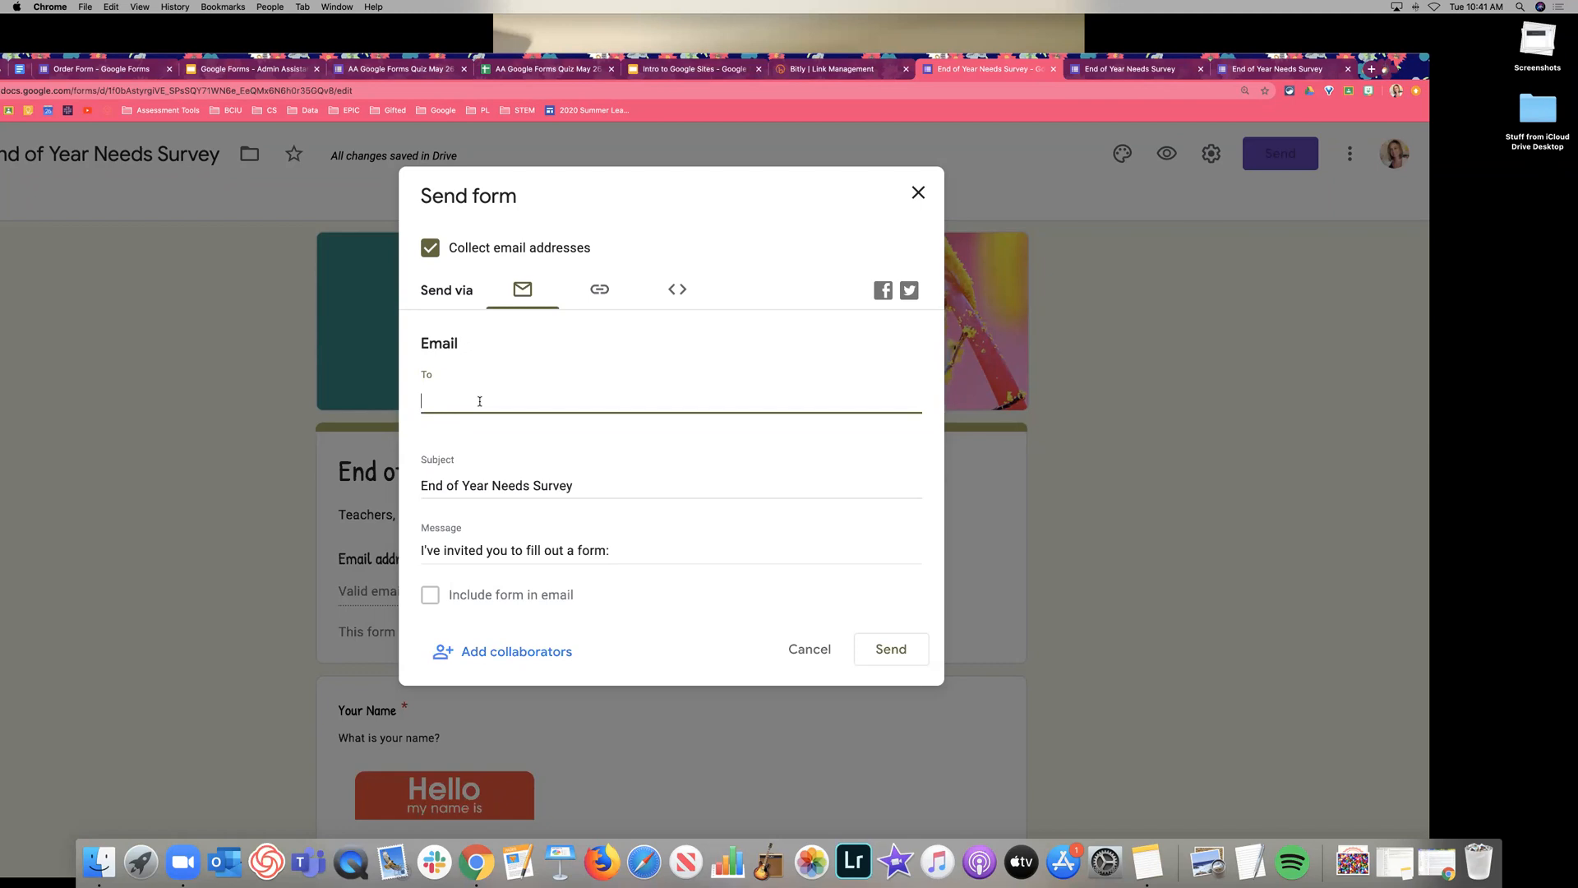
pyautogui.write('grade 5')
pyautogui.press('BackSpace')
# Replace the invitation message with 'Please complete this checklist by Friday.' and recheck the recipient.
pyautogui.scroll(-1, 537, 544)
pyautogui.click(705, 550)
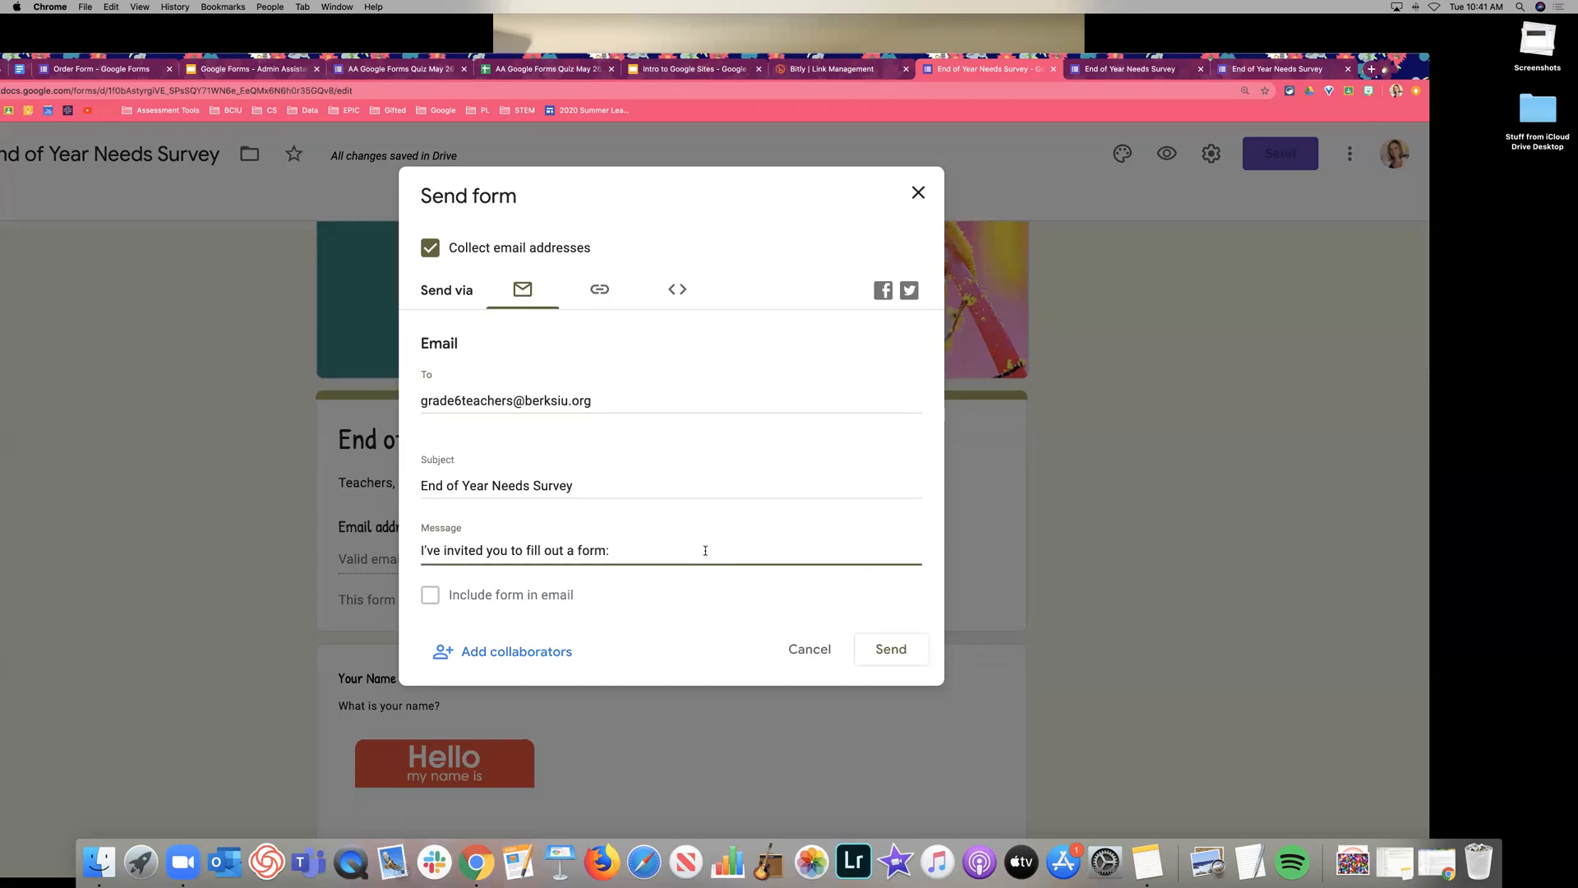
pyautogui.press('super+a')
pyautogui.write('Please complete this checklist ')
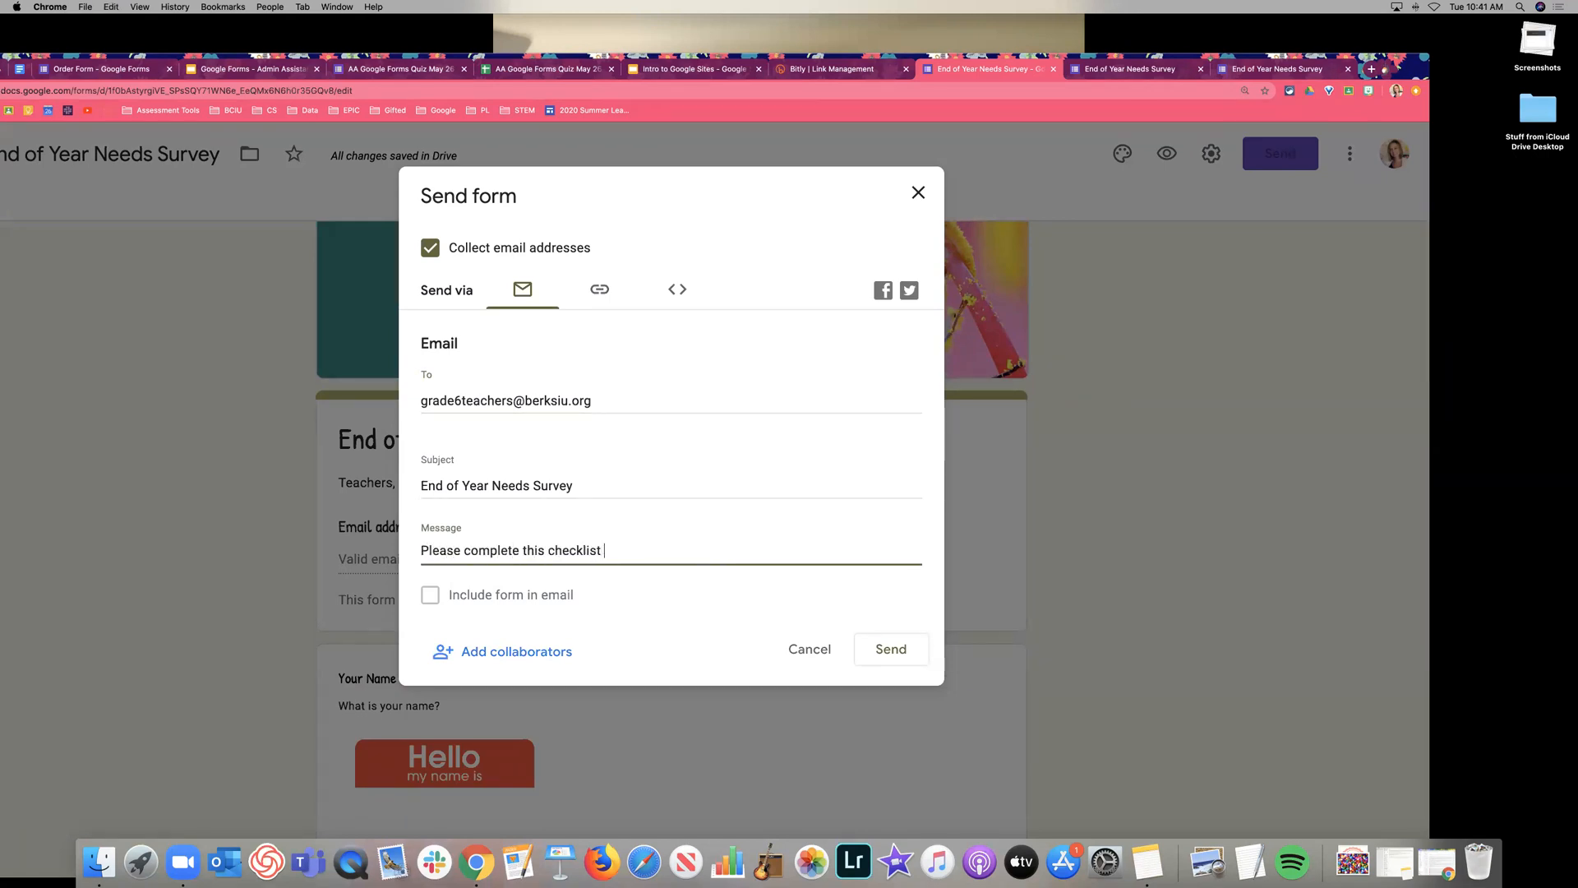
pyautogui.write('by Friday.')
pyautogui.click(432, 594)
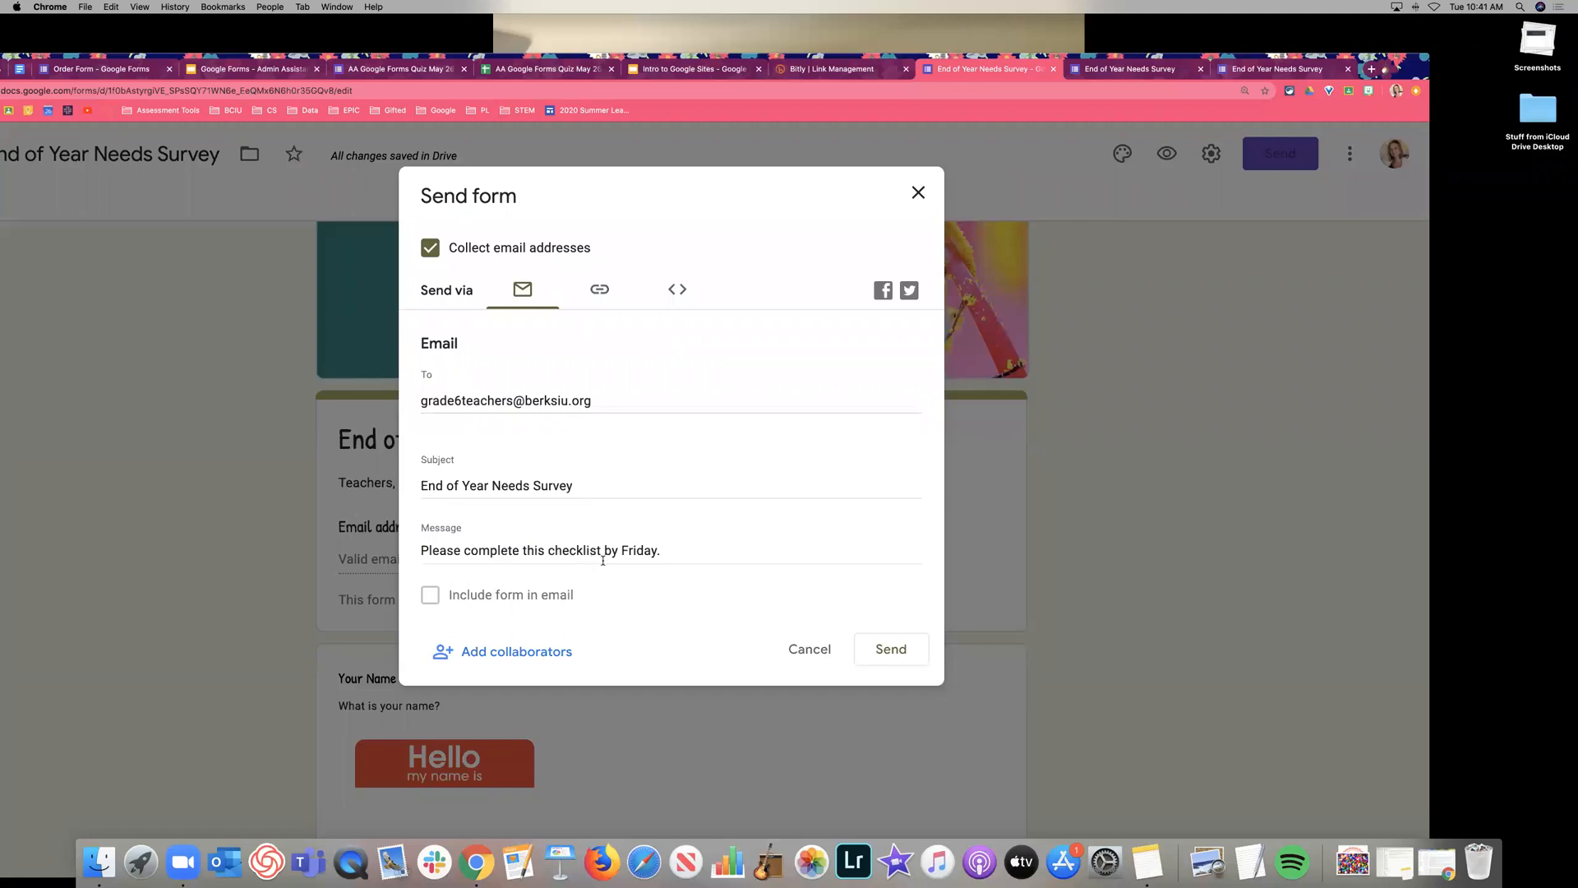
pyautogui.scroll(2, 606, 553)
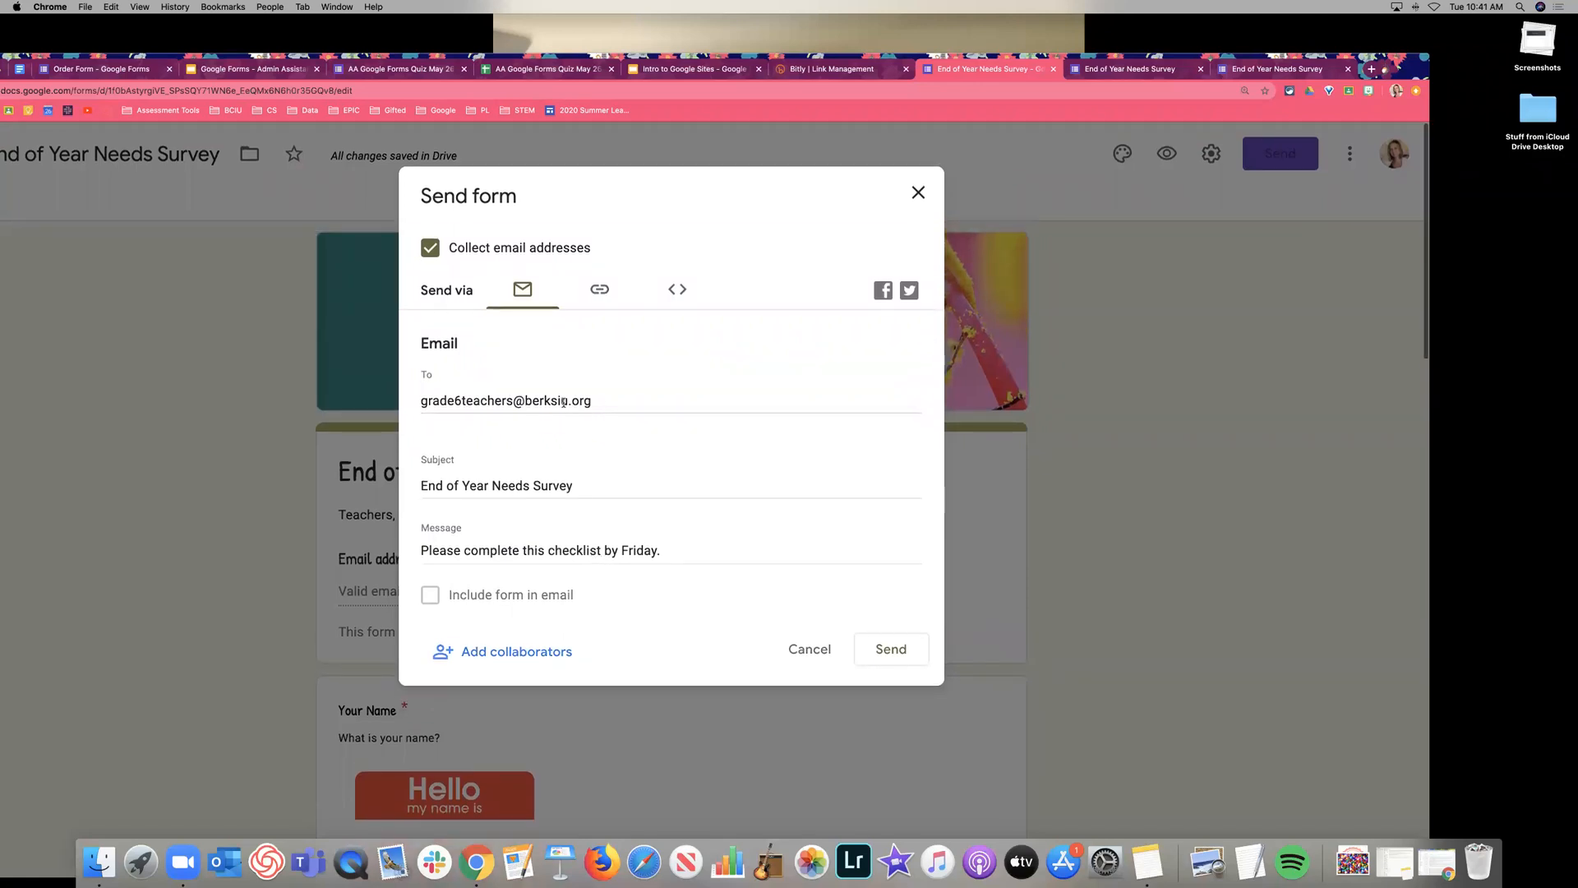
pyautogui.click(638, 402)
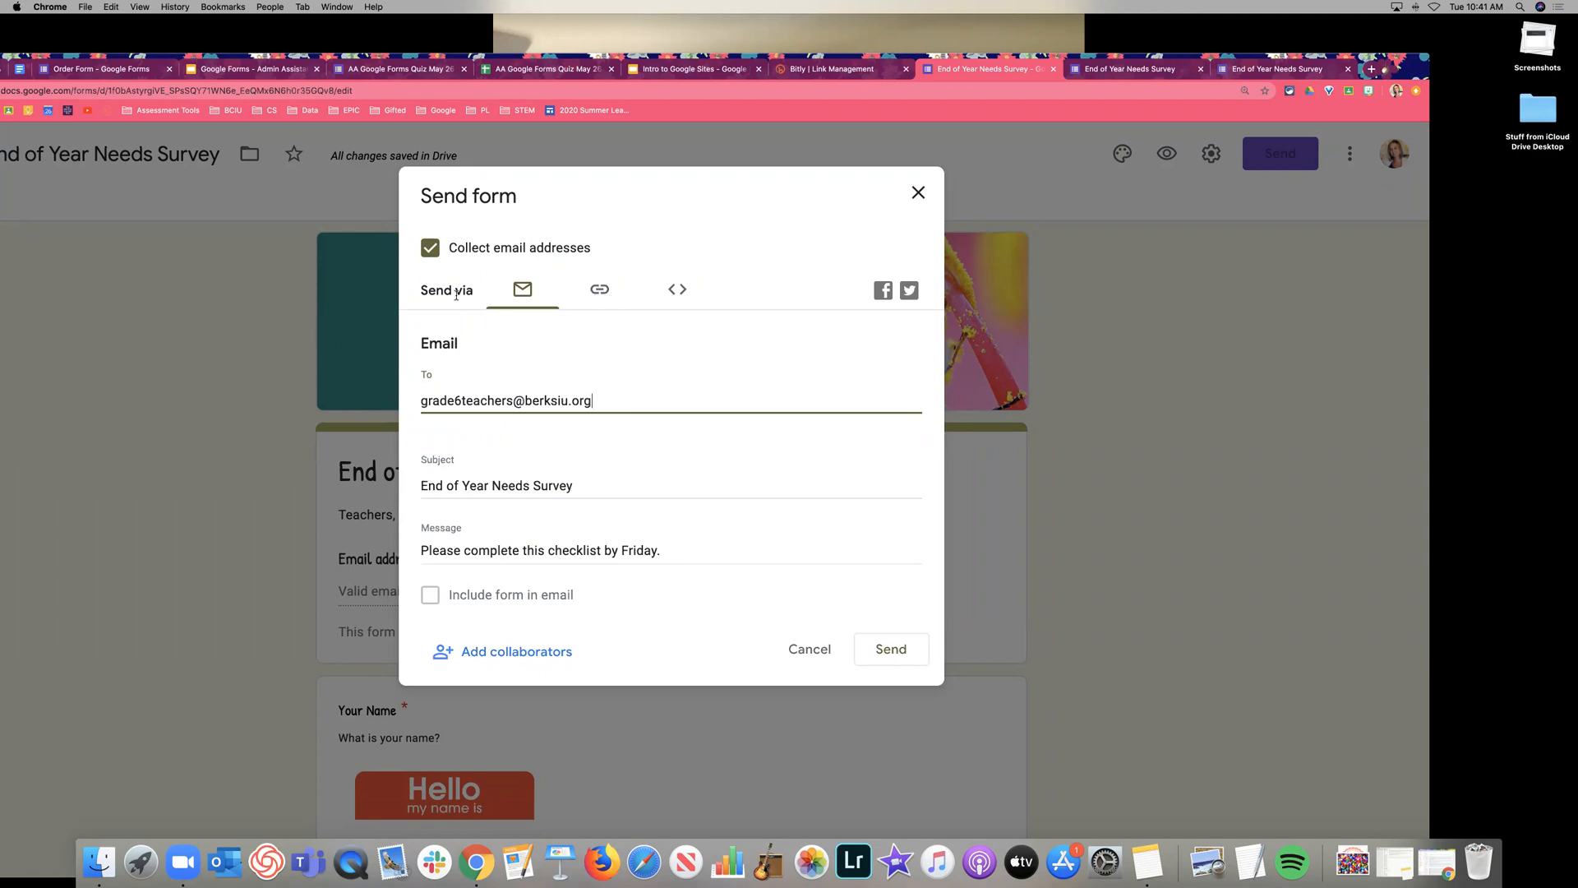
# Copy the form link from the Link tab, then copy the shortened version.
pyautogui.click(601, 291)
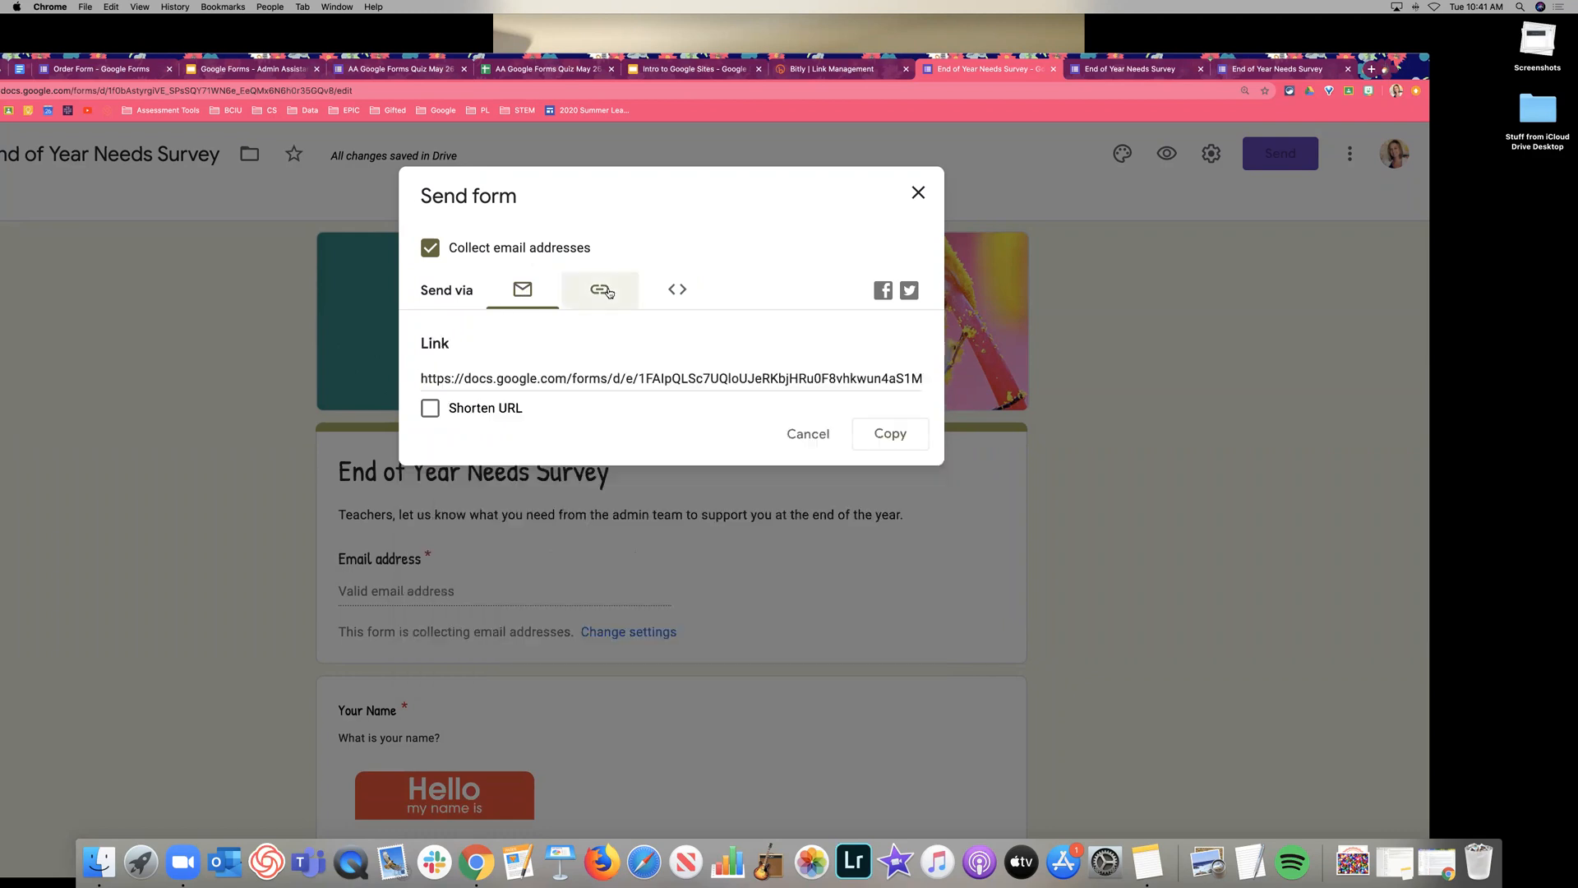
pyautogui.click(672, 377)
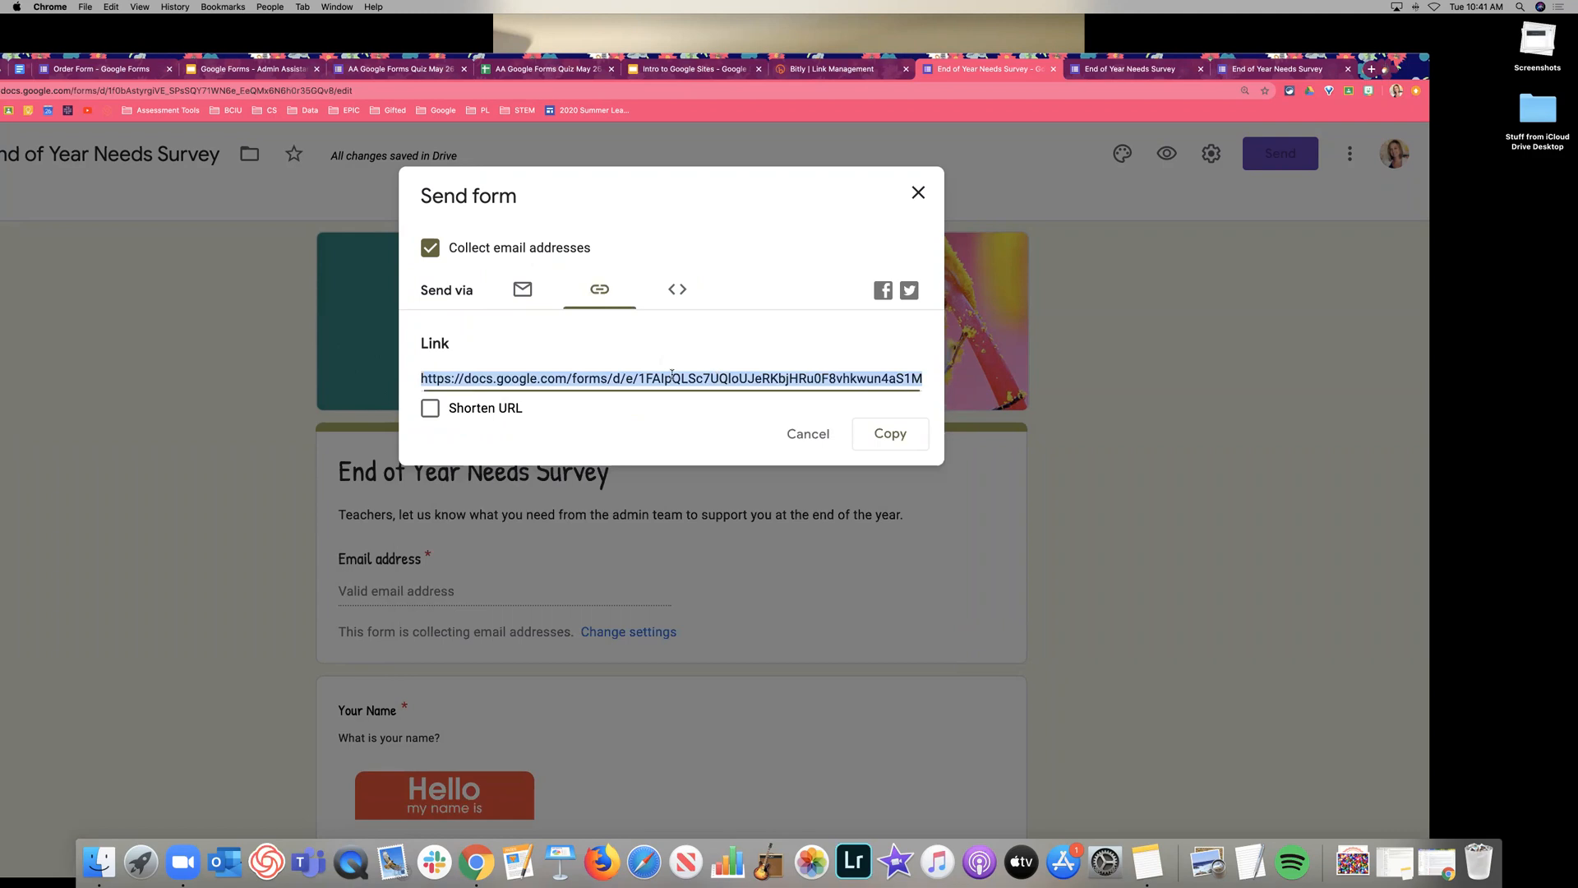
pyautogui.click(908, 438)
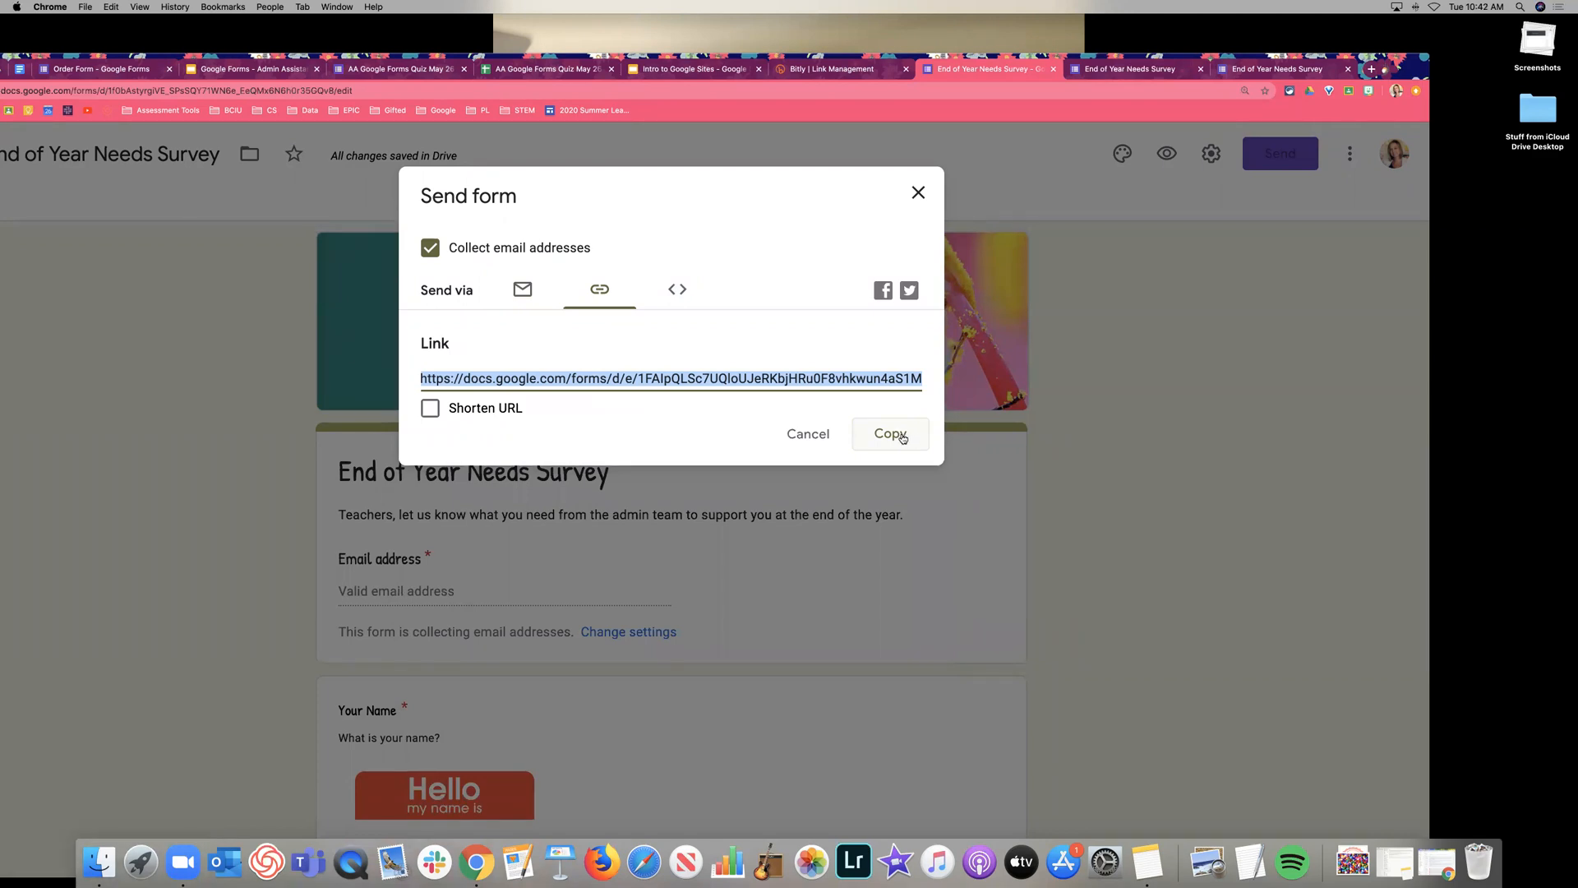
pyautogui.click(429, 408)
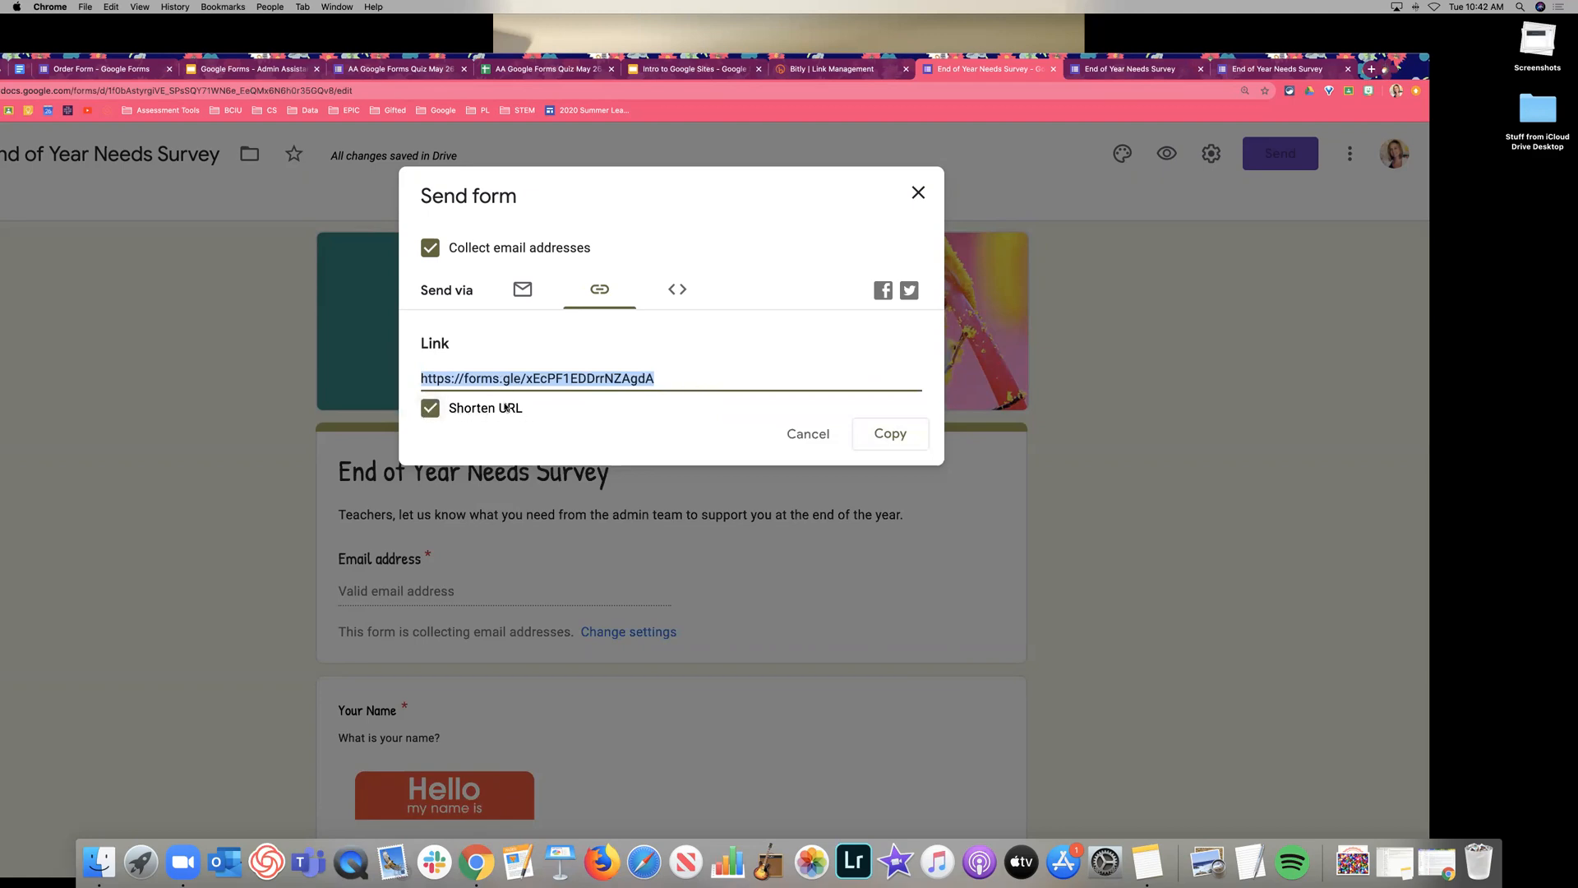
pyautogui.click(896, 434)
# Test the shortened link in a new window, confirming the live survey loads, then close it.
pyautogui.press('super+n')
pyautogui.press('super+v')
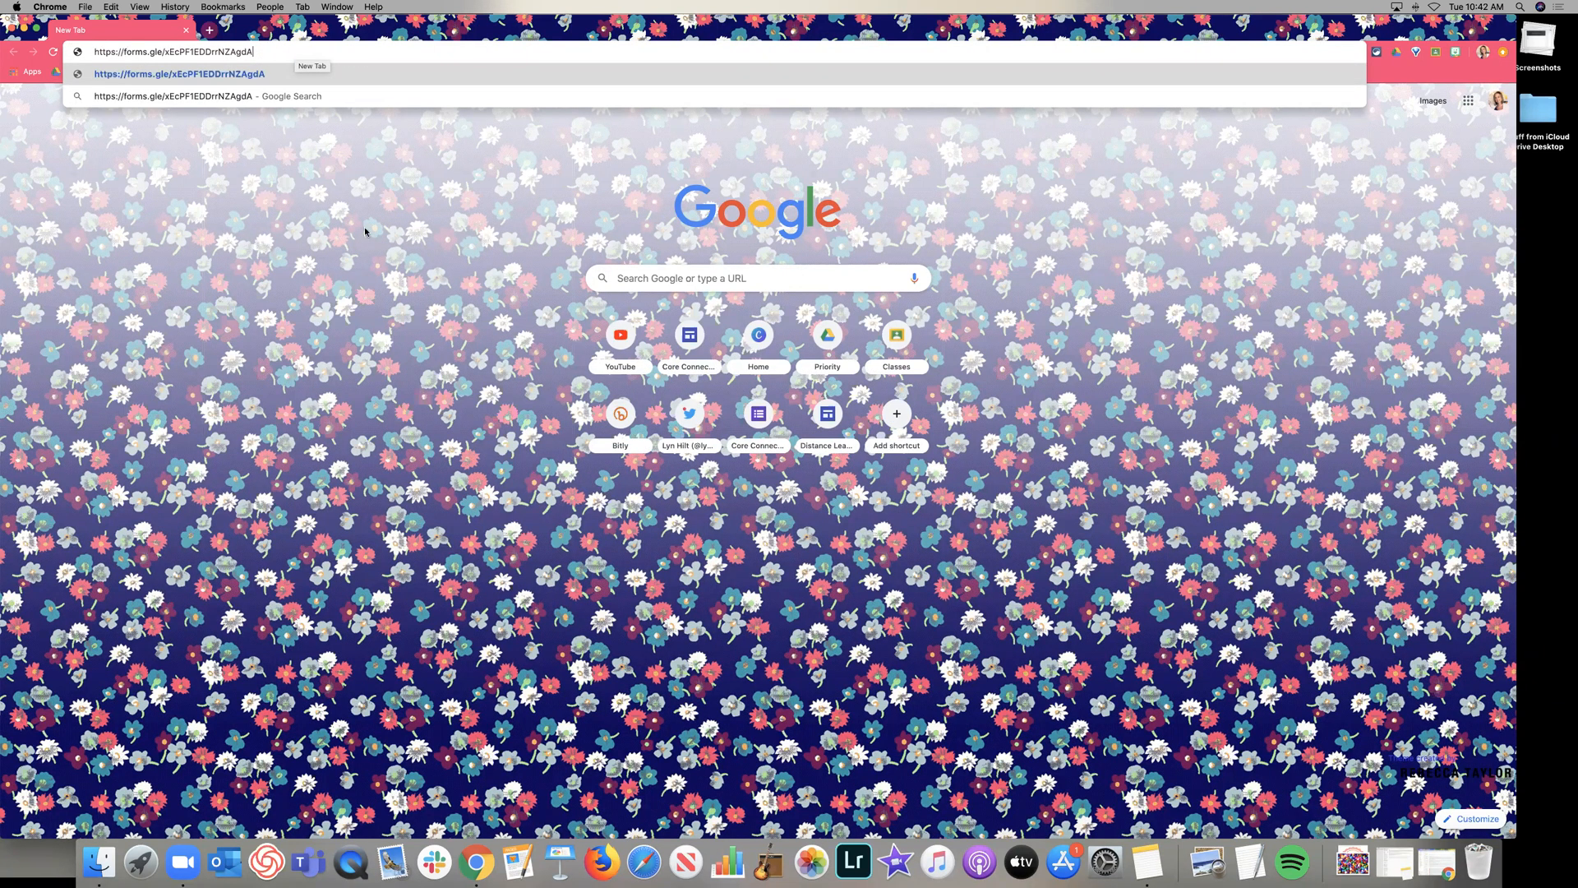
pyautogui.press('Return')
pyautogui.scroll(-10, 684, 286)
pyautogui.scroll(10, 684, 287)
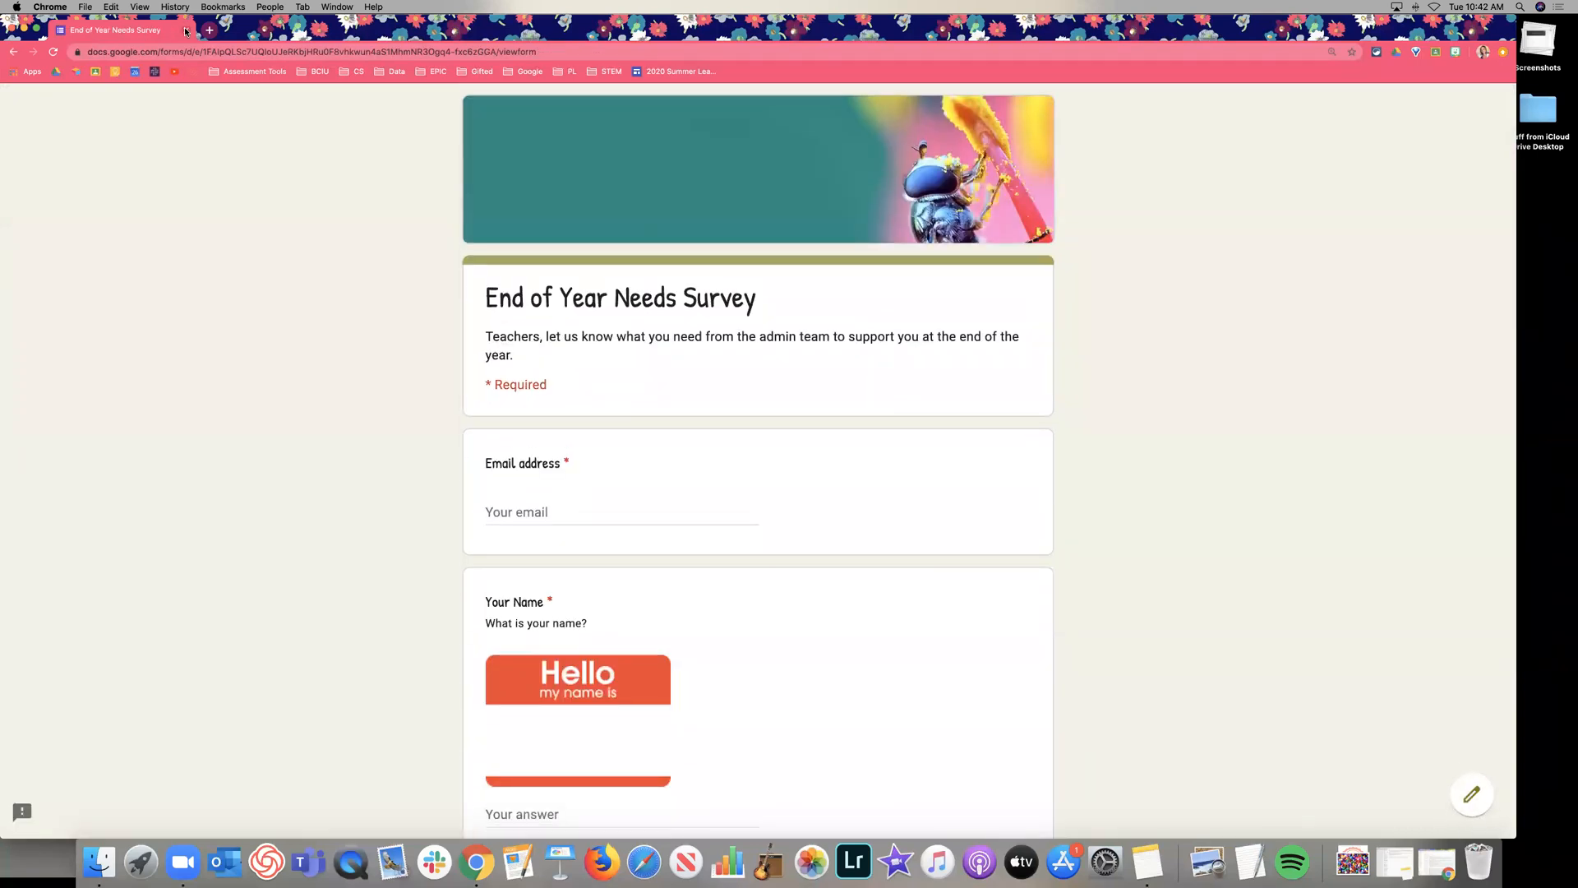
pyautogui.click(186, 31)
pyautogui.click(629, 259)
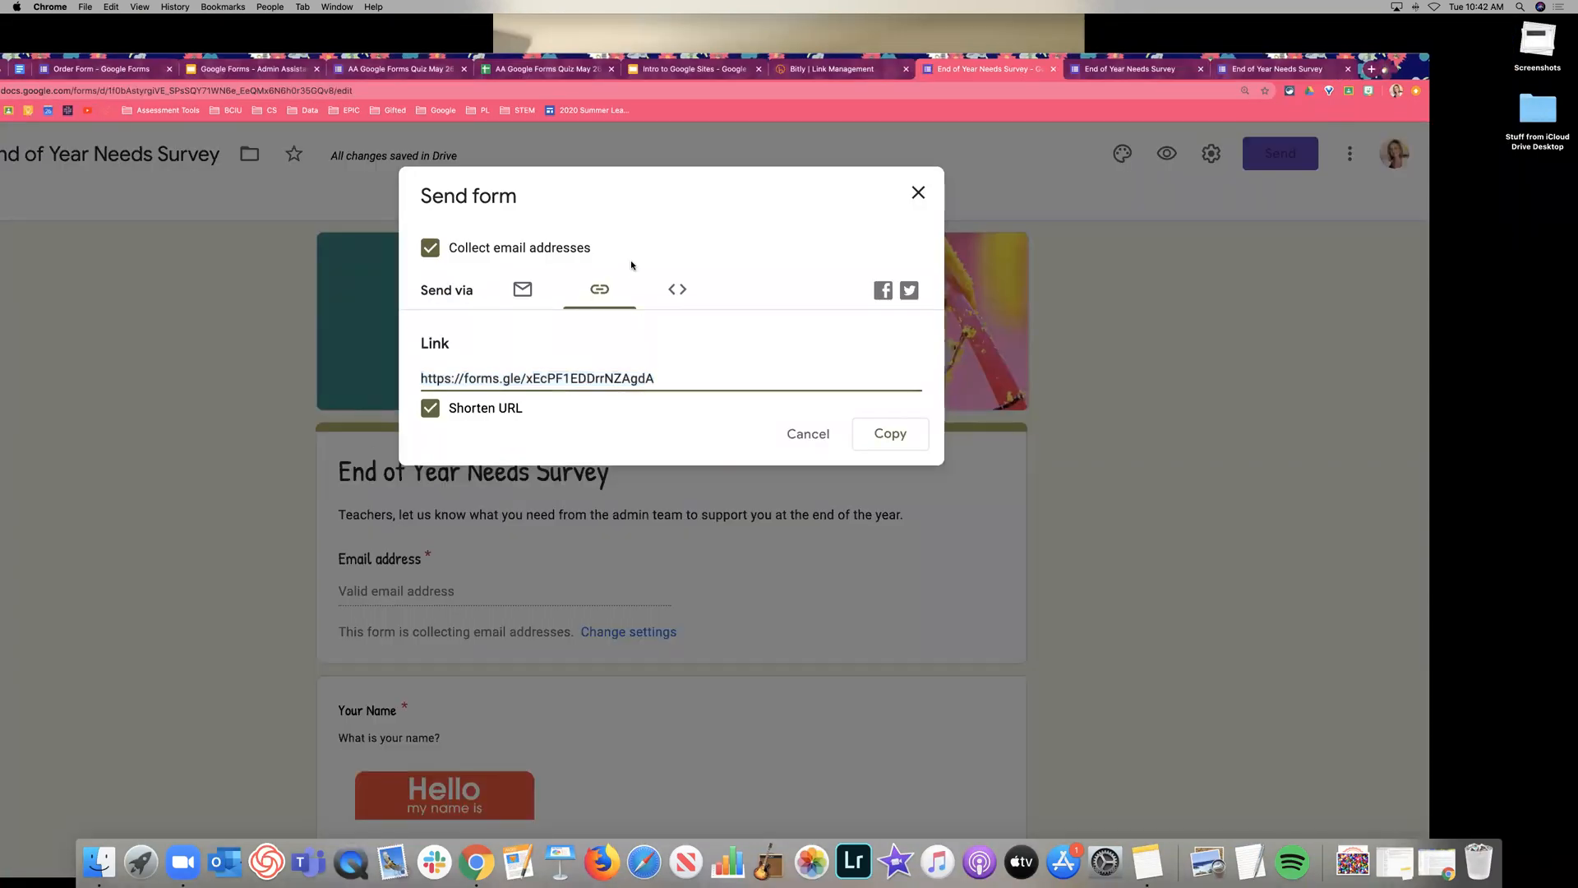
# Show and select the form's embed HTML code, then close the sharing options.
pyautogui.click(676, 294)
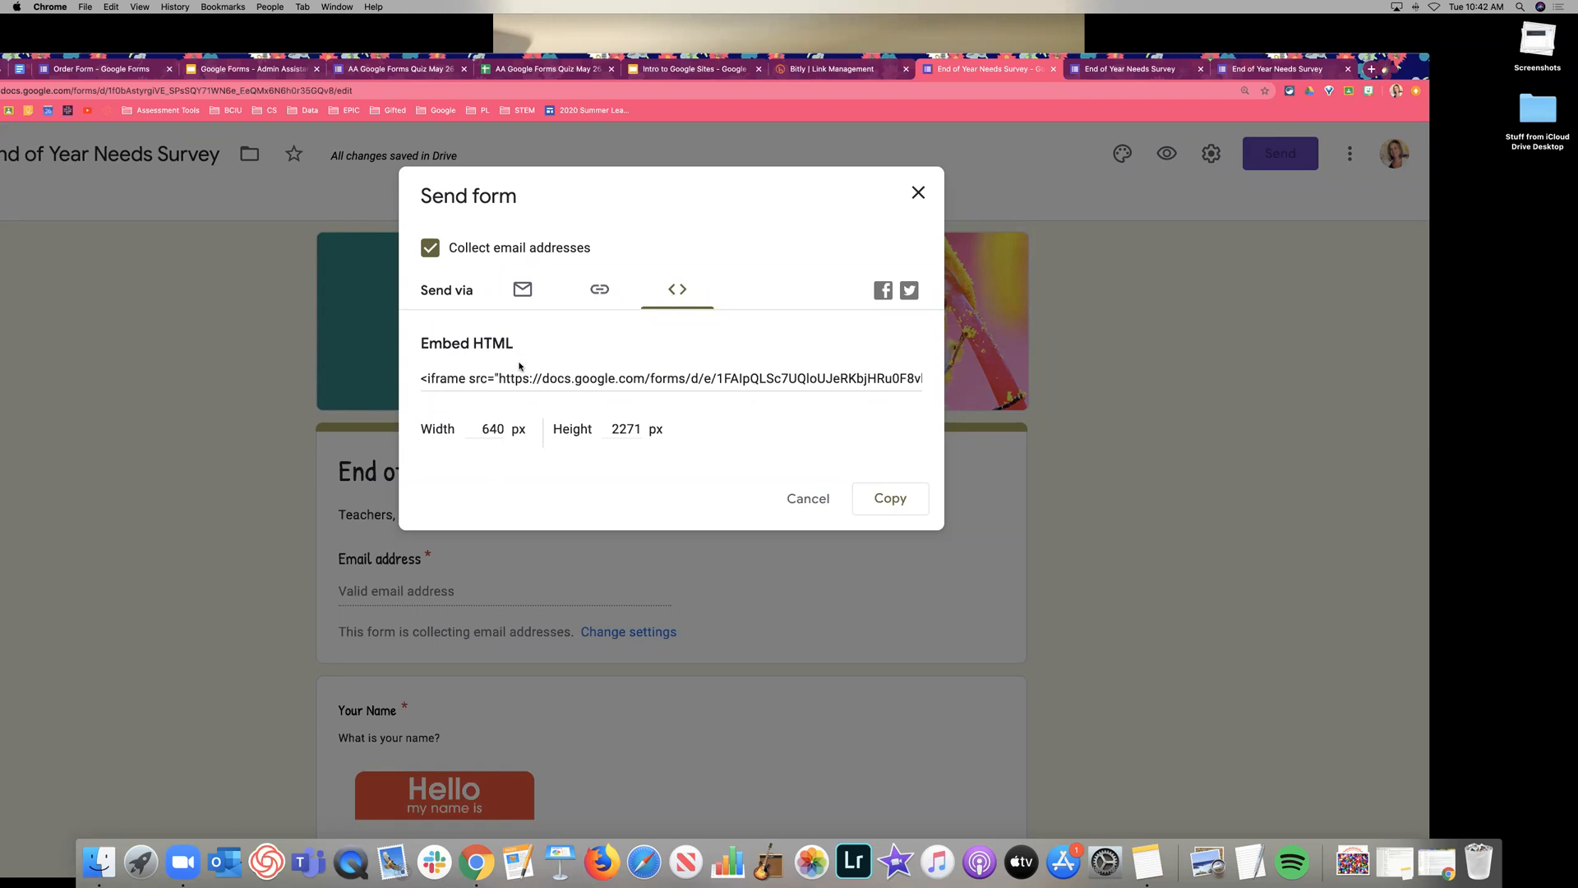
pyautogui.click(629, 379)
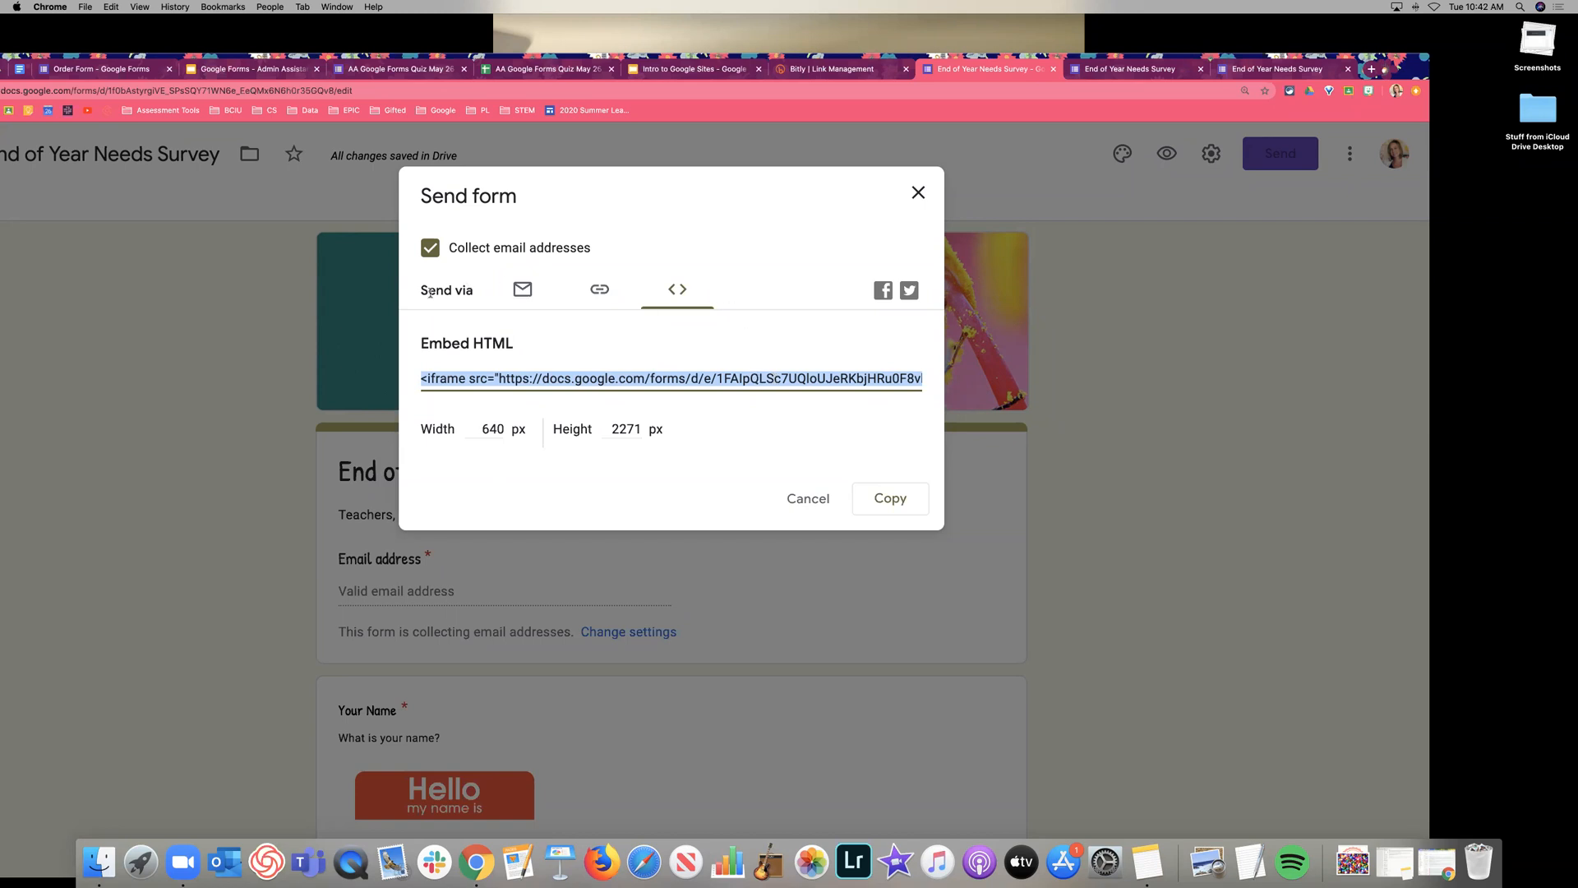
pyautogui.click(919, 193)
# Preview the live form in a new tab, then close the preview.
pyautogui.click(1167, 154)
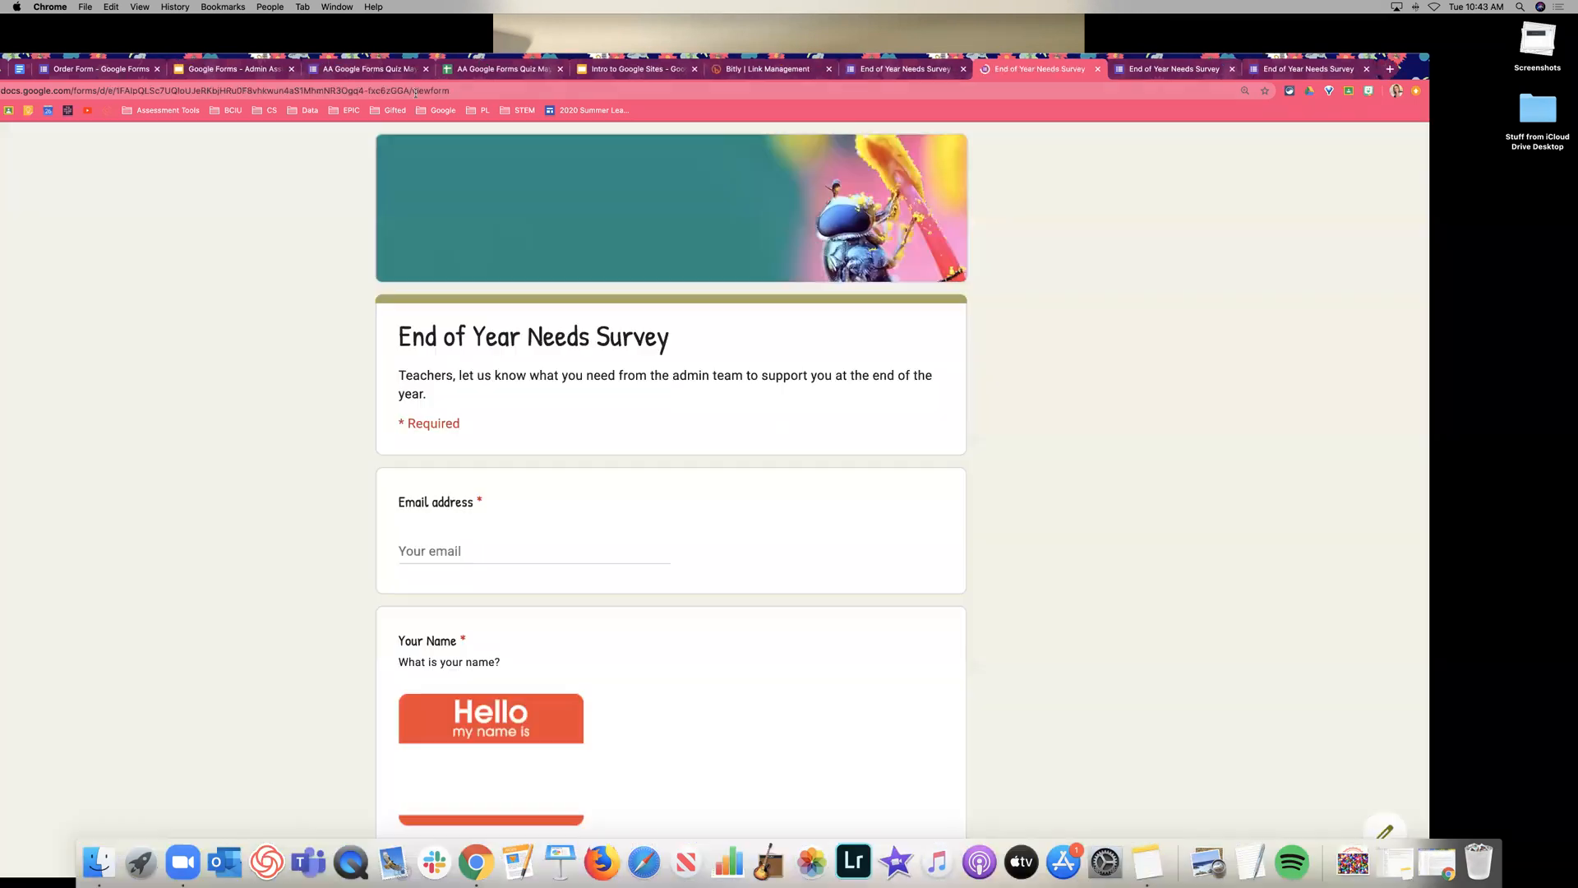
pyautogui.click(357, 92)
pyautogui.press('super+w')
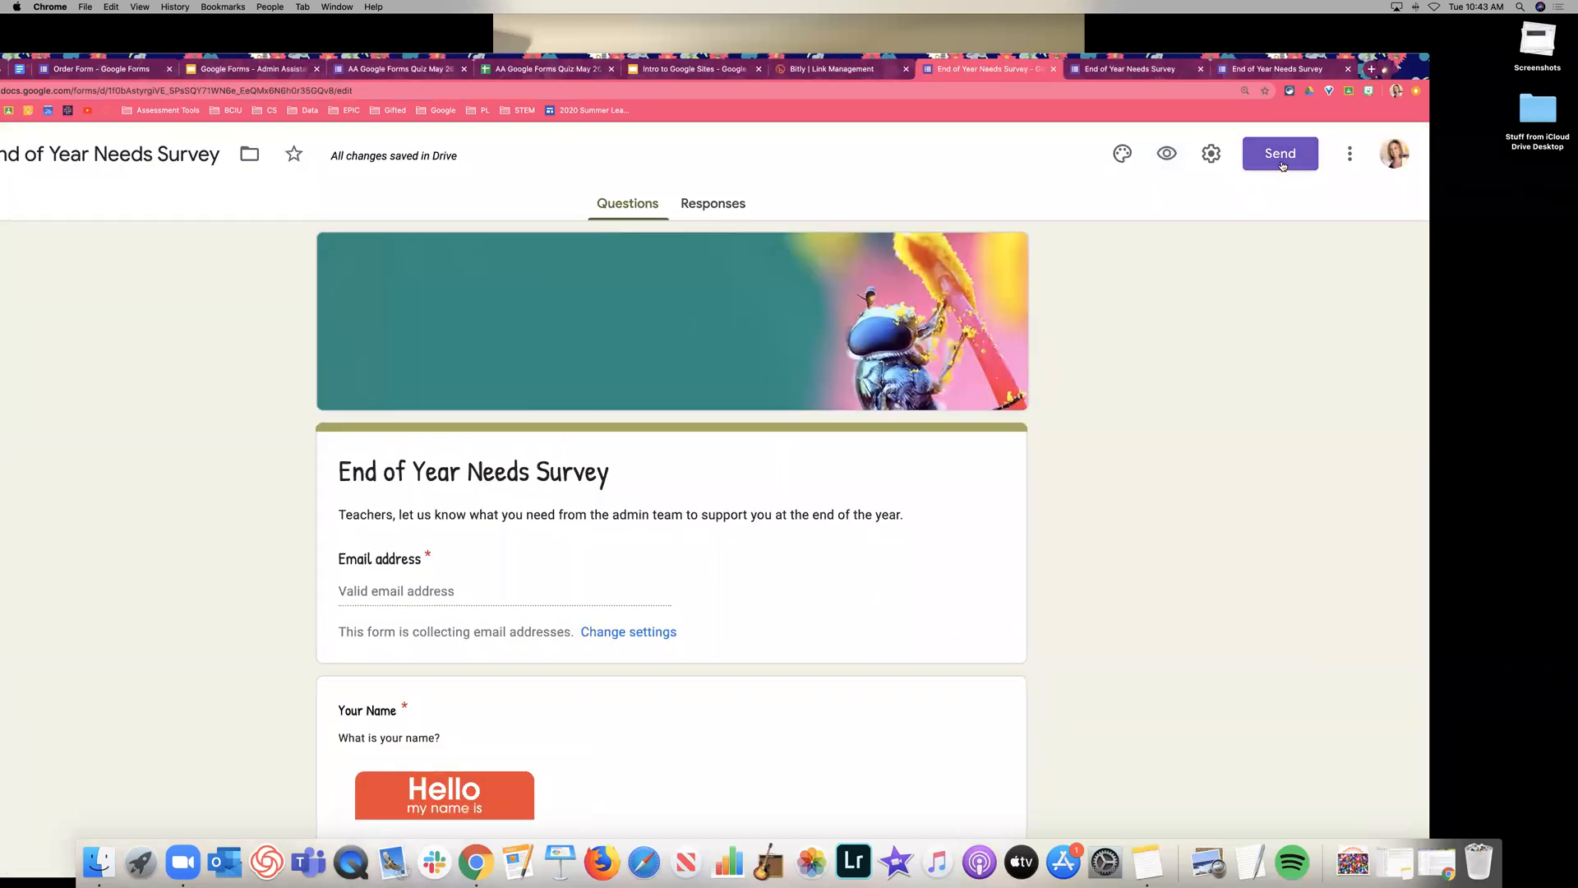
# Run through the send options again: copy the full and shortened links, review the embed code, close.
pyautogui.click(1281, 161)
pyautogui.click(471, 397)
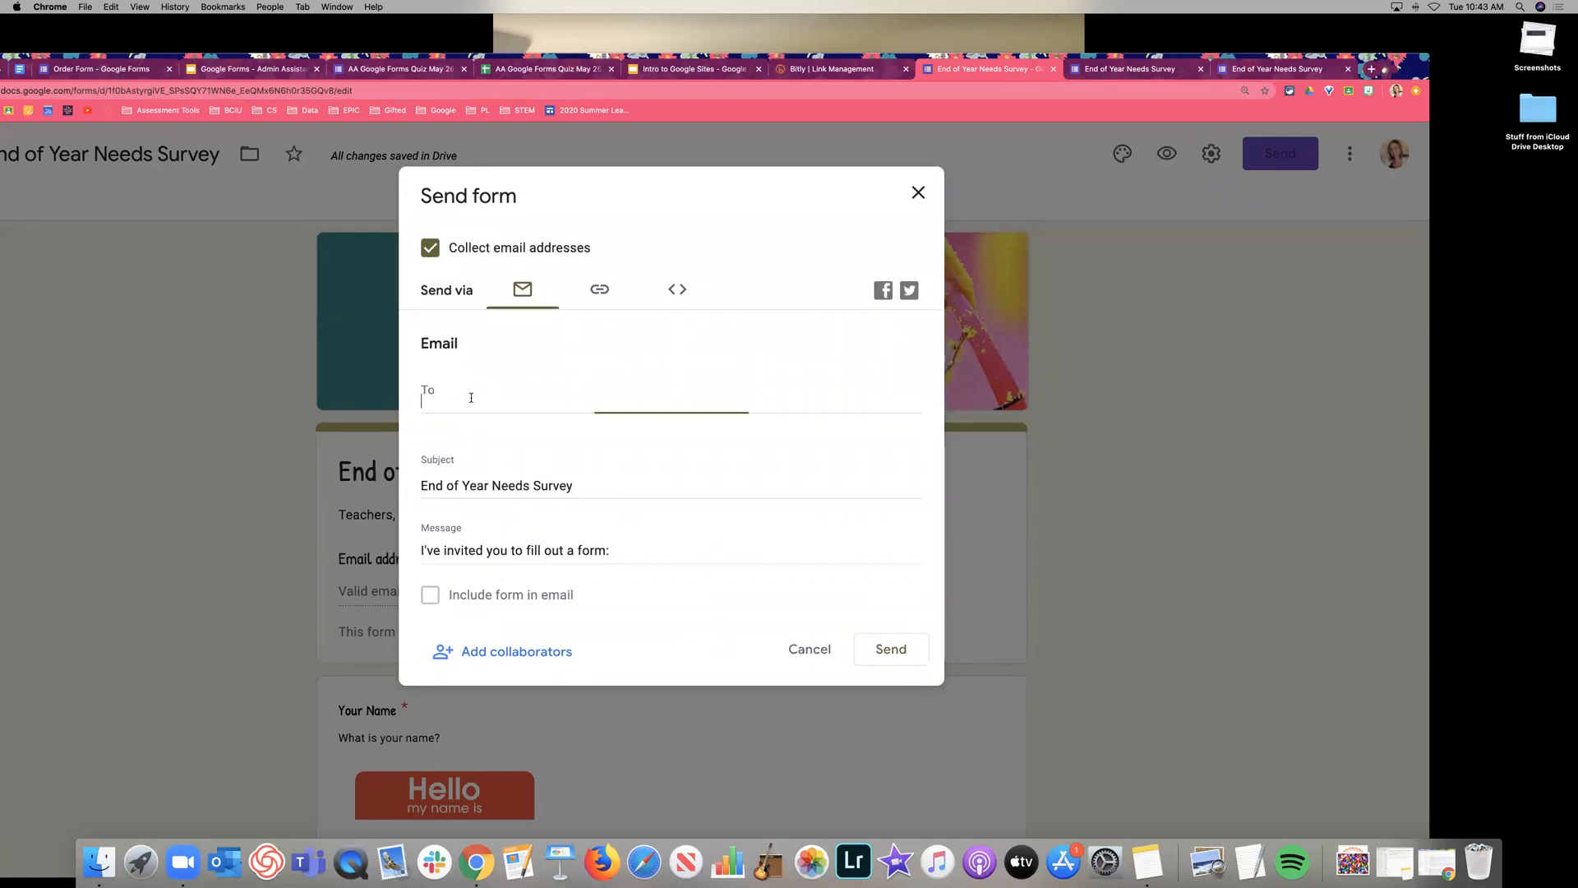
pyautogui.click(599, 291)
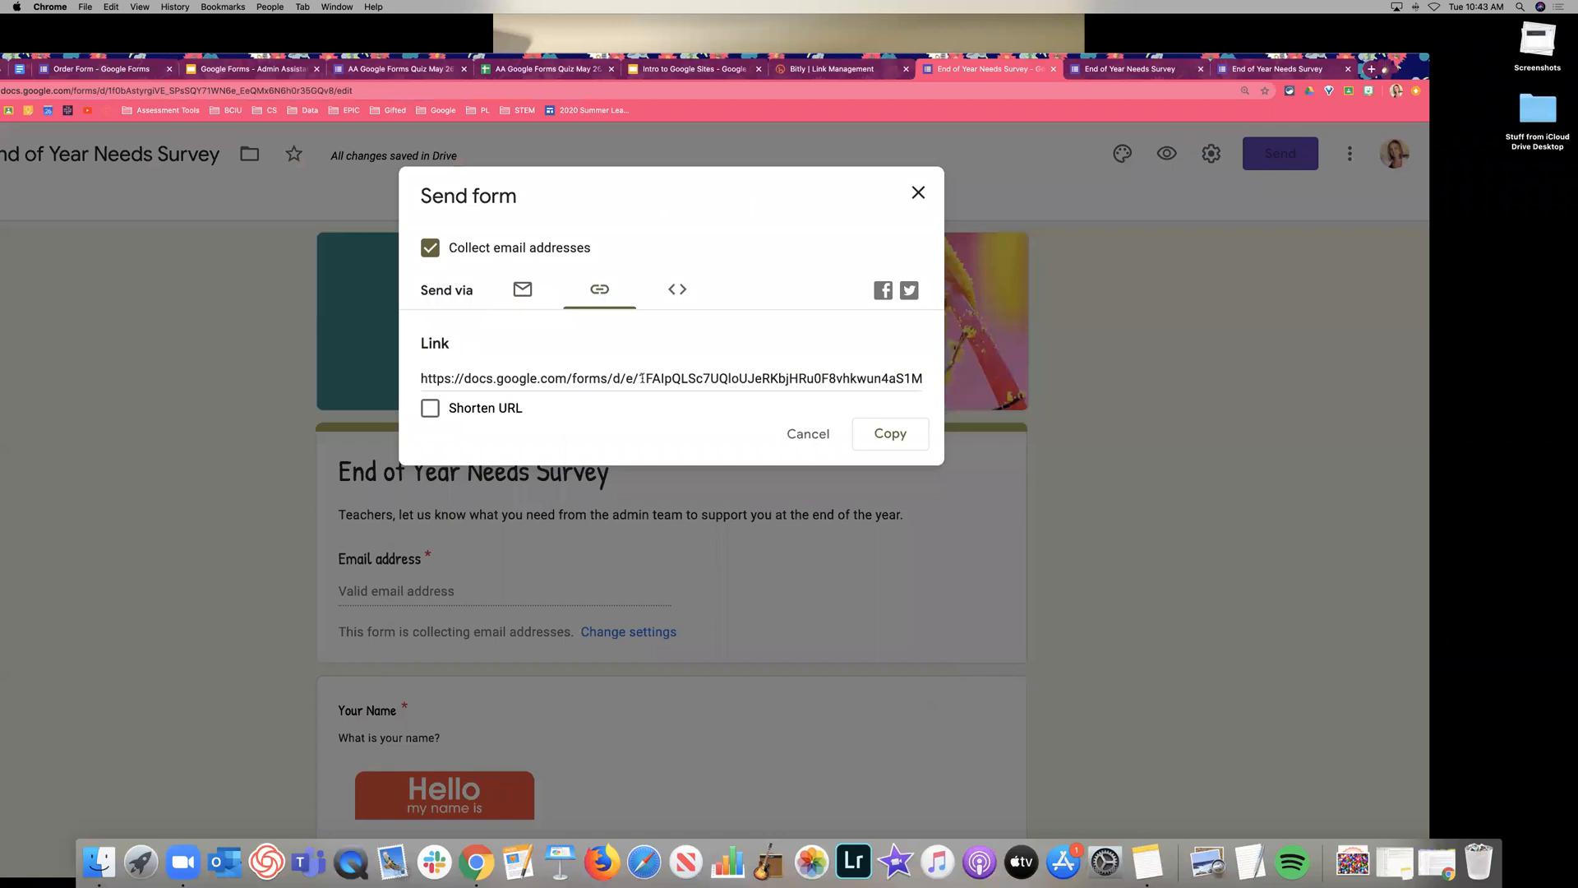
pyautogui.click(894, 436)
pyautogui.click(430, 408)
pyautogui.click(890, 434)
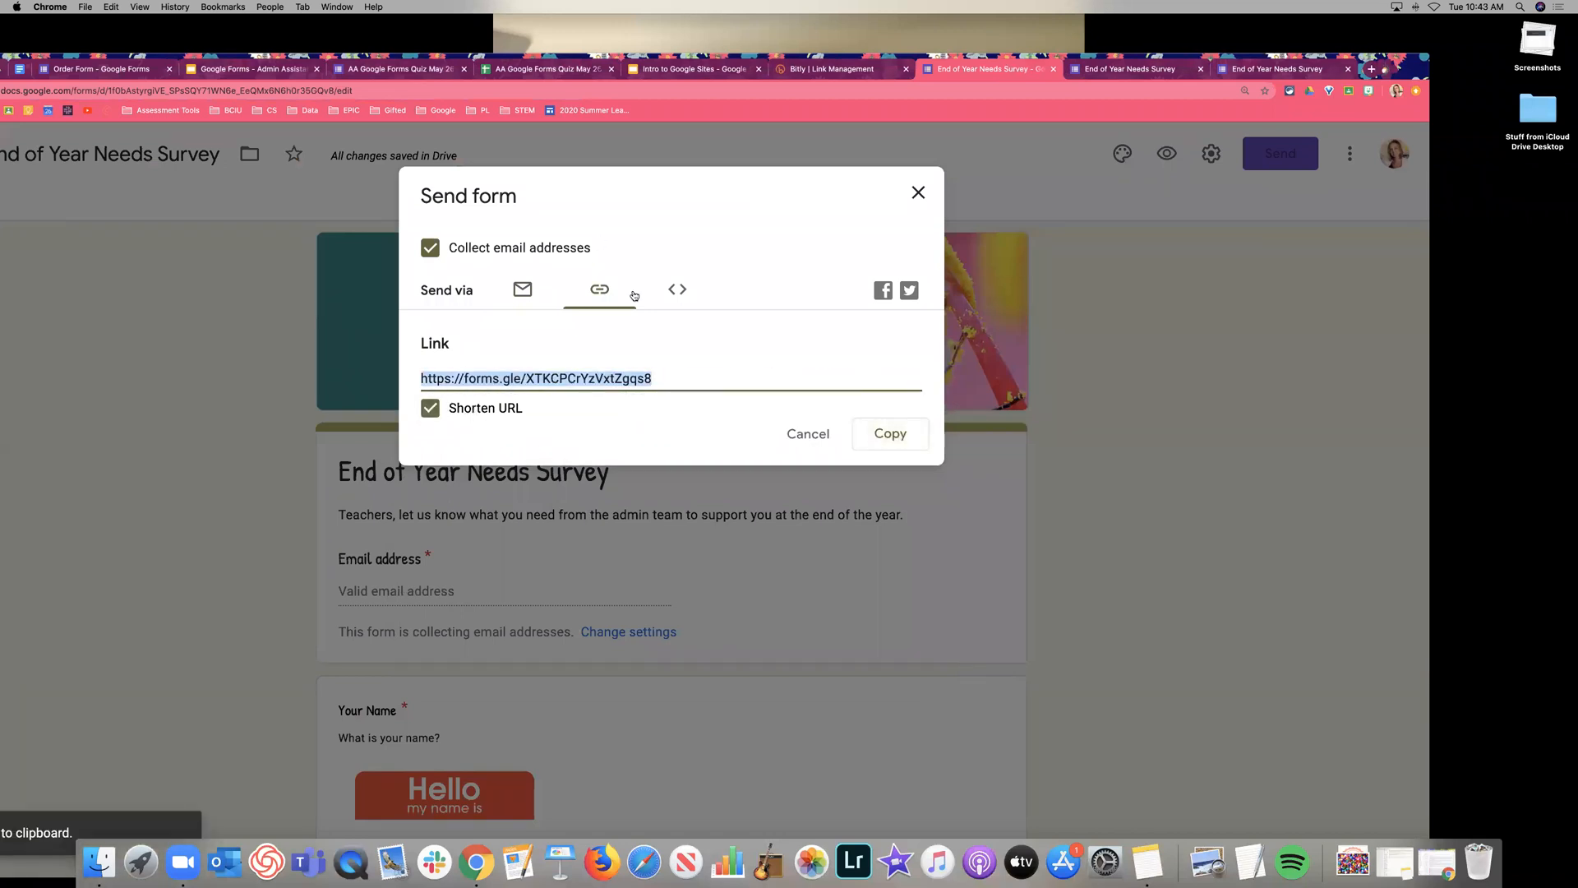
pyautogui.click(677, 291)
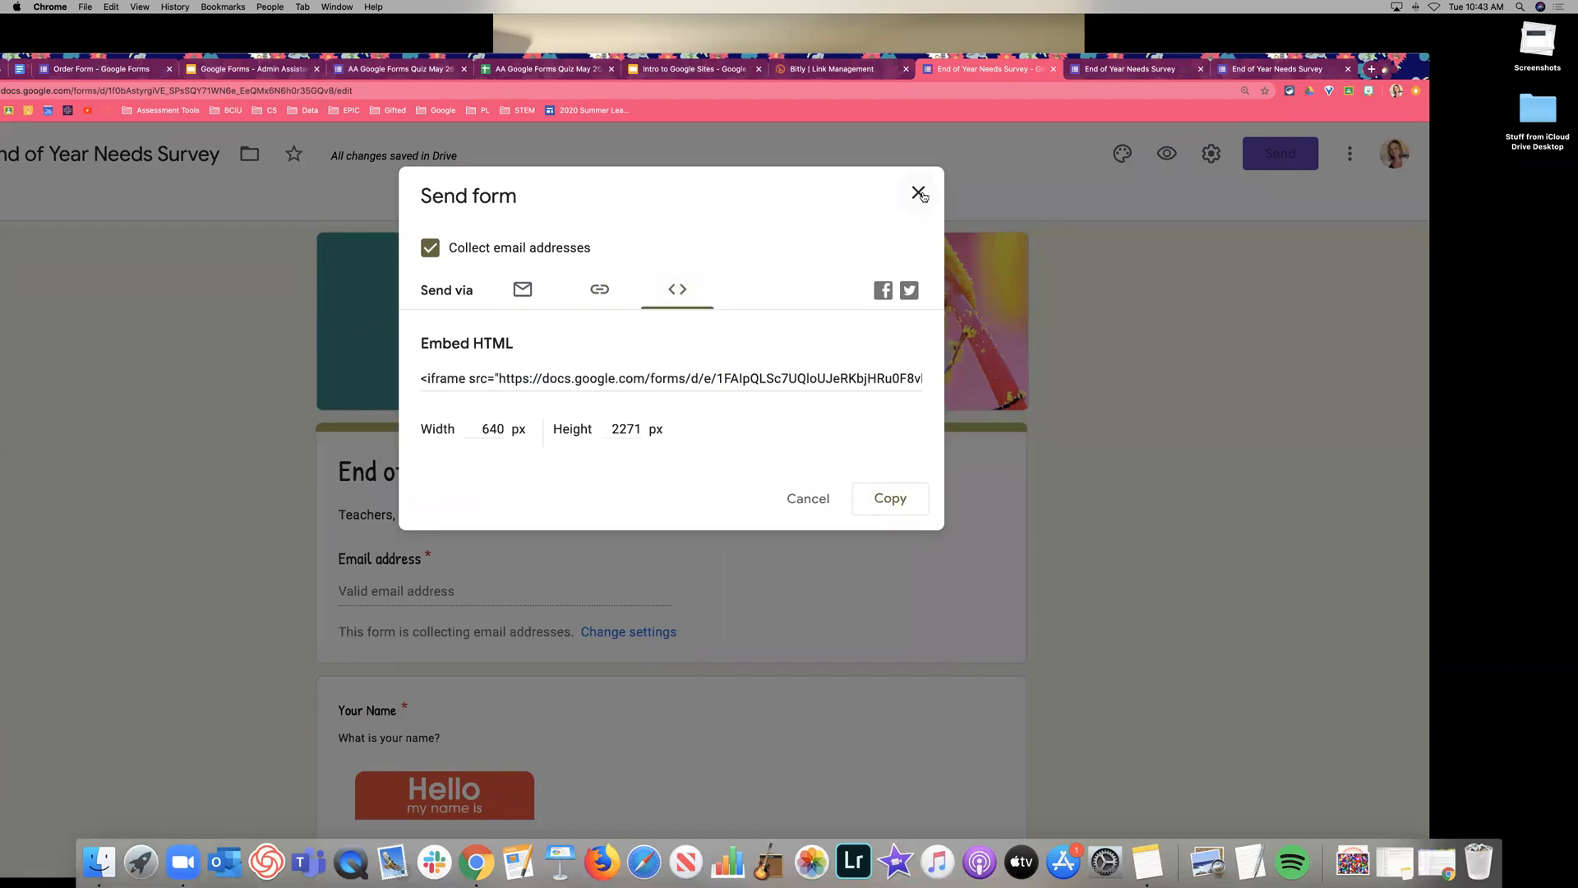
pyautogui.click(918, 193)
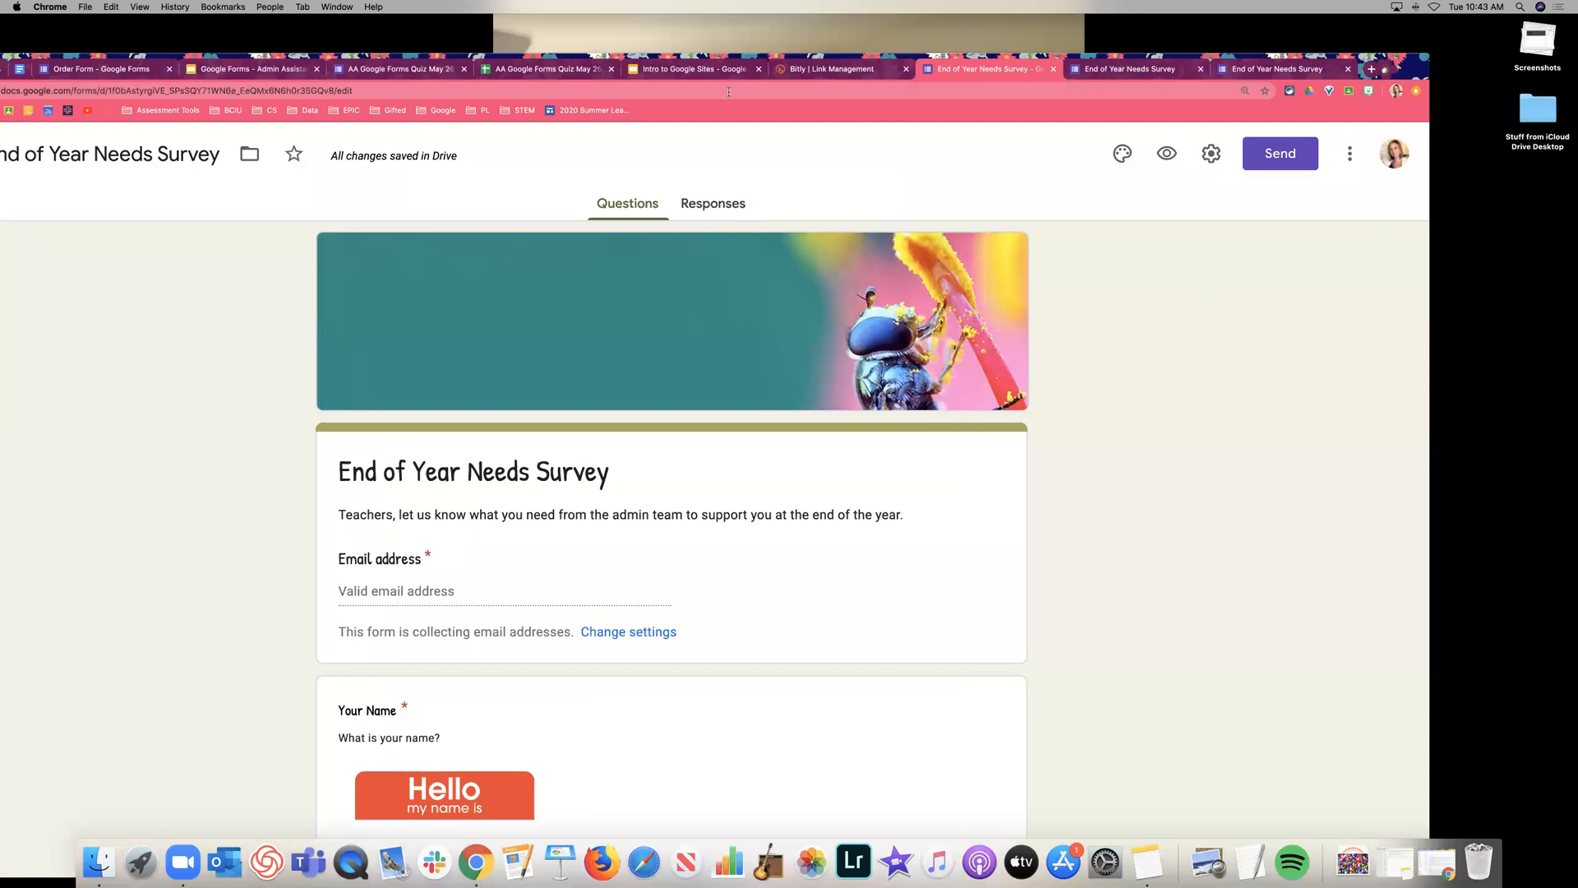
pyautogui.click(269, 70)
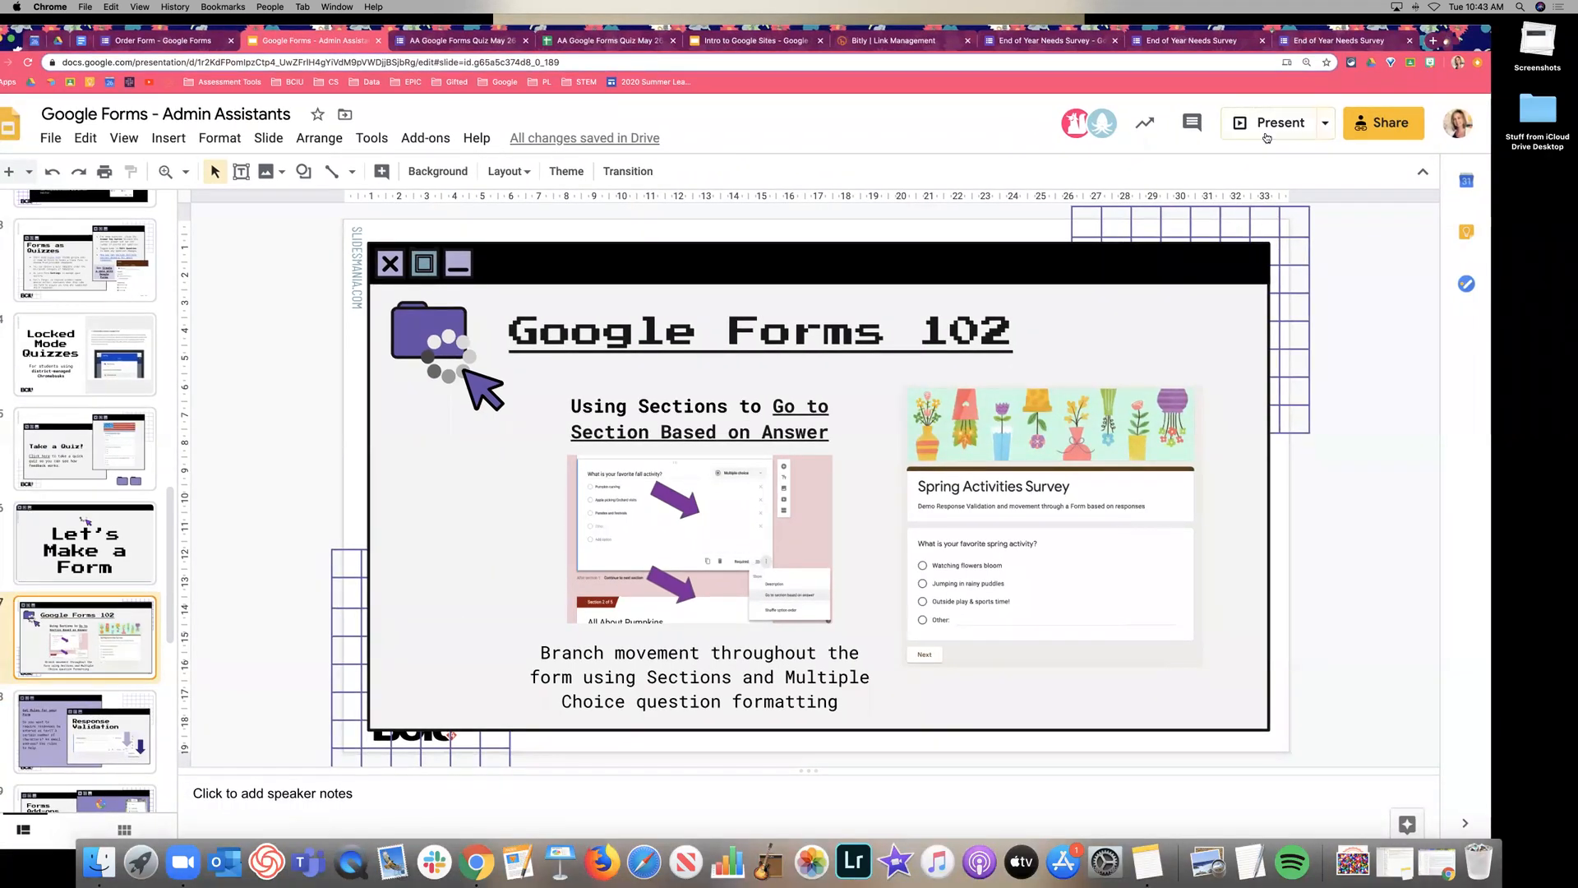
# Present the Google Forms 102 slide on branching with sections in full screen.
pyautogui.click(1207, 151)
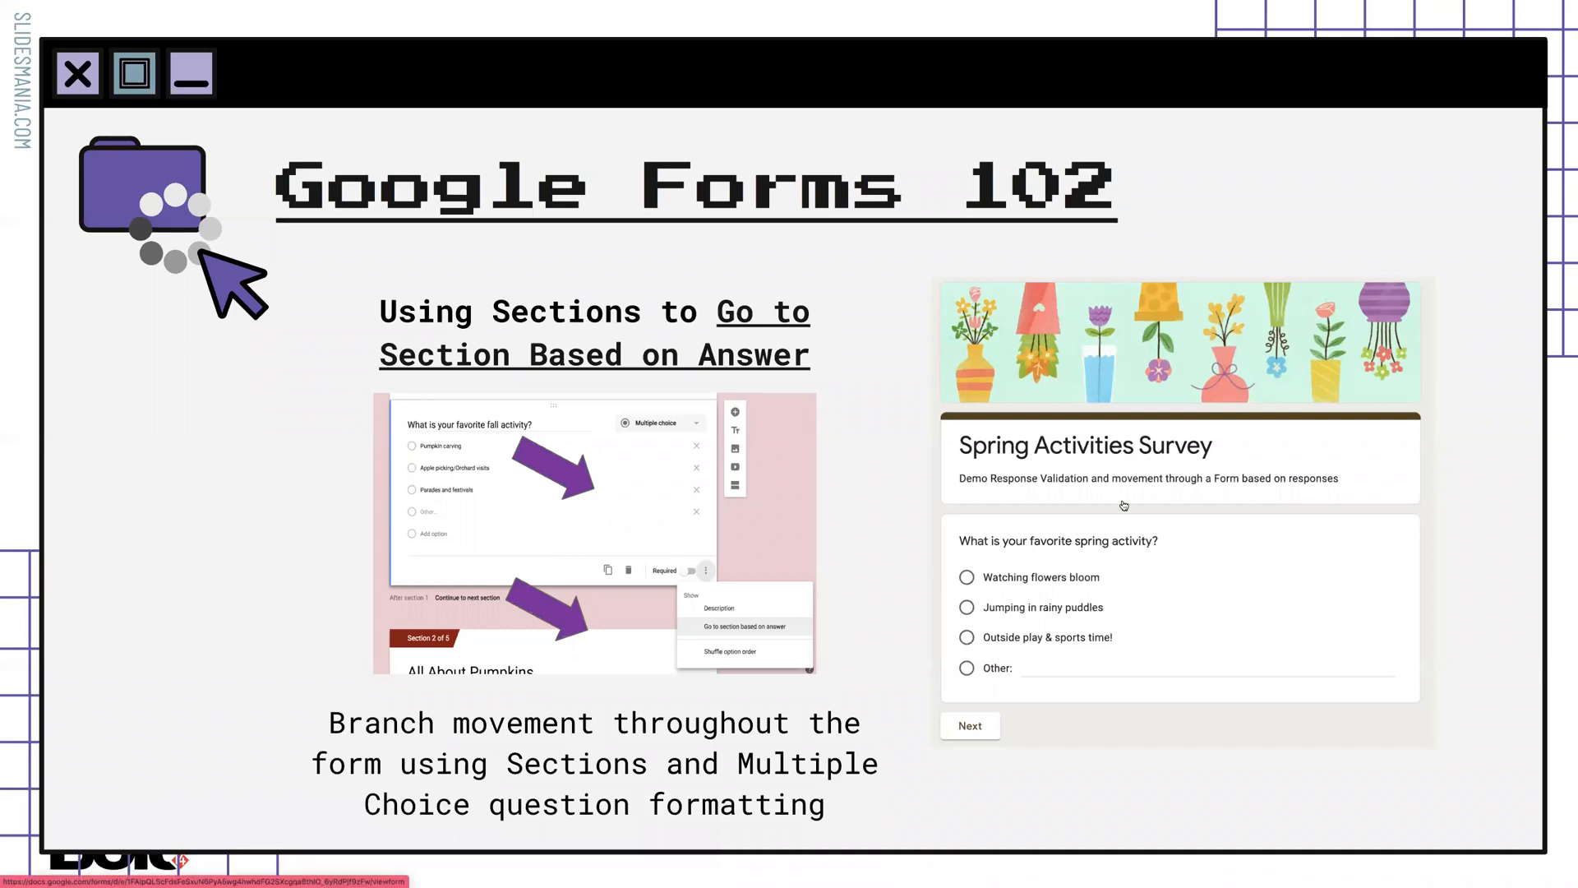
# Open the Spring Activities Survey, choose Jumping in rainy puddles, and advance to the next section.
pyautogui.click(1205, 508)
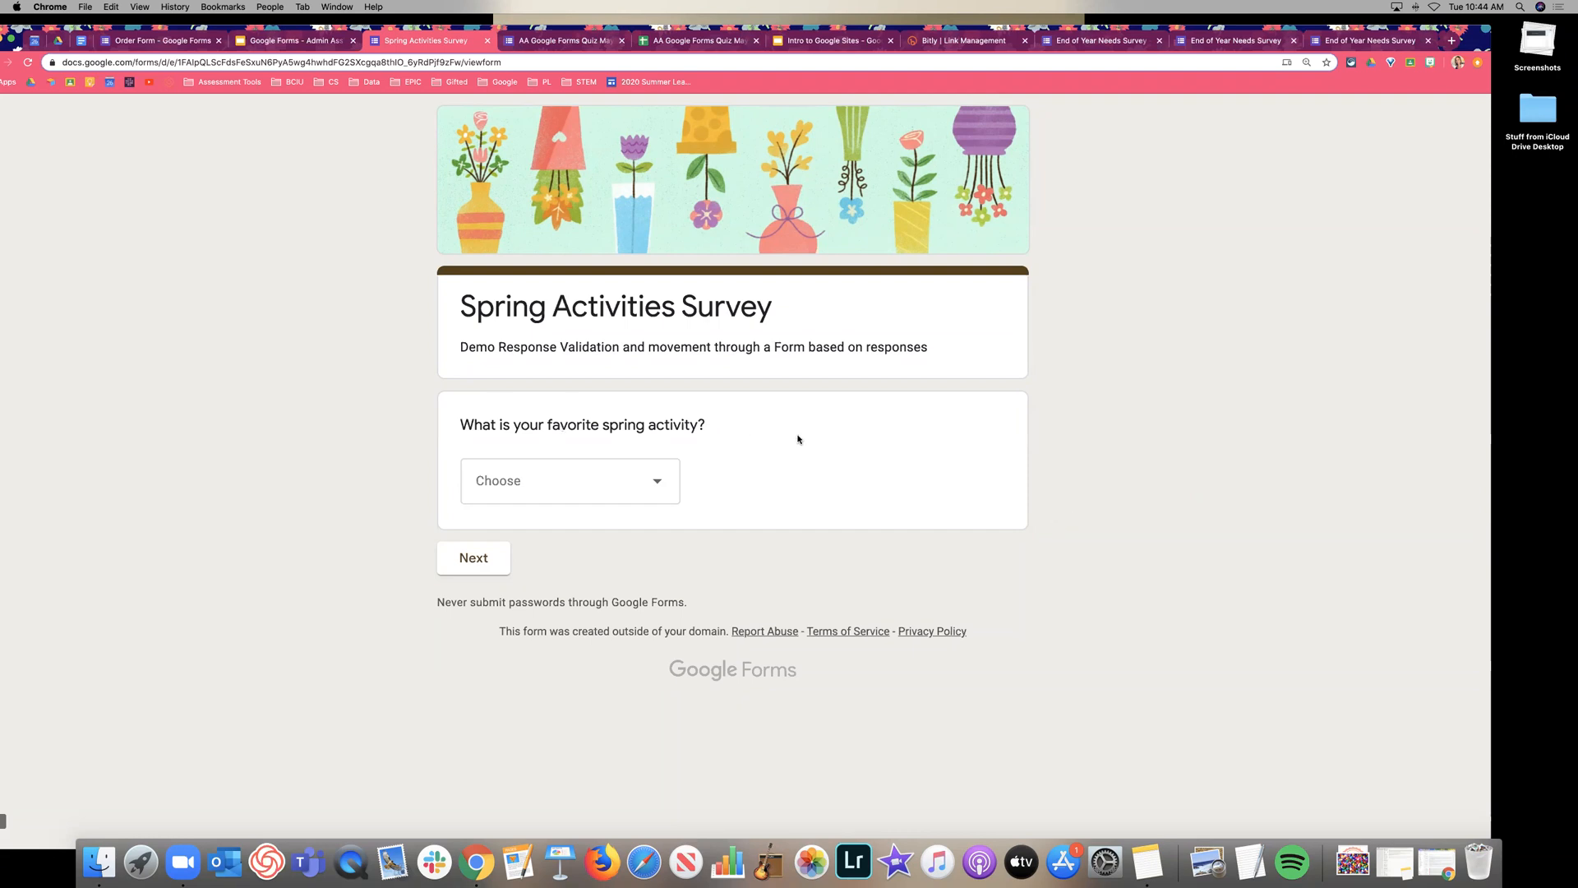
pyautogui.click(615, 491)
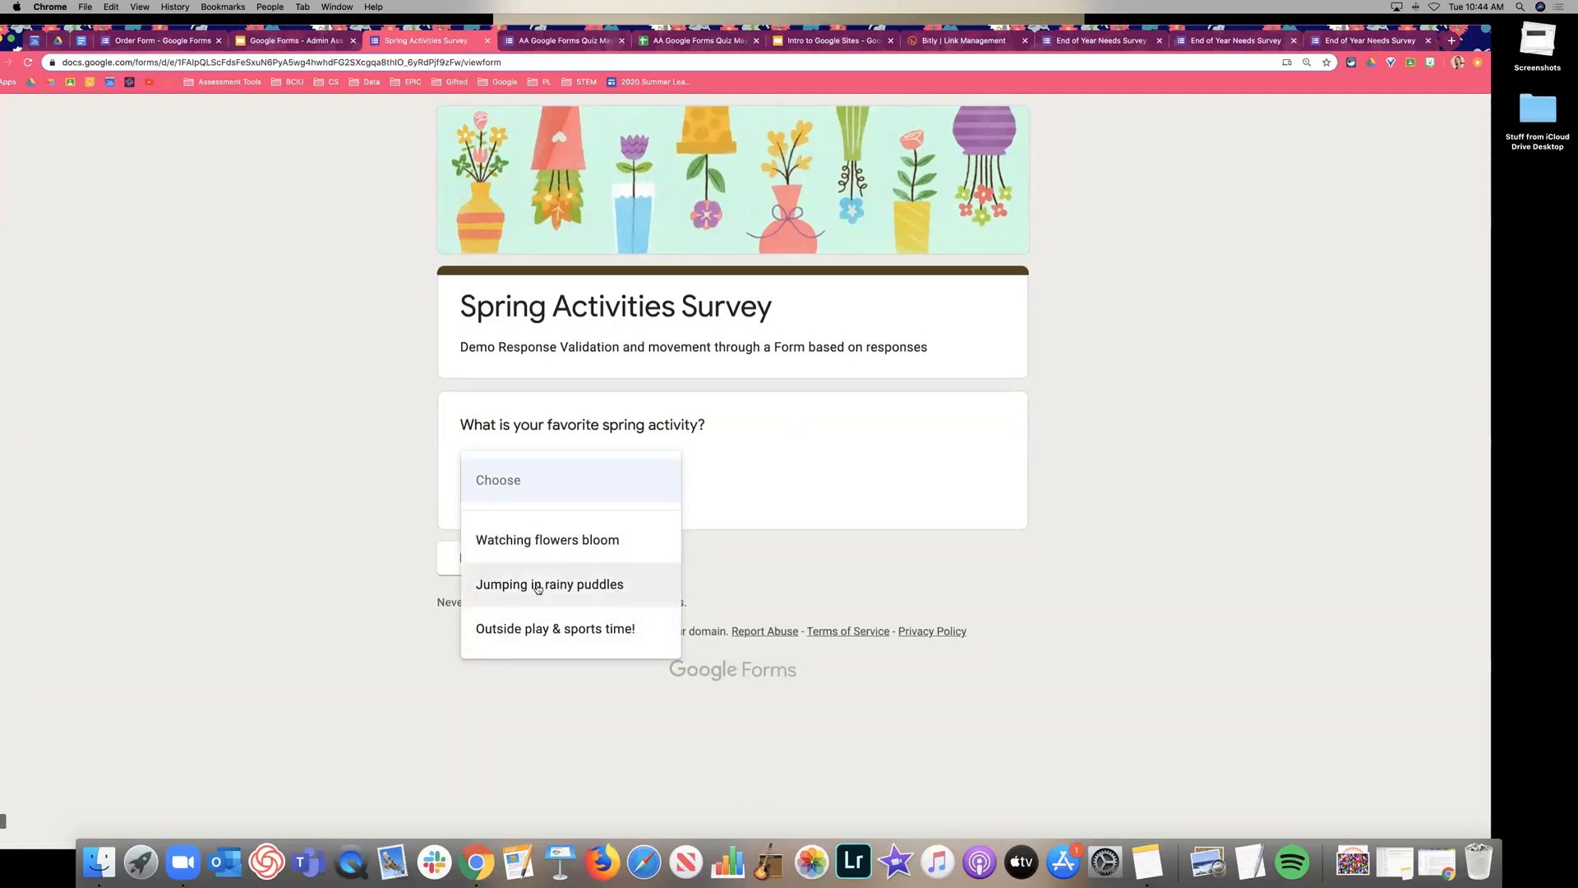
pyautogui.click(570, 583)
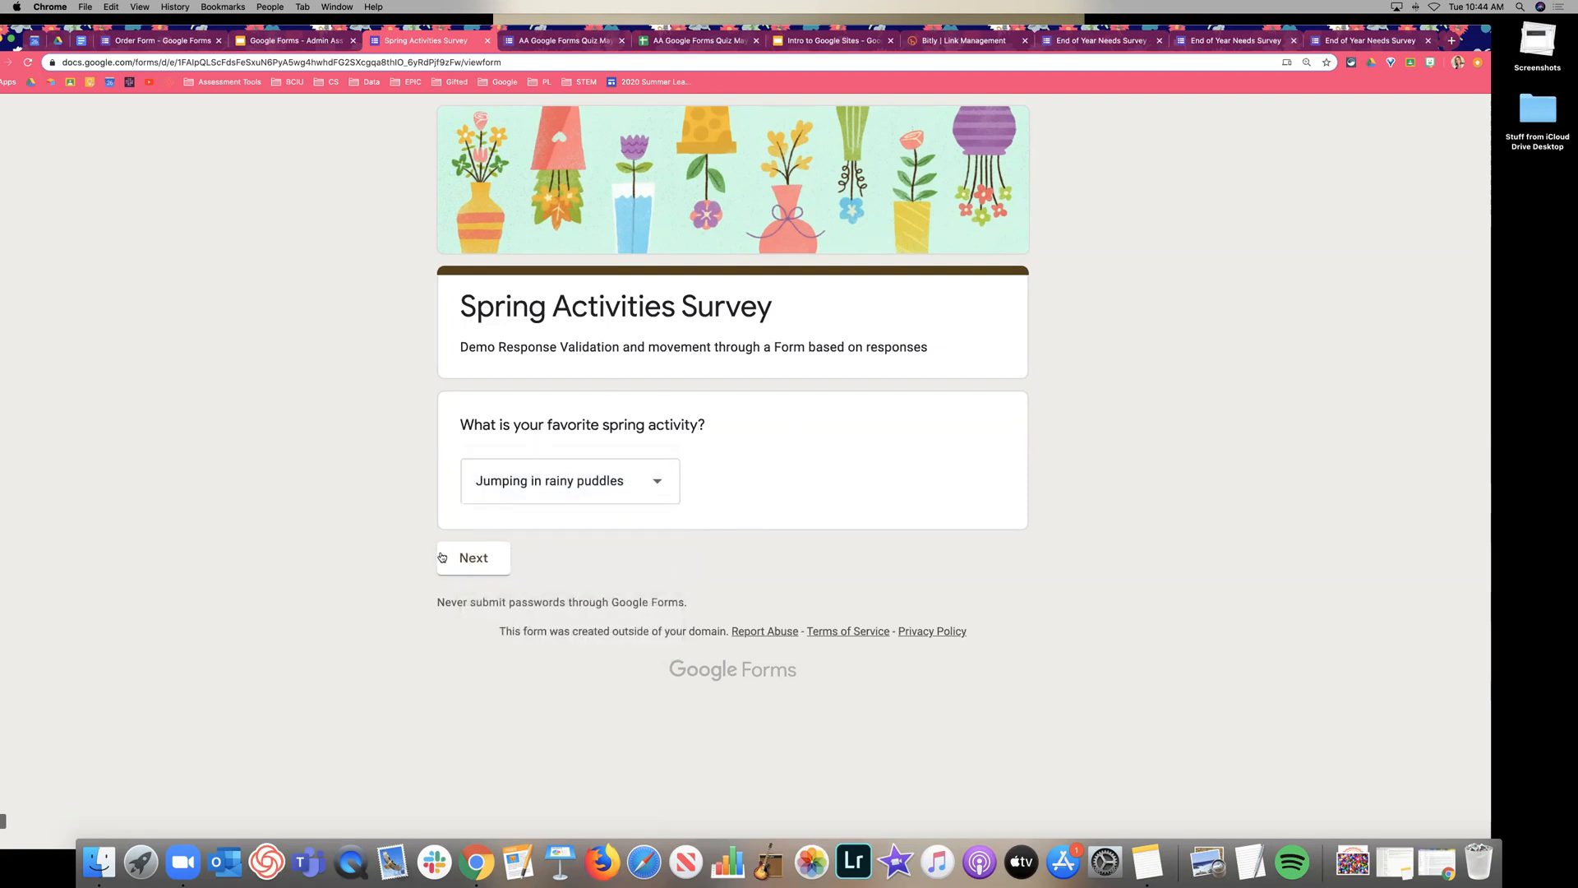
pyautogui.click(472, 565)
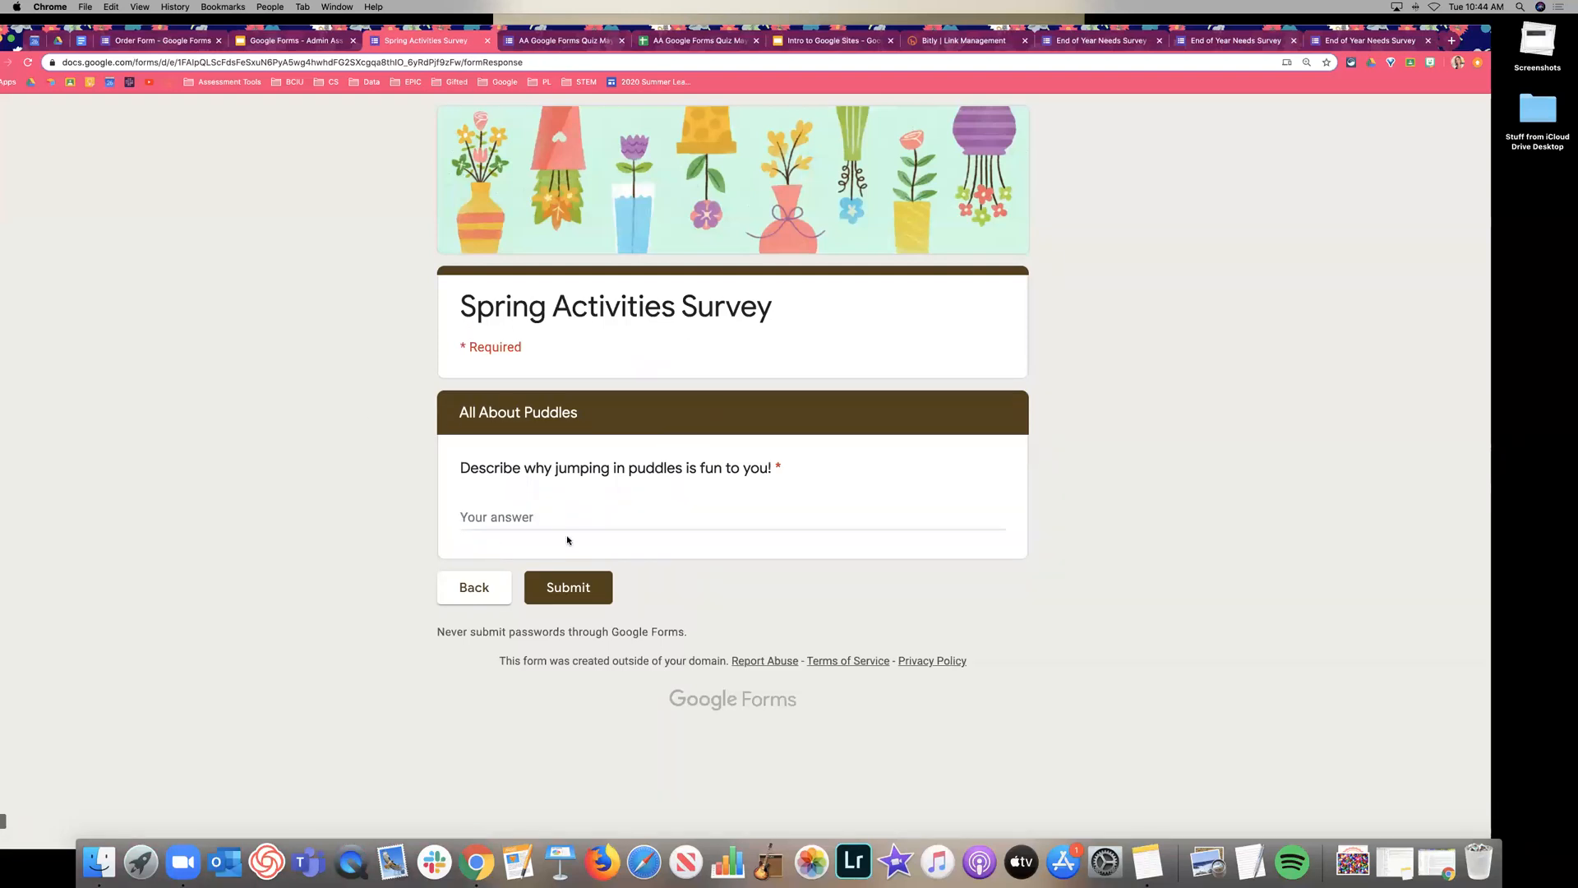
# Answer 'because i can wear colorful boots and get wet!', lengthen it past 100 characters, and submit.
pyautogui.click(614, 515)
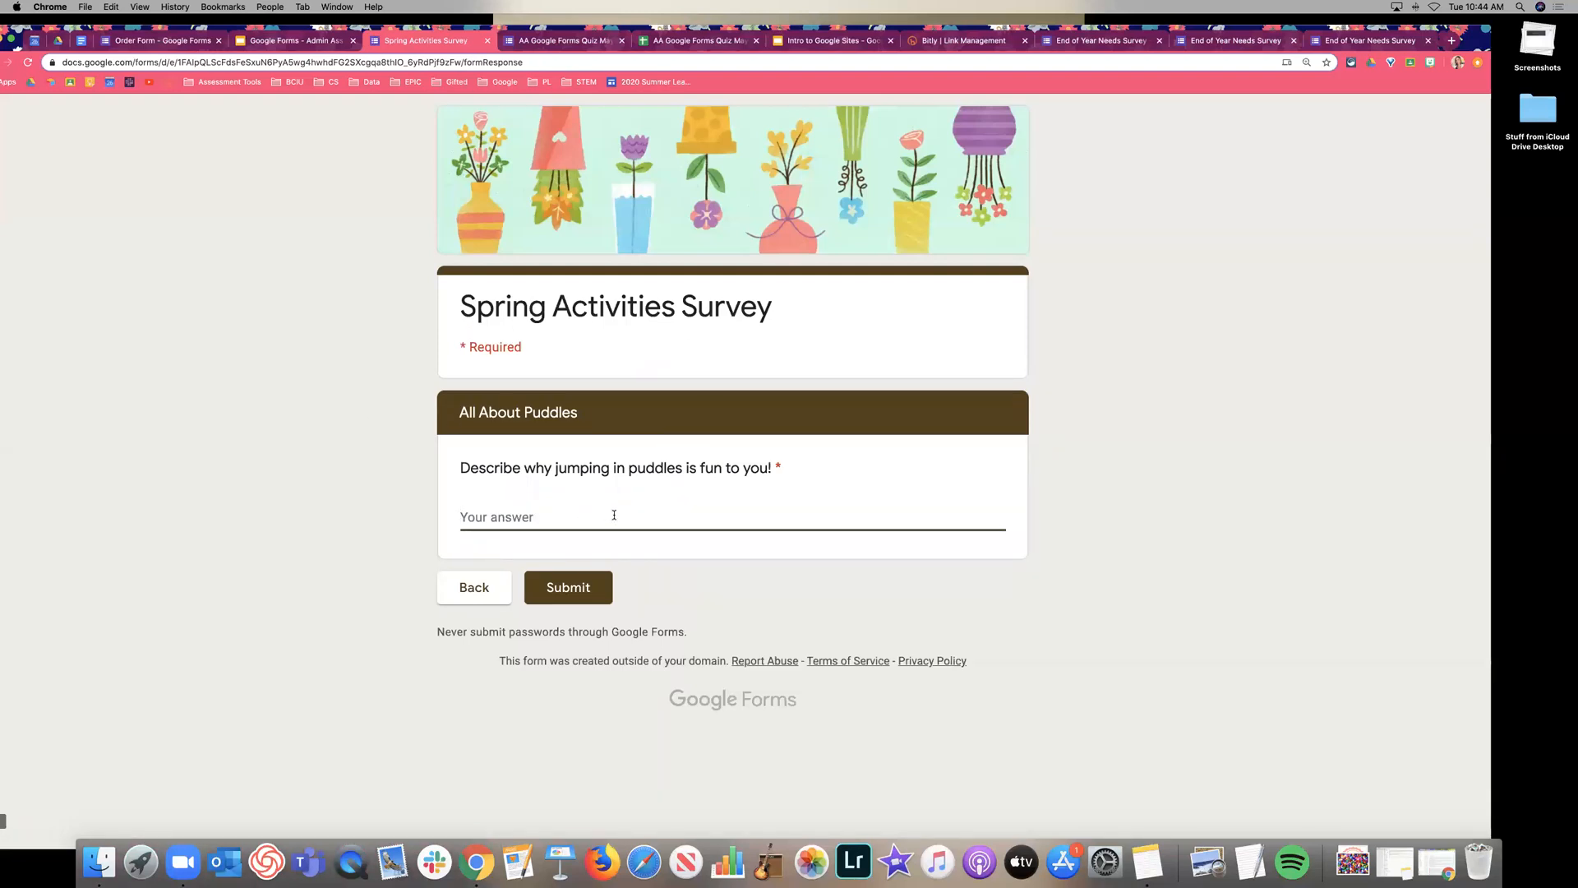
pyautogui.write('because i can wear colorful')
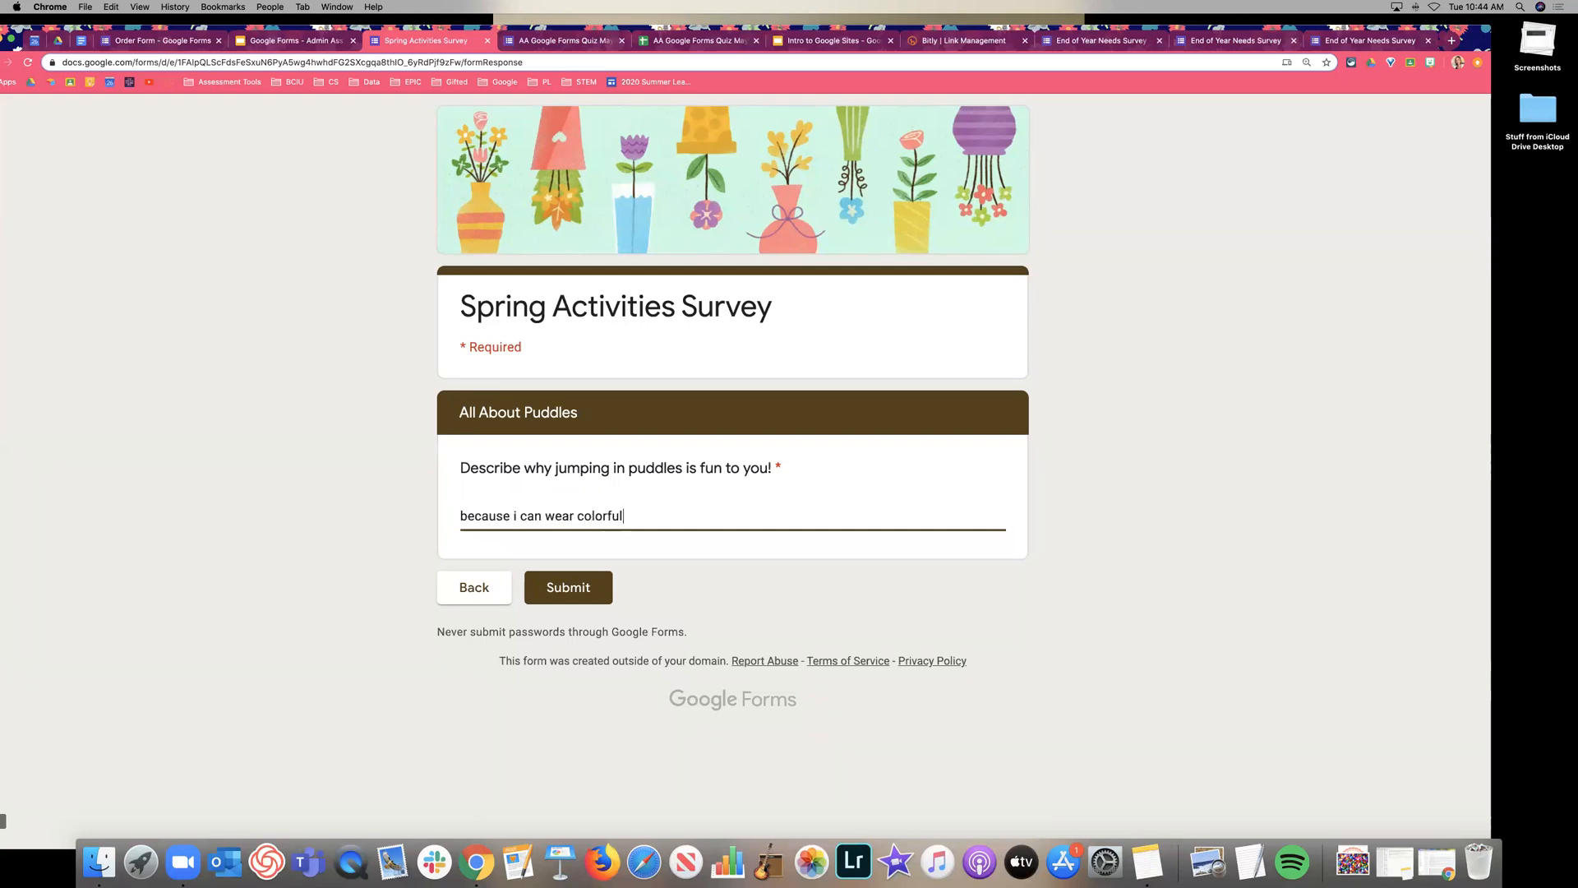
pyautogui.write(' boots and get wet!')
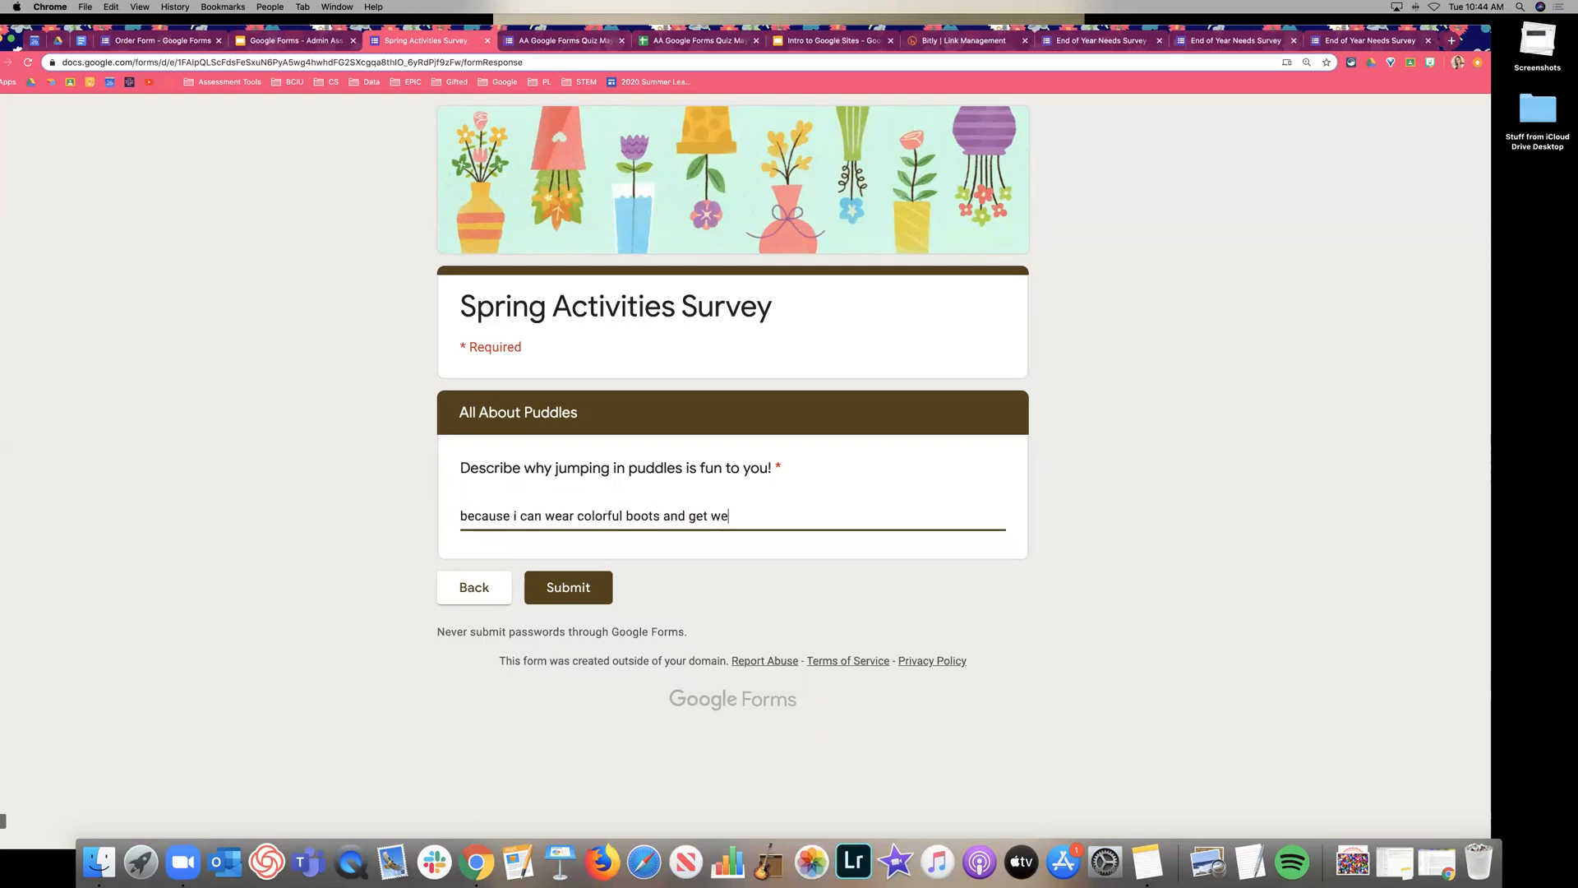
pyautogui.click(584, 575)
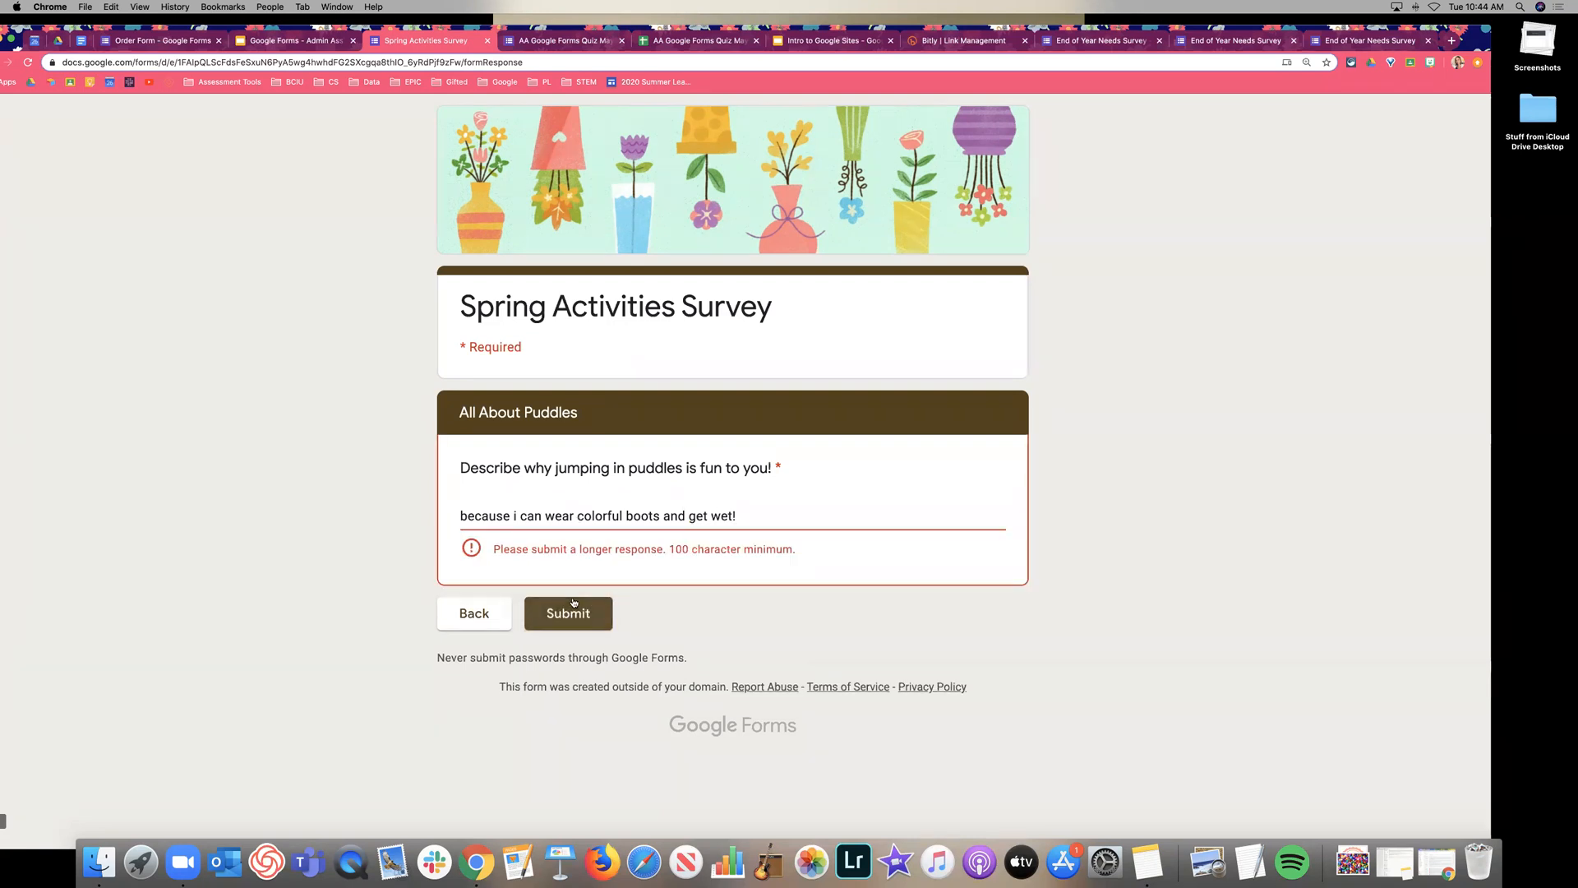
pyautogui.click(770, 516)
pyautogui.moveTo(770, 516); pyautogui.dragTo(404, 510)
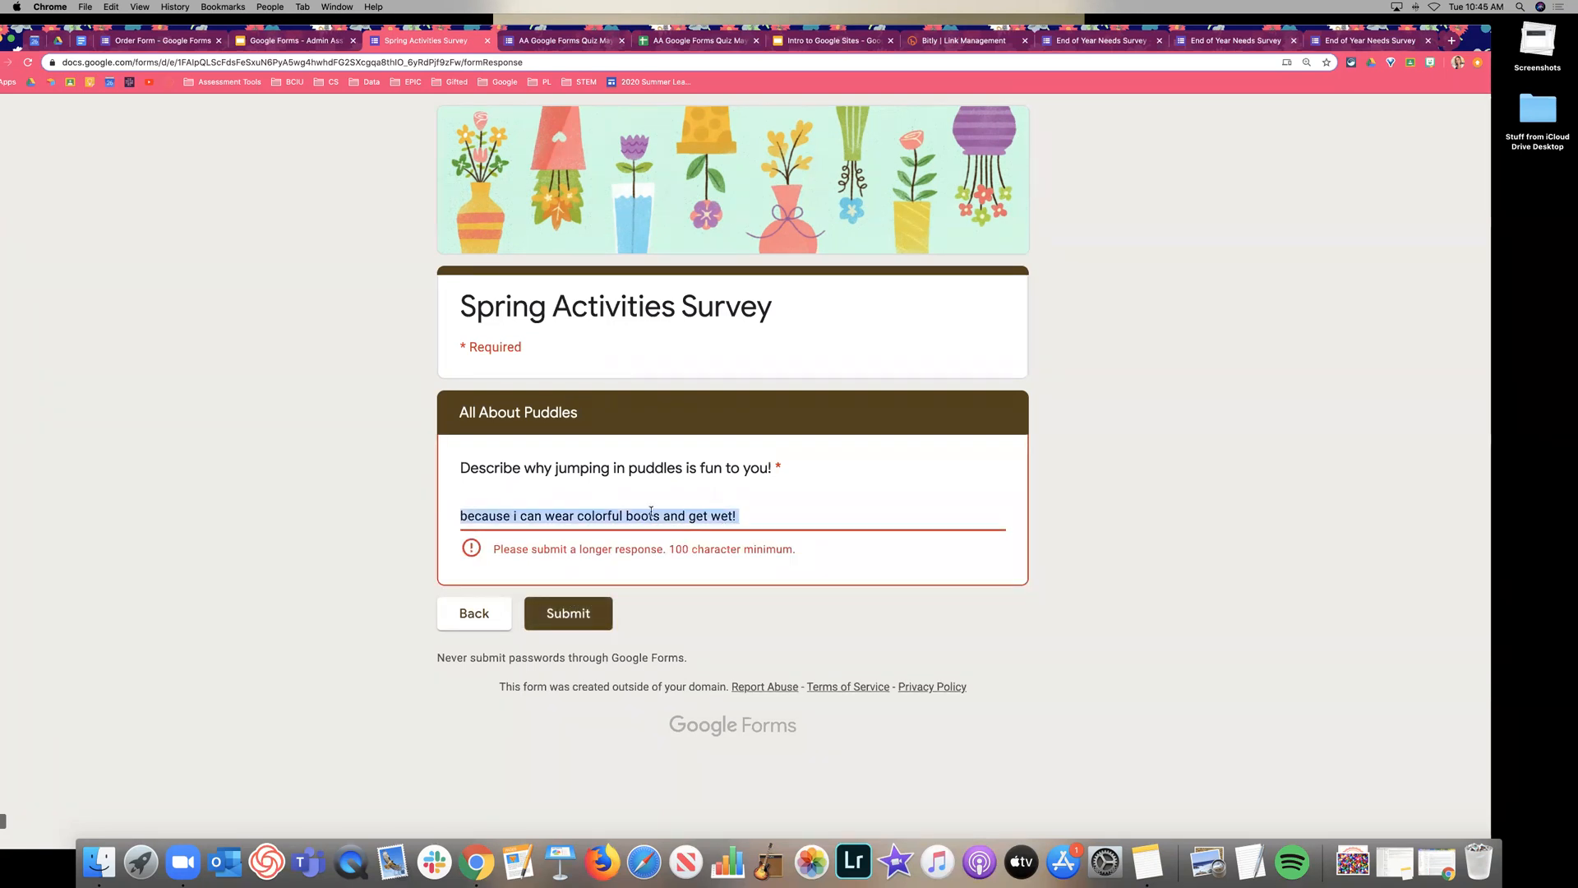
pyautogui.press('super+c')
pyautogui.click(779, 516)
pyautogui.press('super+v')
pyautogui.press('super+v')
pyautogui.press('super+v')
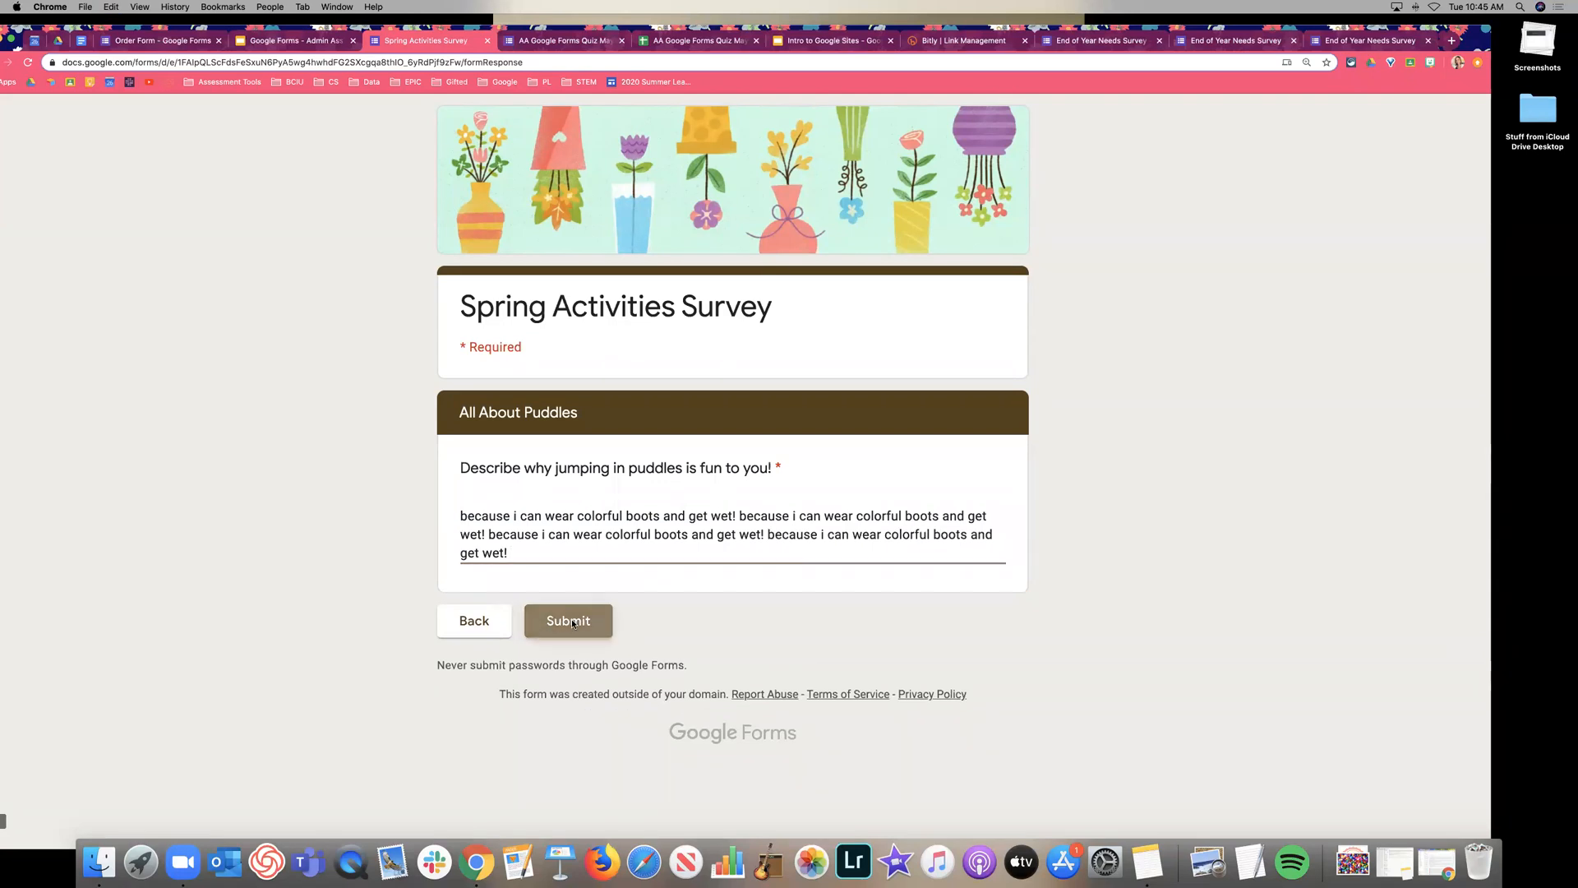
pyautogui.click(573, 624)
# Submit another response choosing Watching flowers bloom, passing through the Beautiful spring flowers section.
pyautogui.click(589, 404)
pyautogui.click(599, 478)
pyautogui.click(588, 542)
pyautogui.click(473, 561)
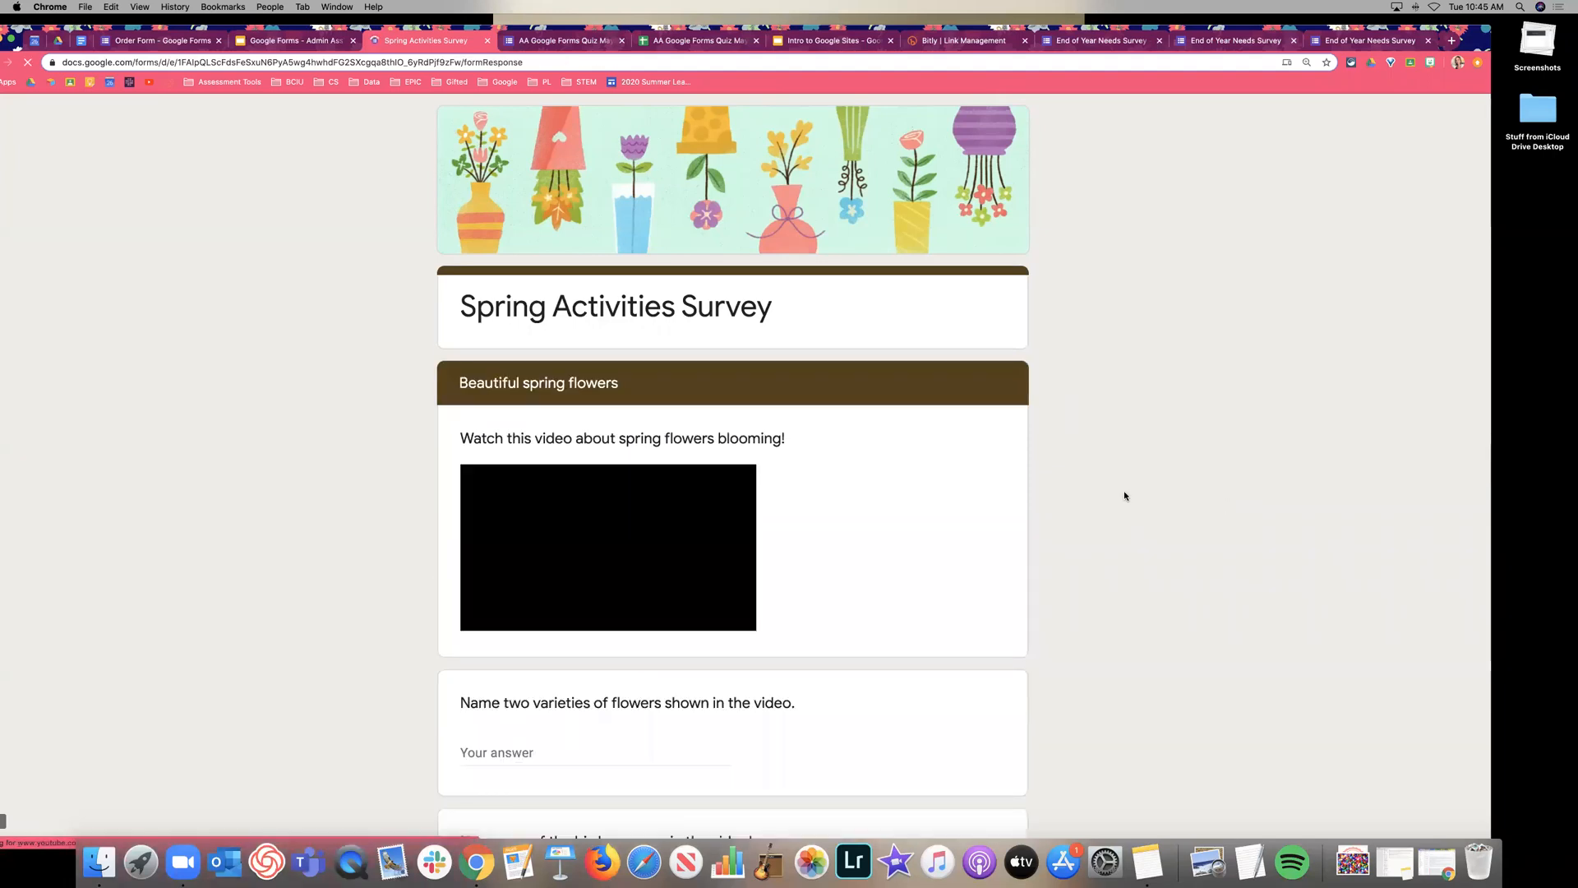
pyautogui.scroll(-2, 1123, 493)
pyautogui.scroll(-3, 1121, 491)
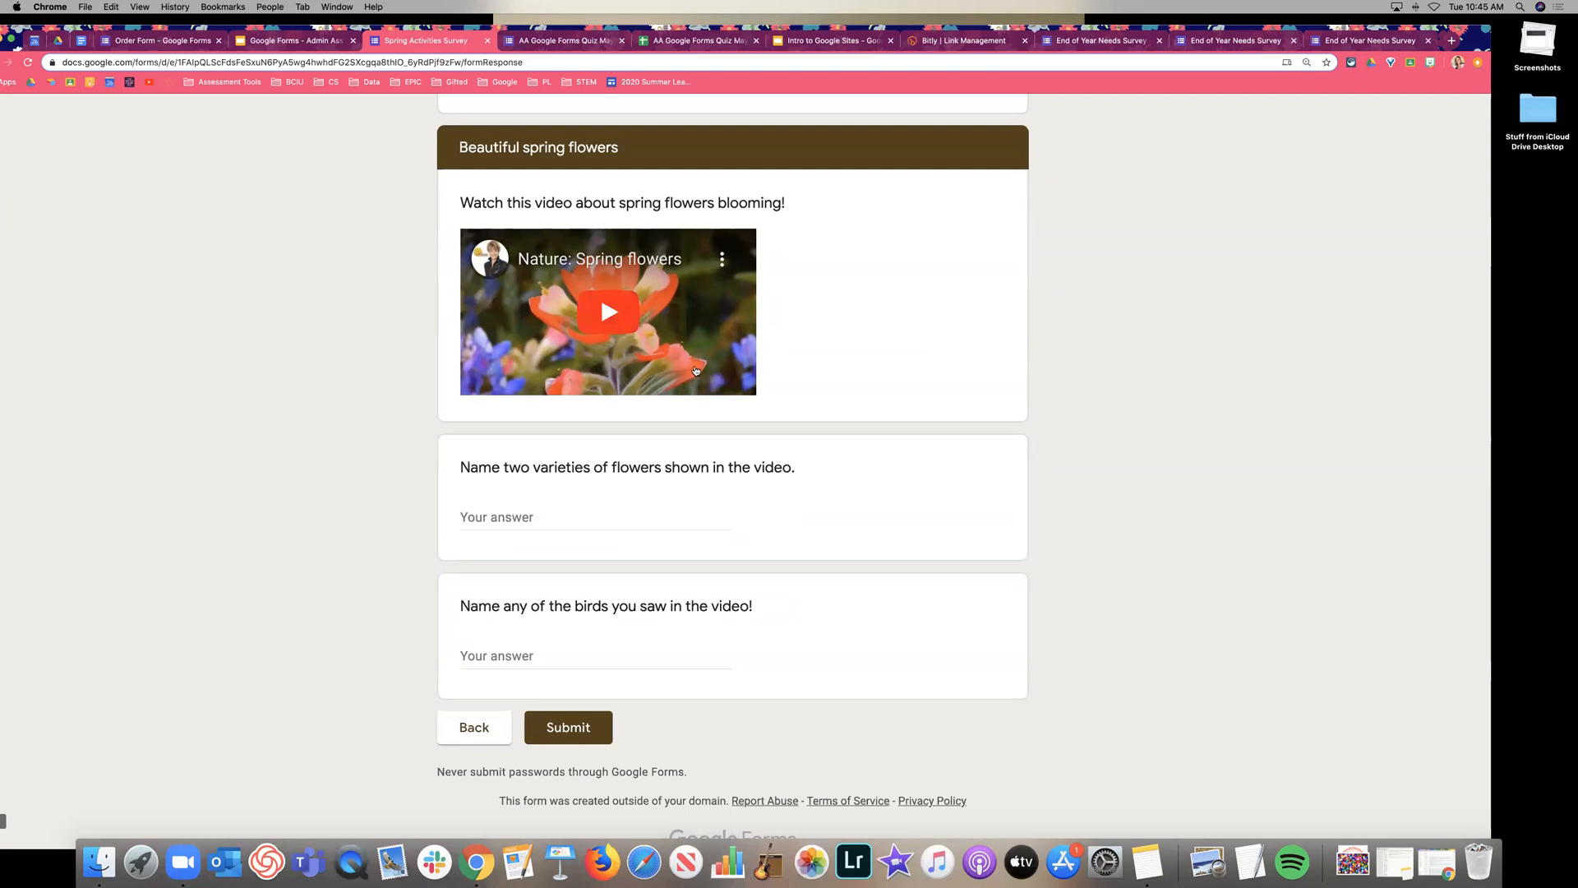
pyautogui.scroll(-1, 654, 450)
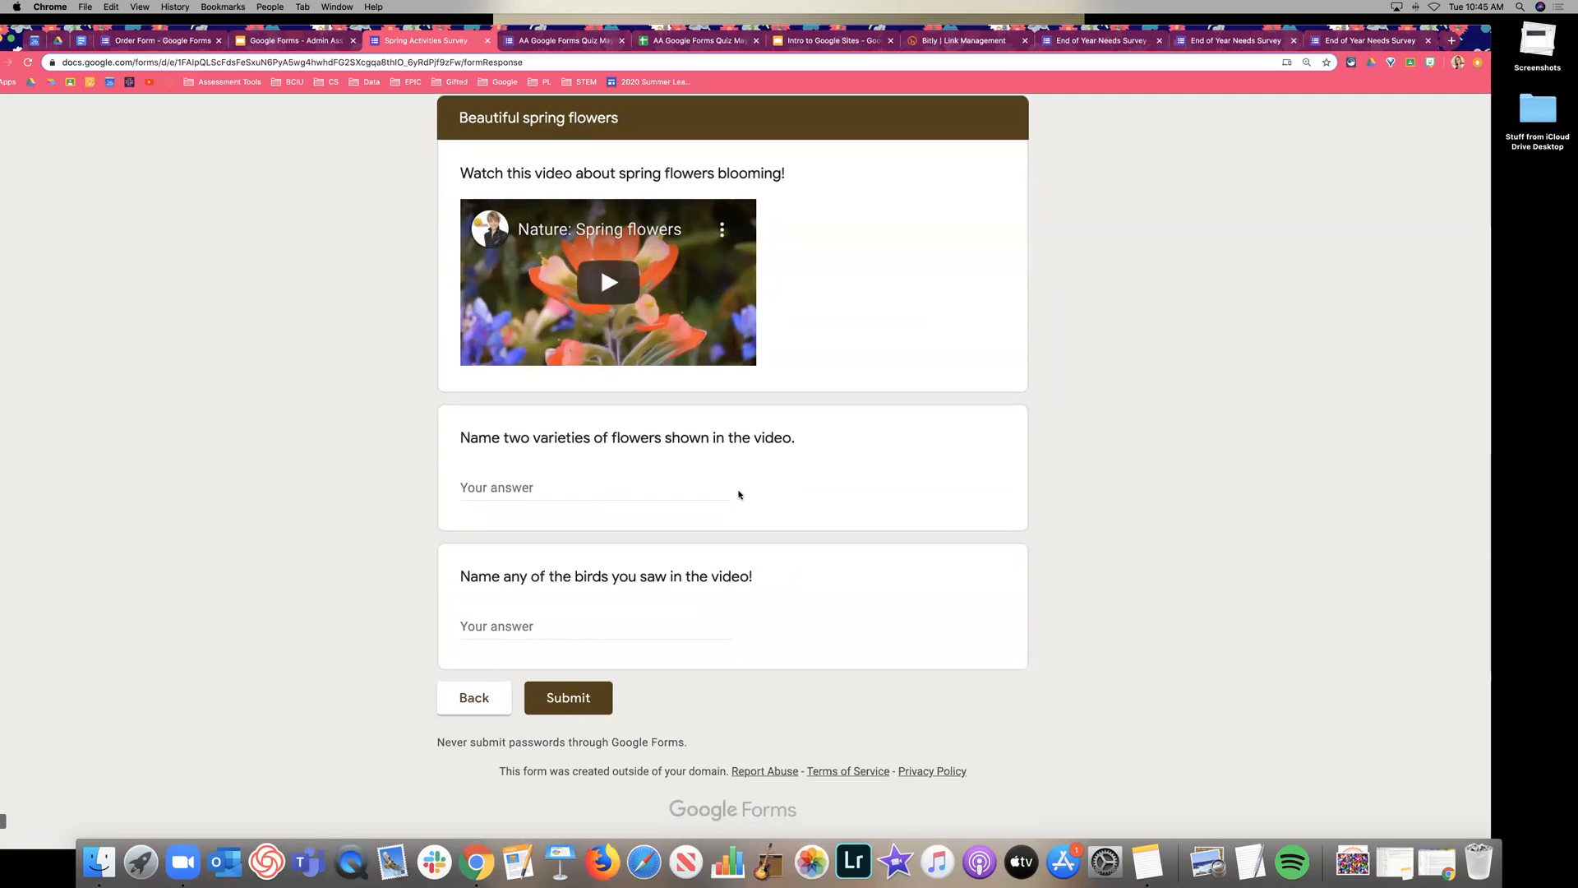
pyautogui.click(567, 698)
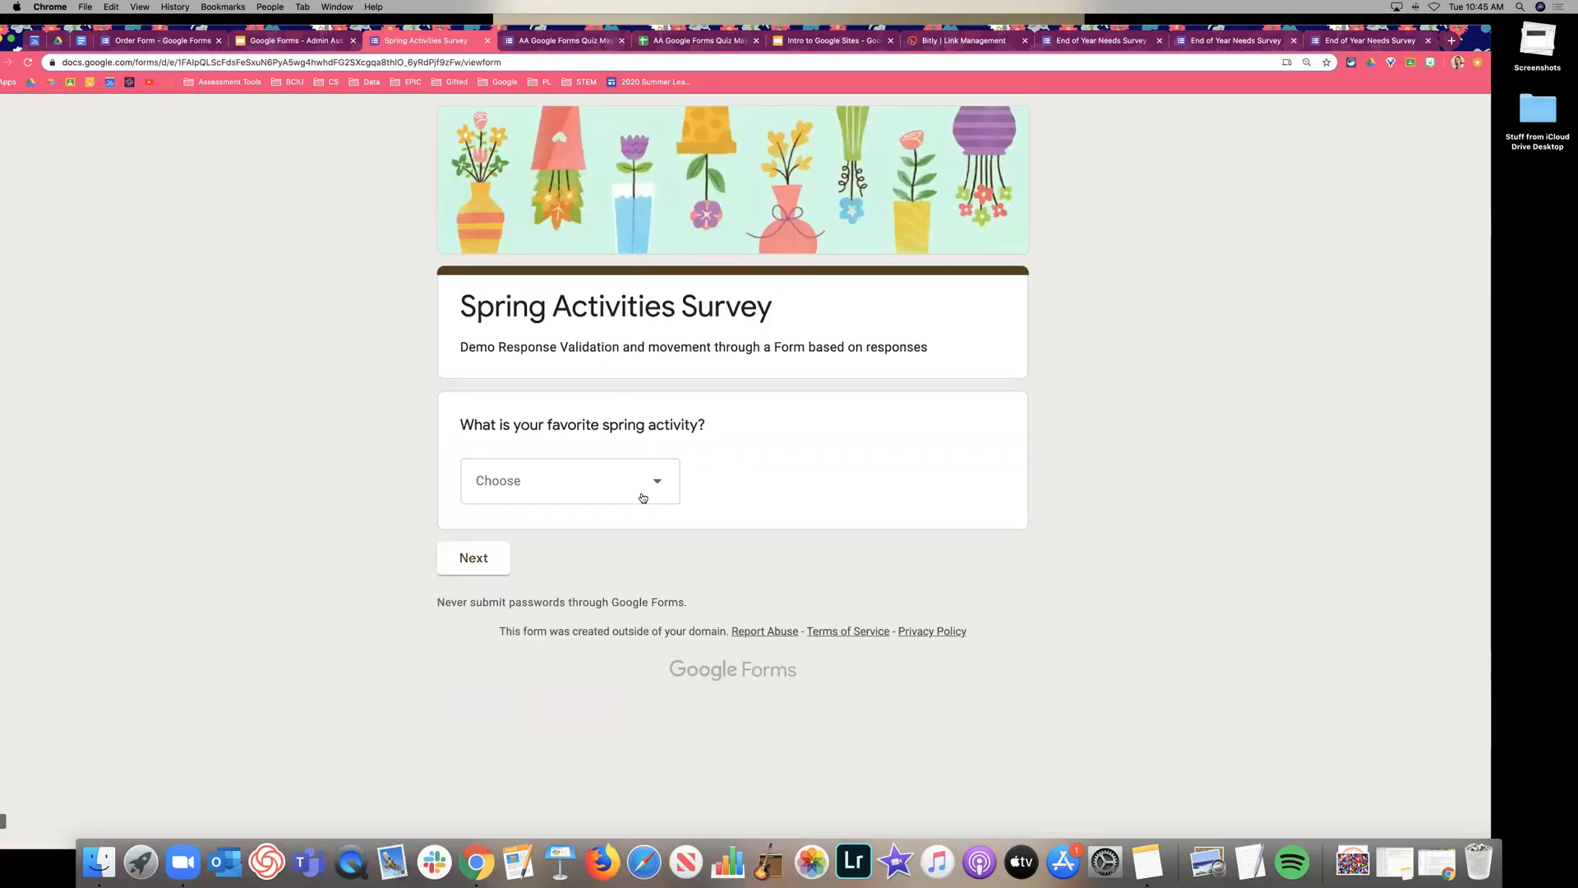
# Pick Outside play & sports time!, then close the survey page and confirm leaving.
pyautogui.click(643, 497)
pyautogui.click(613, 624)
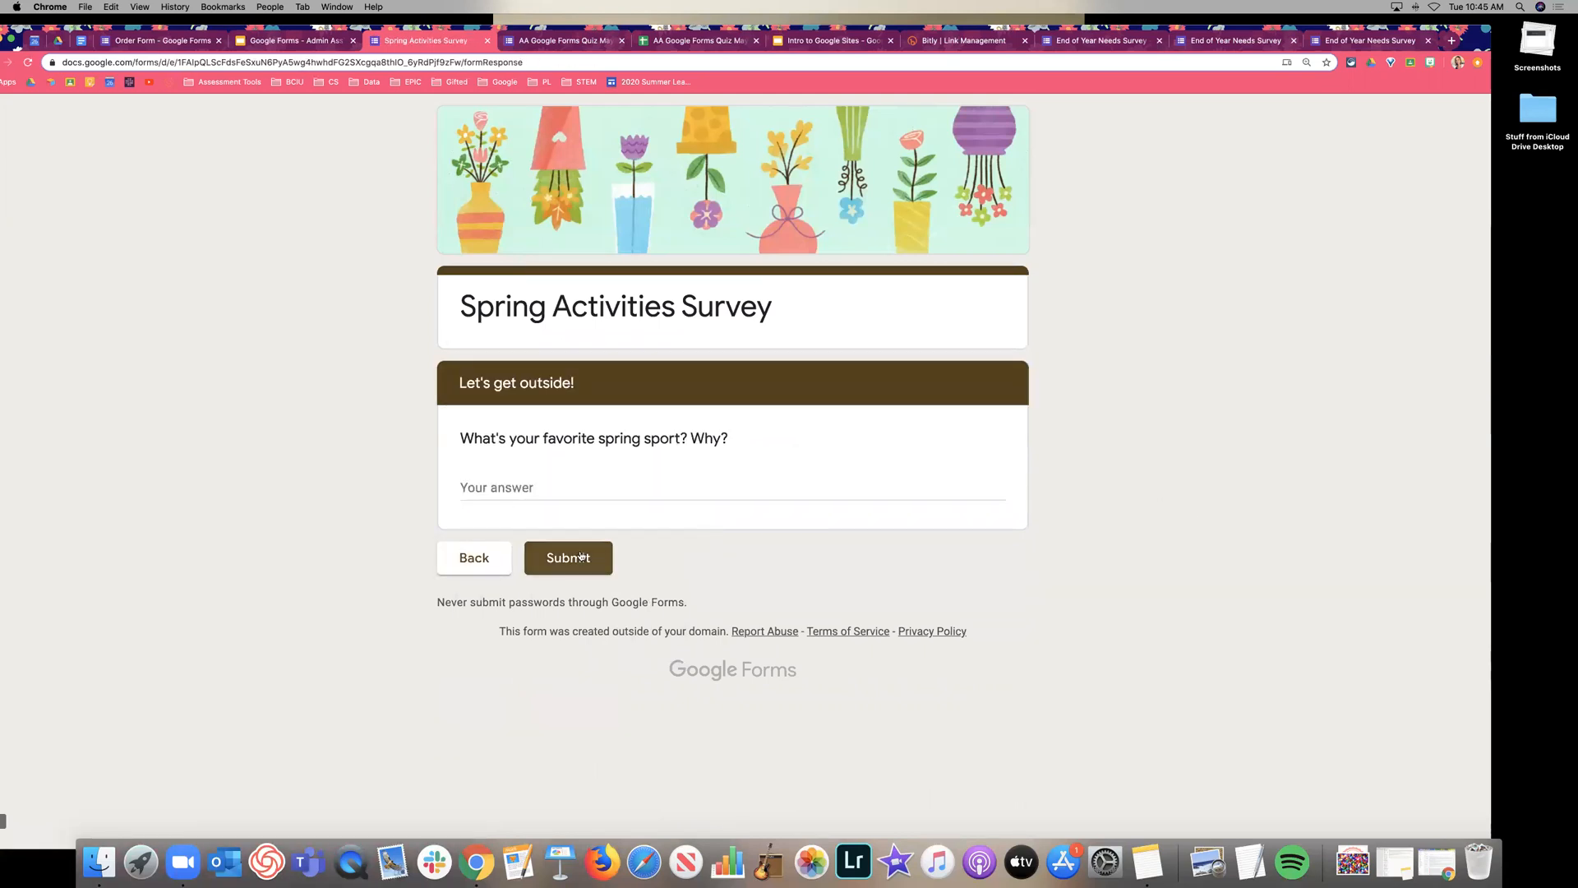
pyautogui.press('super+w')
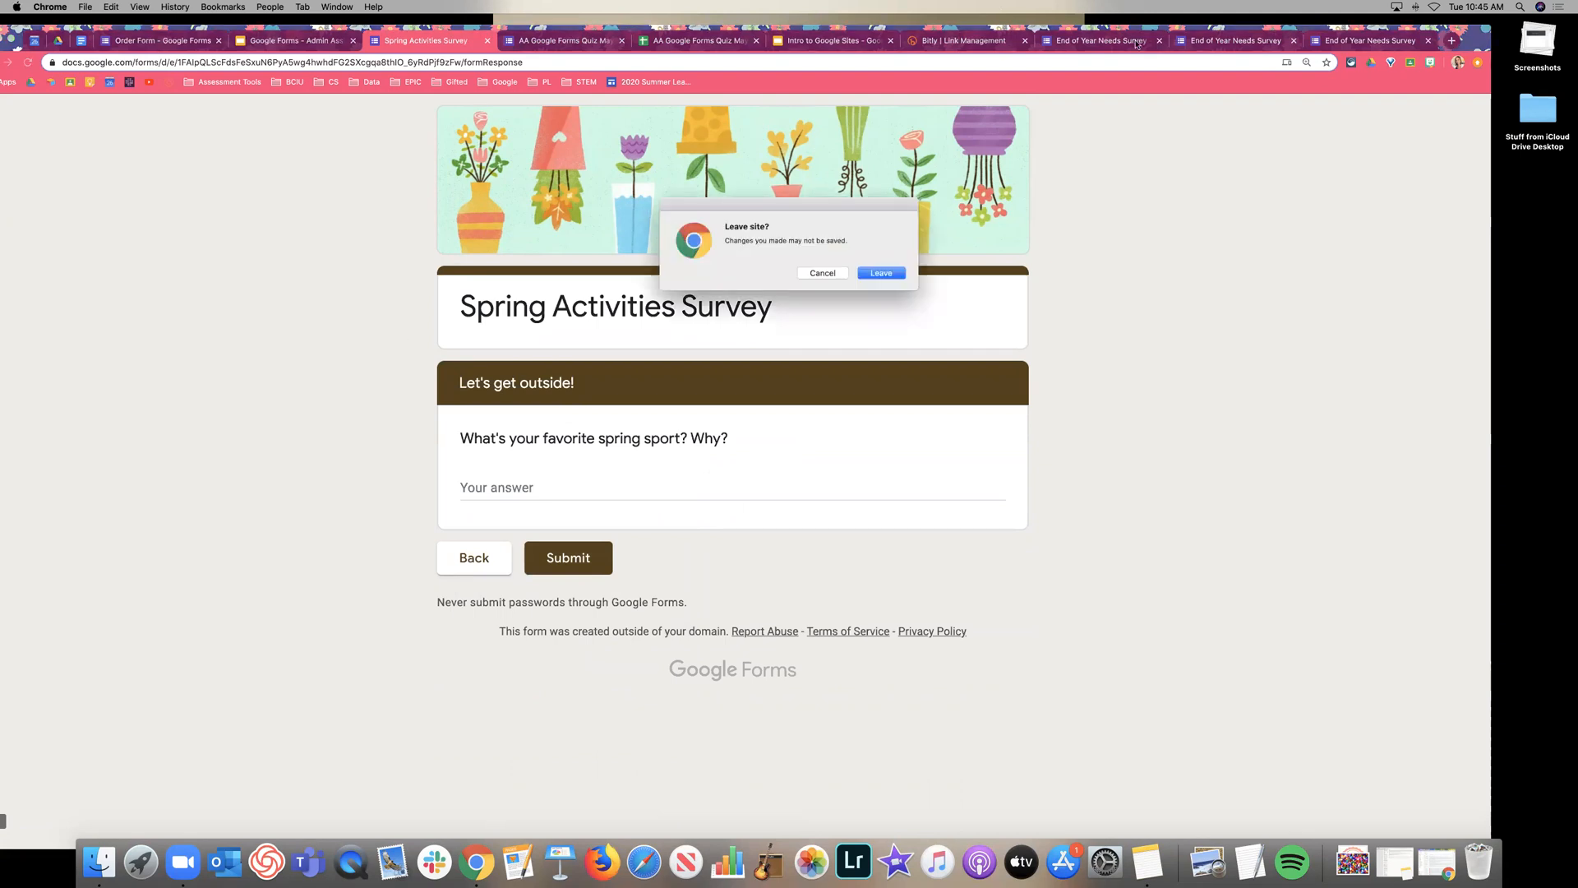
pyautogui.press('Return')
# Close the respondent views to return to the survey editor and reset page zoom to 100%.
pyautogui.click(1205, 41)
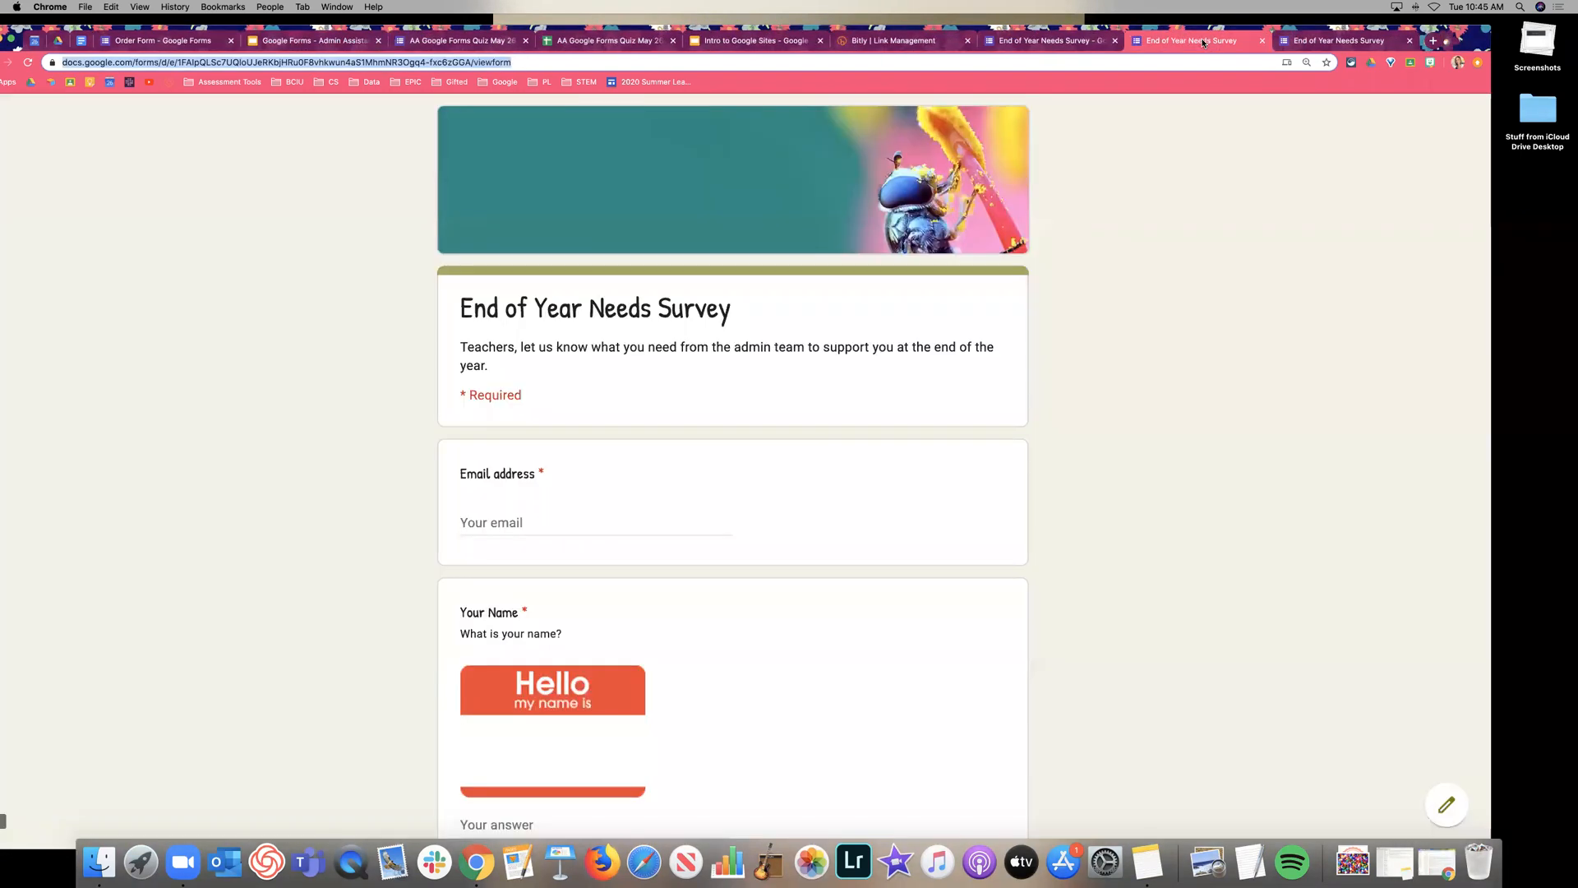
pyautogui.press('super+w')
pyautogui.press('super+w')
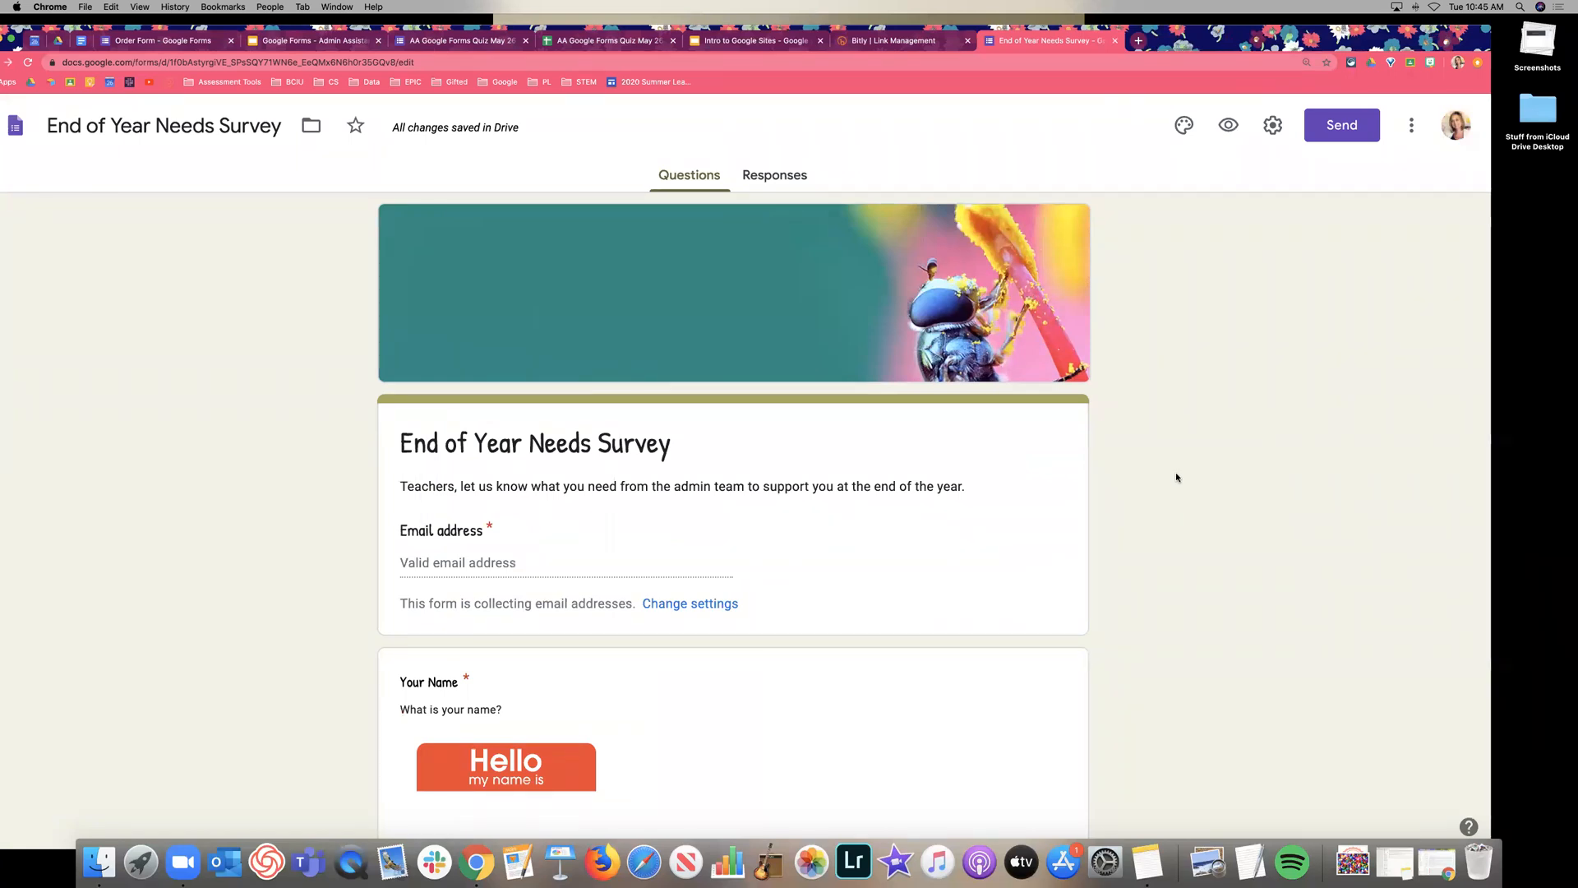
pyautogui.scroll(-3, 1173, 458)
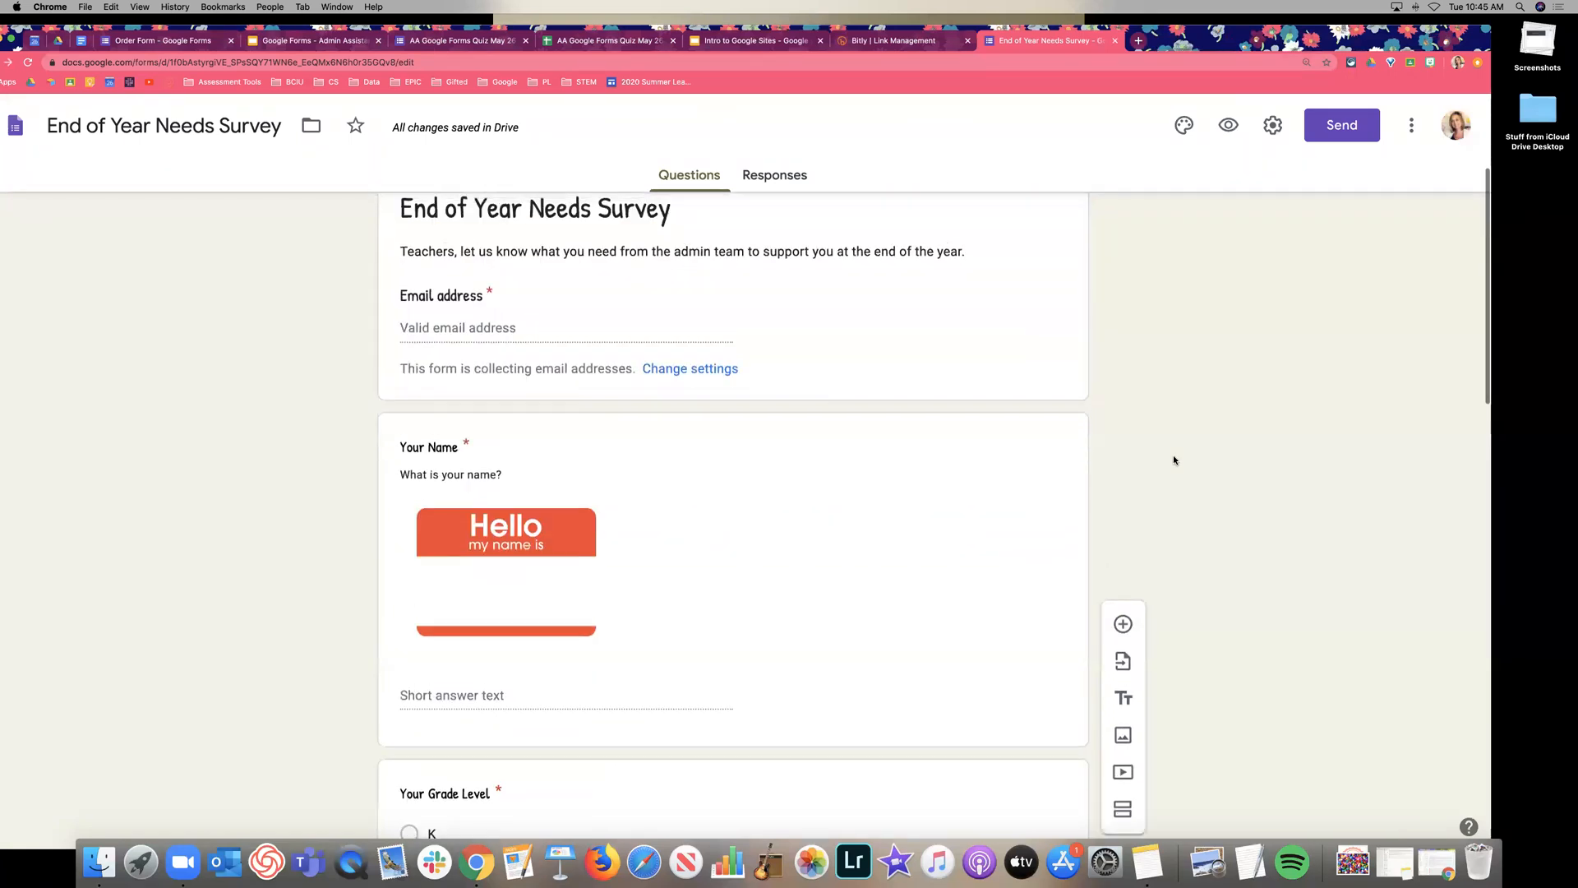
pyautogui.click(132, 7)
pyautogui.press('super+0')
# Delete the school image item from the end of the form.
pyautogui.scroll(1, 1060, 398)
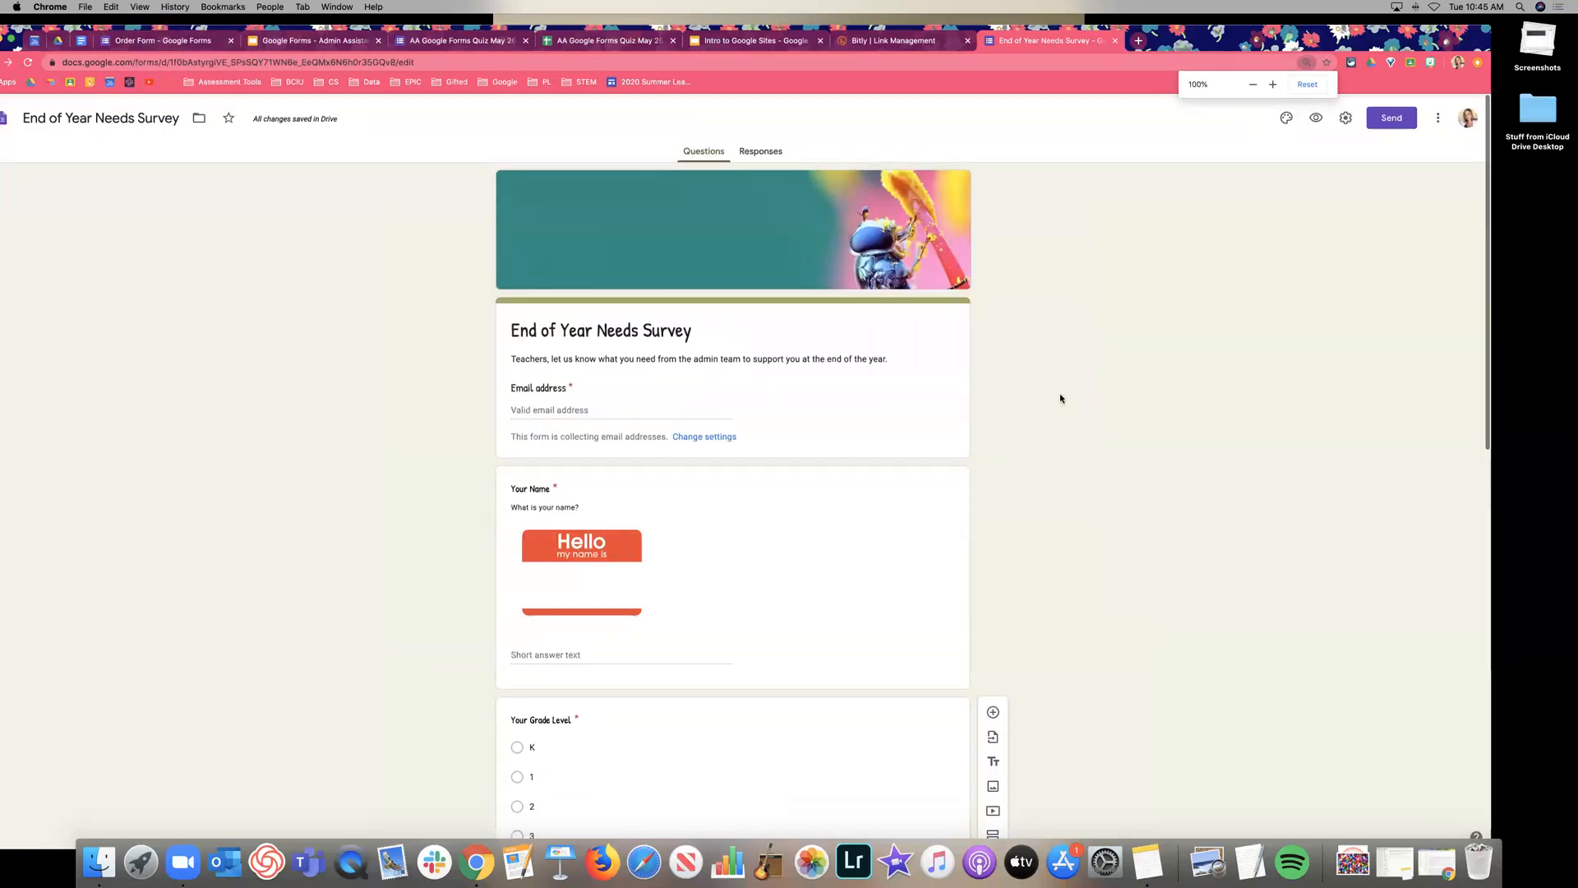
pyautogui.scroll(-1, 1061, 398)
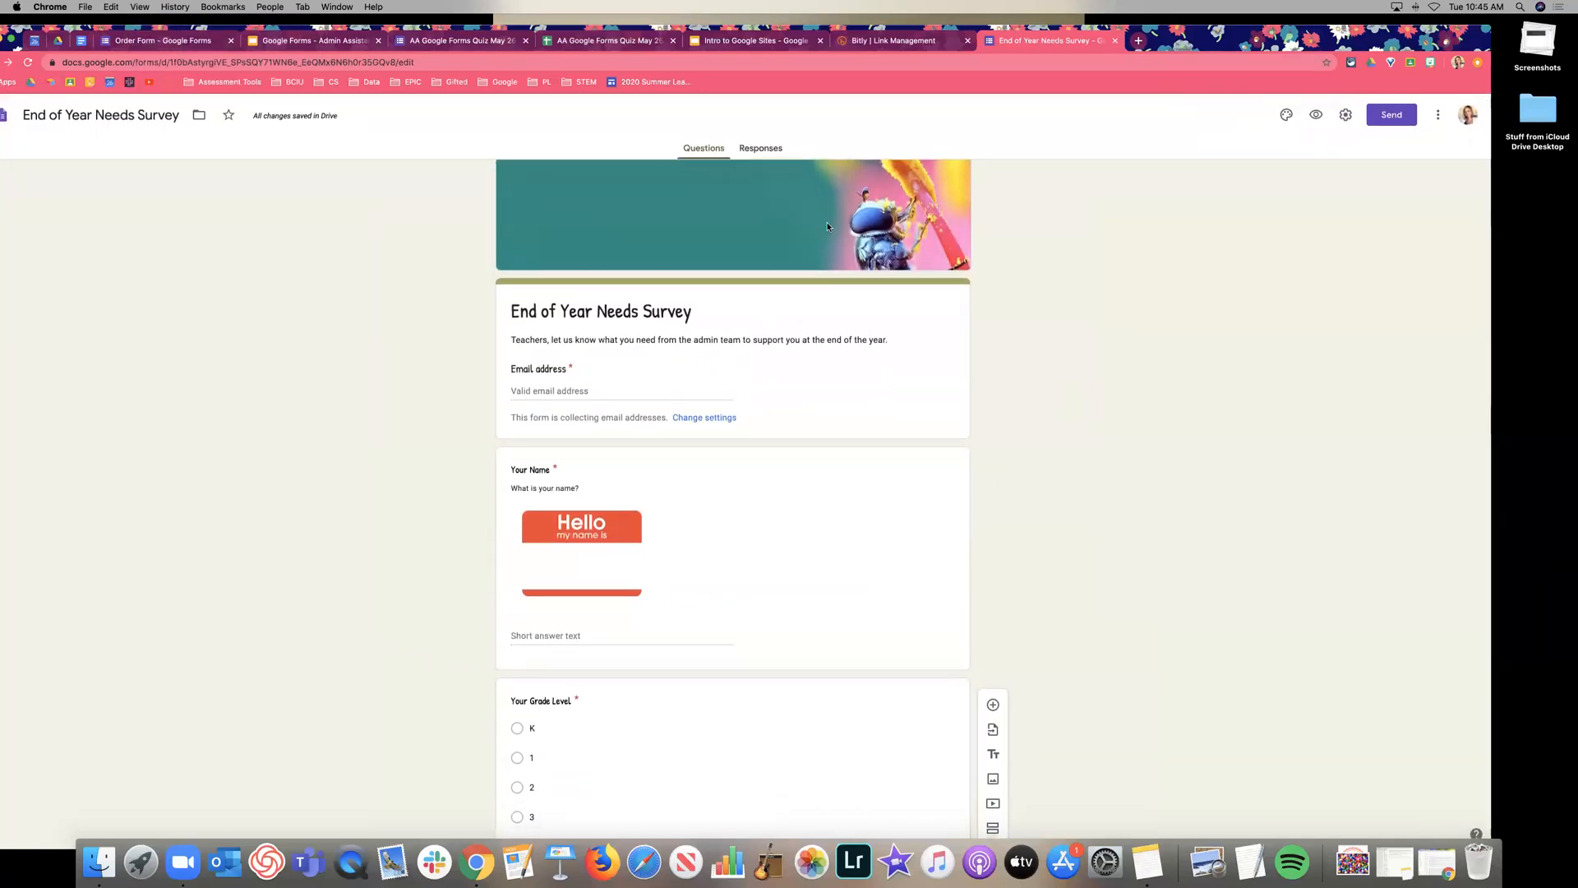
pyautogui.scroll(-15, 781, 247)
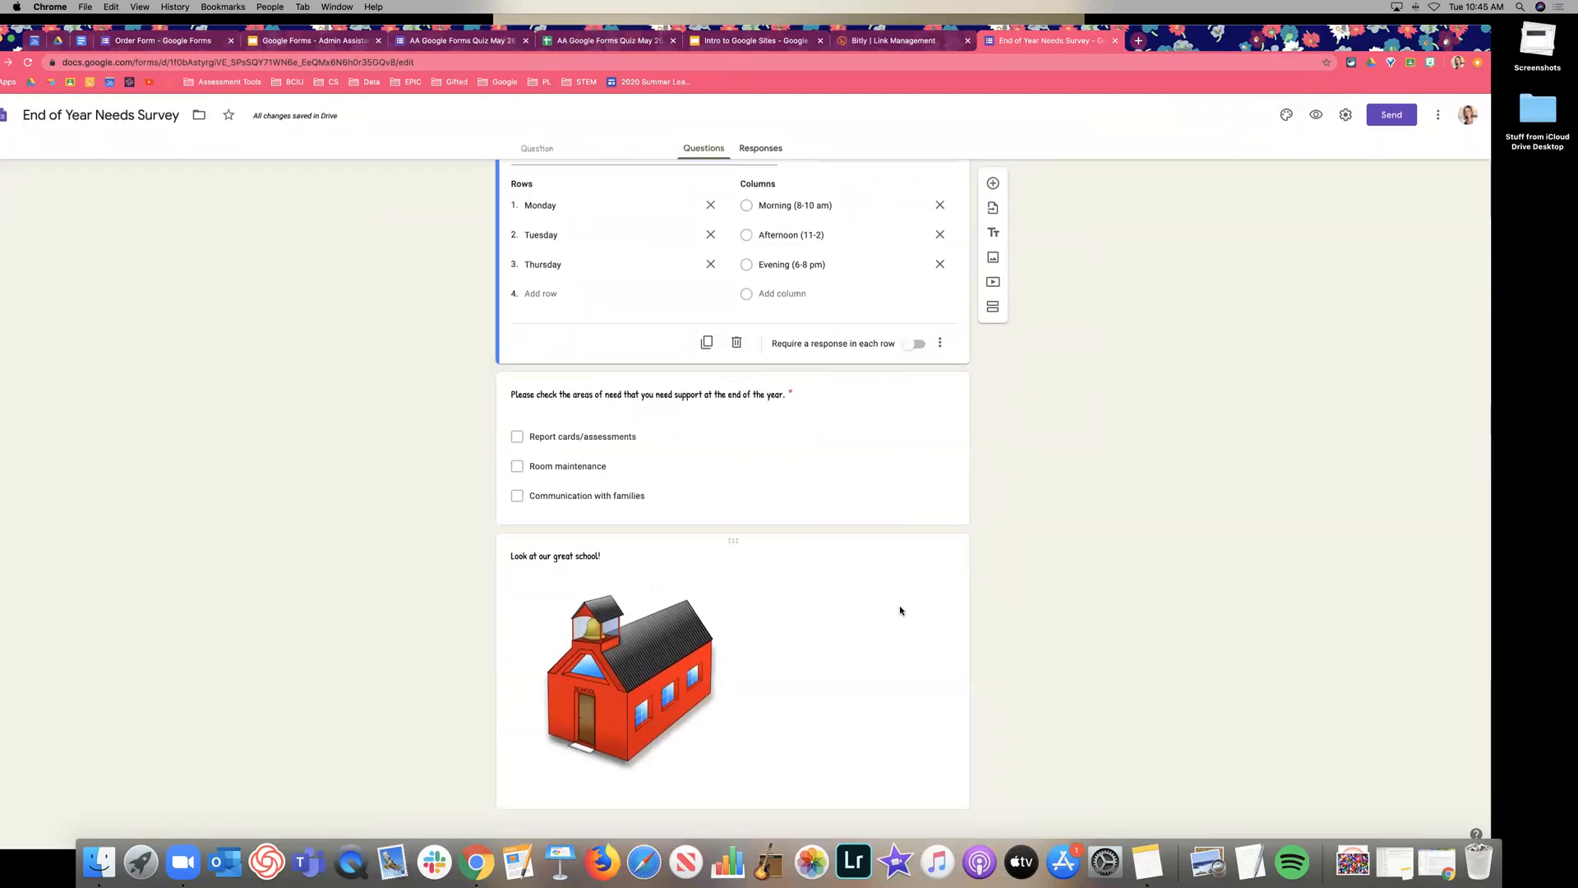
pyautogui.click(903, 608)
pyautogui.click(930, 550)
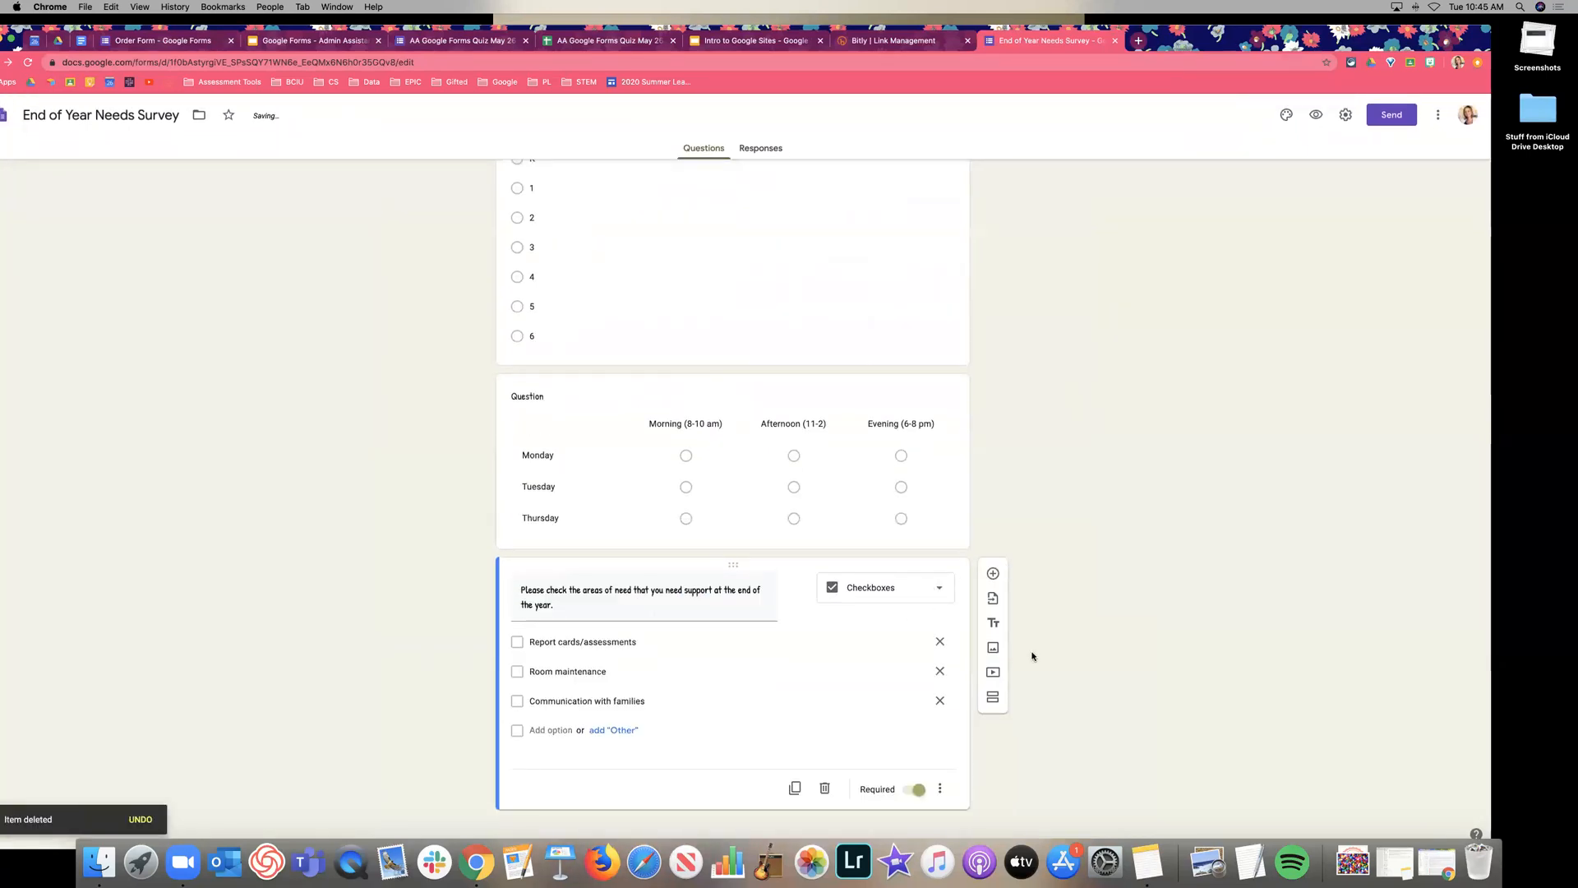
# Add a second section after the checkbox question, begin its title, and zoom to 175%.
pyautogui.click(992, 698)
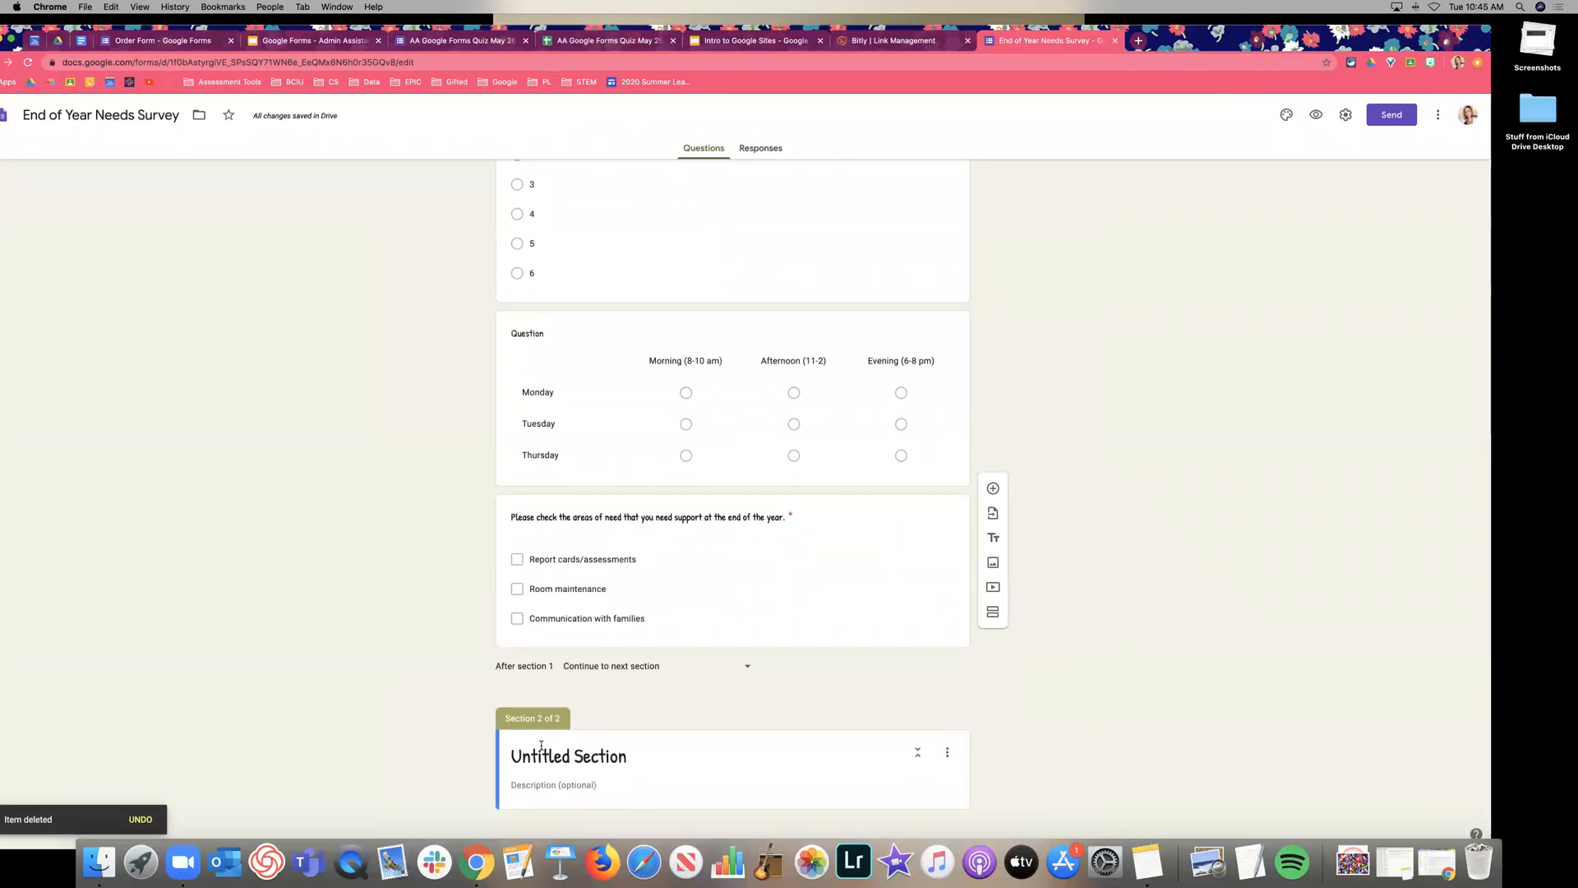
pyautogui.click(541, 745)
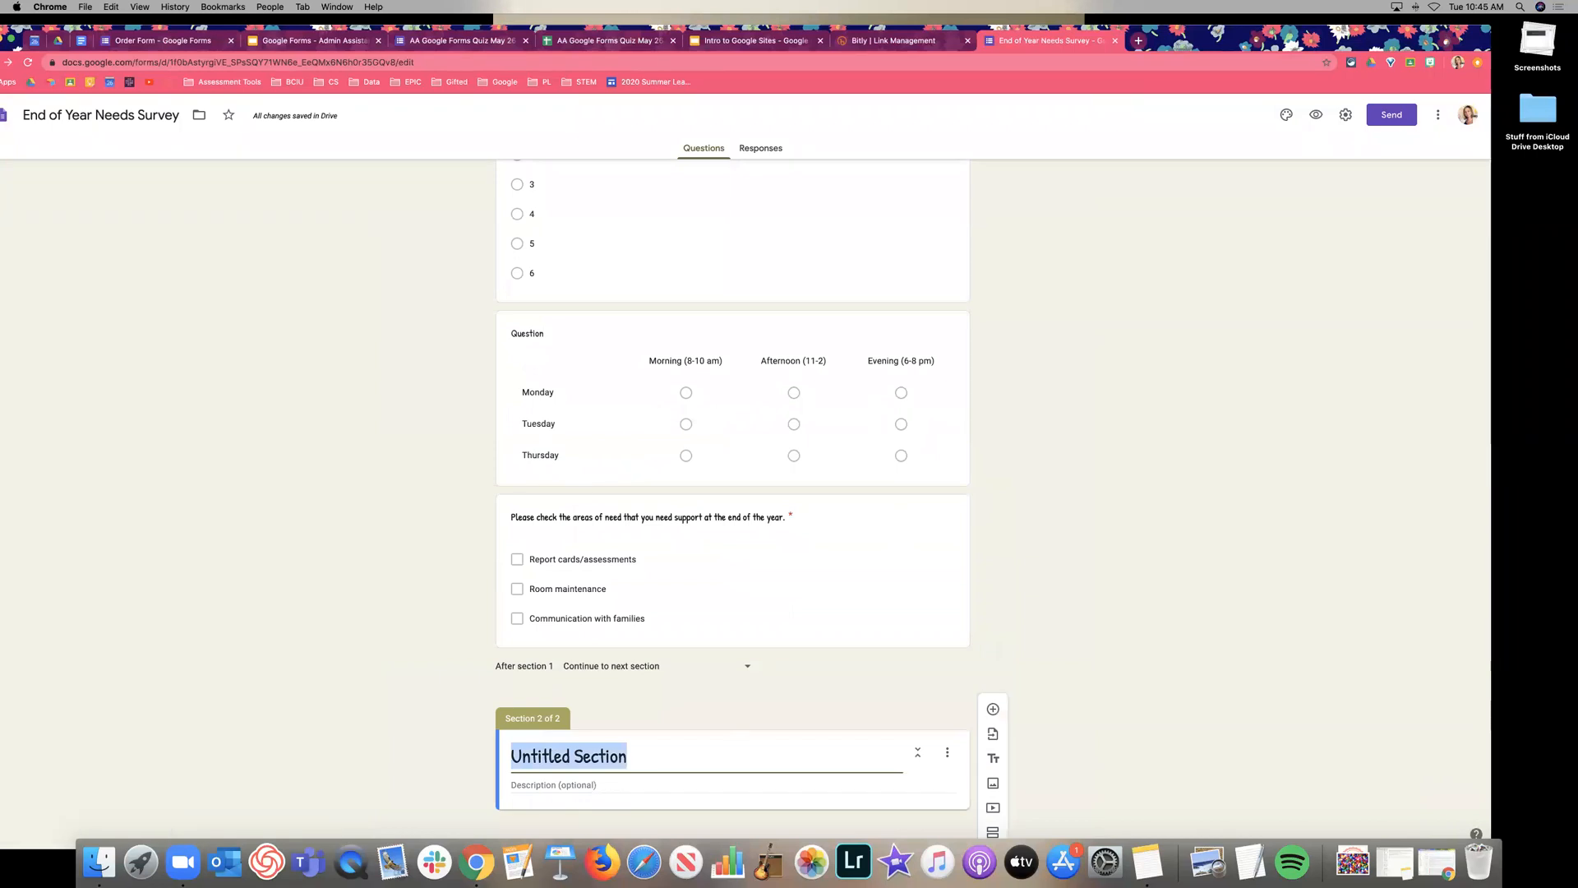
pyautogui.write('Areas of S')
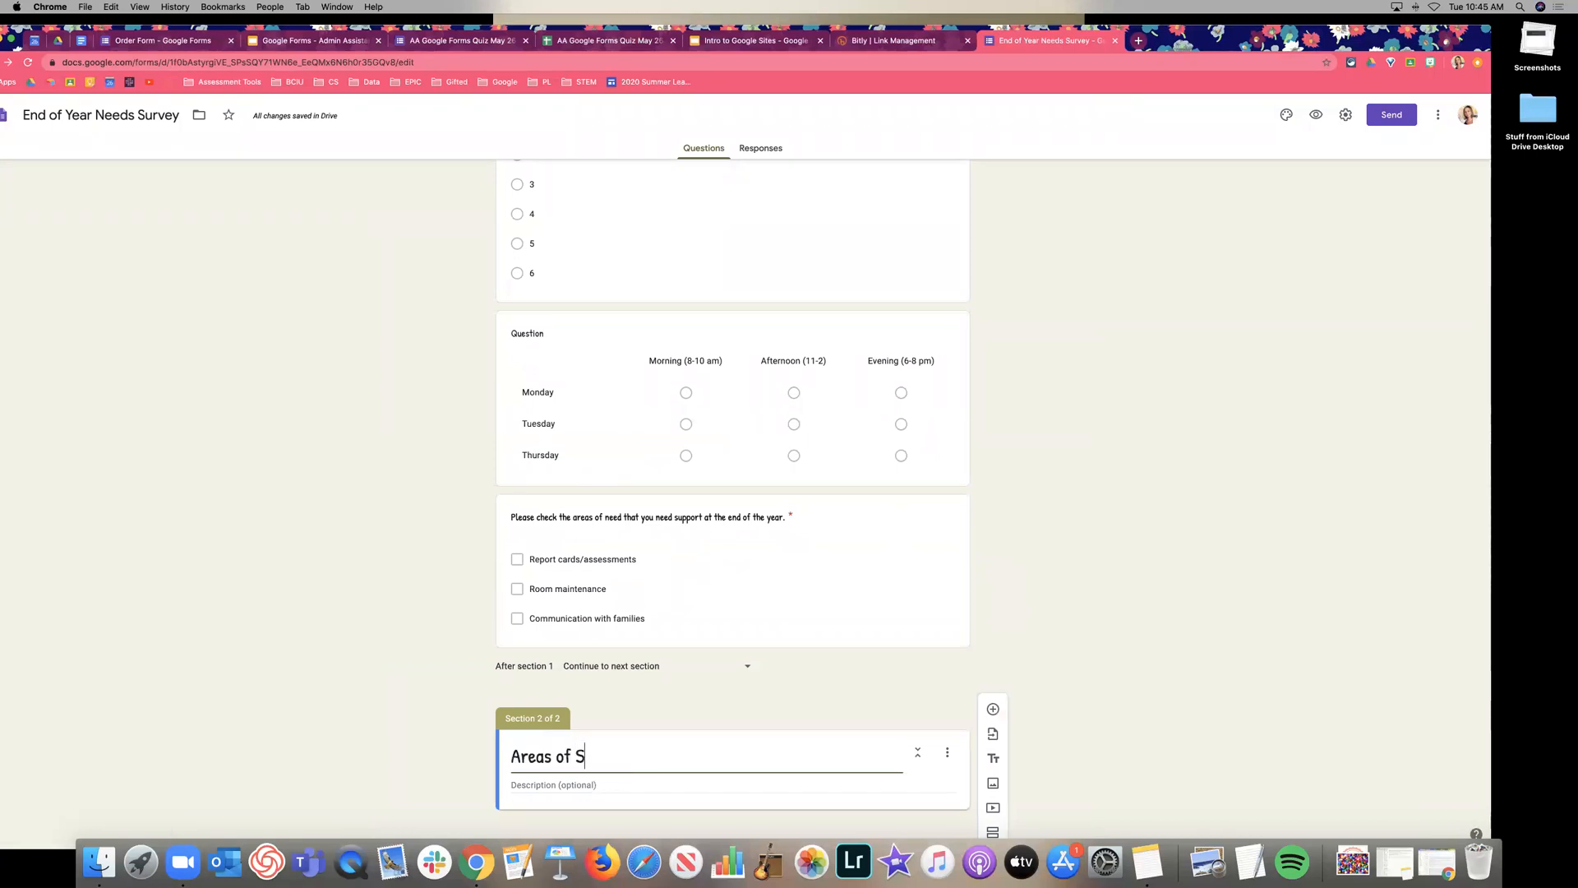
pyautogui.press('BackSpace')
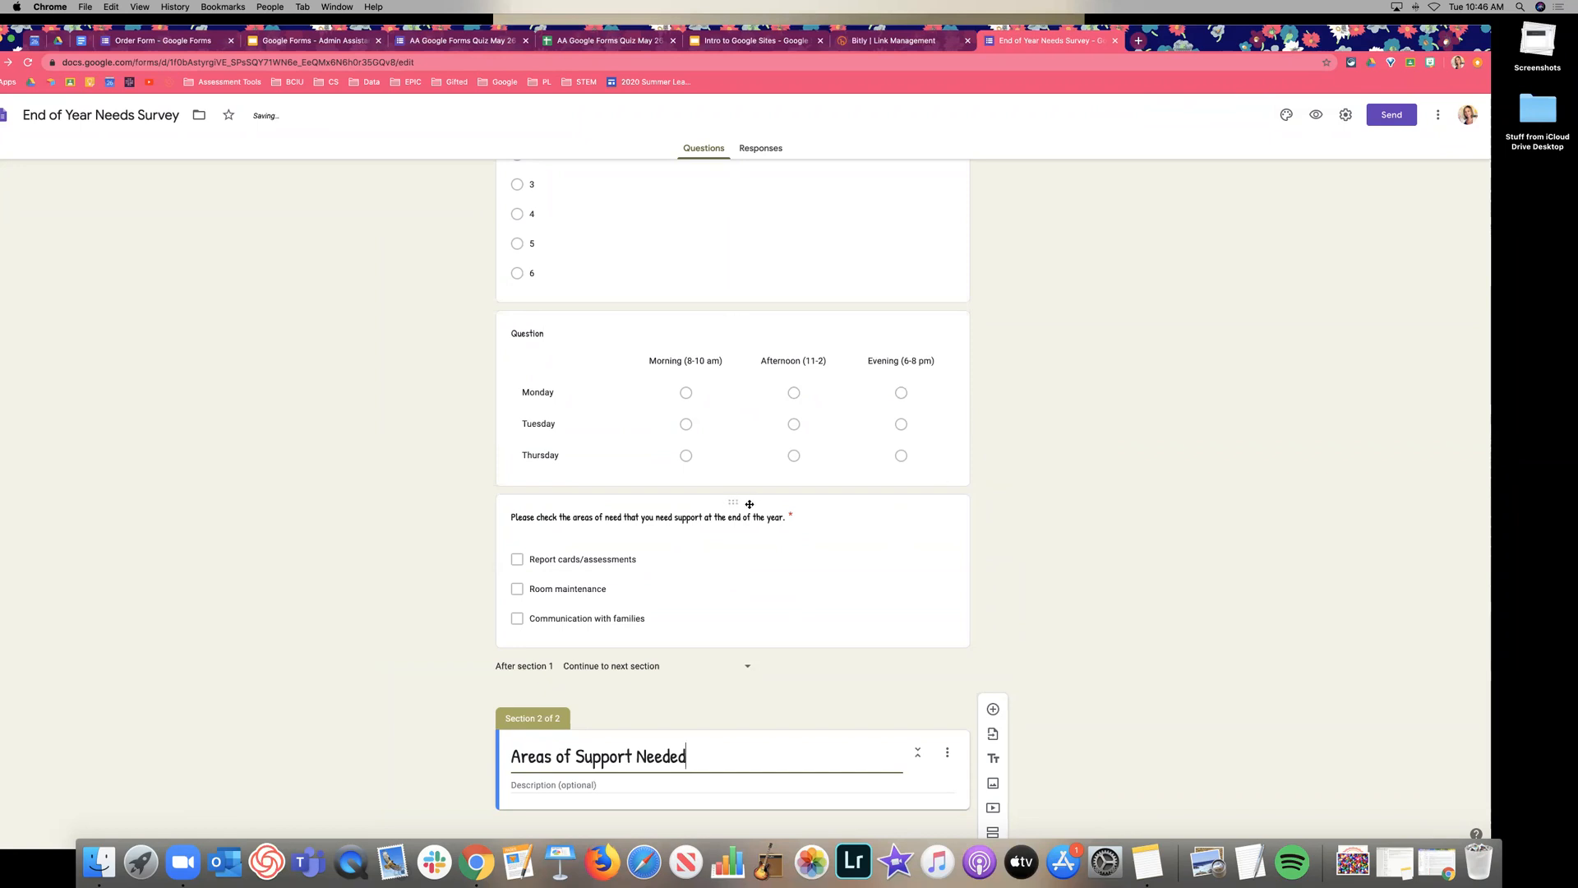
pyautogui.press('super+plus')
pyautogui.press('super+plus')
pyautogui.press('super+plus')
pyautogui.press('super+plus')
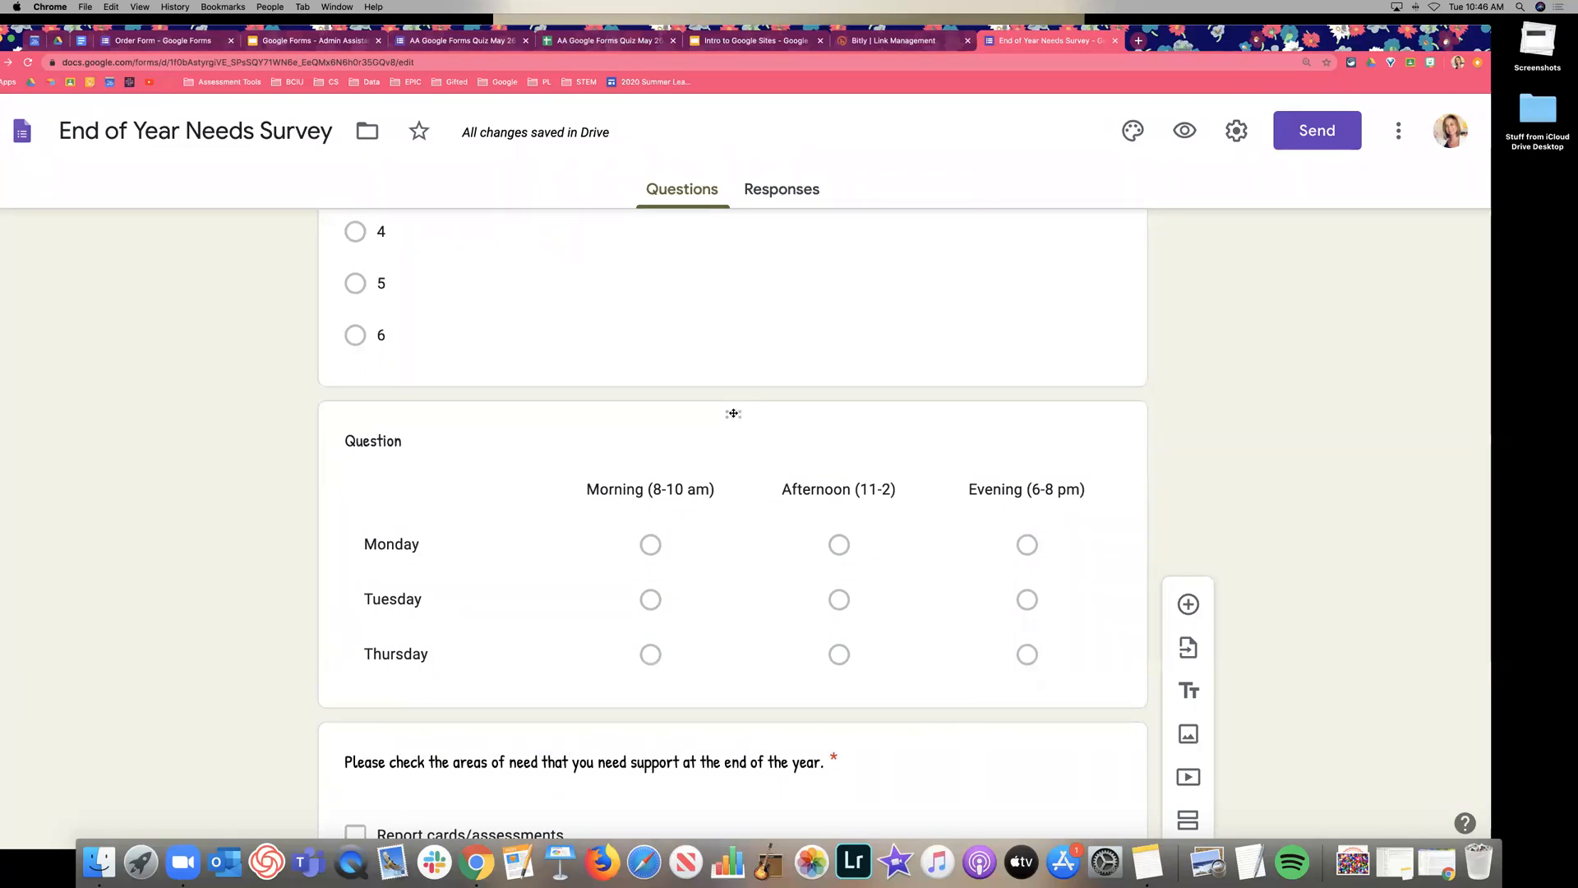
# Drag the areas-of-need checkbox question into Section 2.
pyautogui.scroll(-5, 737, 492)
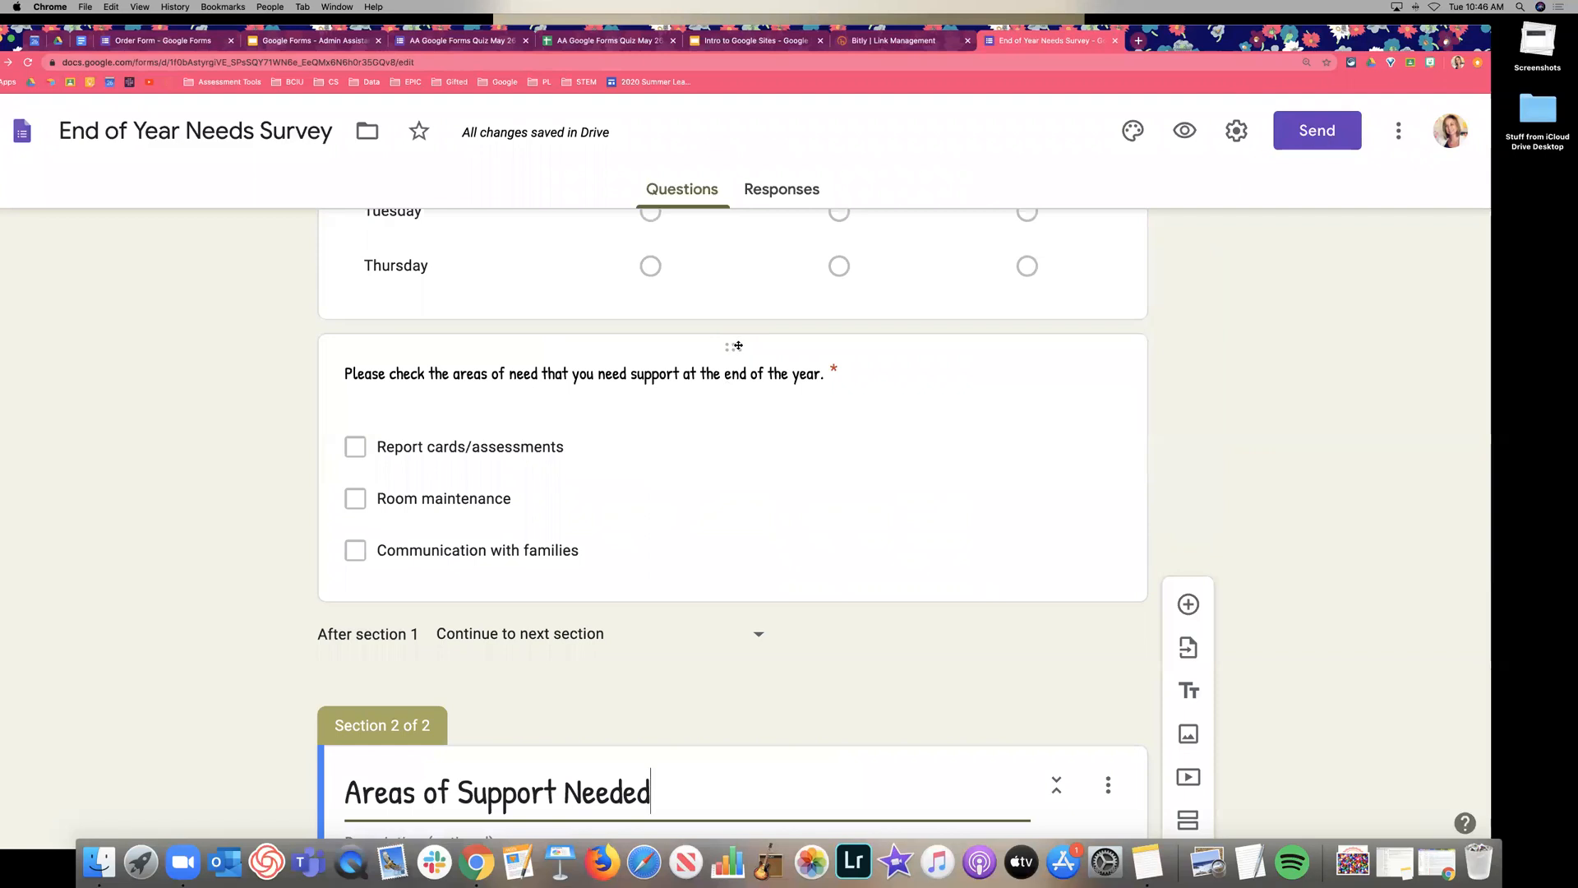
pyautogui.scroll(-1, 789, 394)
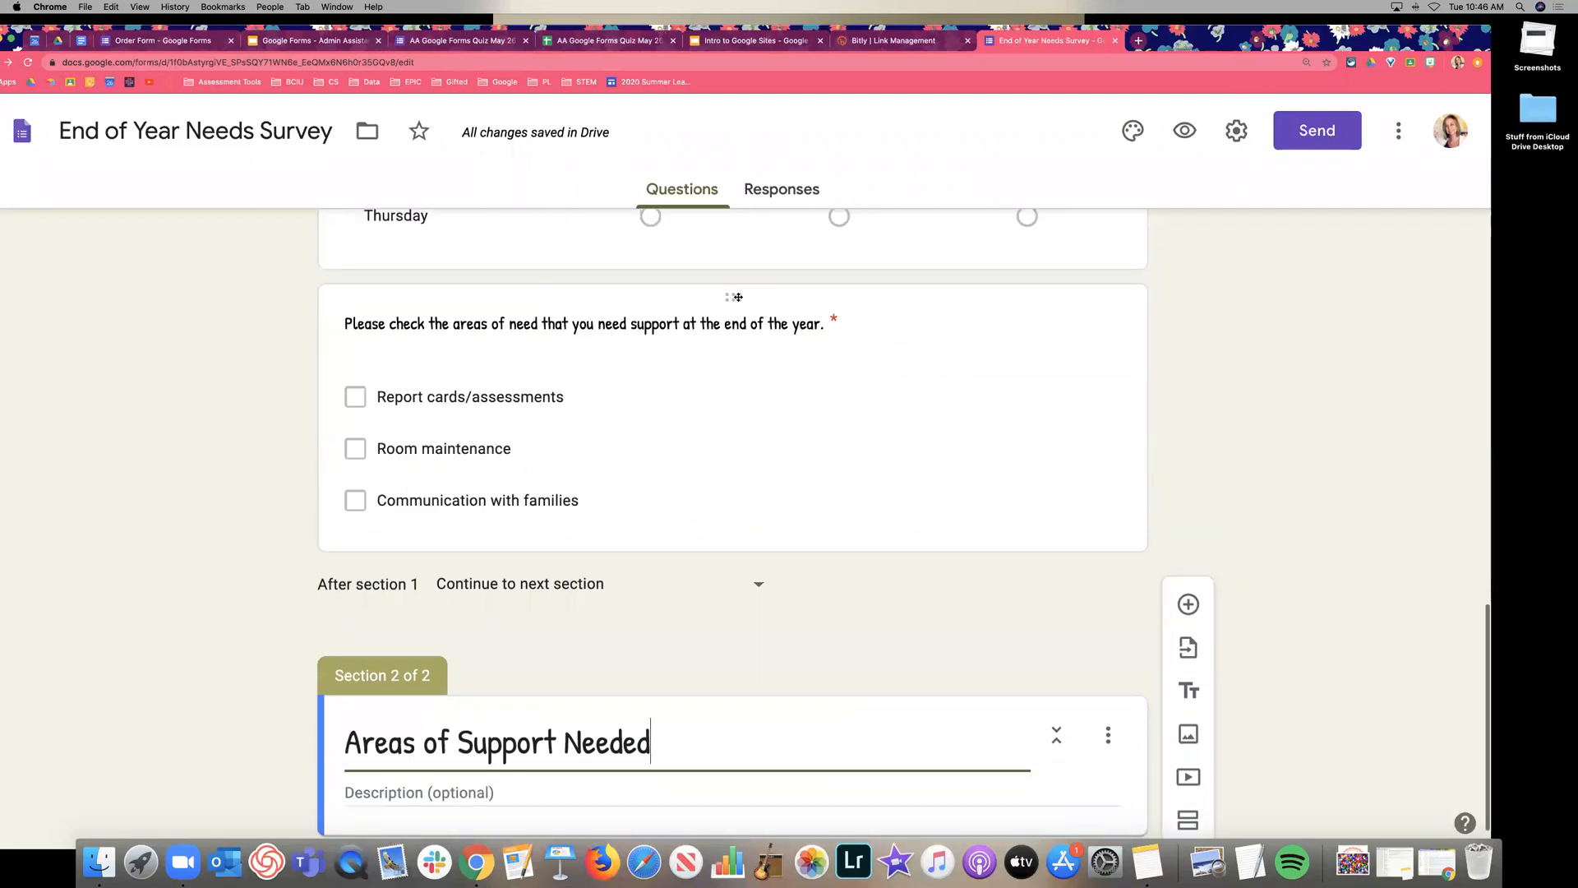
pyautogui.moveTo(733, 296); pyautogui.dragTo(733, 568)
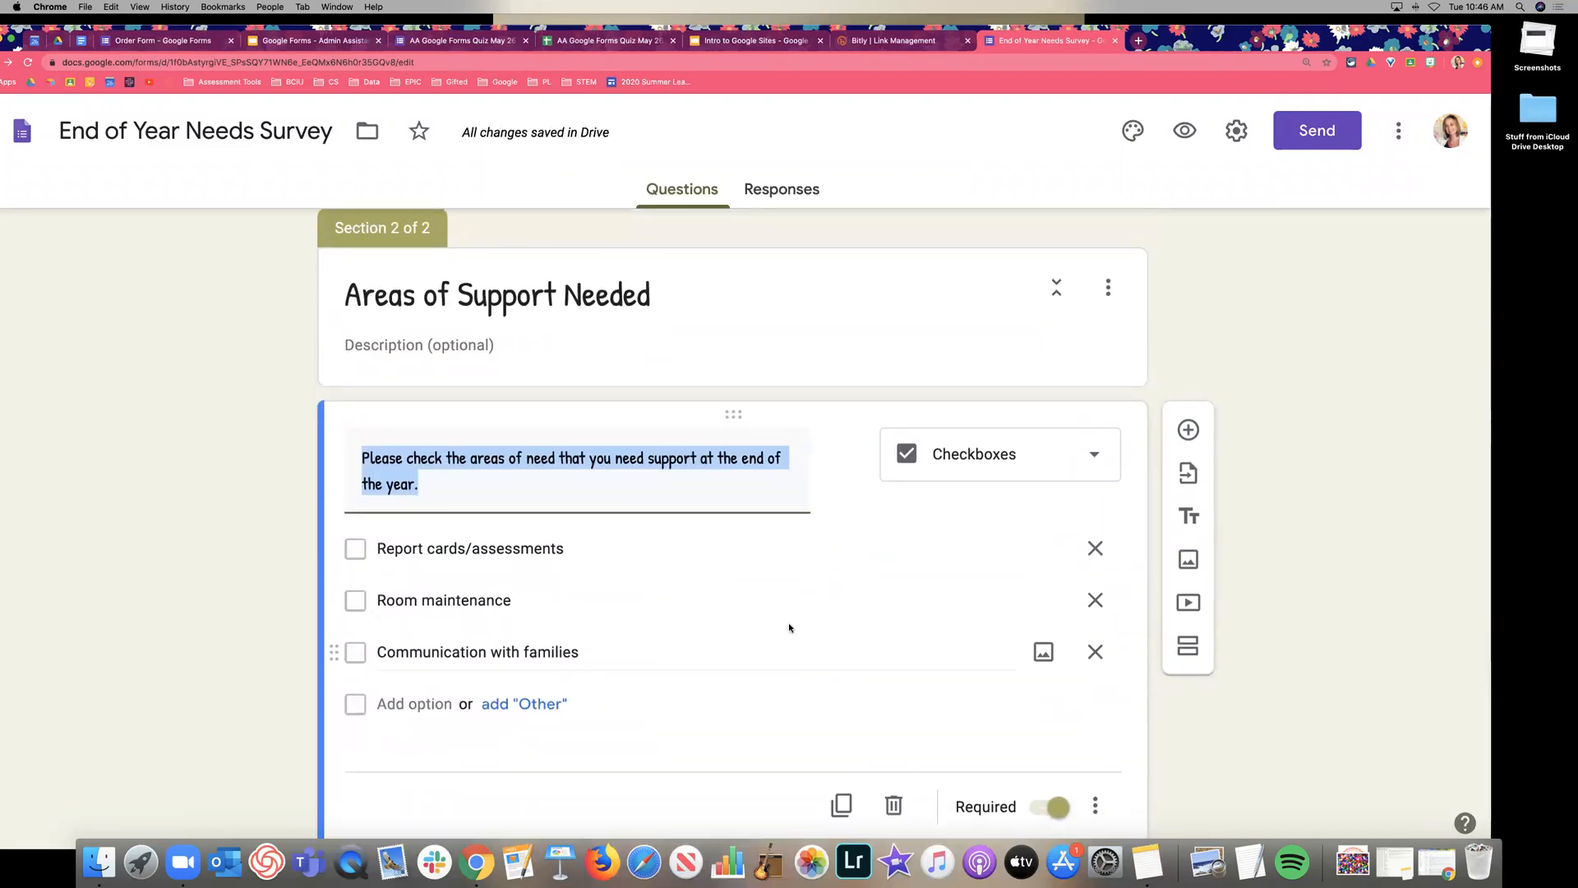
pyautogui.click(270, 545)
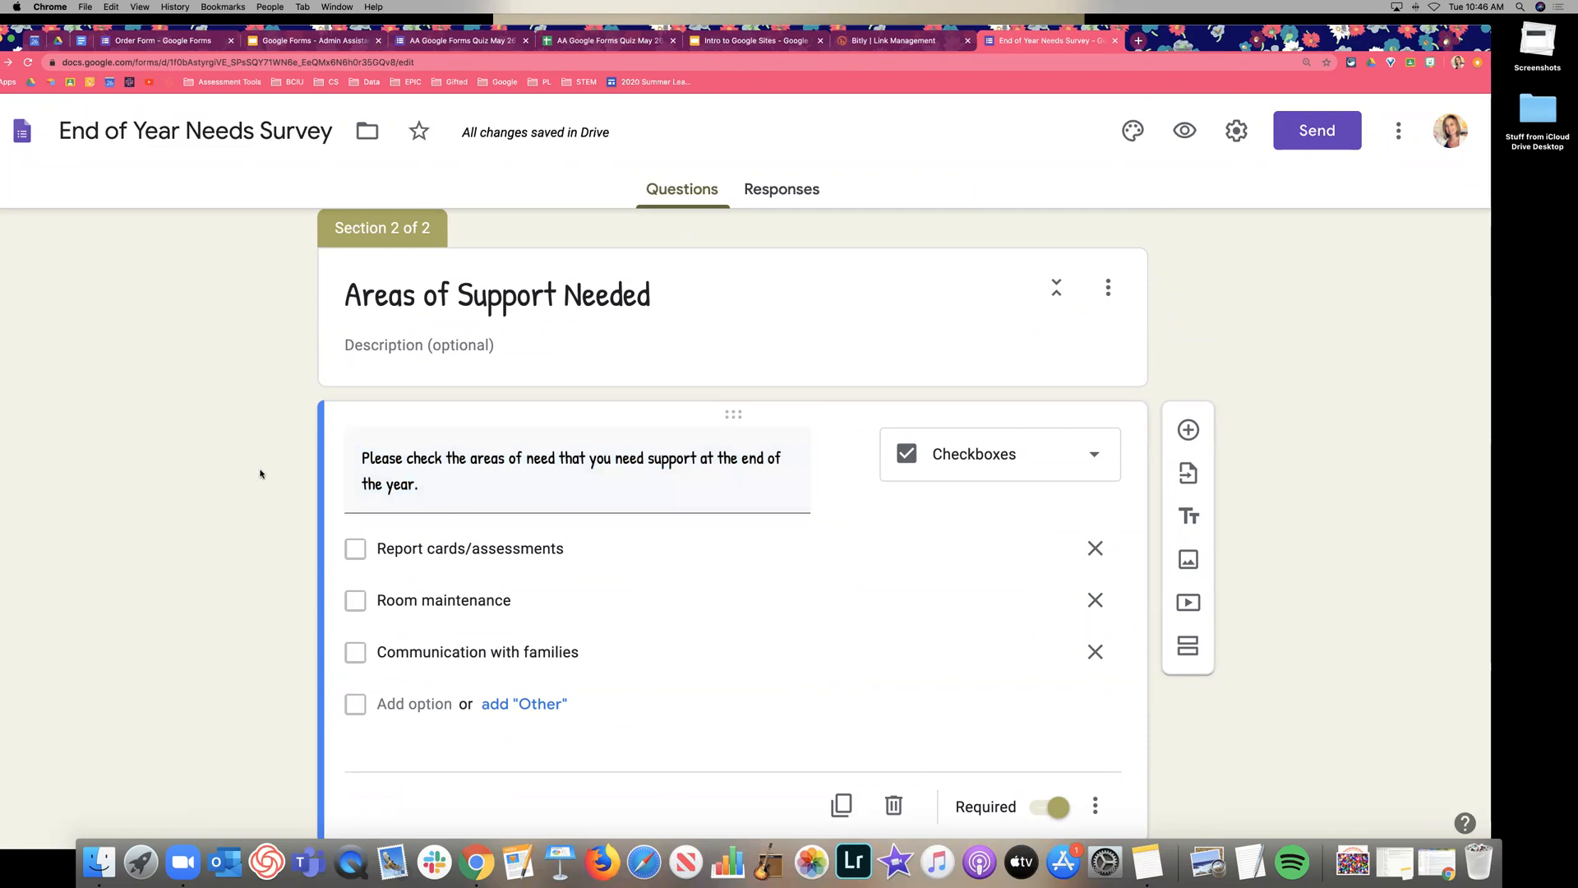
pyautogui.scroll(-1, 256, 474)
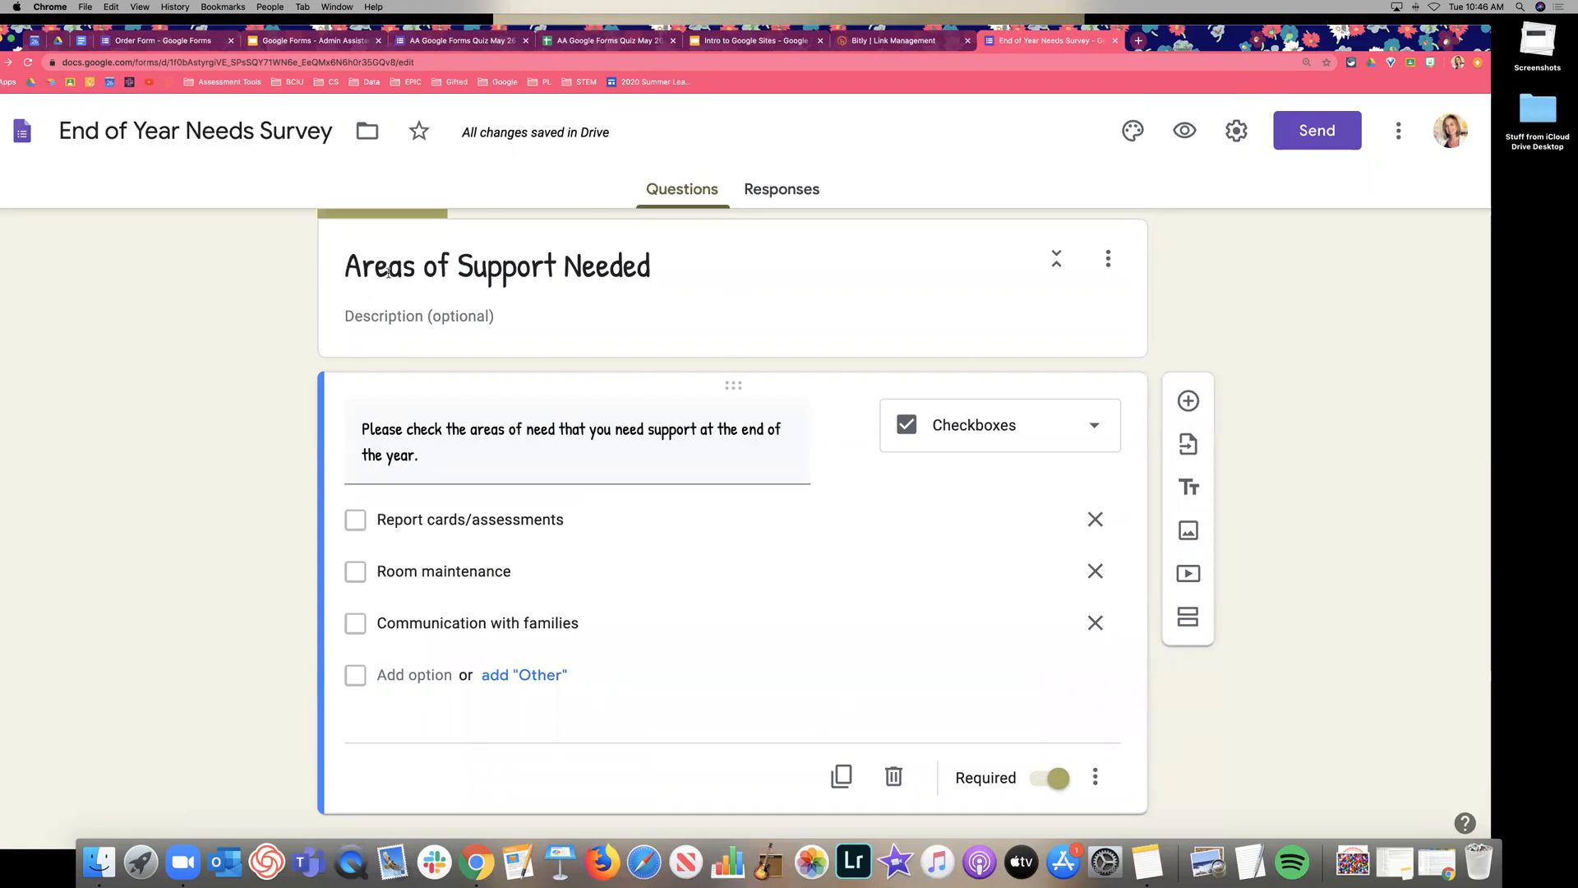
pyautogui.scroll(1, 518, 304)
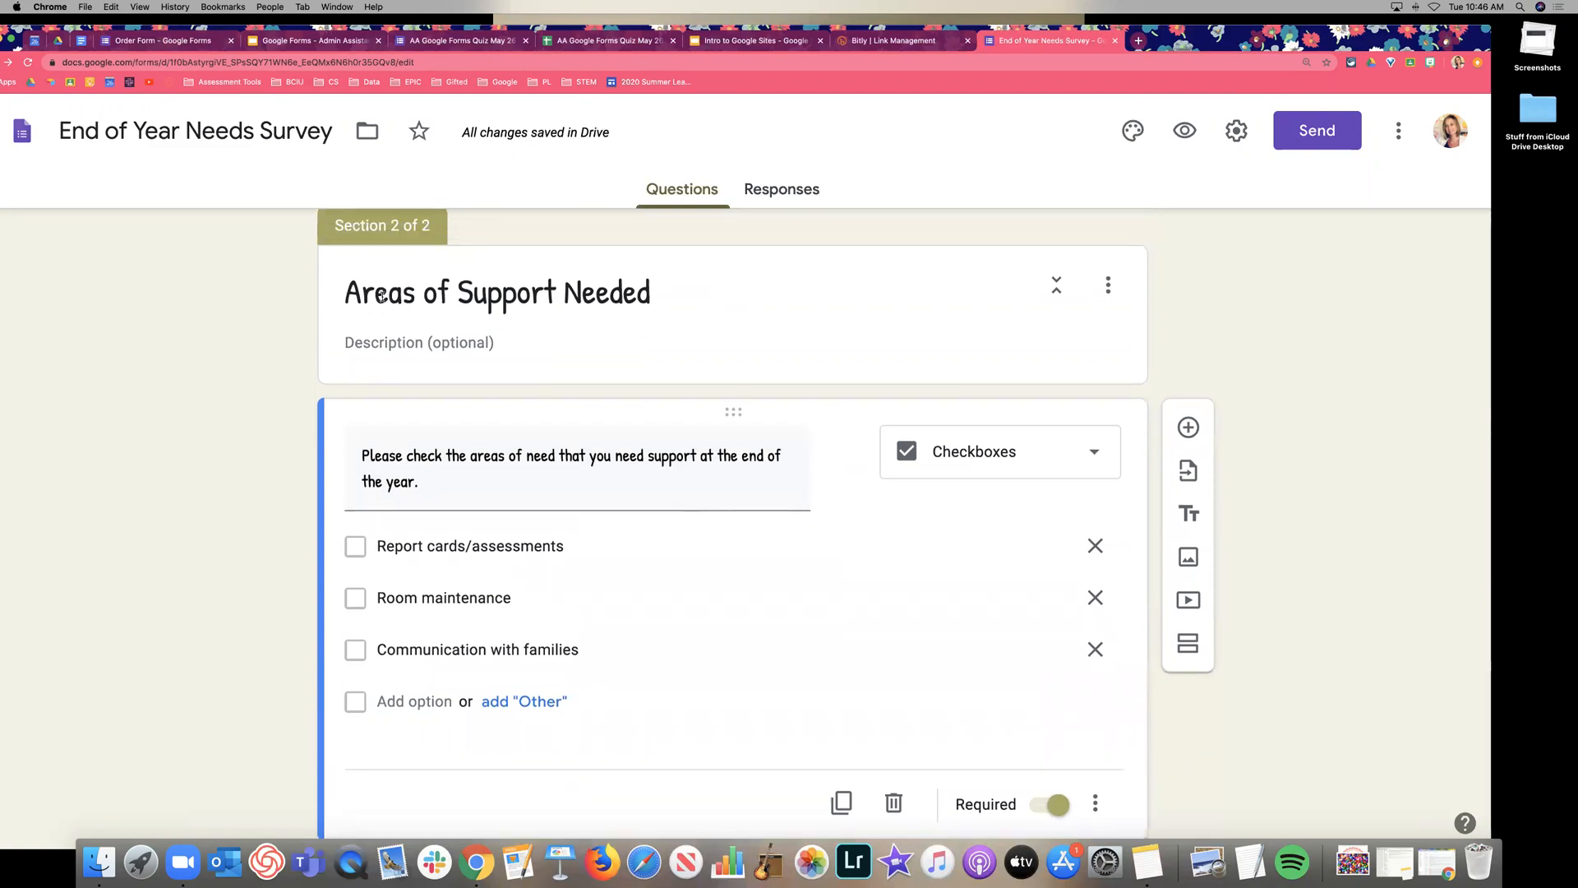
pyautogui.scroll(-2, 840, 337)
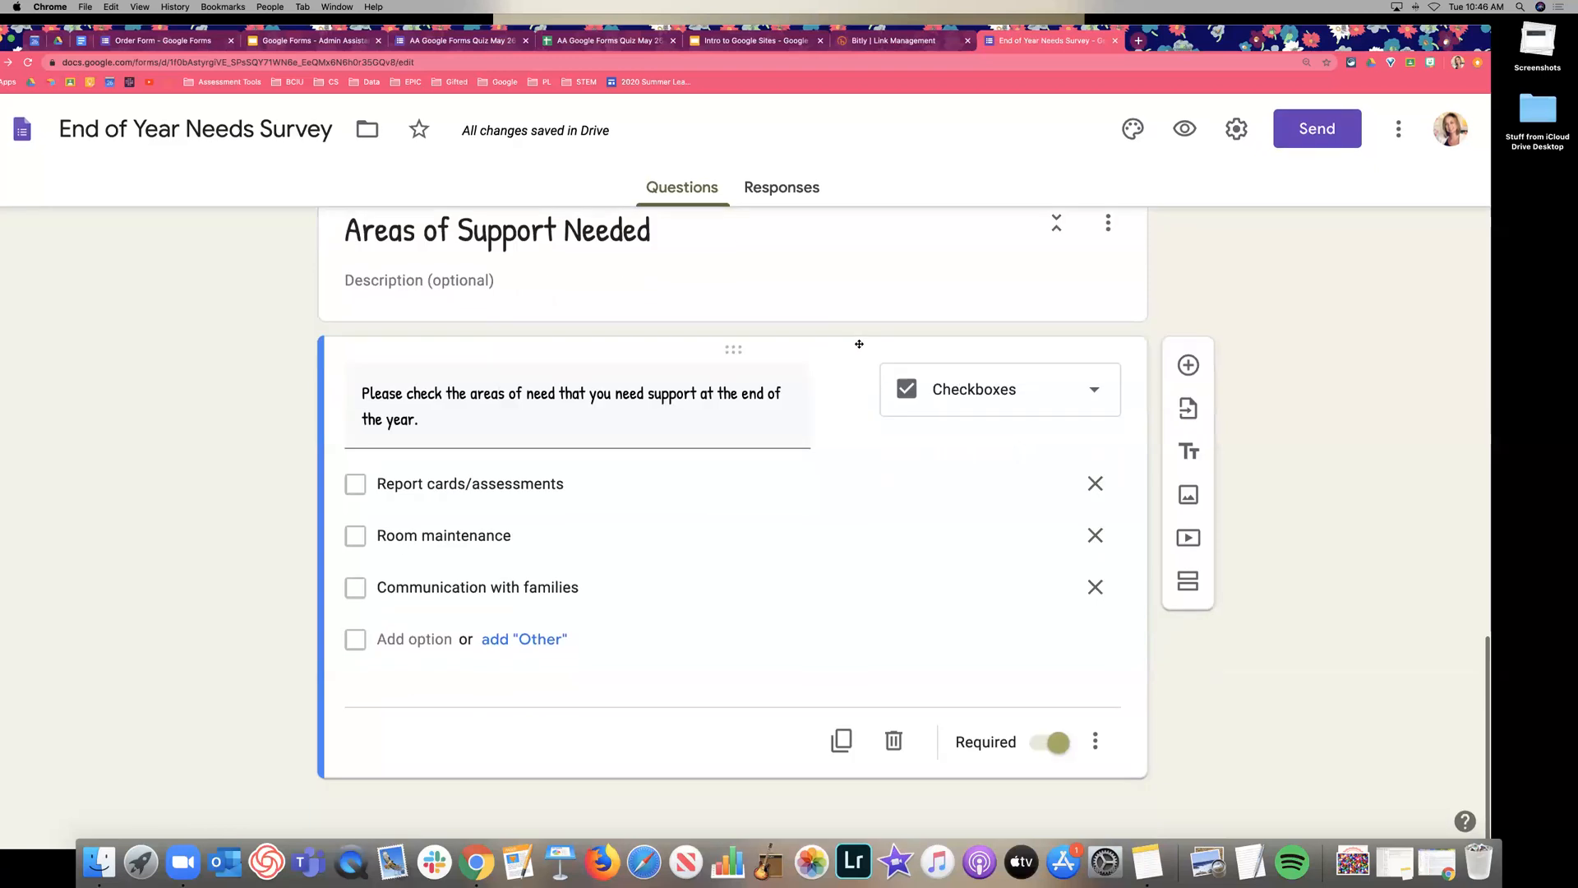
pyautogui.scroll(1, 927, 510)
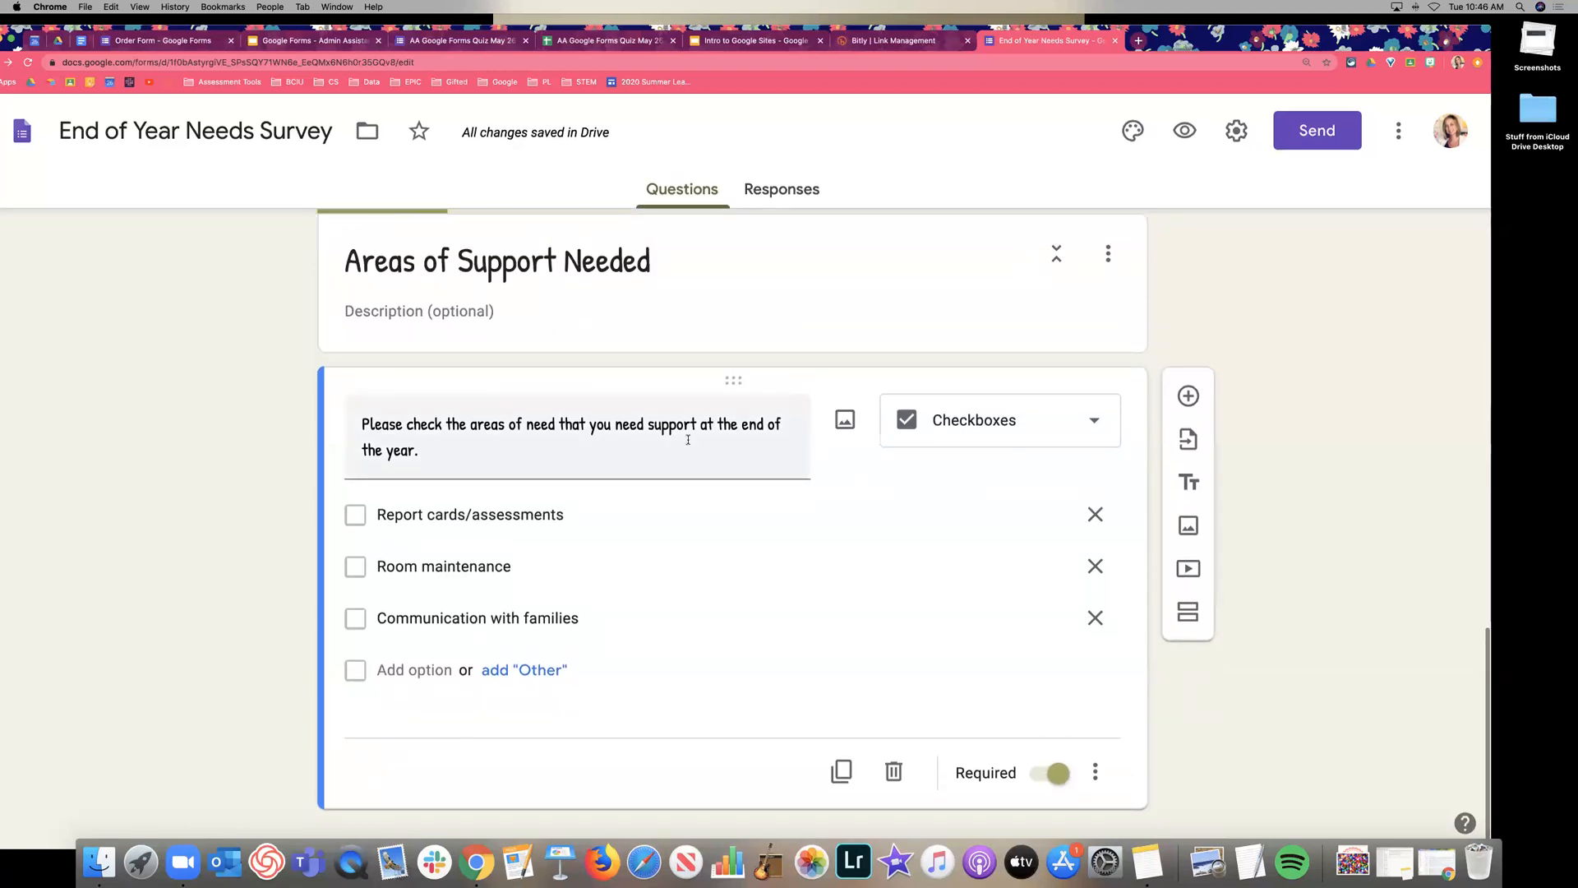
# Preview the form and test advancing past the first section, then close the preview.
pyautogui.scroll(1, 454, 545)
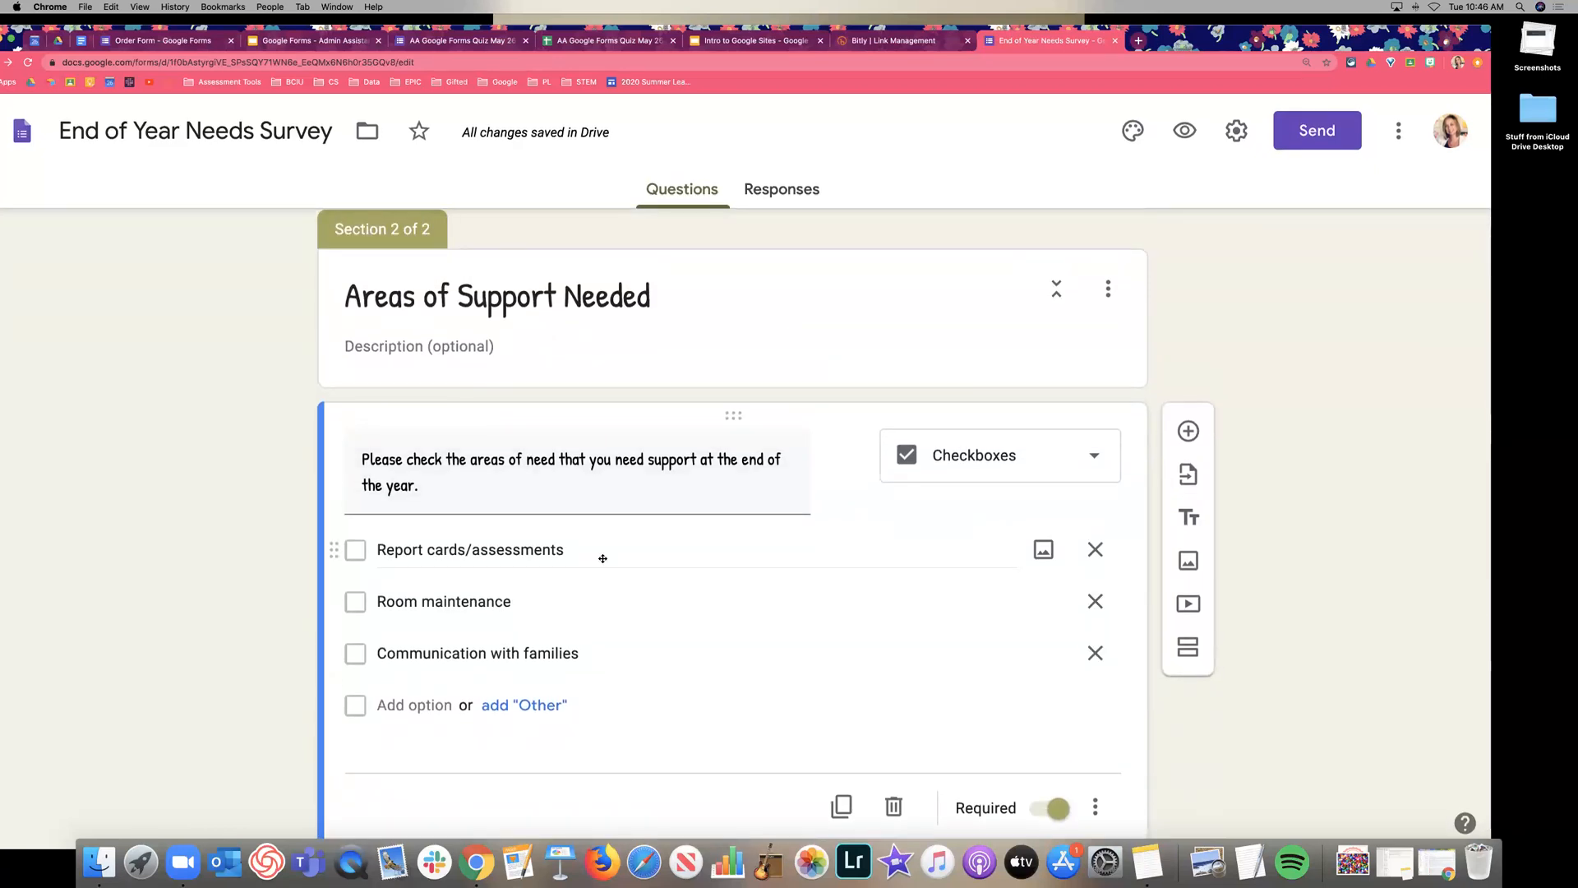
pyautogui.scroll(5, 602, 557)
pyautogui.scroll(1, 602, 561)
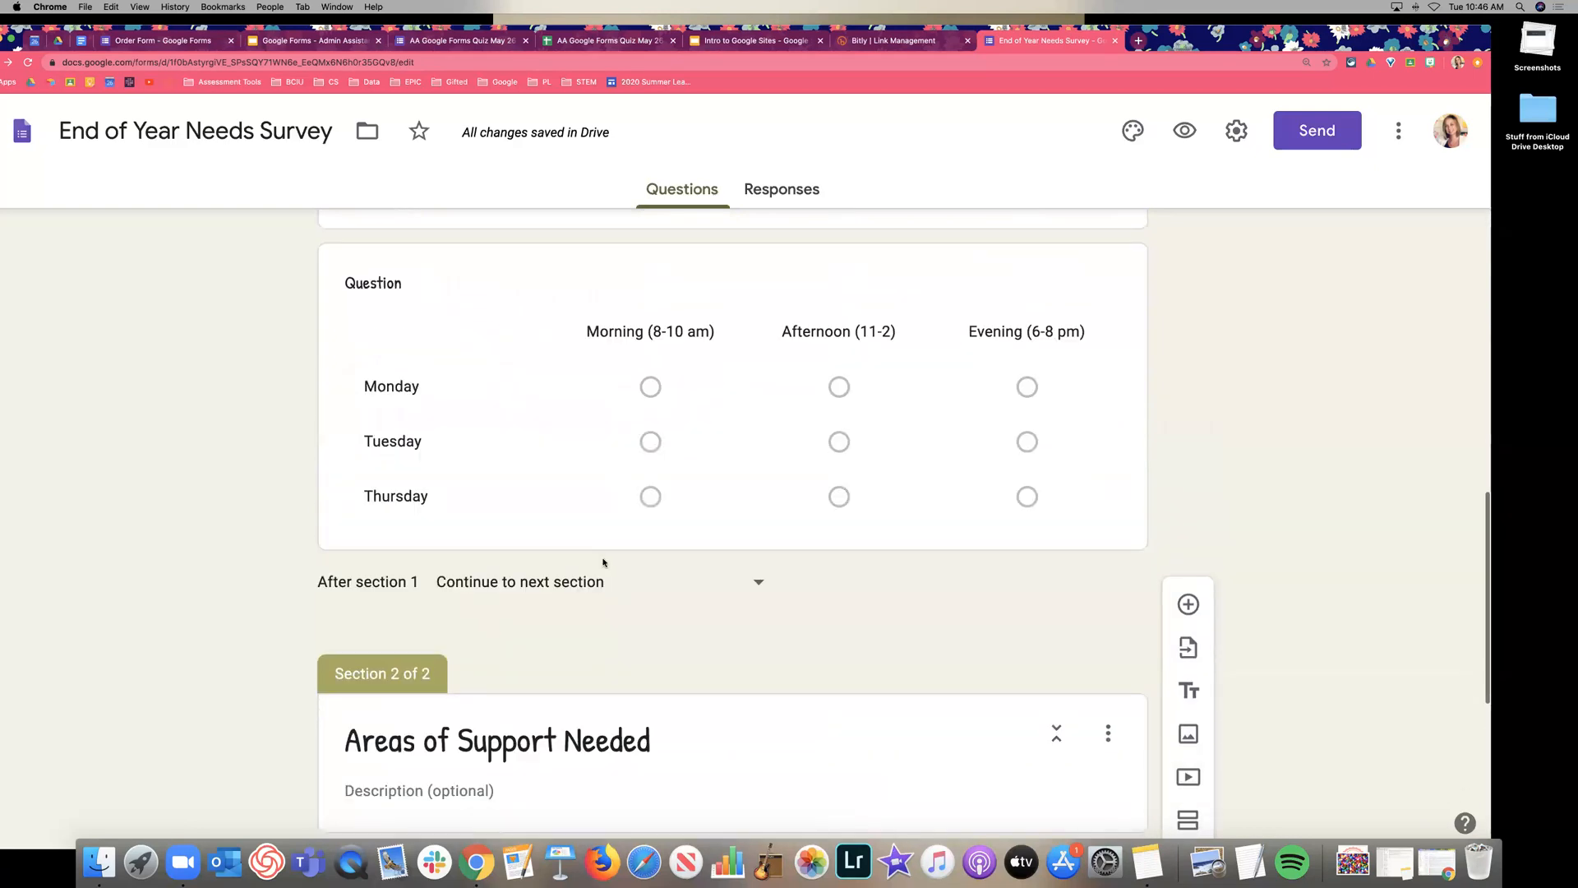
pyautogui.scroll(10, 602, 562)
pyautogui.click(1184, 131)
pyautogui.scroll(-4, 1139, 335)
pyautogui.scroll(-10, 1138, 336)
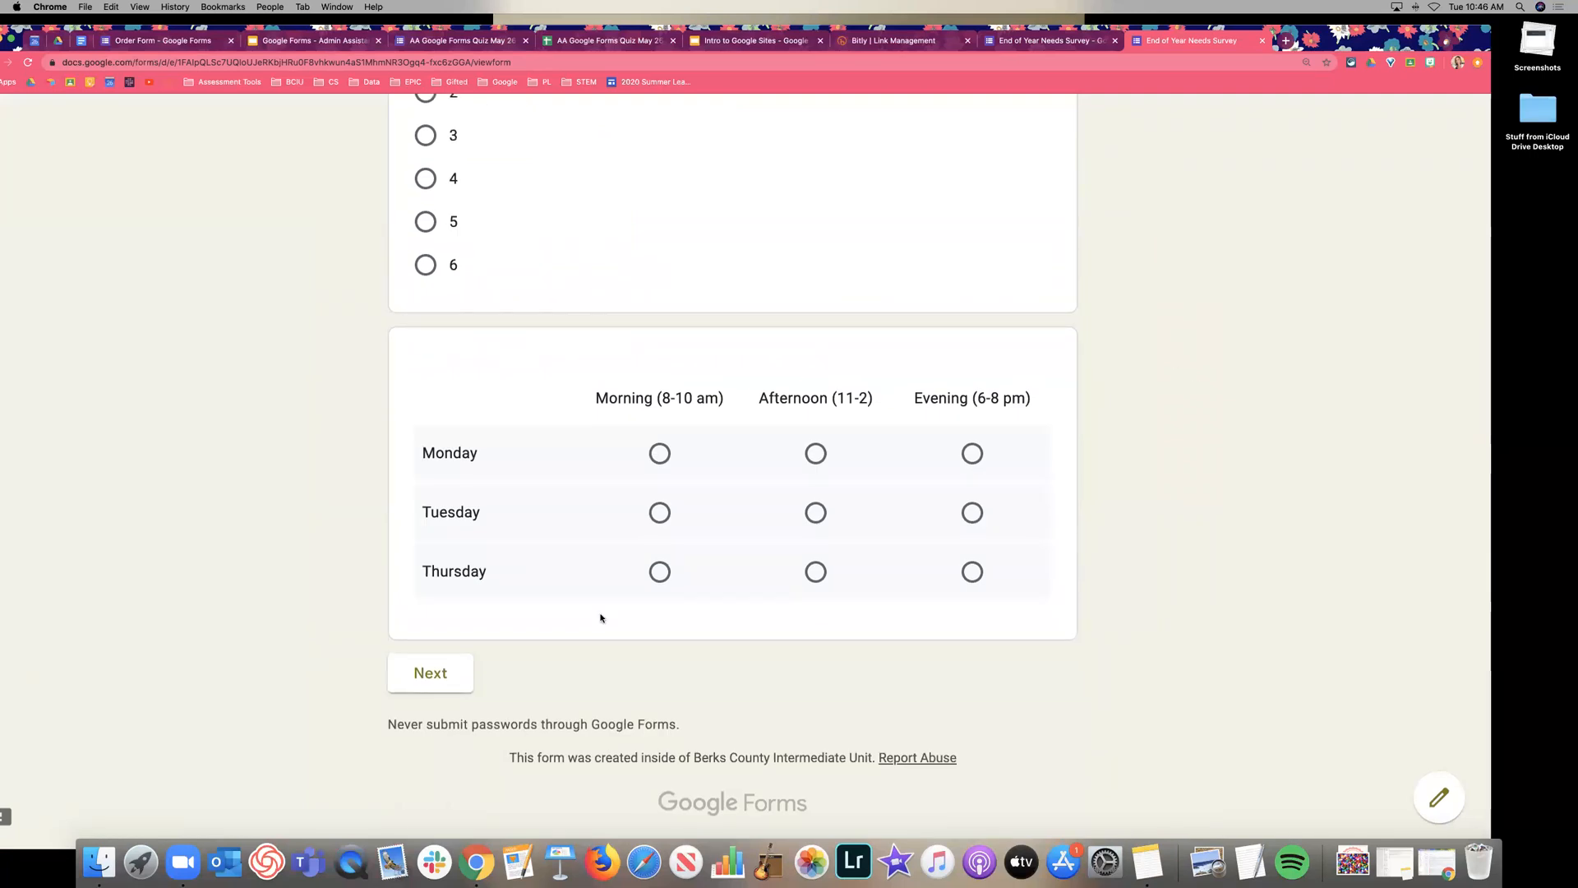
pyautogui.click(442, 677)
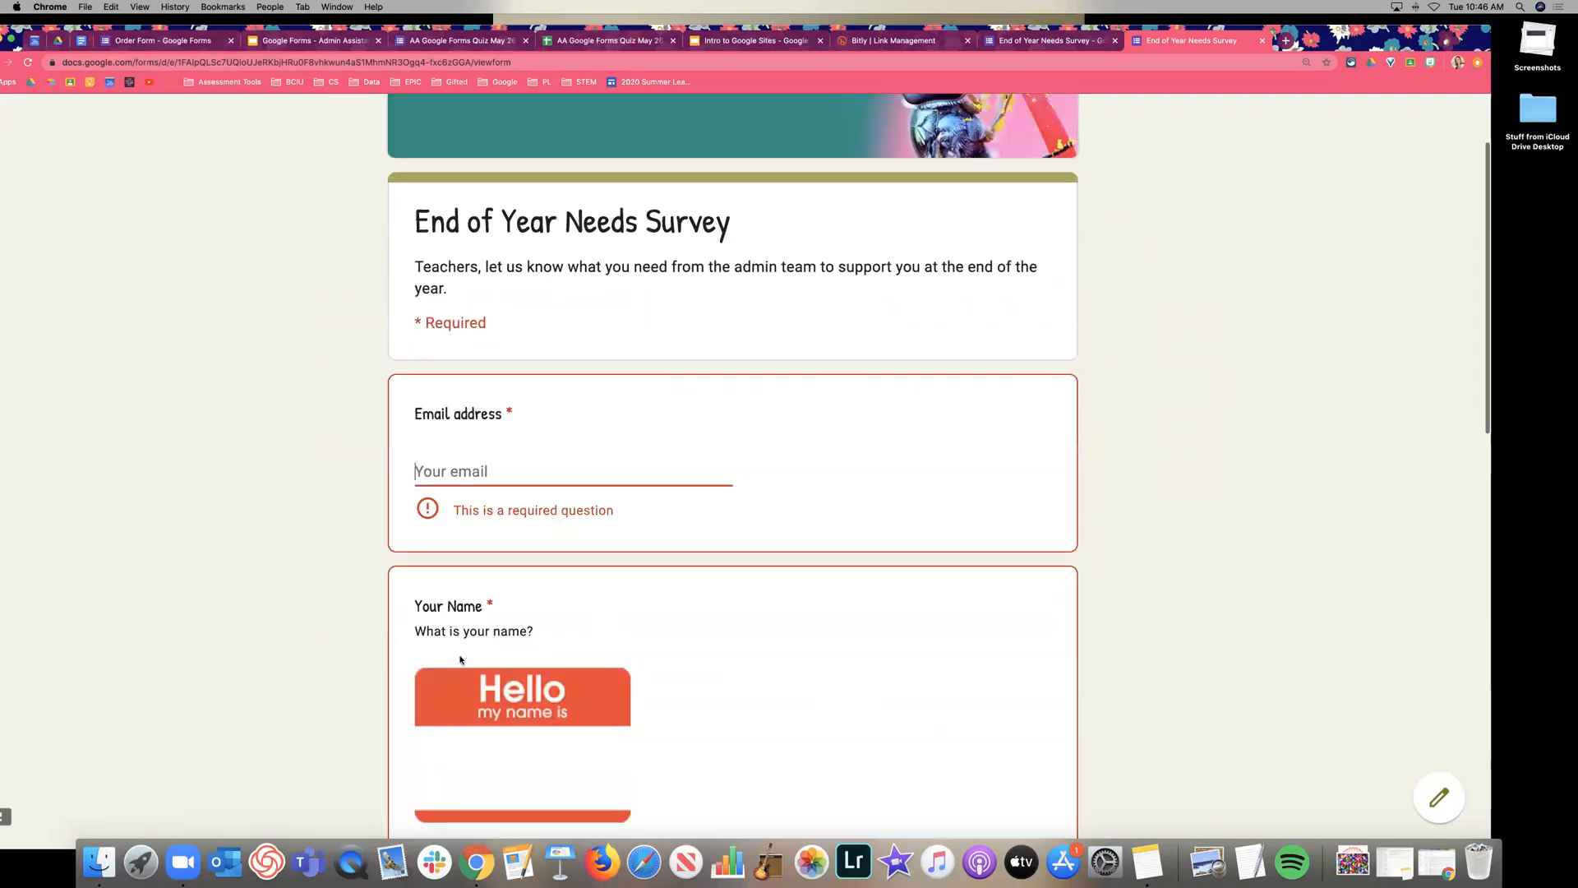
pyautogui.press('super+w')
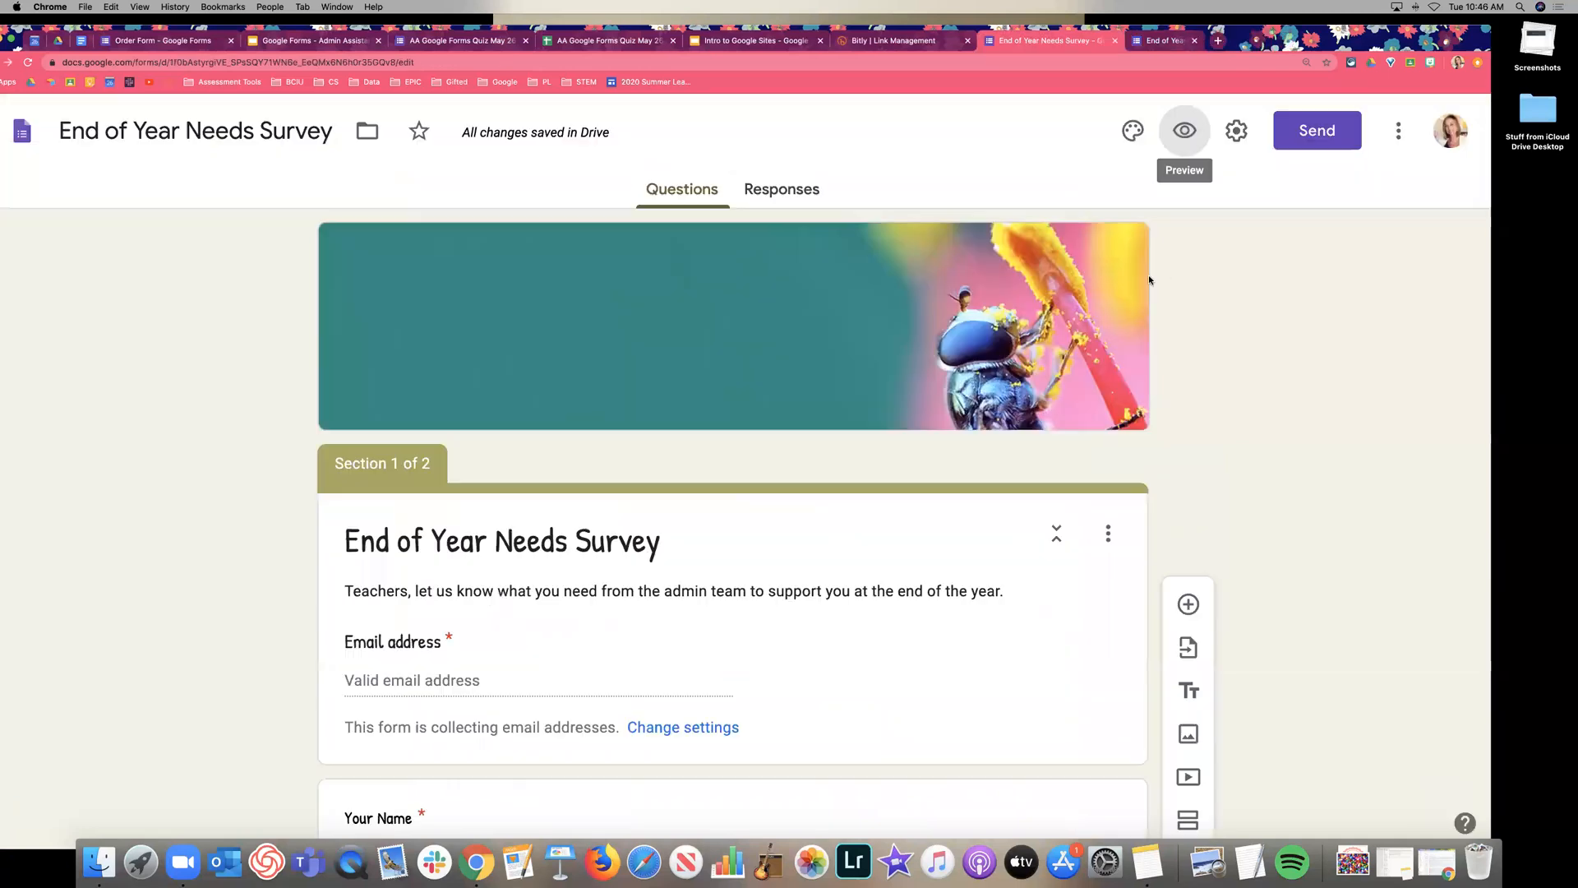
# Switch off Required on the name question and the Your Grade Level question.
pyautogui.scroll(-5, 708, 360)
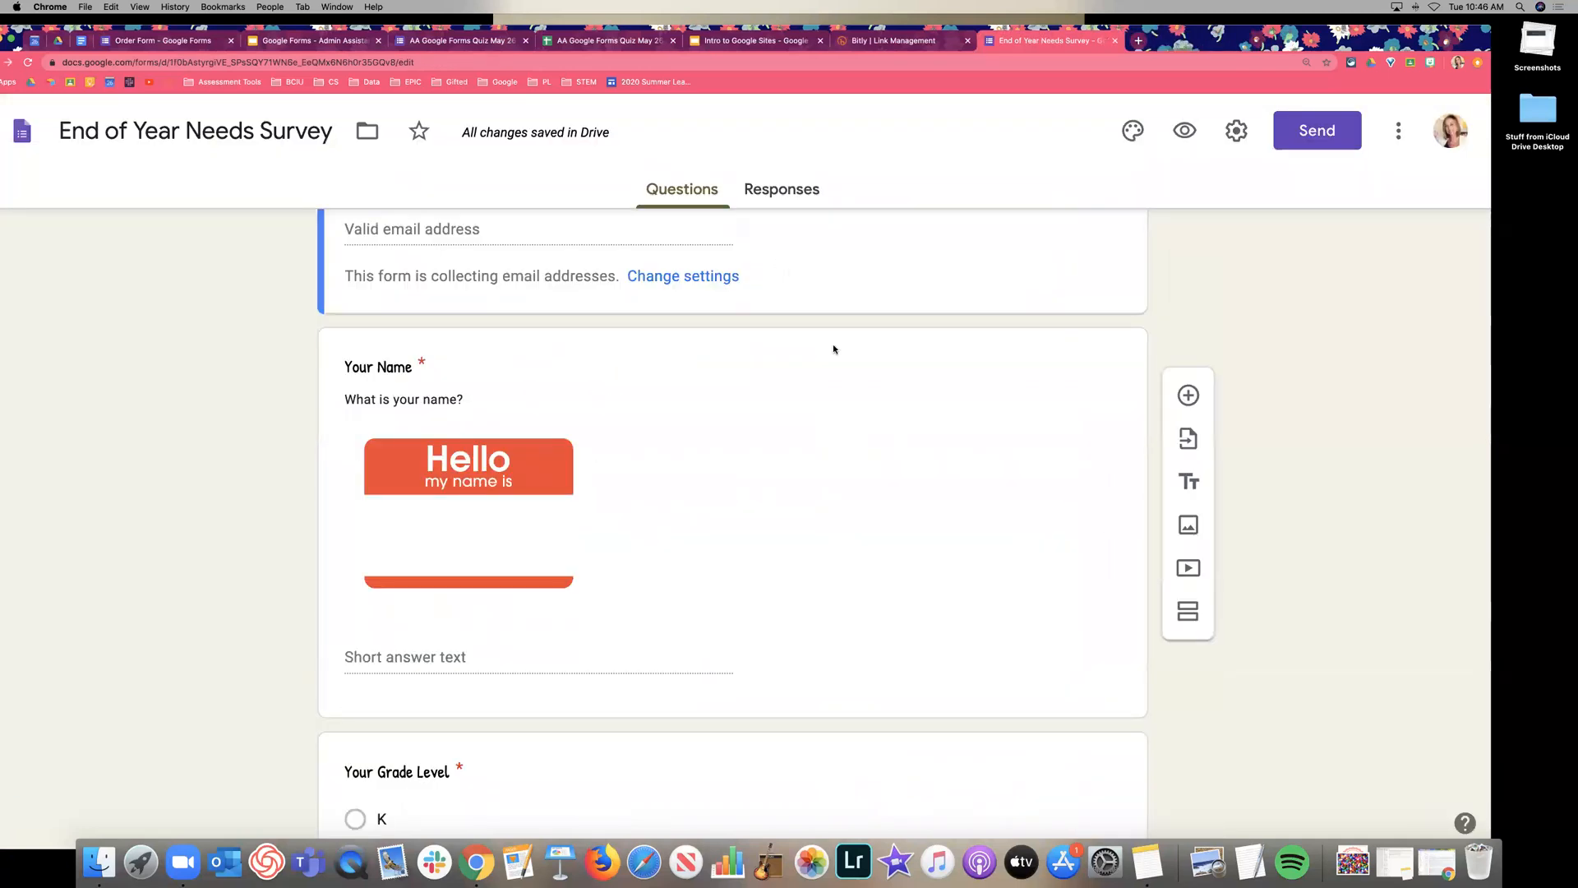
pyautogui.scroll(-1, 835, 349)
pyautogui.click(835, 398)
pyautogui.scroll(-2, 969, 567)
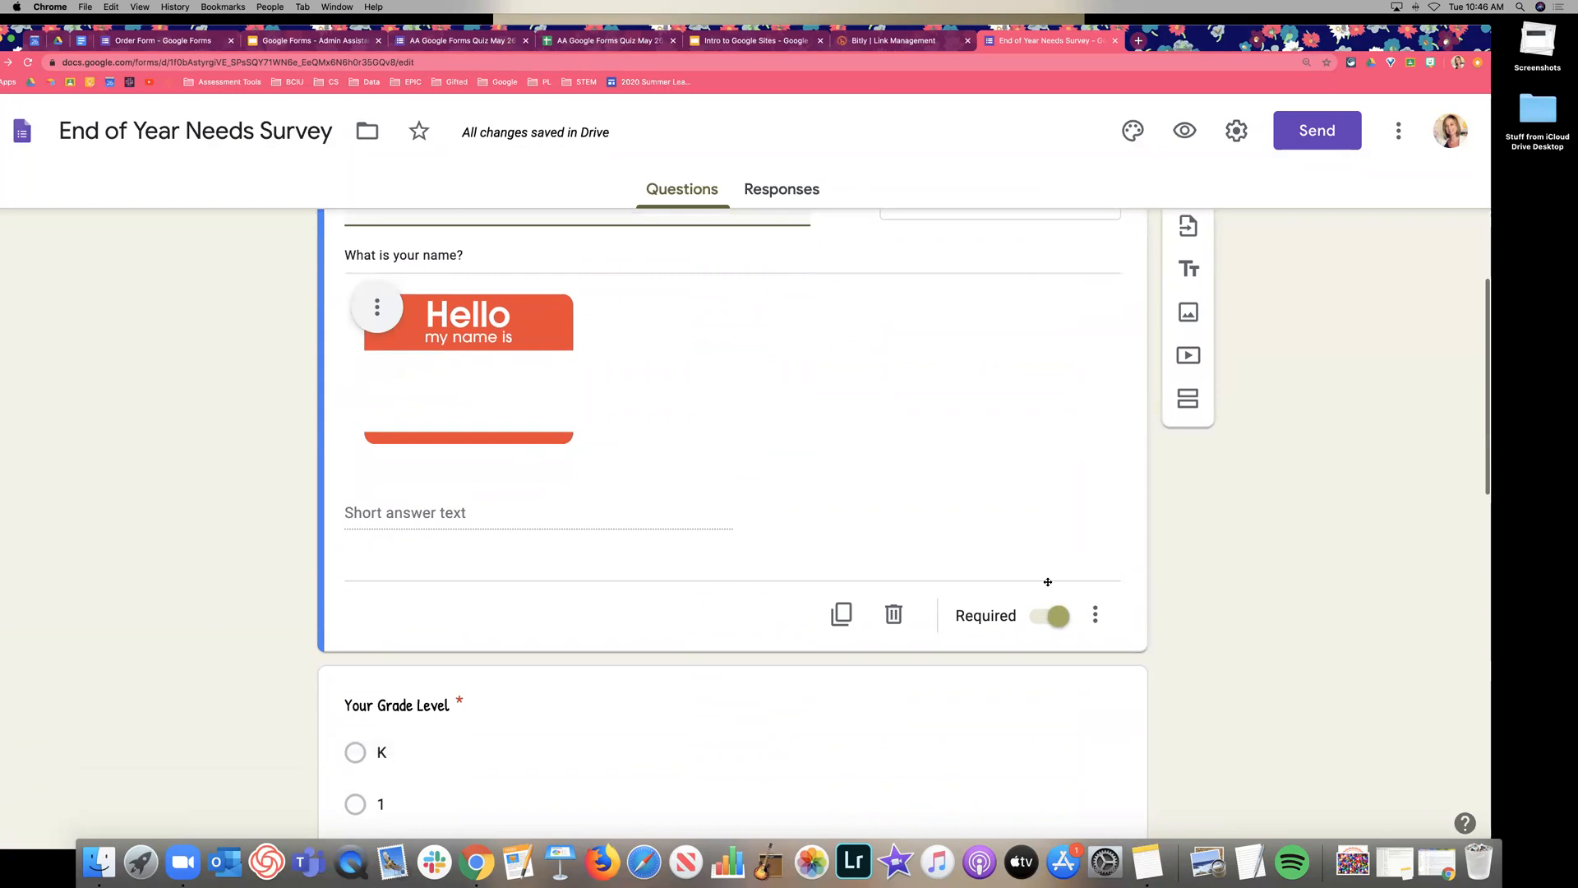
pyautogui.click(1054, 525)
pyautogui.scroll(-4, 1004, 493)
pyautogui.scroll(-1, 1005, 482)
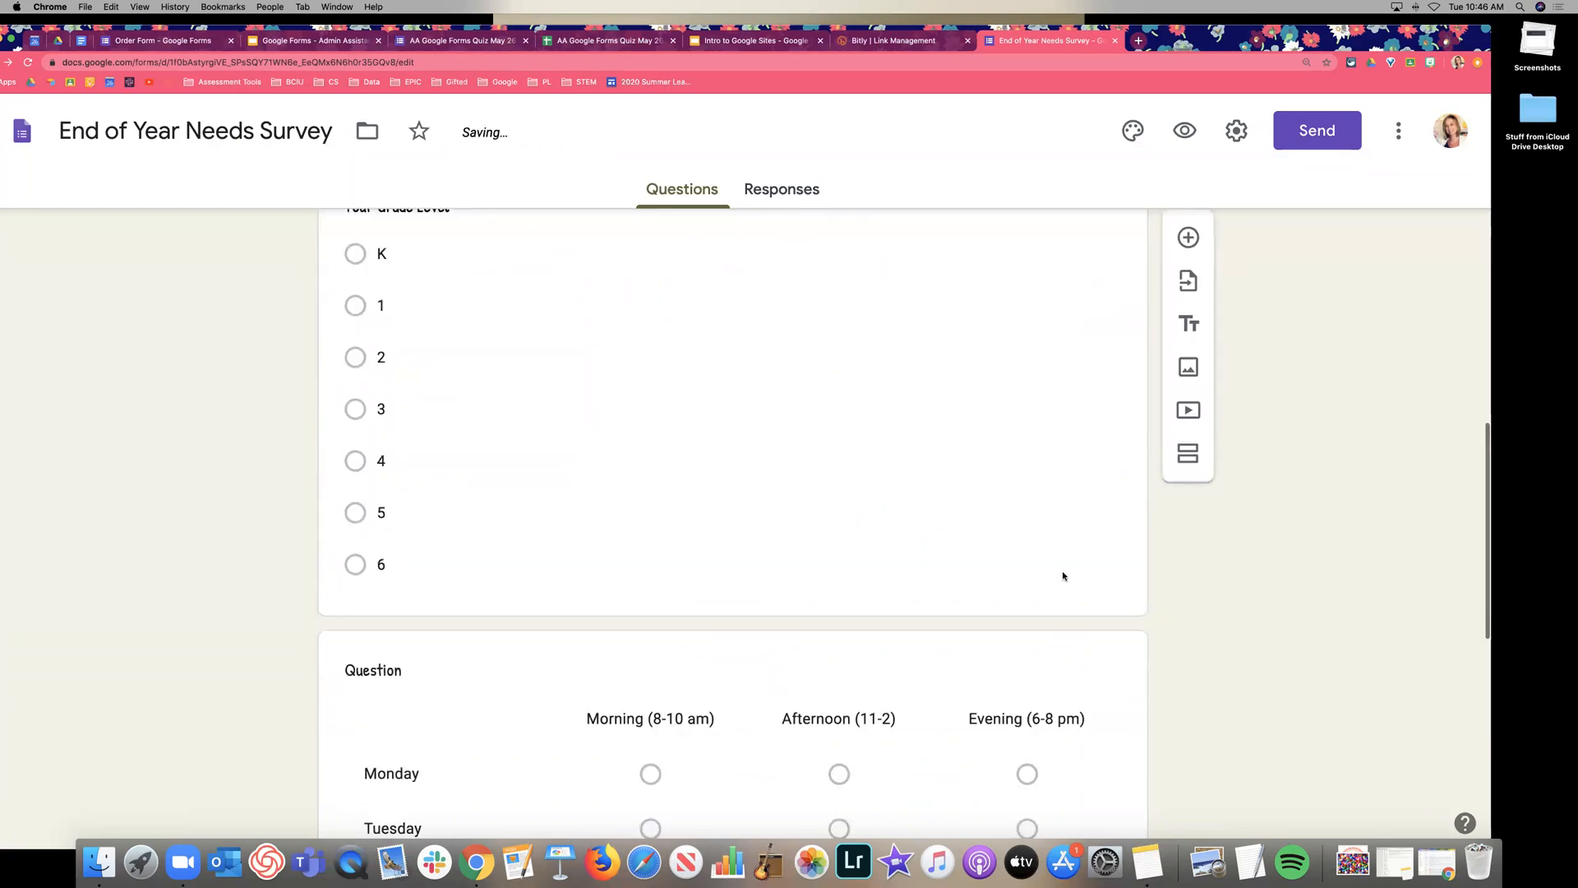
pyautogui.click(1062, 570)
pyautogui.click(1051, 616)
pyautogui.scroll(-5, 968, 510)
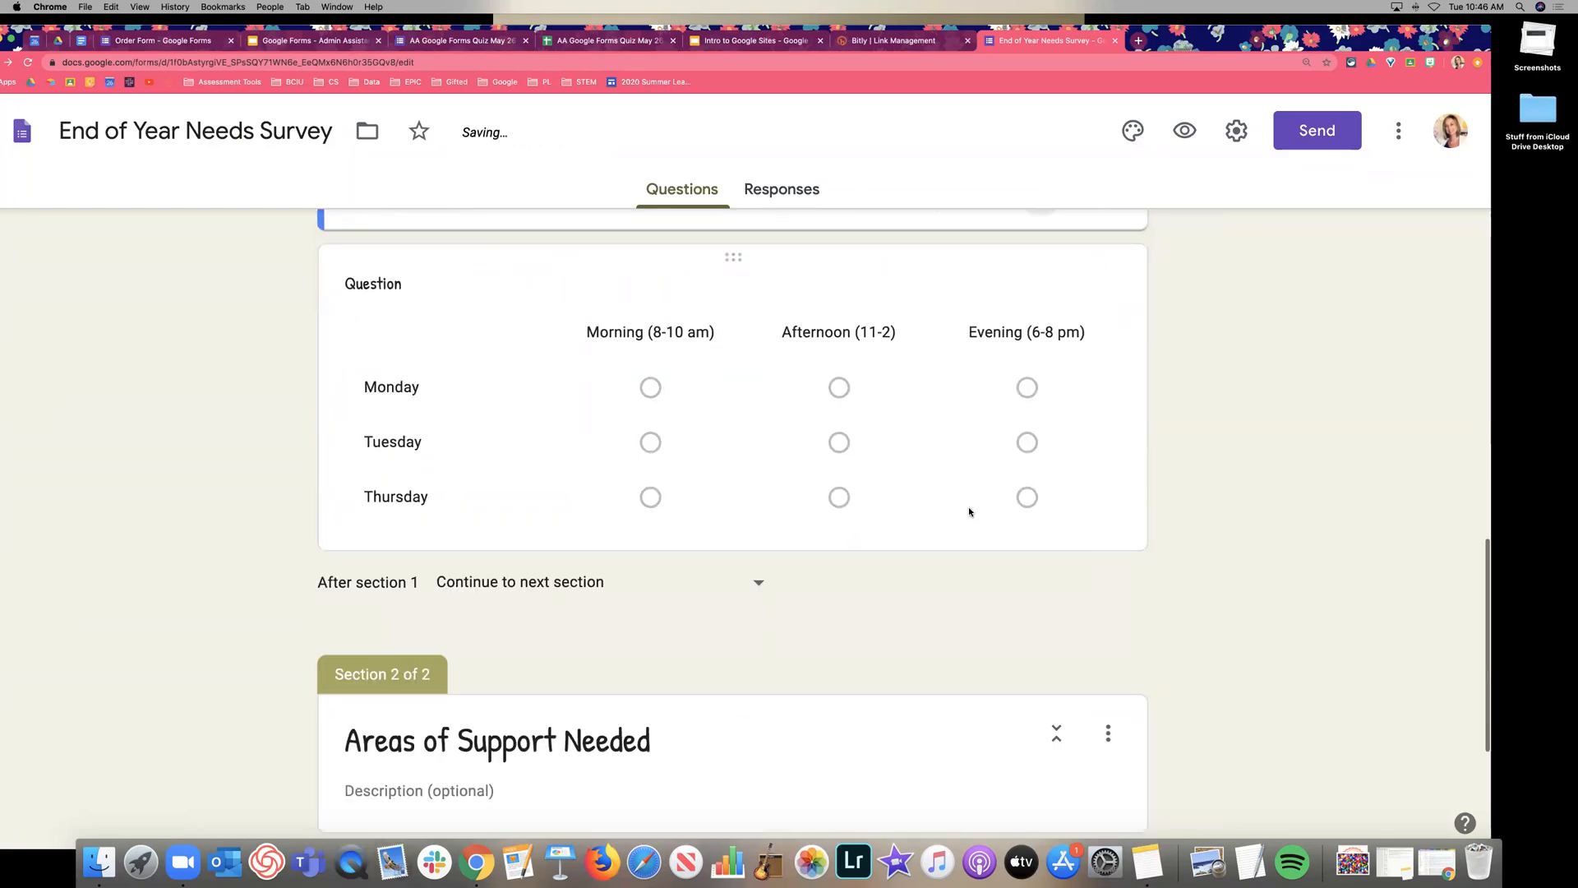
pyautogui.click(944, 440)
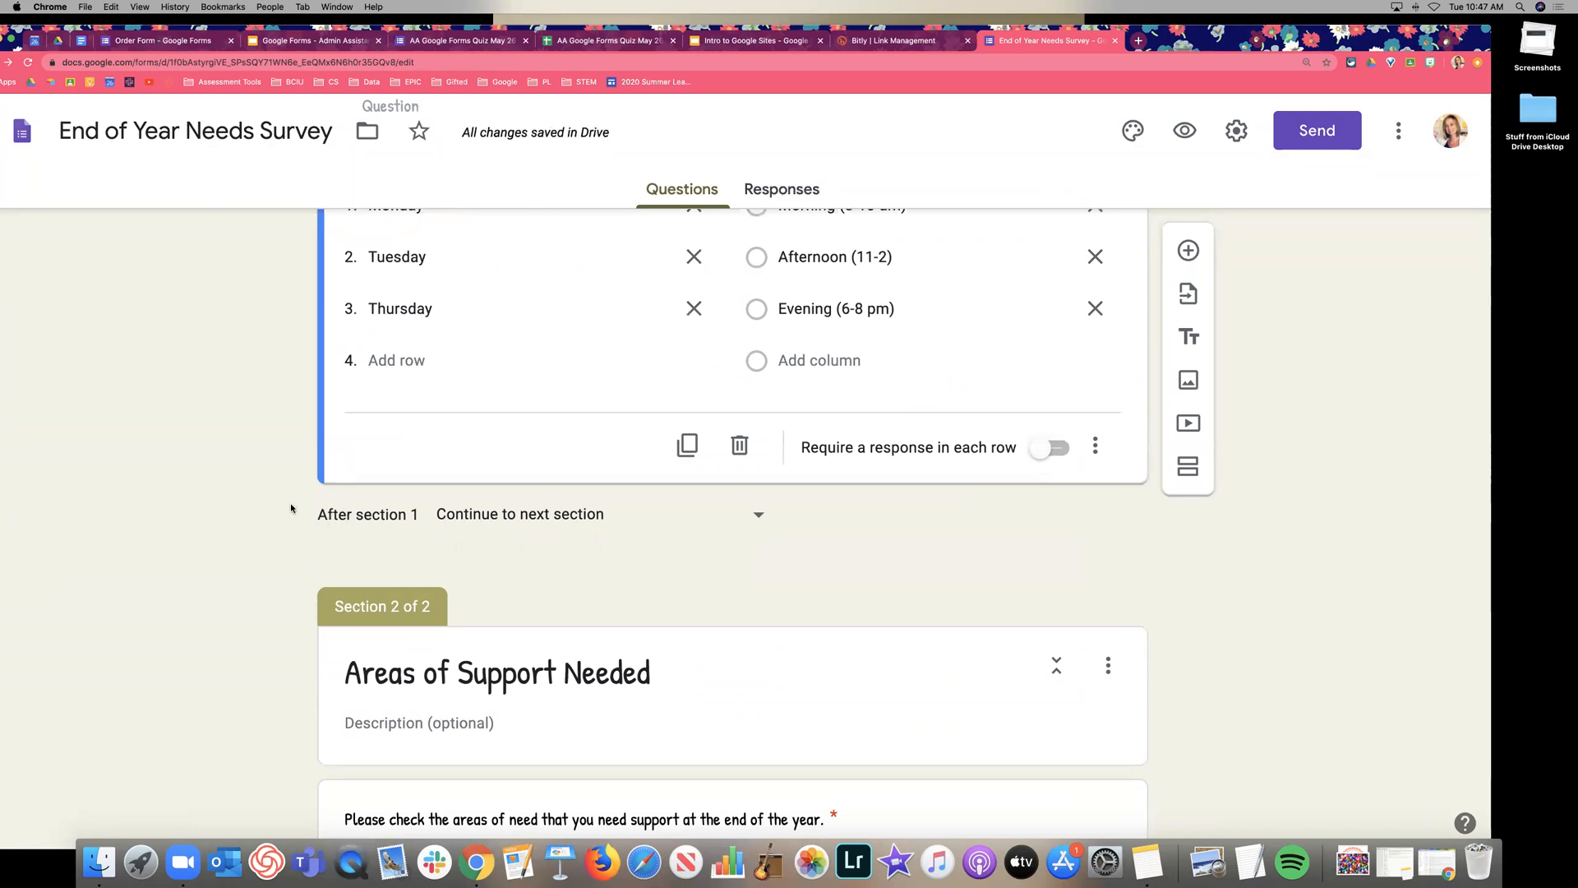
# Zoom the form in and check the After section 1 dropdown, leaving it on Continue to next section.
pyautogui.press('super+equal')
pyautogui.press('super+equal')
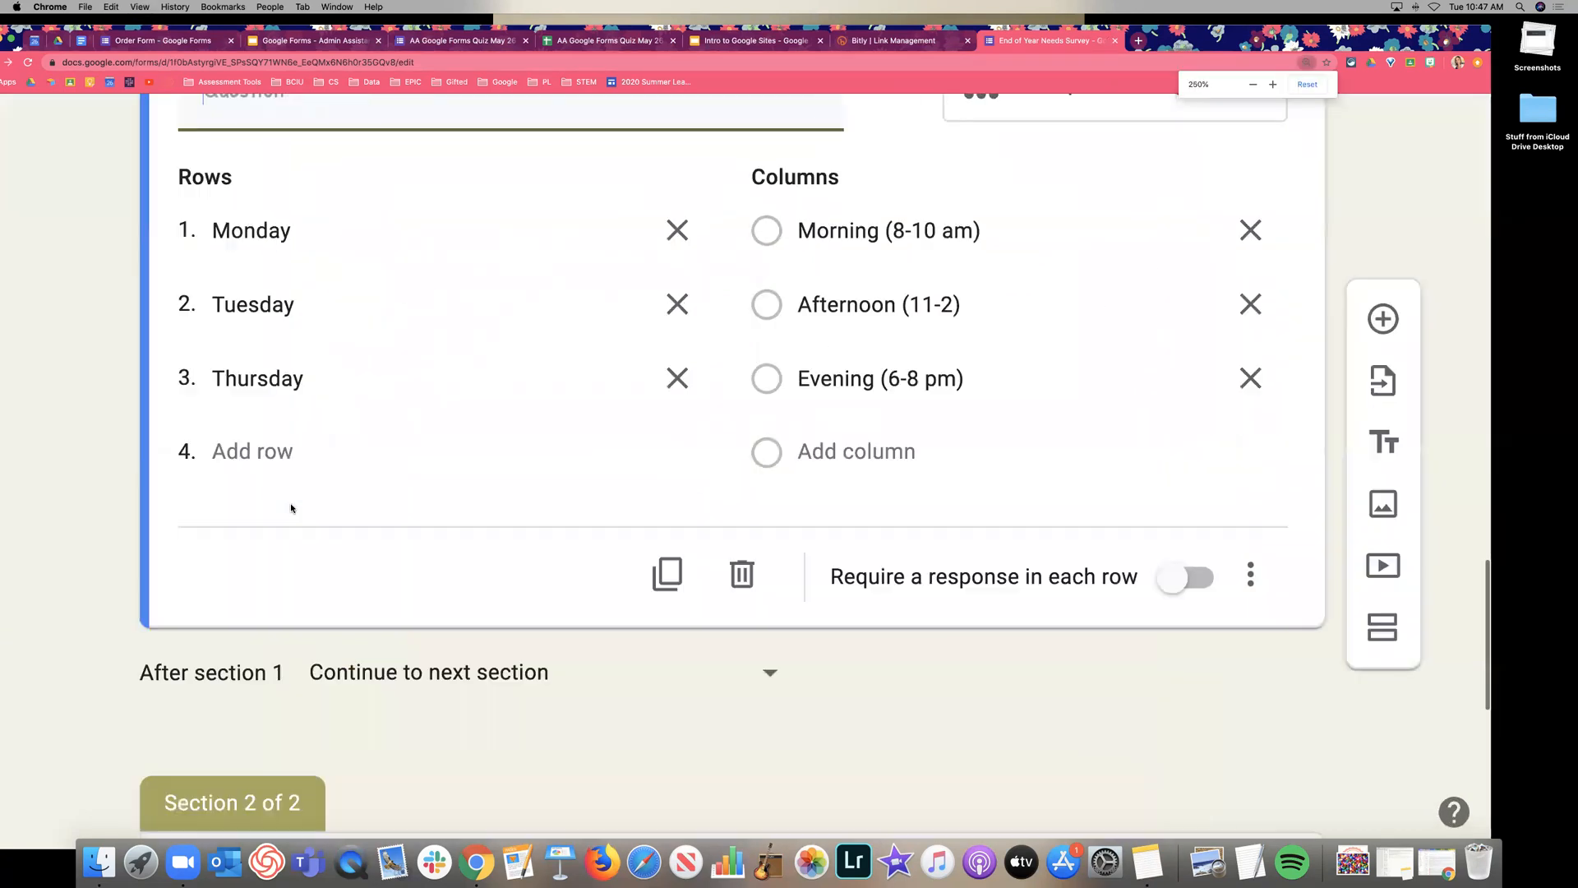
pyautogui.scroll(-2, 312, 510)
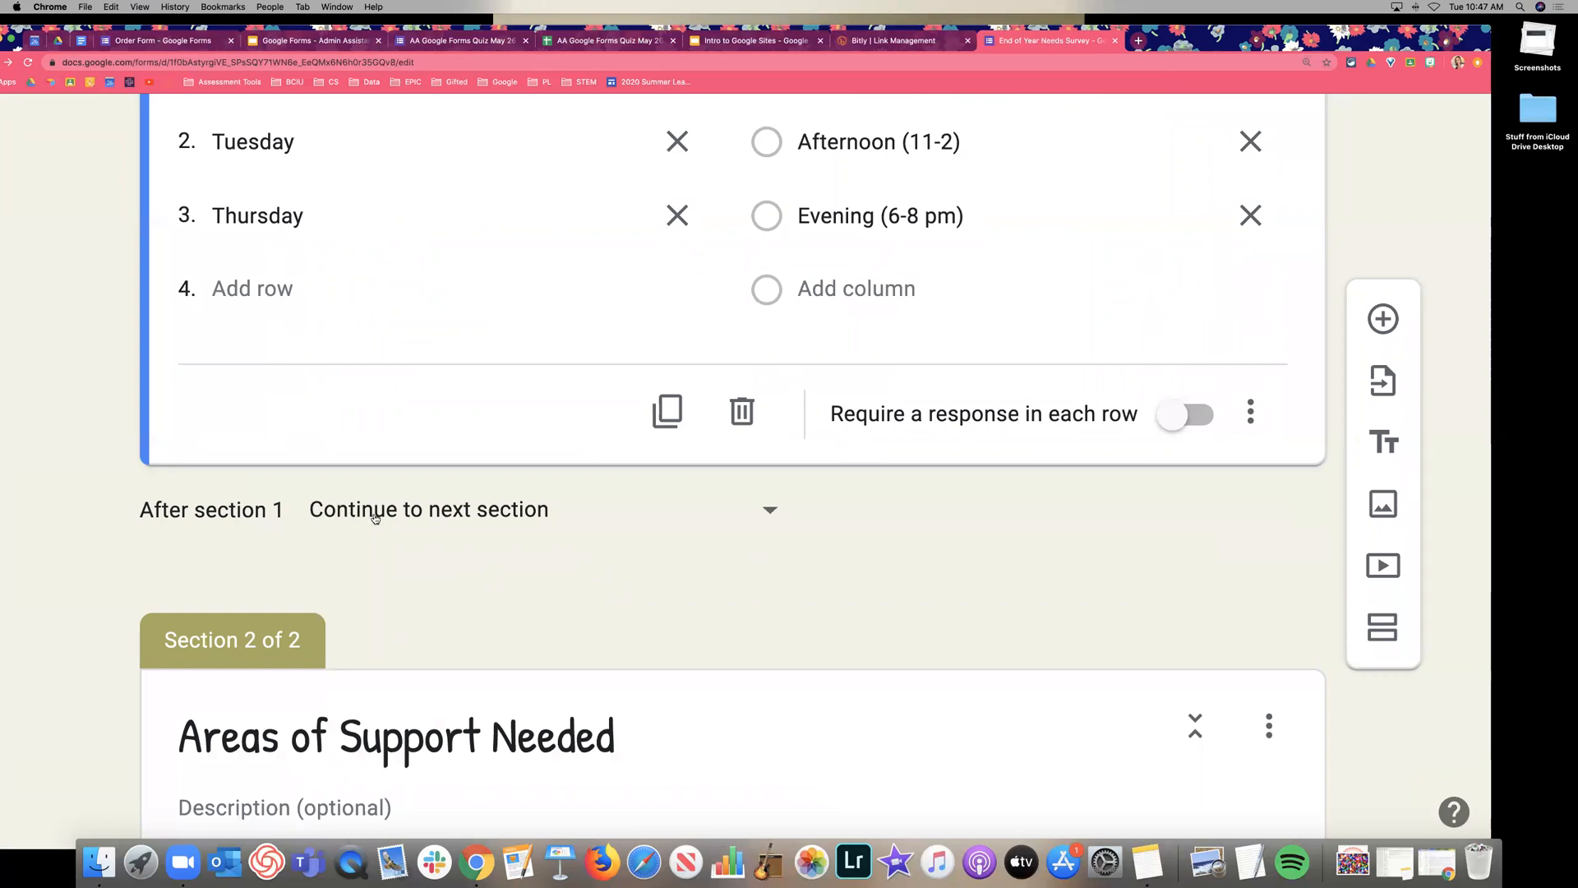
pyautogui.click(510, 515)
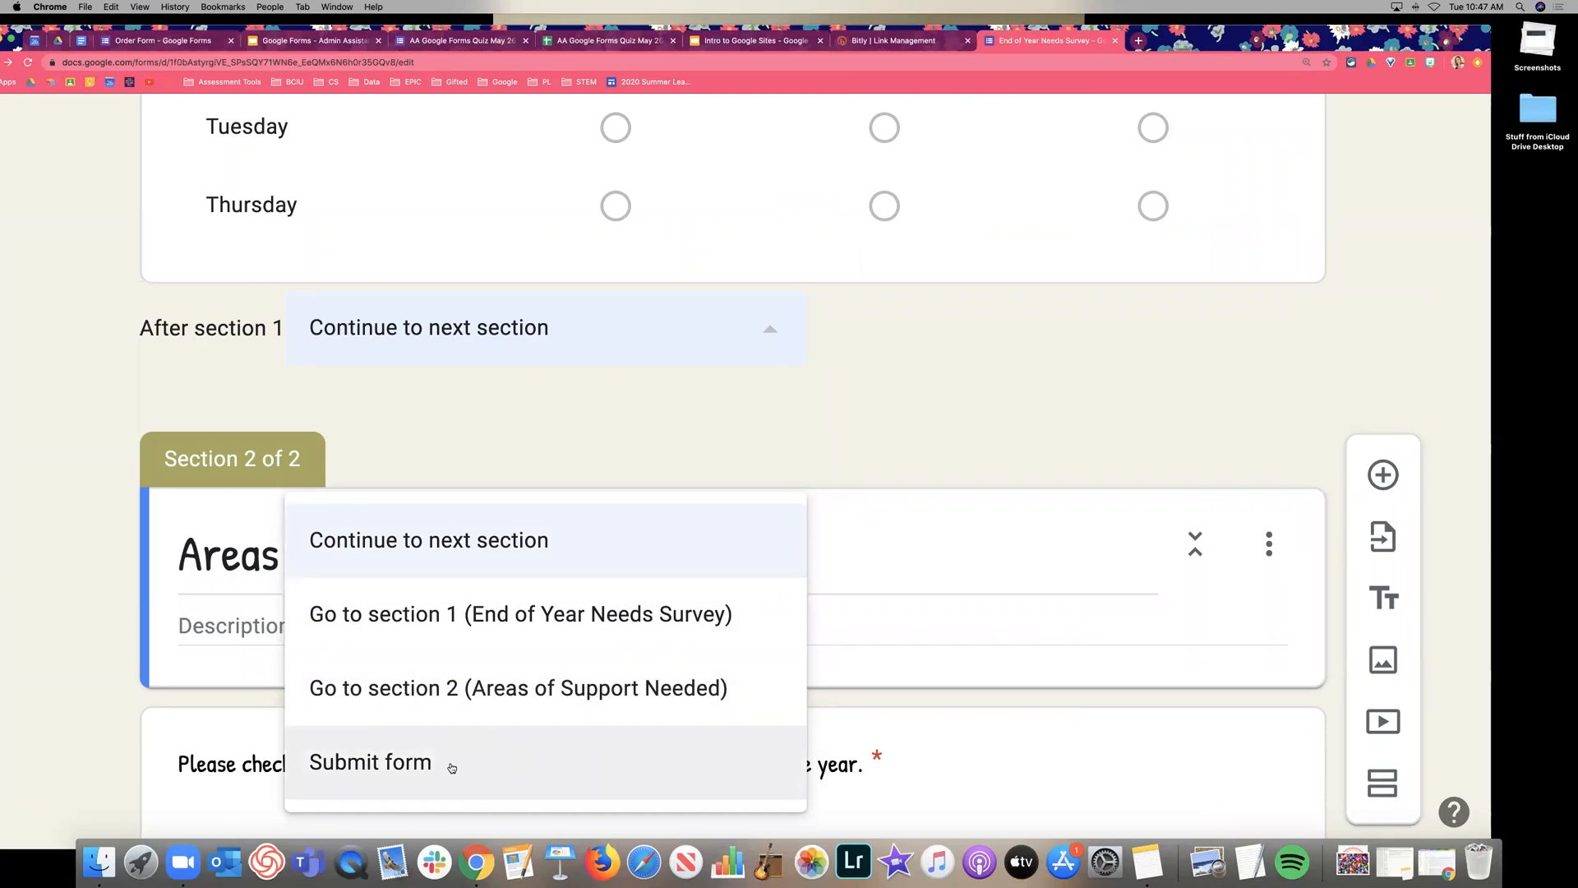
pyautogui.click(115, 625)
pyautogui.scroll(-3, 107, 624)
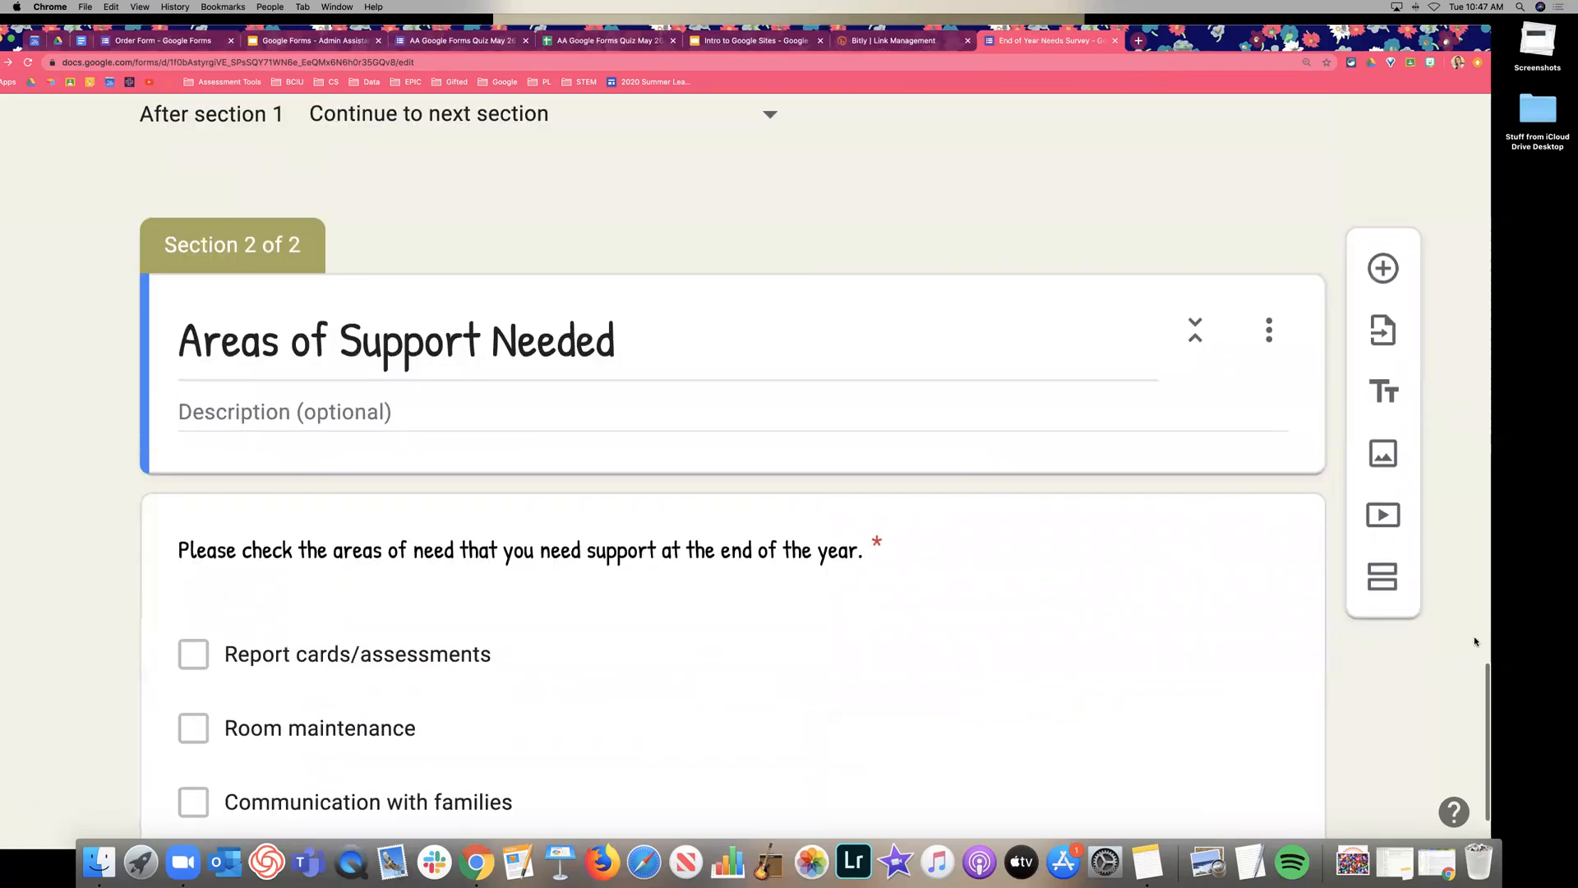
# Add two new sections titled Grades K-2 and Grades 3-6.
pyautogui.click(1385, 643)
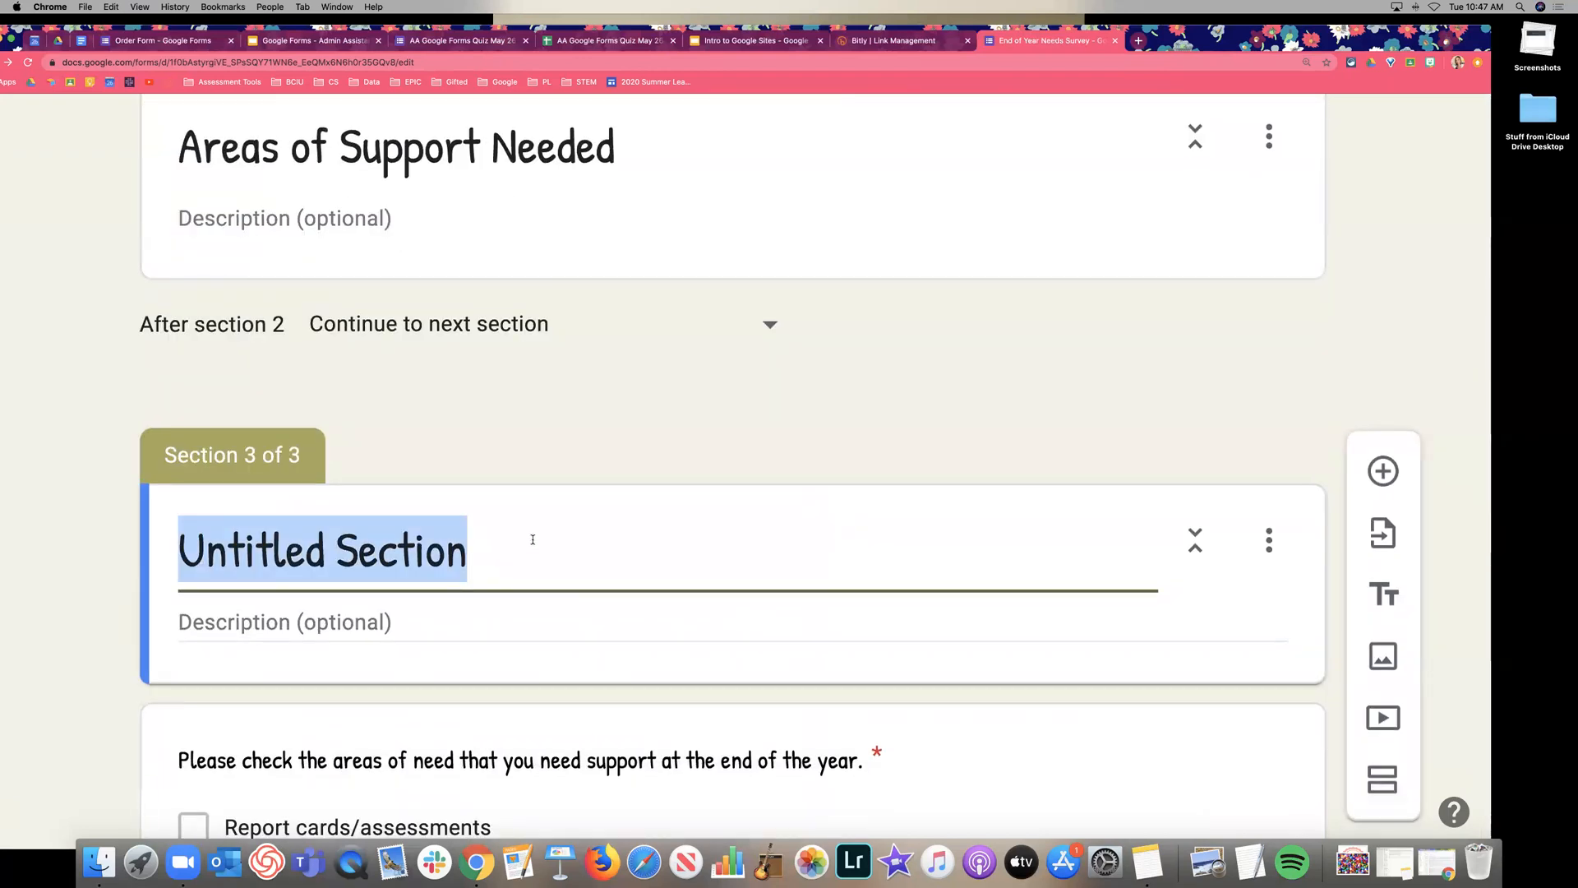
pyautogui.write('Grades K-2')
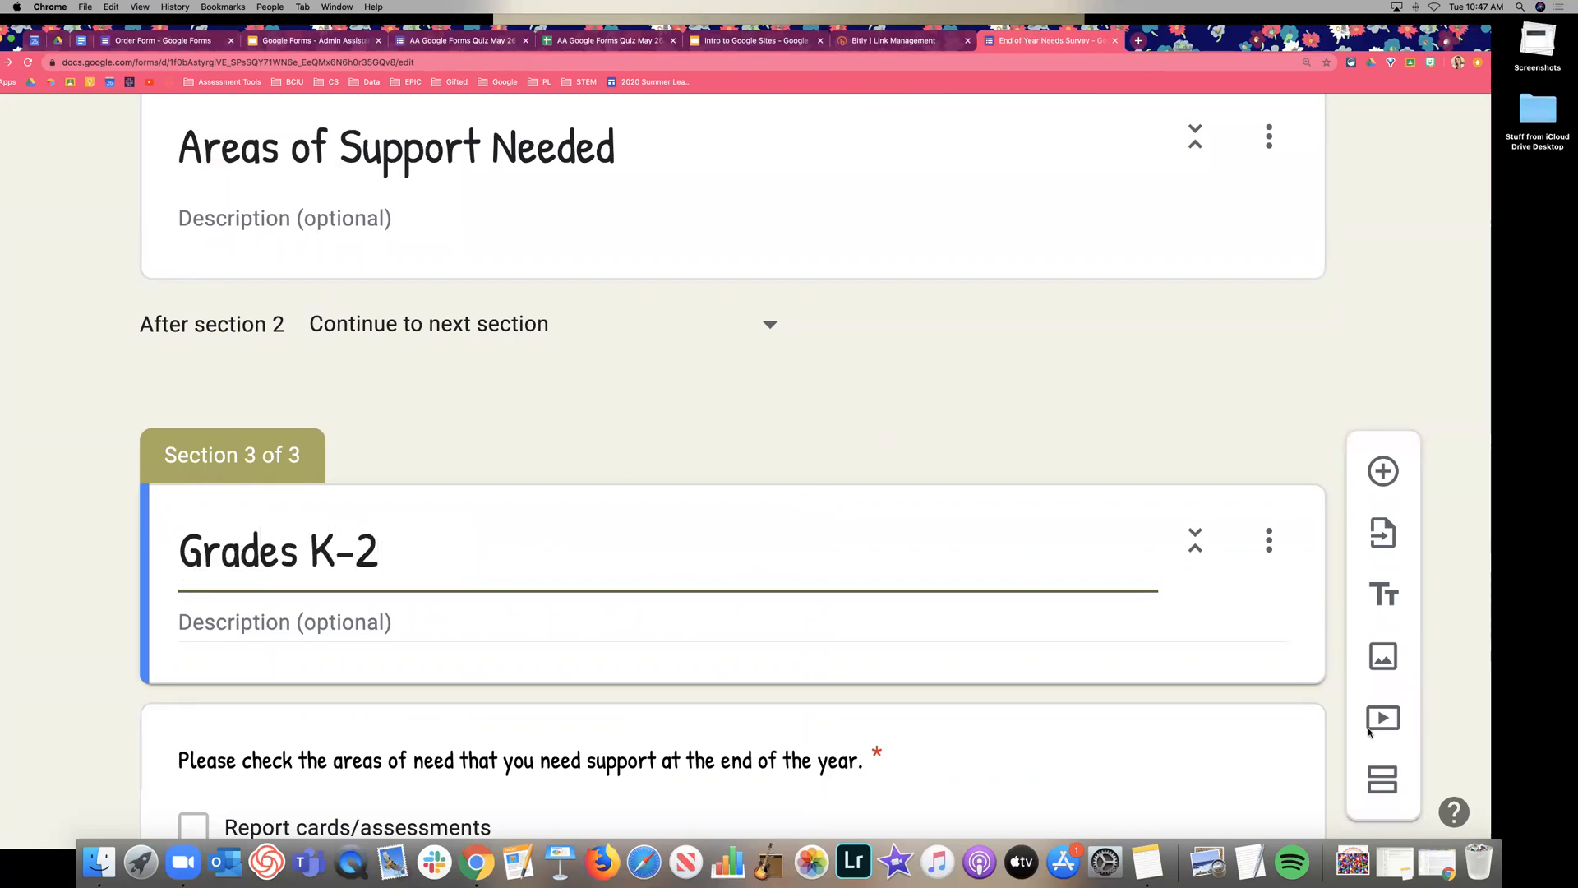
pyautogui.click(1383, 779)
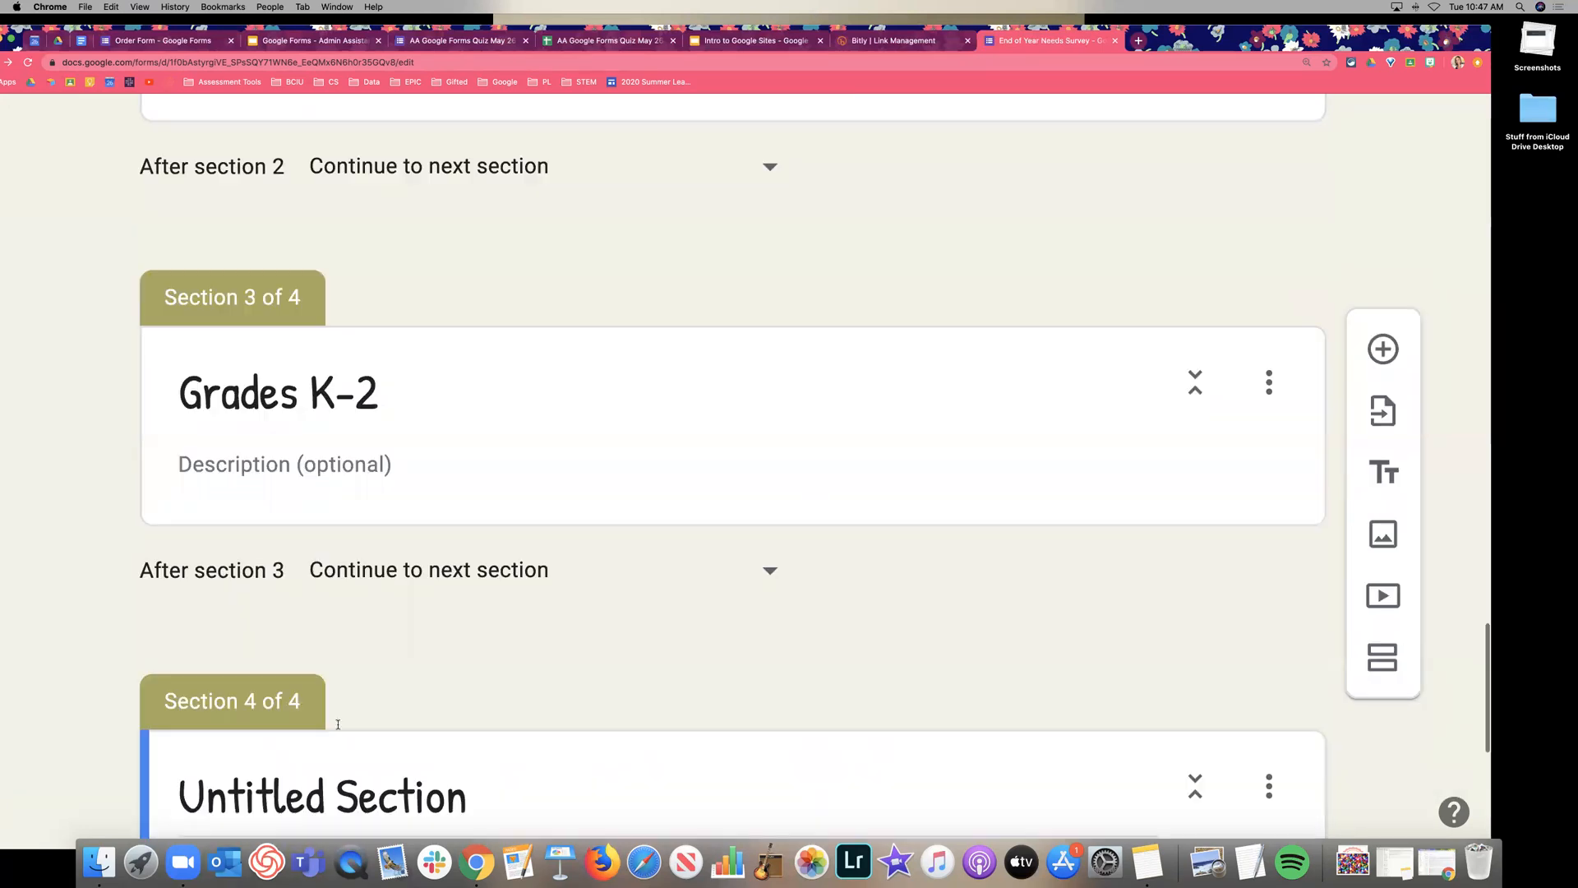
pyautogui.write('Grades 3-6')
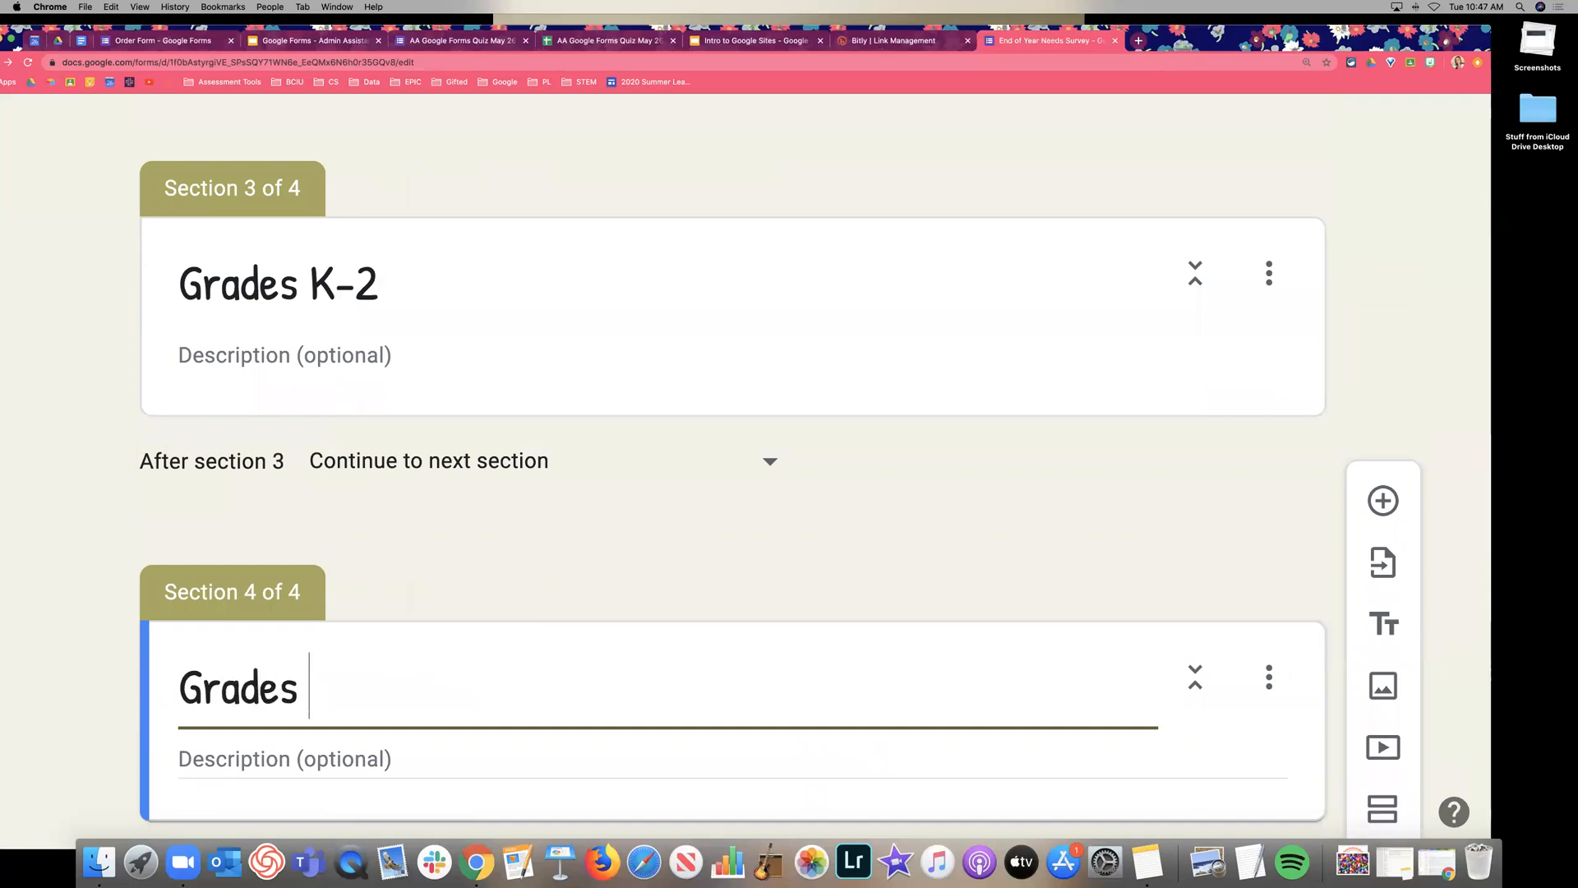
pyautogui.click(112, 552)
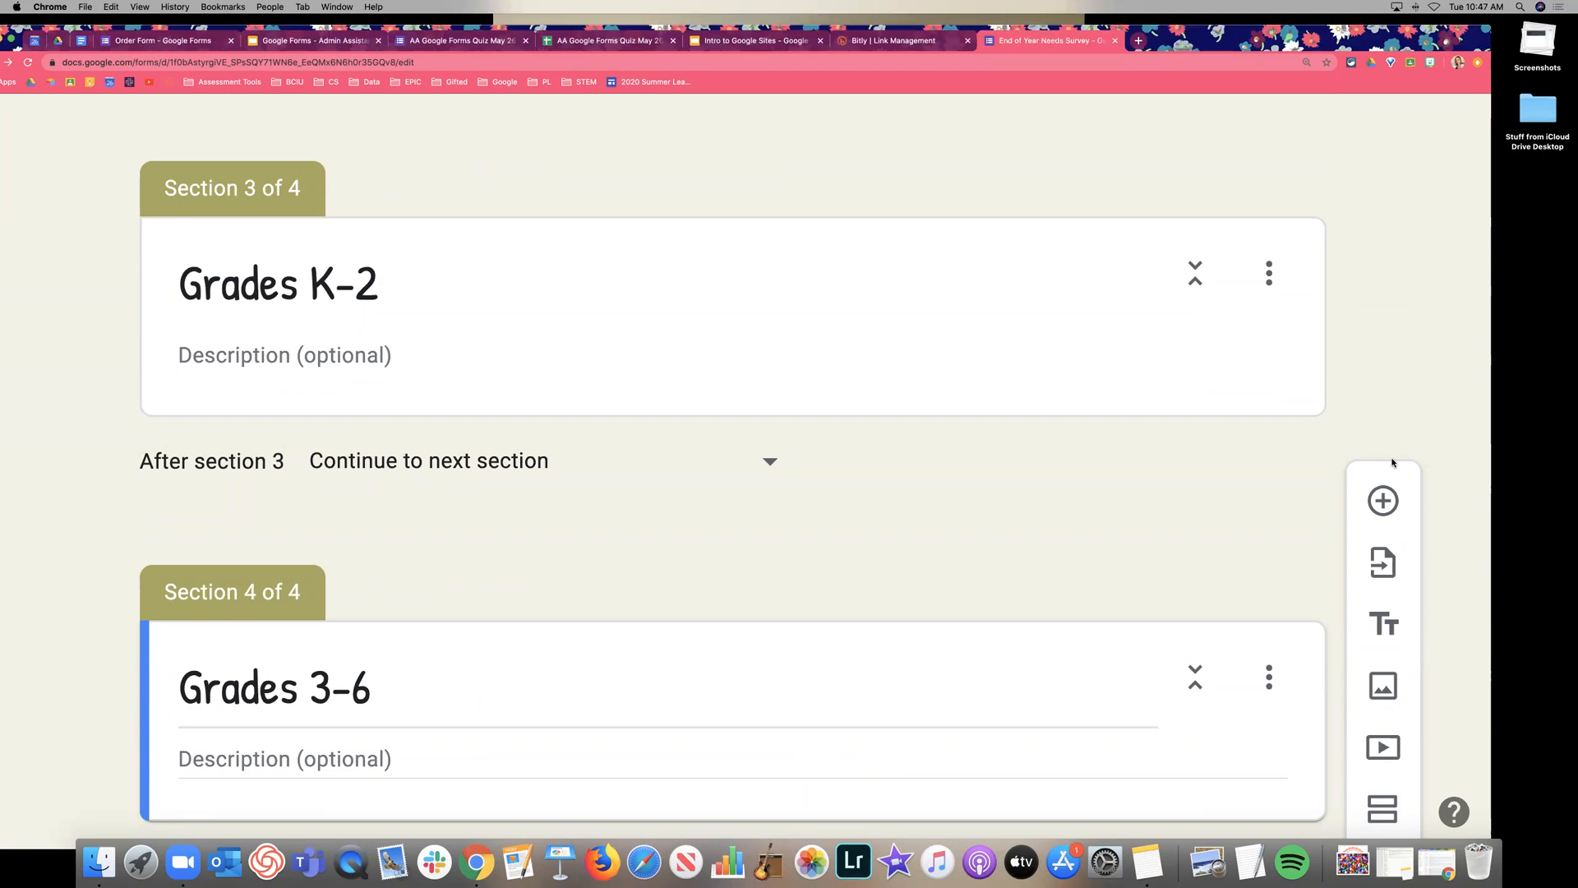
# Drag the support-needs checkbox question back up into Areas of Support Needed.
pyautogui.scroll(-1, 937, 434)
pyautogui.scroll(-2, 936, 431)
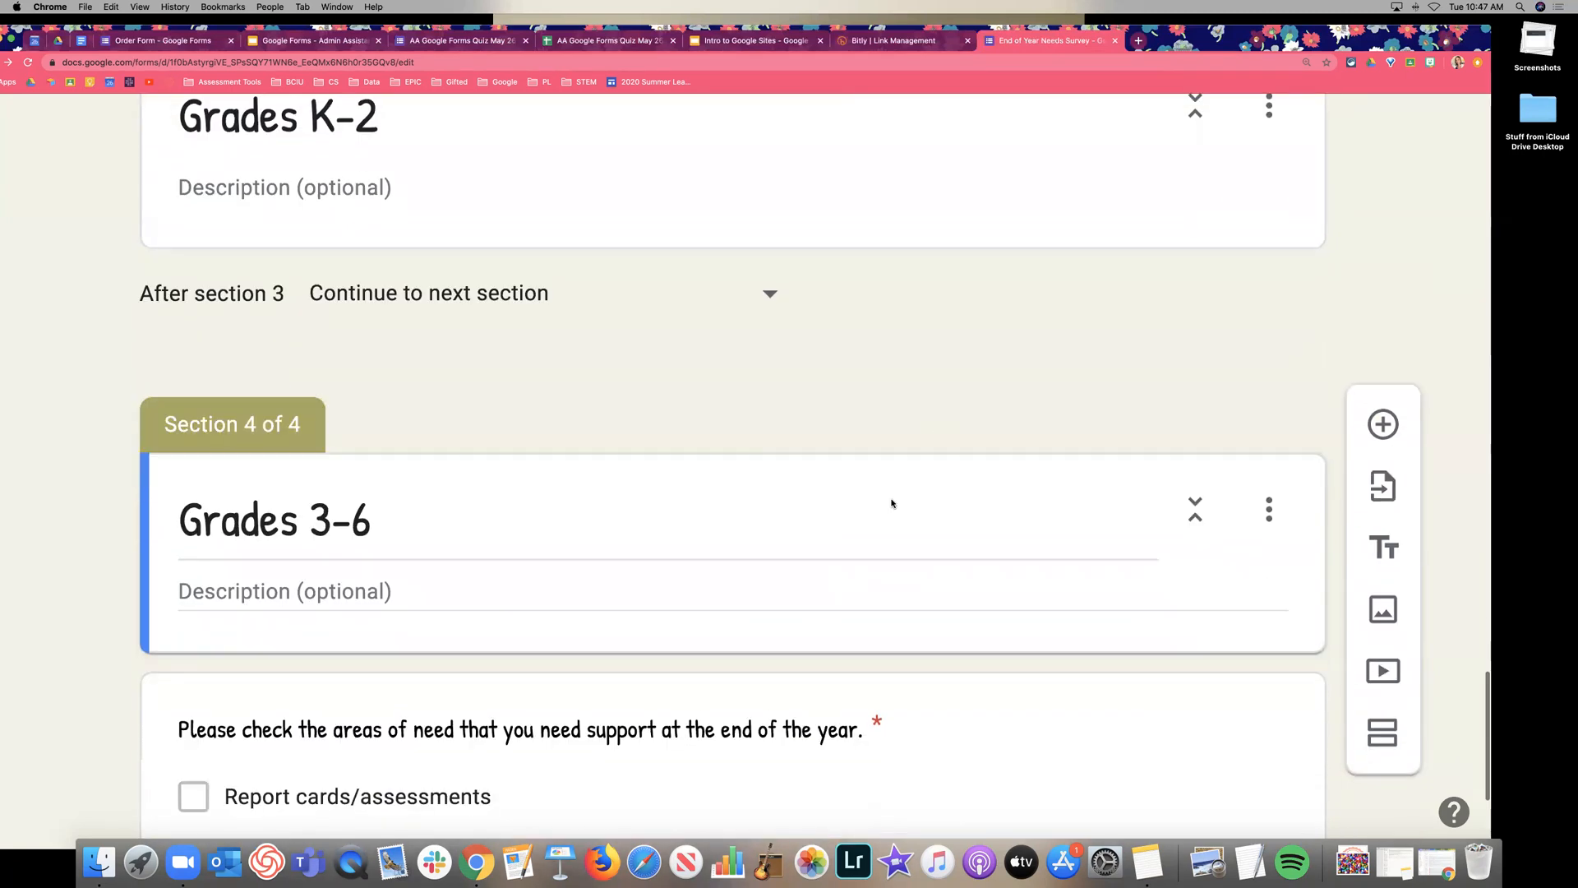
pyautogui.moveTo(730, 681); pyautogui.dragTo(838, 574)
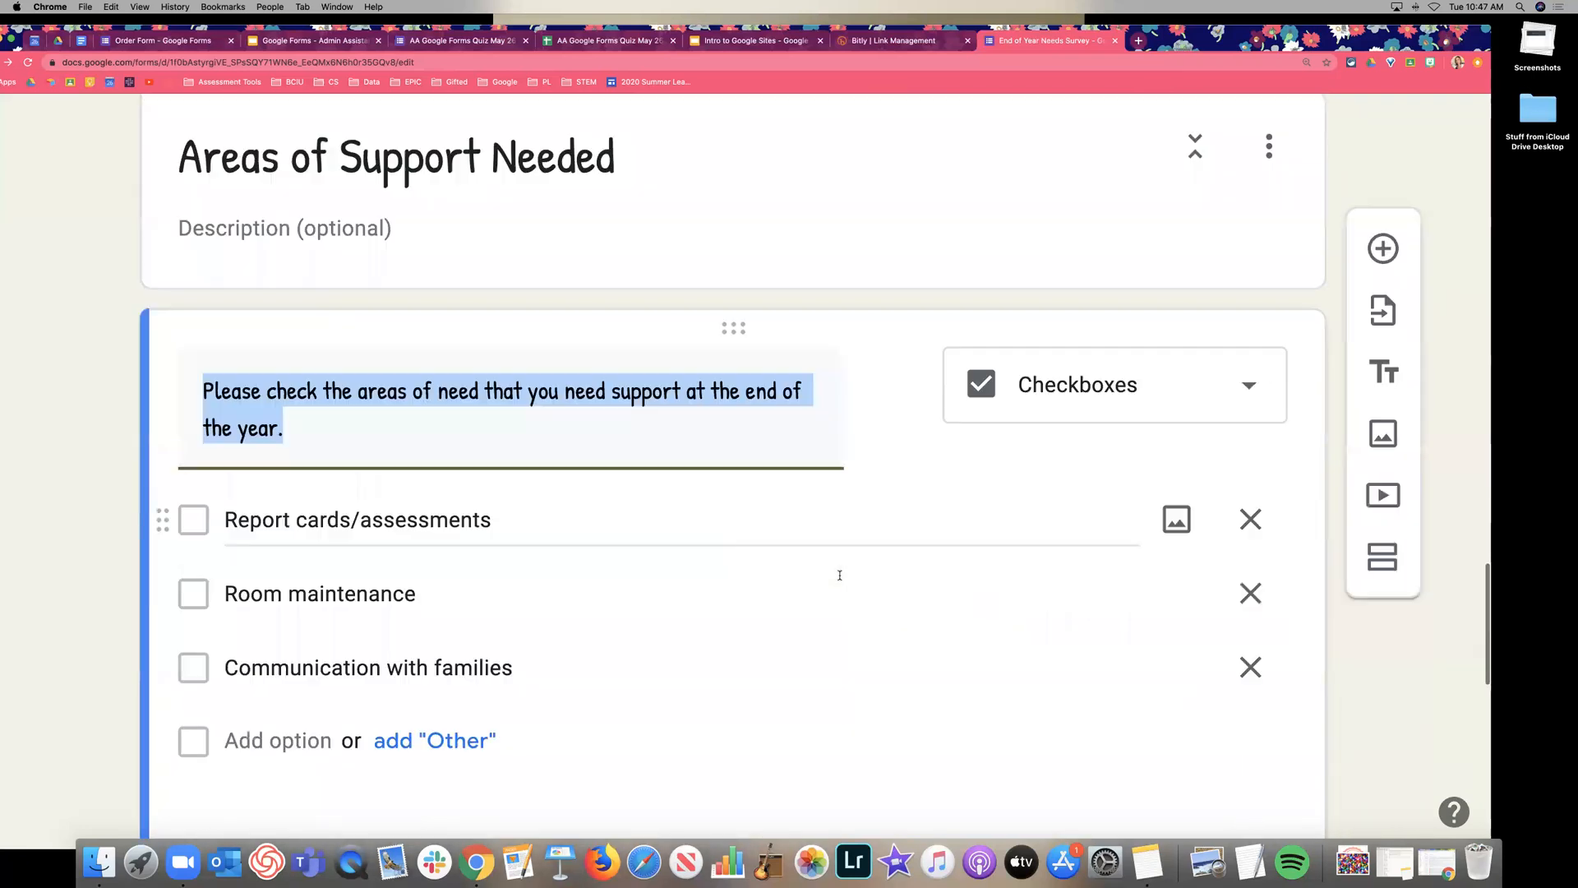
# Reset browser zoom to actual size and move the meeting-times grid into Grades K-2.
pyautogui.click(140, 8)
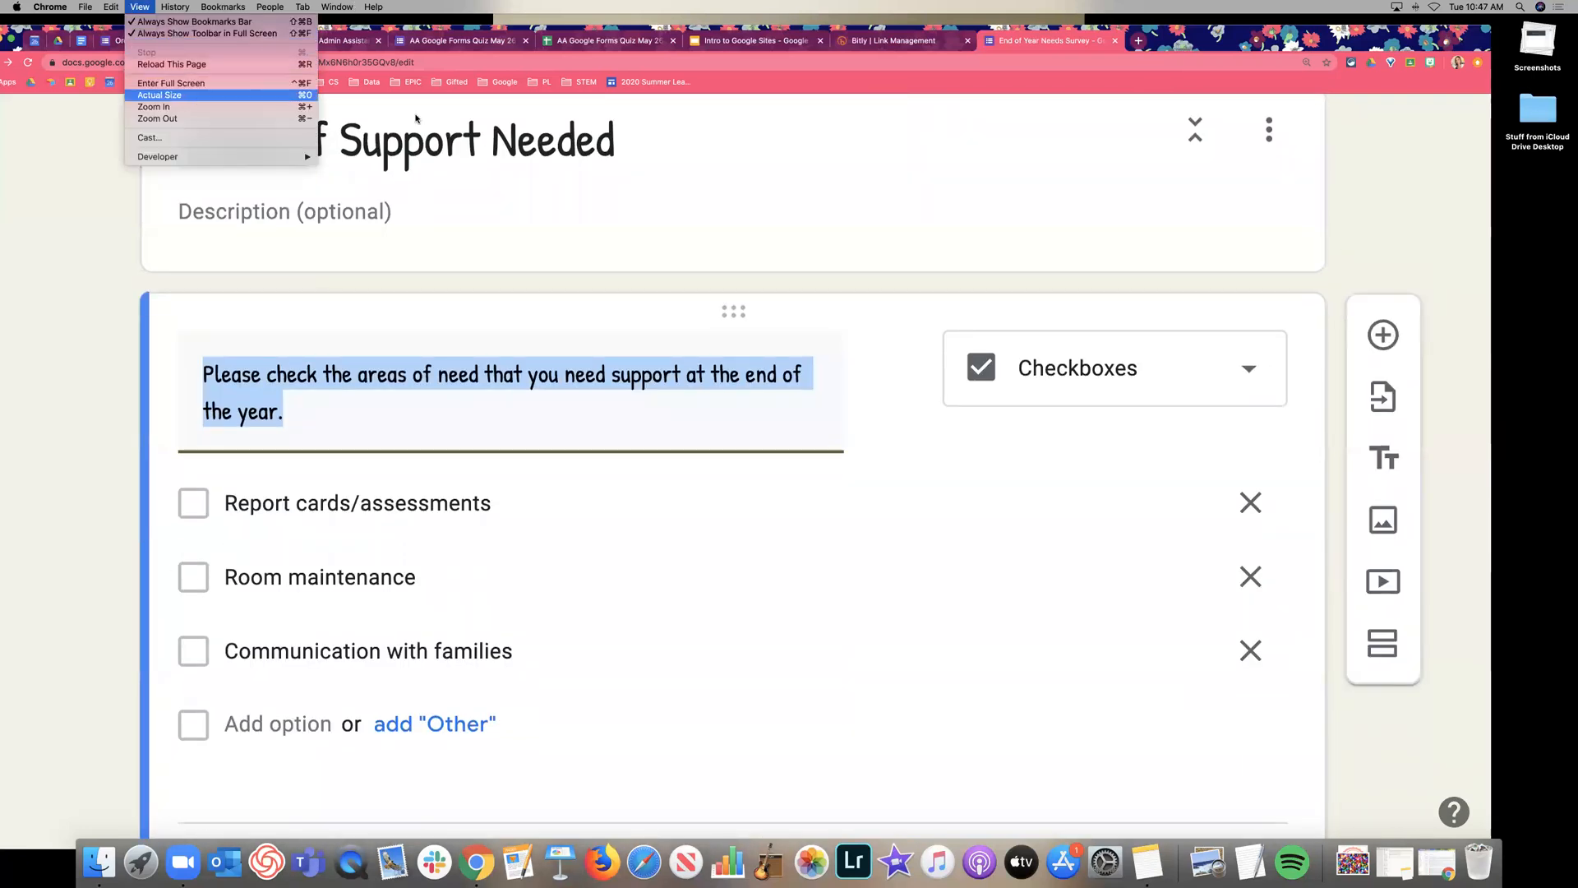
pyautogui.click(159, 94)
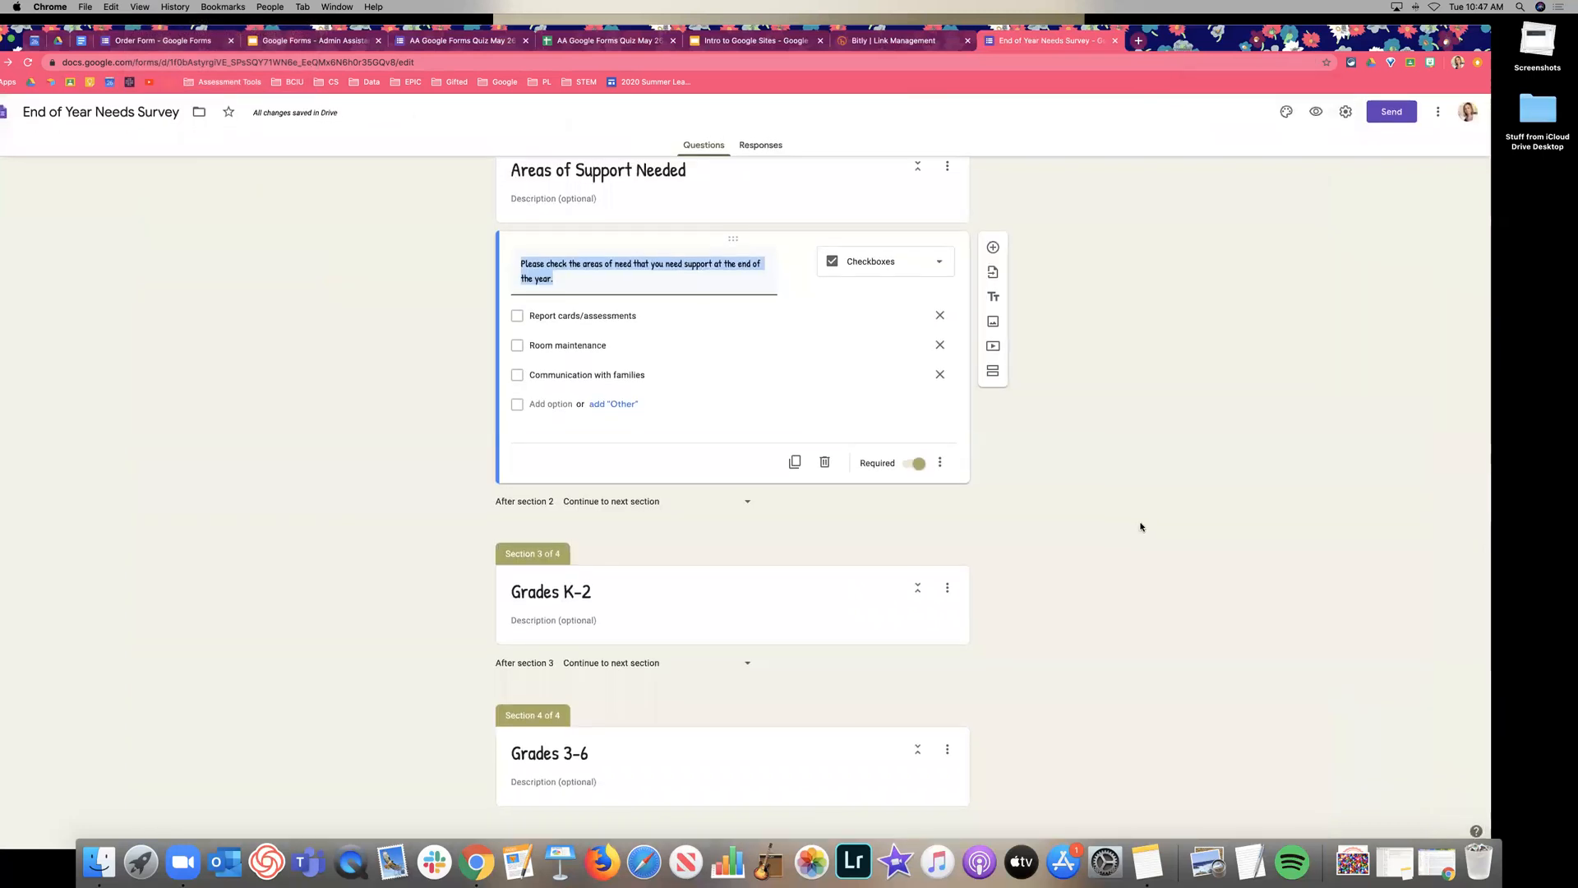
pyautogui.scroll(8, 510, 303)
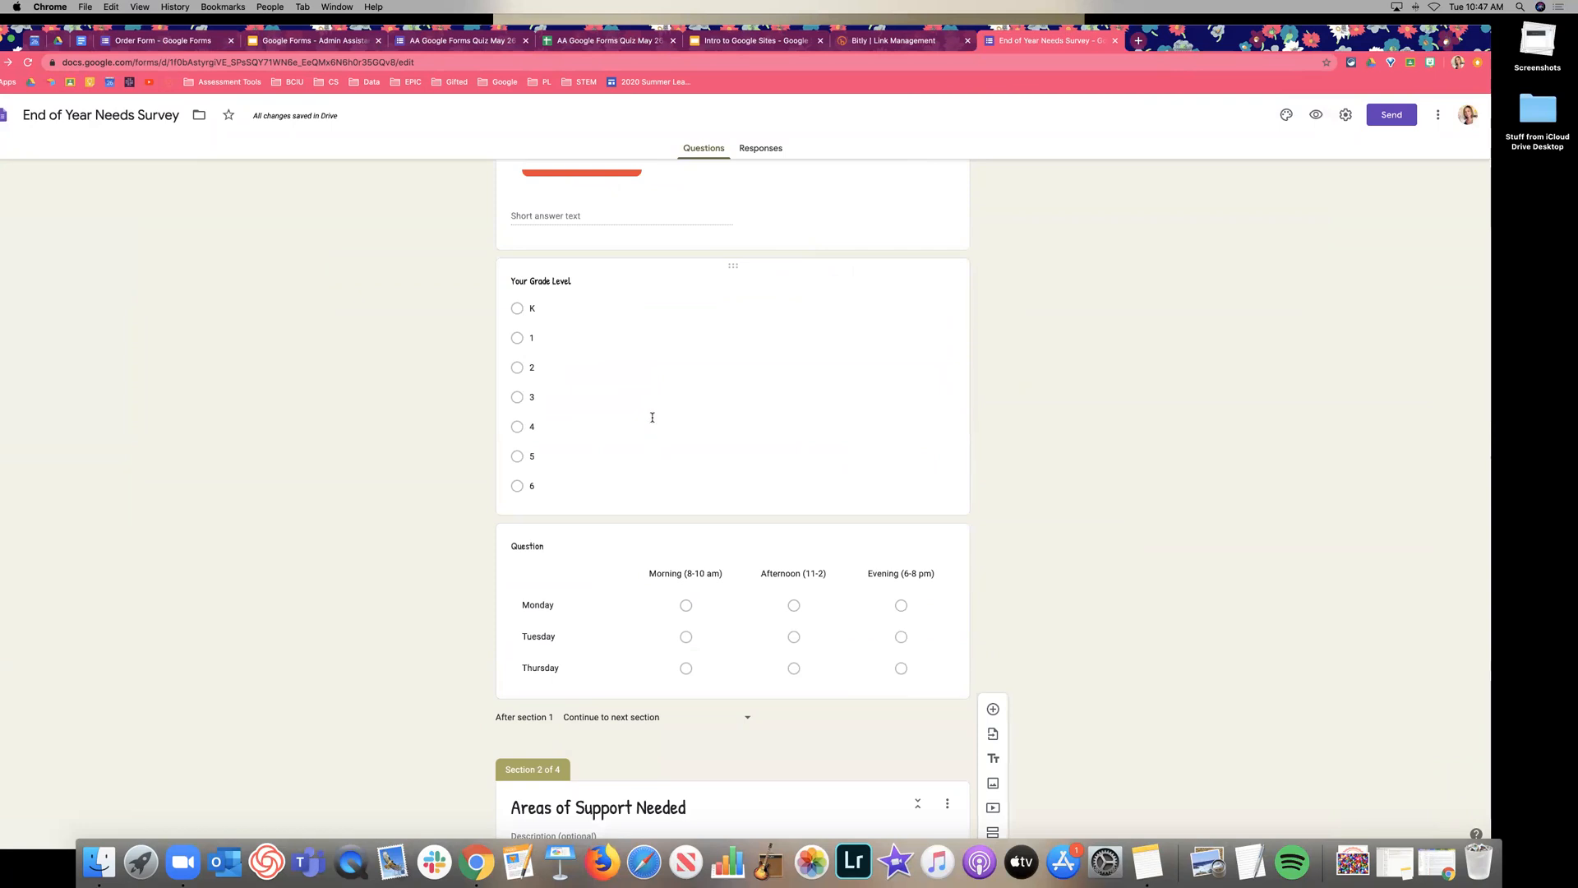
pyautogui.scroll(-2, 666, 476)
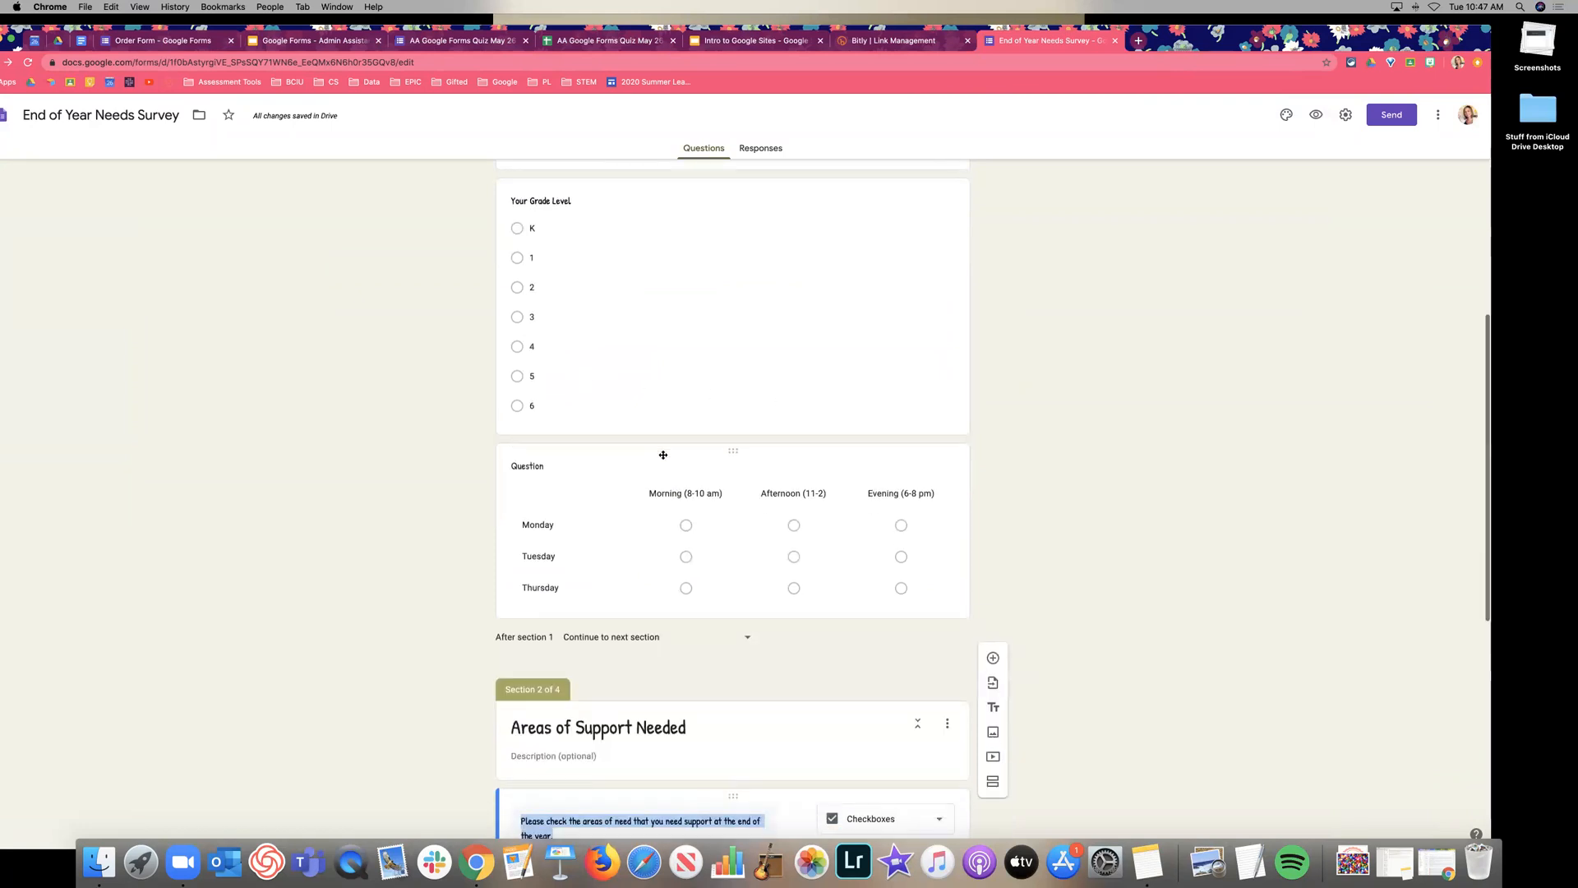
pyautogui.click(739, 451)
pyautogui.moveTo(734, 486)
pyautogui.mouseDown()
pyautogui.moveTo(735, 740)
pyautogui.moveTo(746, 439)
pyautogui.moveTo(743, 485)
pyautogui.mouseUp()
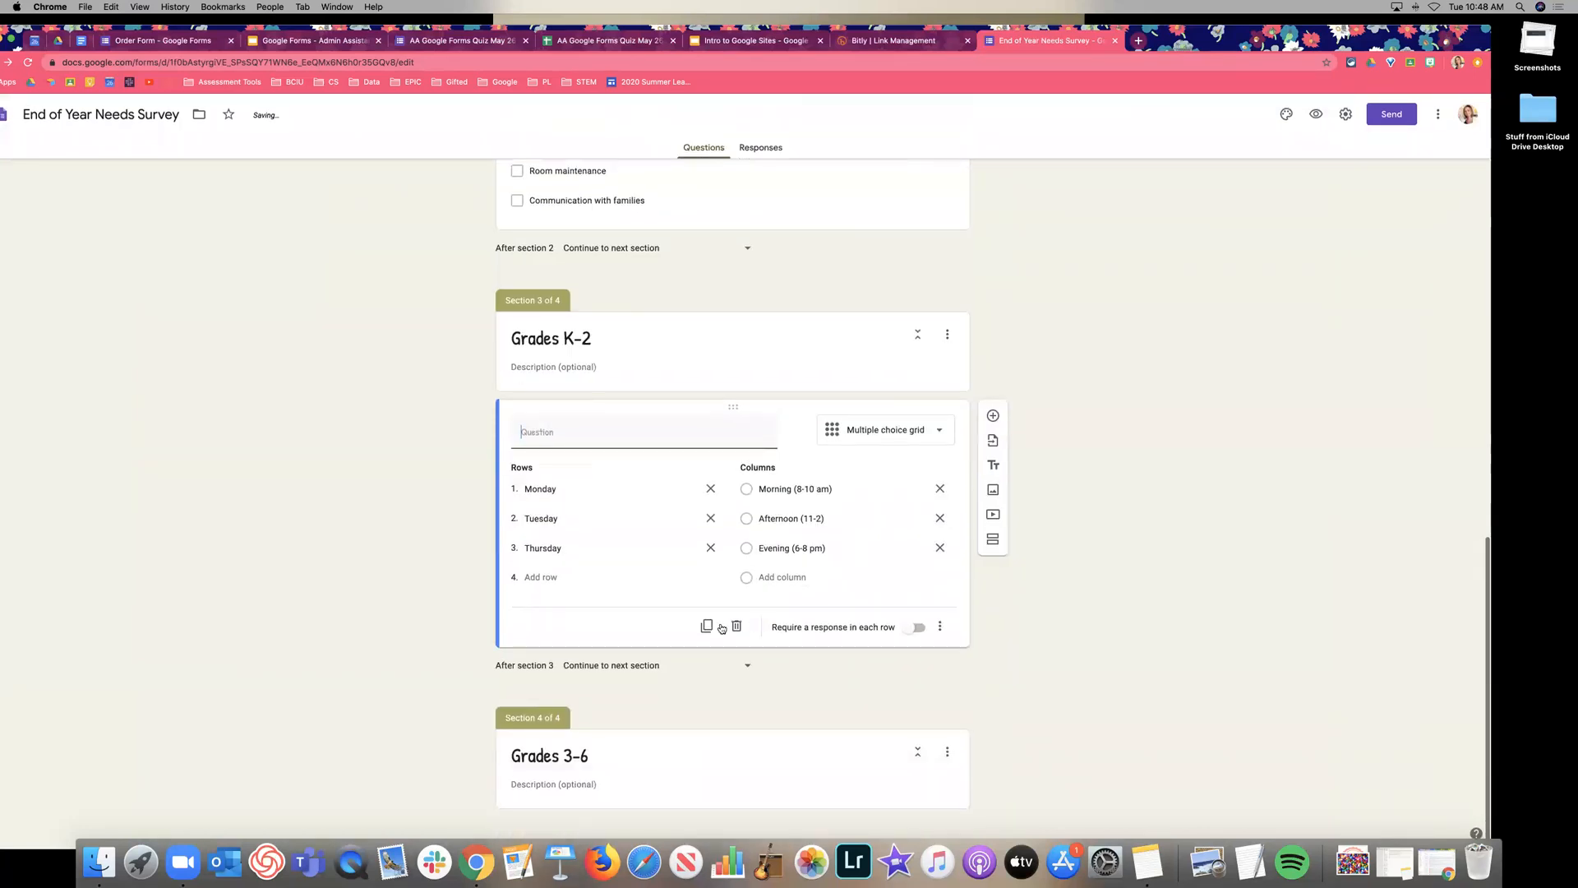
# Duplicate the grid into Grades 3-6 and title both copies Grades 3-6 Preferred Meeting Times.
pyautogui.click(720, 628)
pyautogui.moveTo(737, 560); pyautogui.dragTo(750, 631)
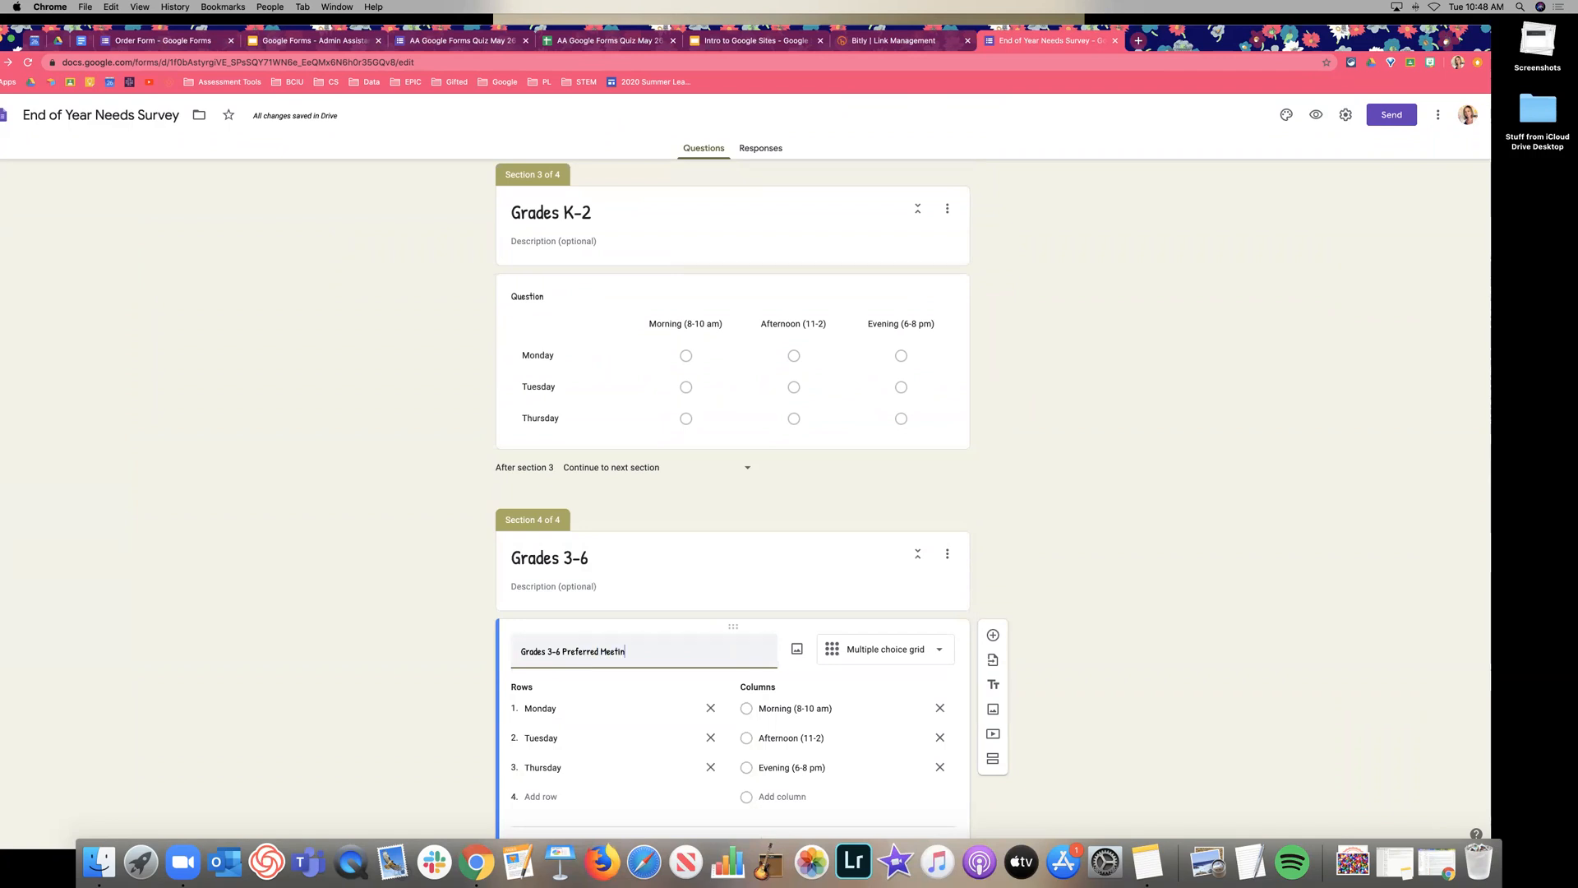
pyautogui.press('super+a')
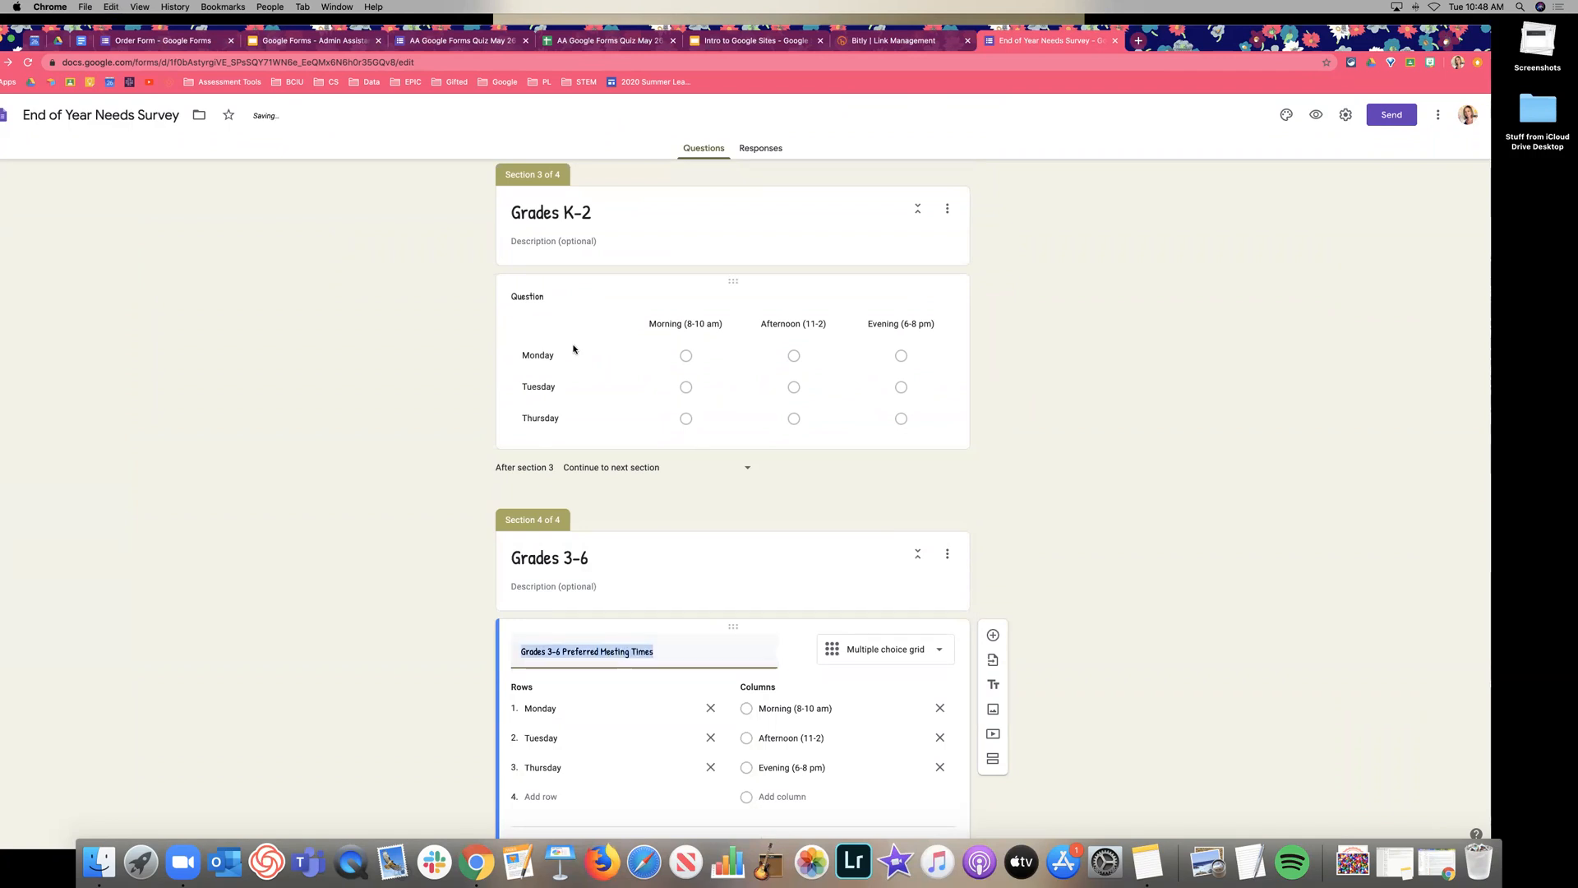
pyautogui.click(573, 349)
pyautogui.write('Grades 3-6 Preferred Meeting Times')
pyautogui.scroll(8, 1197, 530)
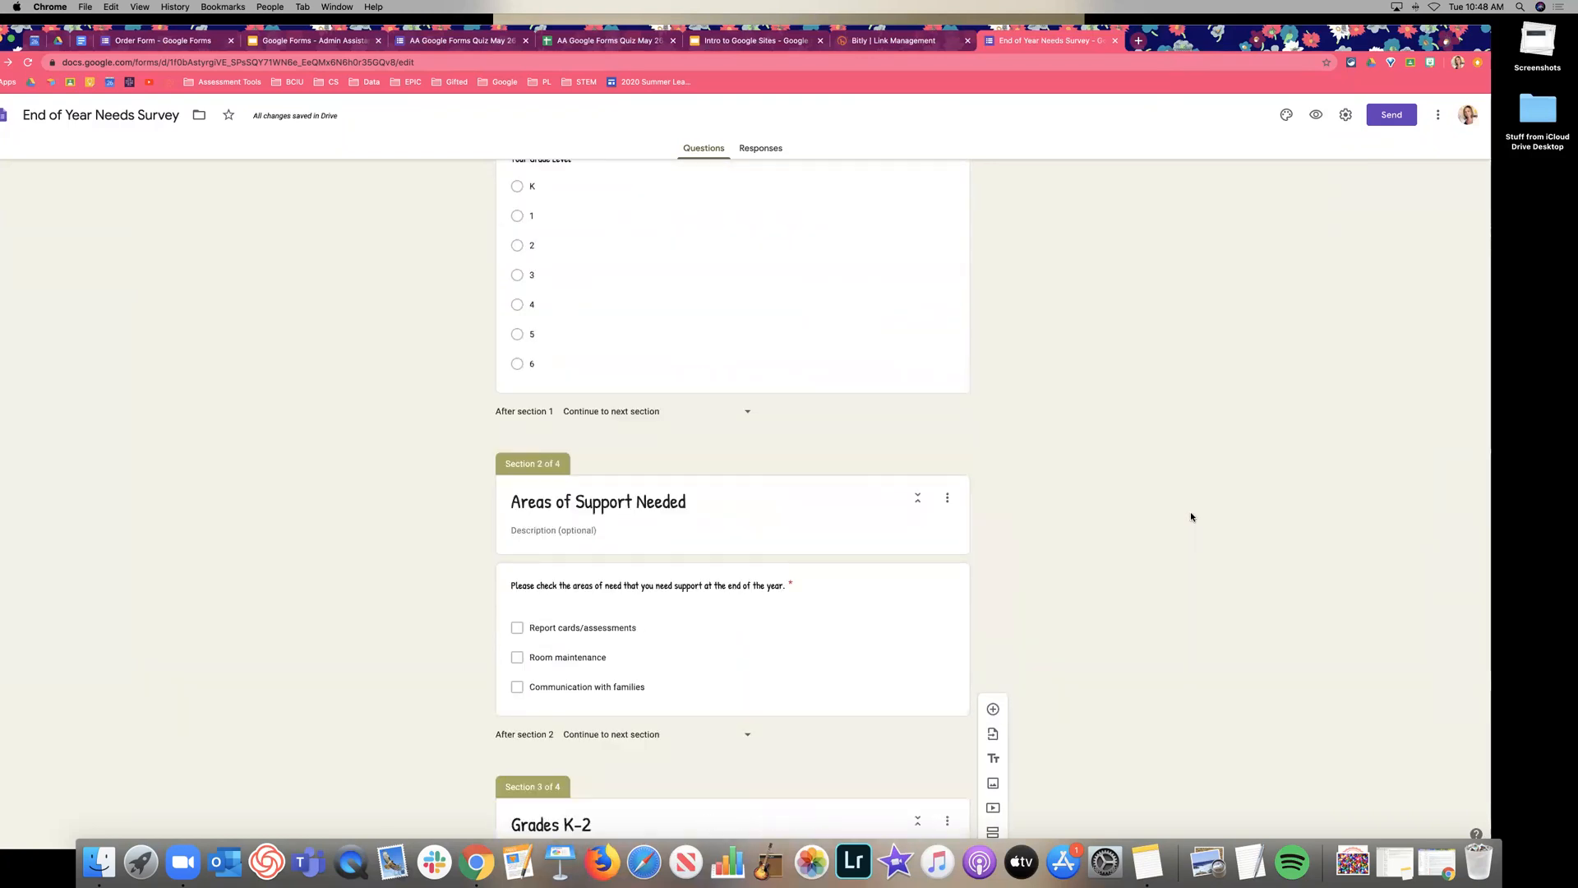
# Add a new section after Grades K-2 titled Grade Level.
pyautogui.scroll(2, 1190, 514)
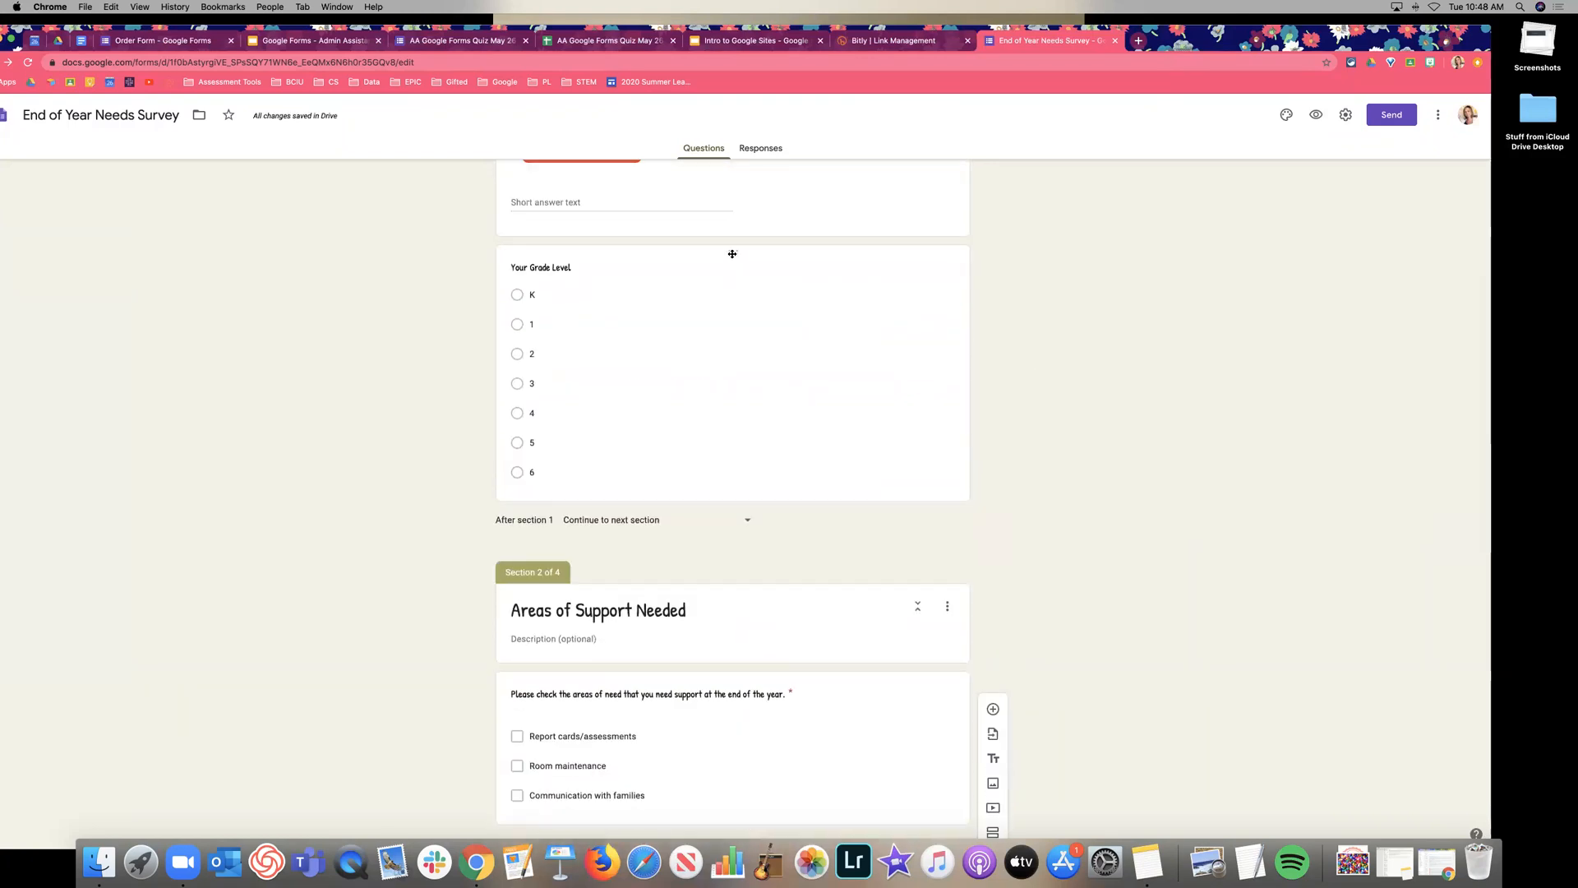
pyautogui.scroll(-4, 1035, 723)
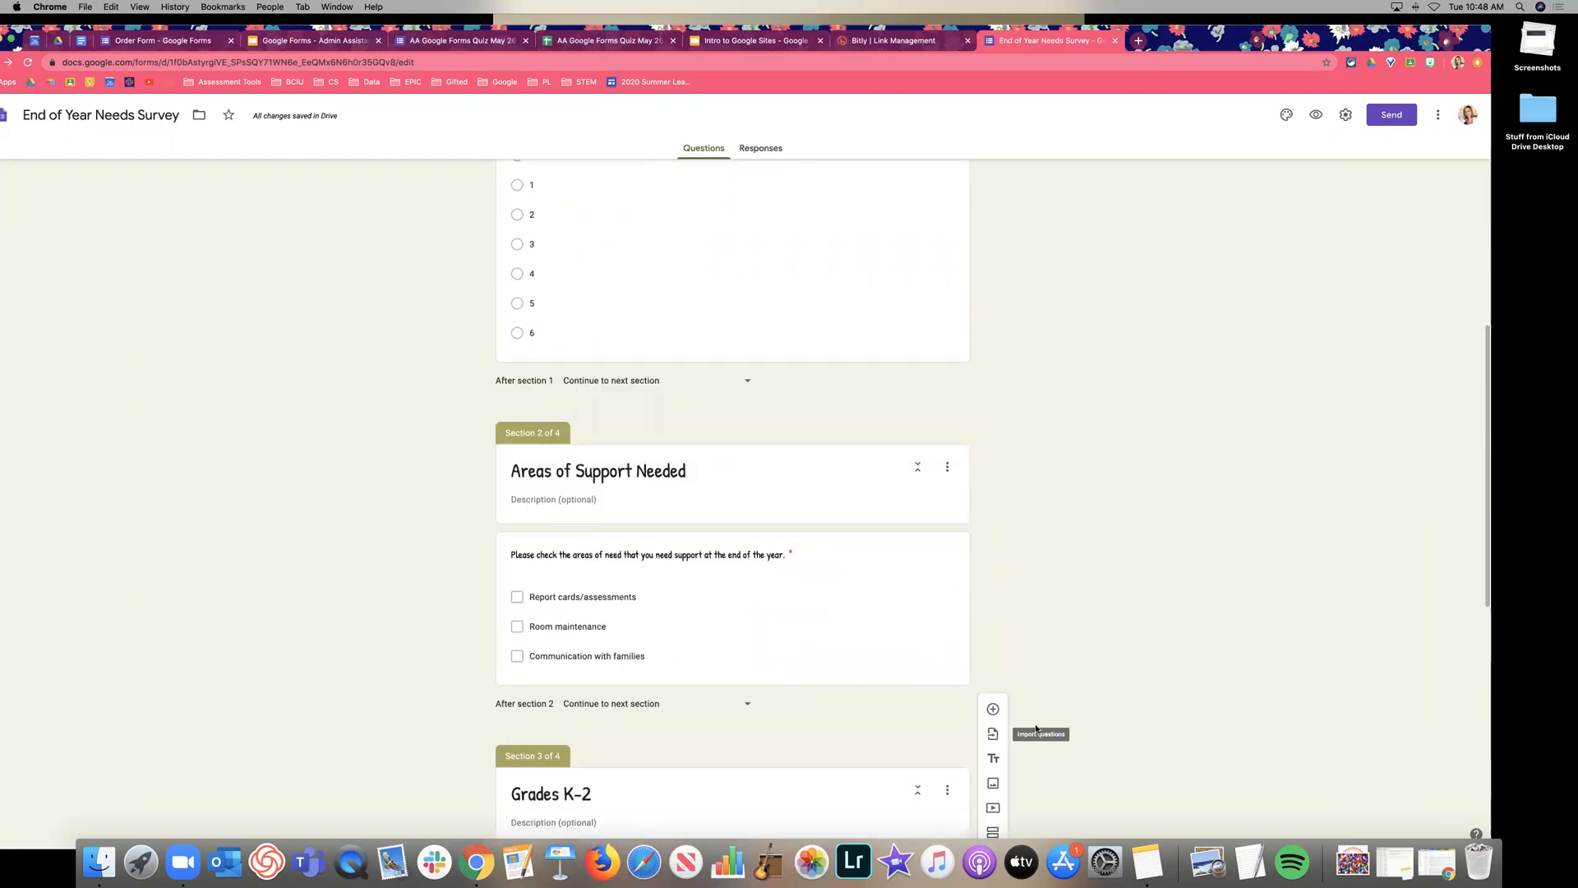
pyautogui.click(992, 832)
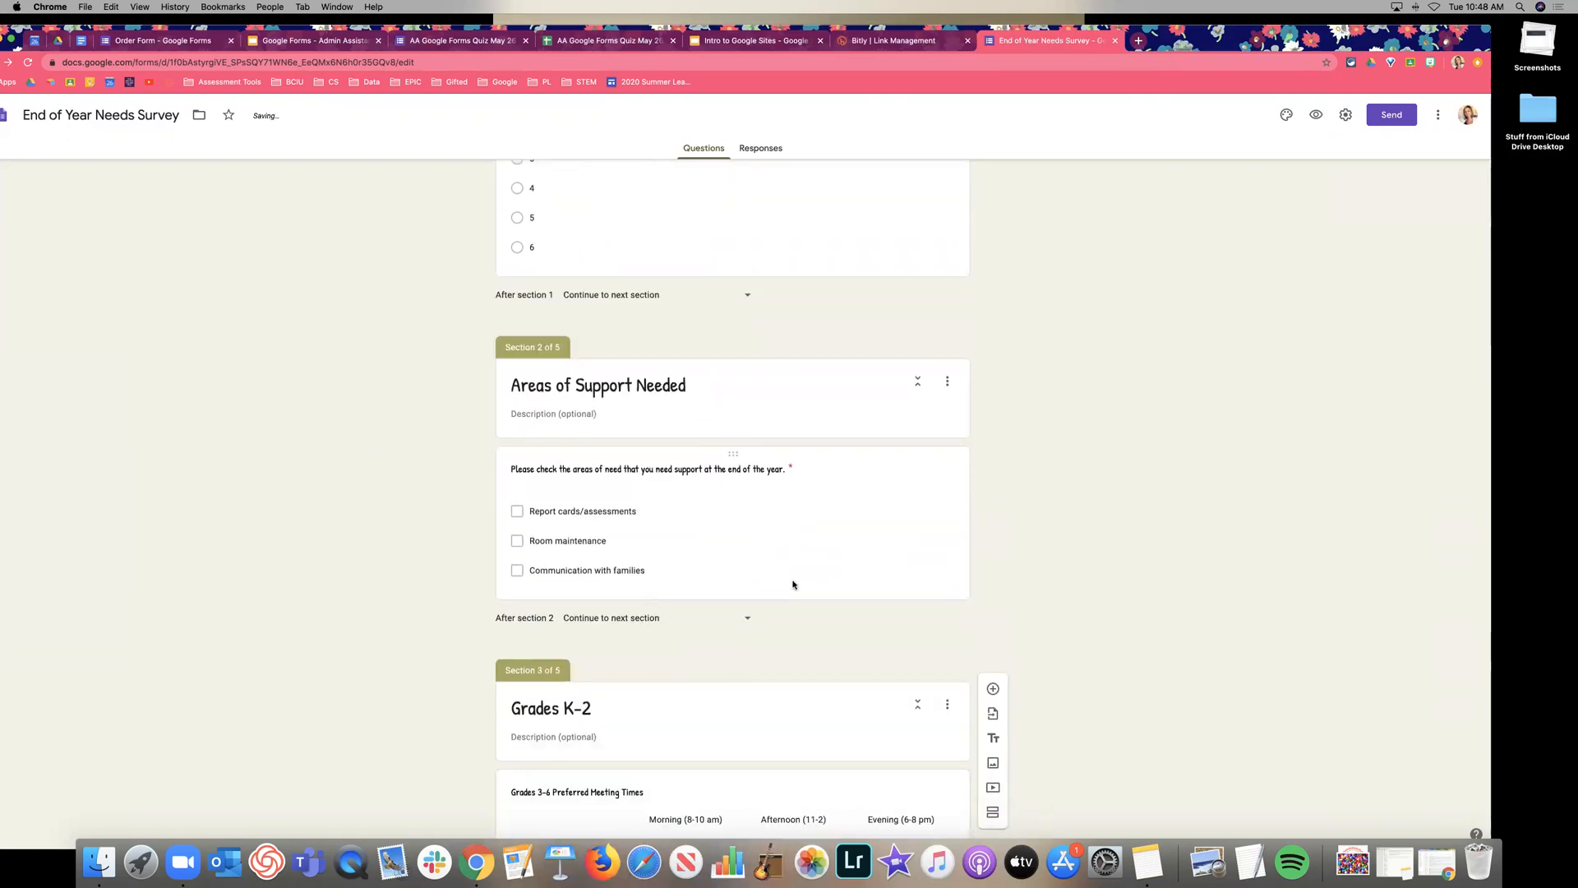
pyautogui.tripleClick(586, 623)
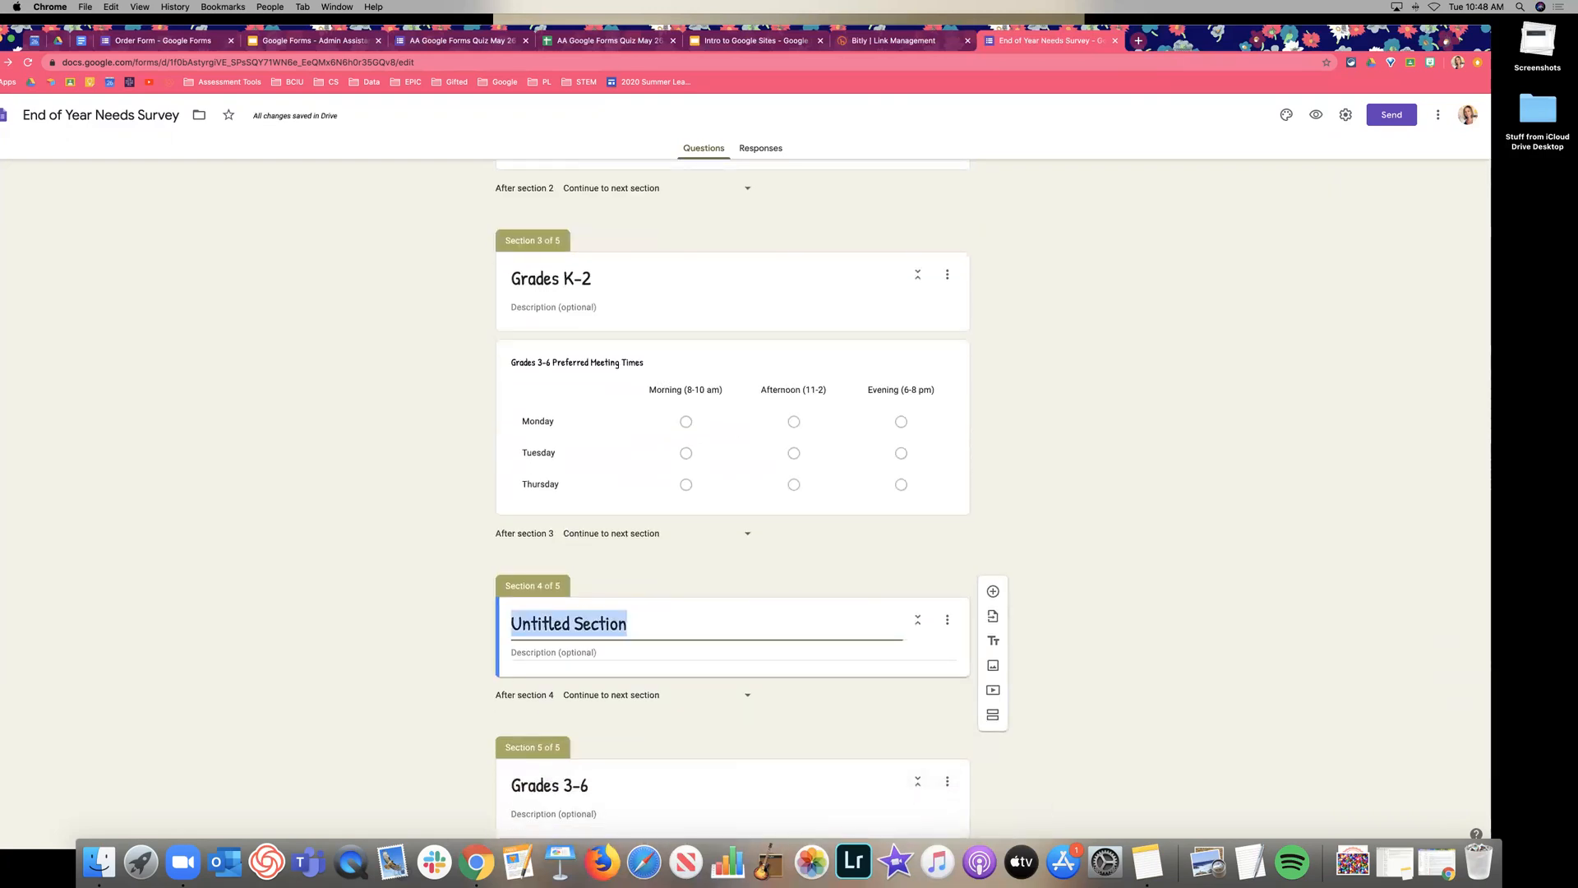
pyautogui.write('Grad')
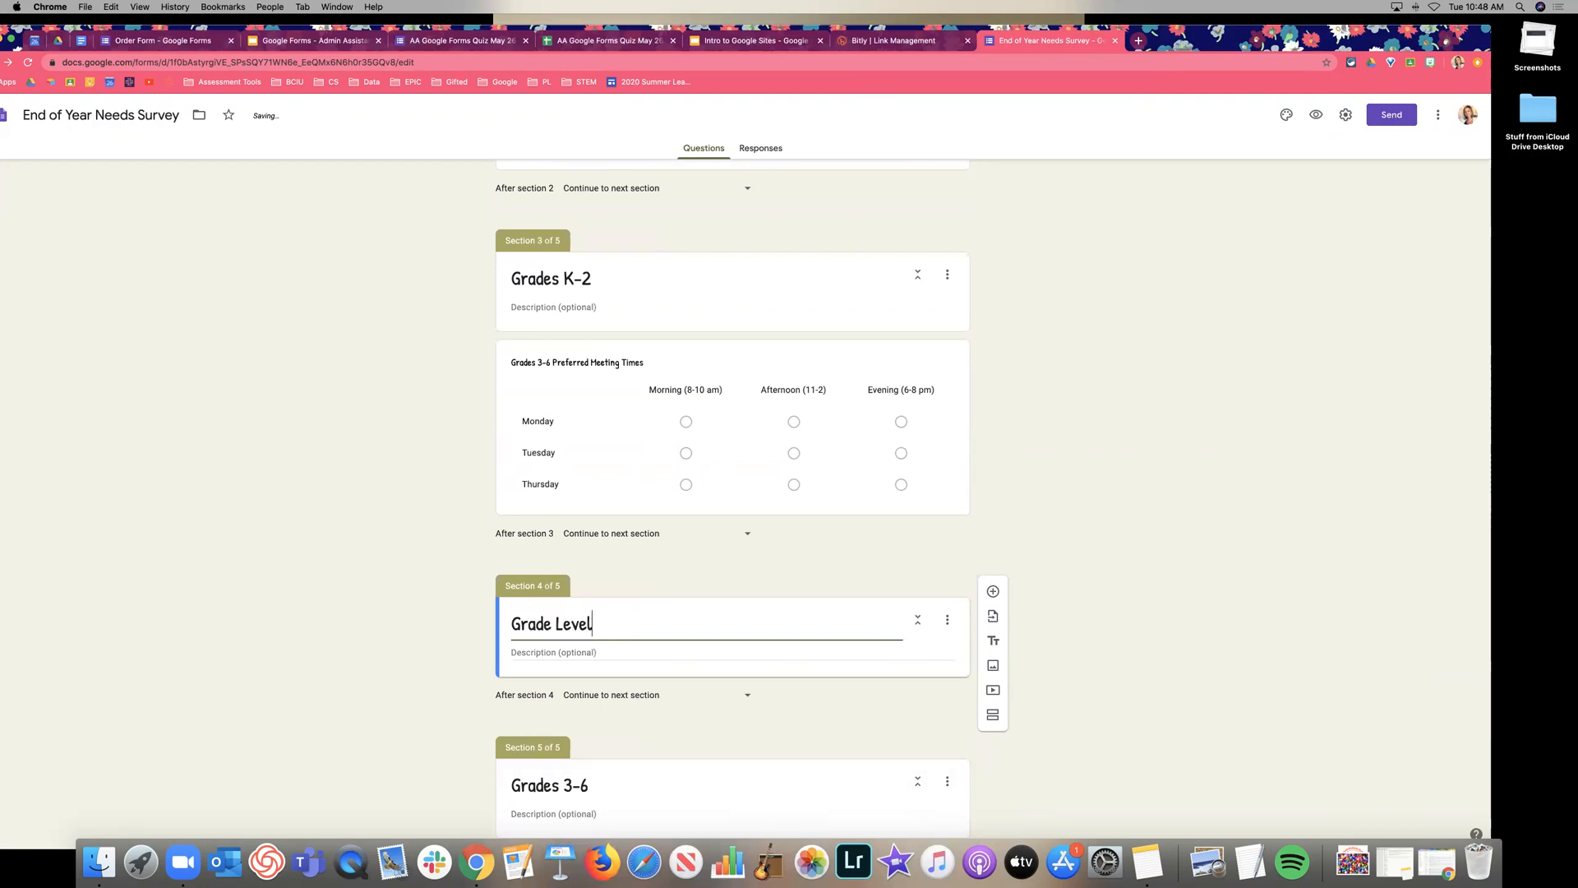
pyautogui.write('e Level')
# Paste the Your Grade Level (K–6) question into Grade Level and zoom the page to 110%.
pyautogui.scroll(3, 758, 358)
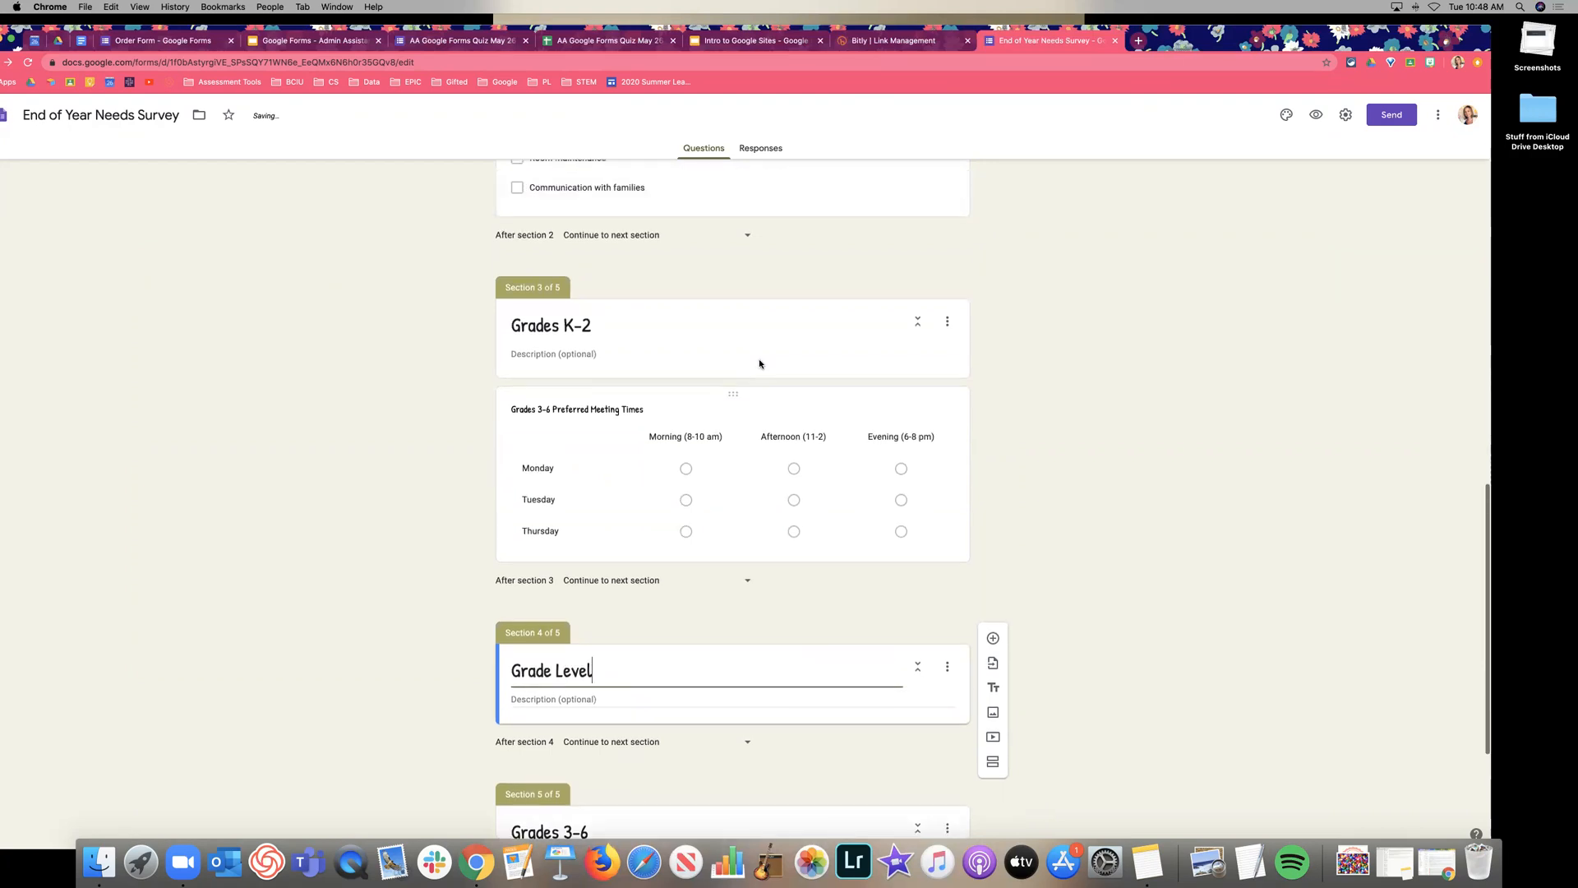
pyautogui.scroll(5, 738, 331)
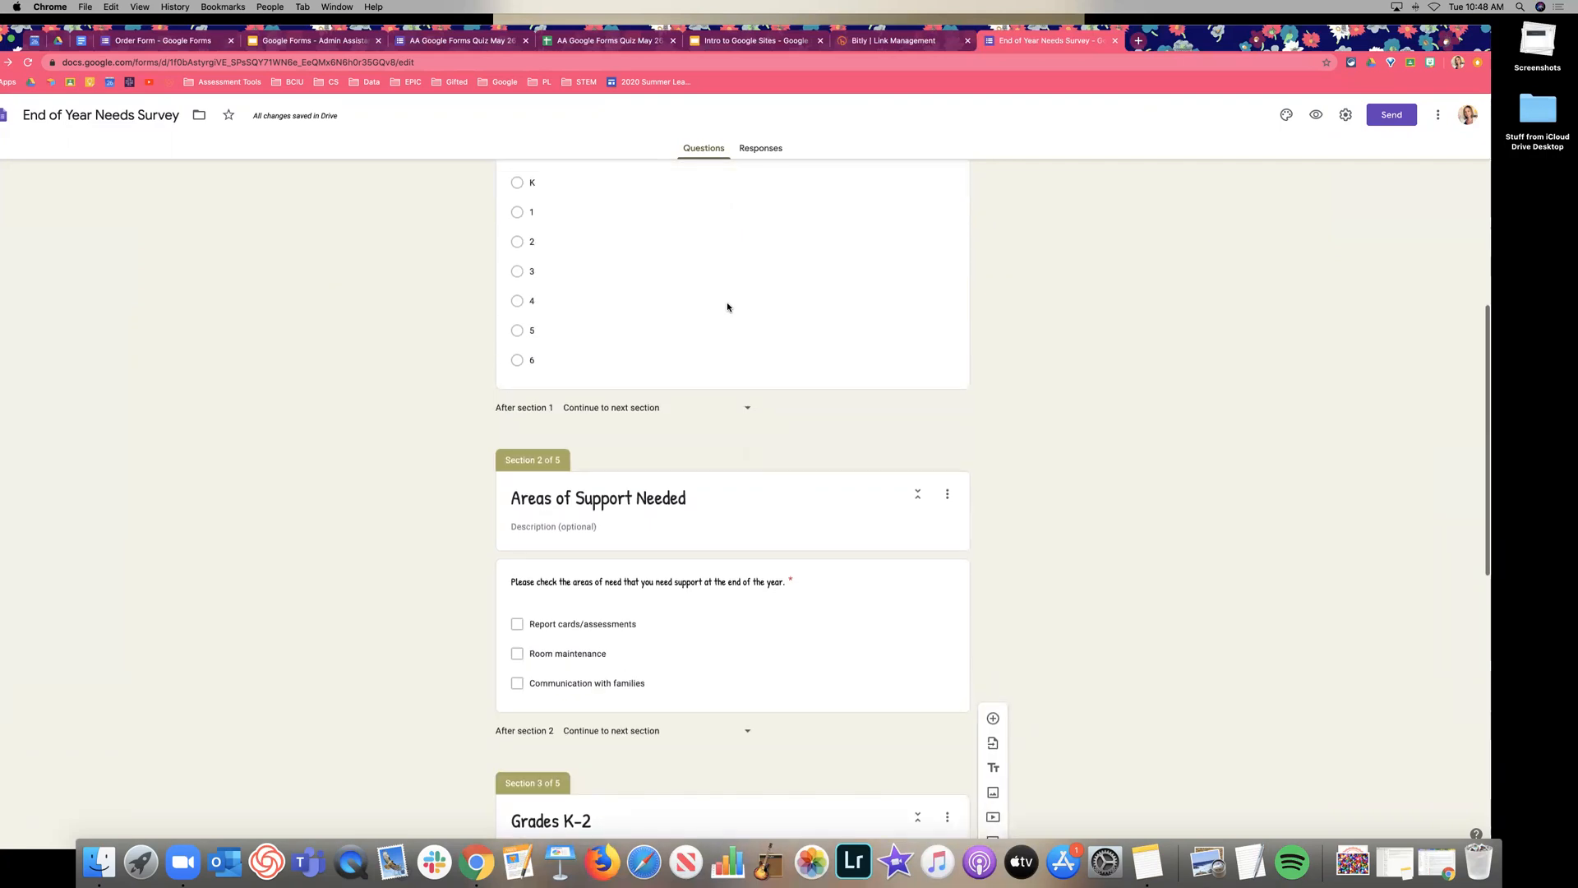
pyautogui.scroll(-10, 719, 649)
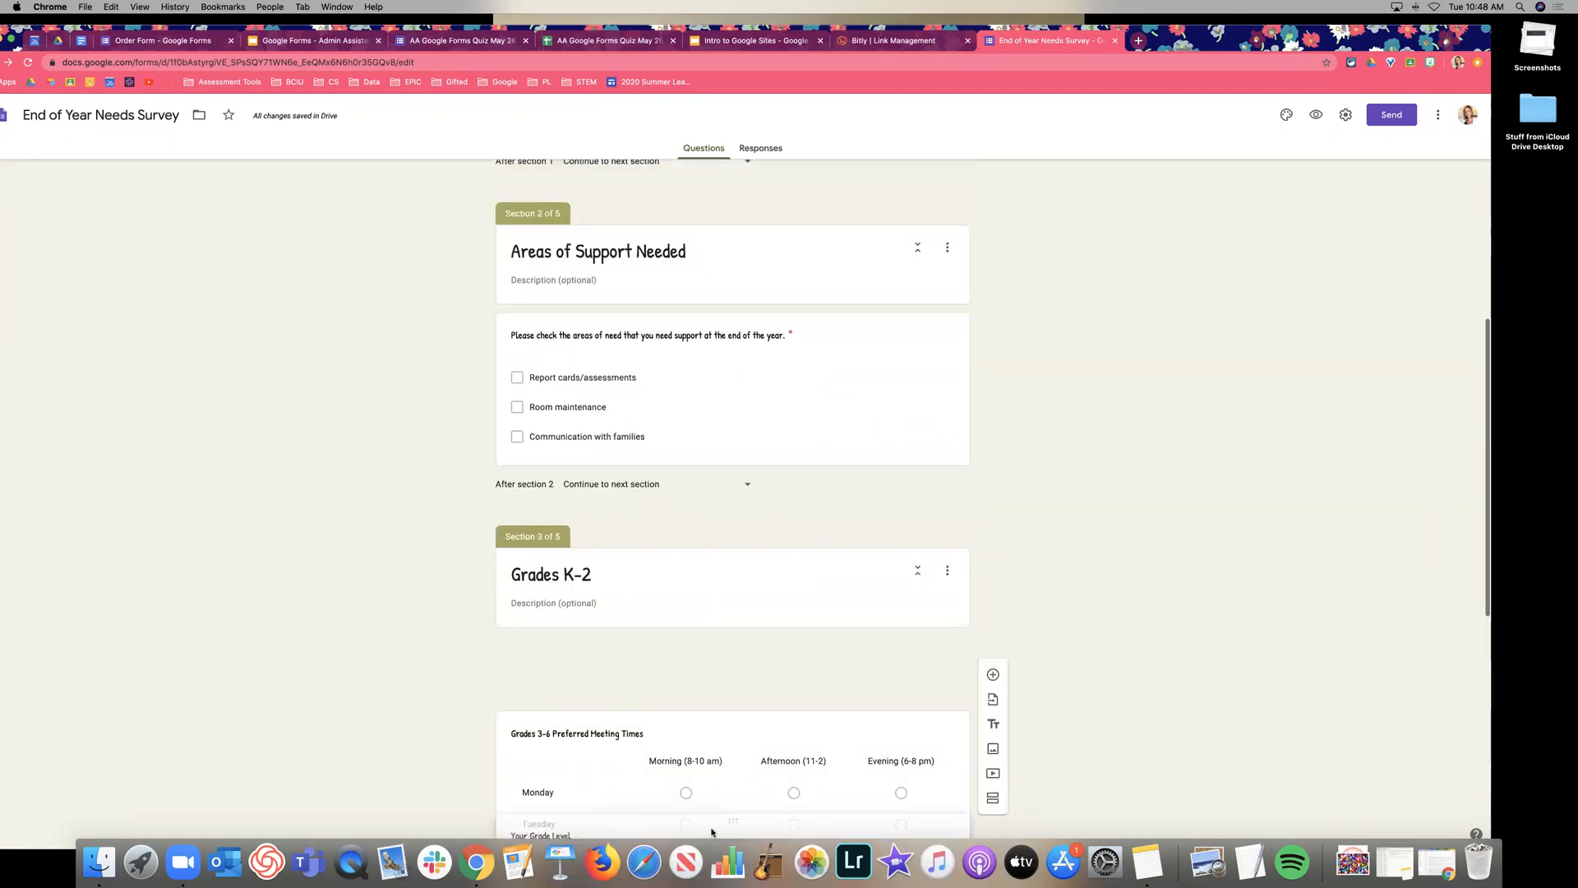
pyautogui.hotkey('ctrl', 'v')
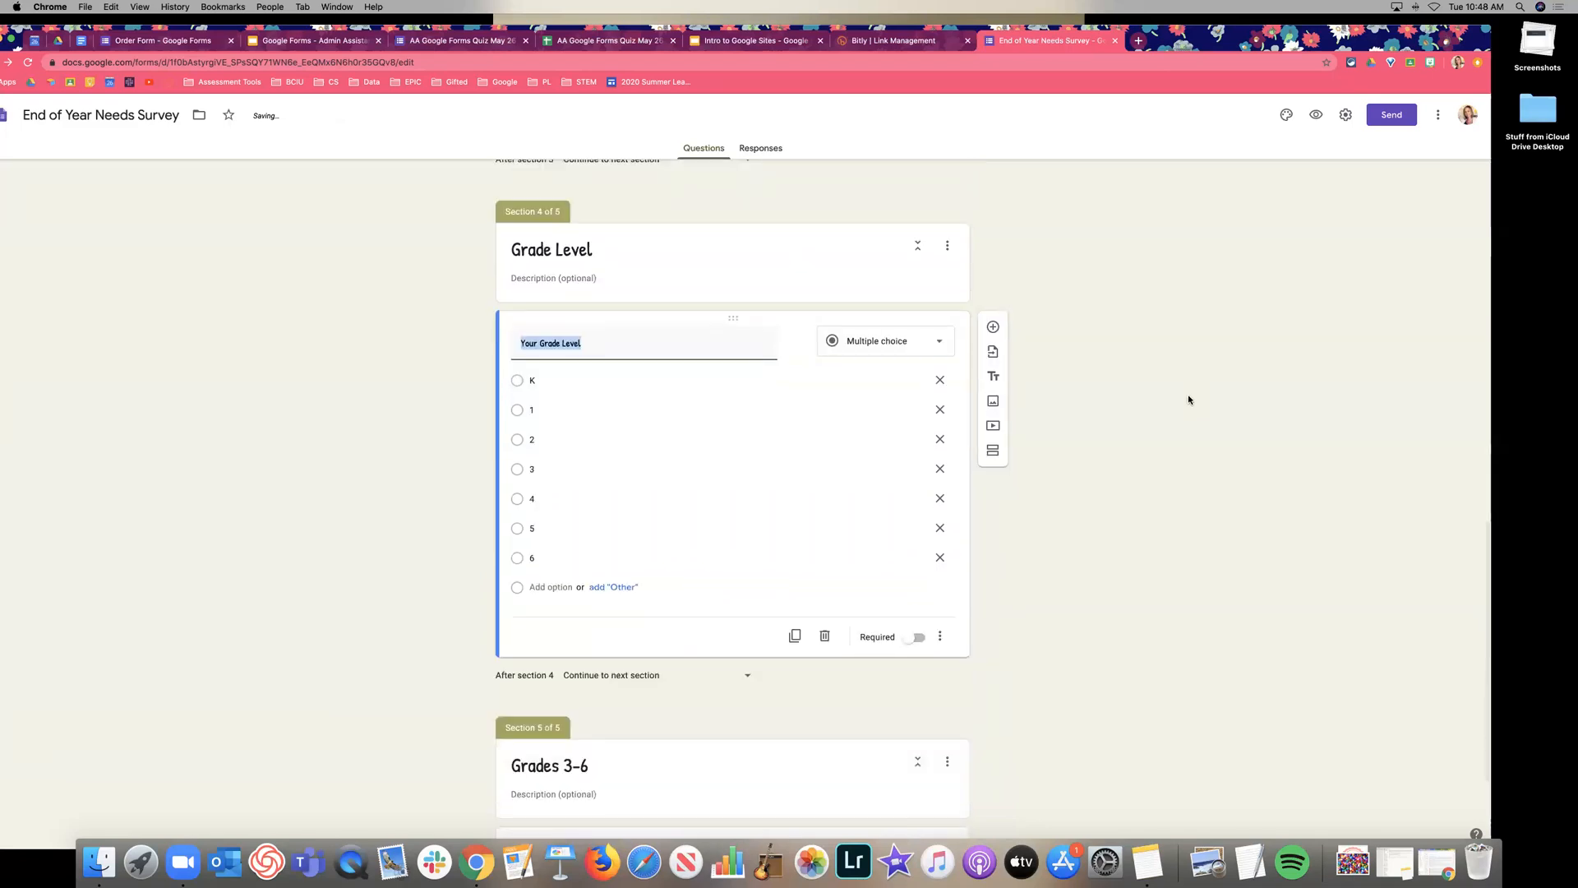
pyautogui.press('super+equal')
pyautogui.press('super+equal')
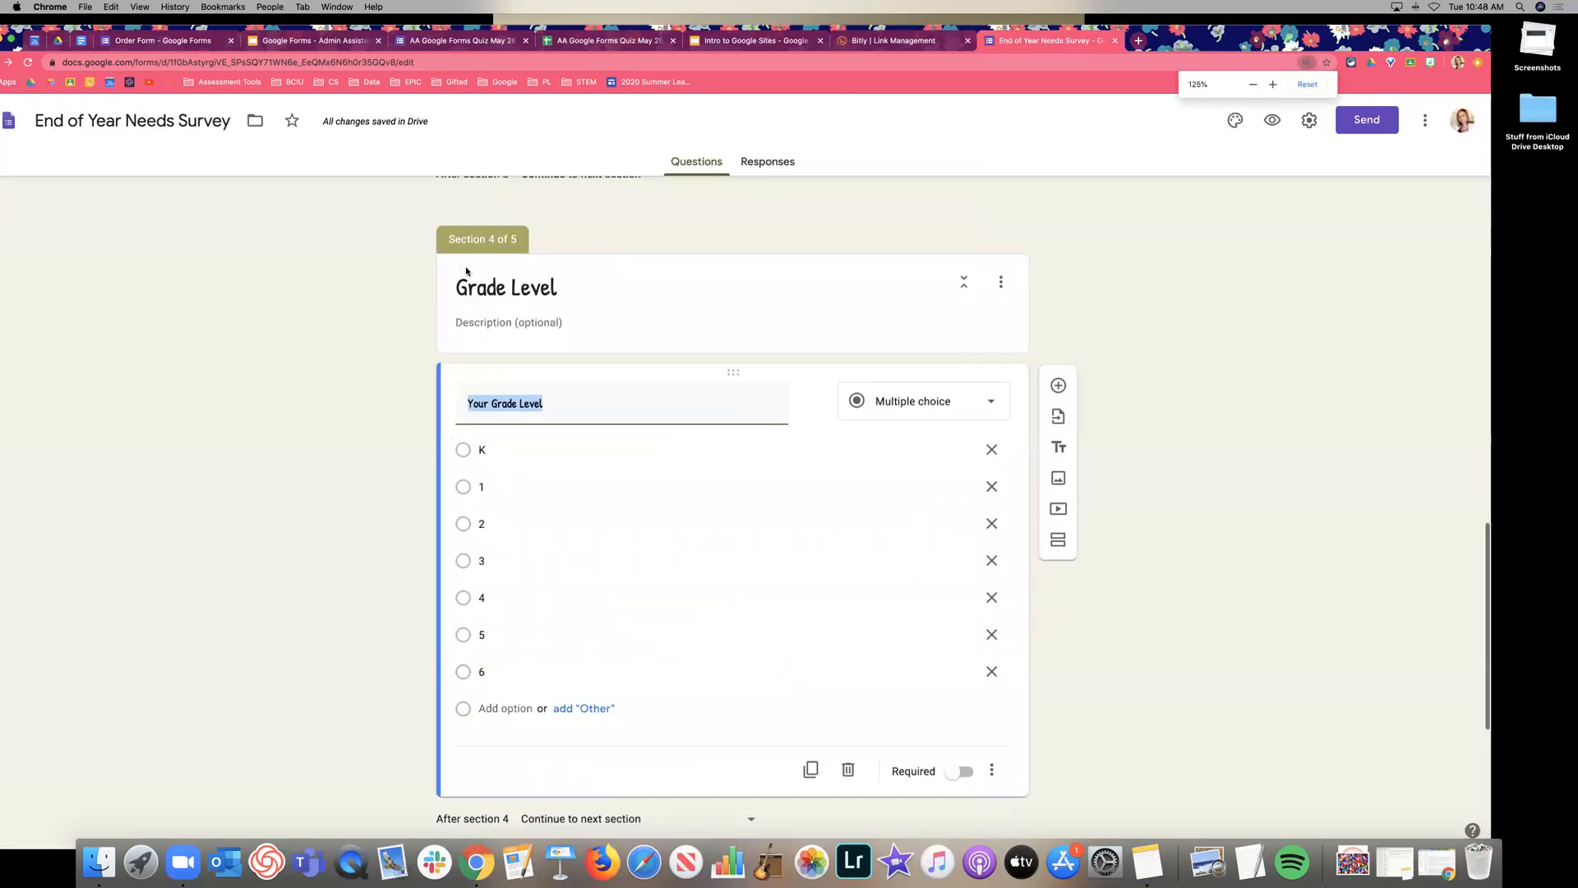
# Reorder sections so Grade Level sits above Grades K-2 as section 3, and save.
pyautogui.click(1001, 283)
pyautogui.click(1001, 283)
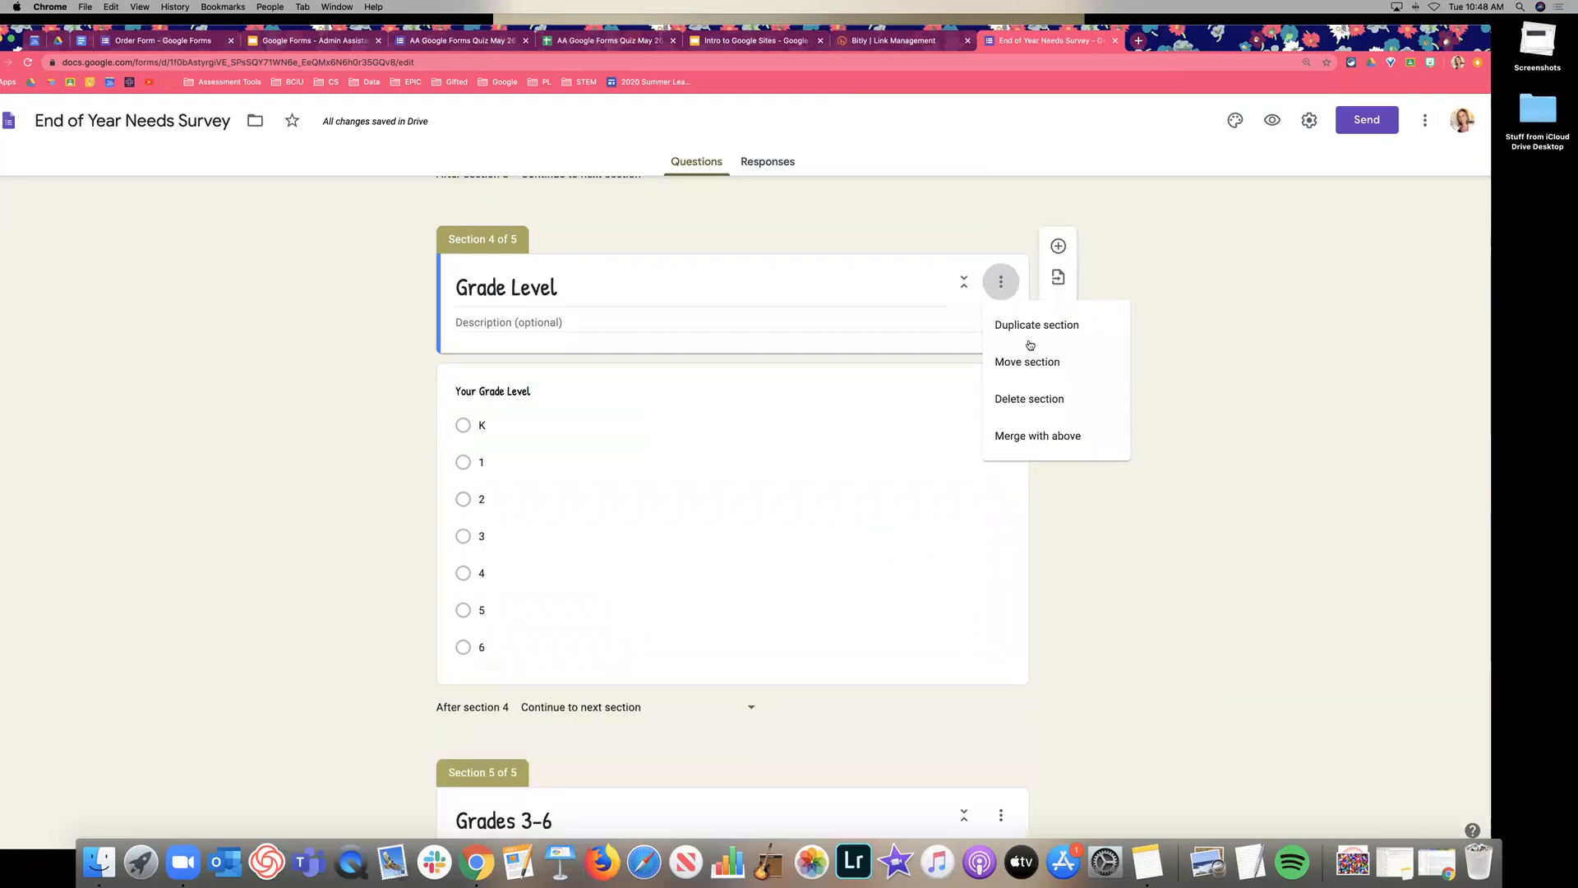
pyautogui.click(1046, 362)
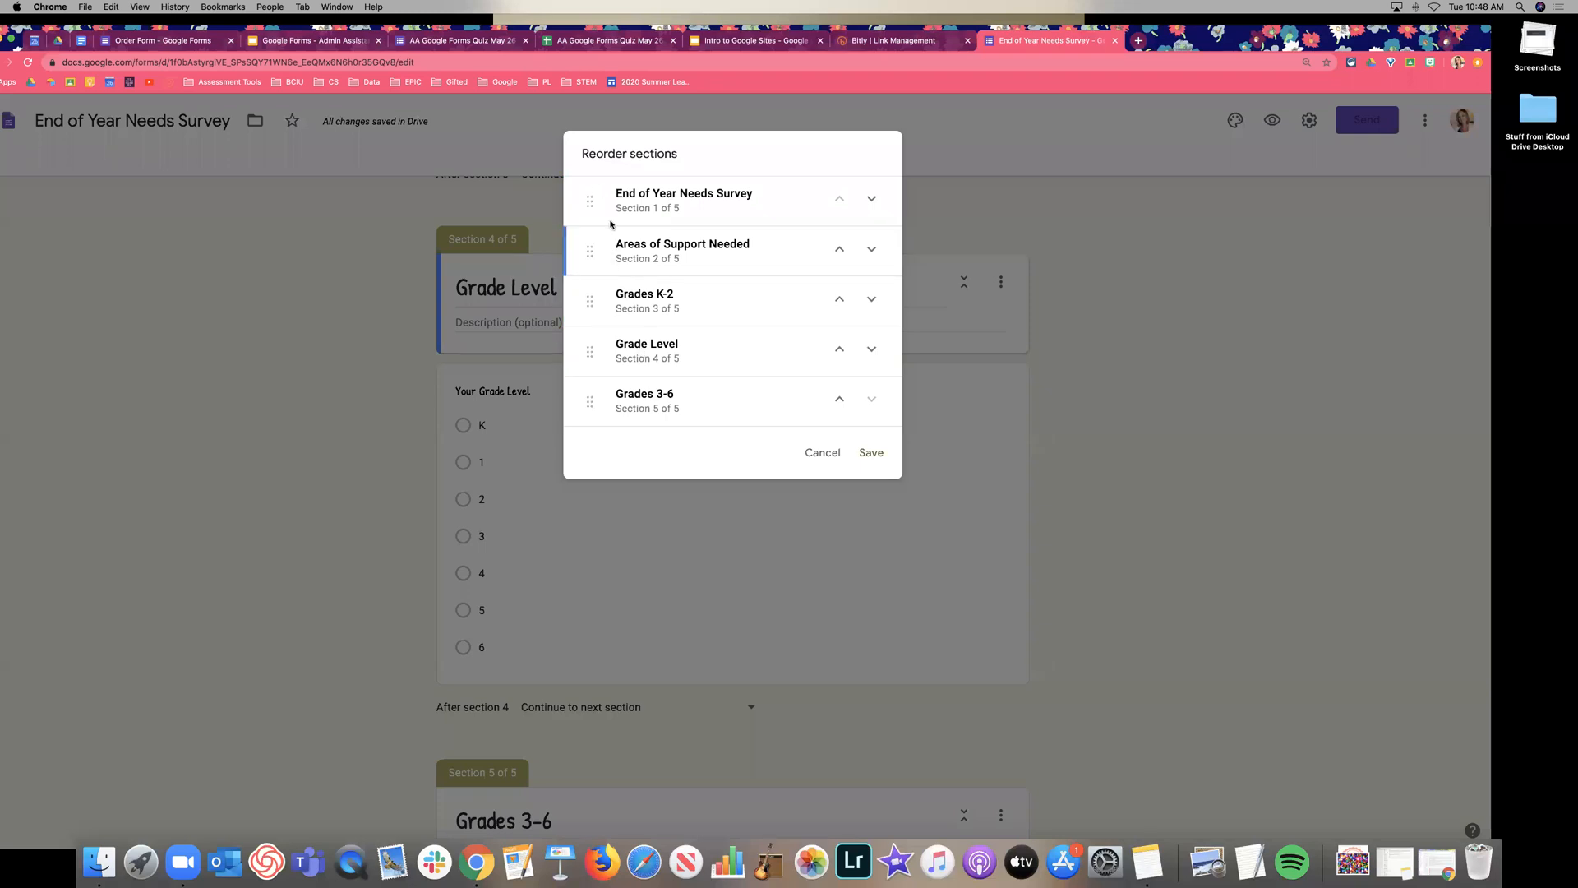
pyautogui.moveTo(590, 349); pyautogui.dragTo(592, 301)
pyautogui.moveTo(599, 256); pyautogui.dragTo(591, 303)
pyautogui.click(871, 452)
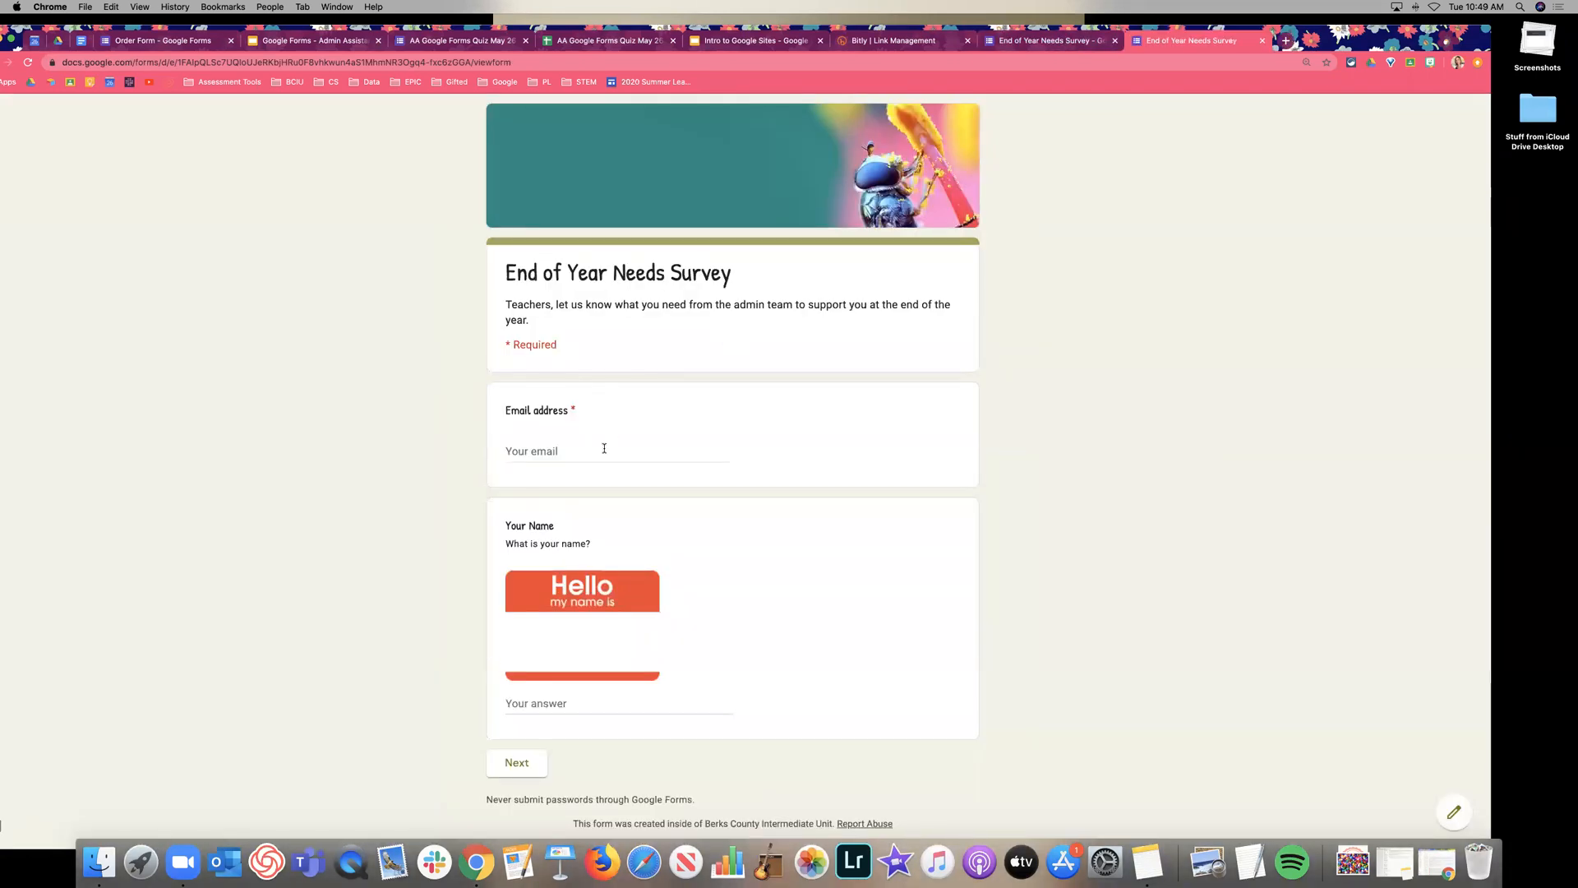
# In the preview, fill in the respondent's e-mail and name, then go to the next page.
pyautogui.click(604, 448)
pyautogui.click(600, 477)
pyautogui.scroll(-1, 662, 546)
pyautogui.click(589, 658)
pyautogui.write('Lyn')
pyautogui.click(517, 722)
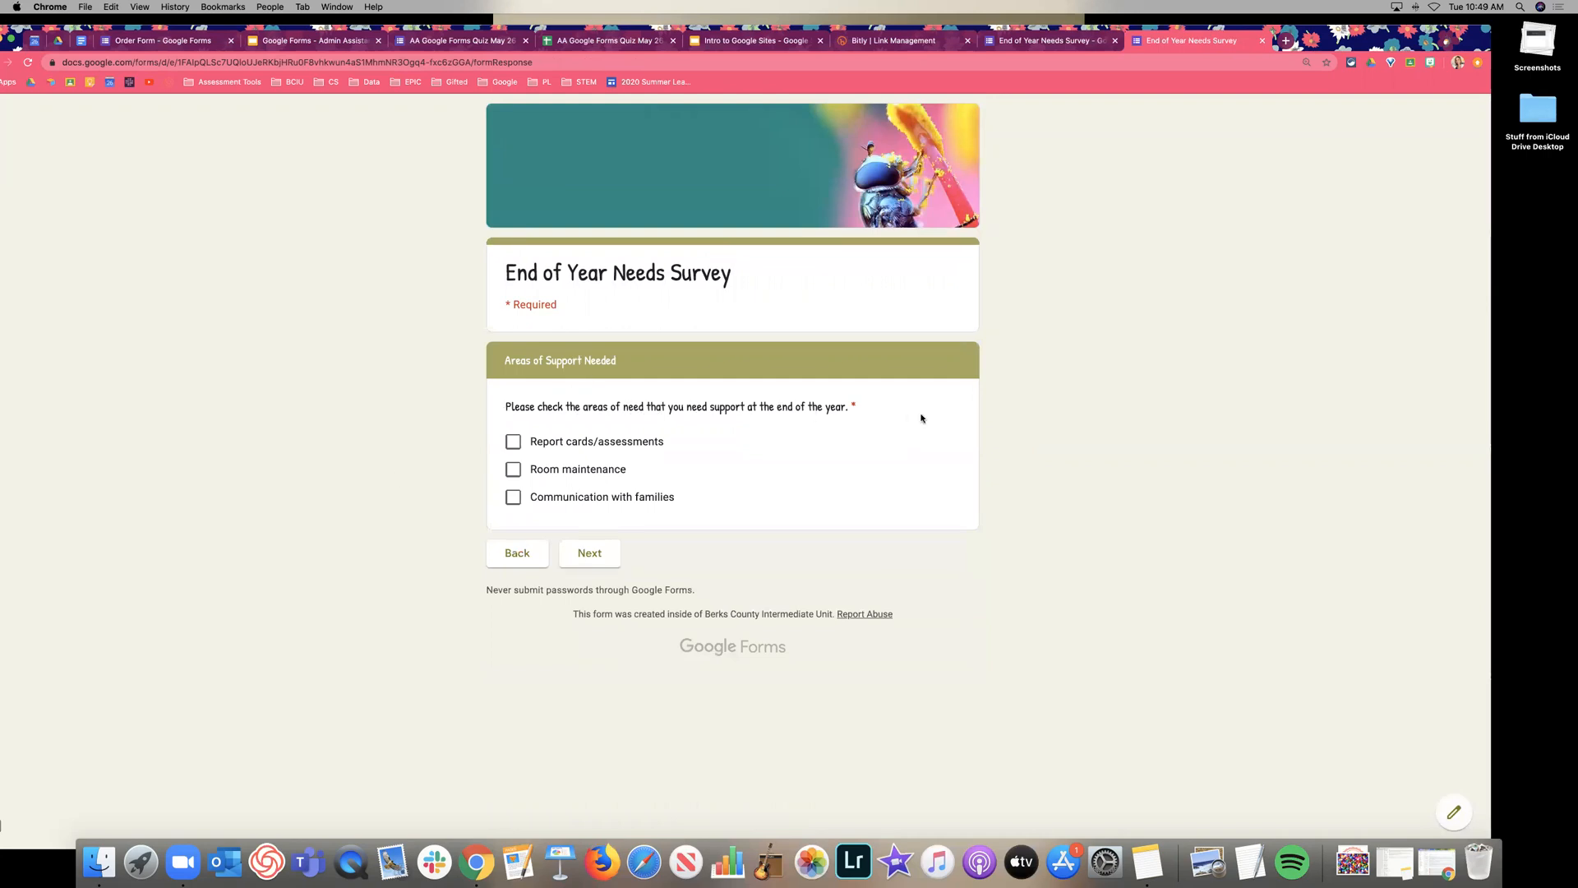
# Tick Report cards/assessments and Room maintenance, choose grade 5, then leave the preview unsubmitted.
pyautogui.click(612, 442)
pyautogui.click(580, 470)
pyautogui.click(607, 557)
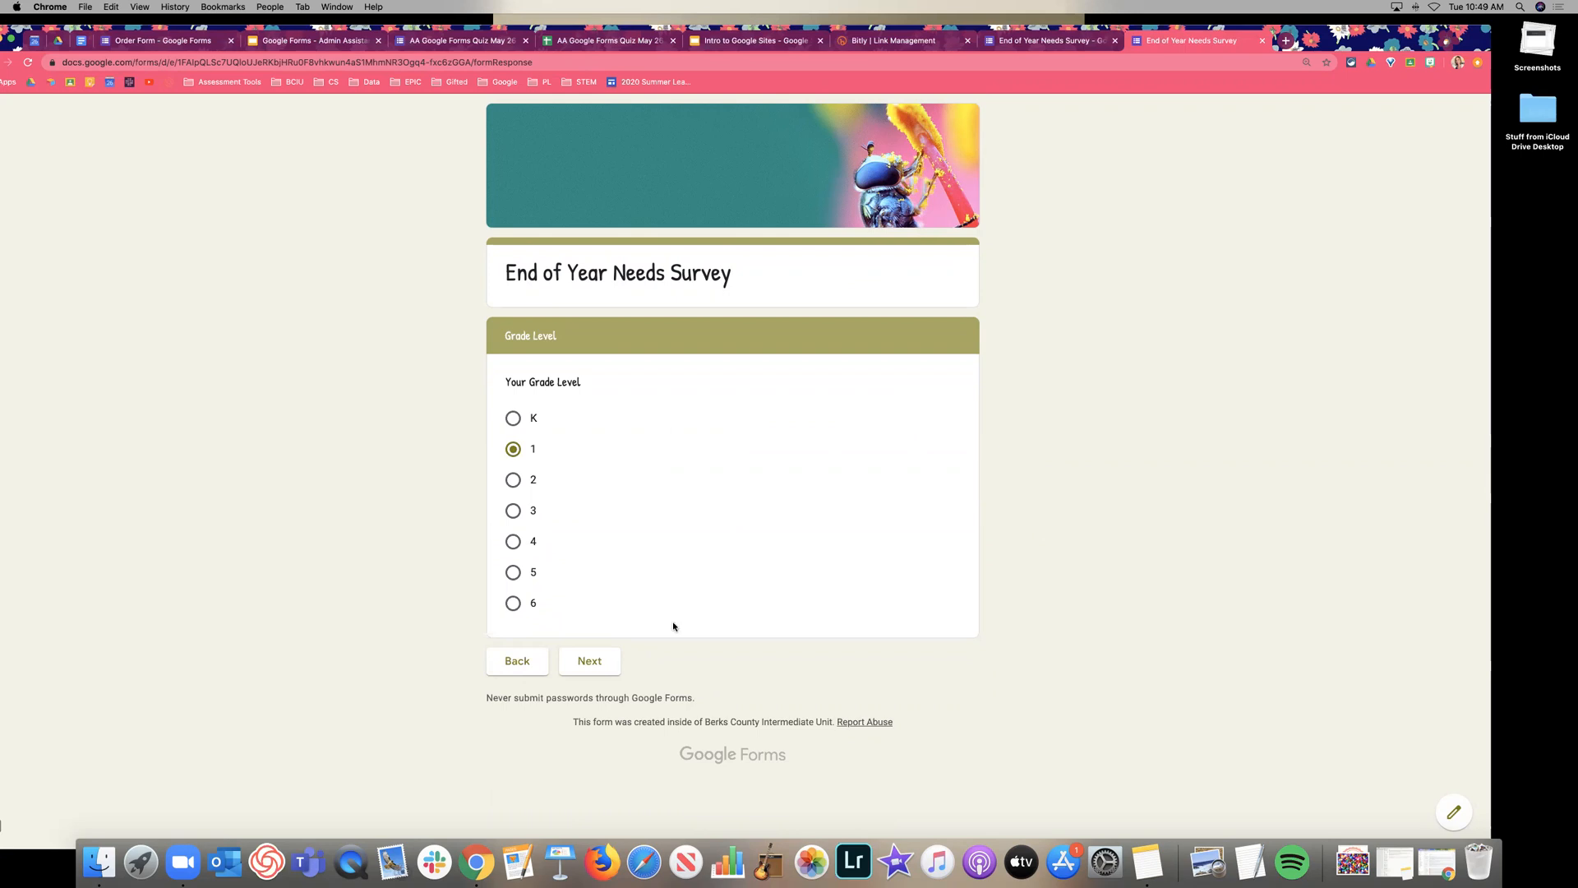
pyautogui.click(518, 577)
pyautogui.click(1262, 41)
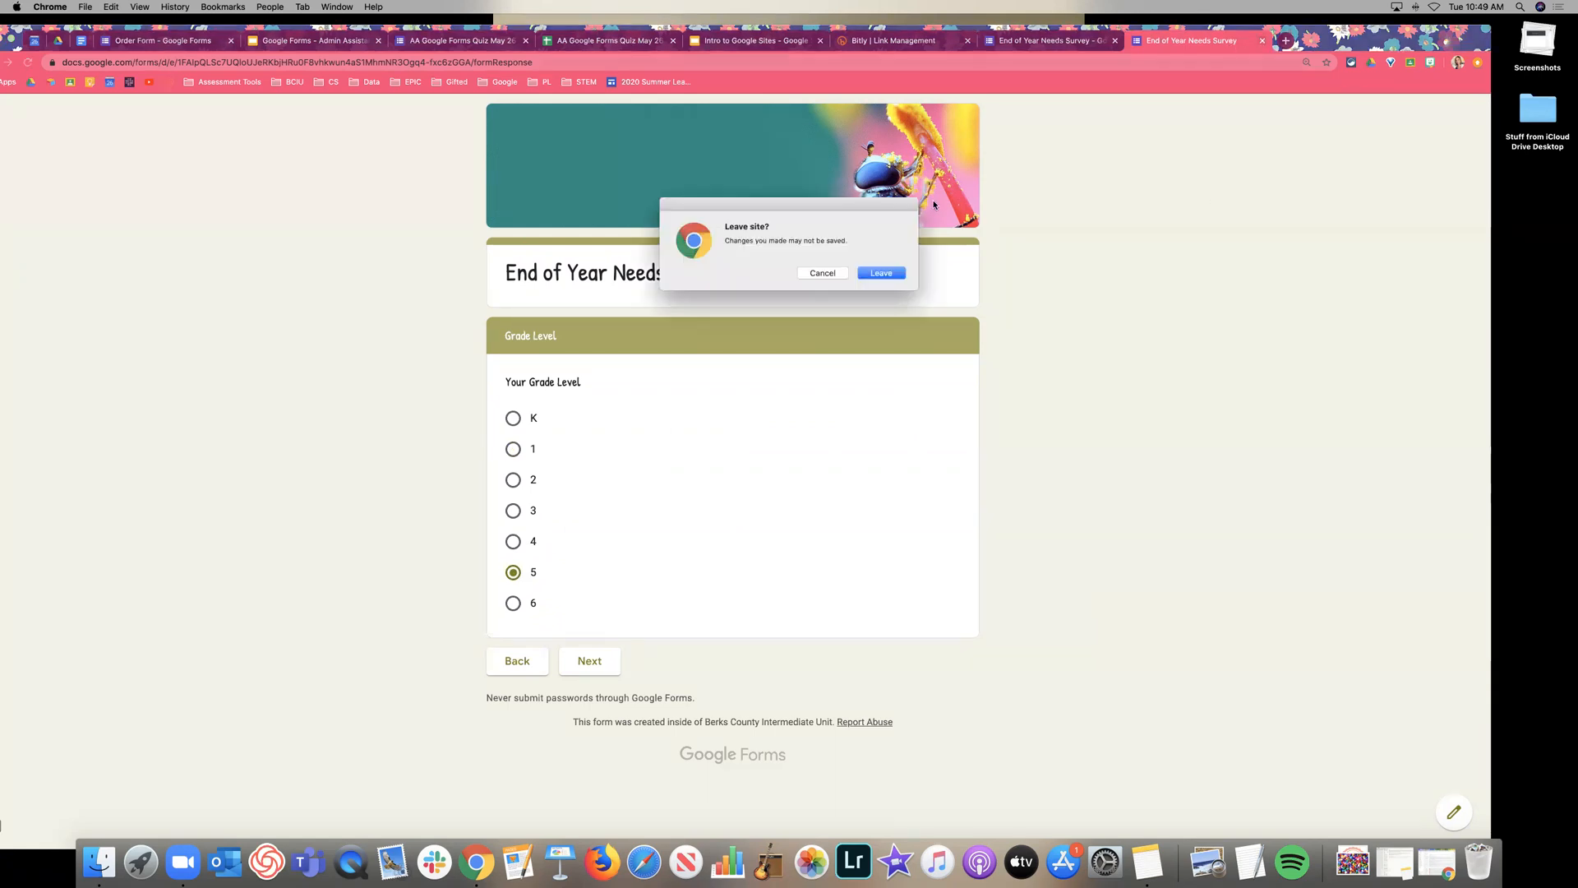
pyautogui.click(879, 274)
# Turn on section branching for Your Grade Level and send answers K, 1 and 2 to Grades K-2.
pyautogui.scroll(-15, 803, 382)
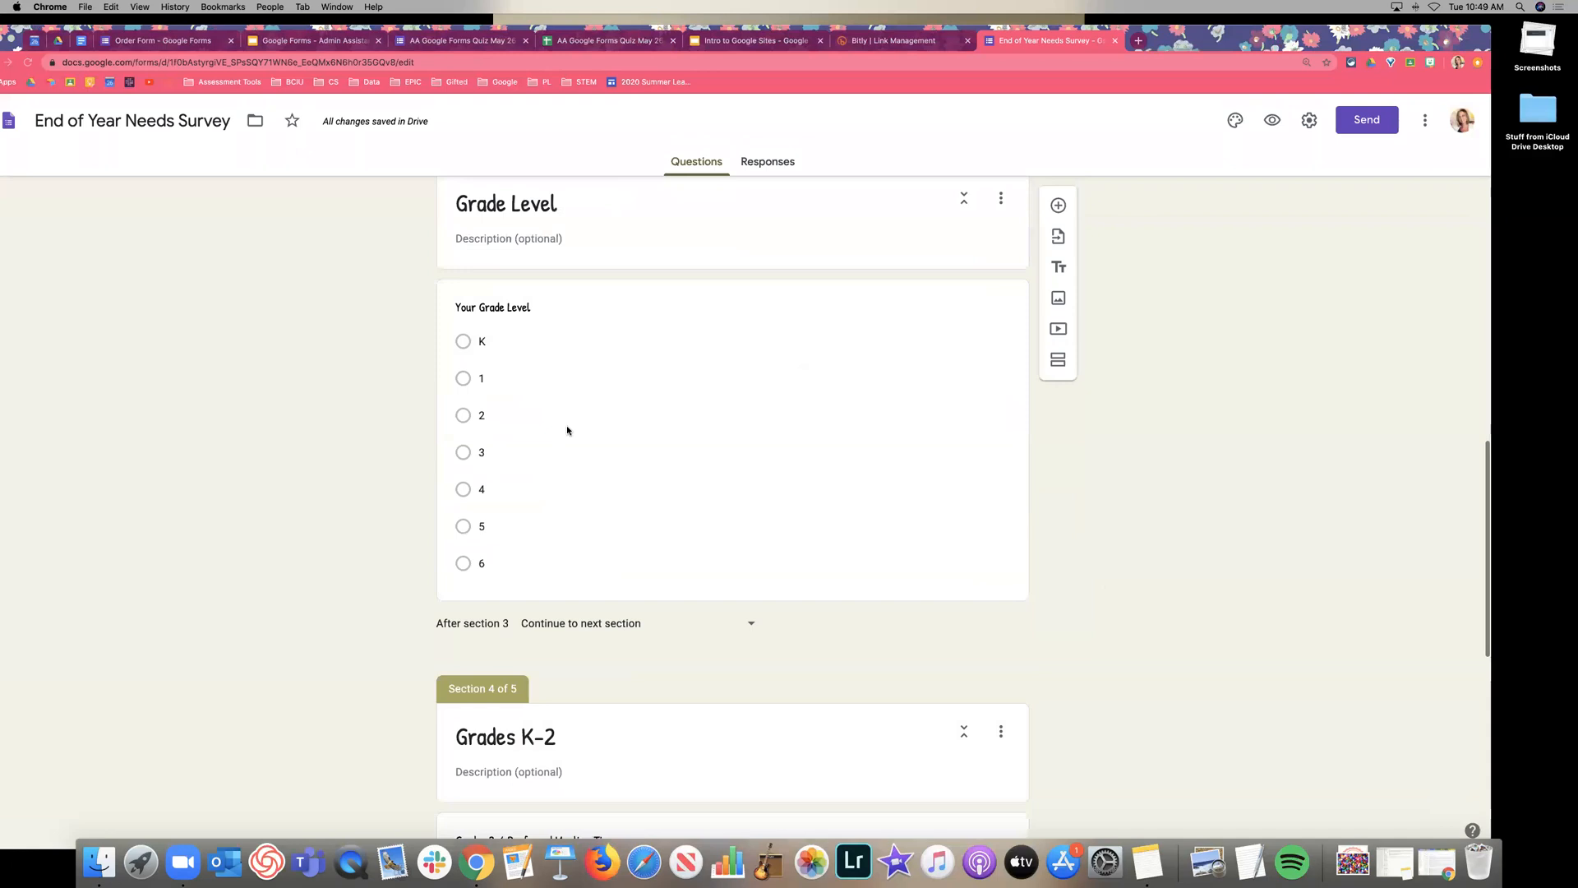
pyautogui.click(617, 424)
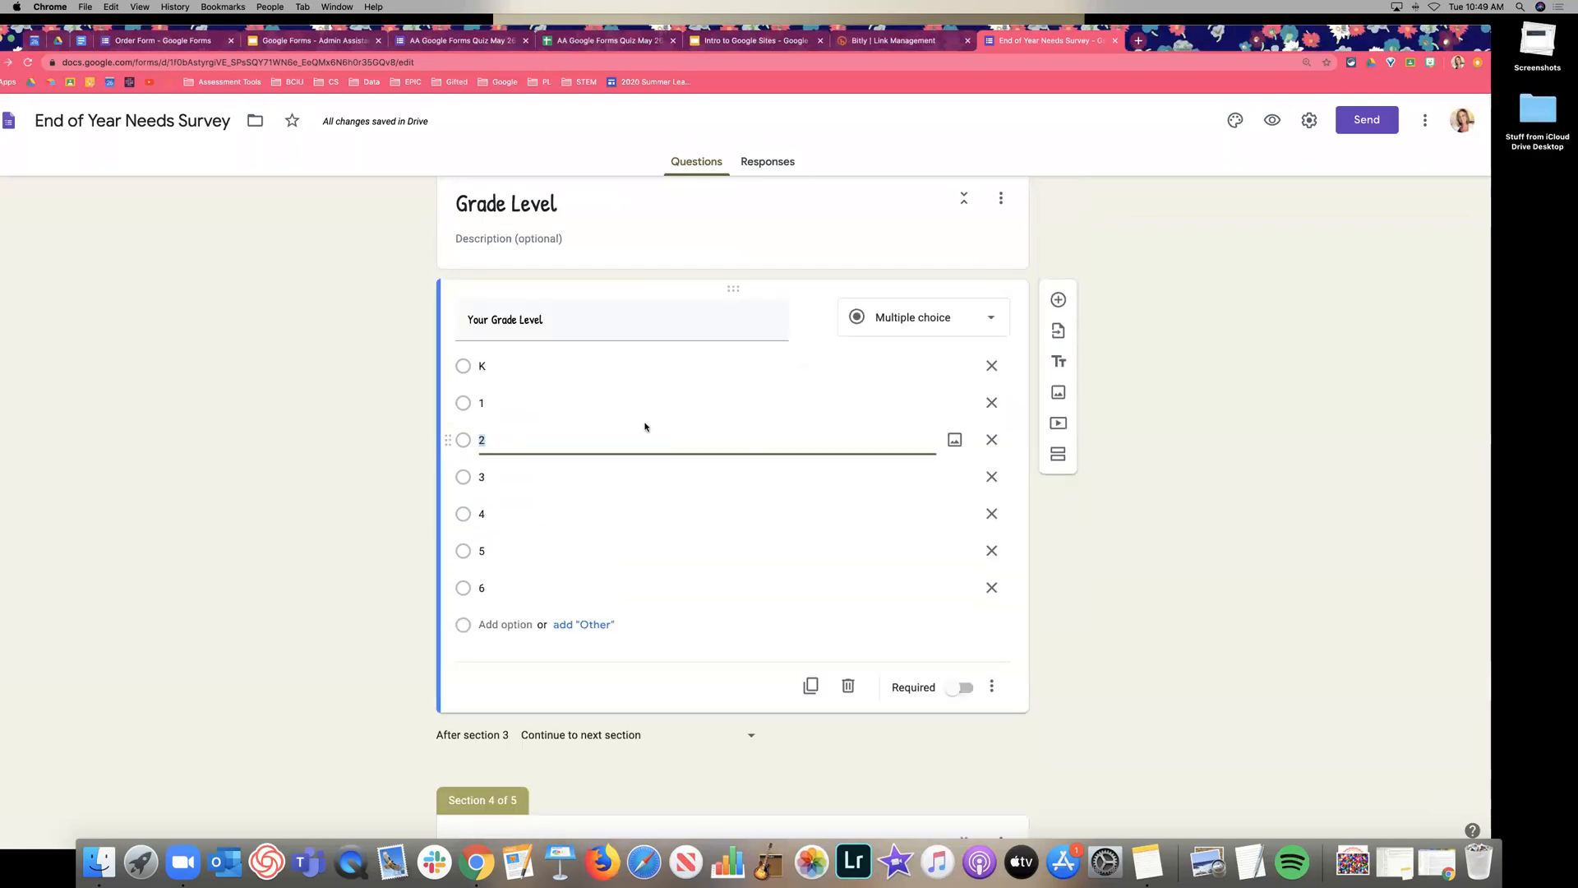
pyautogui.scroll(-1, 822, 624)
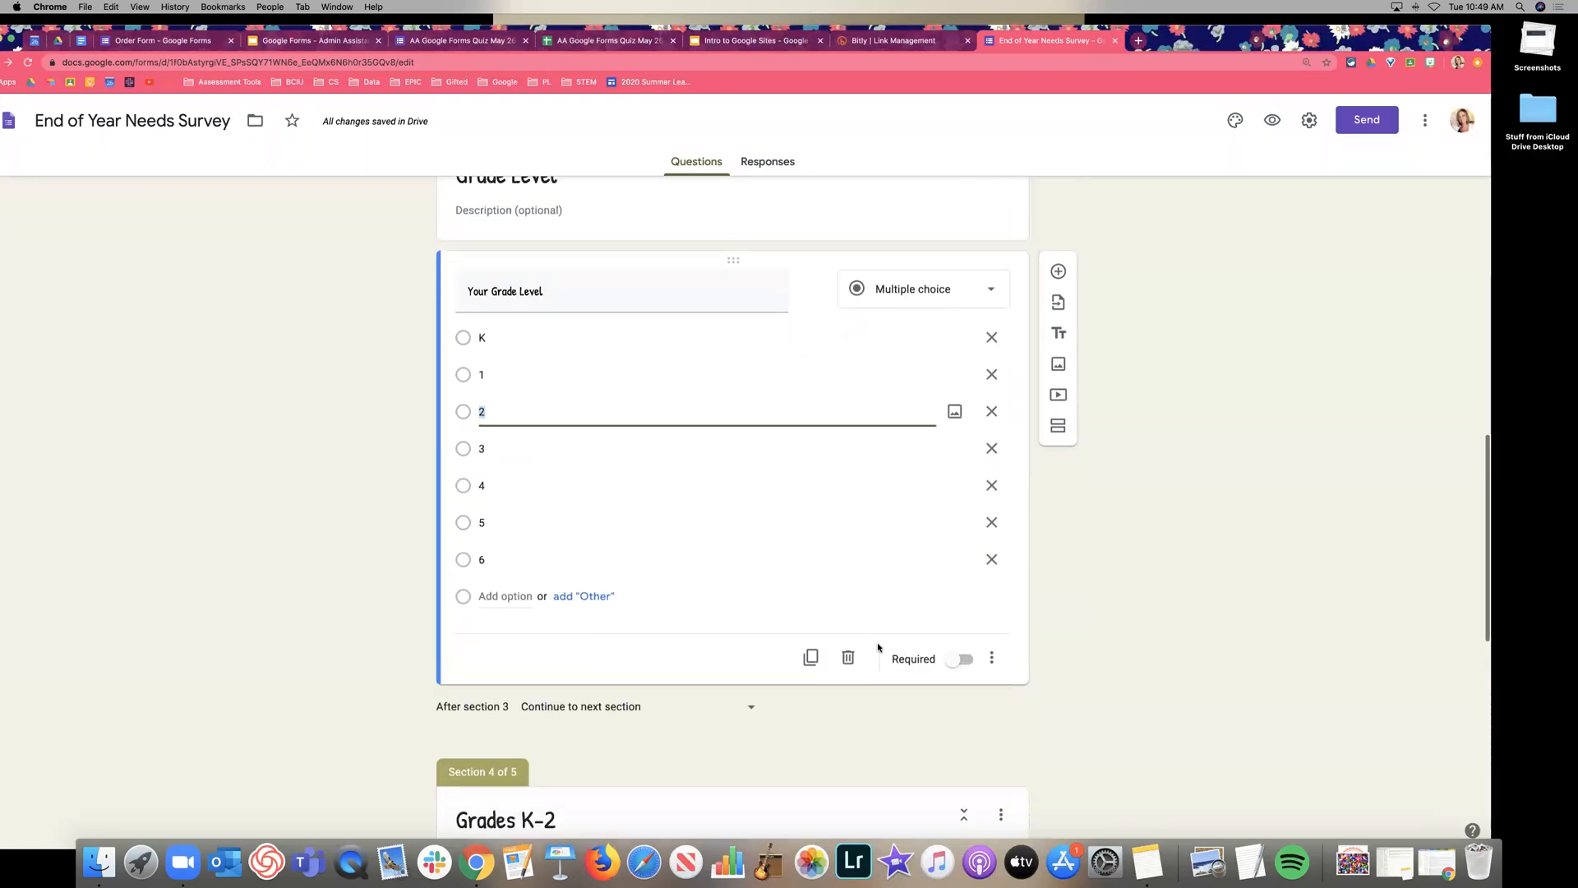
pyautogui.click(994, 664)
pyautogui.scroll(-1, 994, 662)
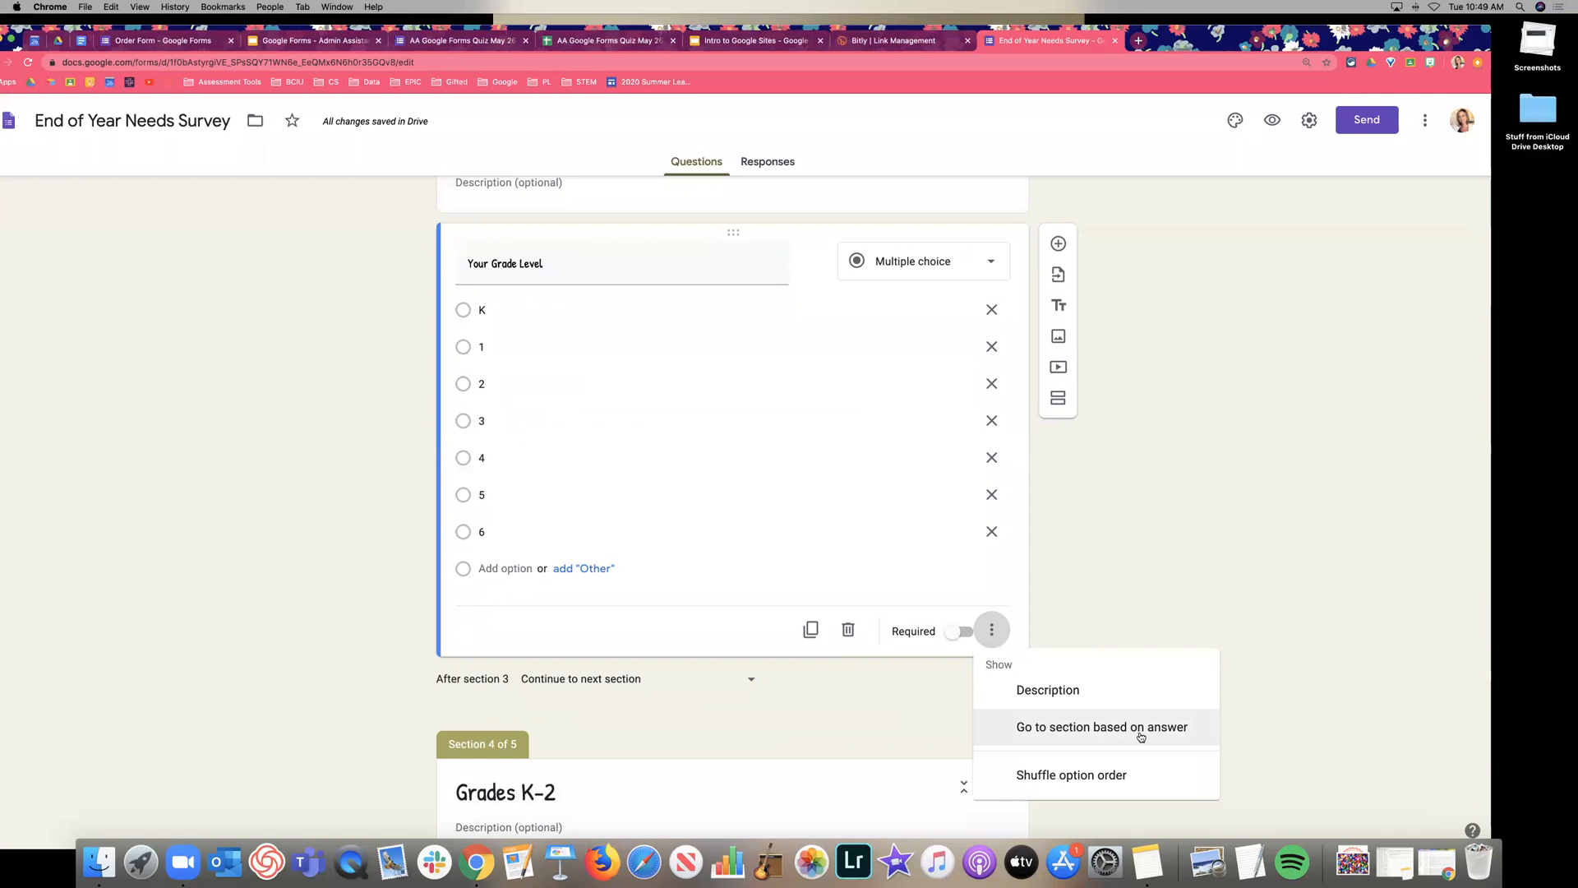
pyautogui.click(1166, 735)
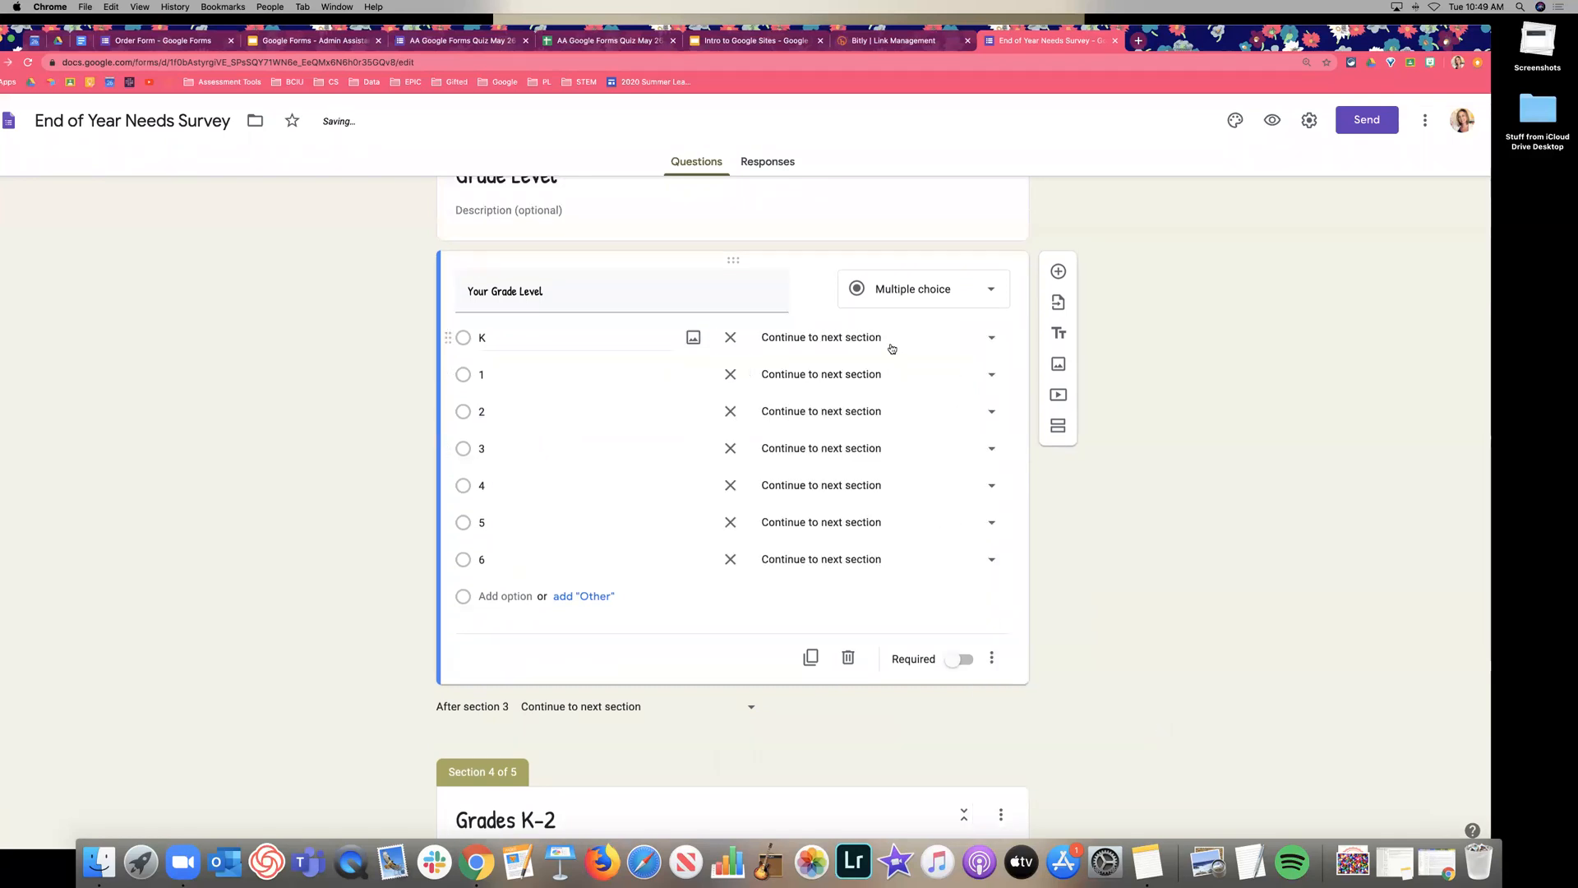
pyautogui.click(845, 344)
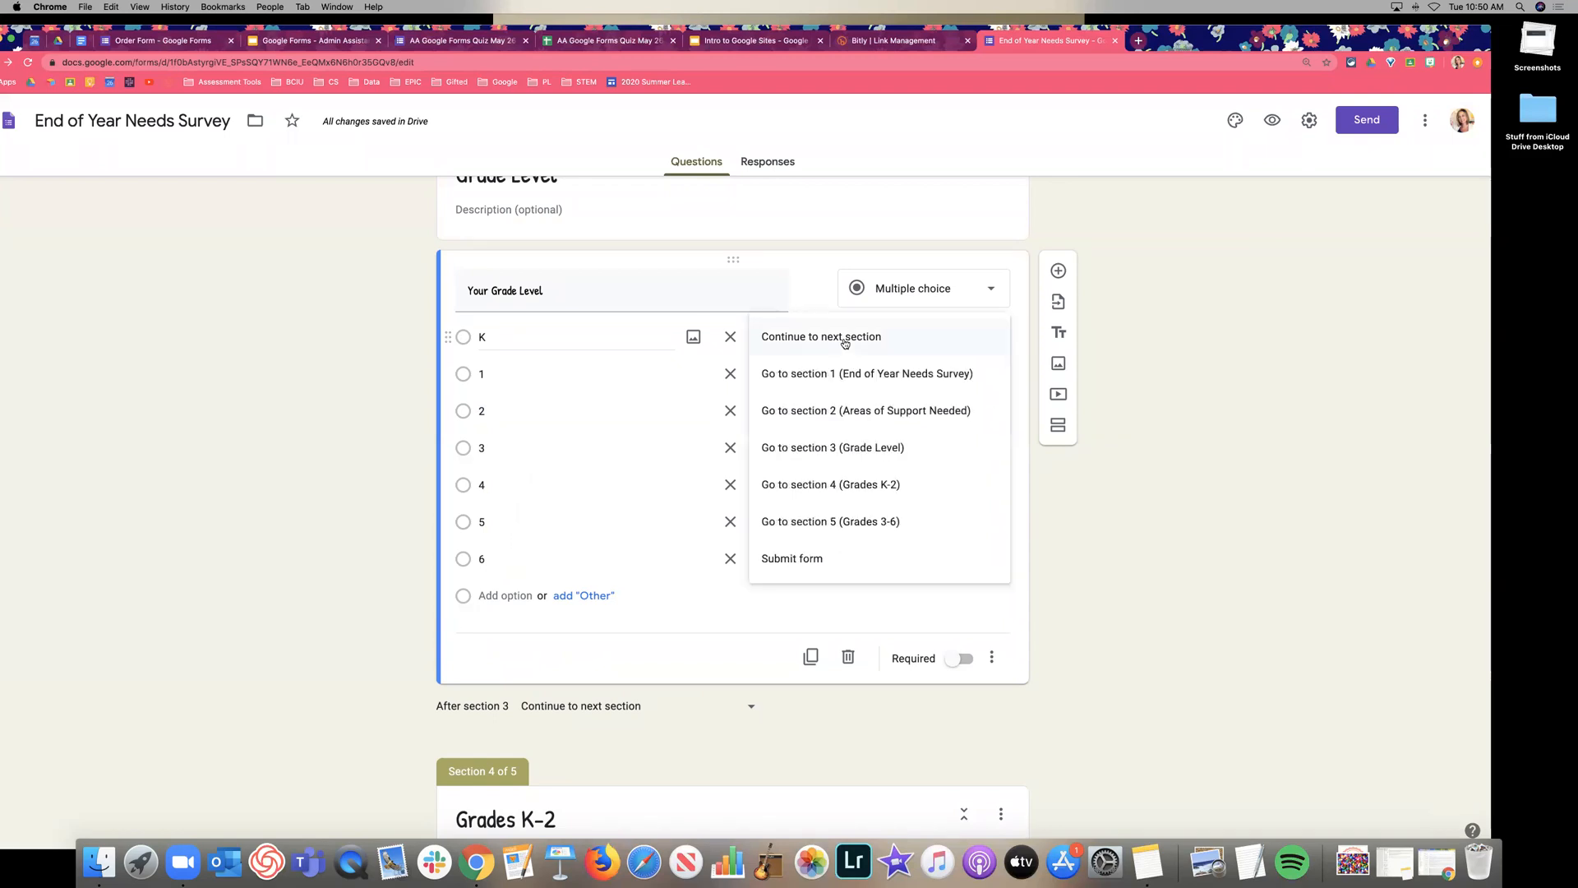
pyautogui.click(873, 487)
pyautogui.click(837, 375)
pyautogui.click(866, 530)
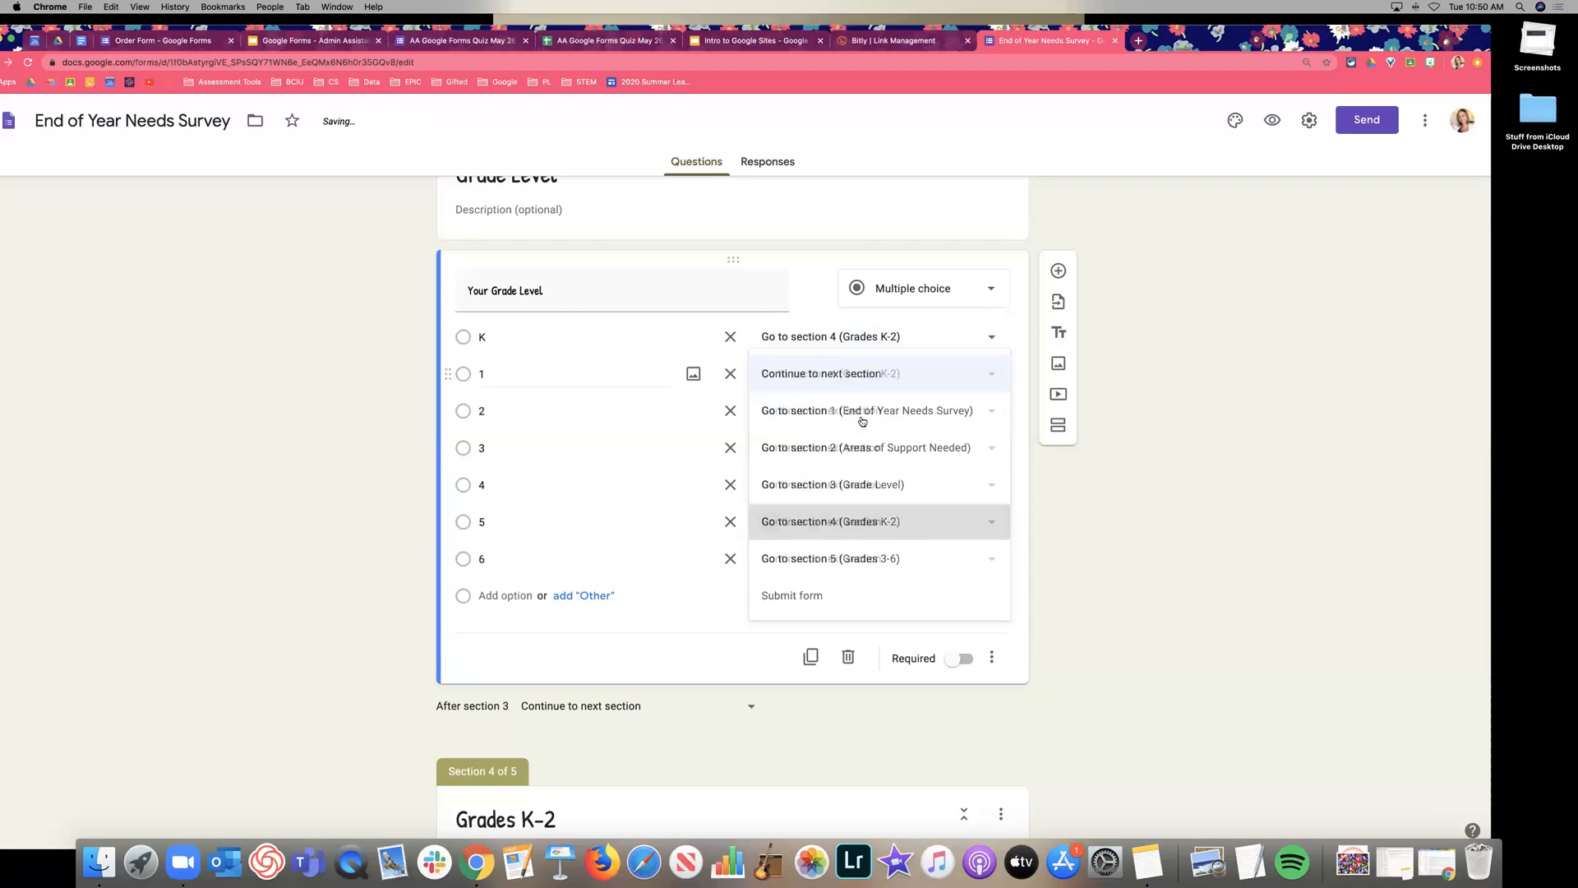
pyautogui.click(861, 412)
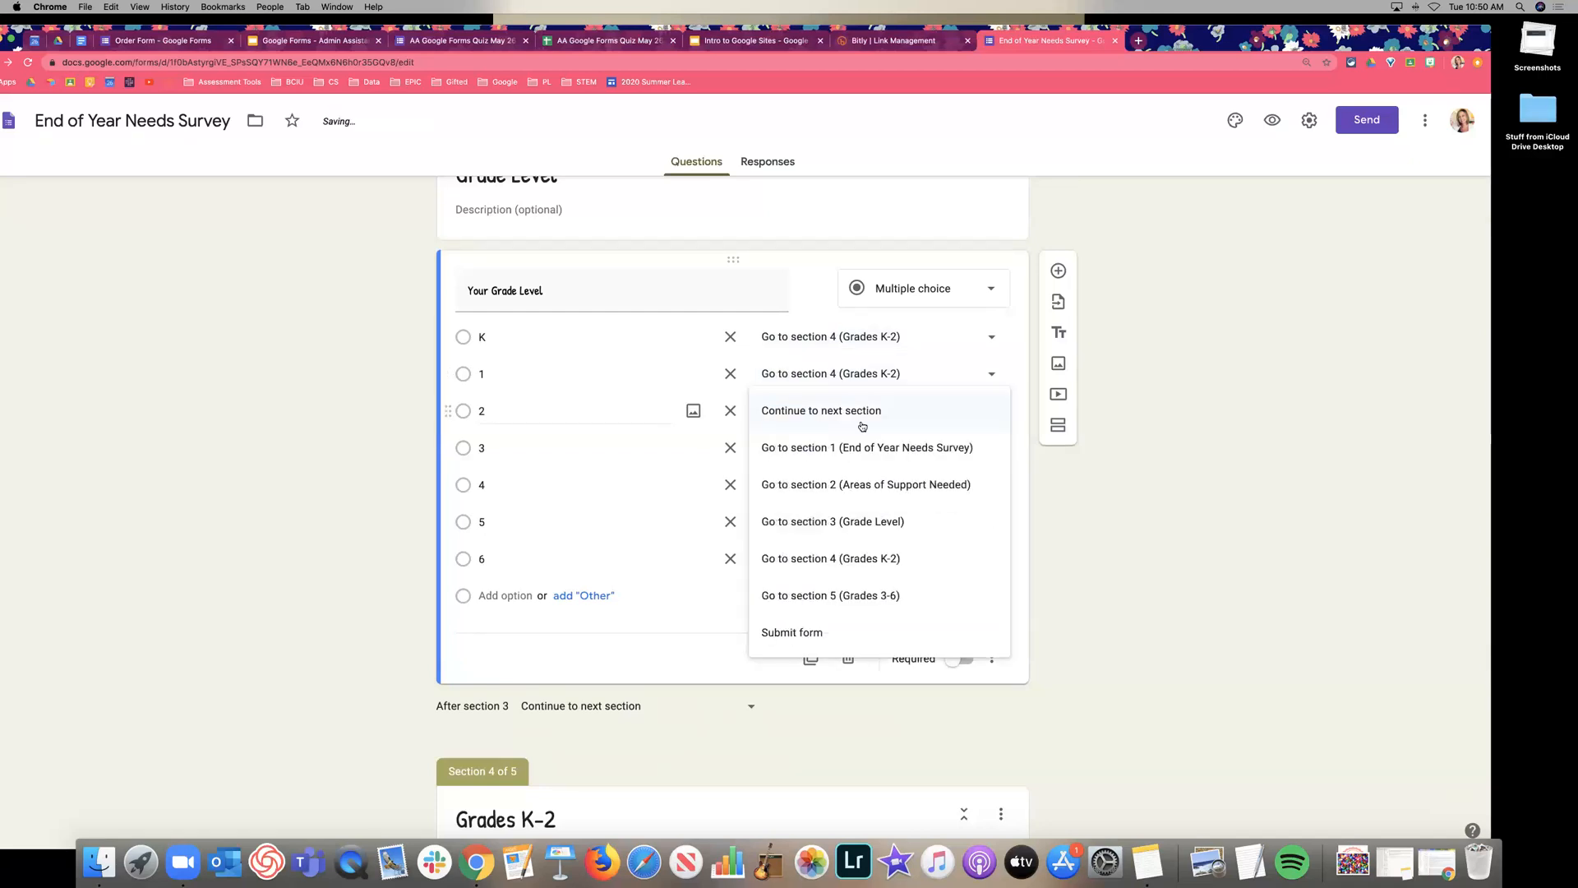
pyautogui.click(878, 562)
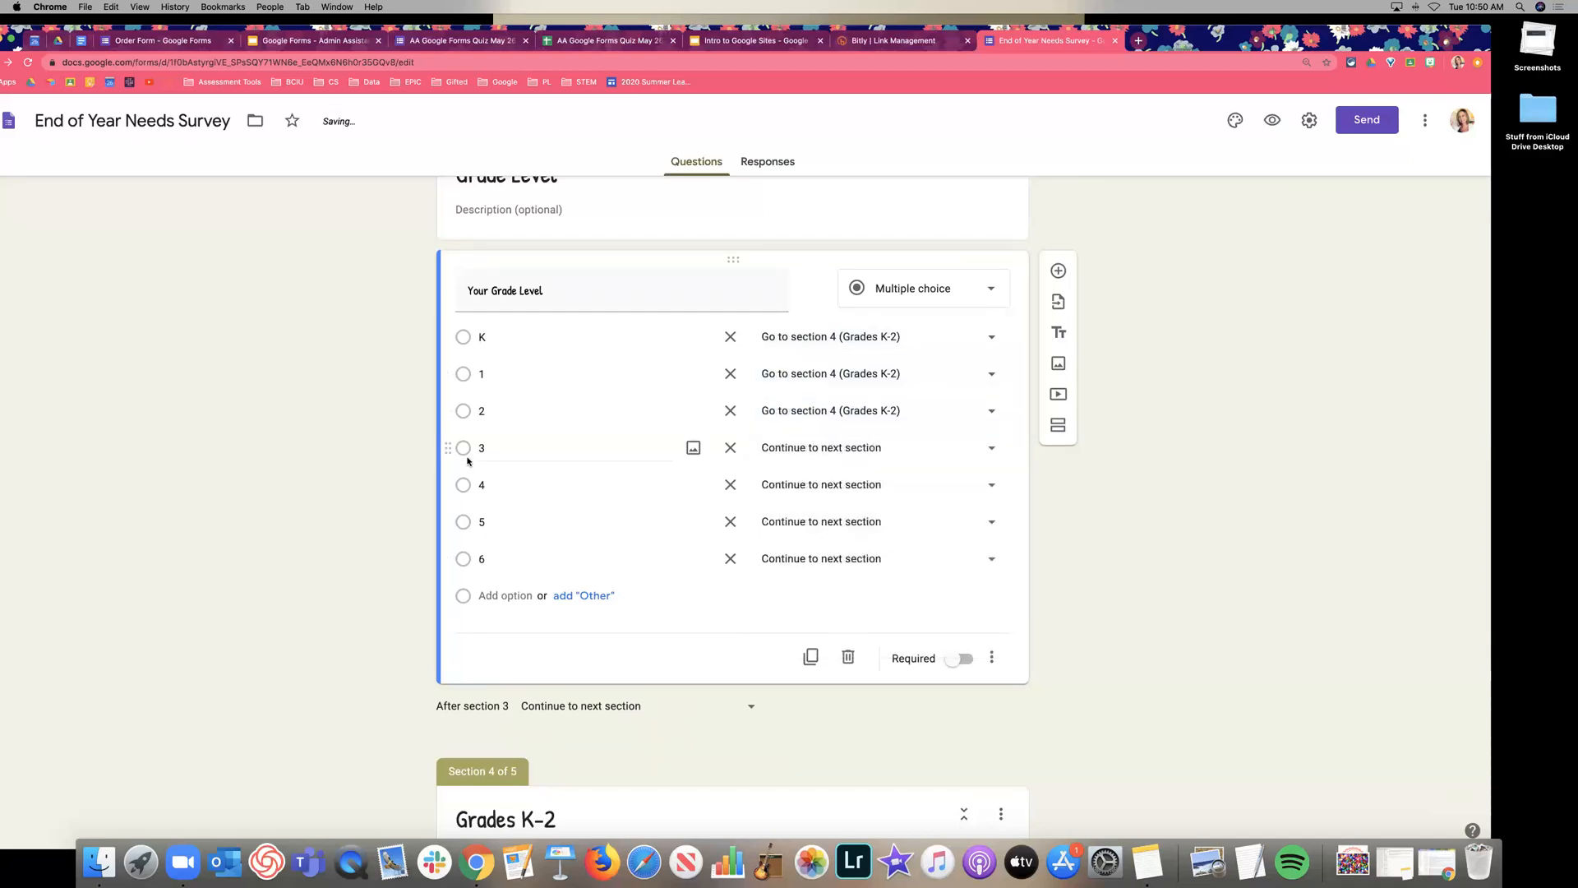
# Send Your Grade Level answers 3, 4, 5 and 6 to the Grades 3-6 section.
pyautogui.click(827, 450)
pyautogui.click(854, 629)
pyautogui.click(834, 485)
pyautogui.click(830, 669)
pyautogui.click(832, 521)
pyautogui.click(845, 705)
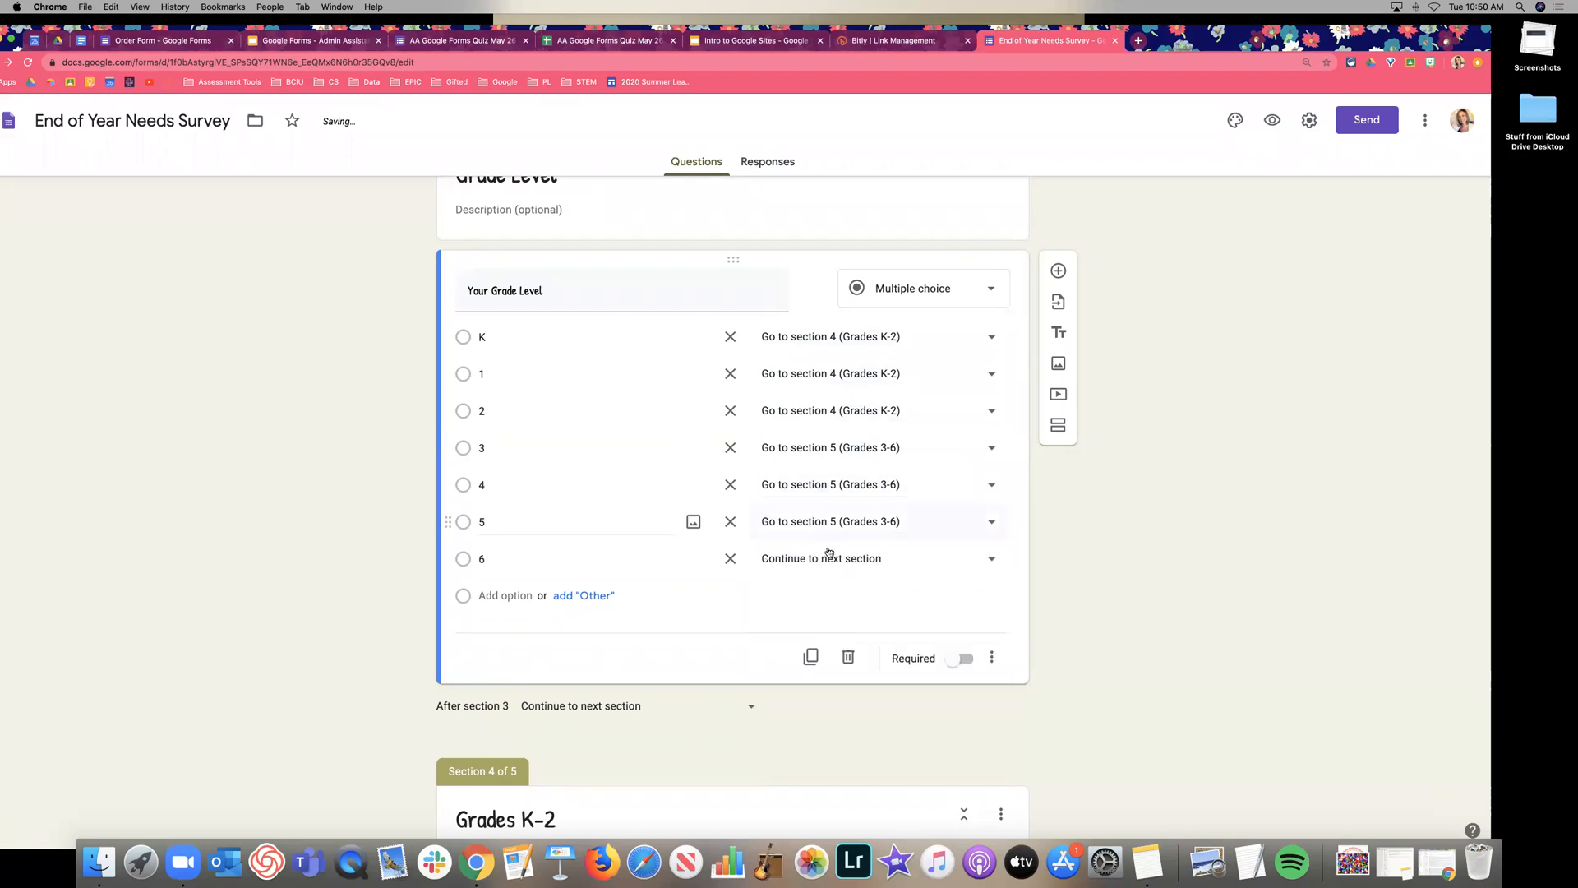
pyautogui.click(829, 555)
pyautogui.click(878, 751)
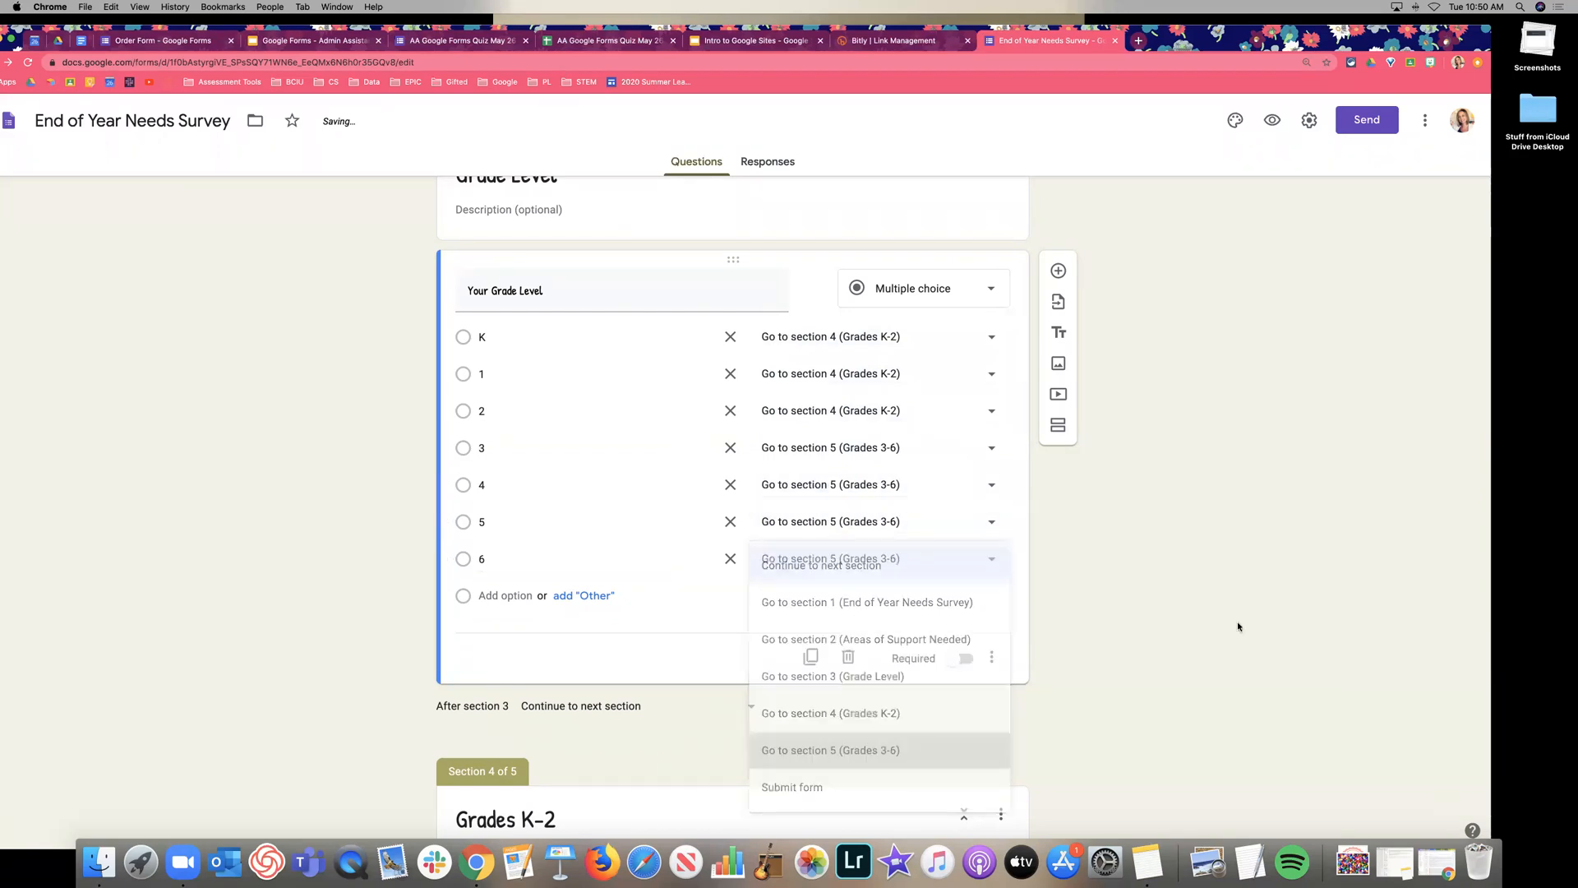
pyautogui.scroll(-2, 1009, 542)
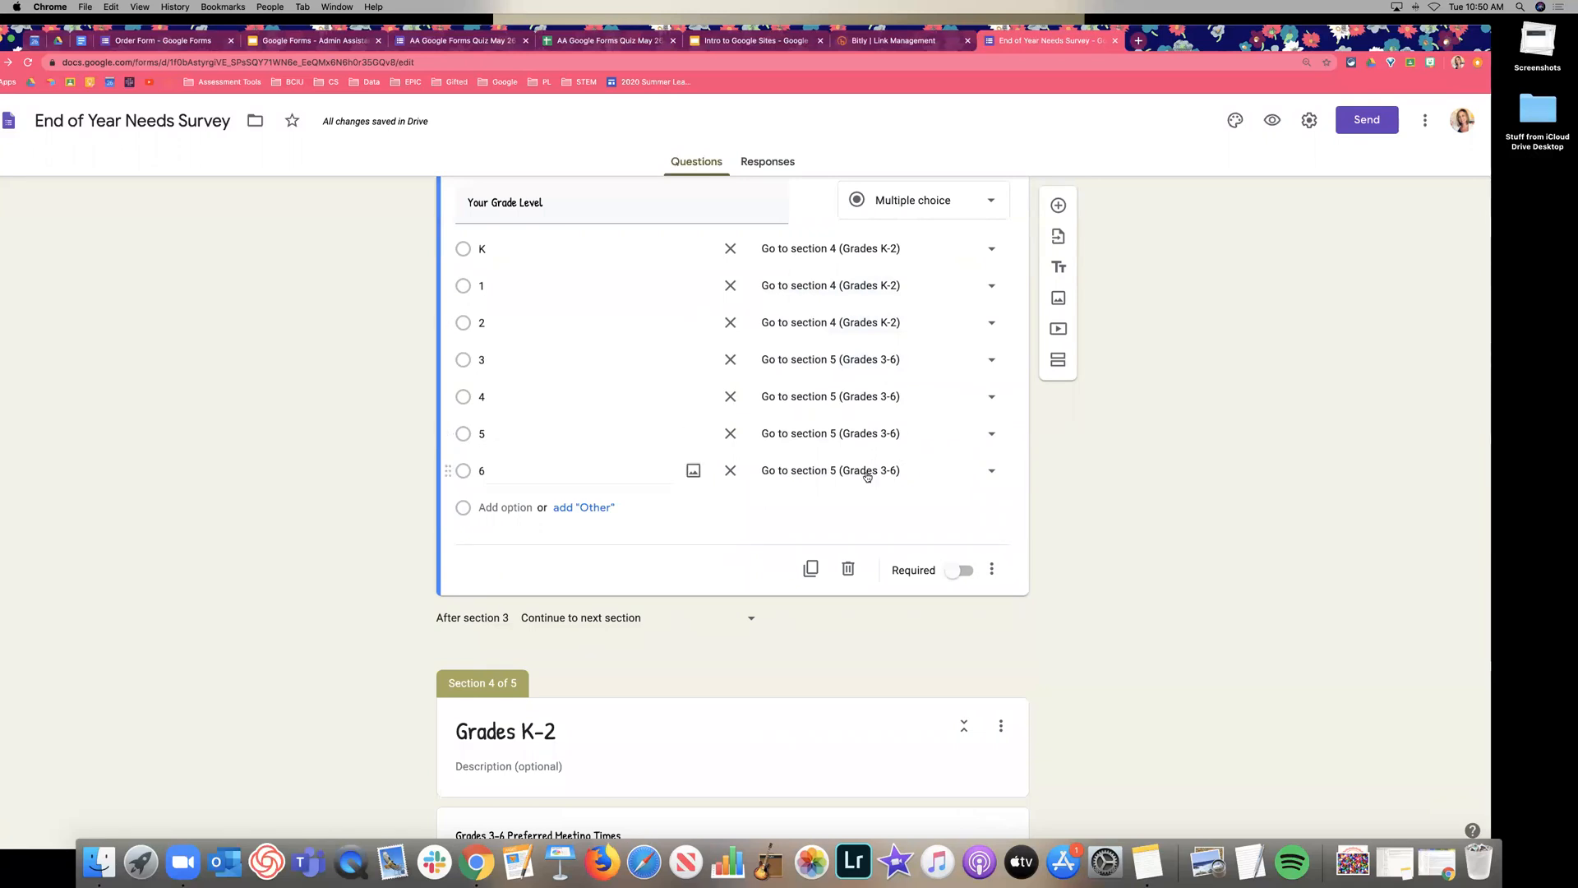
# Set the After section 4 (Grades K-2) destination to Submit form.
pyautogui.scroll(-5, 835, 485)
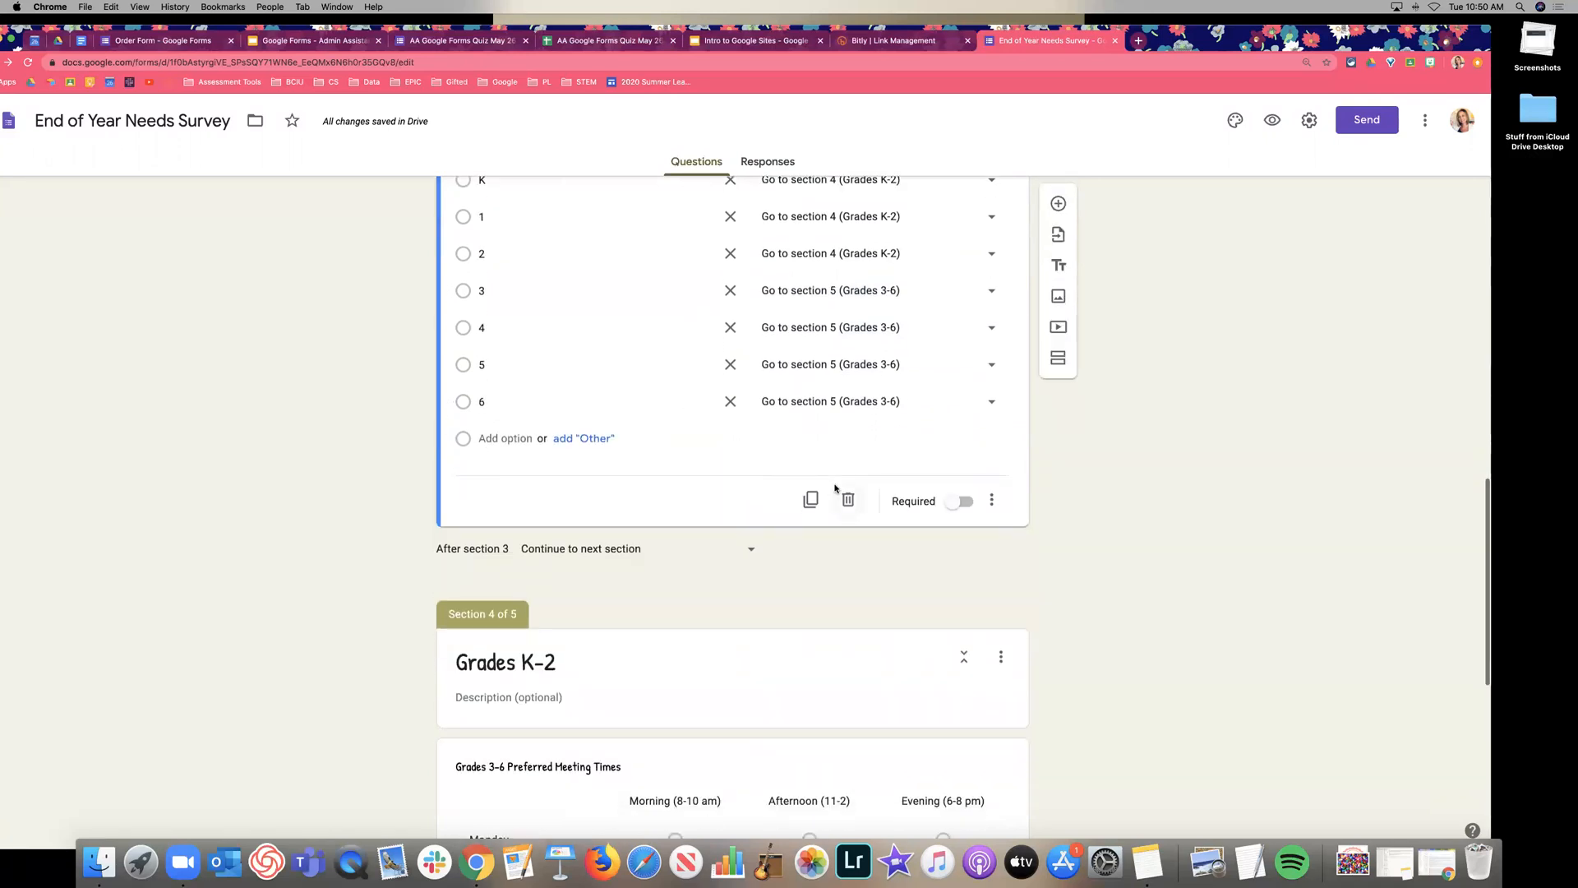
pyautogui.scroll(-4, 848, 473)
pyautogui.scroll(-3, 849, 470)
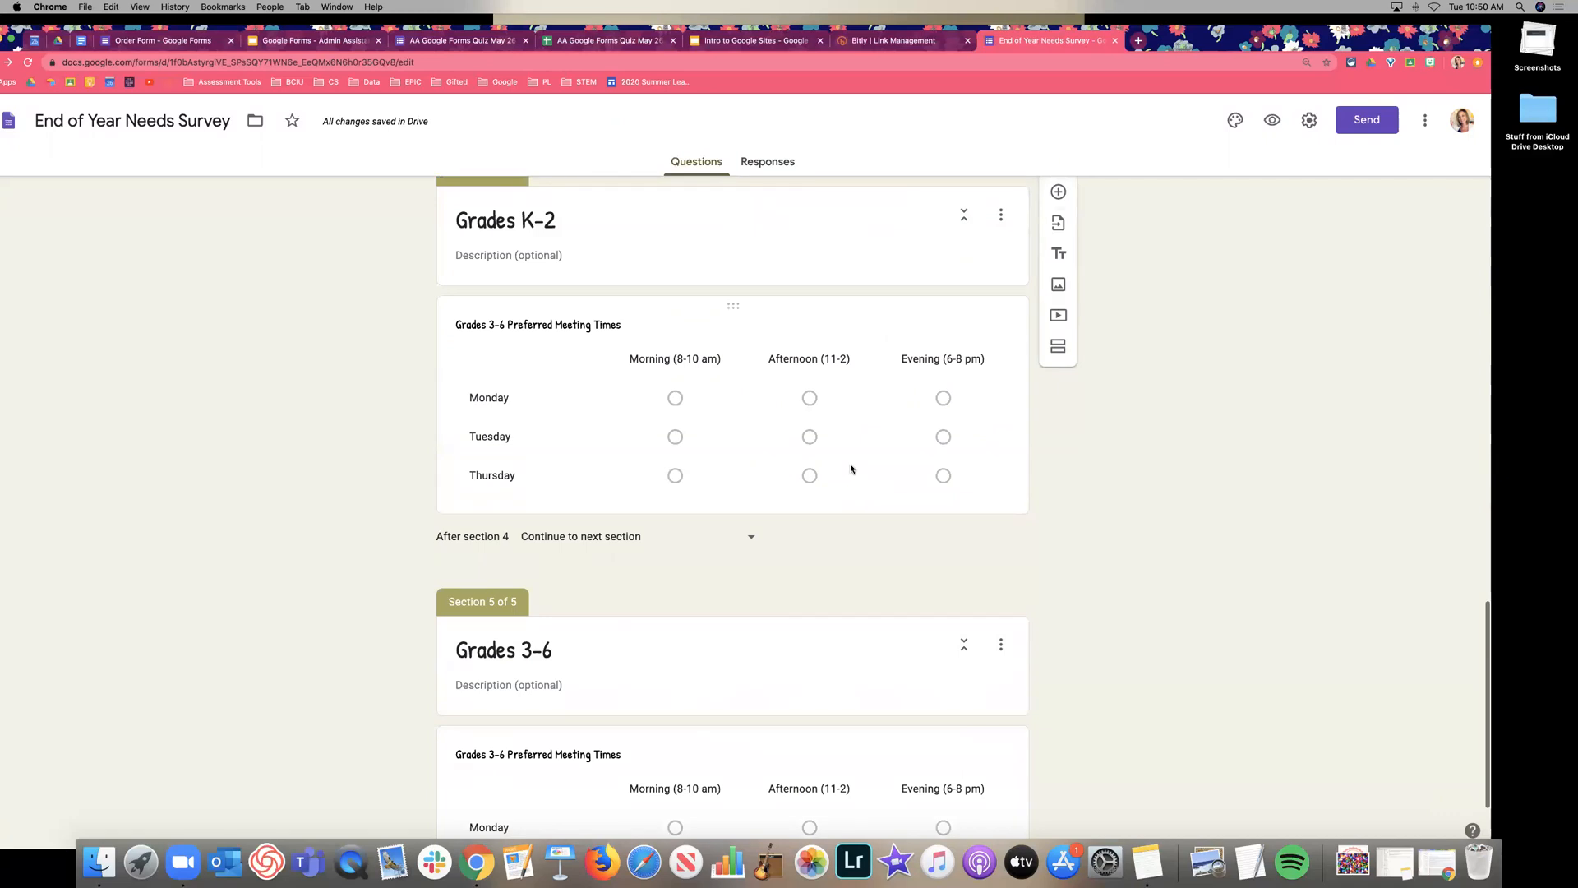
pyautogui.scroll(1, 851, 468)
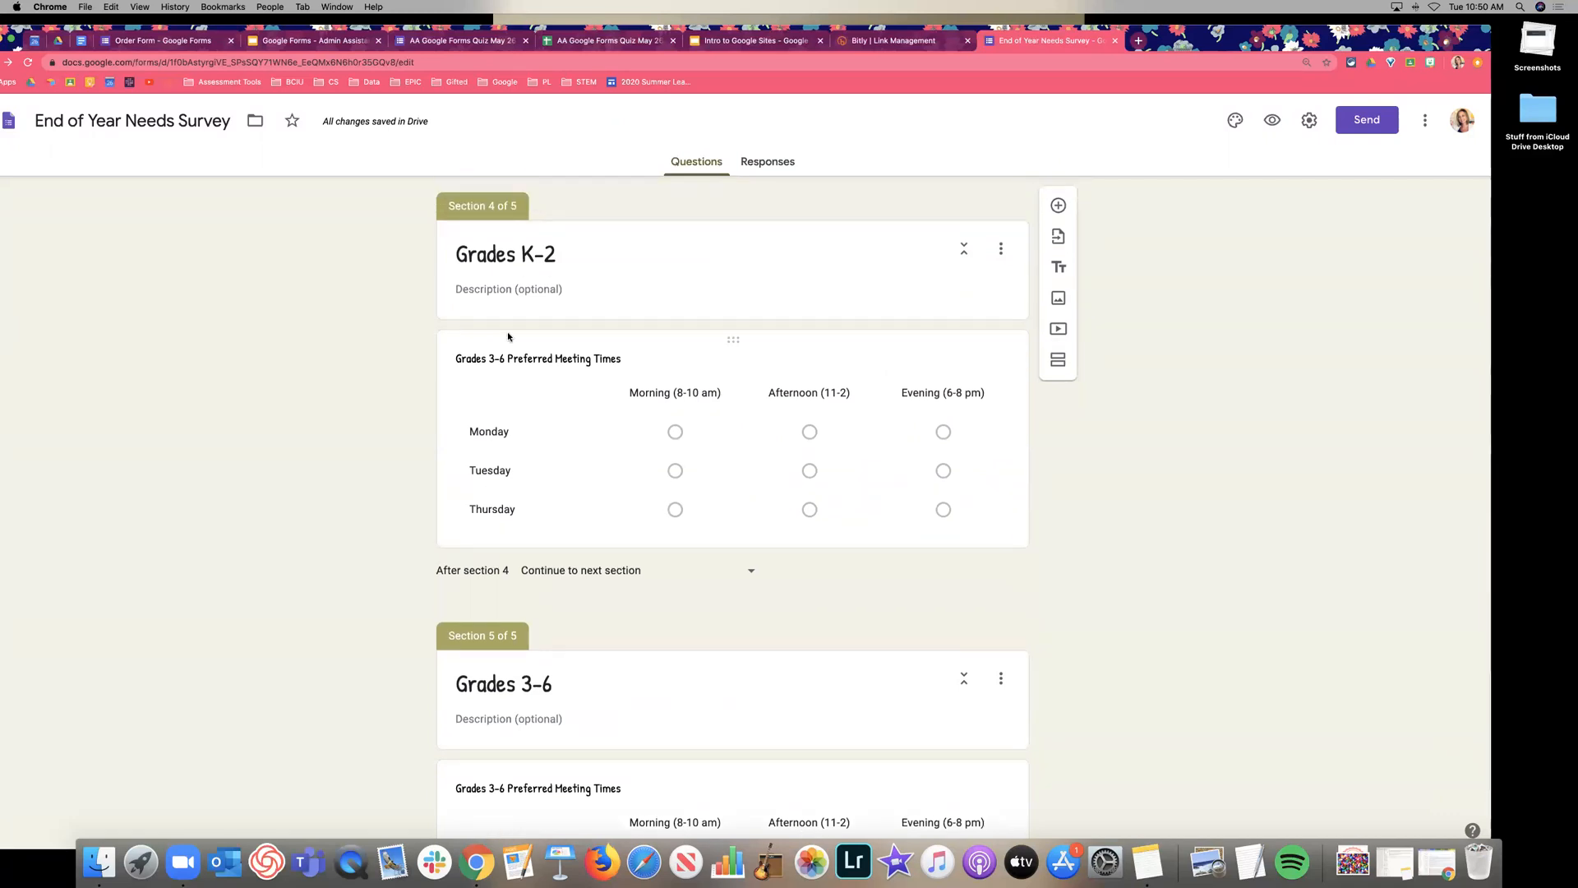
pyautogui.scroll(-1, 546, 257)
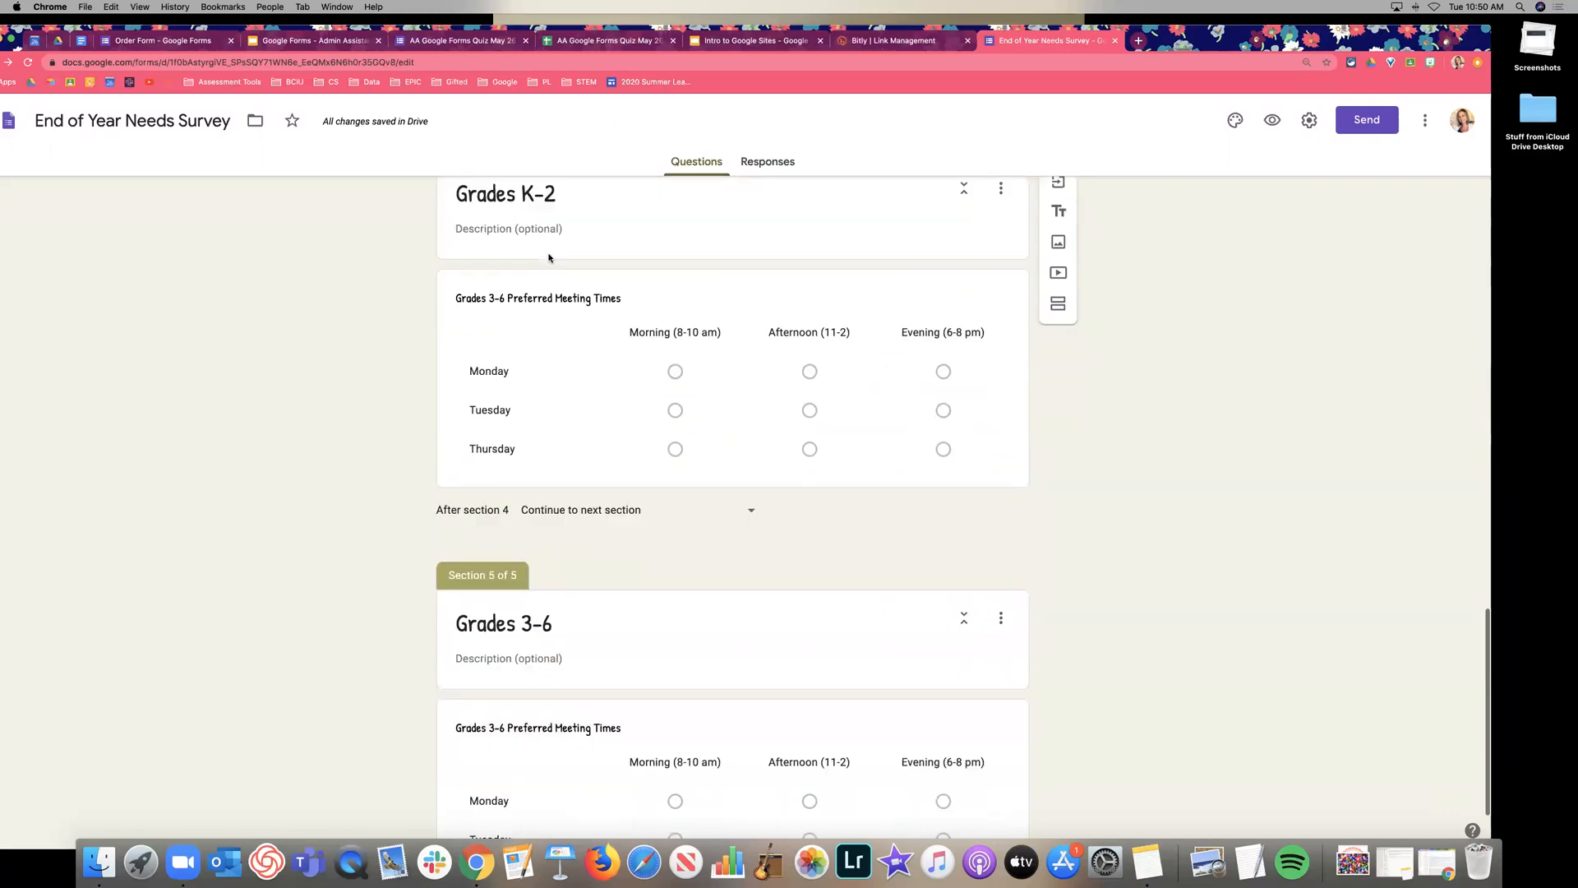
pyautogui.scroll(-3, 654, 592)
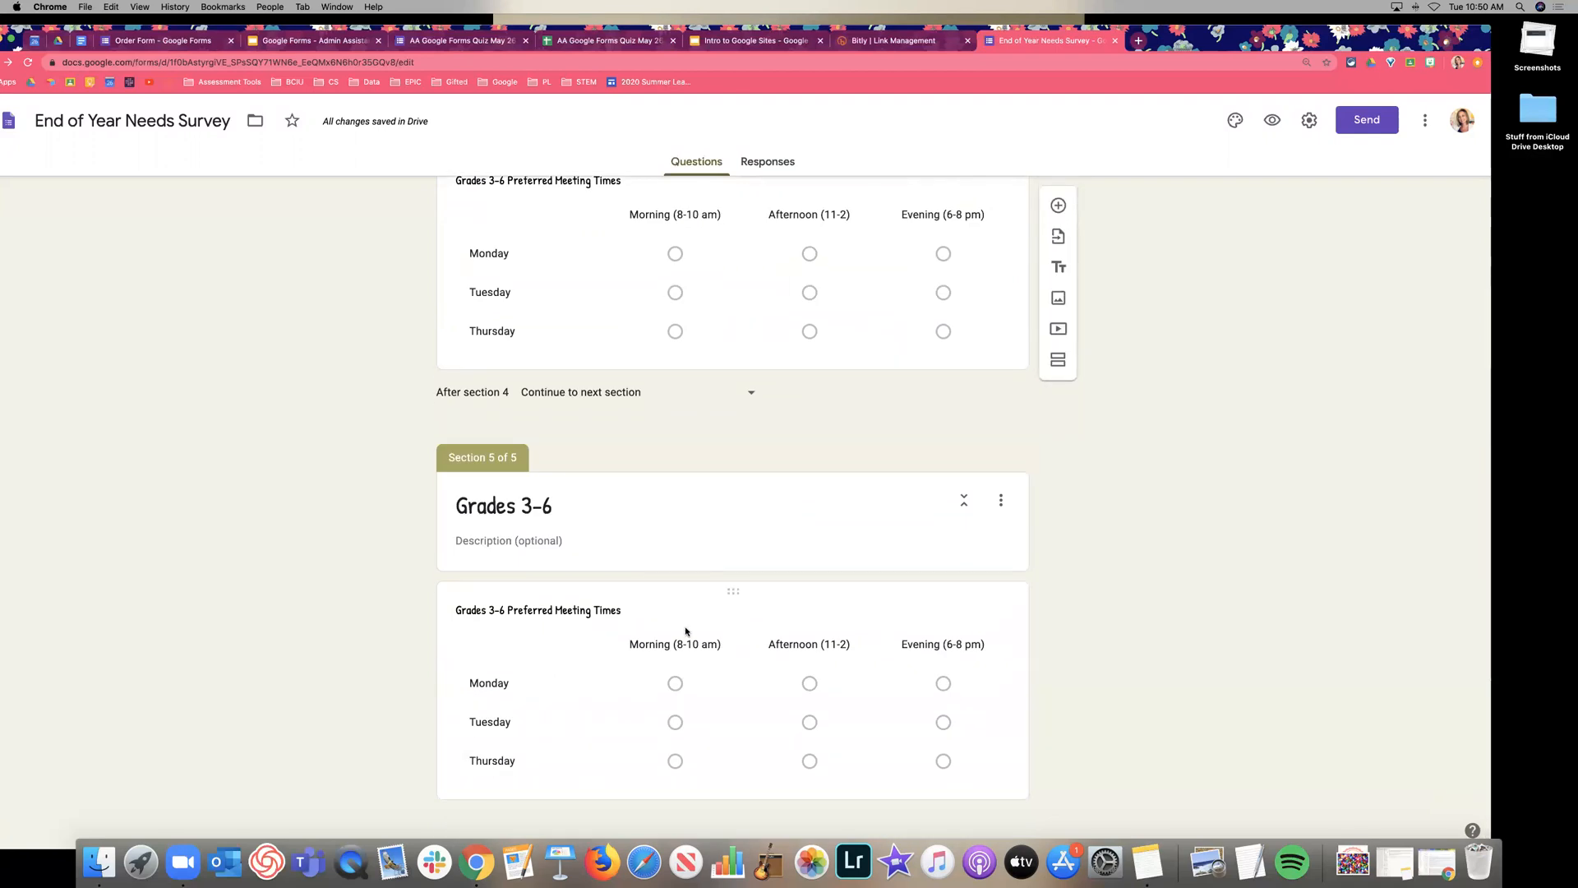
pyautogui.scroll(3, 687, 634)
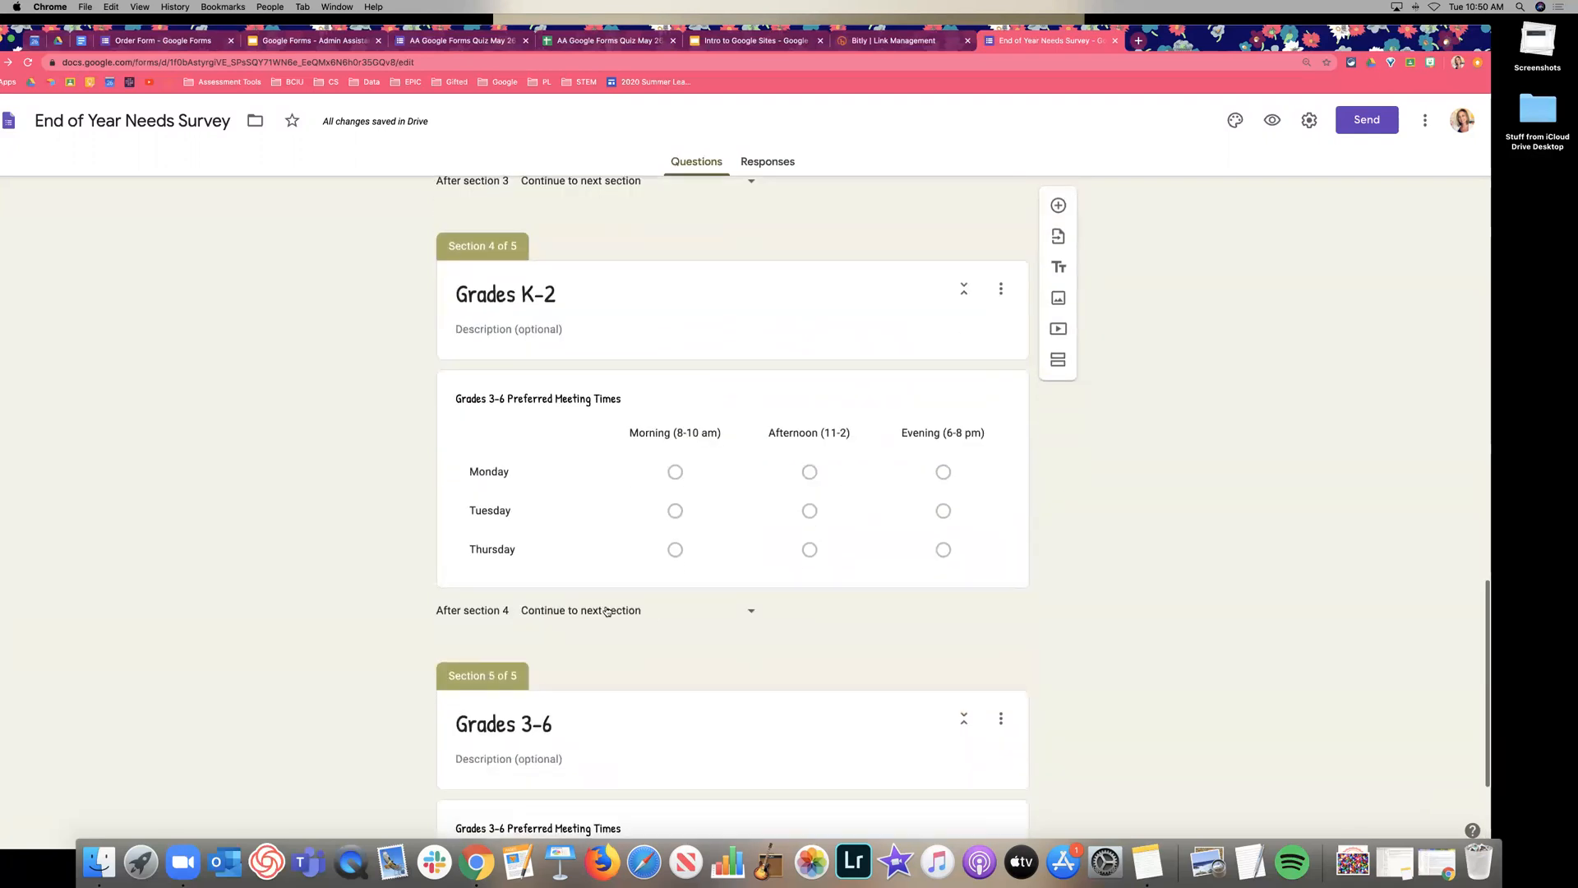
pyautogui.scroll(-1, 608, 607)
pyautogui.click(649, 566)
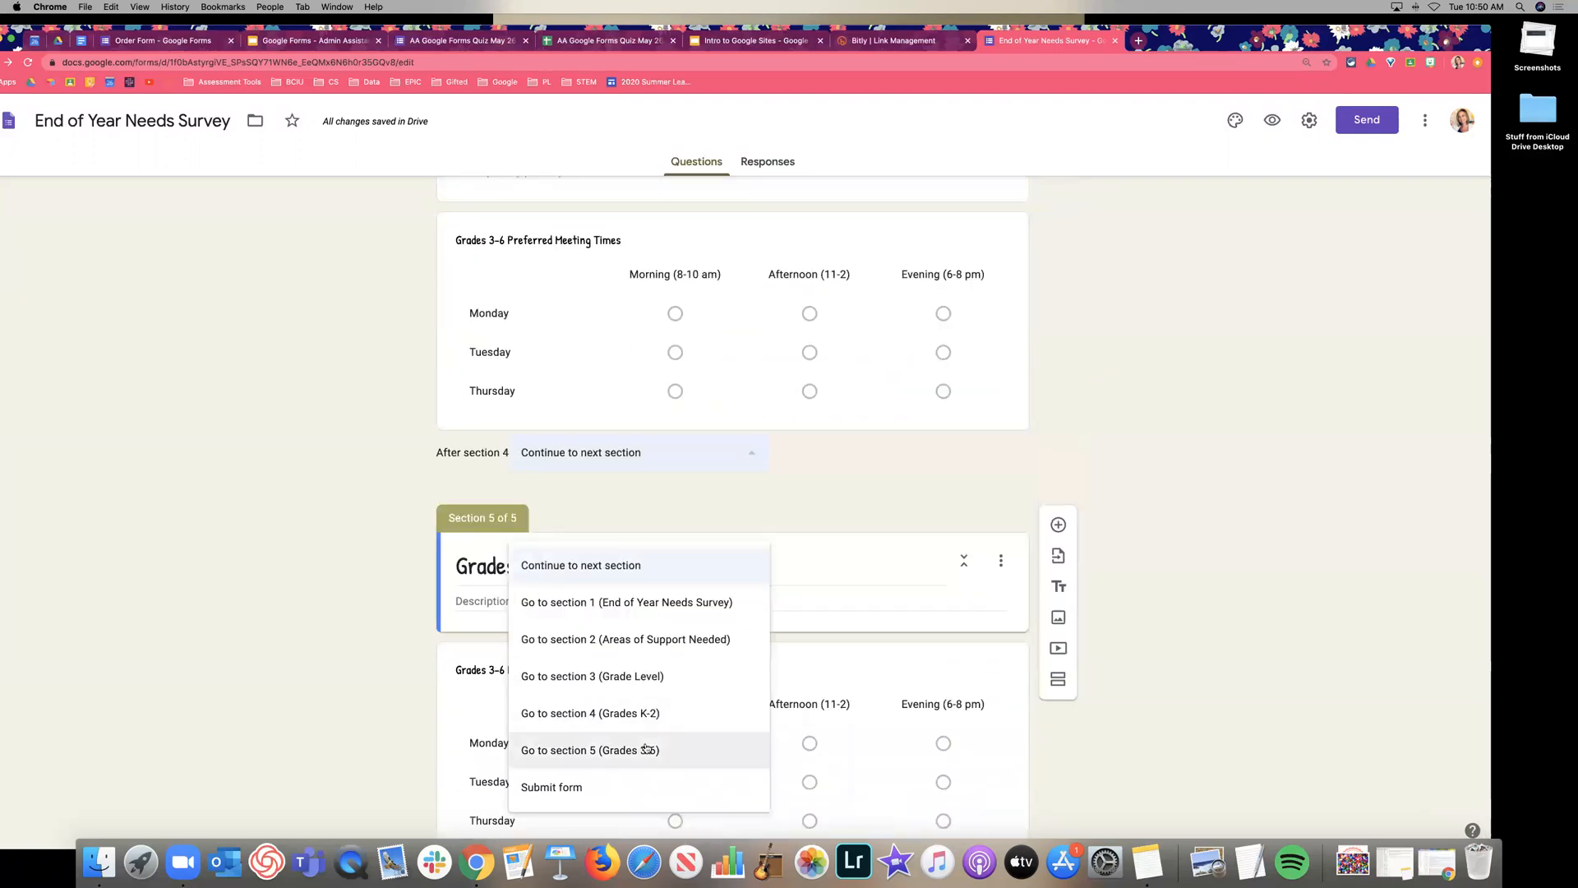
pyautogui.click(617, 785)
pyautogui.scroll(-1, 691, 489)
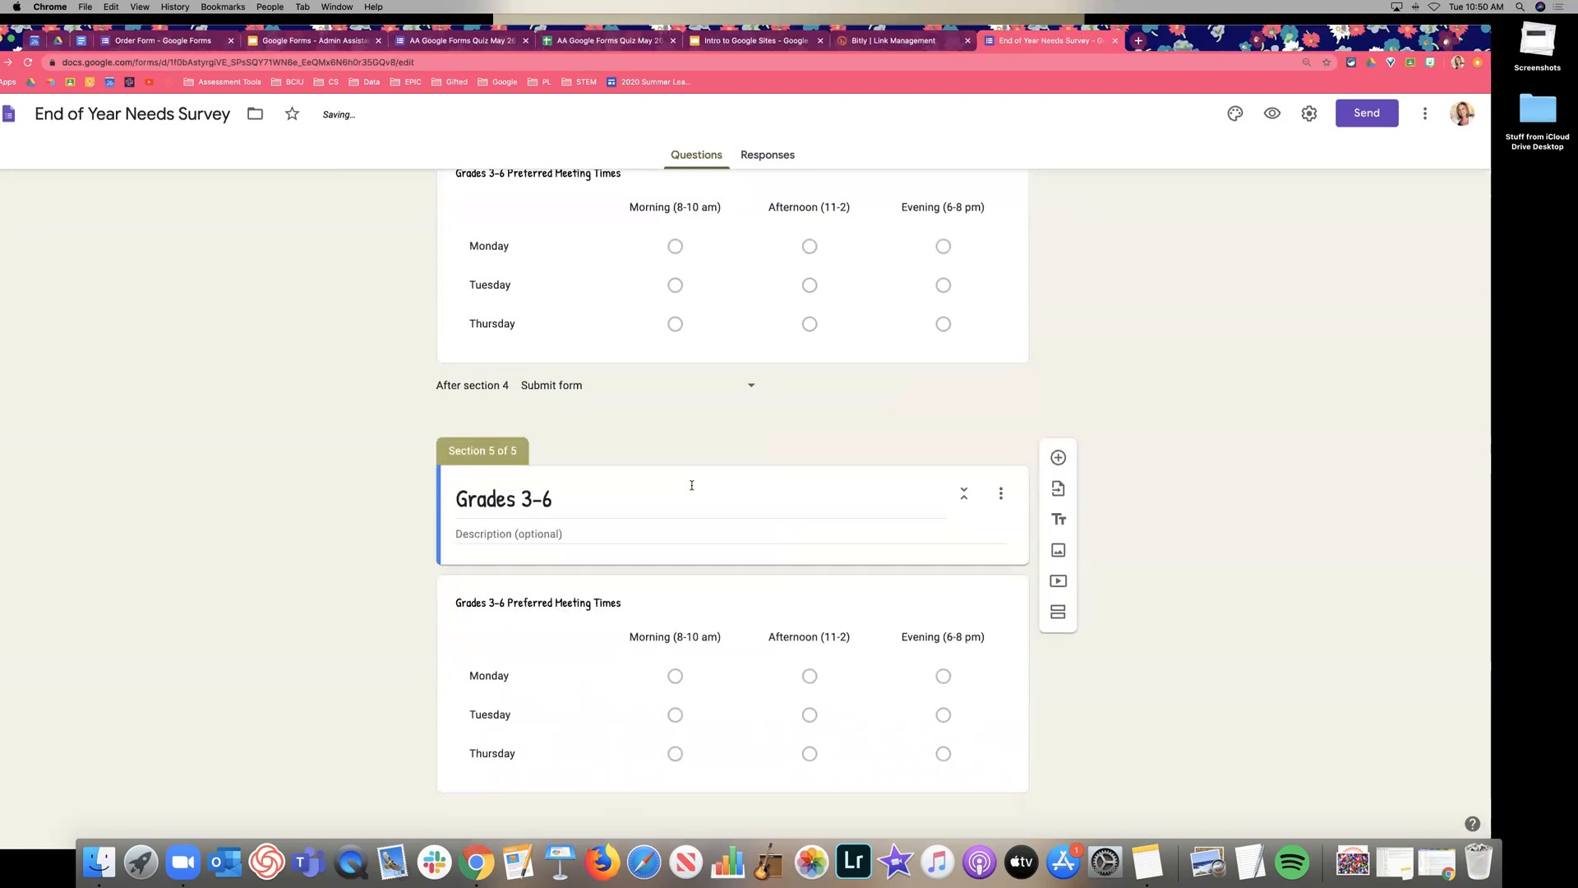
# Open the form preview, fill in the respondent's e-mail and name, and go to the next page.
pyautogui.click(1272, 122)
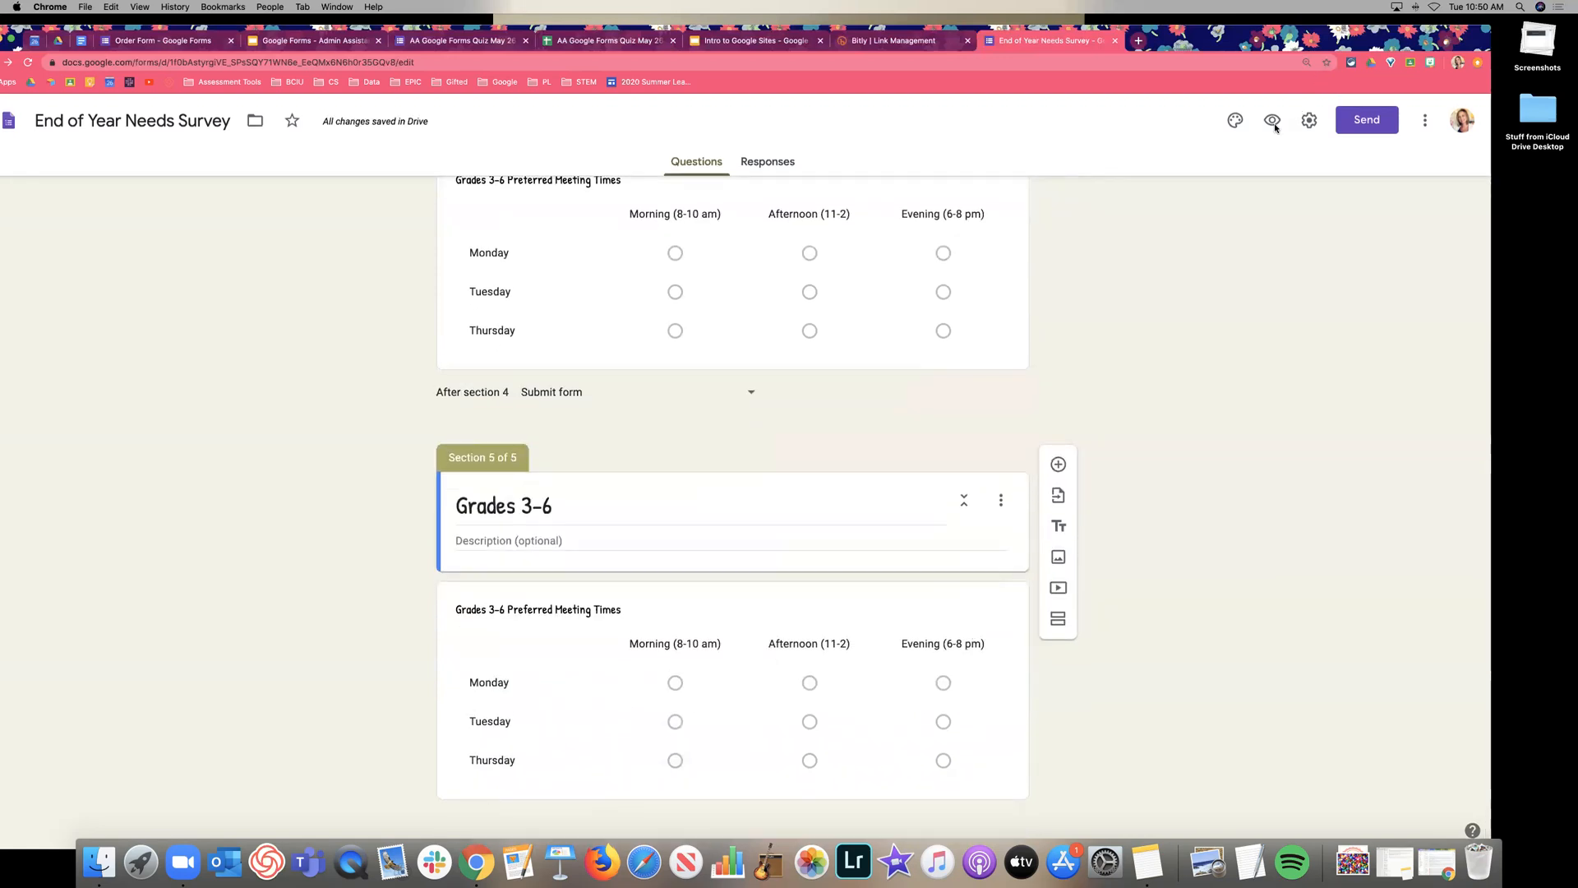
pyautogui.click(531, 457)
pyautogui.click(542, 475)
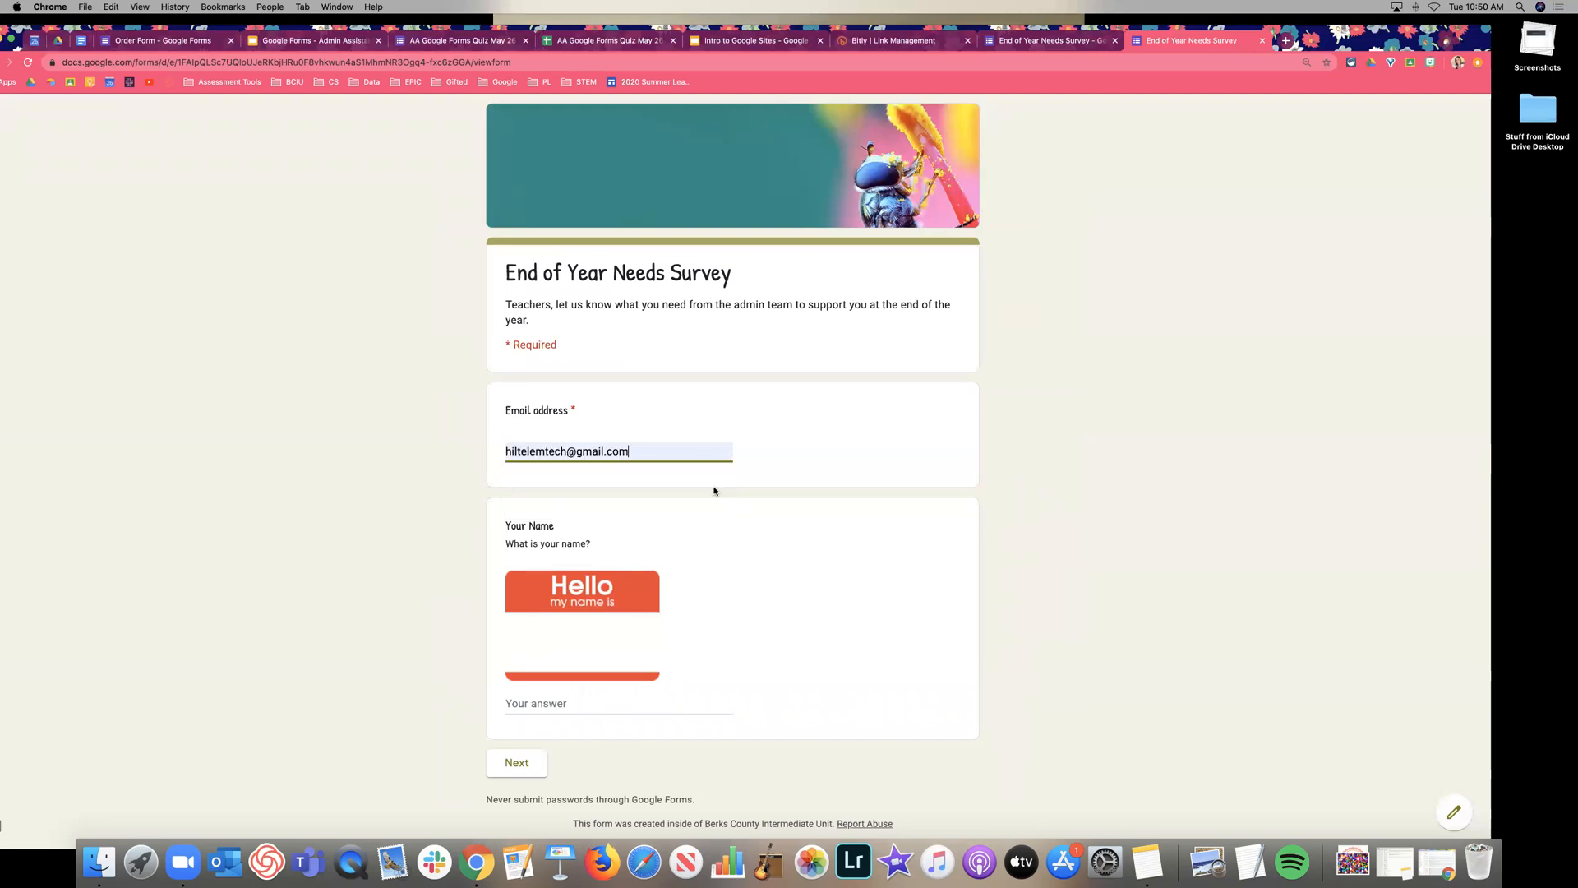
pyautogui.scroll(-1, 715, 489)
pyautogui.click(549, 671)
pyautogui.write('bri')
pyautogui.click(522, 724)
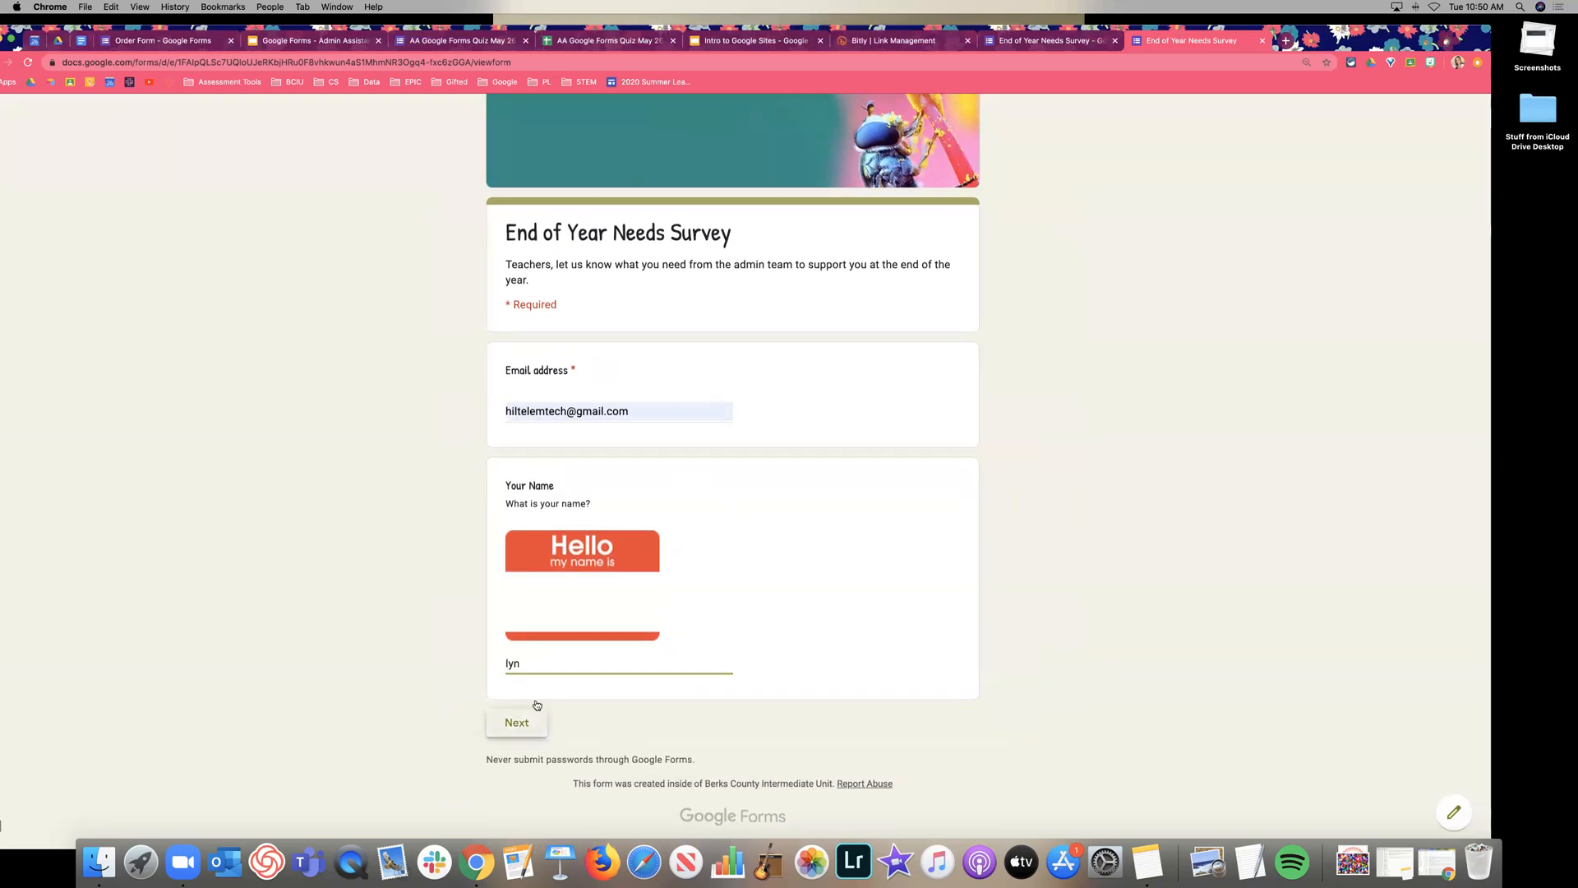
# Tick Room maintenance and Report cards/assessments, answer grade 4, and continue to its branch.
pyautogui.click(515, 468)
pyautogui.click(513, 441)
pyautogui.click(588, 553)
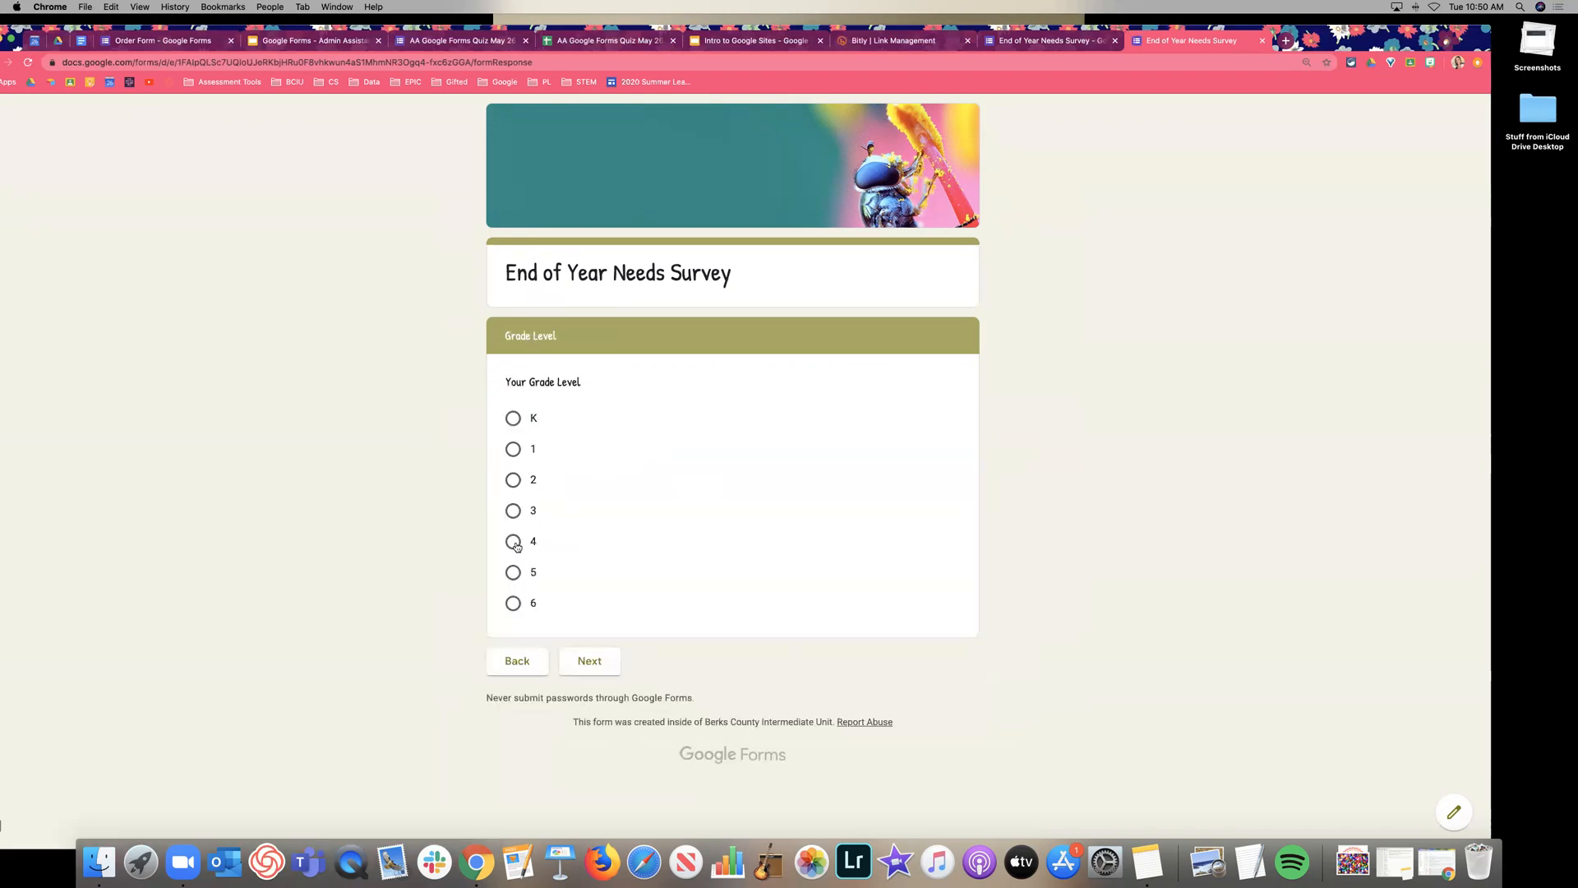
pyautogui.click(516, 544)
pyautogui.click(589, 663)
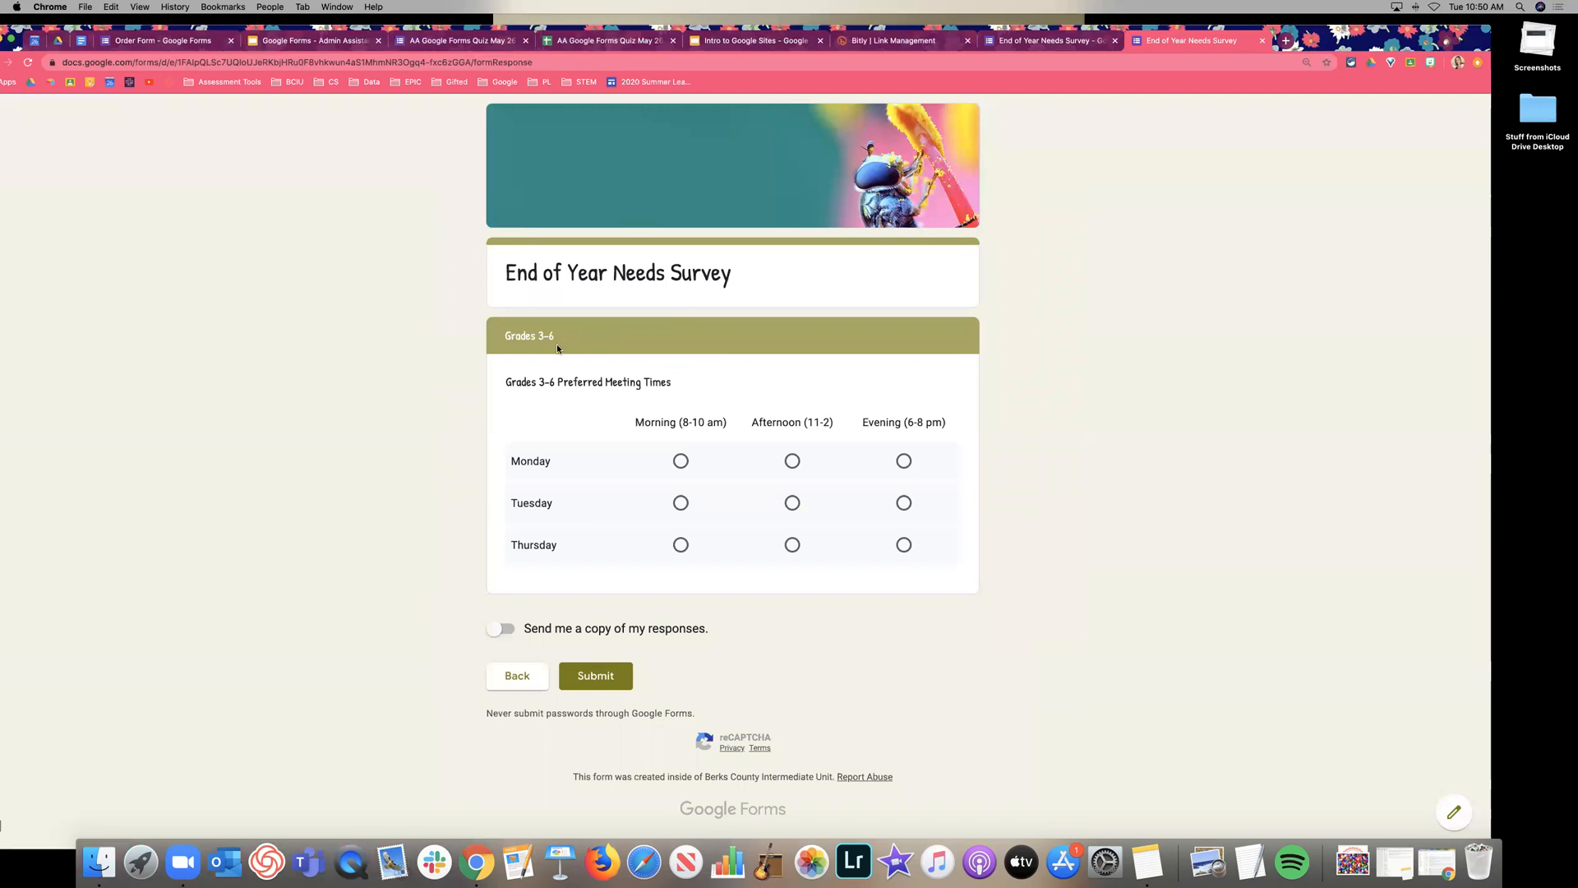
# Pick Monday afternoon, Tuesday morning and Thursday afternoon meeting times, then leave the preview unsubmitted.
pyautogui.click(792, 460)
pyautogui.click(680, 502)
pyautogui.click(791, 546)
pyautogui.click(1263, 41)
pyautogui.click(878, 278)
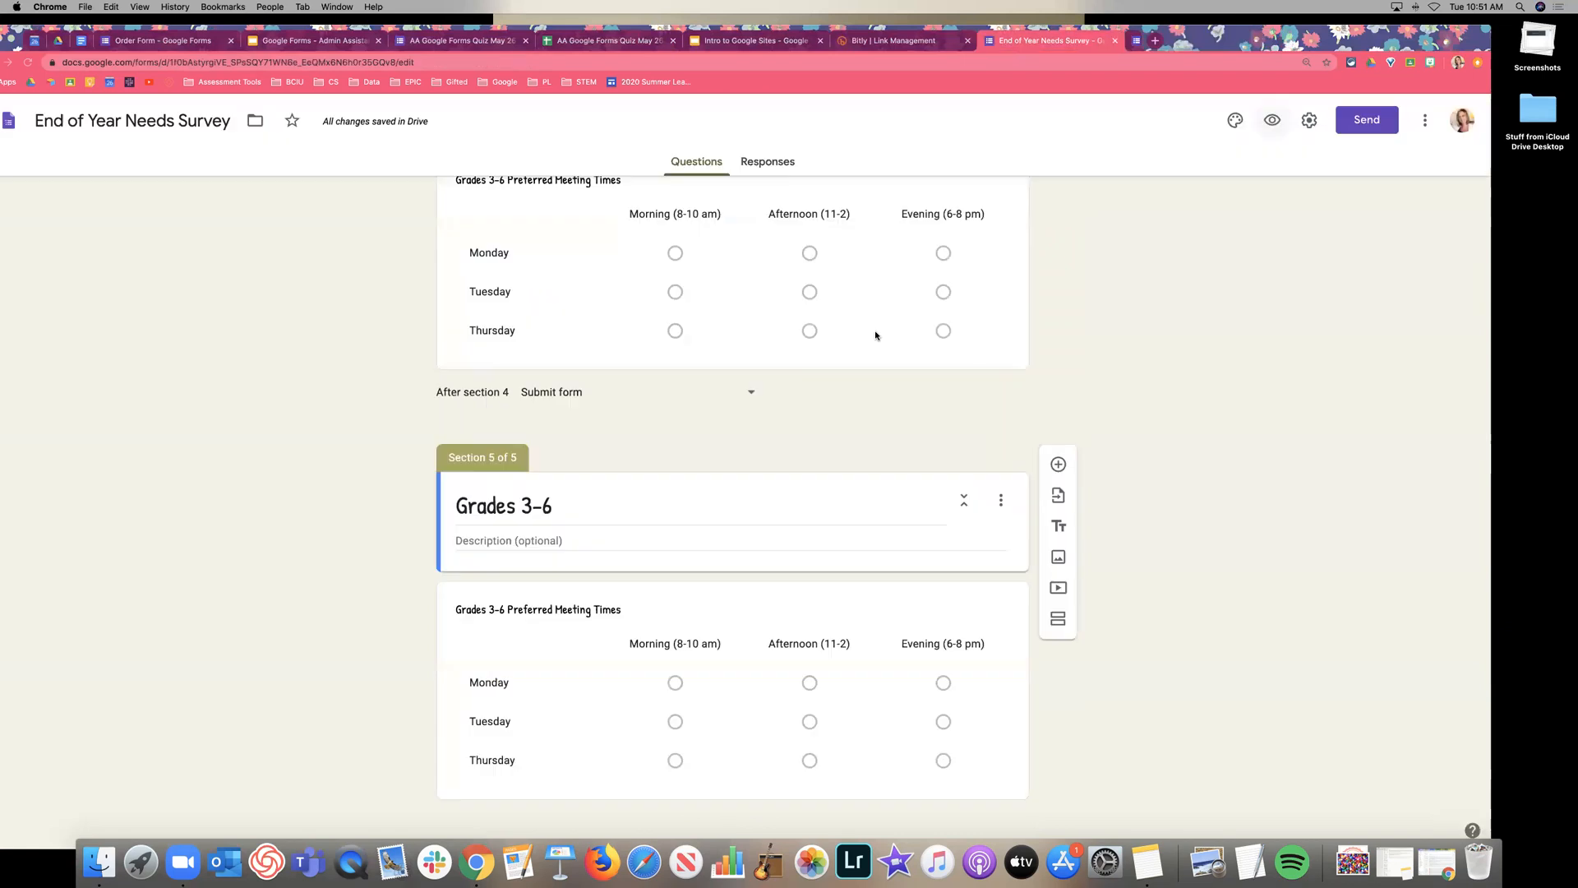
# Enable email notifications for new responses and link a new End of Year Needs Survey (Responses) spreadsheet.
pyautogui.scroll(15, 1083, 333)
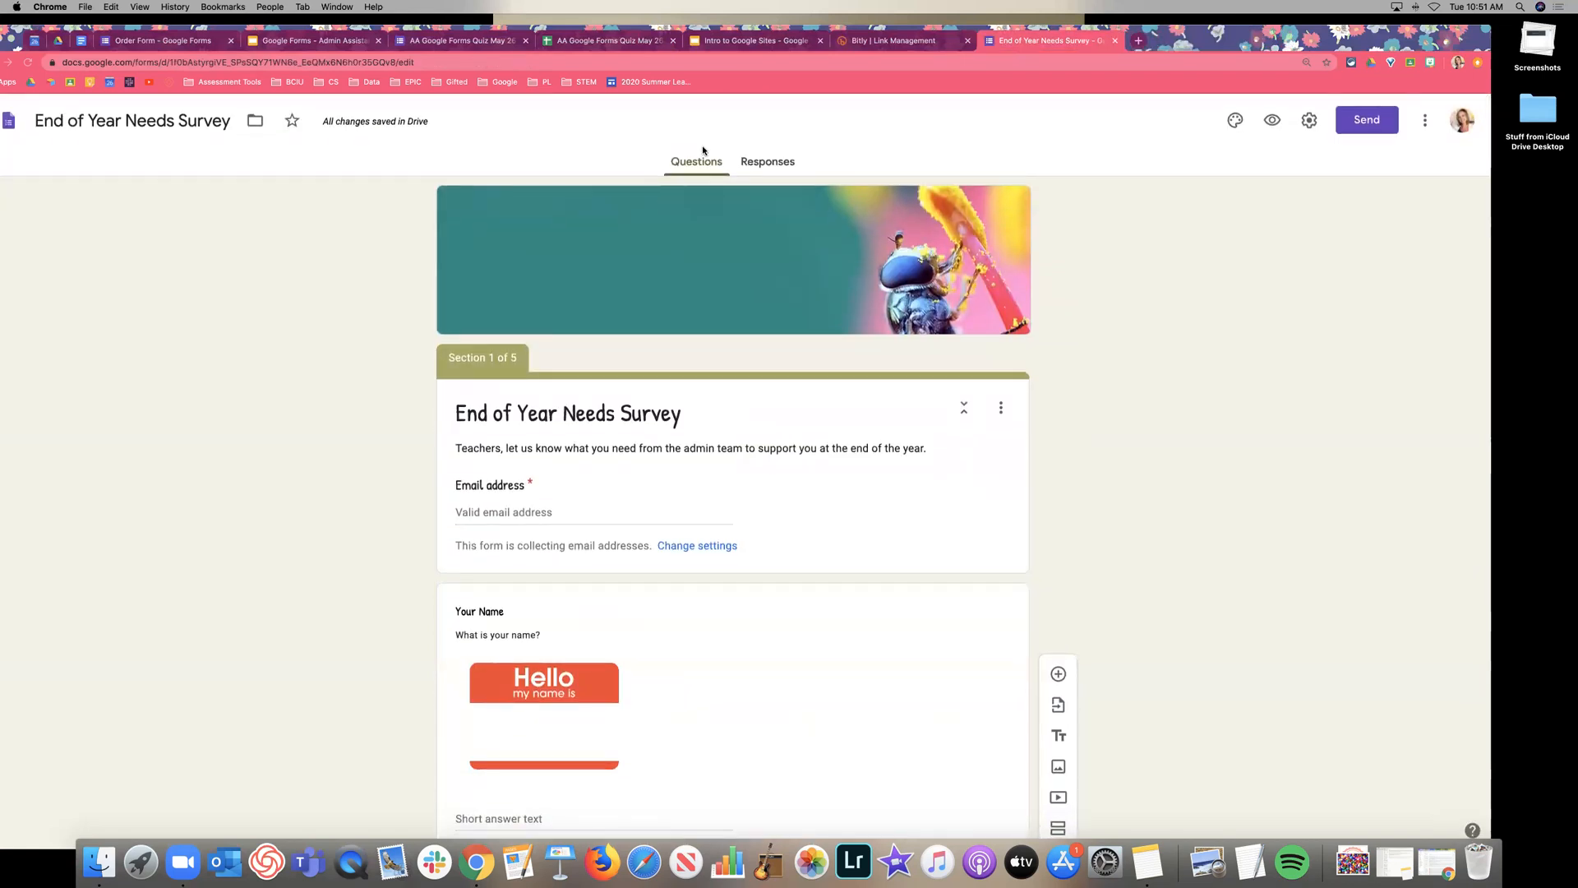
pyautogui.click(783, 169)
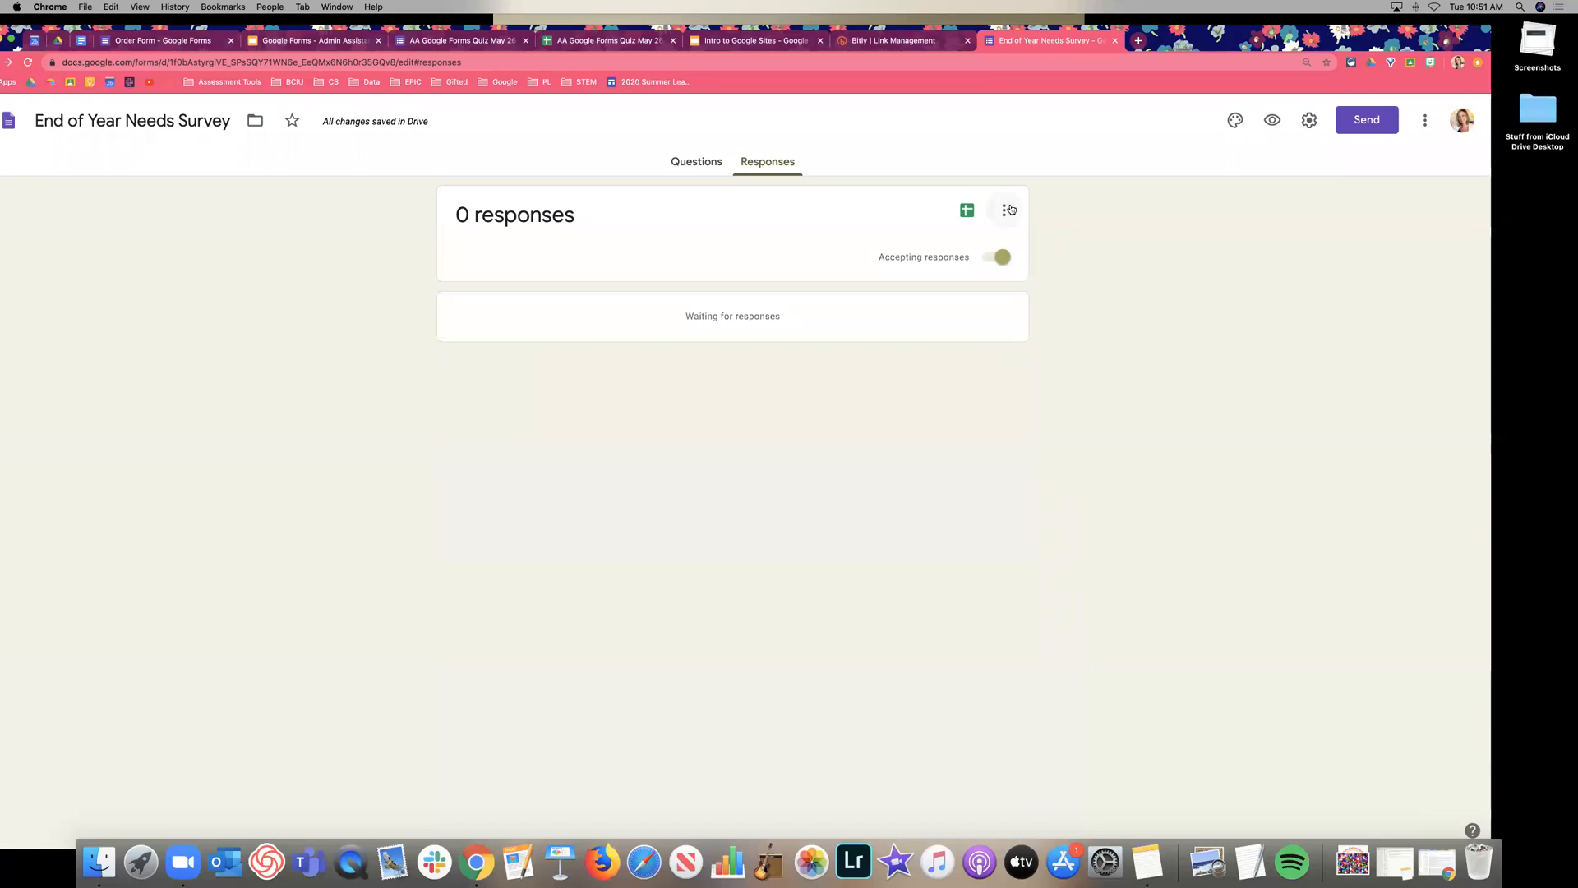
pyautogui.click(1012, 214)
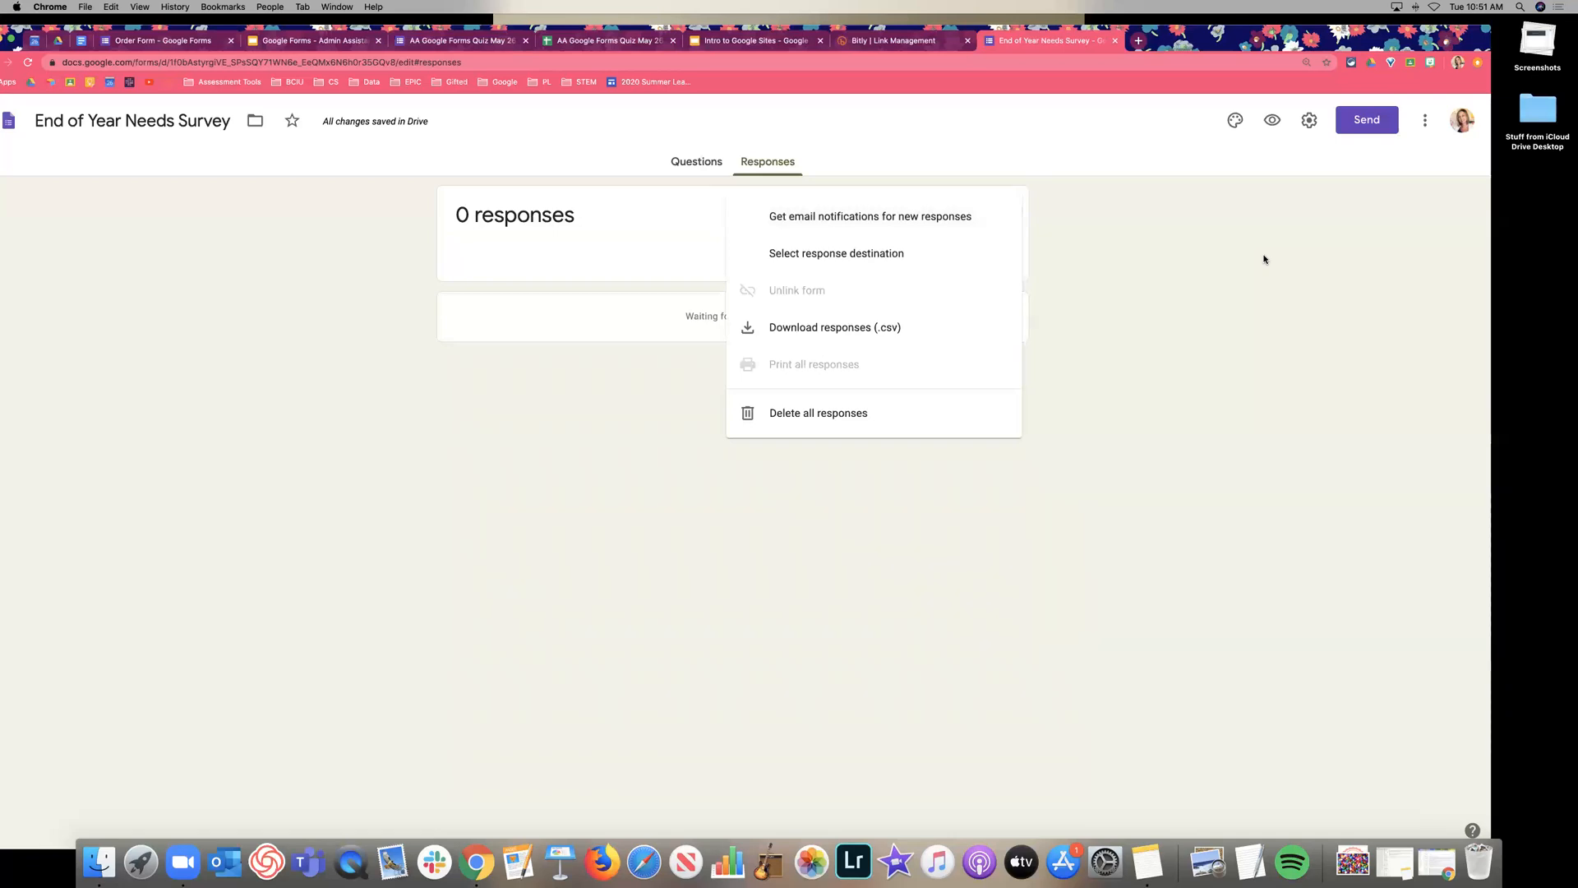
pyautogui.click(1220, 216)
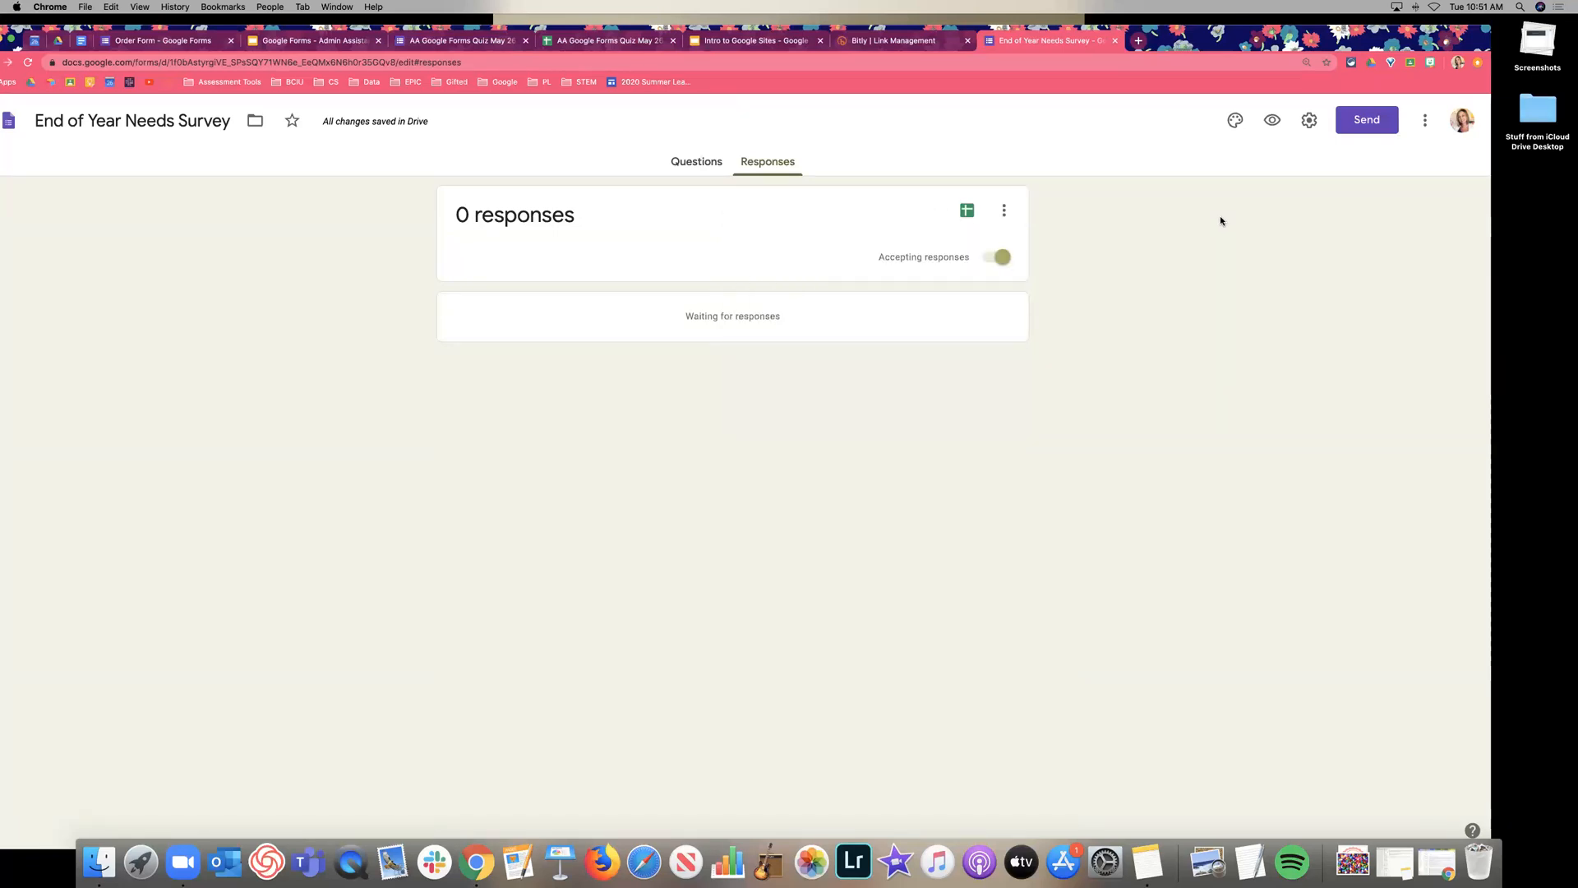
pyautogui.click(1008, 210)
pyautogui.click(908, 228)
pyautogui.click(965, 214)
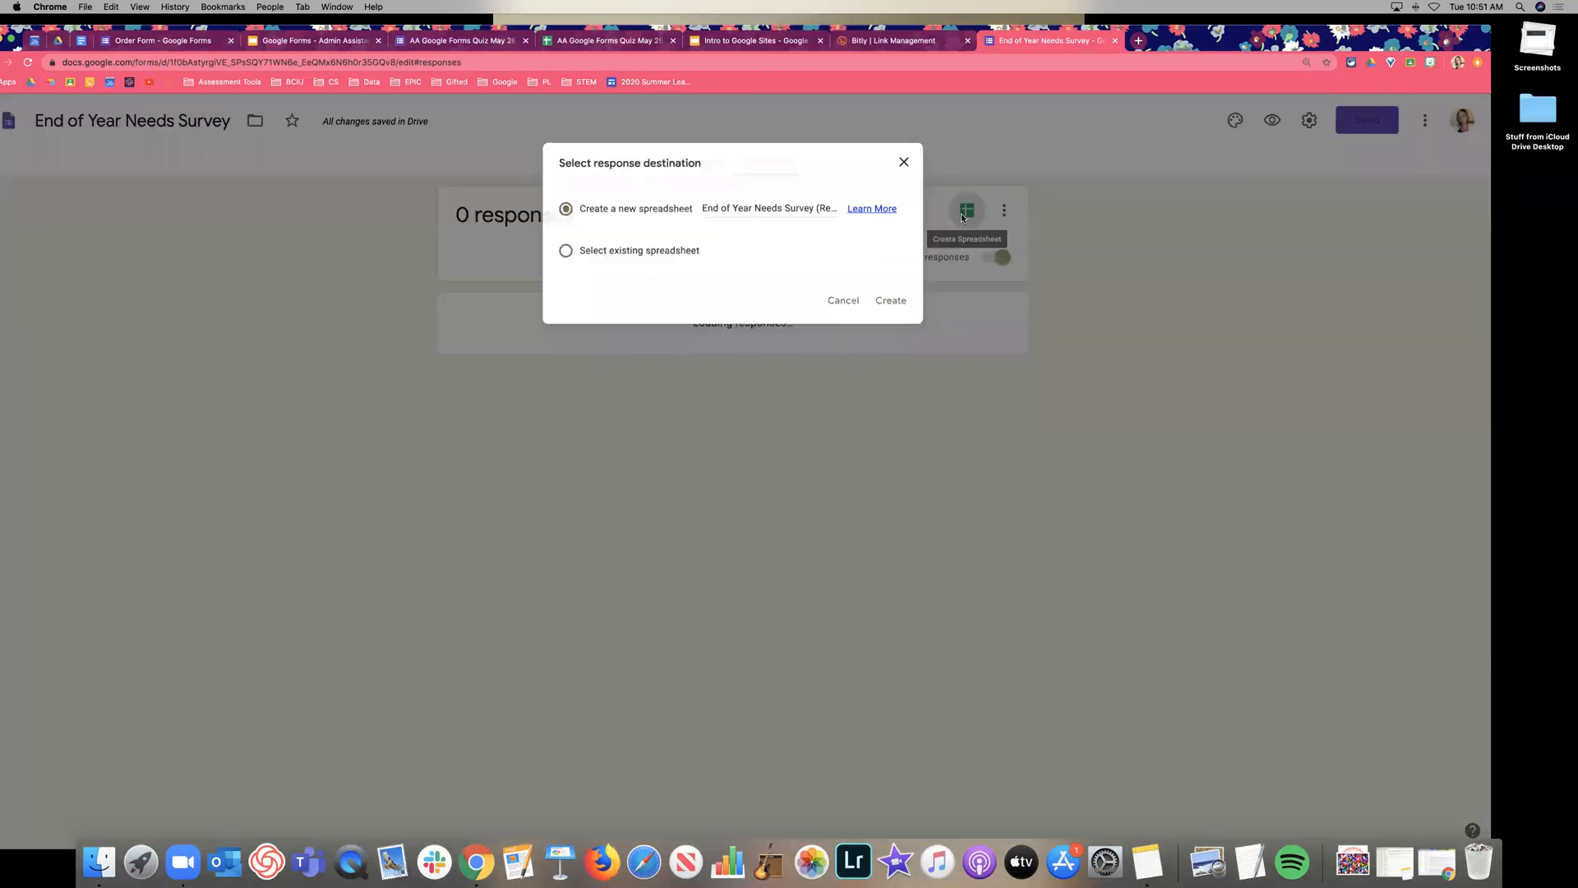
pyautogui.click(912, 309)
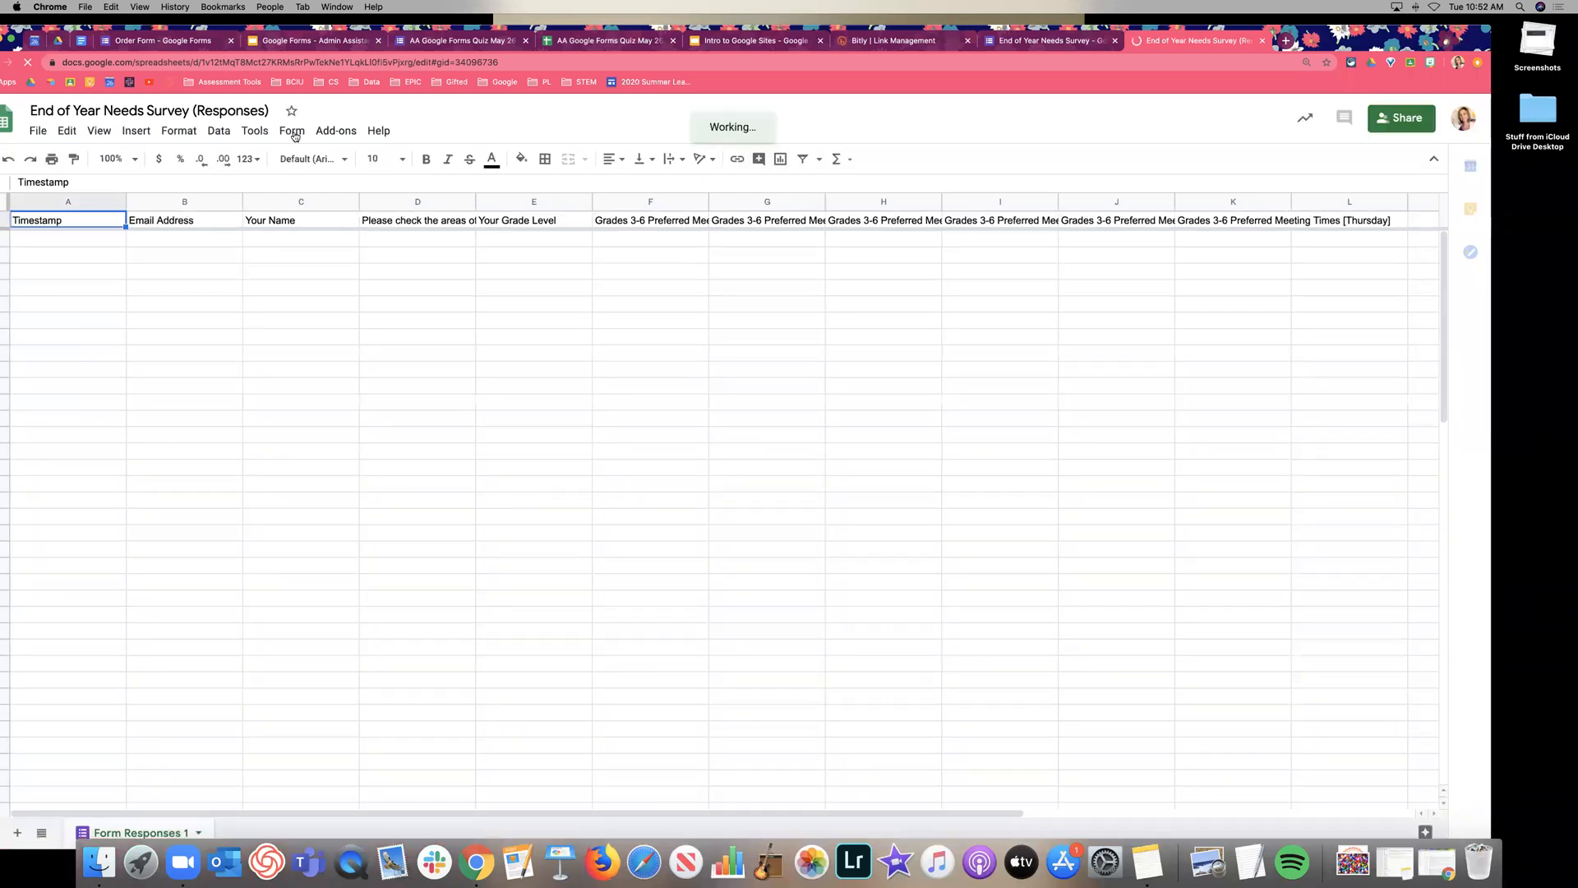
# Add a notification rule that emails right away whenever a user submits the form.
pyautogui.click(262, 136)
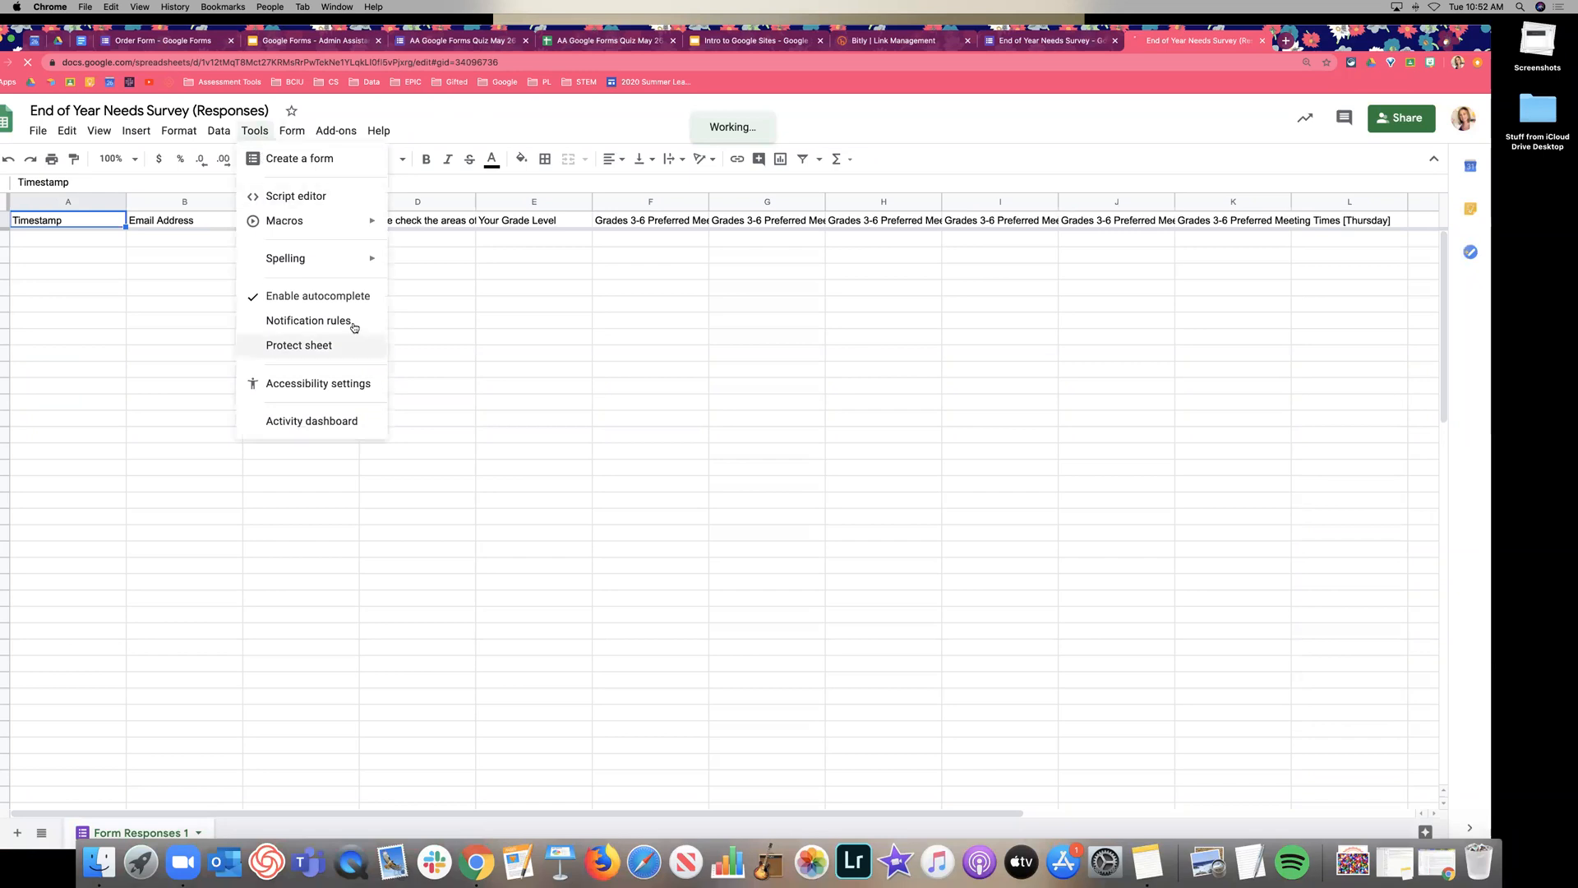
pyautogui.click(353, 322)
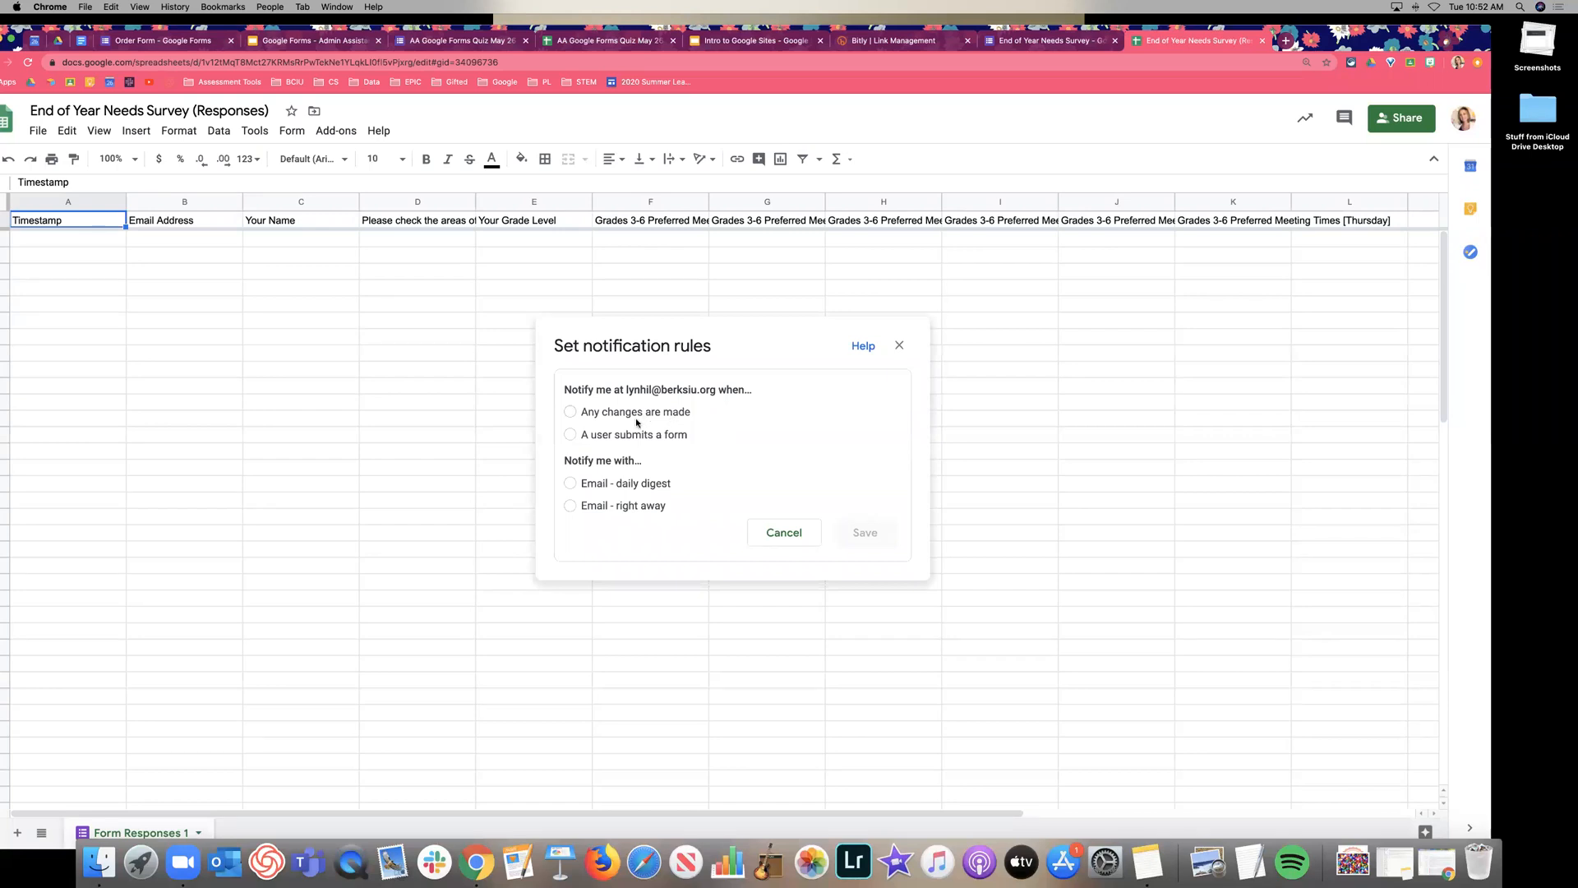
pyautogui.click(571, 435)
pyautogui.click(624, 506)
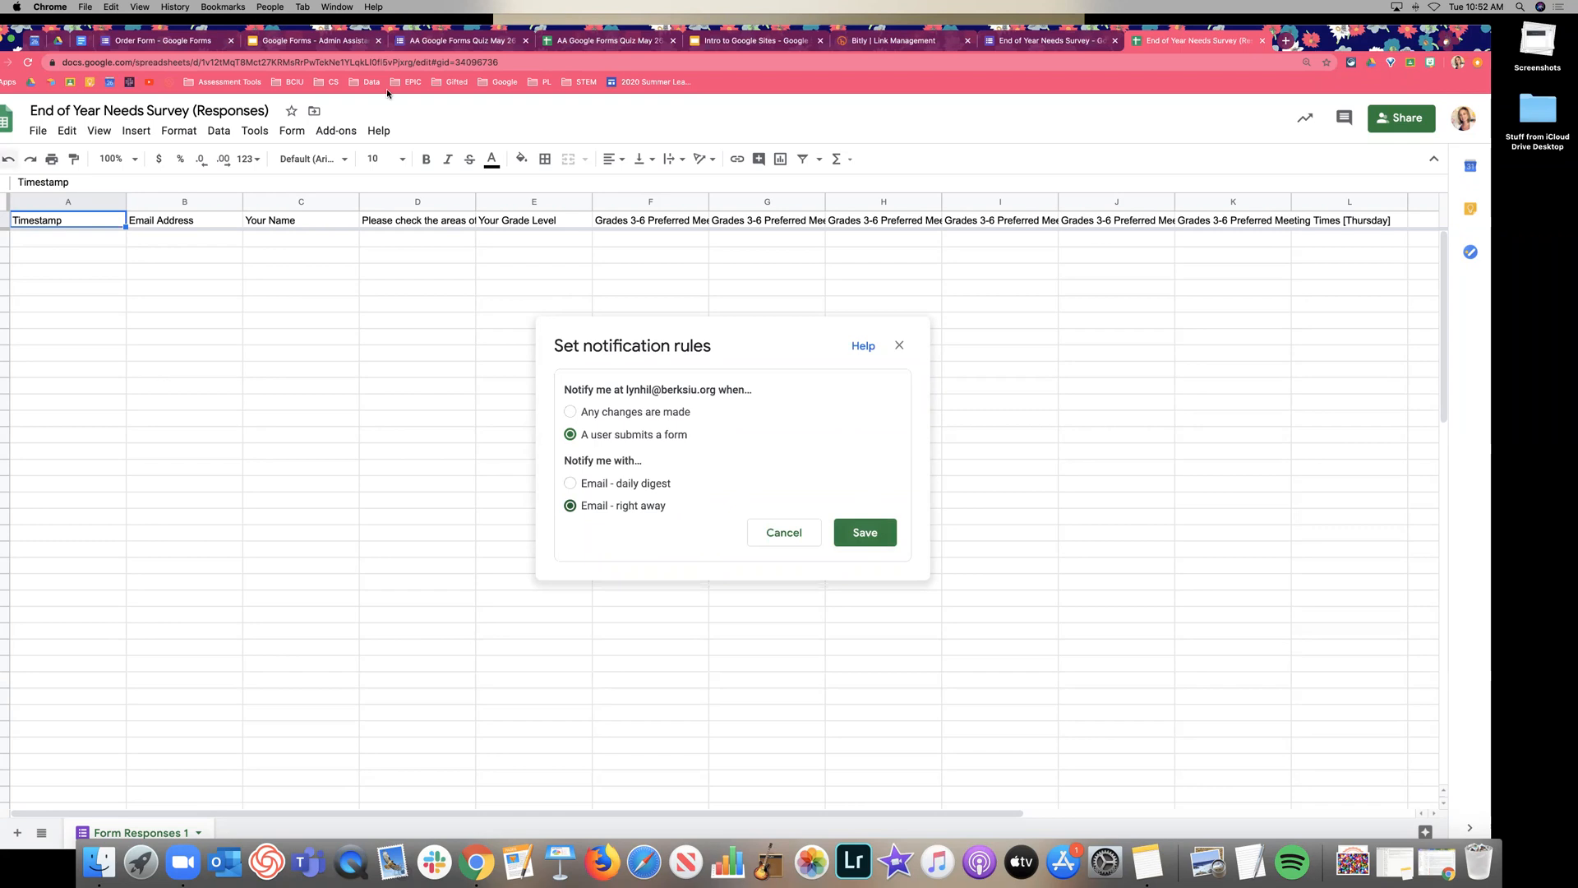
pyautogui.click(884, 531)
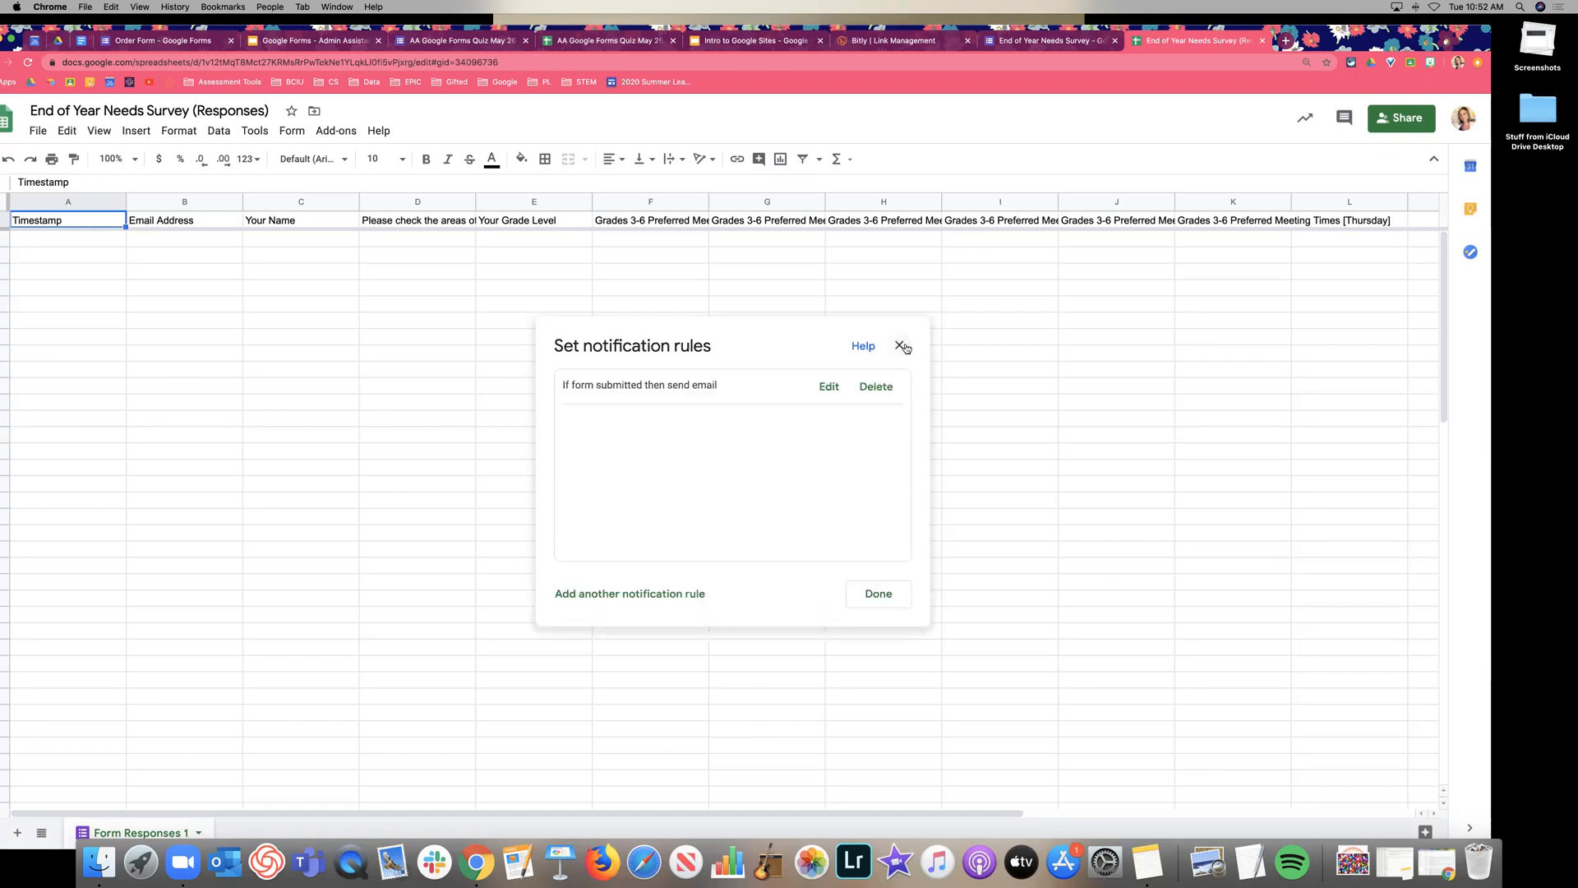
pyautogui.click(878, 602)
# Add a filter to the responses sheet and bring up the filter view choices.
pyautogui.click(844, 371)
pyautogui.click(805, 159)
pyautogui.click(819, 160)
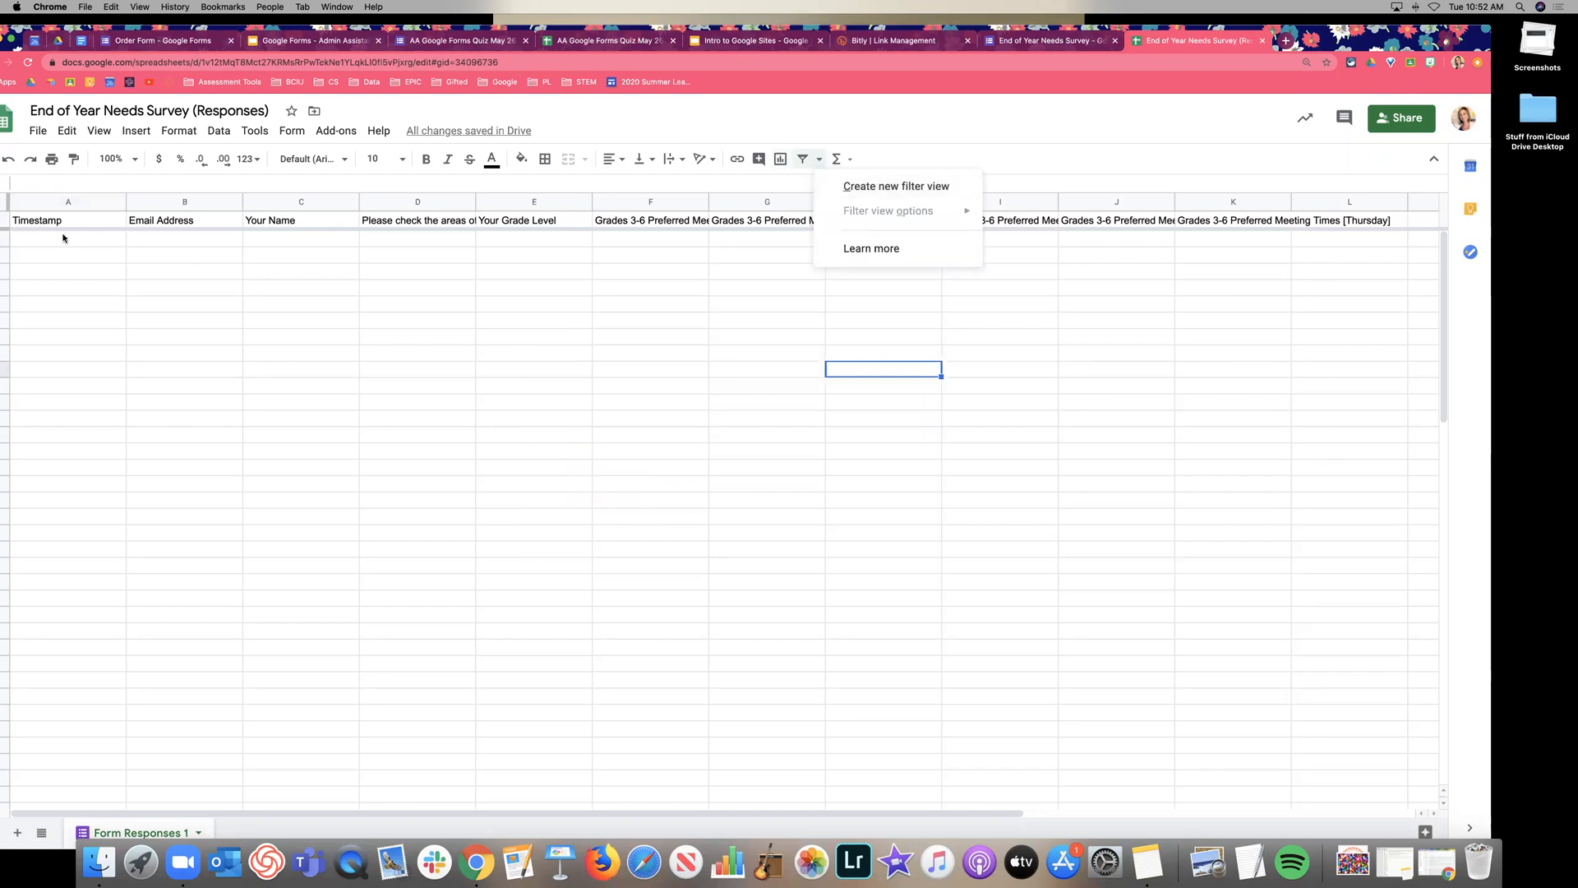
# Open the quiz responses as a spreadsheet and create a new filter view over its data.
pyautogui.click(444, 41)
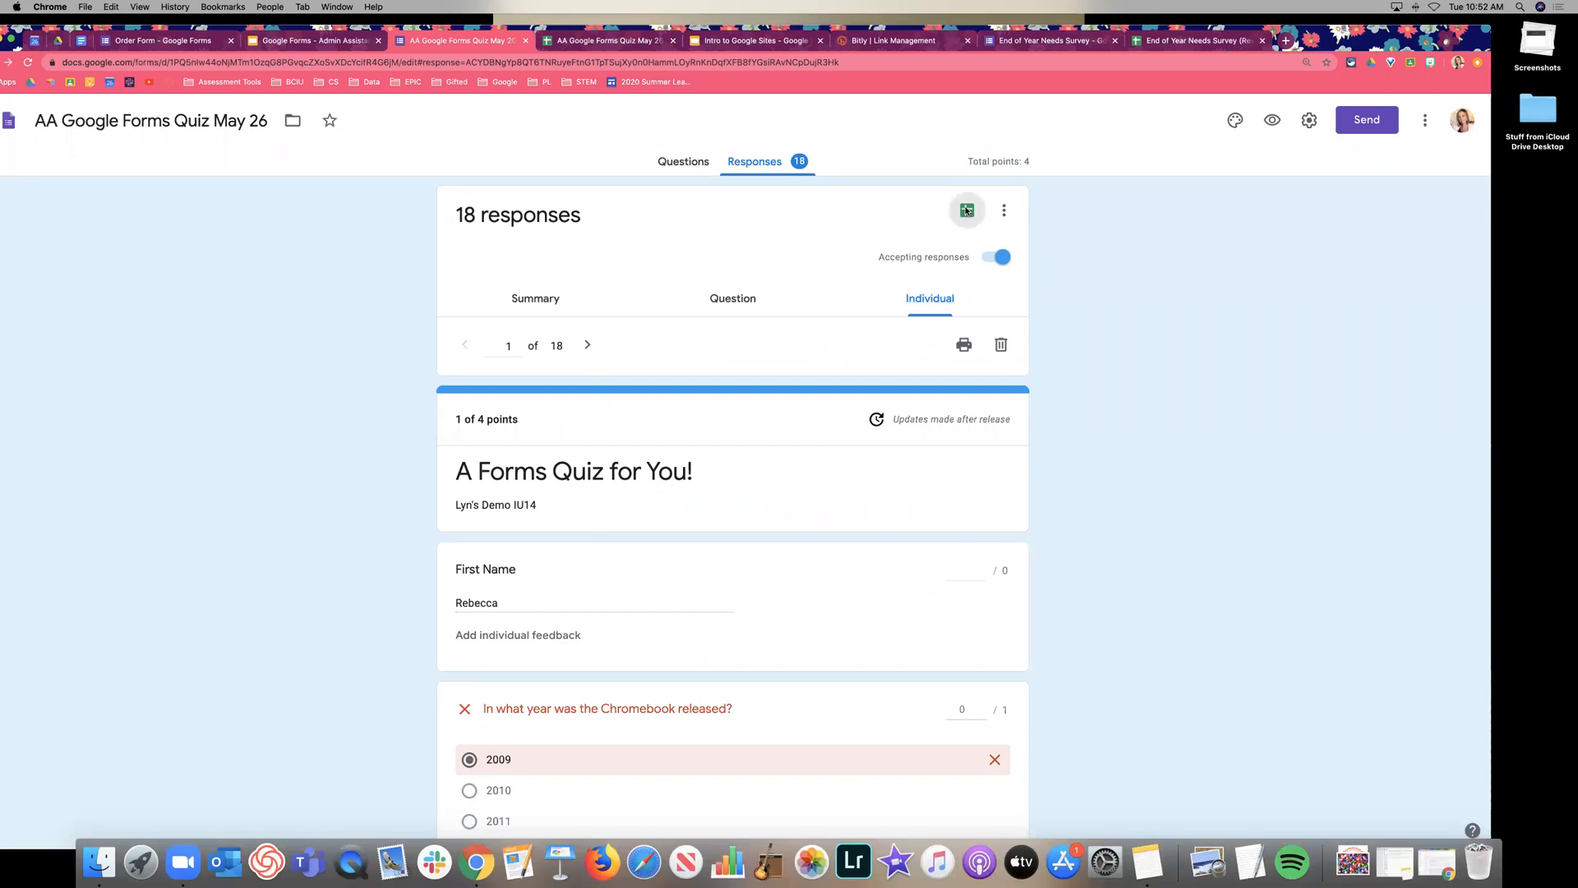
pyautogui.click(965, 214)
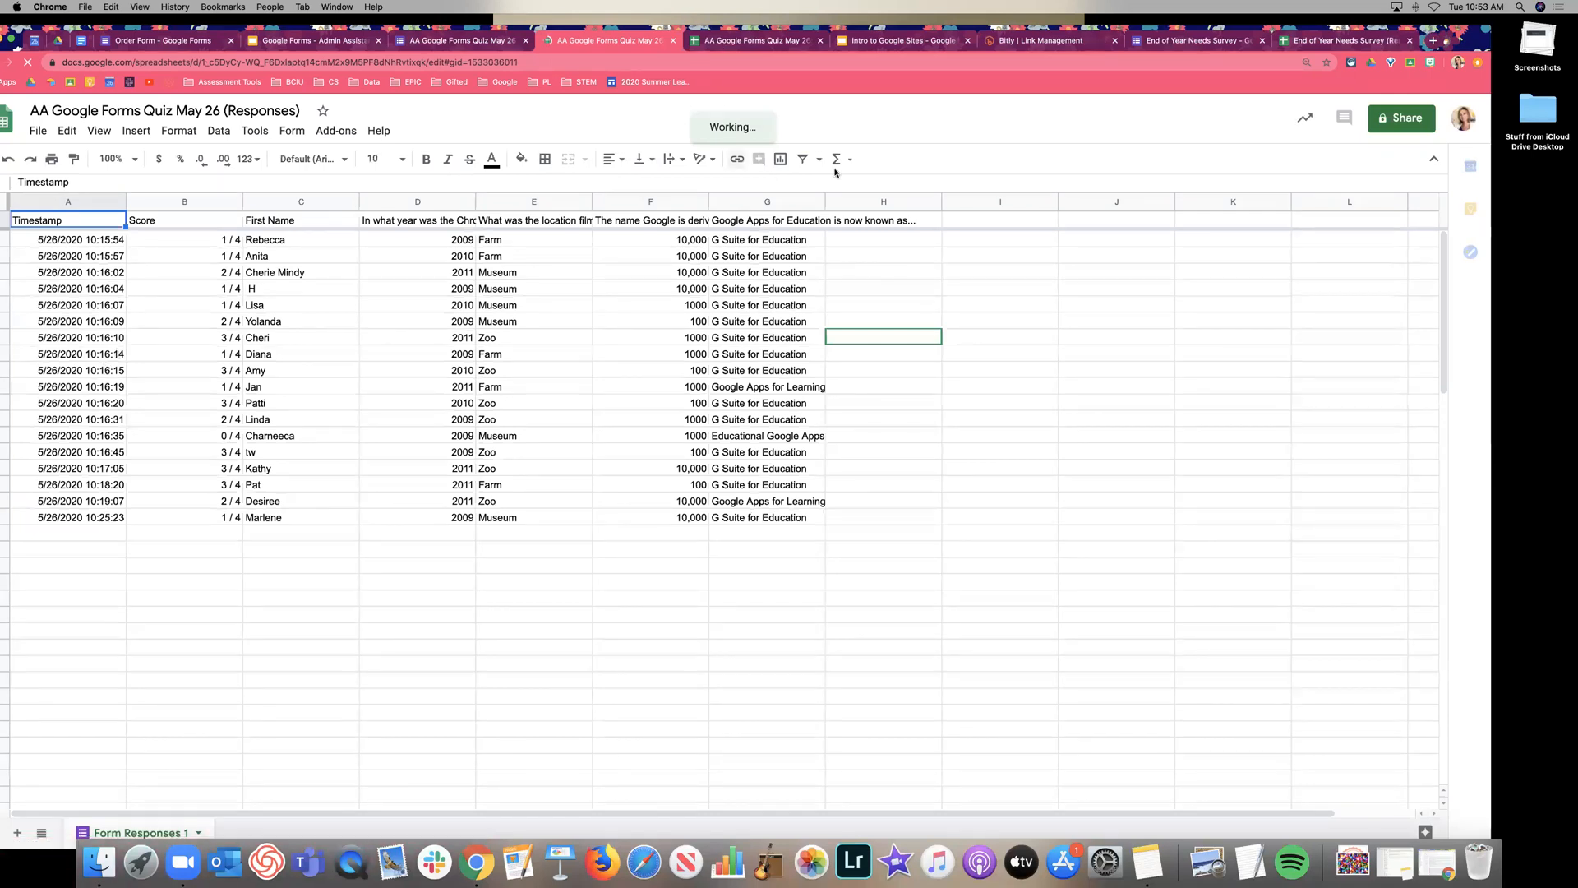
pyautogui.click(817, 163)
pyautogui.click(863, 187)
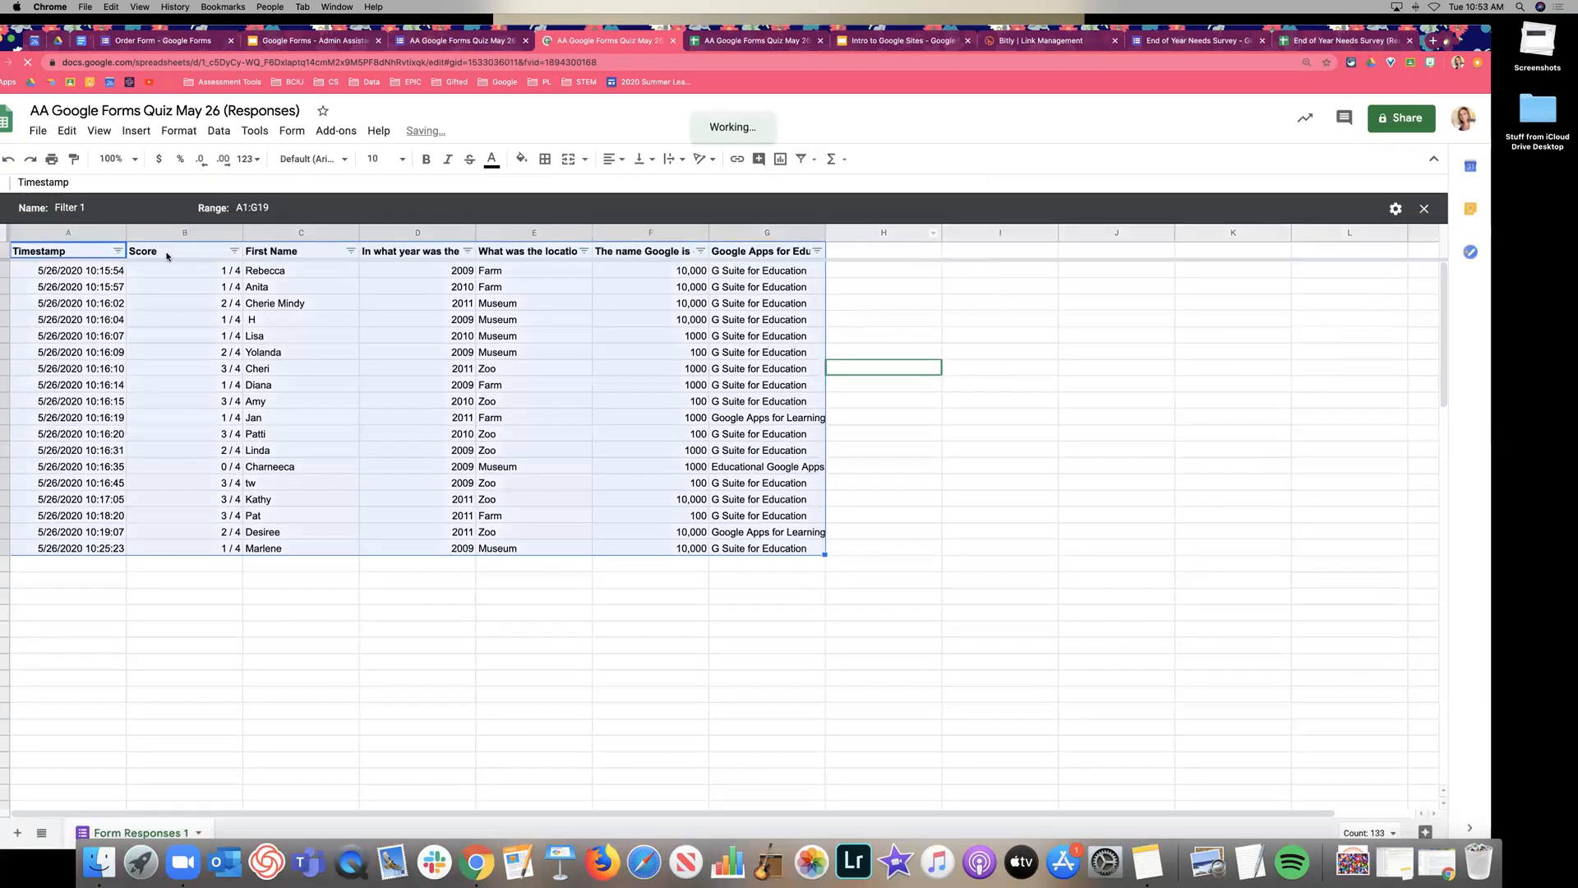
# Review and apply the Timestamp column filter in Filter 1, then return to the presentation.
pyautogui.click(118, 251)
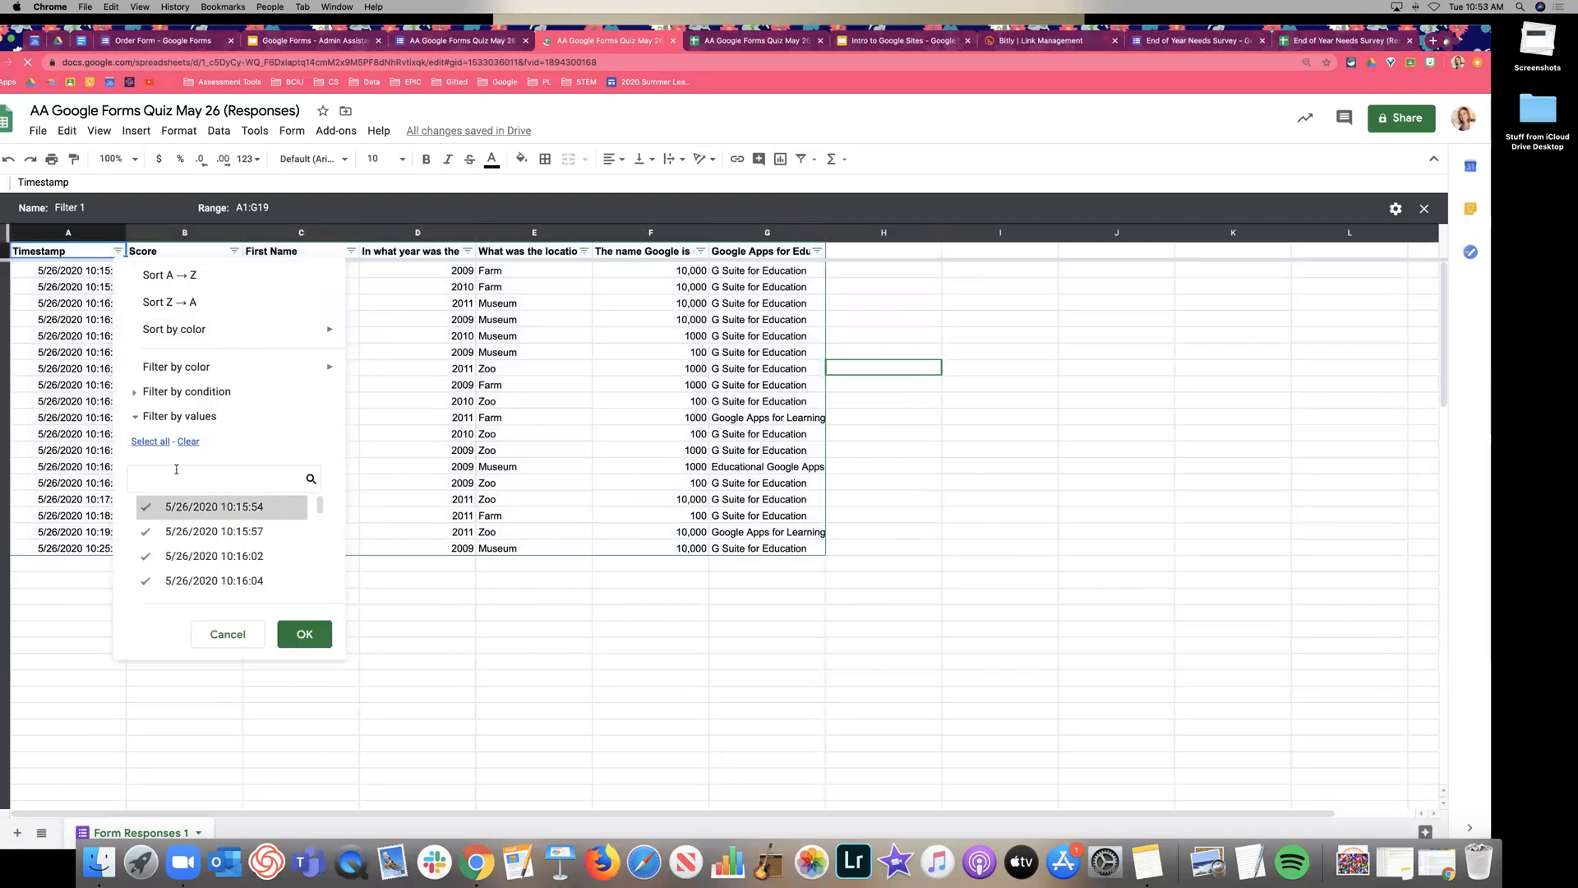
pyautogui.click(134, 395)
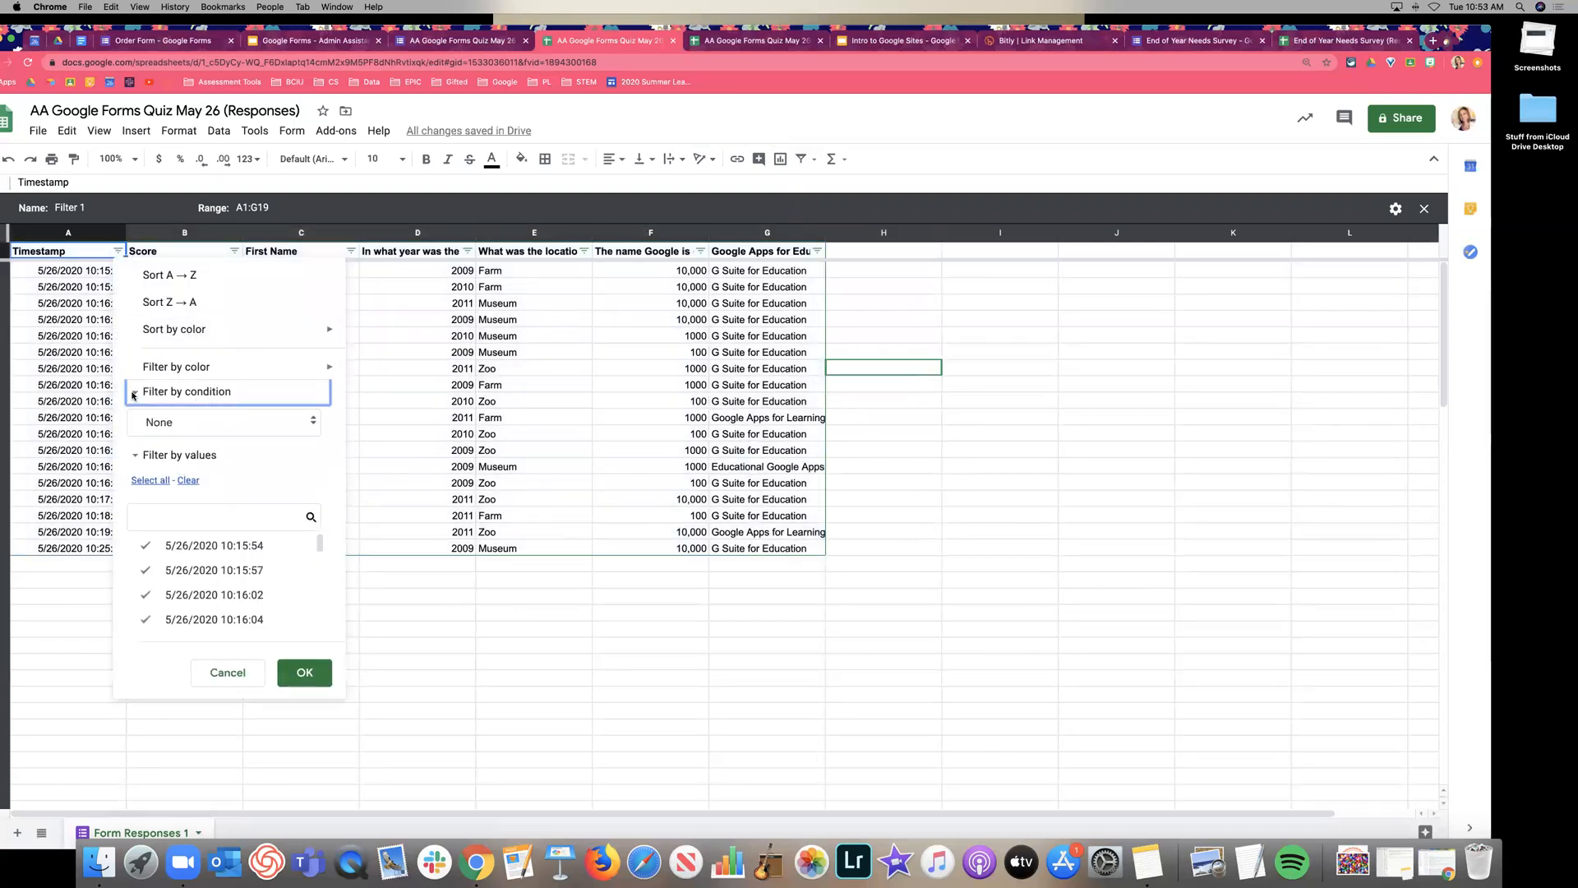
pyautogui.click(133, 456)
pyautogui.click(136, 456)
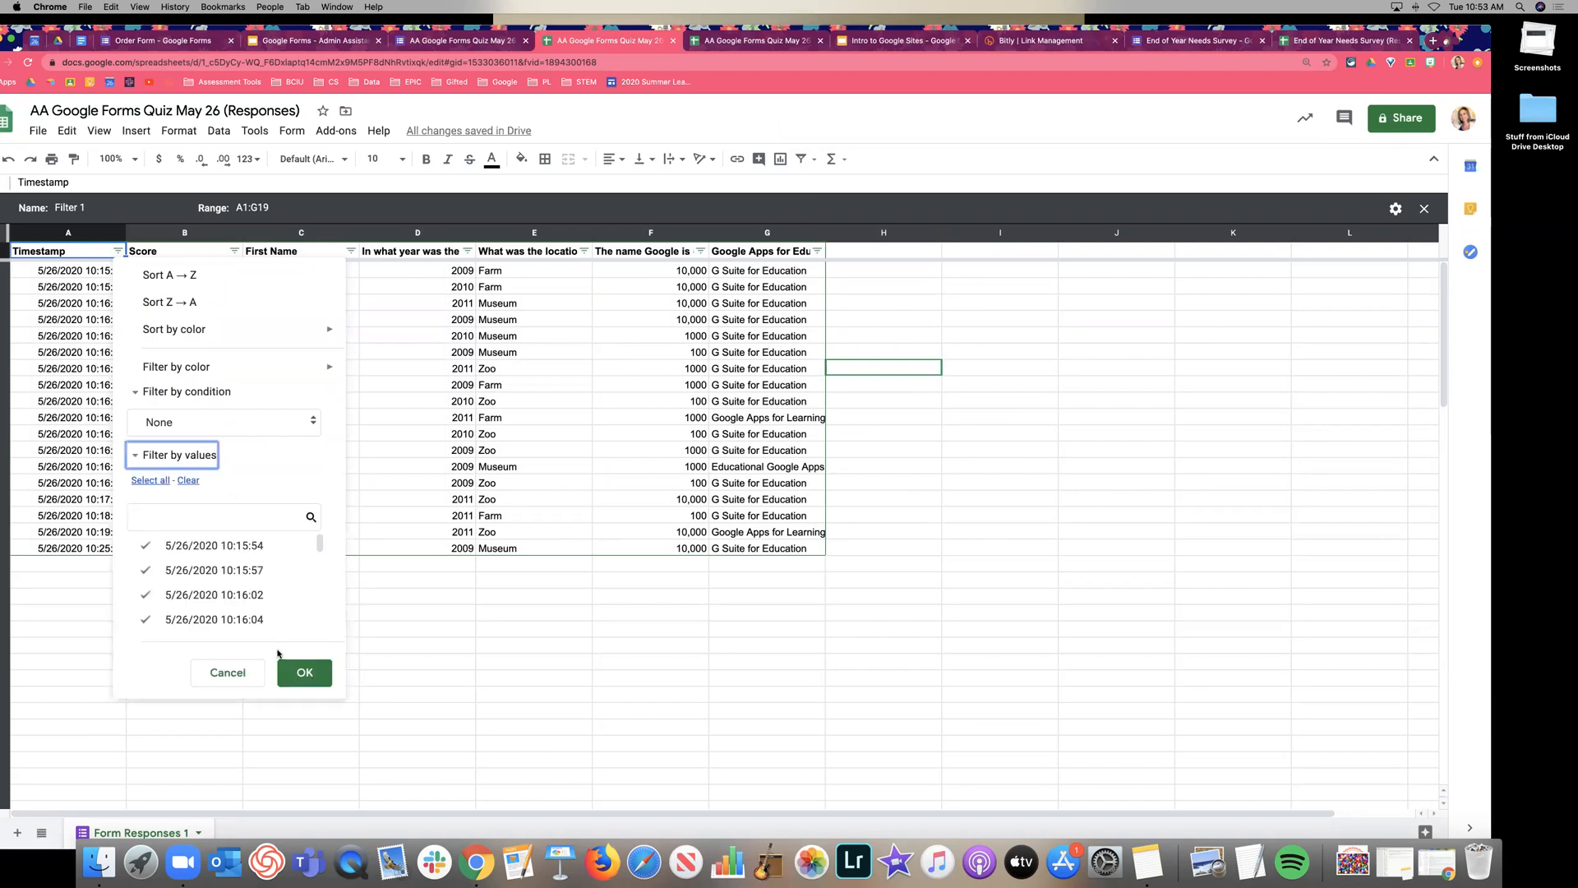
pyautogui.click(304, 669)
pyautogui.click(372, 631)
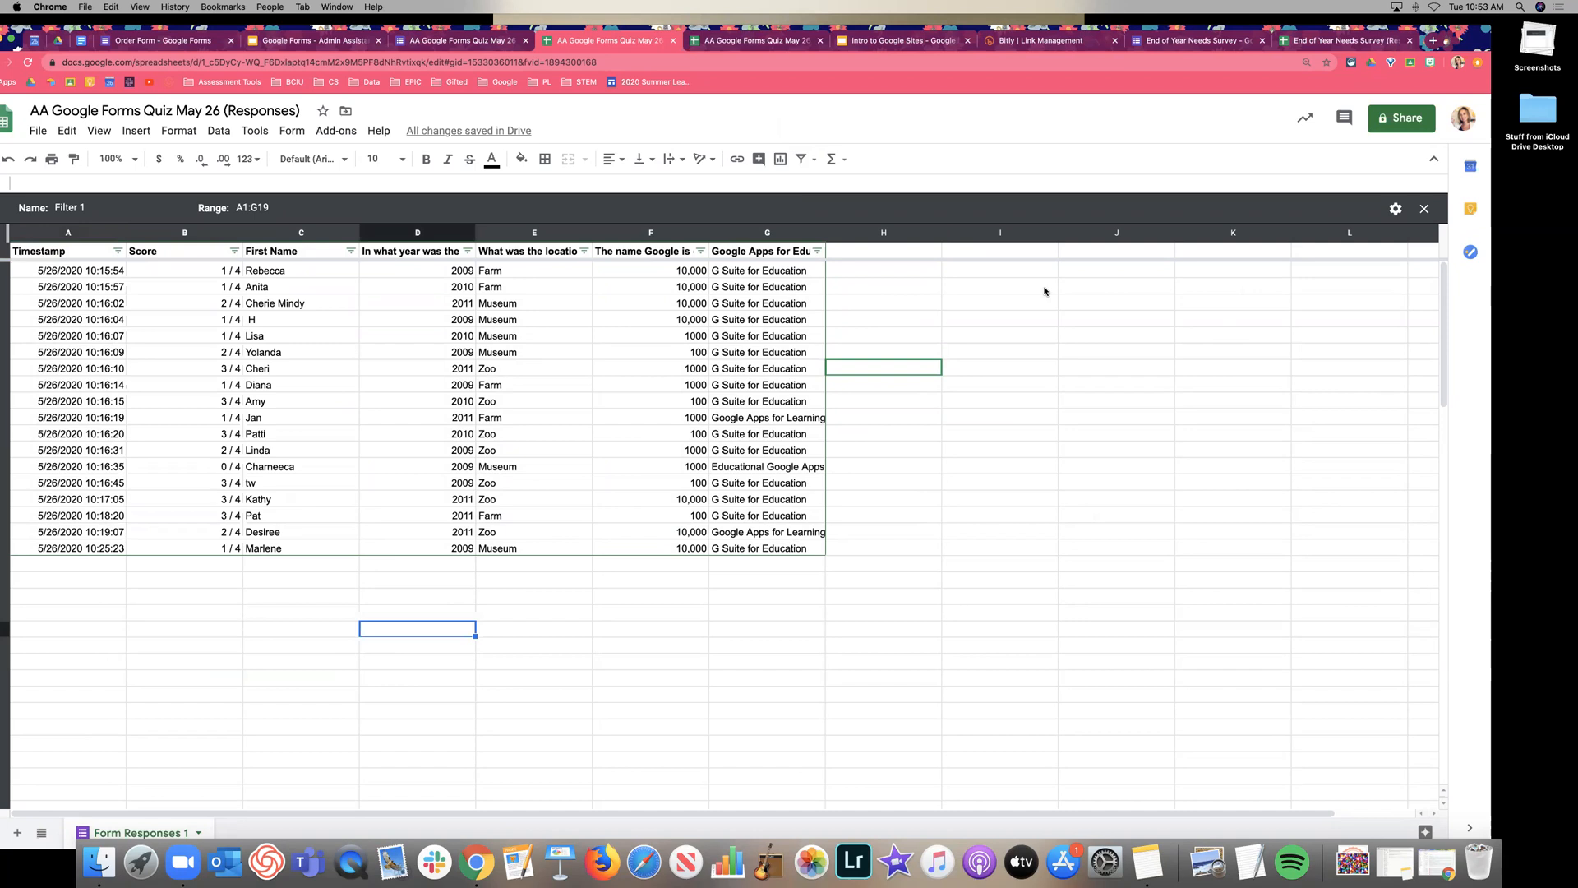
pyautogui.click(1004, 286)
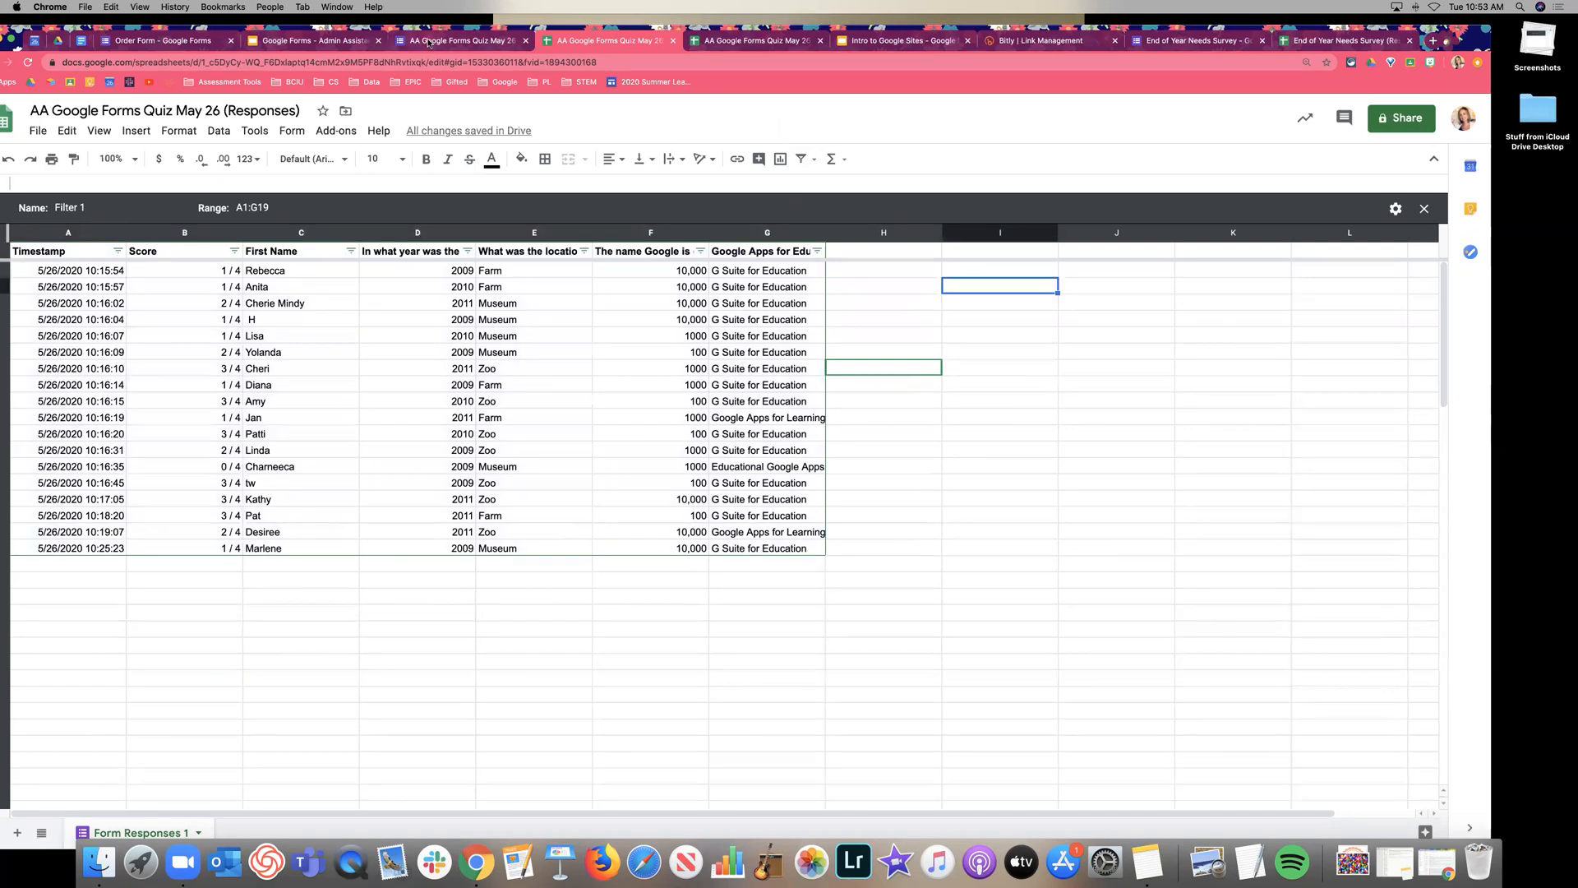
pyautogui.click(335, 41)
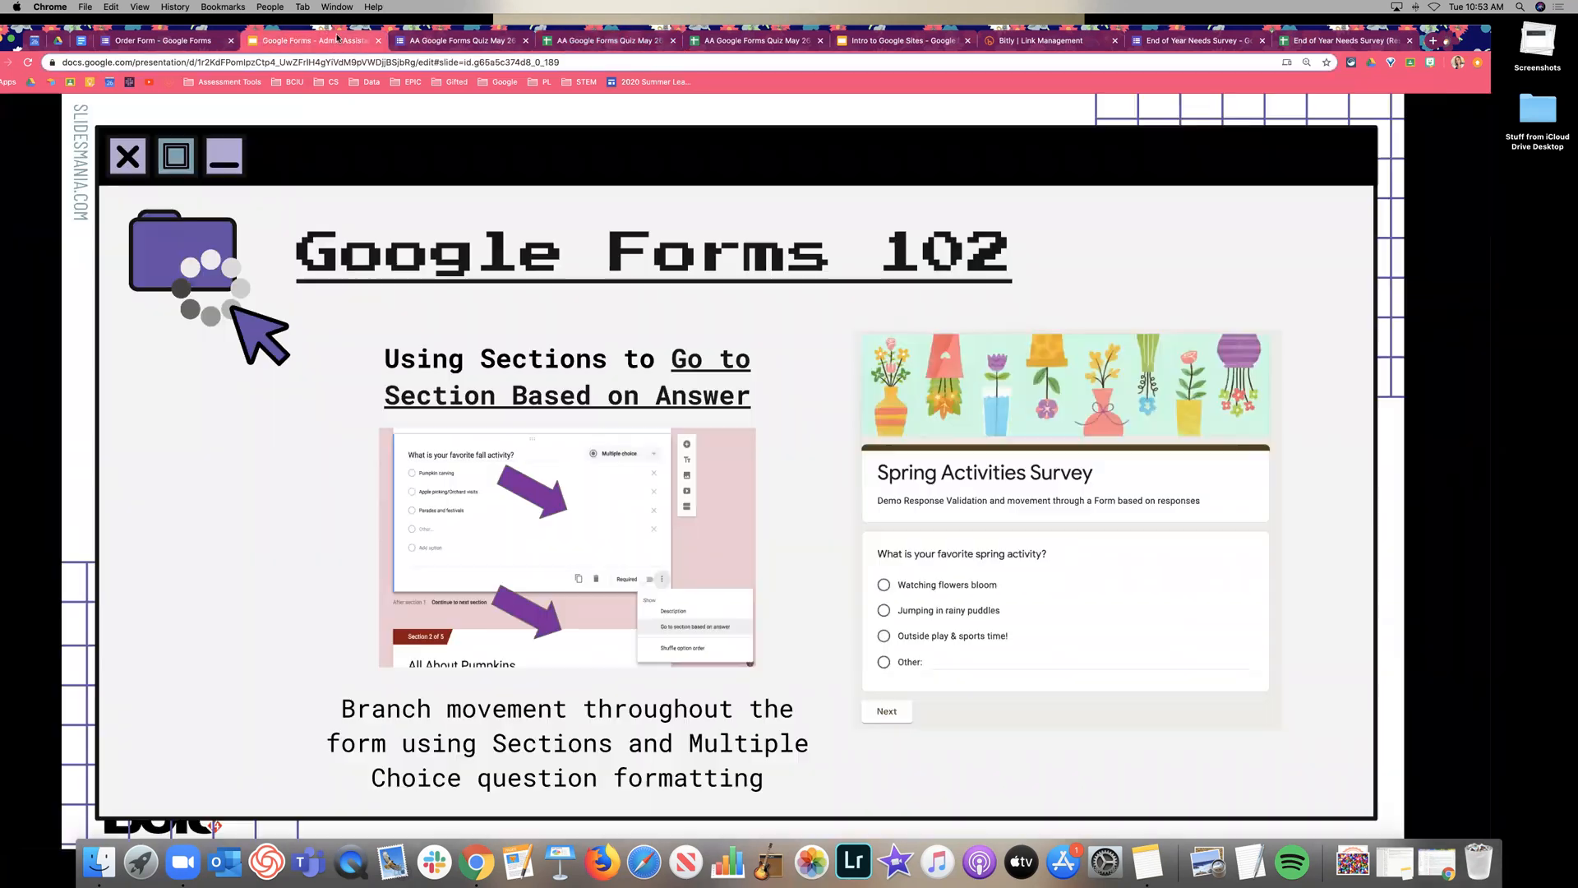
# Present the Response Validation slide, exit the slideshow, and return to the quiz responses.
pyautogui.click(1355, 543)
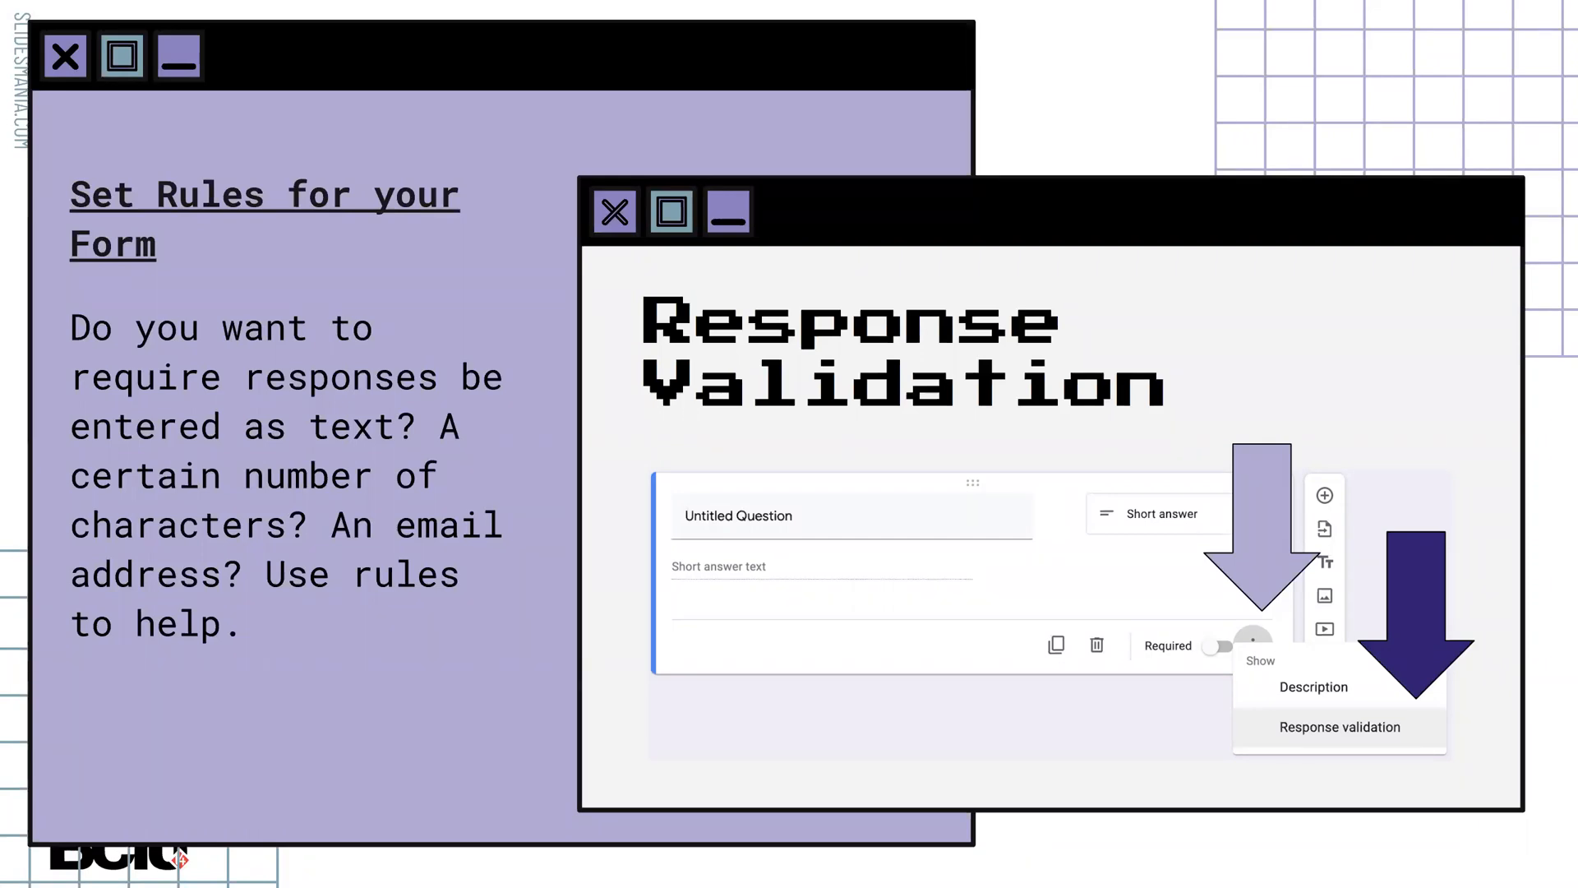
pyautogui.press('Escape')
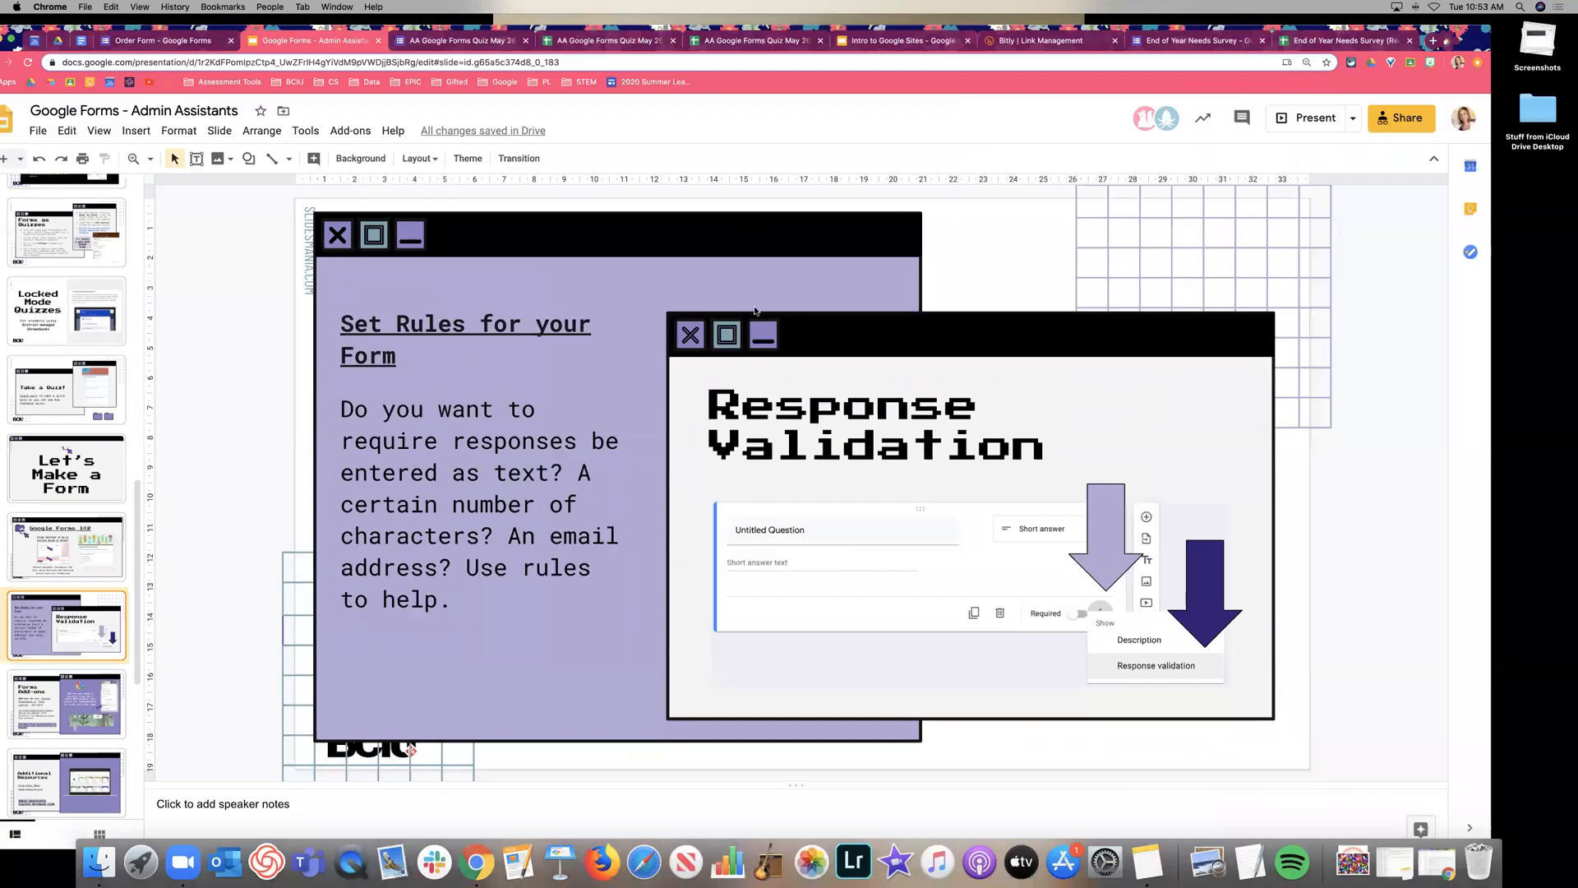
pyautogui.click(466, 43)
# Add a new short-answer question after Your Name in the End of Year Needs Survey.
pyautogui.click(1150, 41)
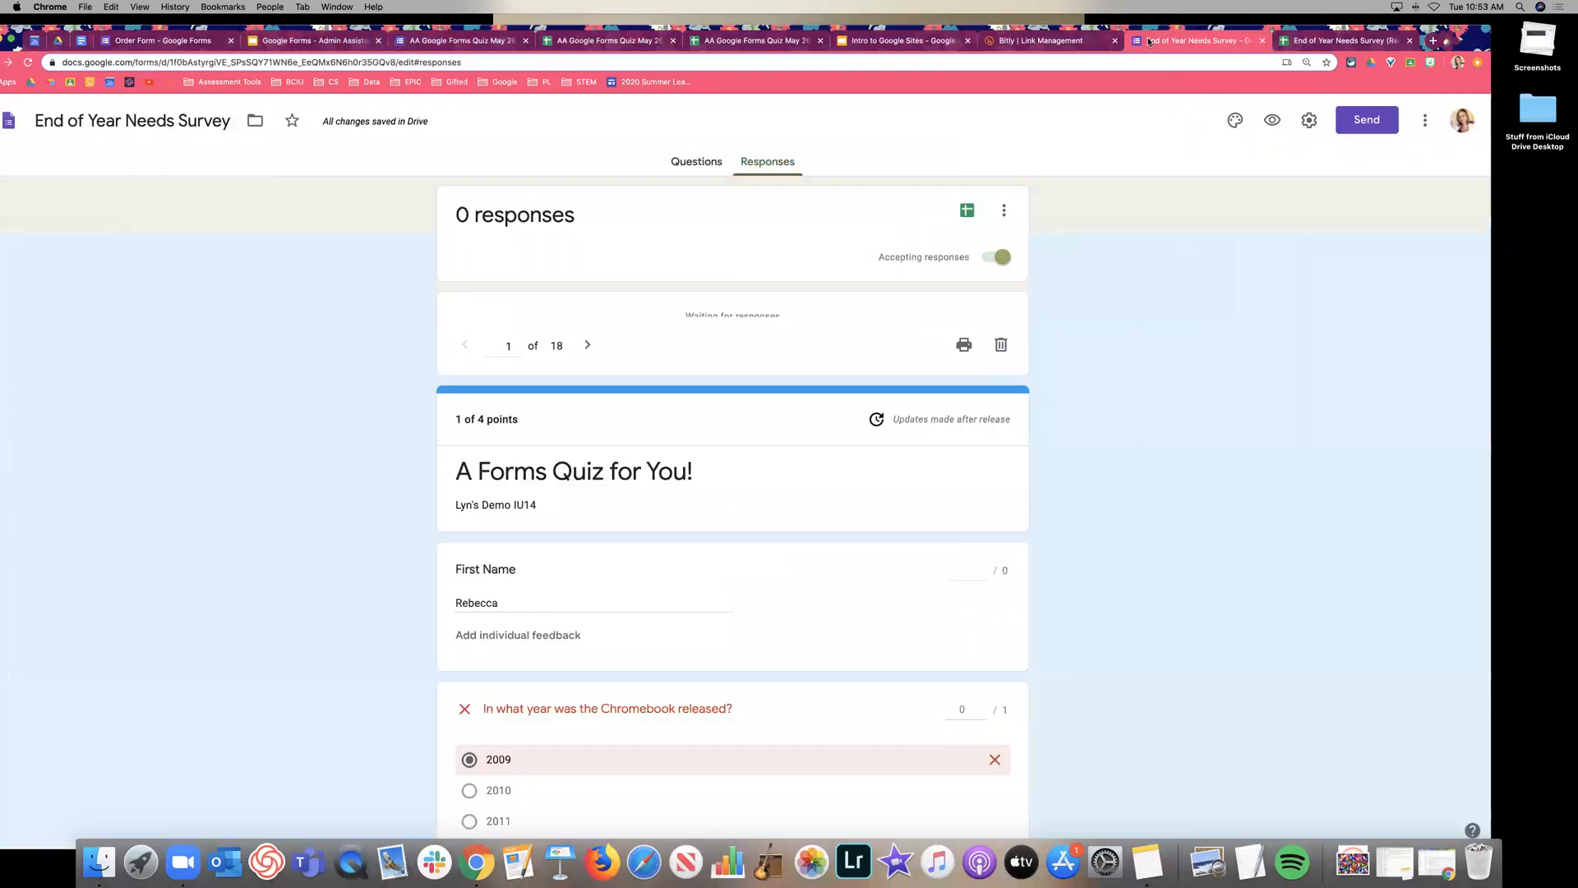
pyautogui.click(678, 162)
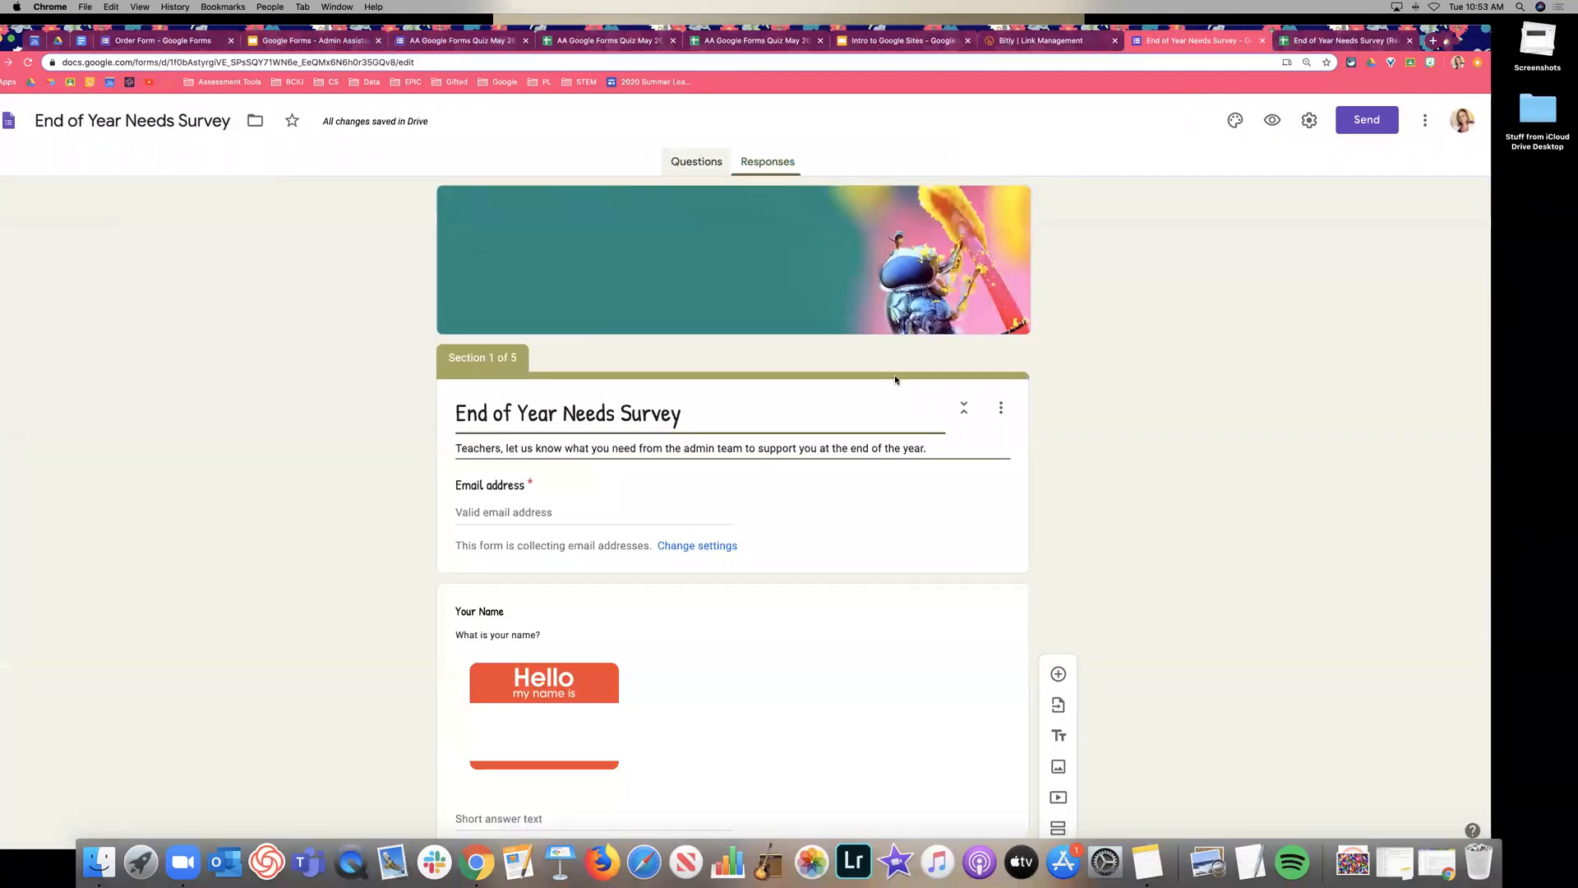
pyautogui.scroll(-3, 959, 454)
pyautogui.click(959, 452)
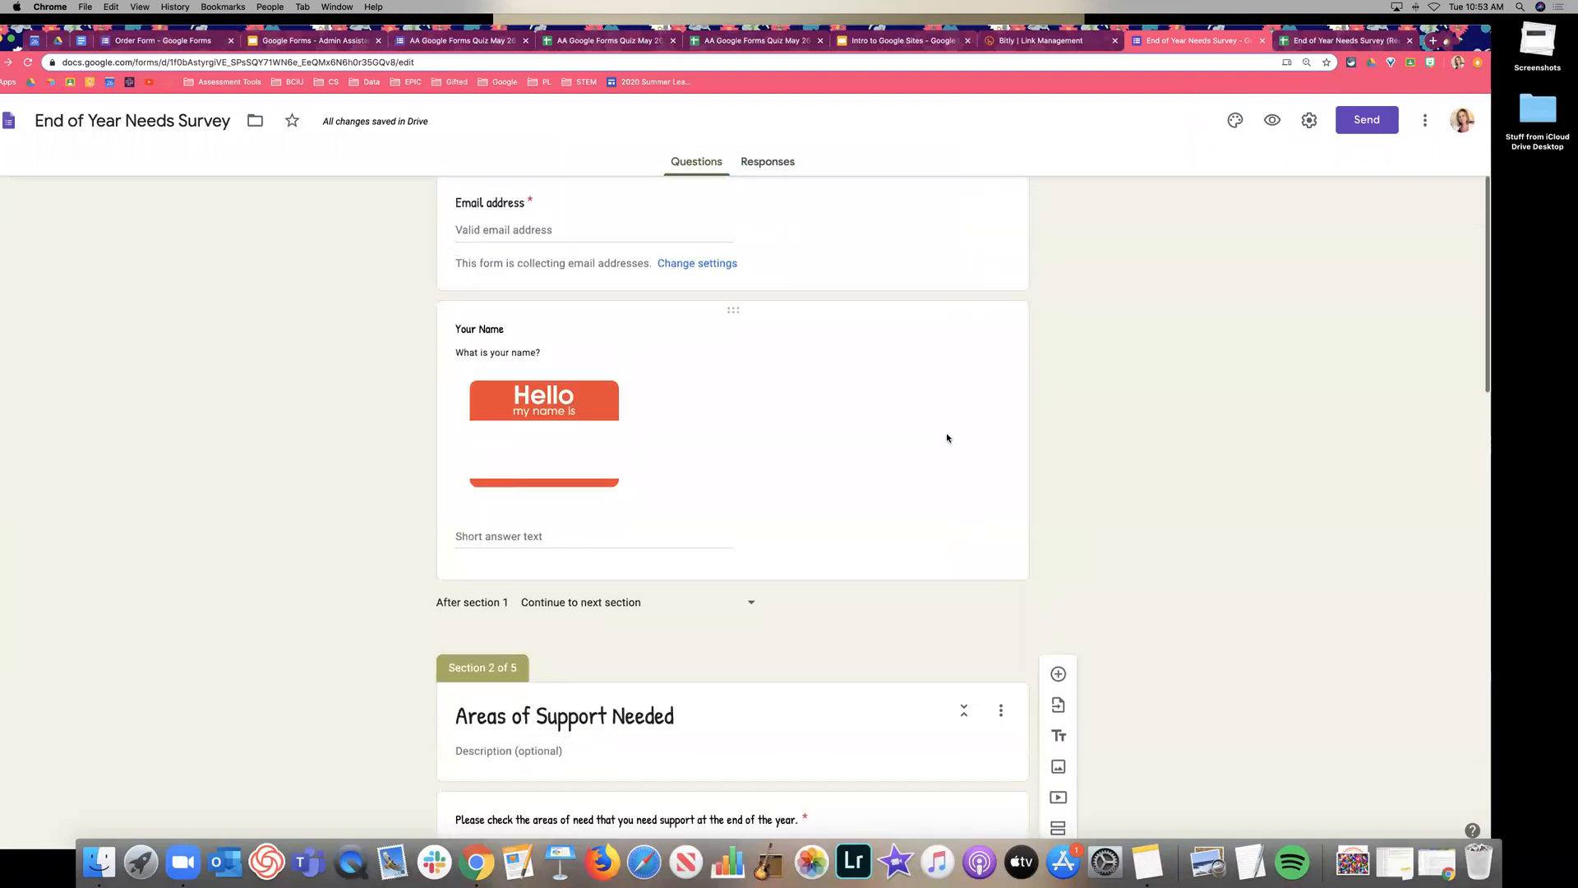
pyautogui.click(1058, 321)
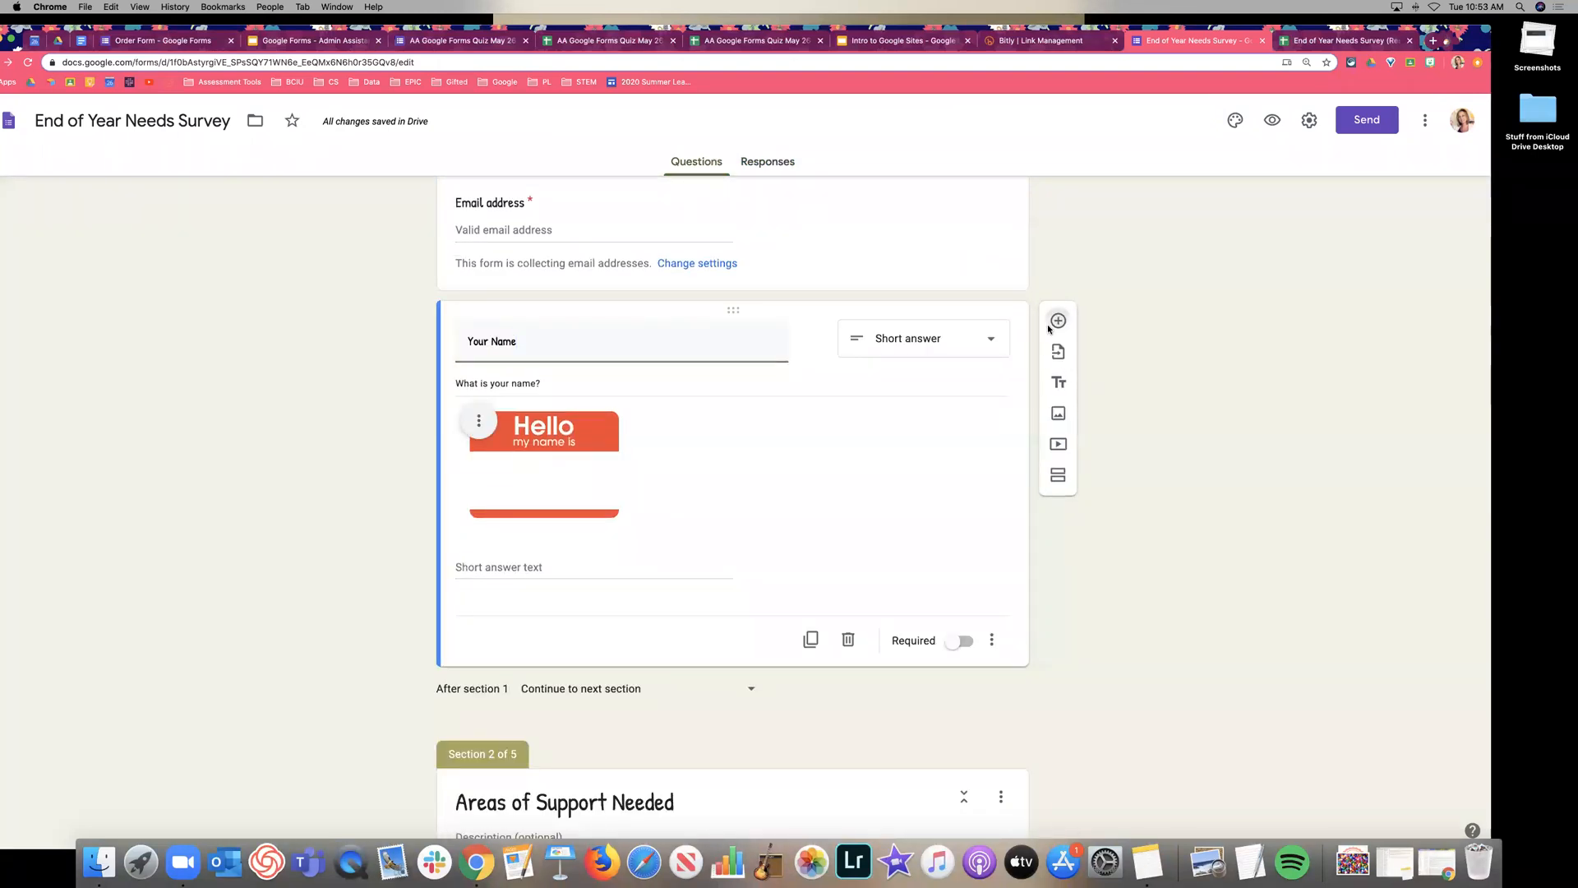
pyautogui.click(937, 513)
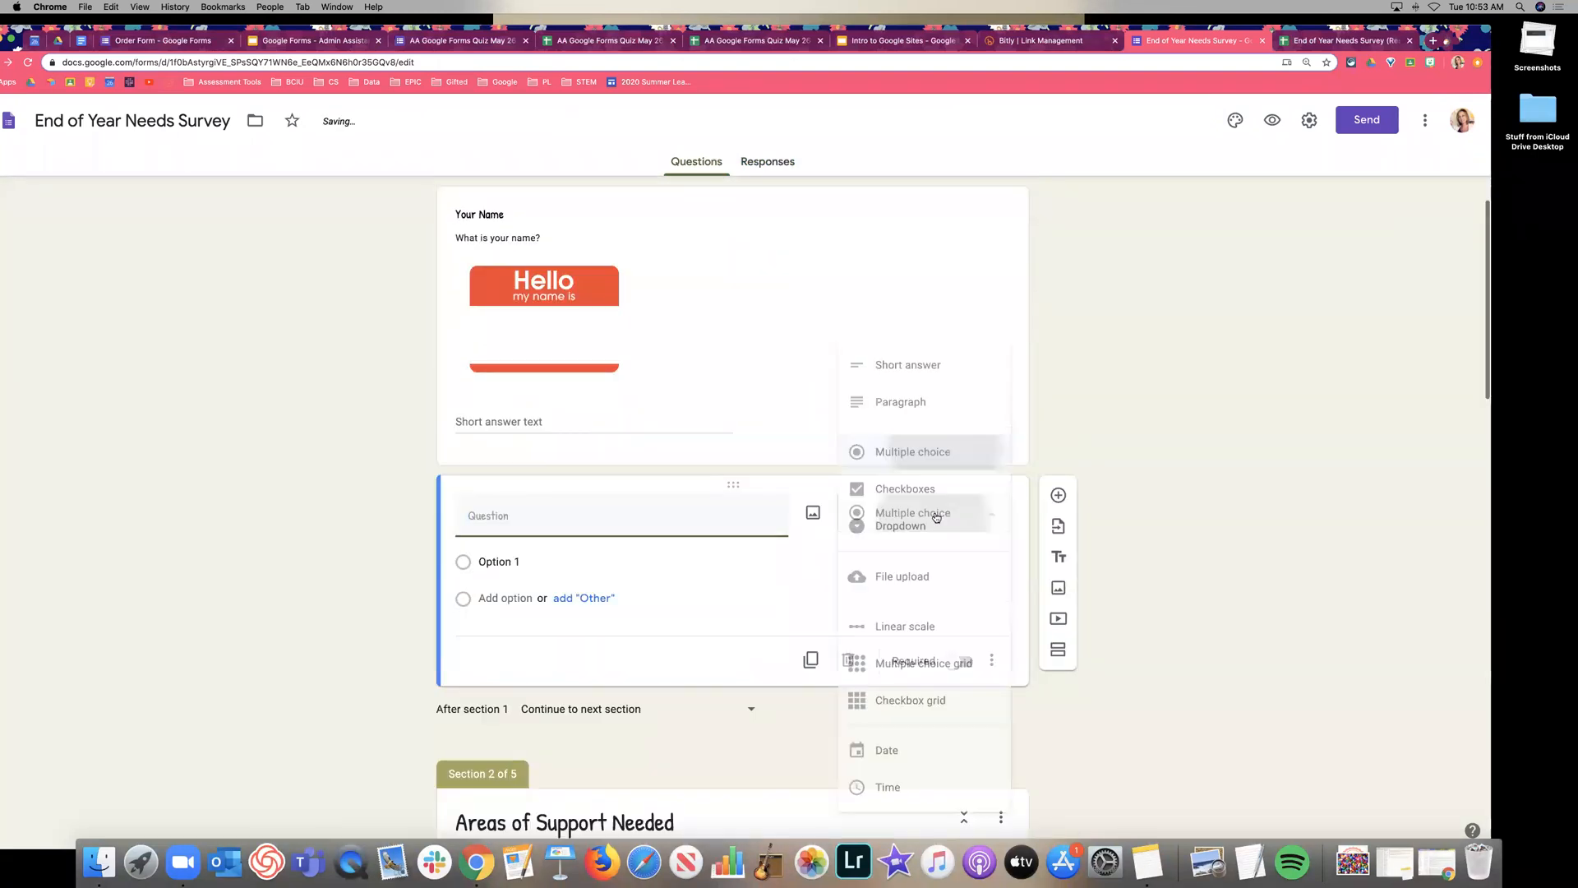
pyautogui.click(941, 365)
pyautogui.scroll(-2, 892, 423)
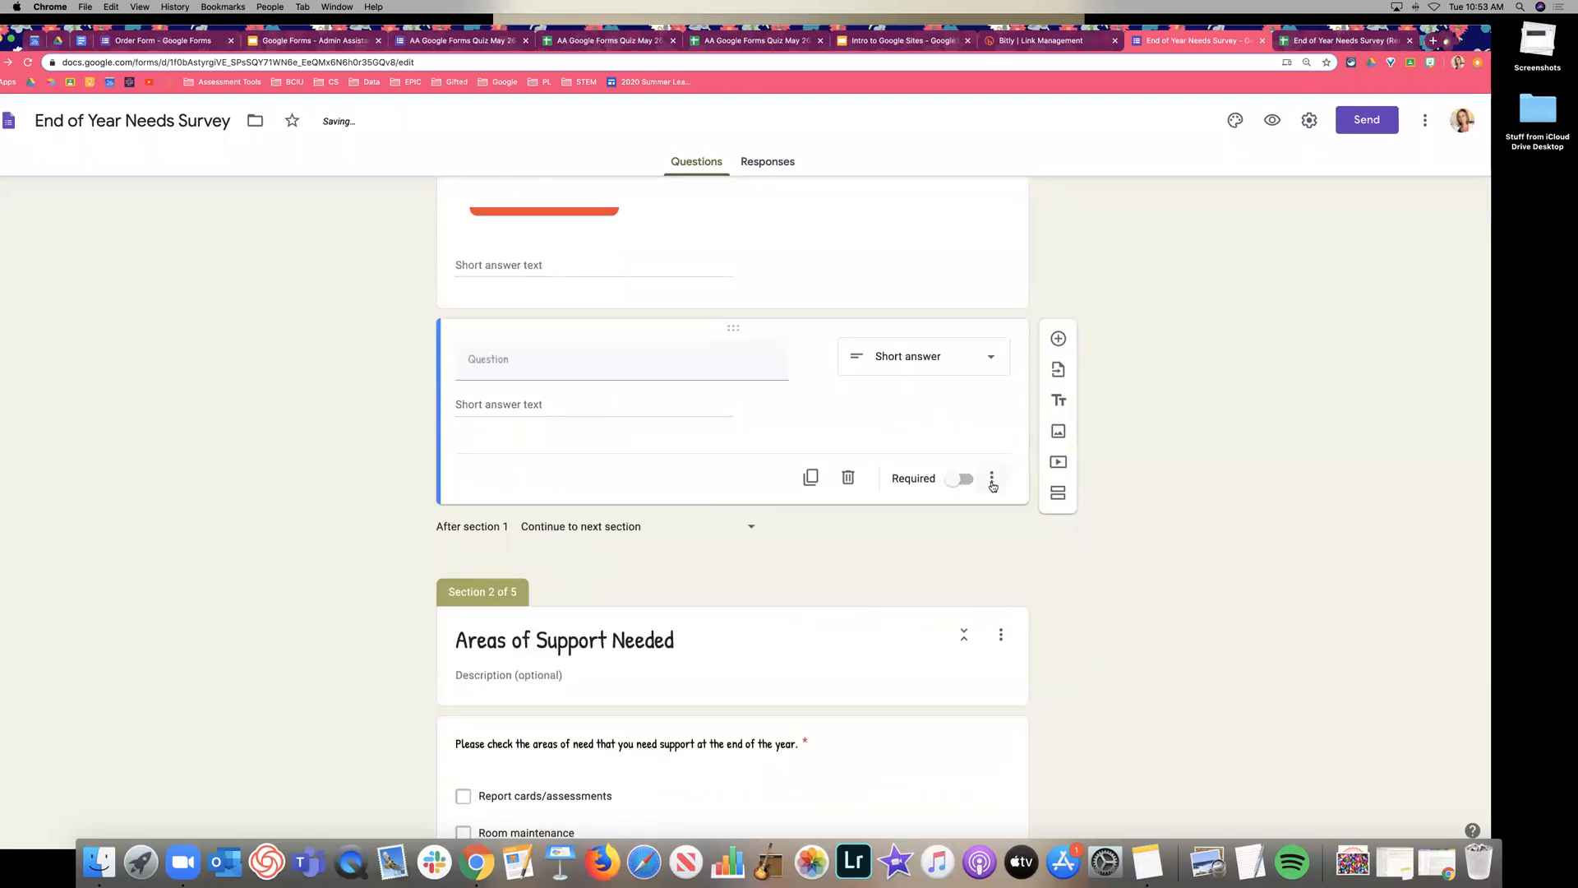
# Turn on response validation for the new question and review the Number comparison options.
pyautogui.click(992, 479)
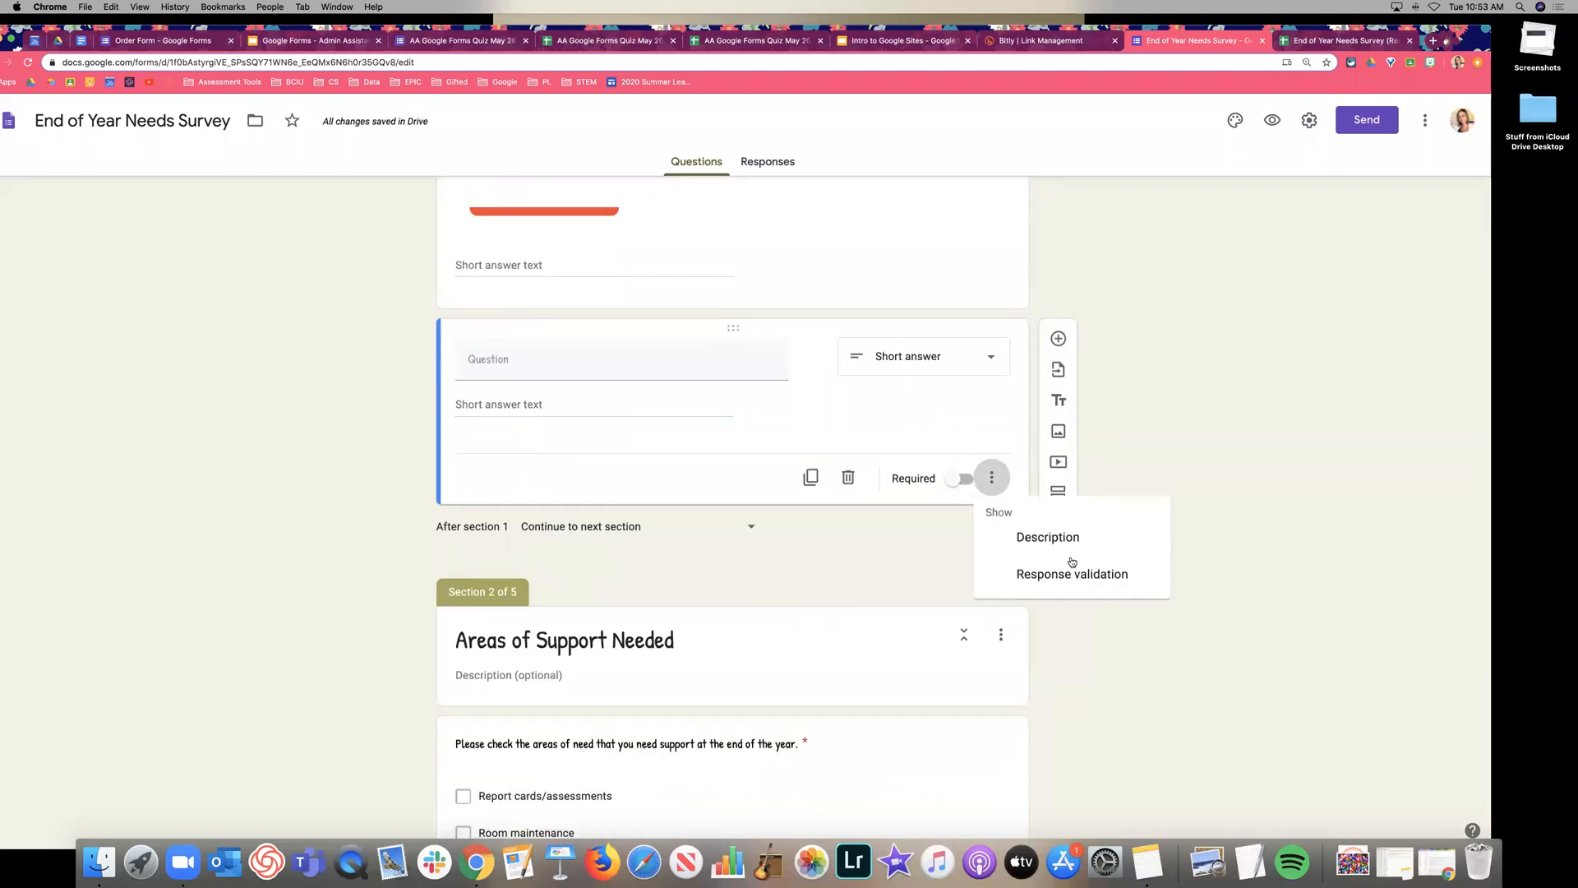
pyautogui.click(1124, 582)
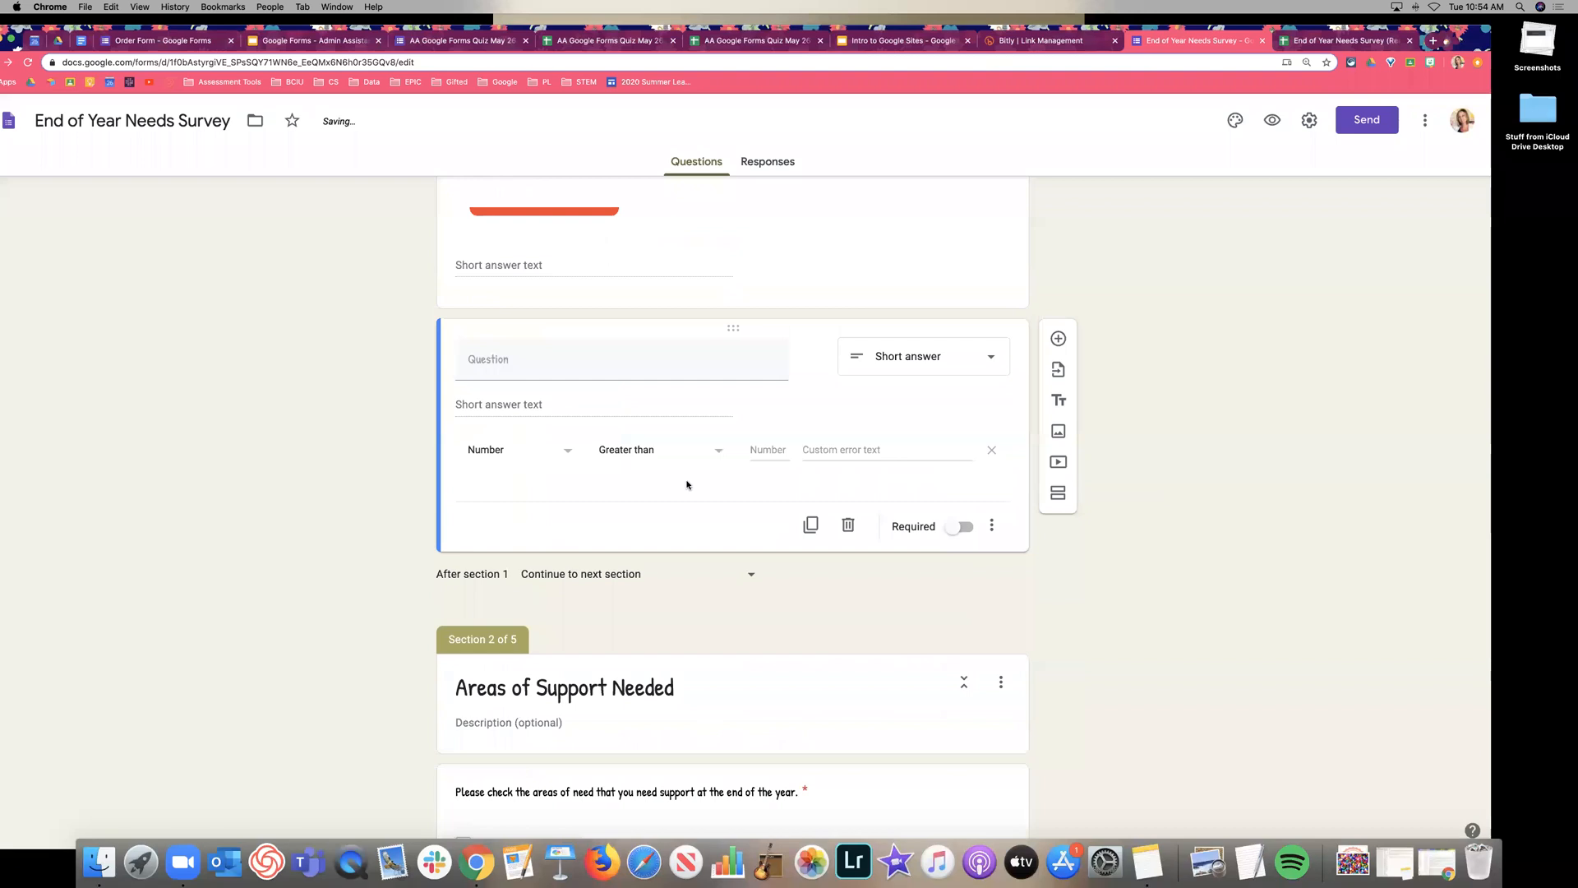
pyautogui.click(576, 453)
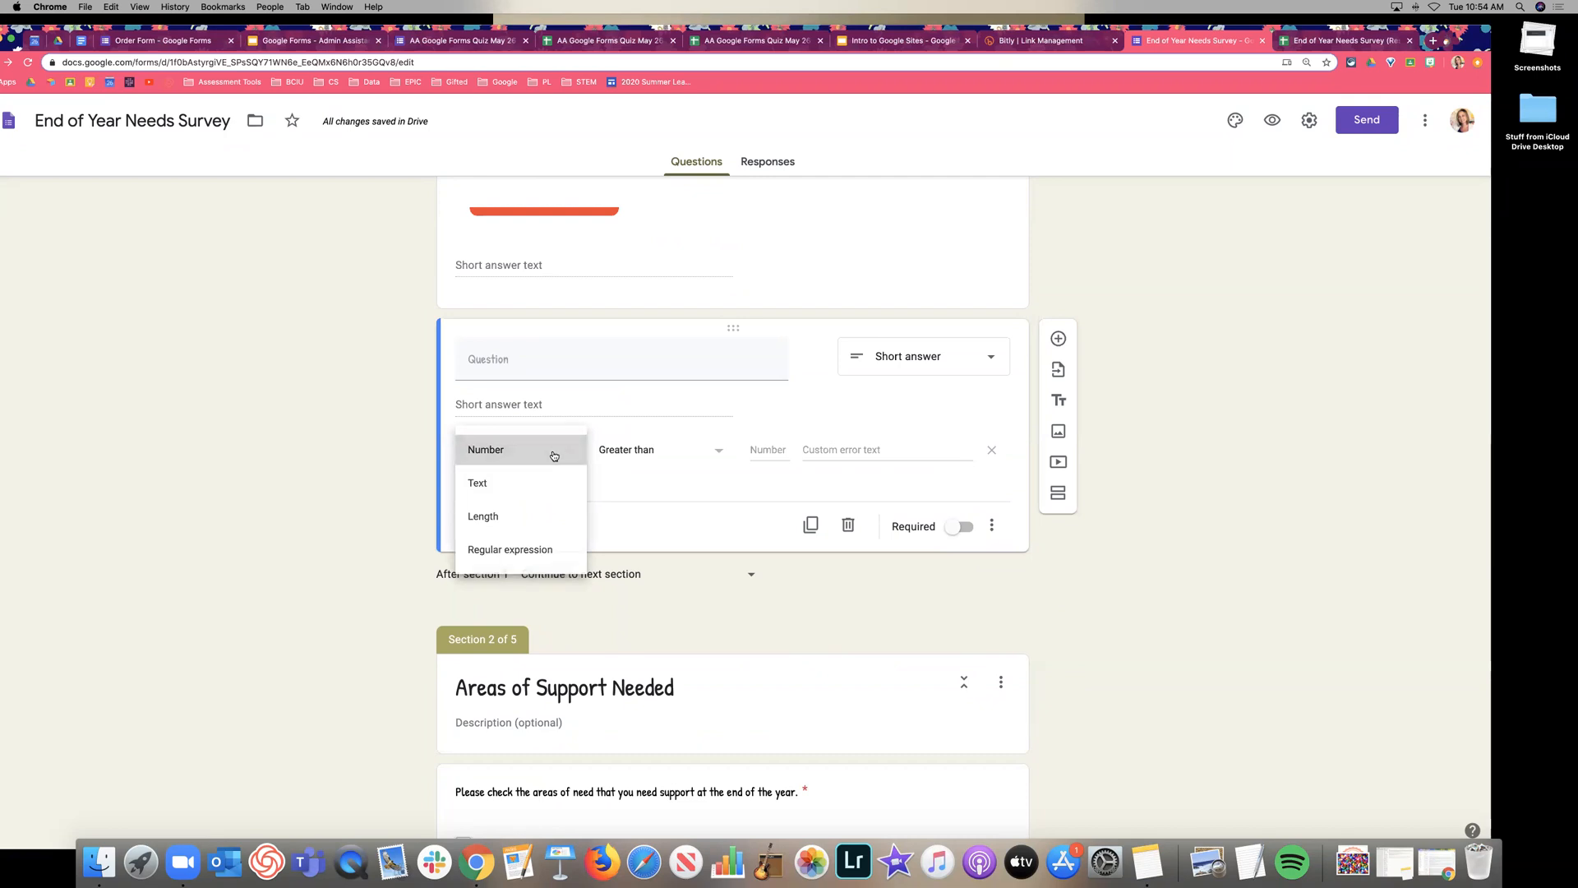
pyautogui.click(554, 456)
pyautogui.click(693, 451)
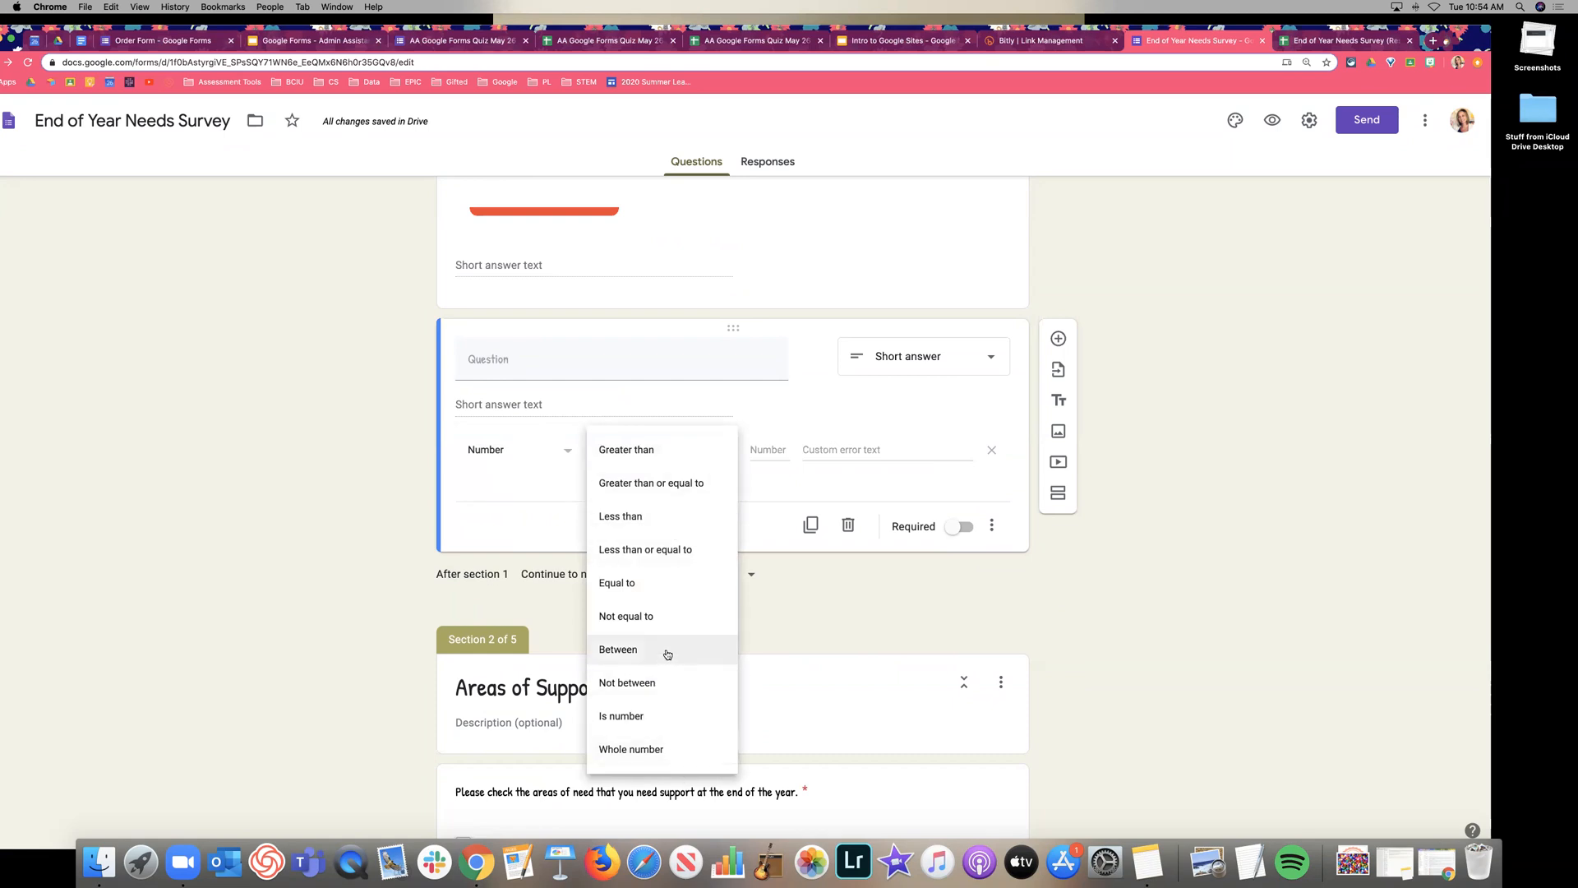
pyautogui.click(489, 512)
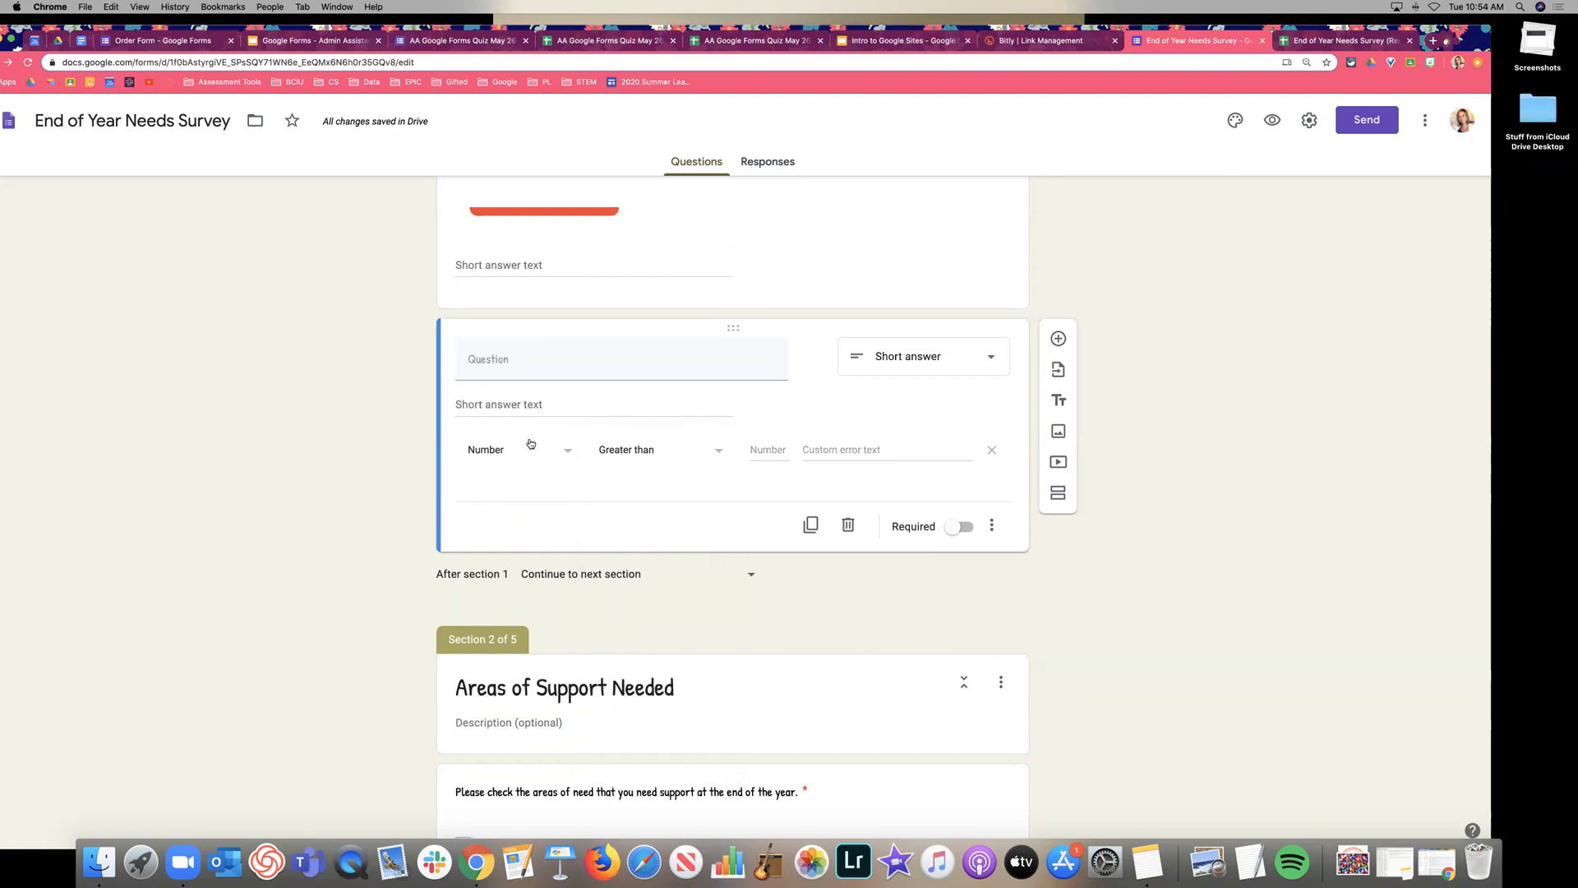
# Switch validation to Text, trying URL and then Email address conditions.
pyautogui.click(533, 451)
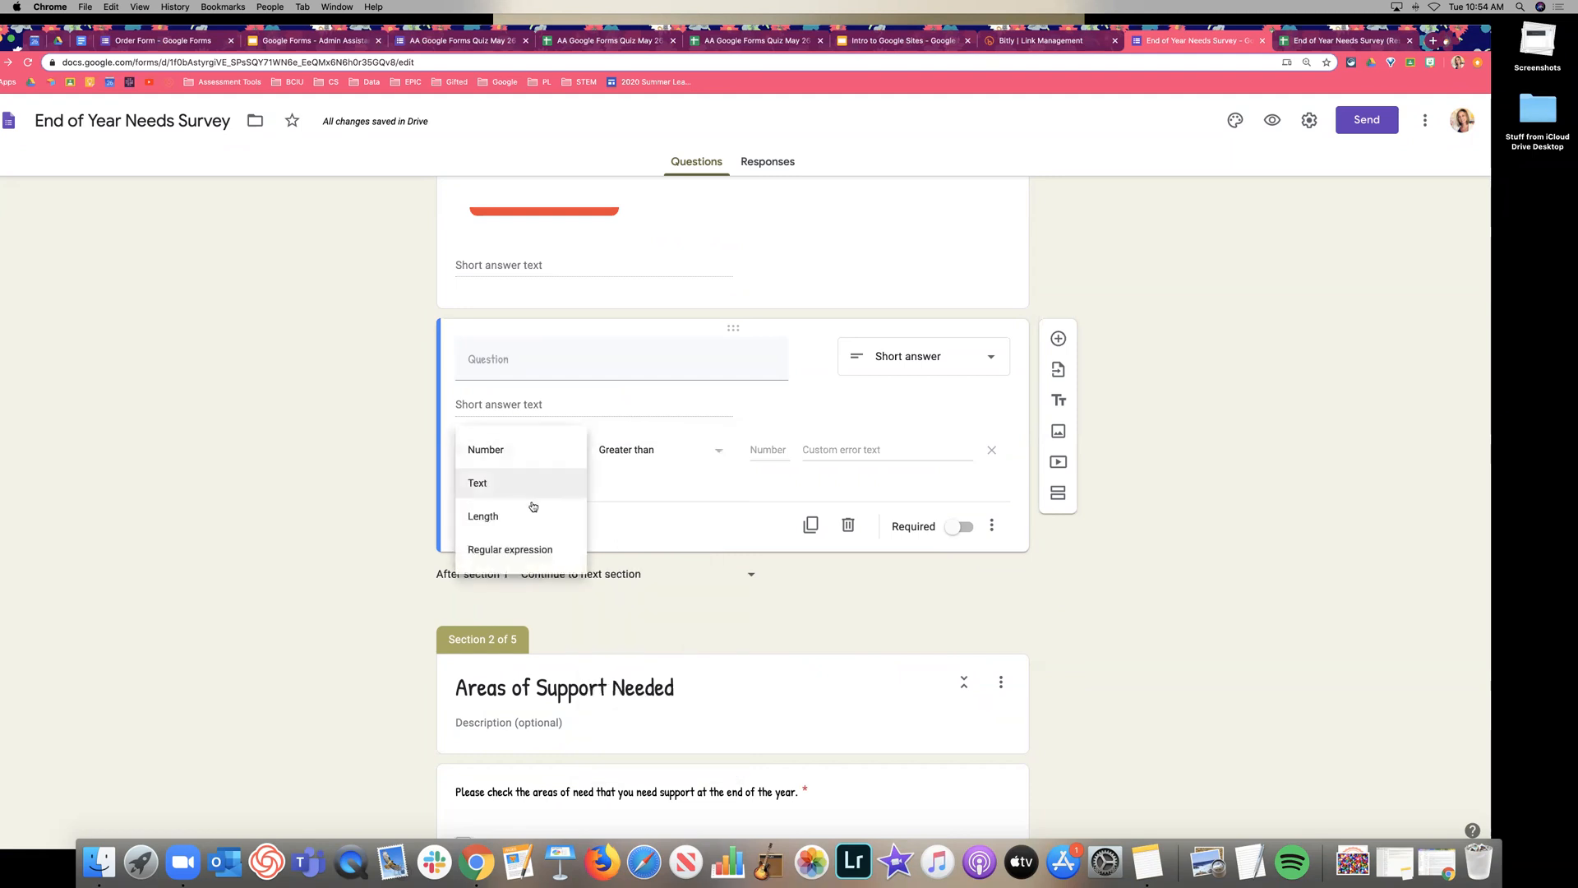
pyautogui.click(528, 486)
pyautogui.click(673, 450)
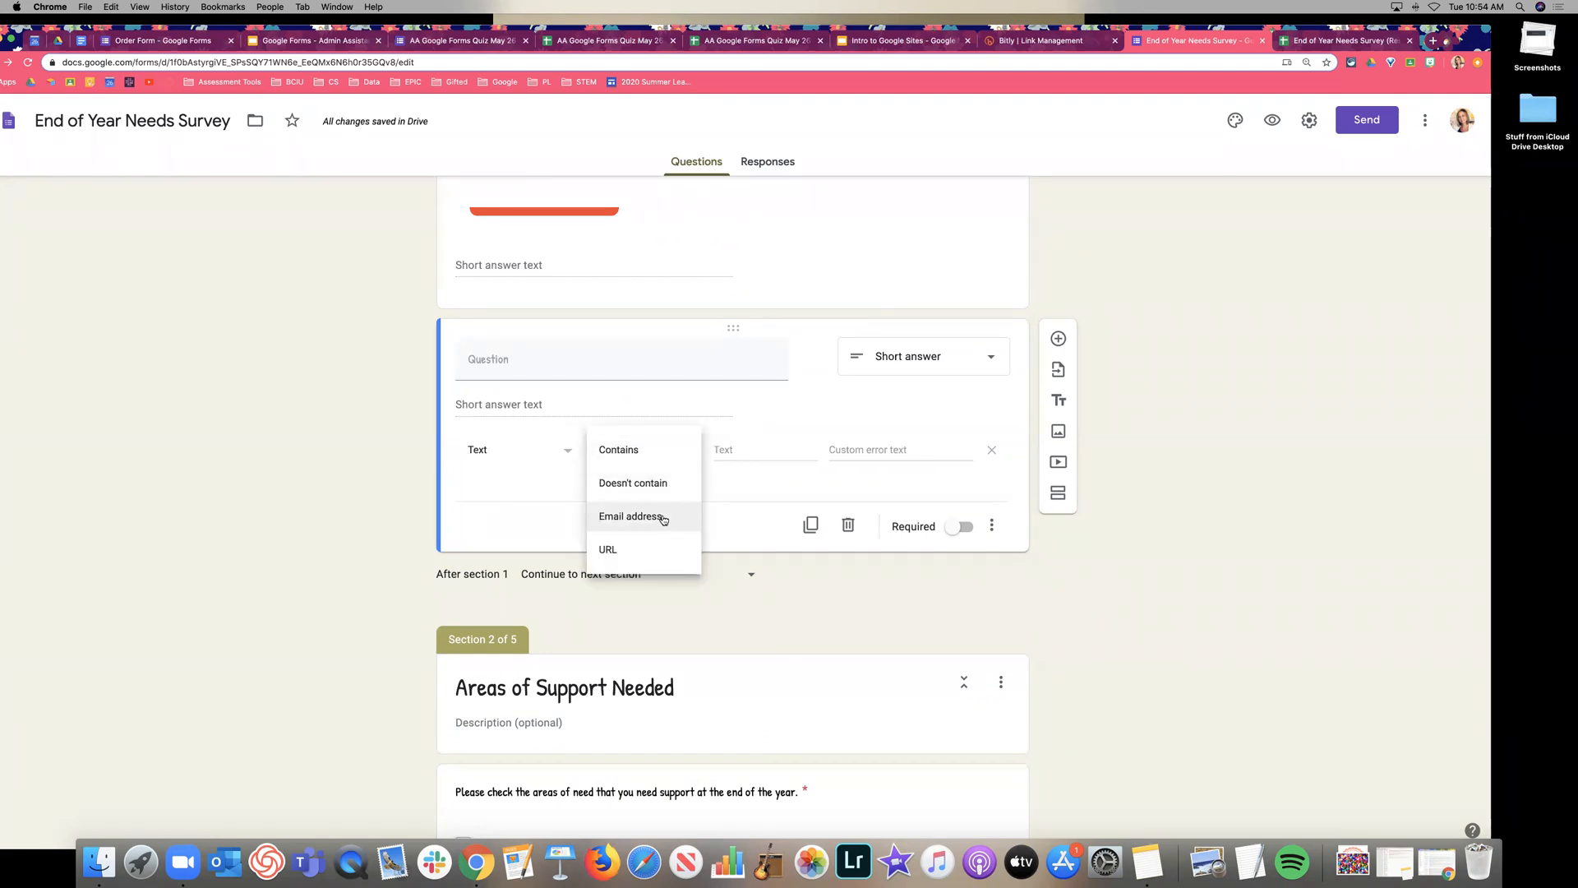
pyautogui.click(649, 550)
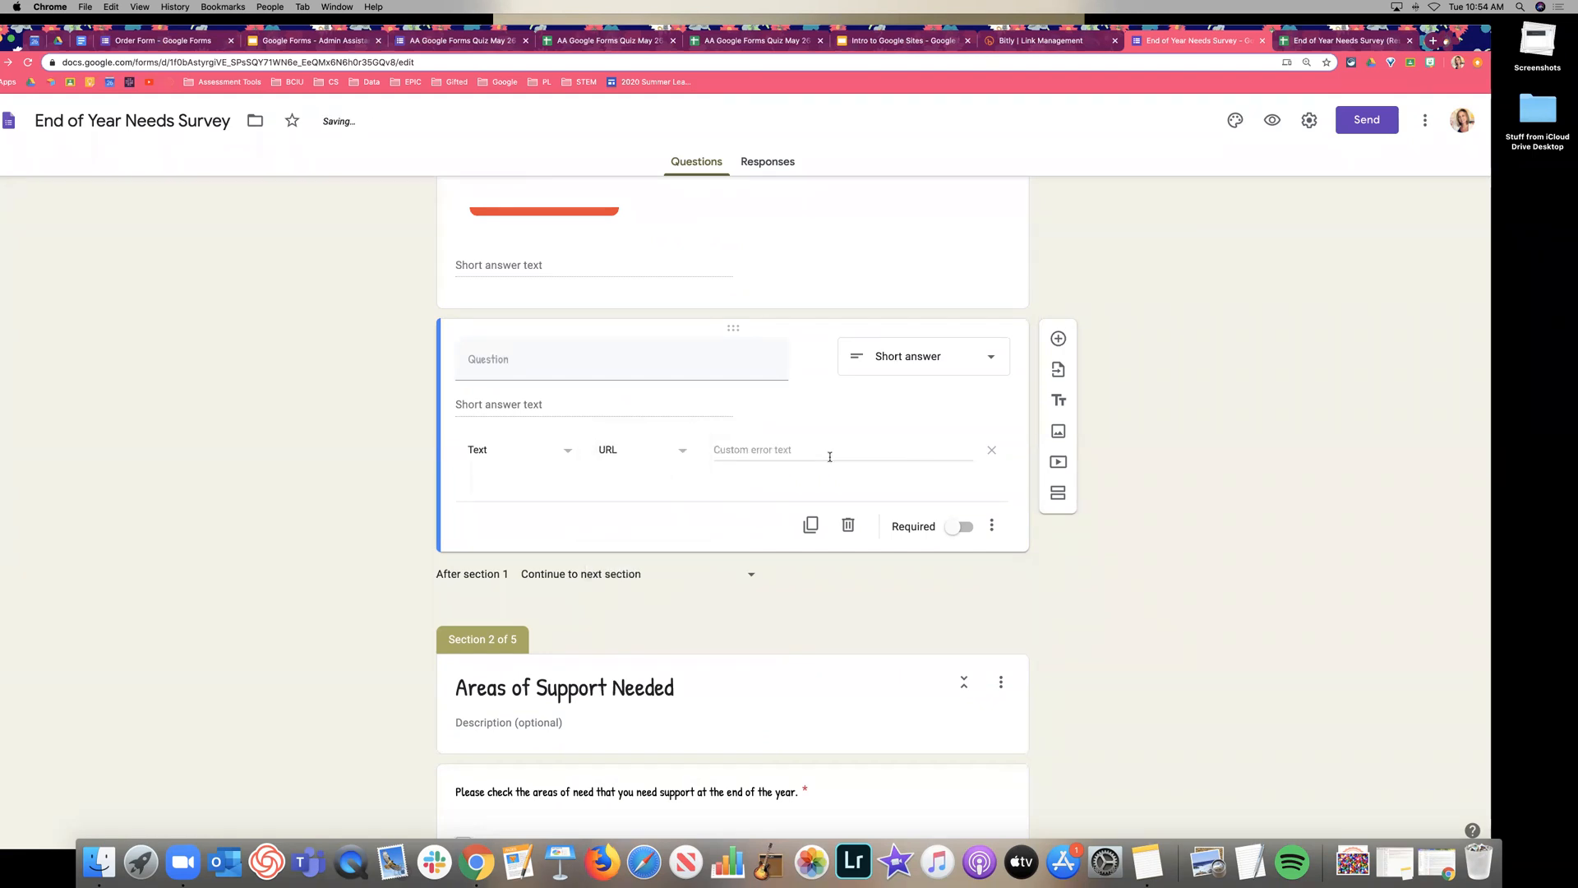
pyautogui.click(672, 450)
pyautogui.click(631, 416)
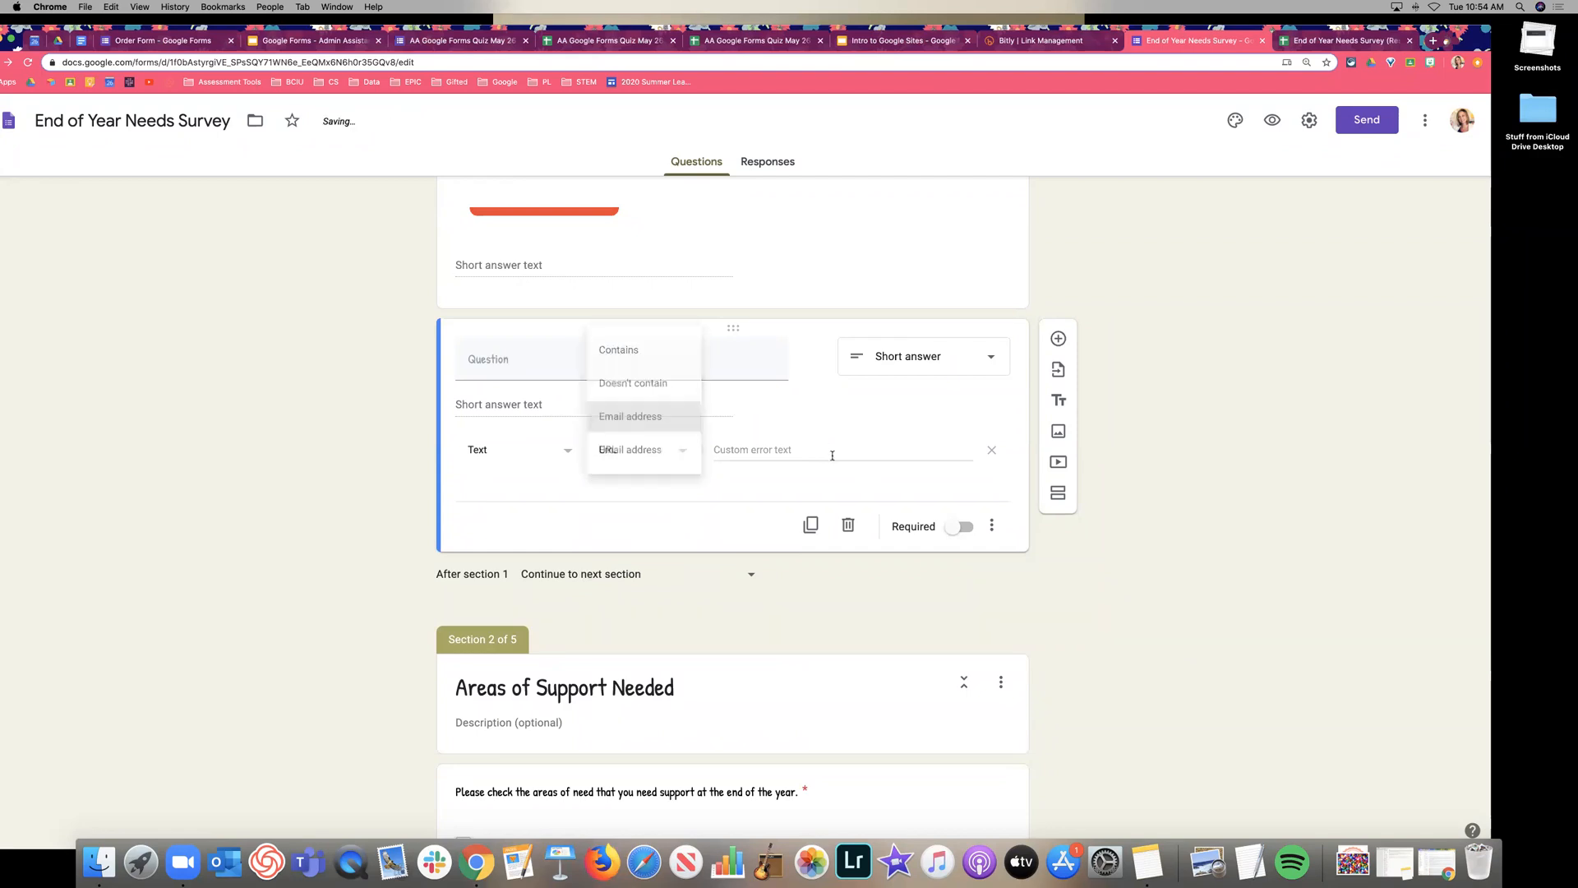
# Try Length validation, then settle on Regular expression with Contains before returning to the slides.
pyautogui.click(511, 456)
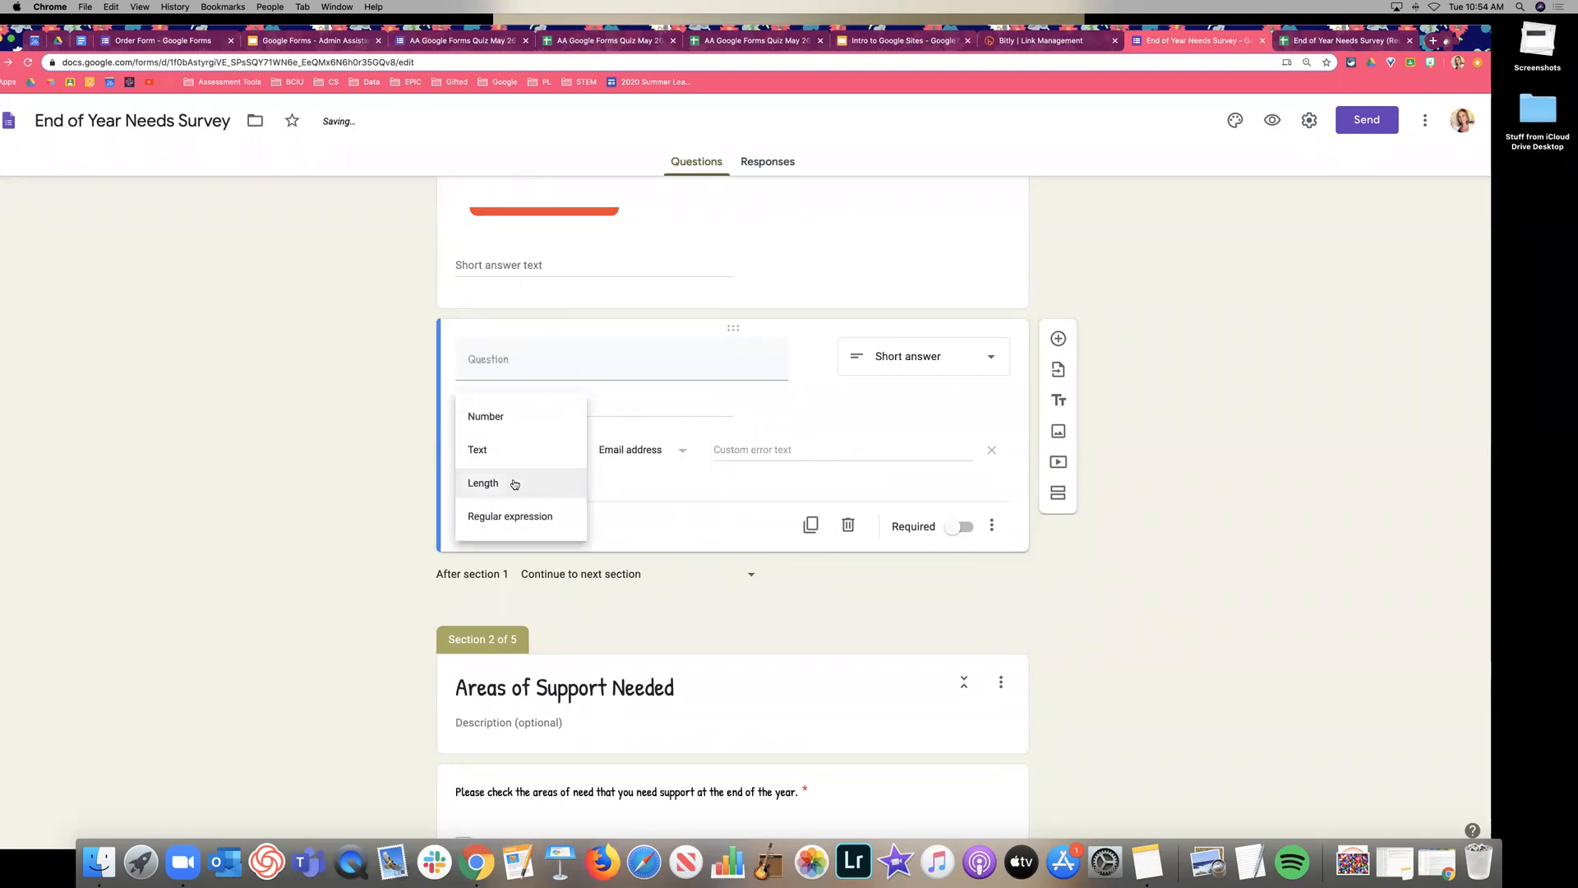
pyautogui.click(550, 482)
pyautogui.click(658, 455)
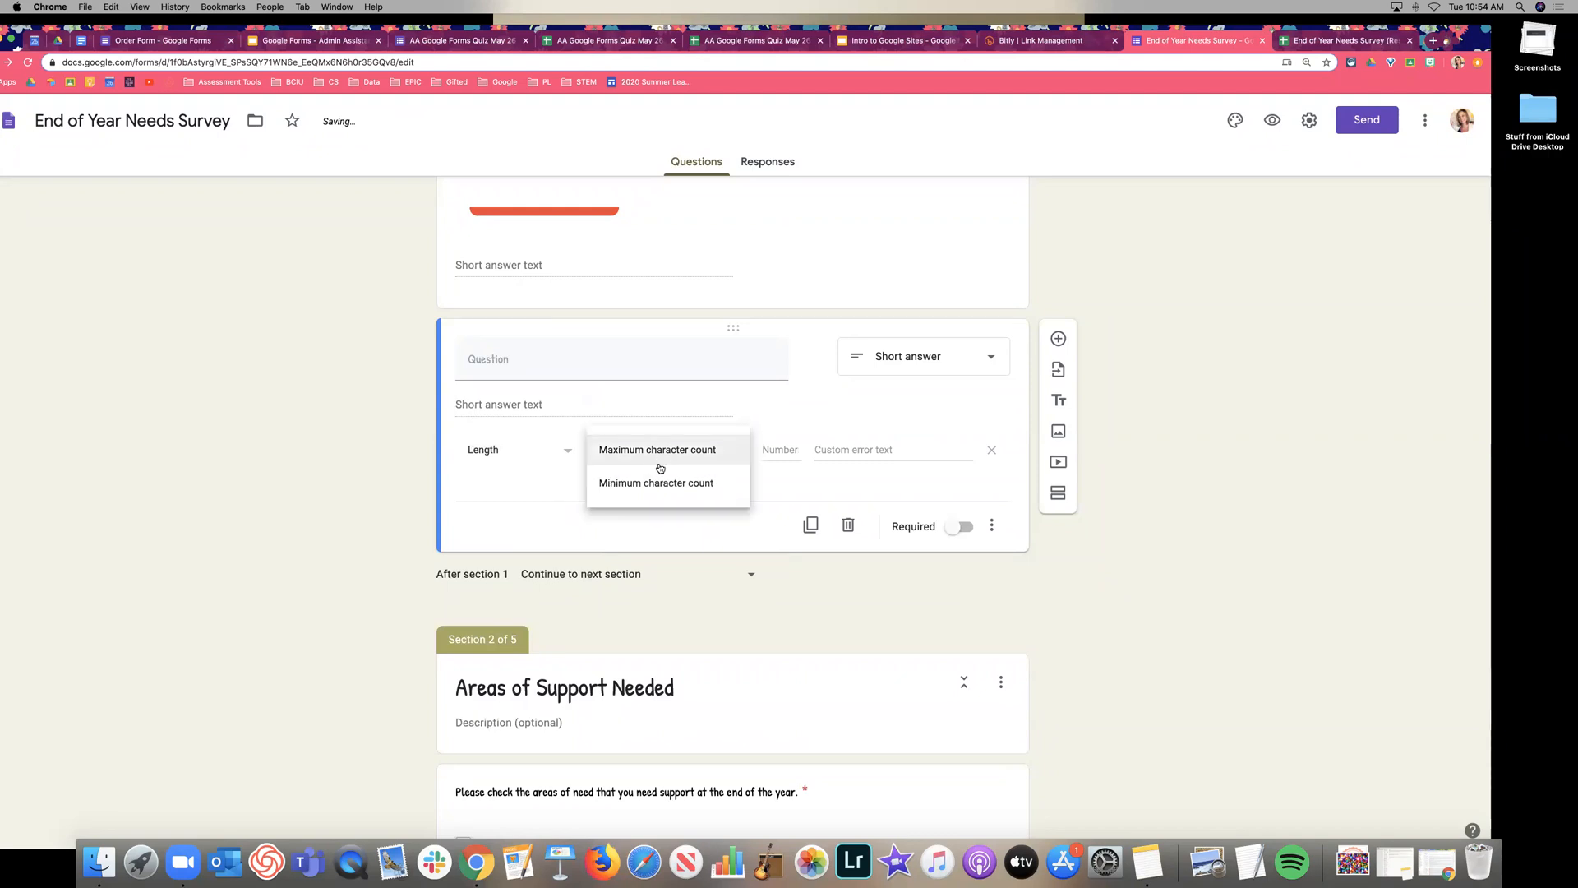
pyautogui.click(480, 451)
pyautogui.click(515, 498)
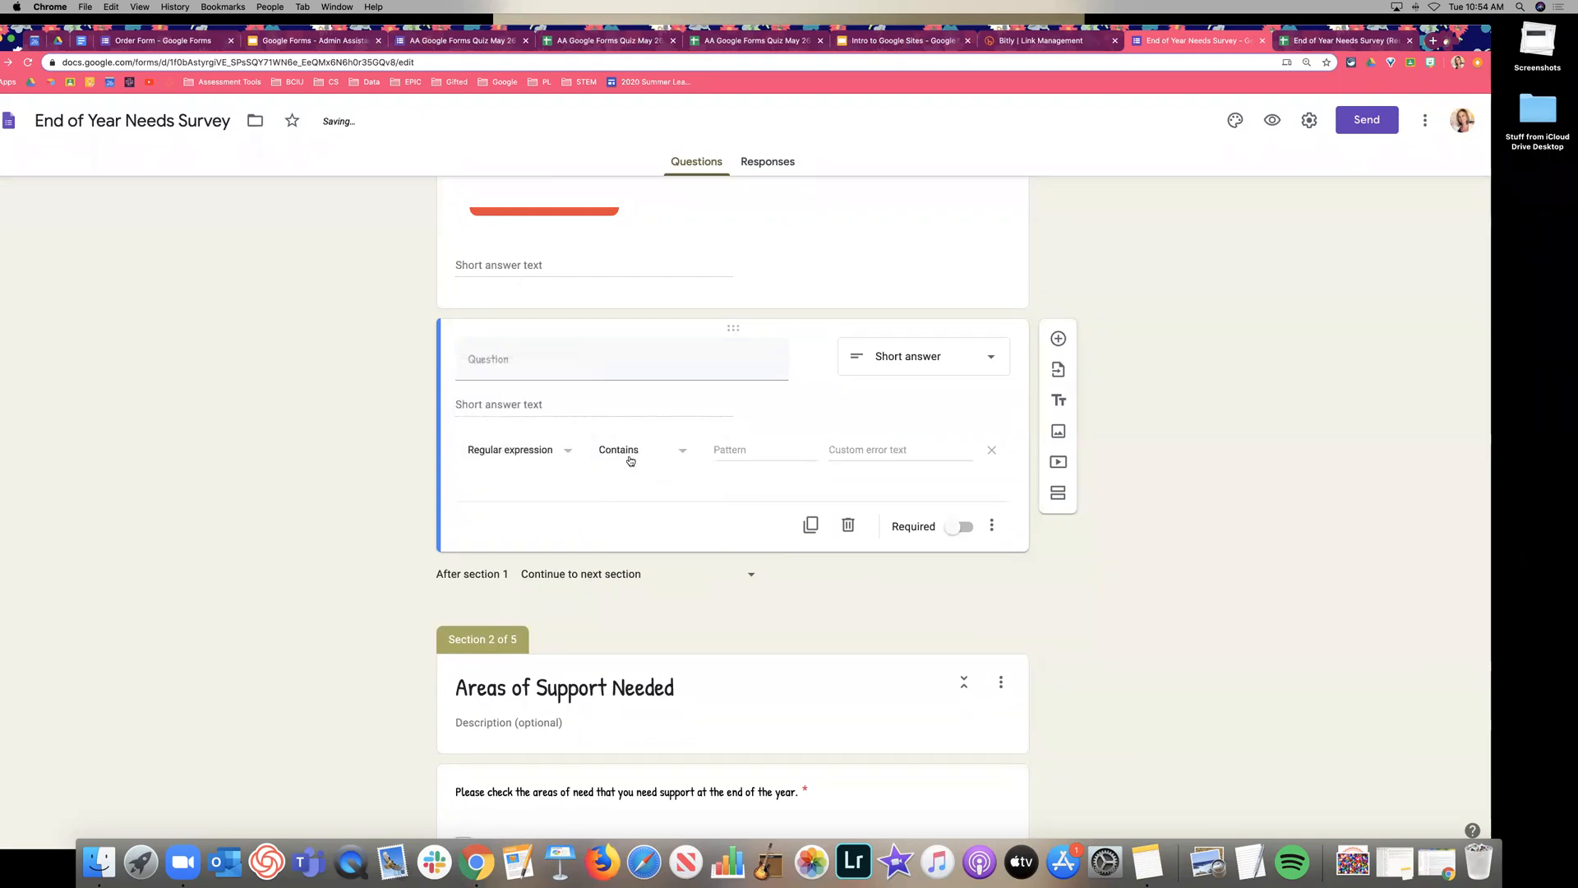
pyautogui.click(630, 458)
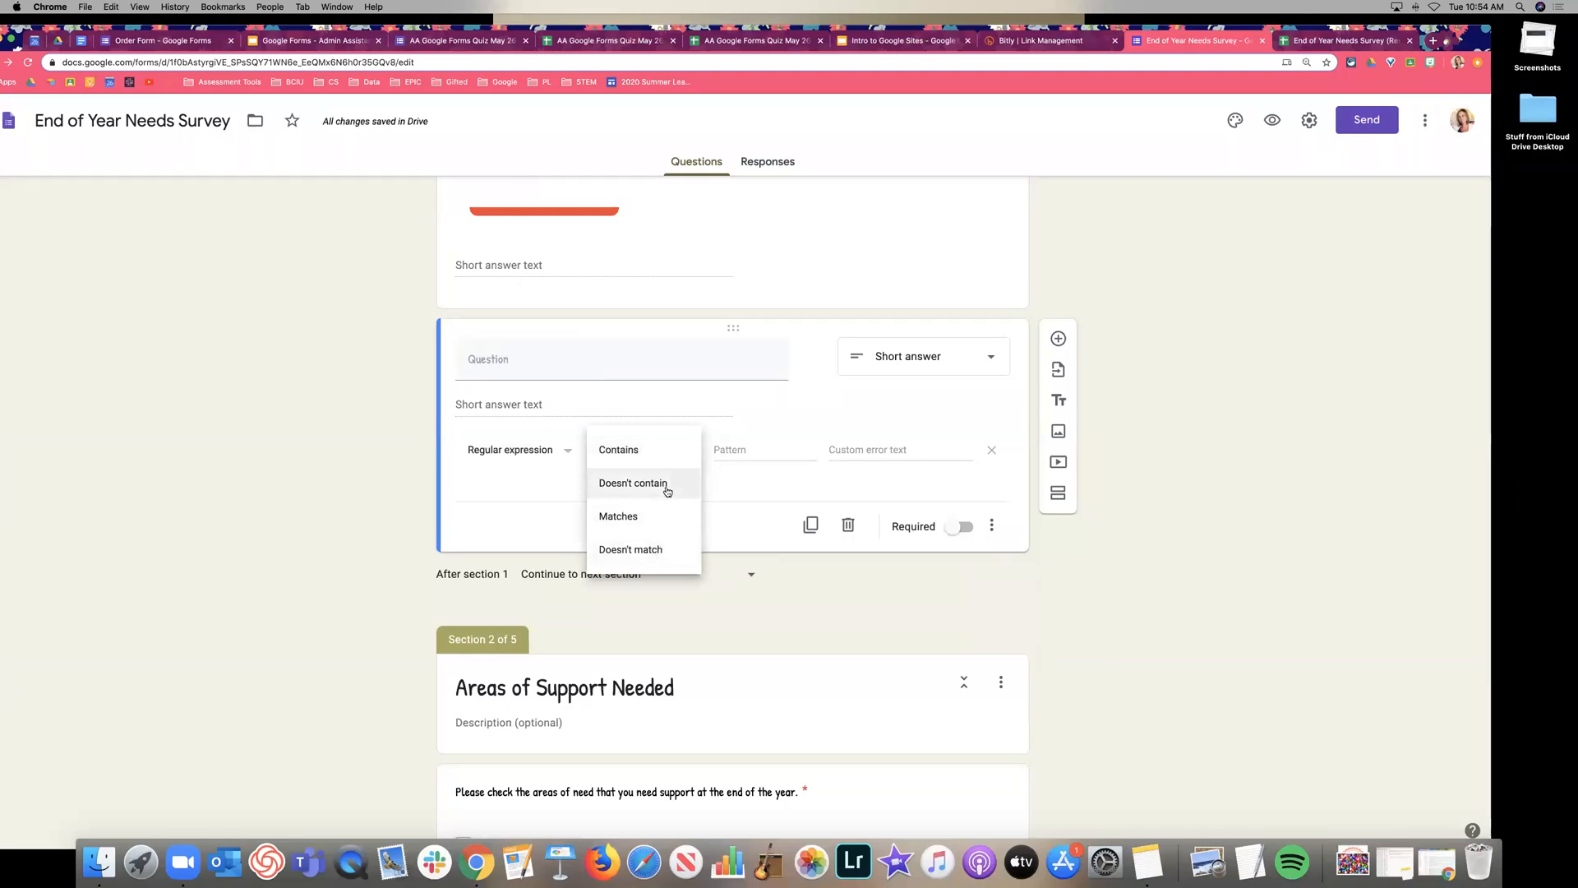
pyautogui.click(594, 448)
pyautogui.click(993, 525)
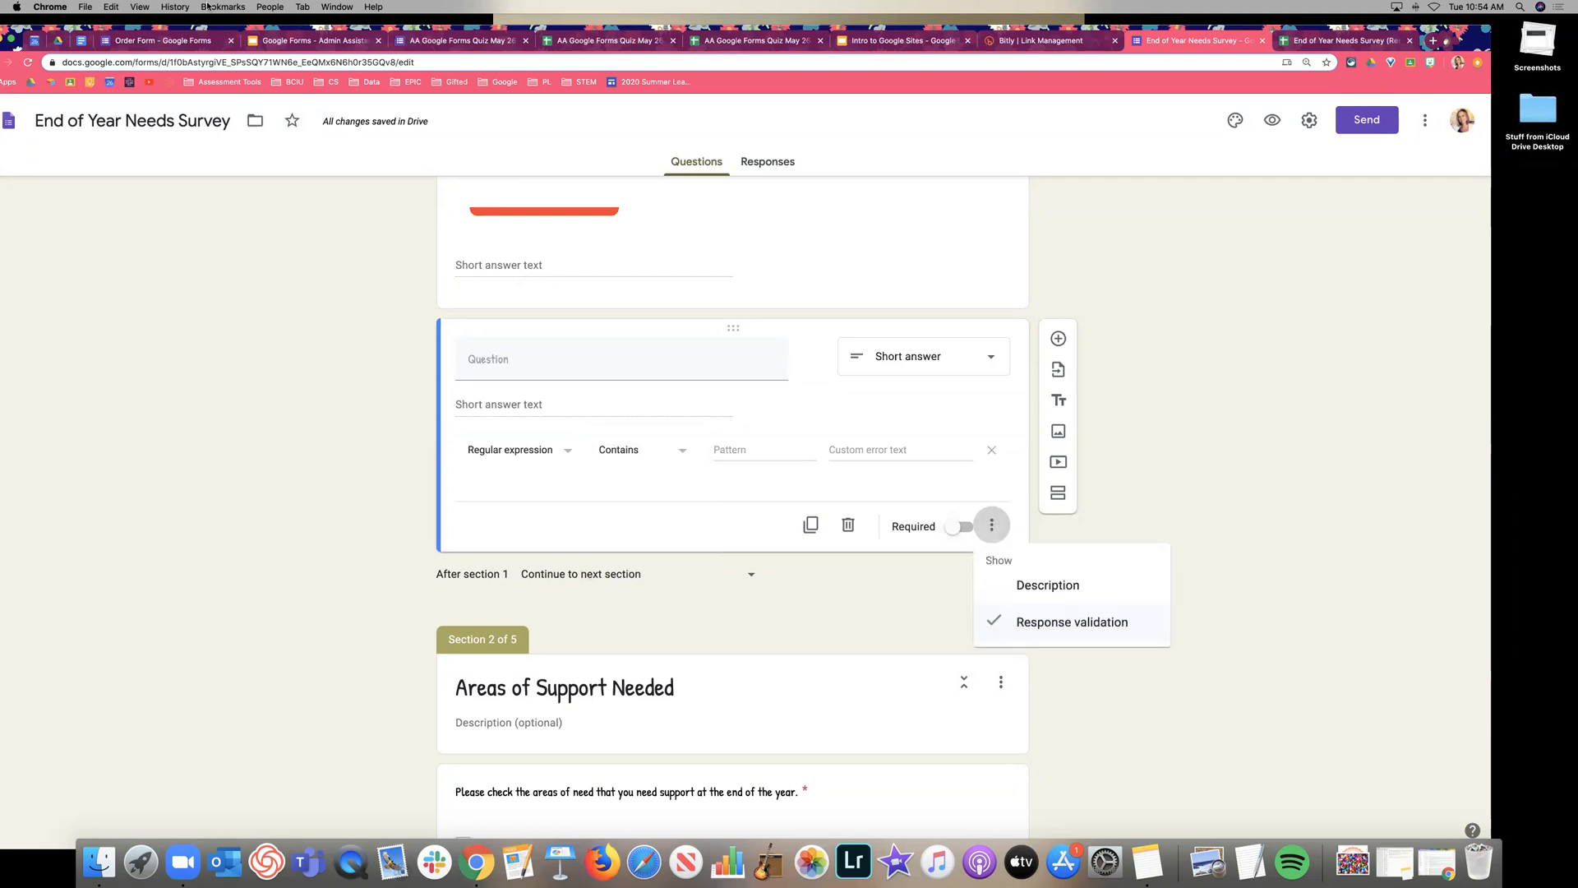
pyautogui.click(304, 45)
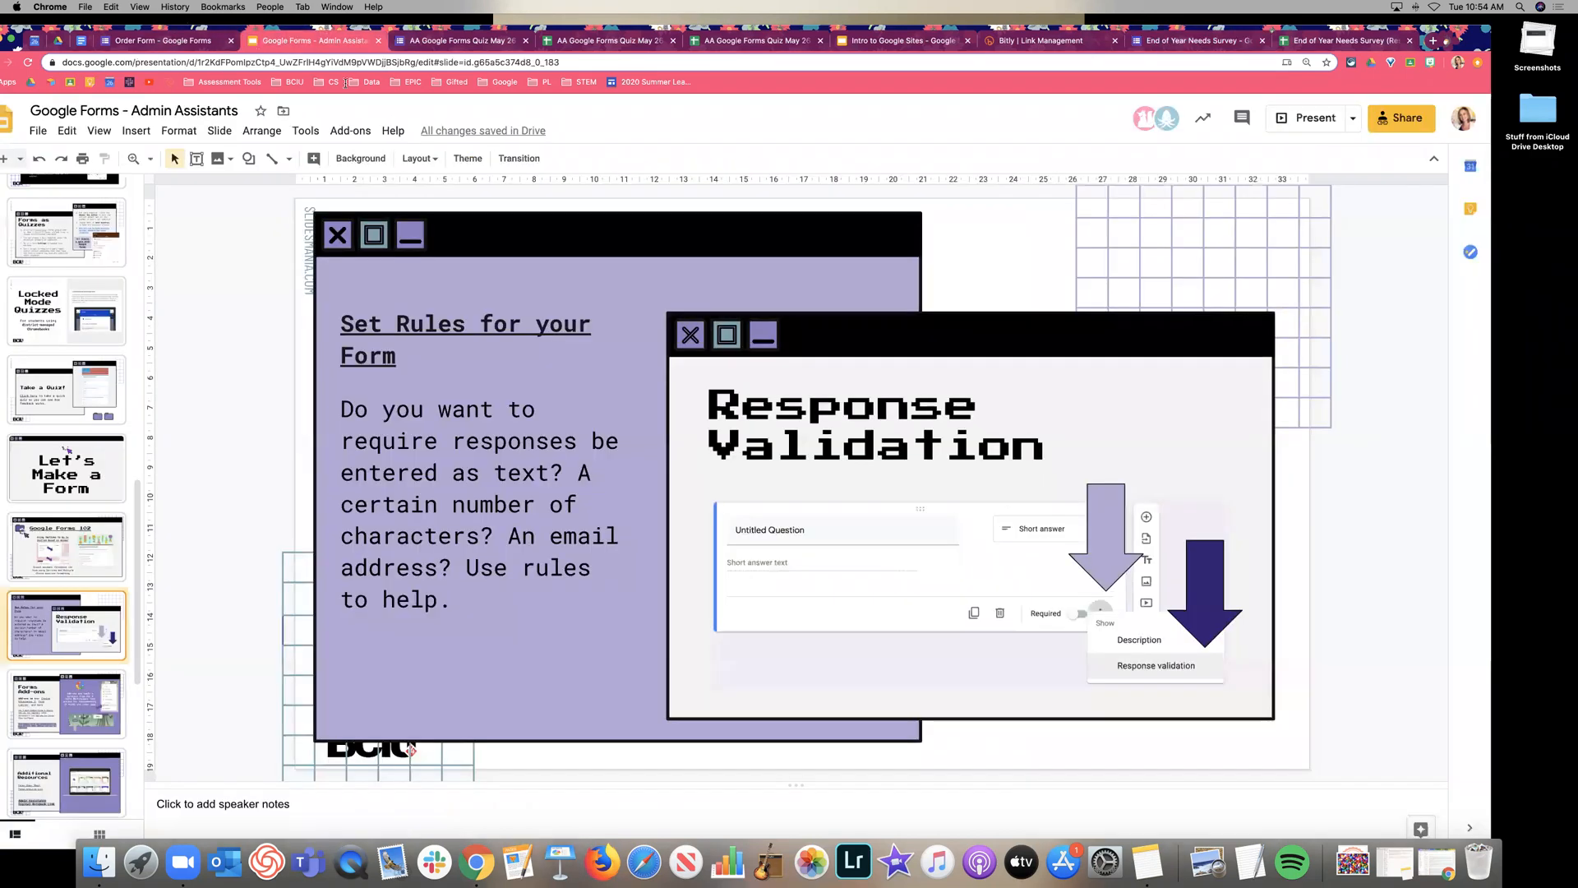
# Open the 'Set rules for your form' help article, browse its regular expression examples, then return to the slides.
pyautogui.click(489, 327)
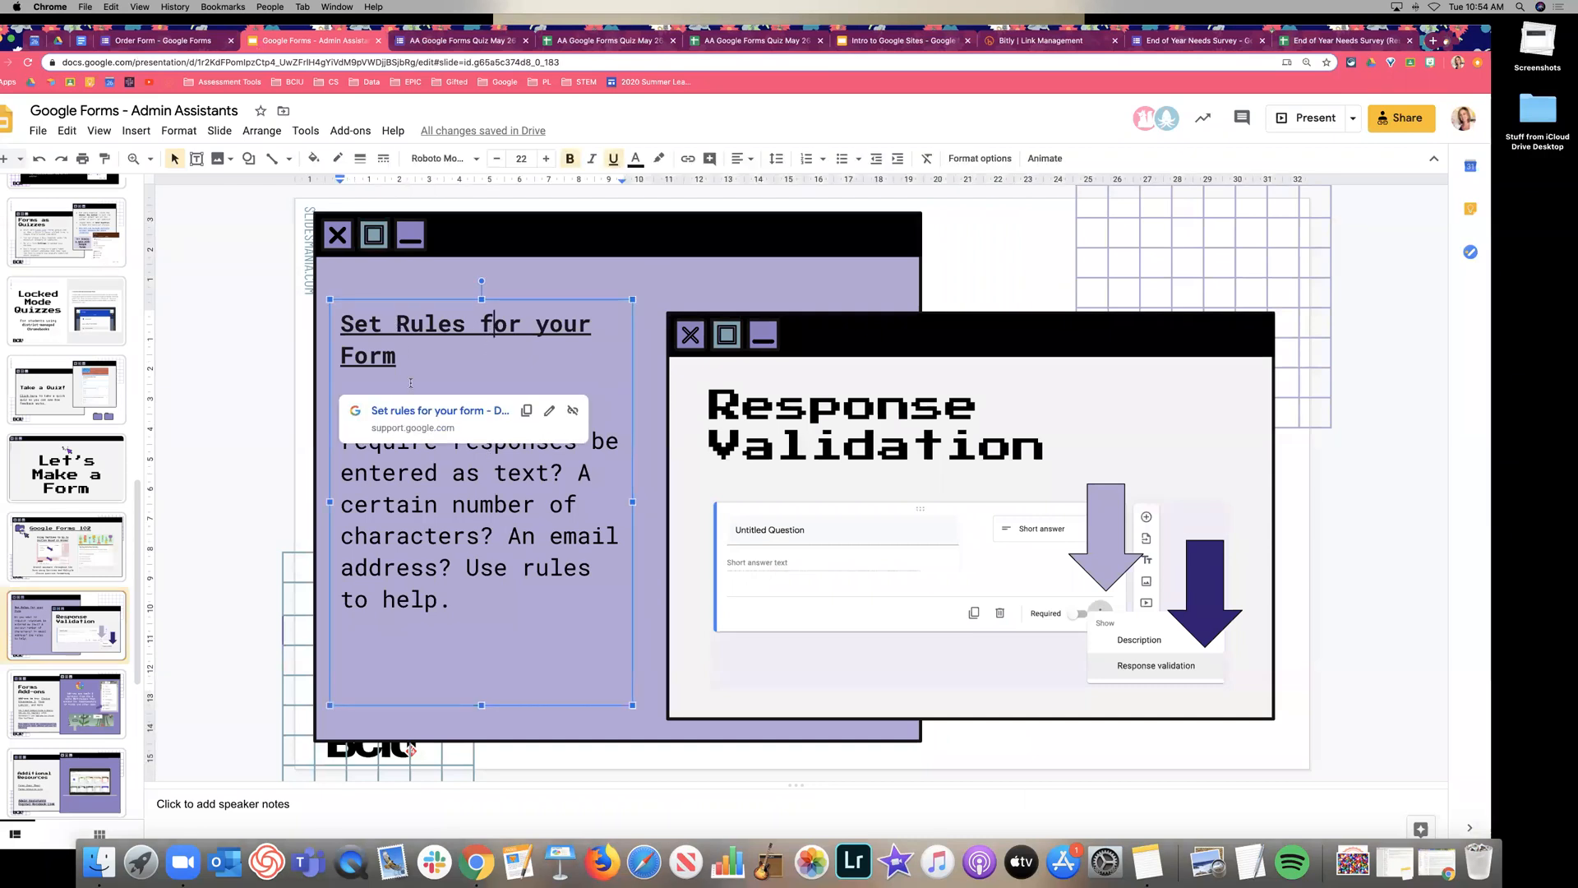
pyautogui.click(417, 411)
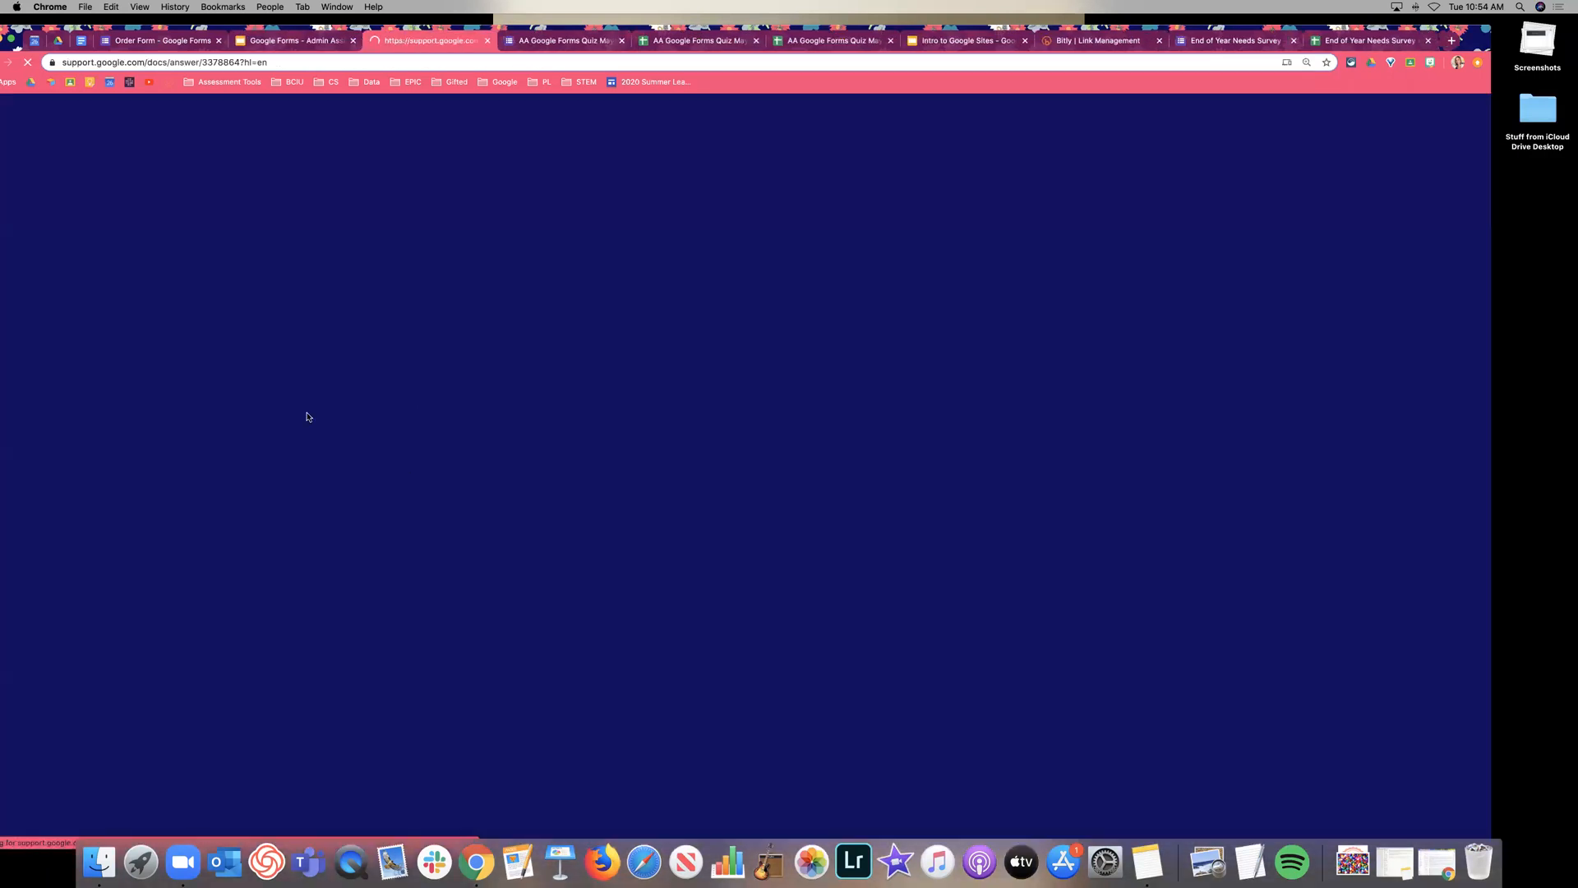
pyautogui.scroll(-6, 154, 418)
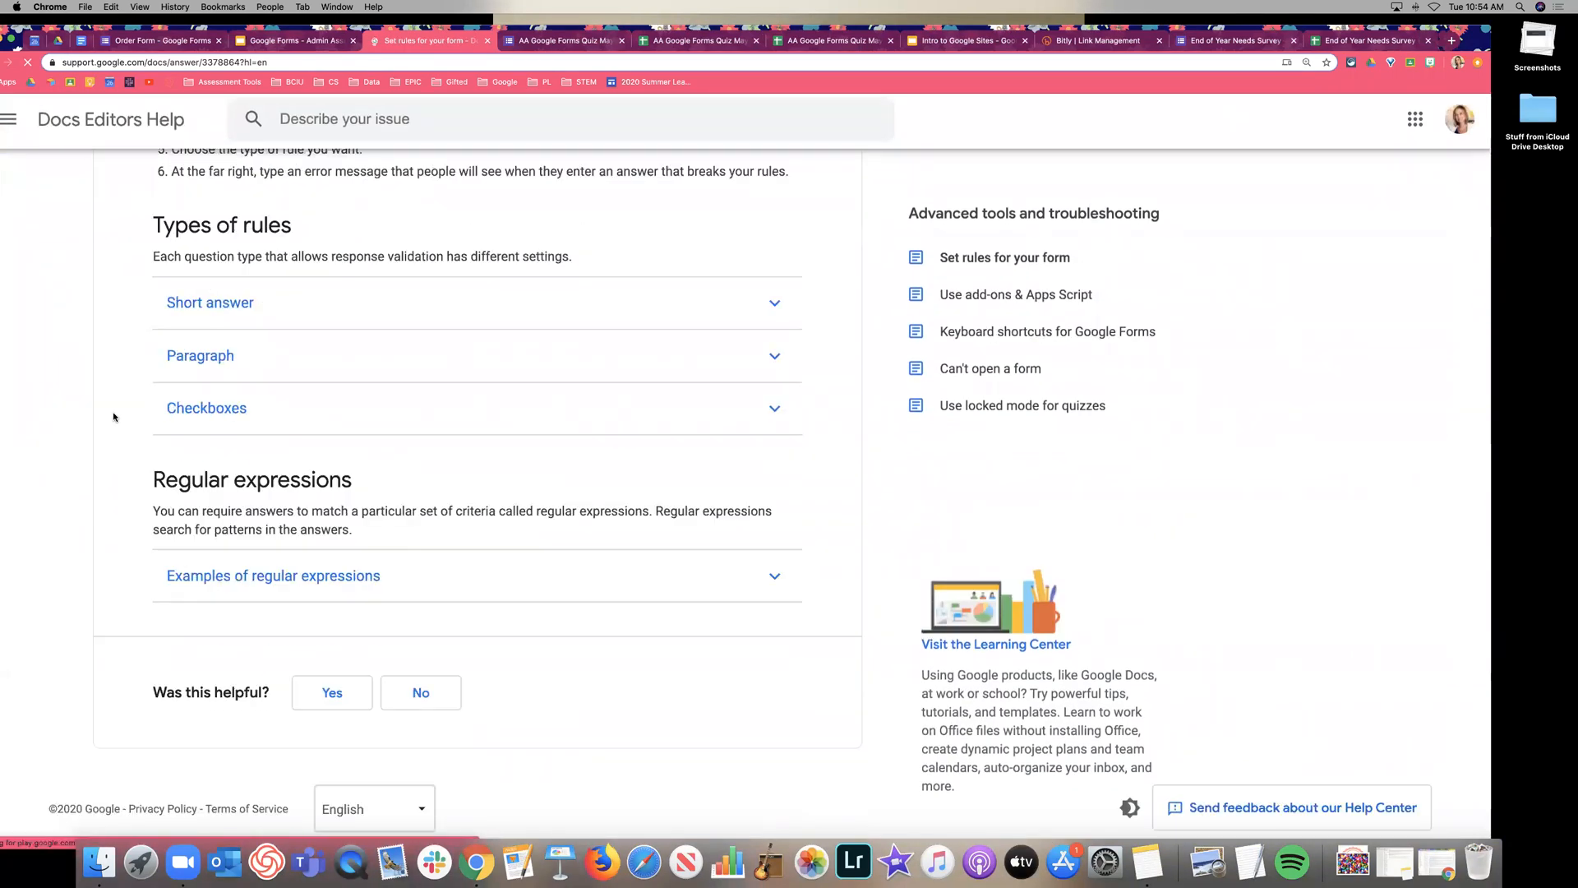
pyautogui.click(249, 578)
pyautogui.scroll(-5, 400, 526)
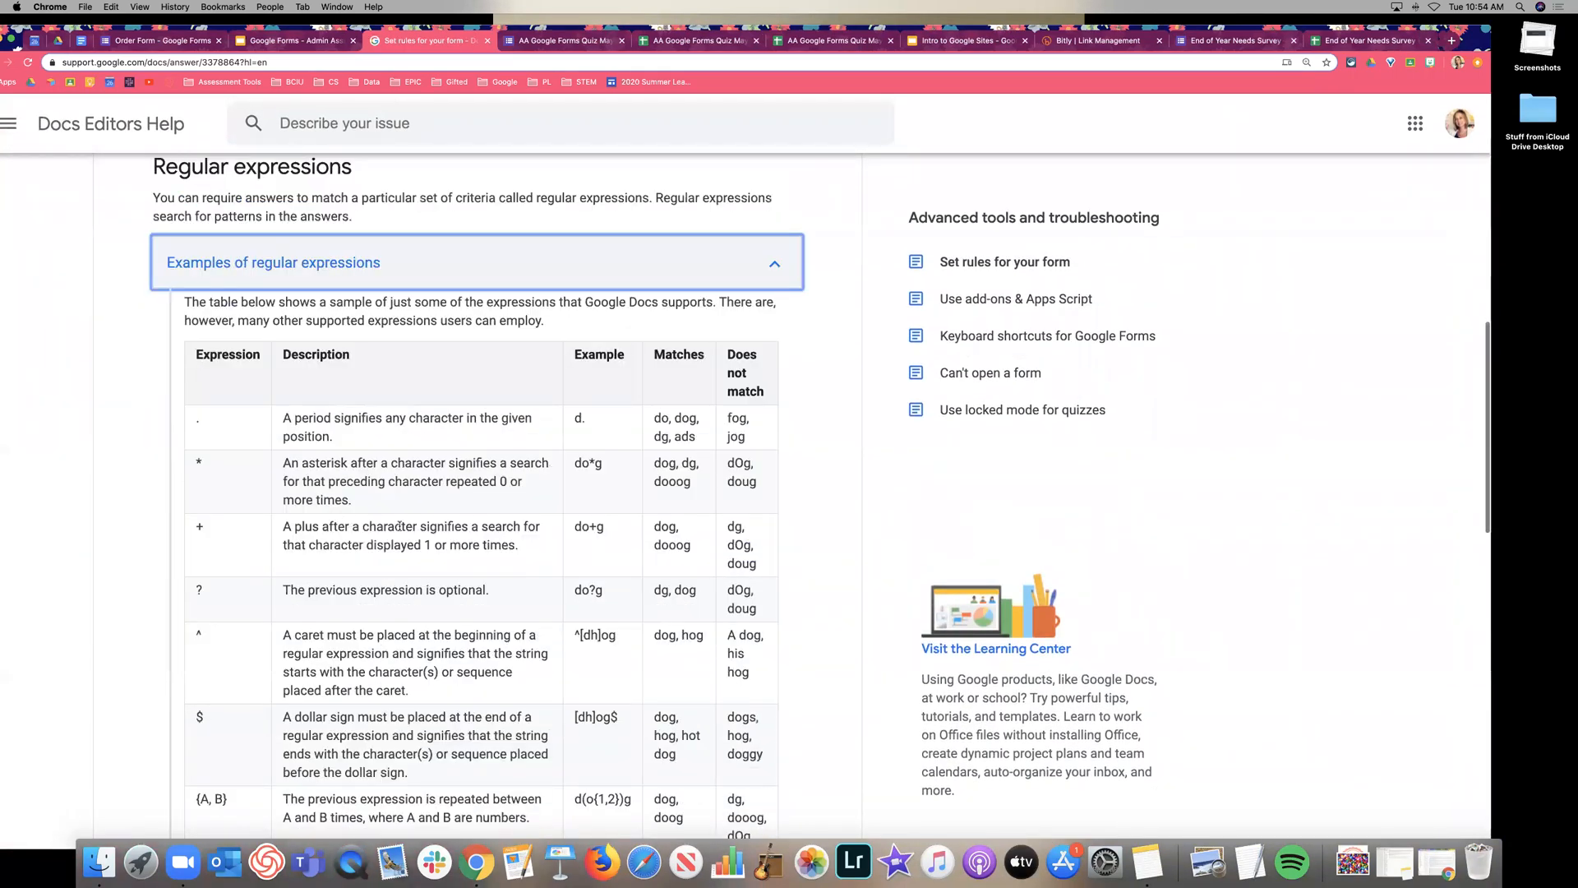
pyautogui.scroll(-5, 400, 526)
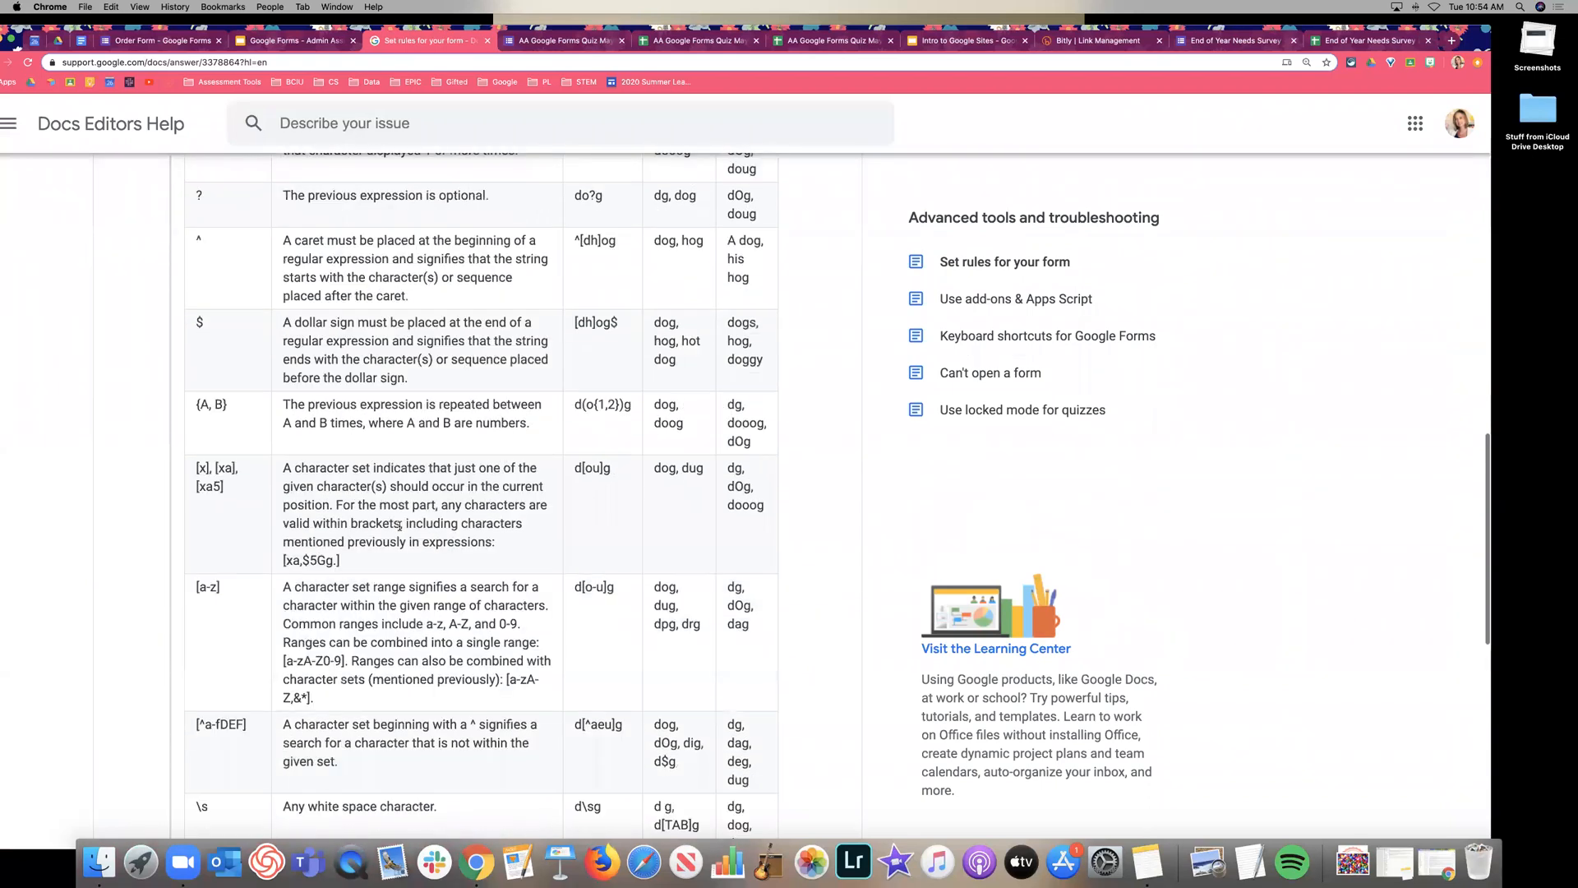
pyautogui.scroll(-6, 399, 526)
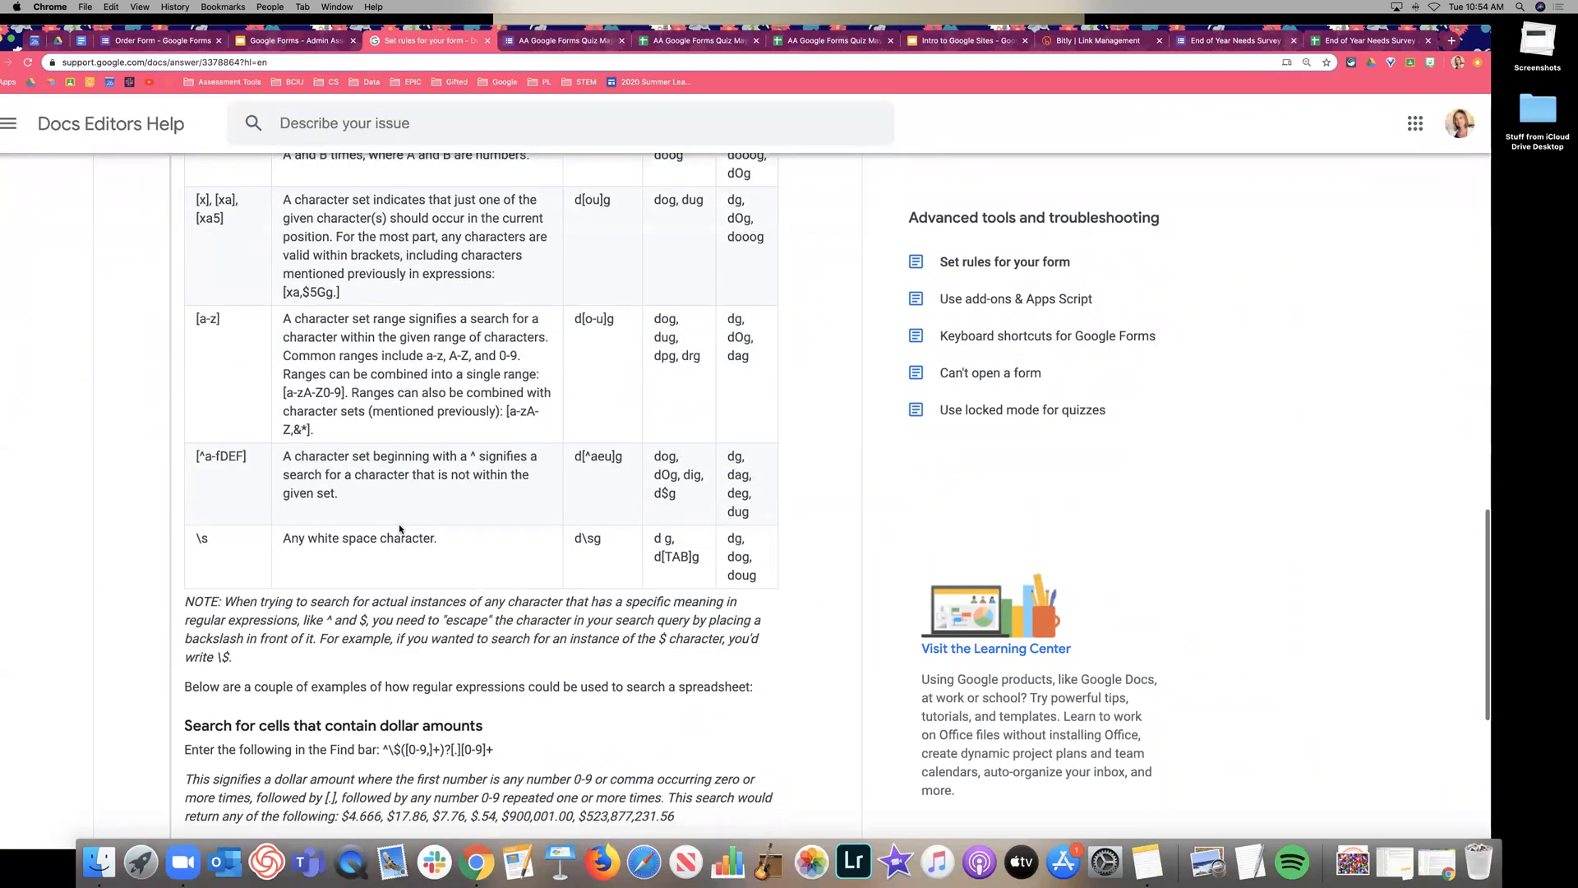
pyautogui.scroll(-4, 400, 526)
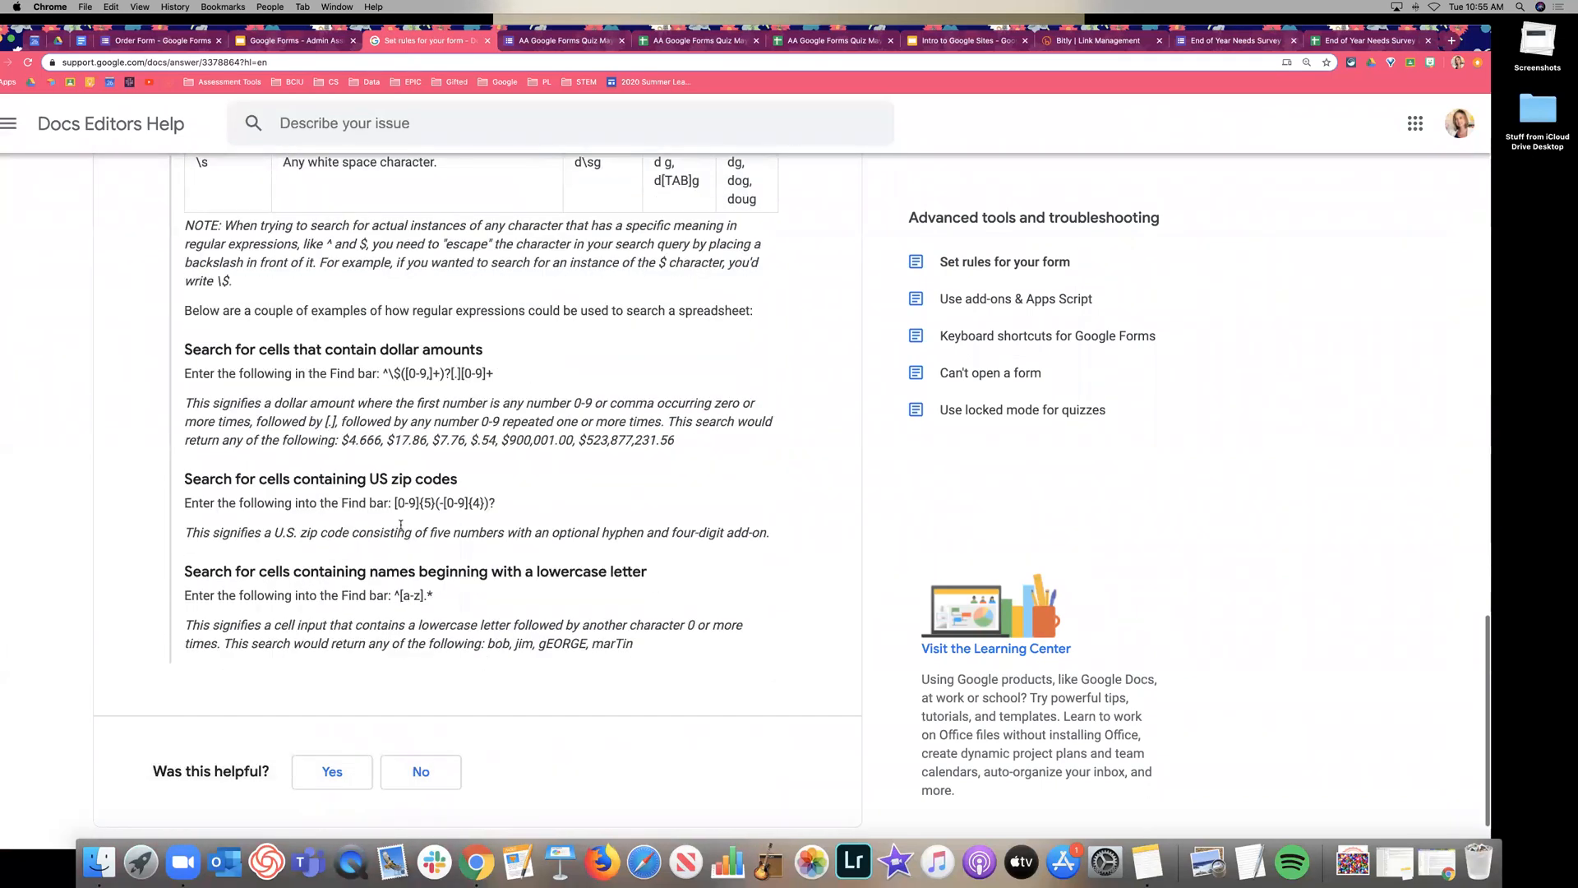
pyautogui.scroll(20, 400, 525)
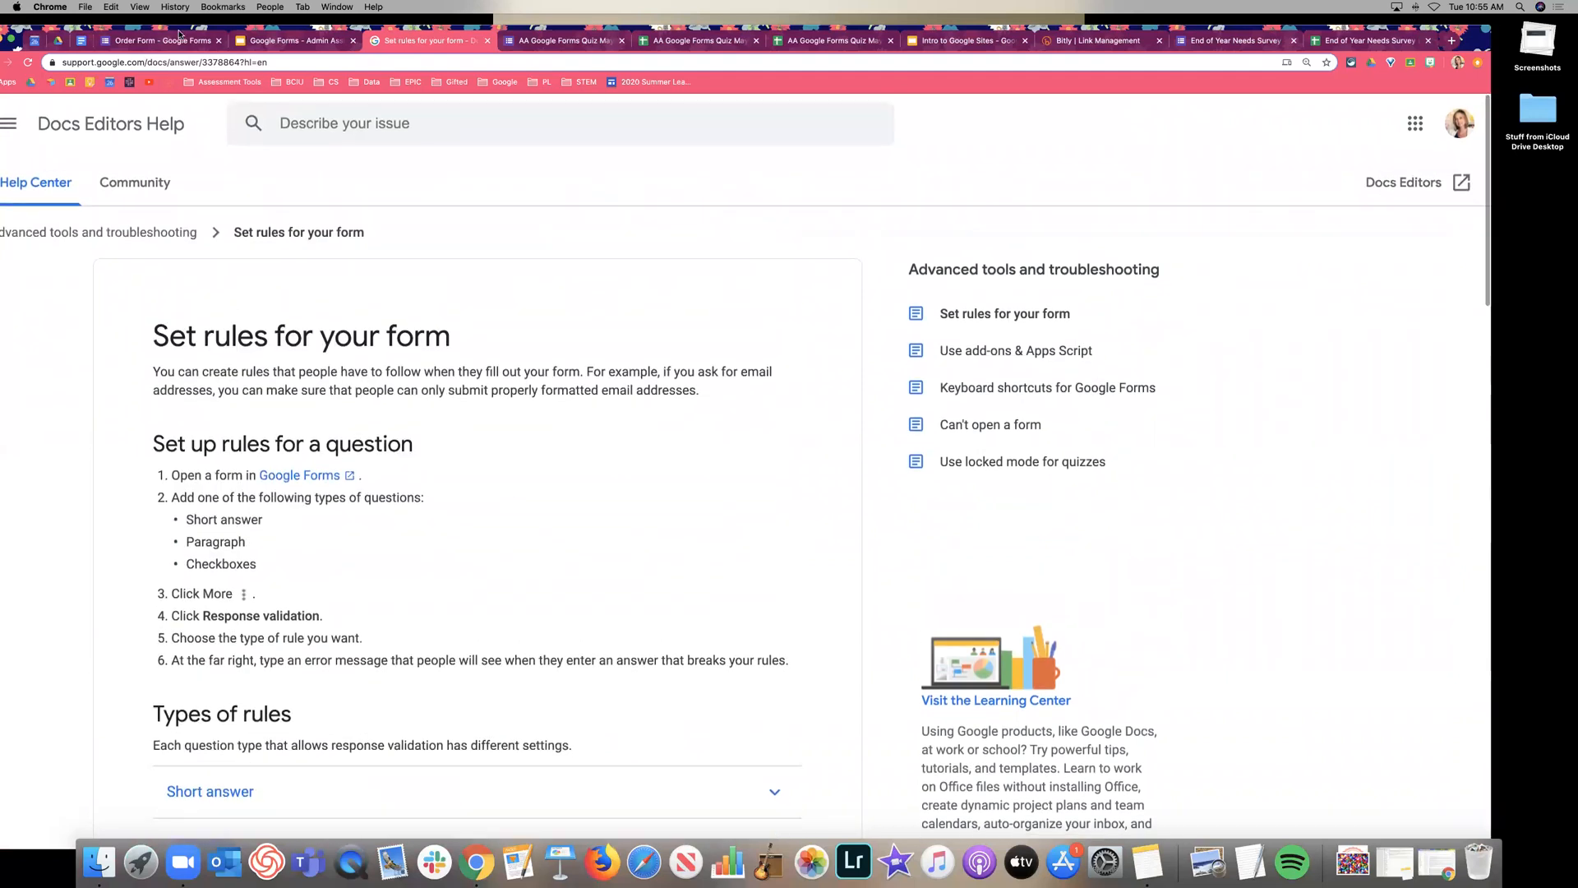
pyautogui.click(156, 40)
pyautogui.click(257, 41)
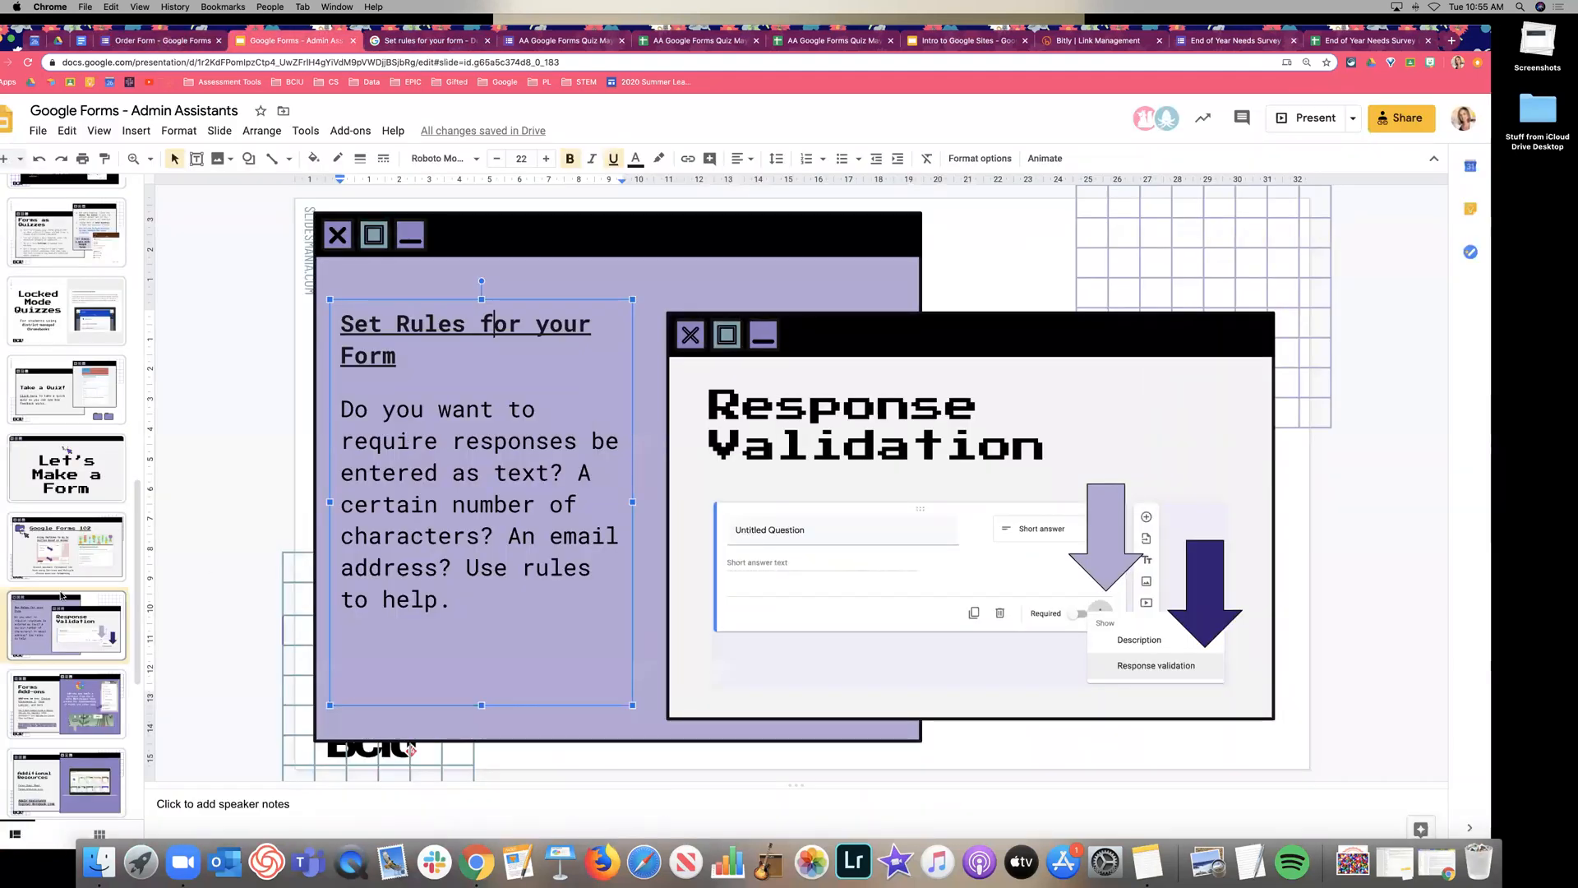
pyautogui.scroll(-3, 62, 575)
# Present the Forms Add-ons and Additional Resources slides, then open the Admin Assistants Digital Notebook link.
pyautogui.click(61, 493)
pyautogui.click(1309, 124)
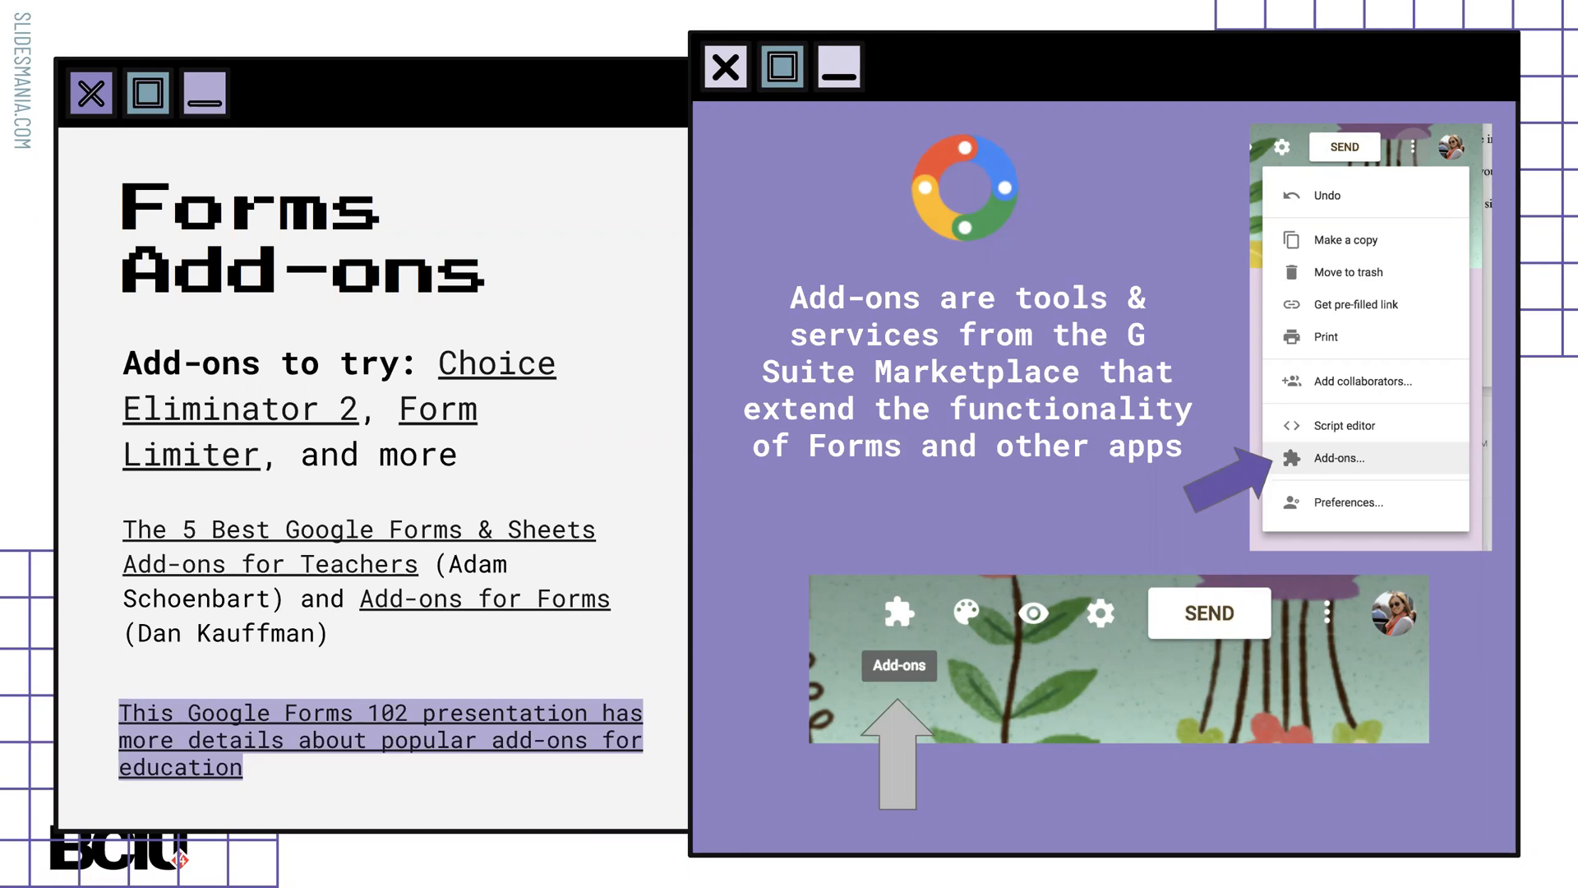
pyautogui.press('Right')
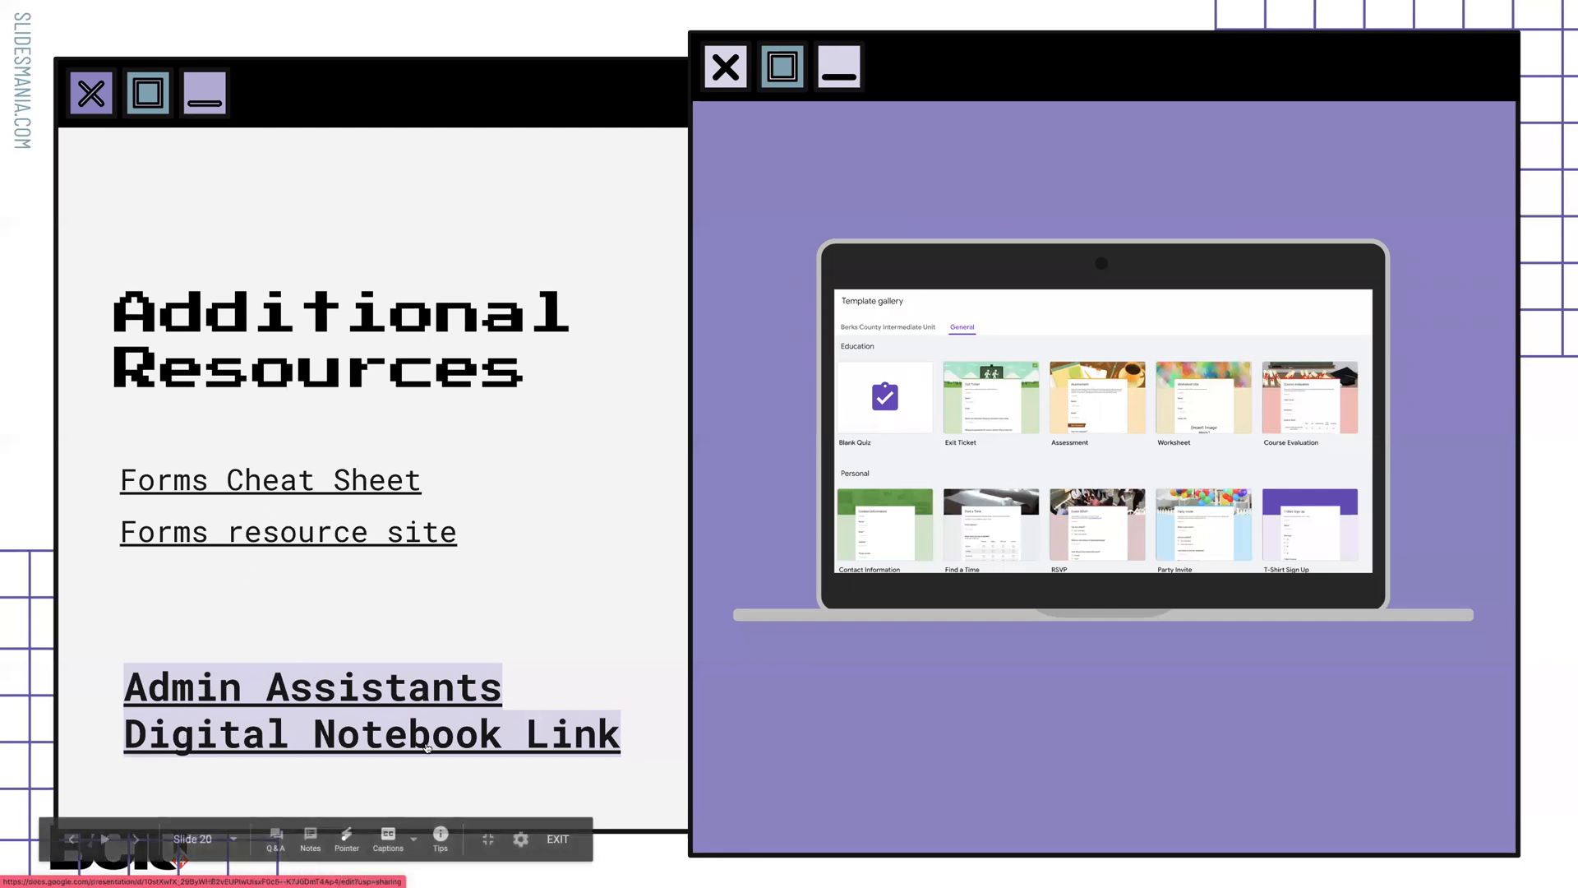
pyautogui.click(200, 703)
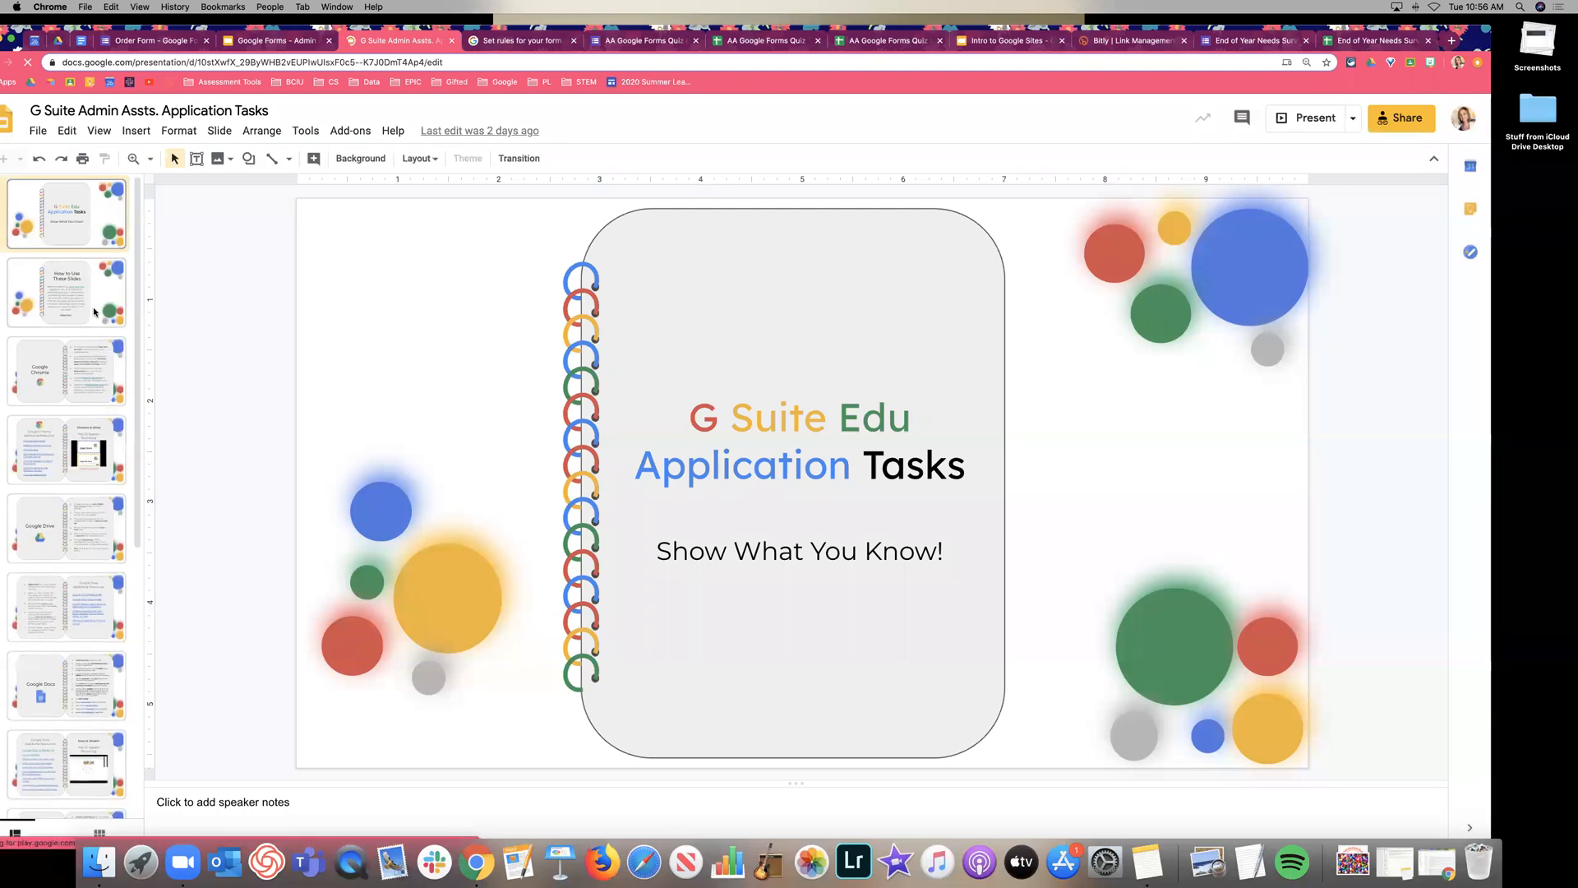
# Step through slides 2, 3 and 4 to reach the Google Chrome additional resources checklist.
pyautogui.click(92, 307)
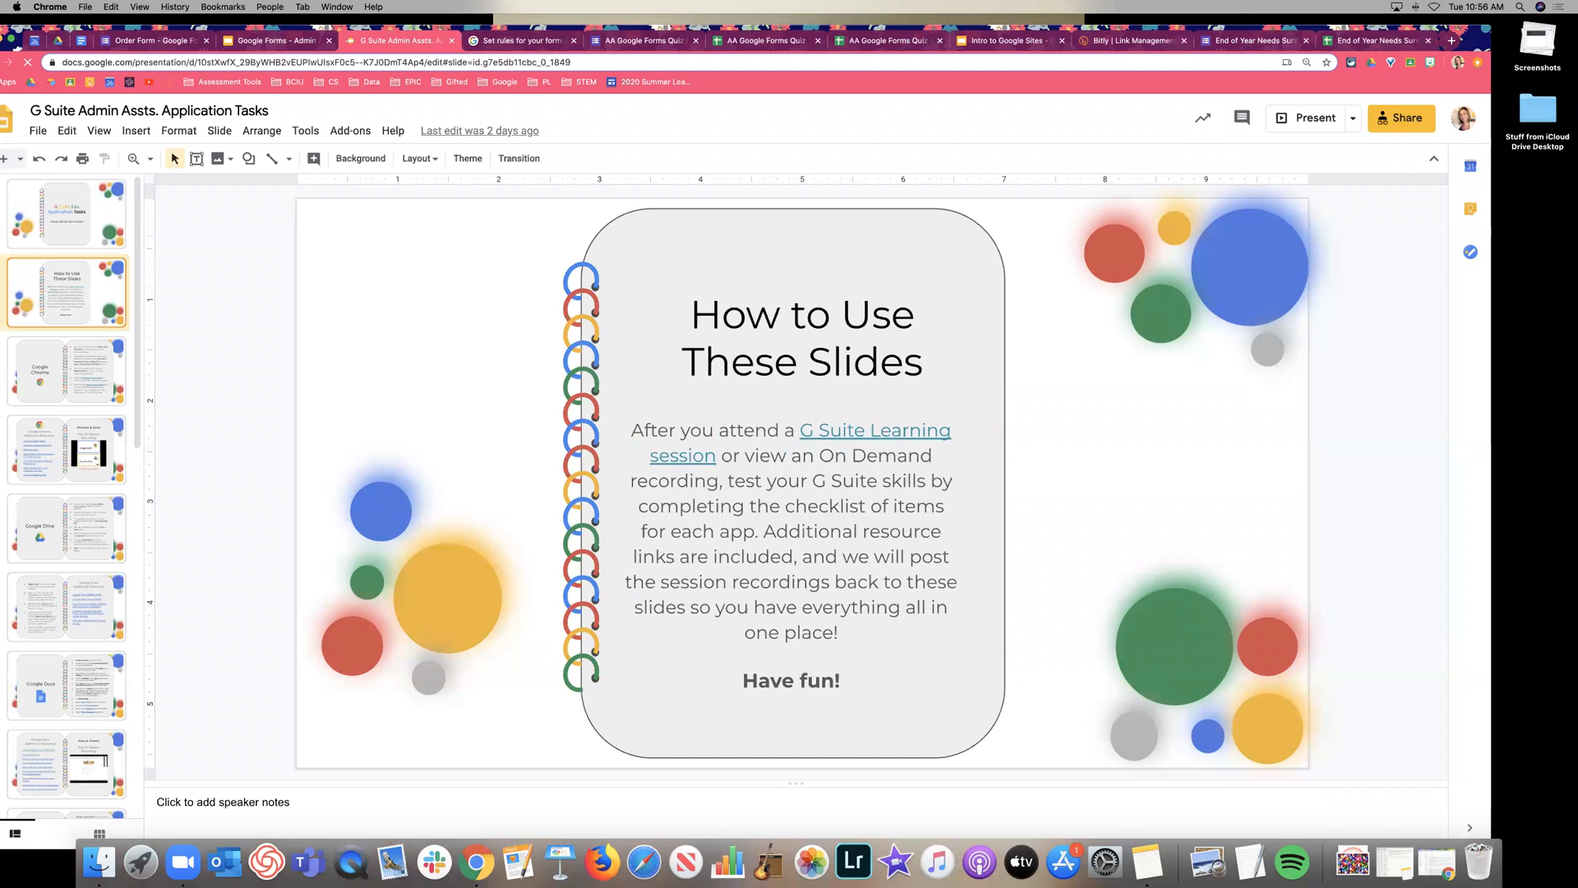
pyautogui.click(65, 372)
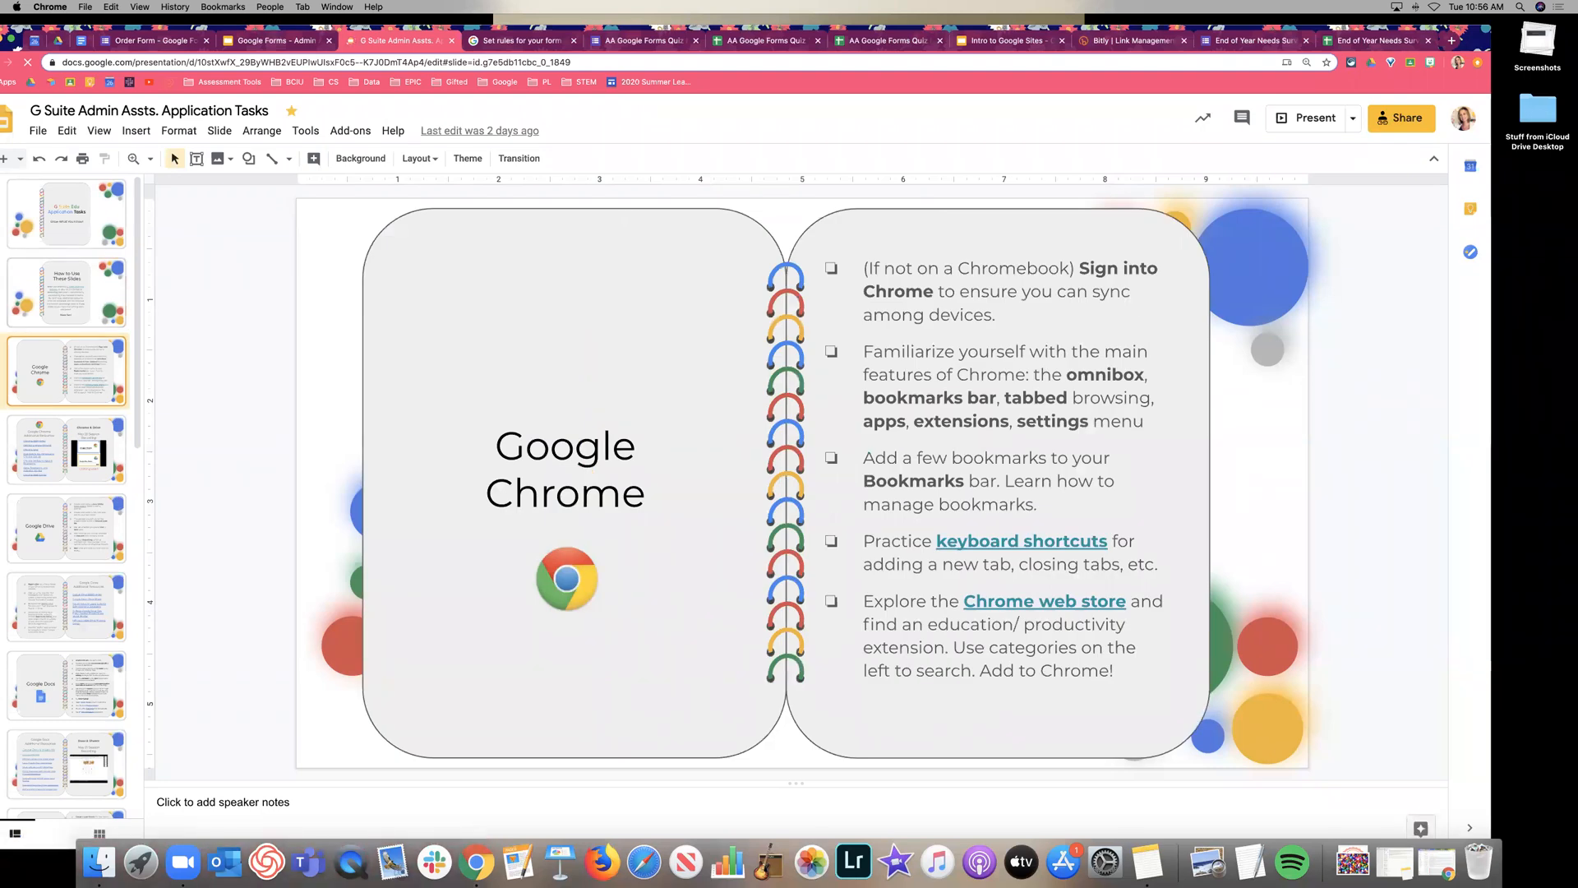
pyautogui.click(65, 450)
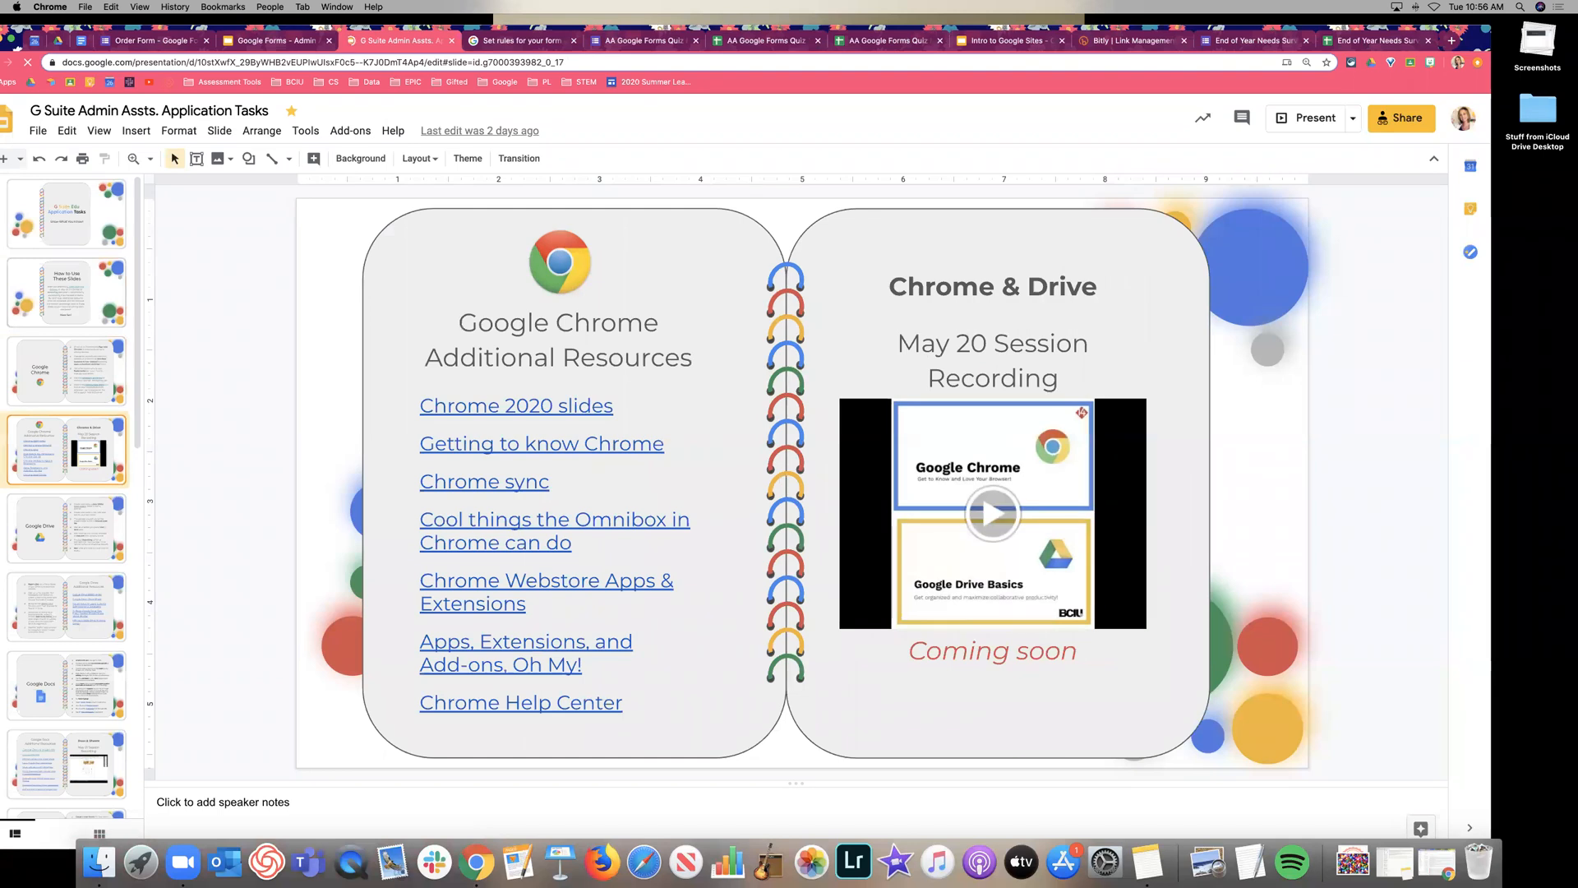